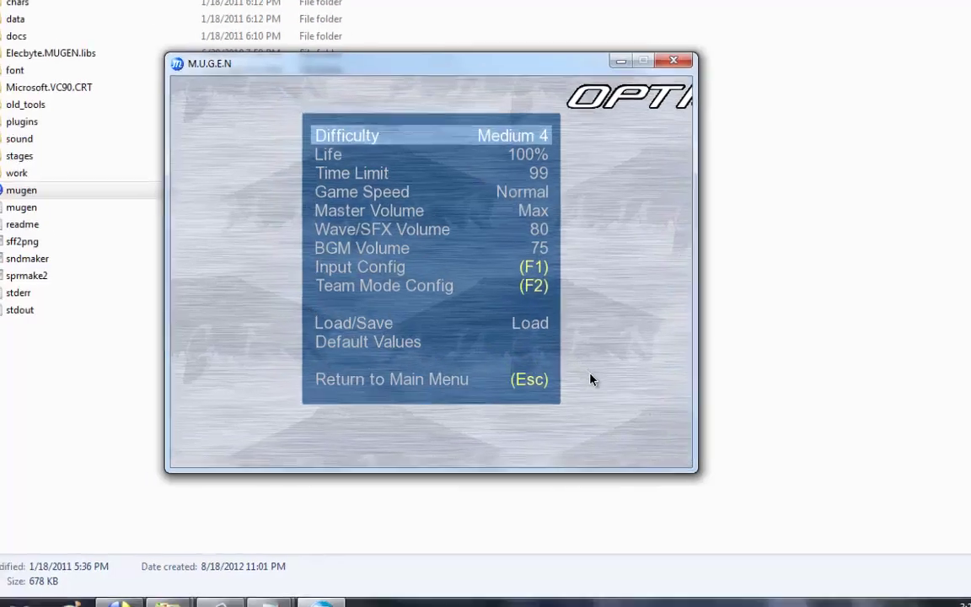
Step: Quit MUGEN, scroll through system.def in Notepad, then minimize Notepad to show the folder
key(Escape)
key(Escape)
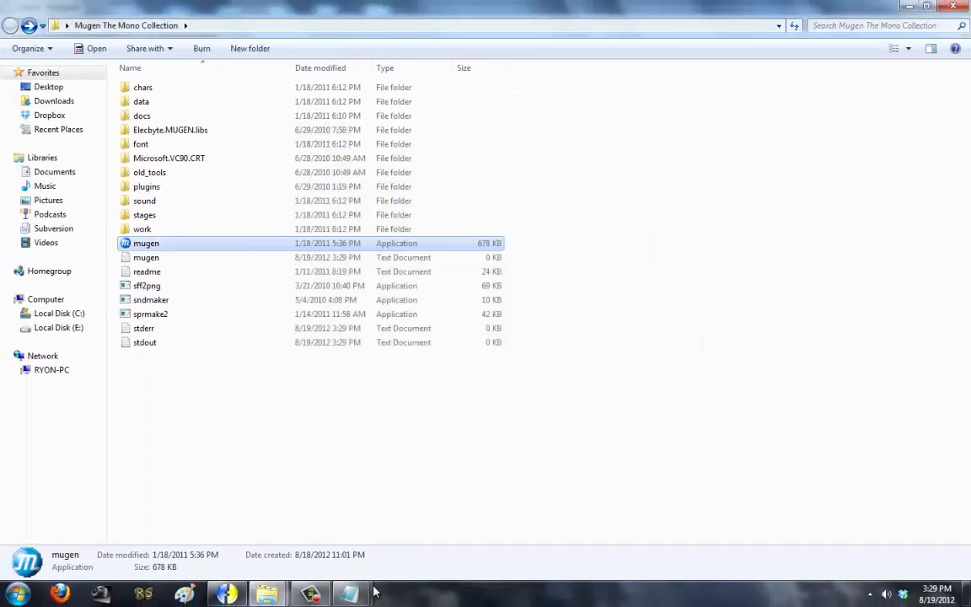
mouse_move(375, 592)
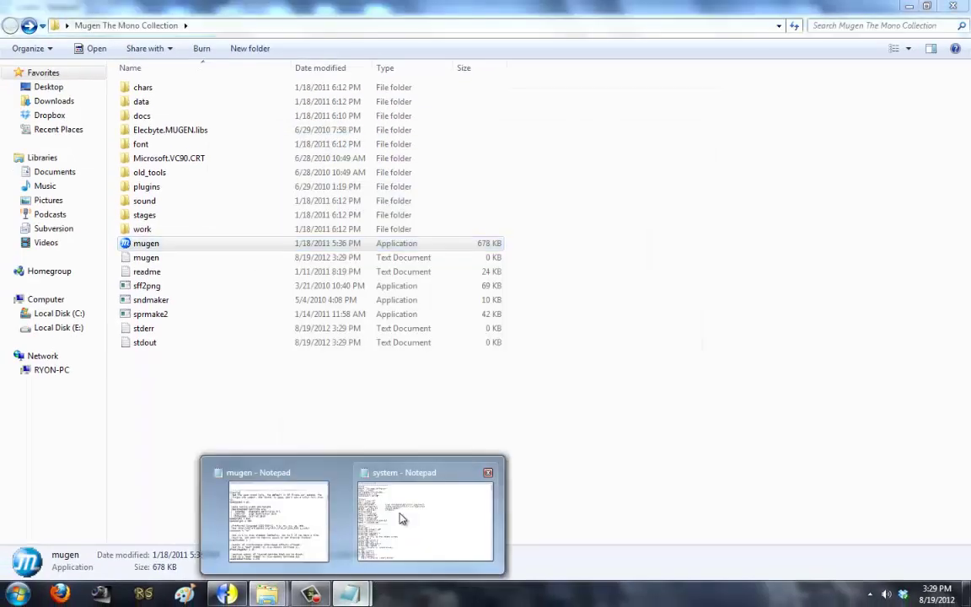
click(402, 519)
scroll(262, 383, down, 16)
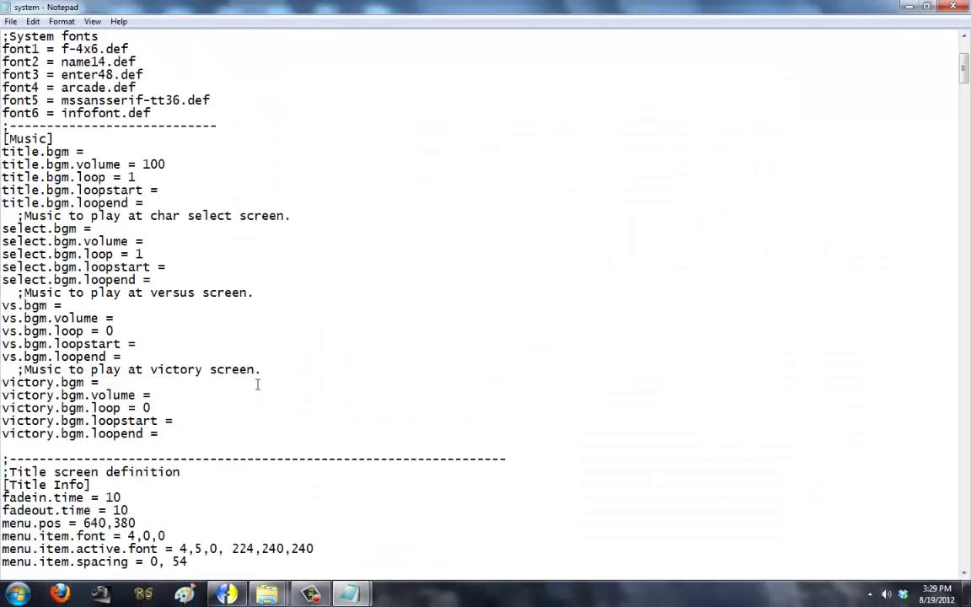
scroll(233, 363, down, 17)
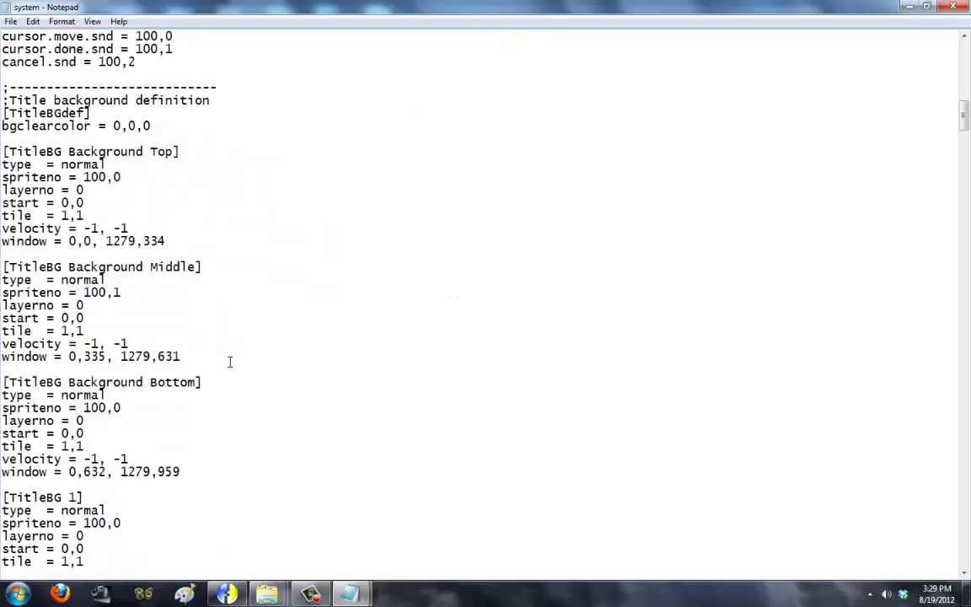
drag(966, 132, 967, 38)
click(900, 12)
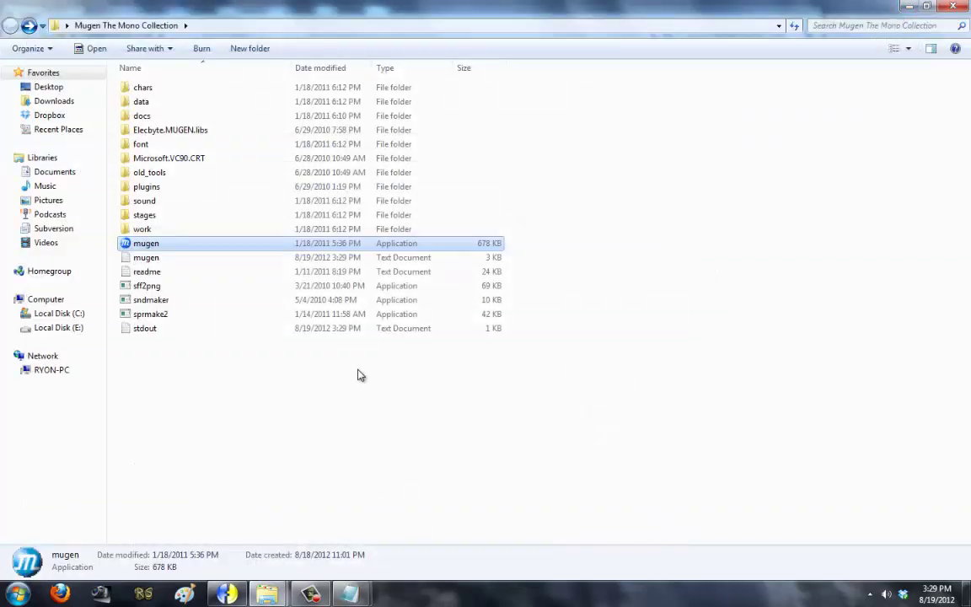
Step: Open system.sff from Desktop > Mugen The Mono Collection > data > mugen1
click(226, 595)
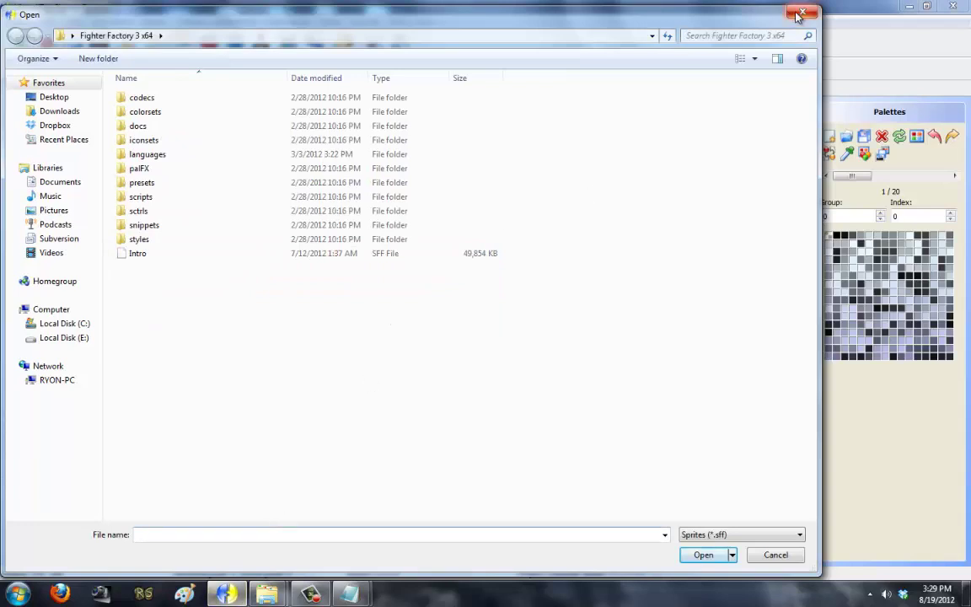
click(61, 97)
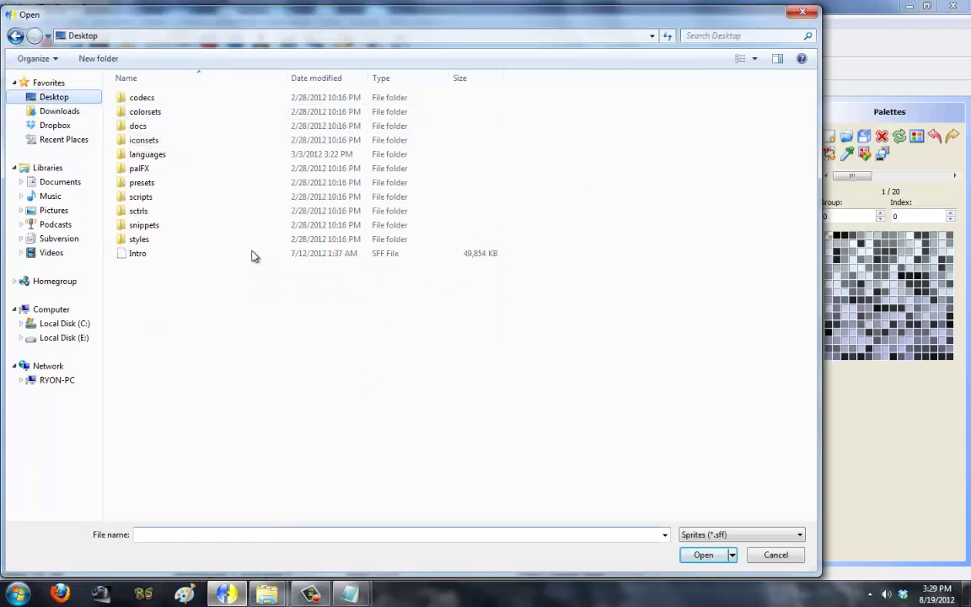
double_click(371, 242)
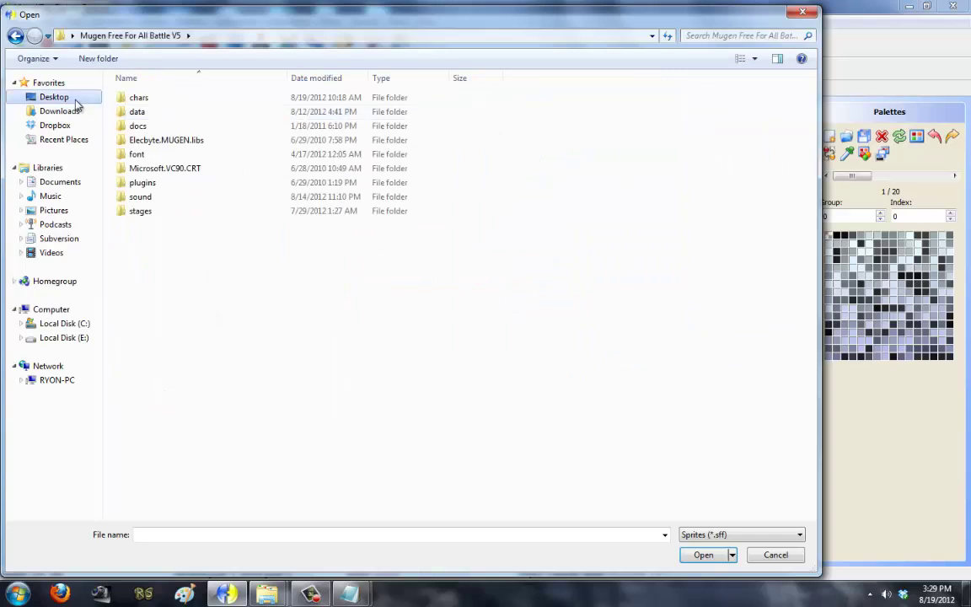
click(76, 98)
double_click(522, 240)
double_click(195, 116)
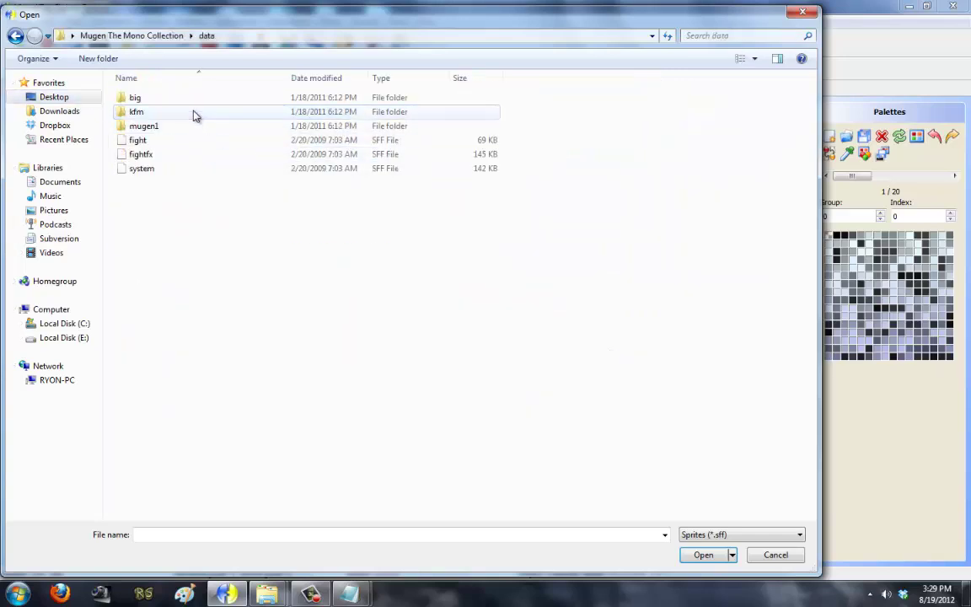
double_click(160, 125)
double_click(160, 113)
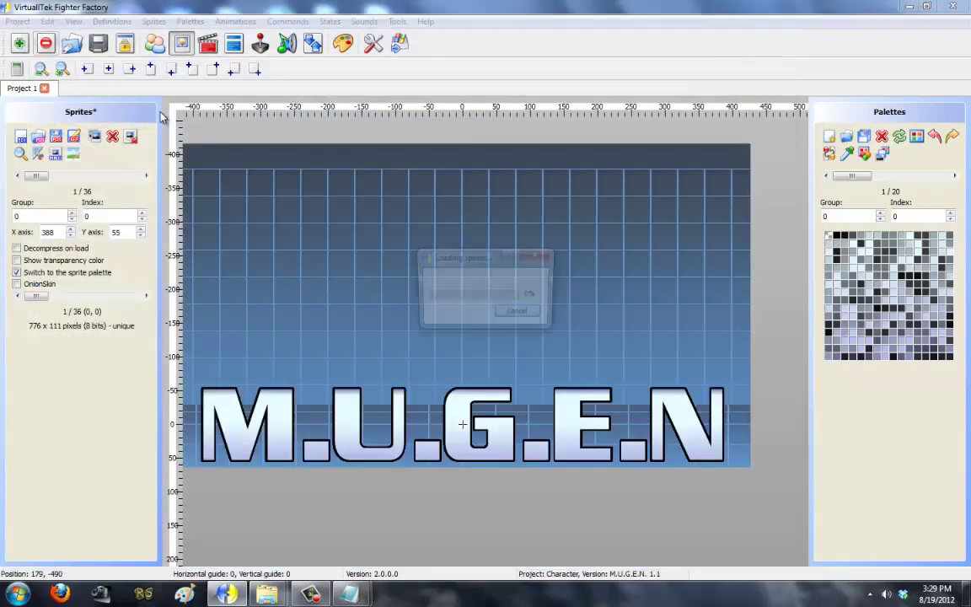
Step: Browse the sprites and delete the M.U.G.E.N logo sprite, leaving 35 sprites
drag(35, 176, 158, 173)
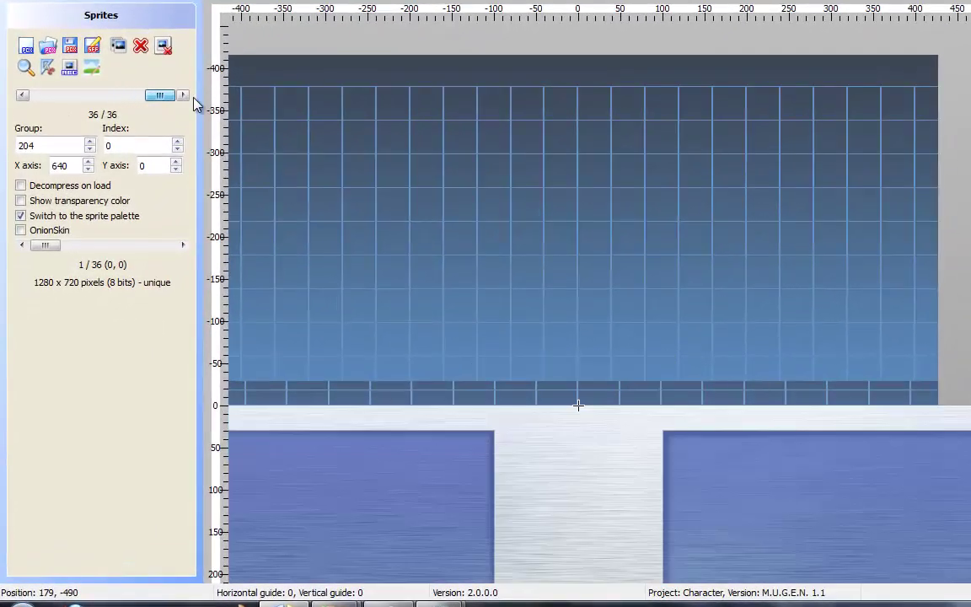
mouse_move(164, 105)
mouse_down()
mouse_move(40, 94)
mouse_move(91, 113)
mouse_up()
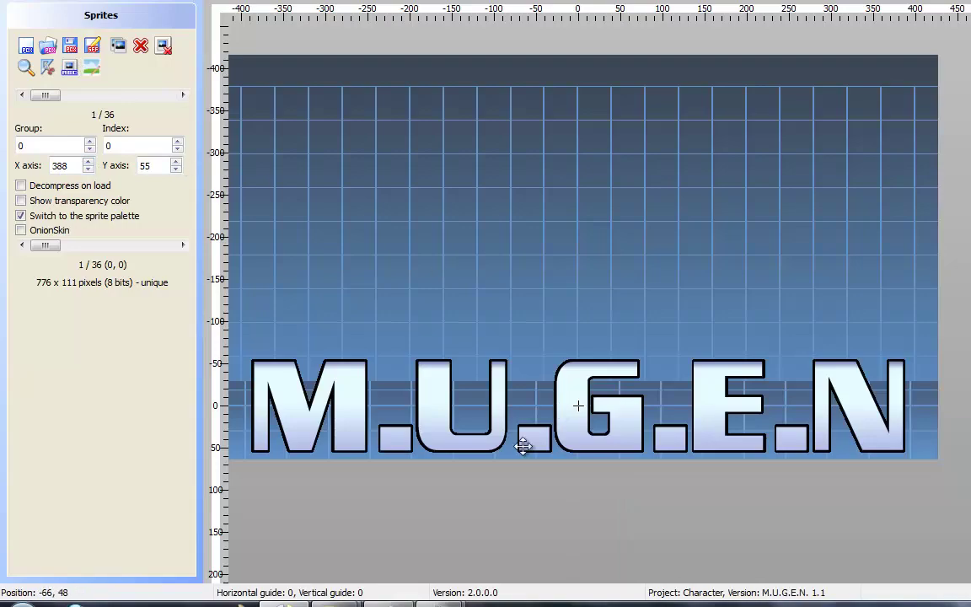
drag(663, 233, 683, 122)
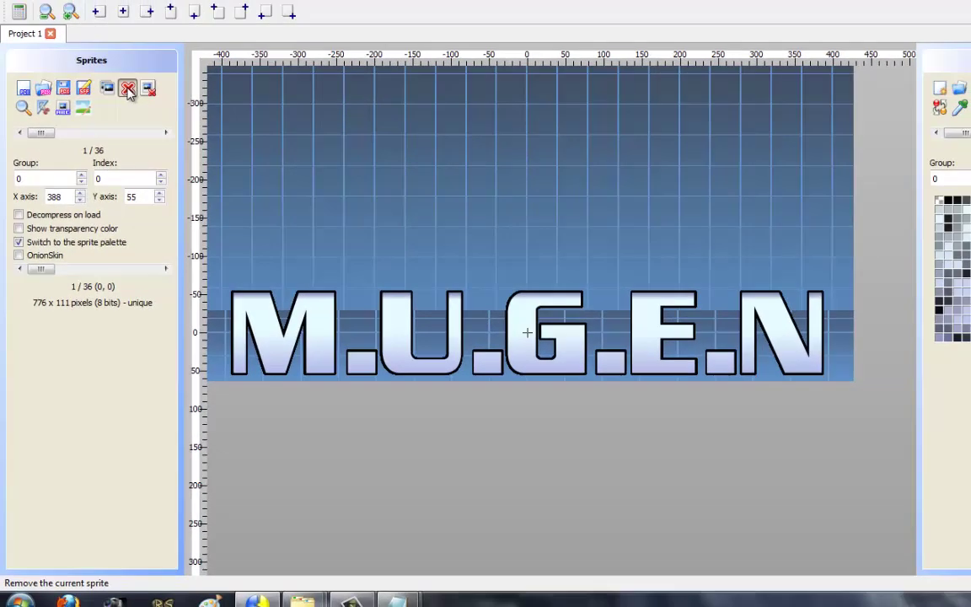
click(140, 46)
click(617, 261)
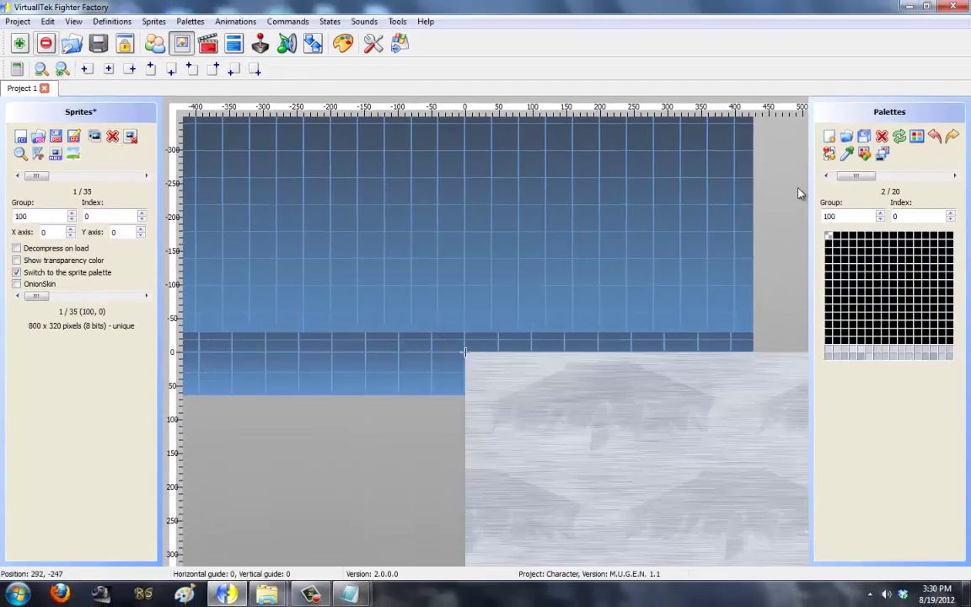
mouse_move(860, 183)
mouse_down()
mouse_move(955, 182)
mouse_move(850, 183)
mouse_up()
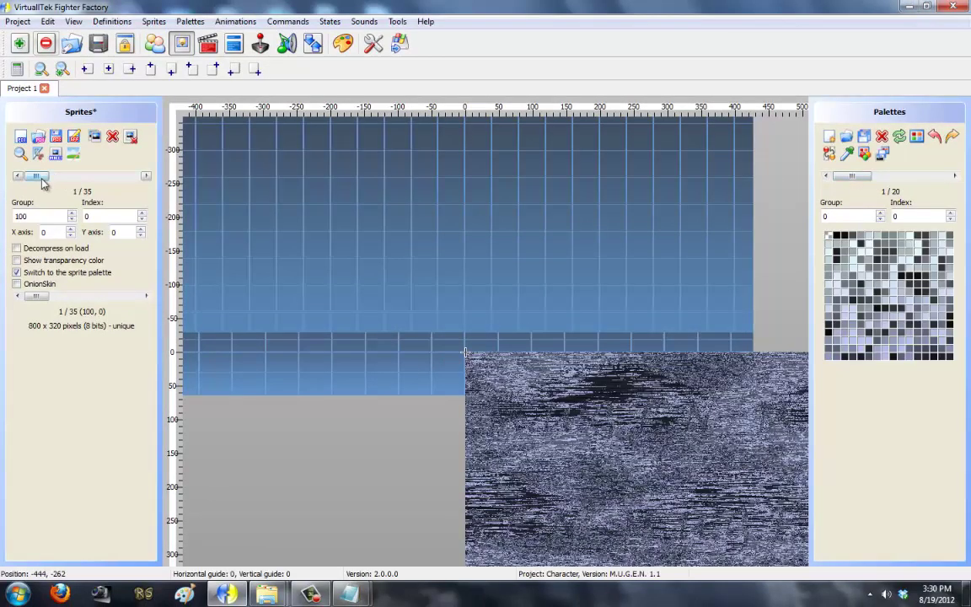
mouse_move(42, 179)
mouse_down()
mouse_move(130, 178)
mouse_move(34, 179)
mouse_up()
Step: Start a new empty sprite set, discarding the current sprites
click(154, 21)
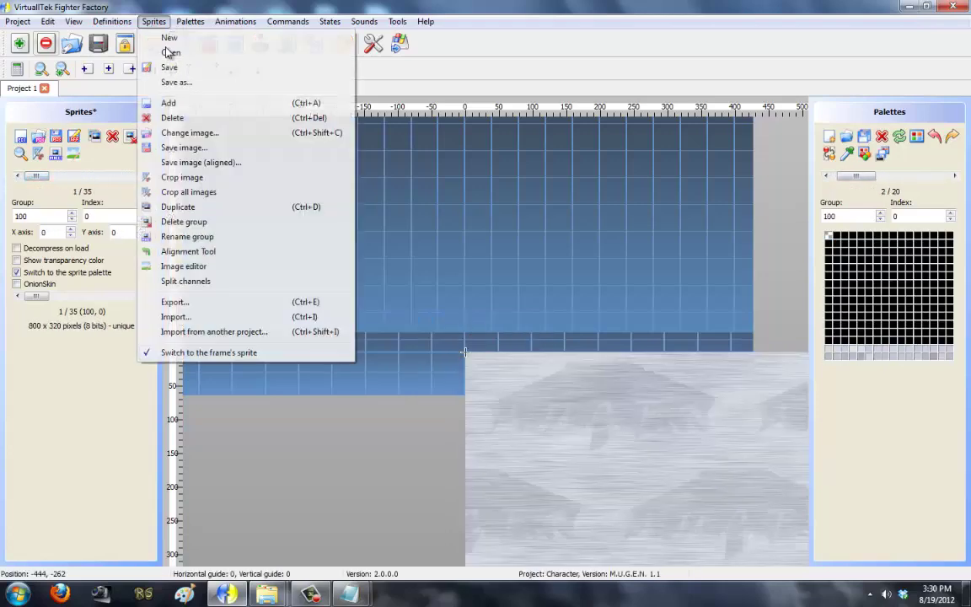
click(168, 38)
click(556, 310)
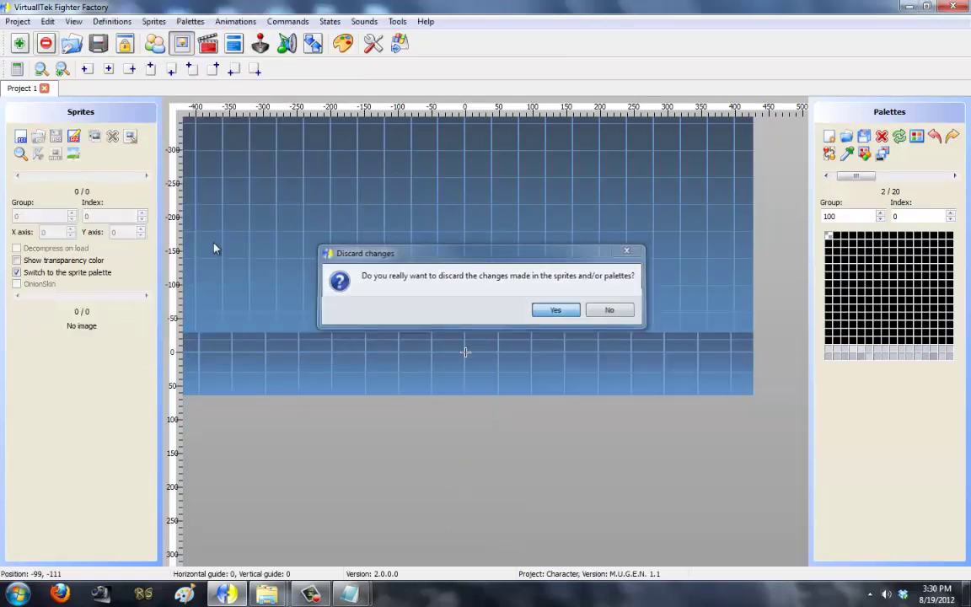
Step: Add TitleA from Screenpack for Tutorial as sprite 0,0 with top-centre axis, uncropped
click(20, 136)
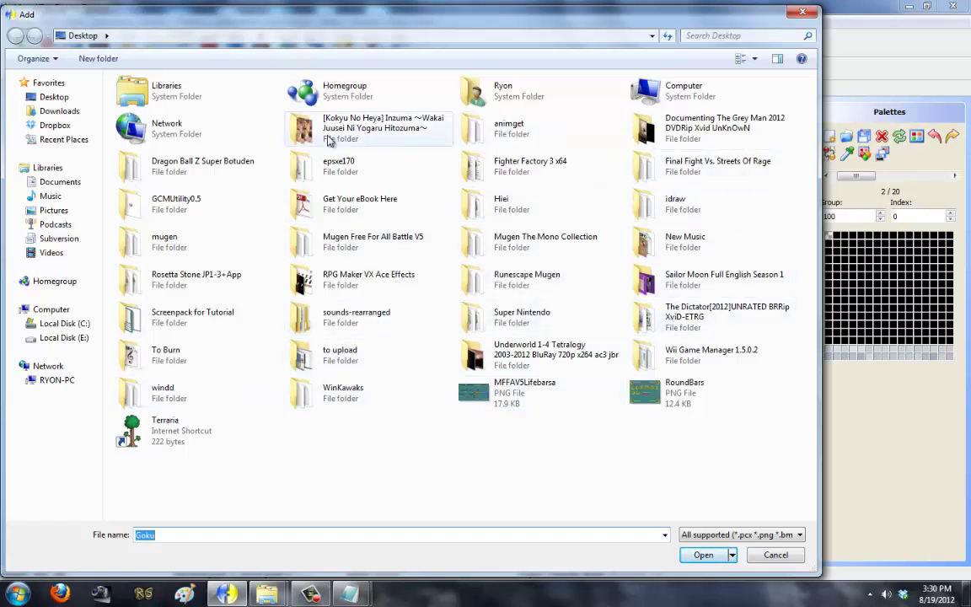
double_click(204, 316)
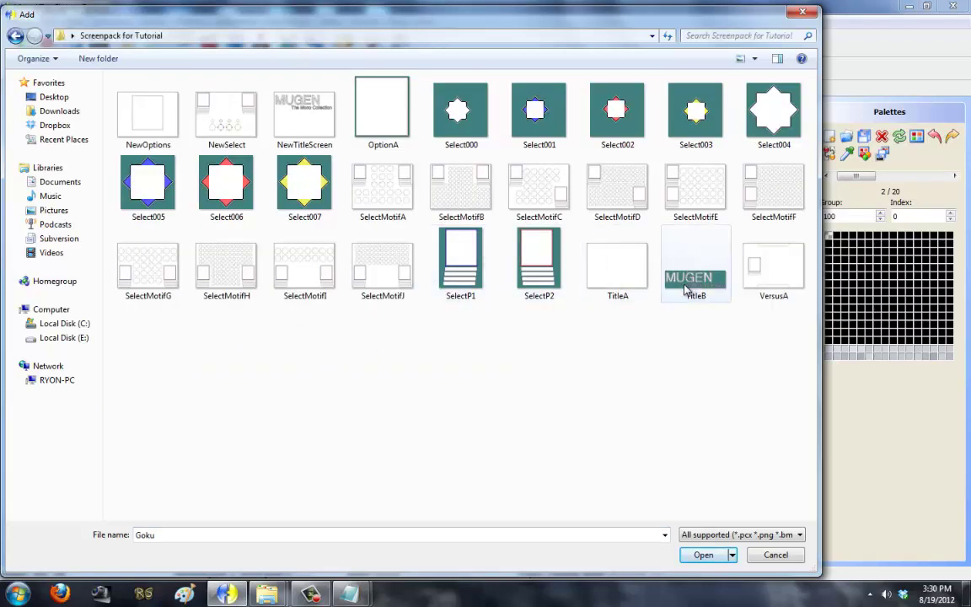
double_click(610, 278)
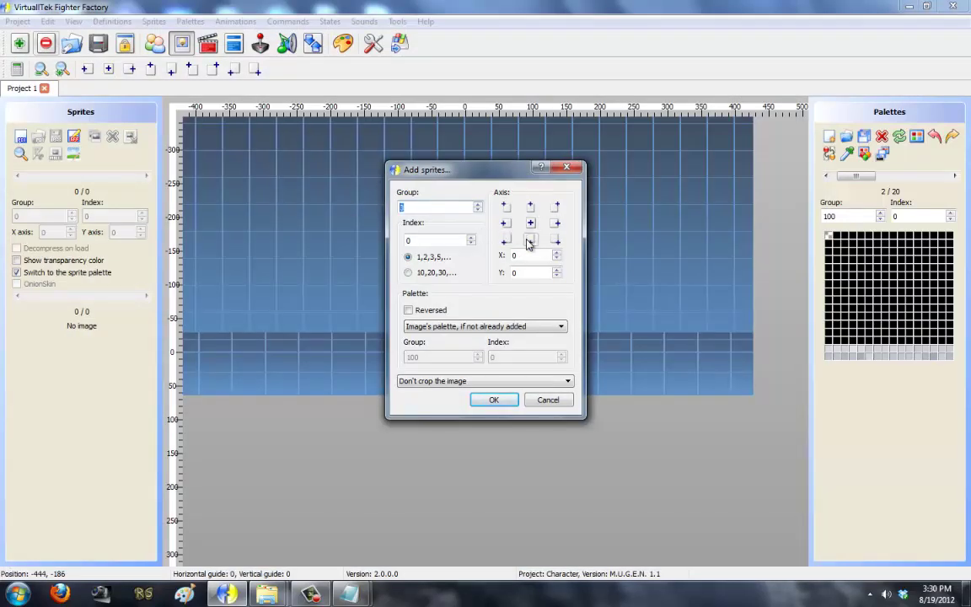
click(532, 210)
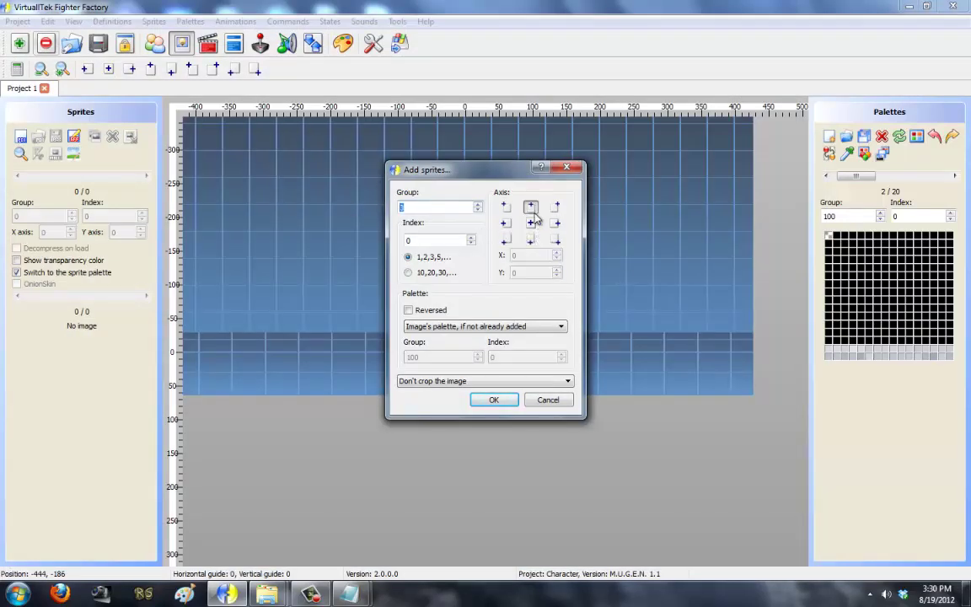
click(505, 384)
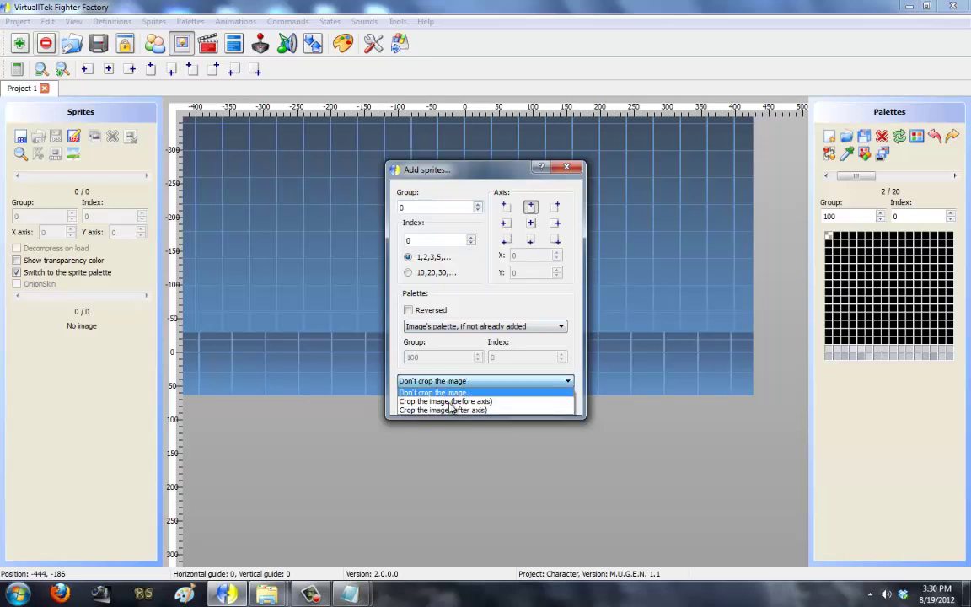
click(490, 374)
click(496, 399)
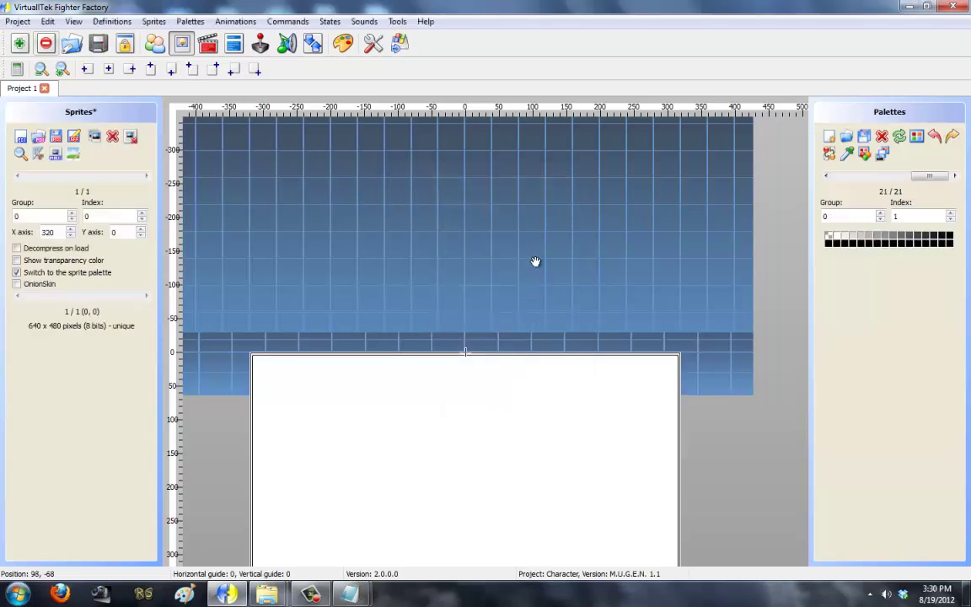
drag(535, 261, 548, 93)
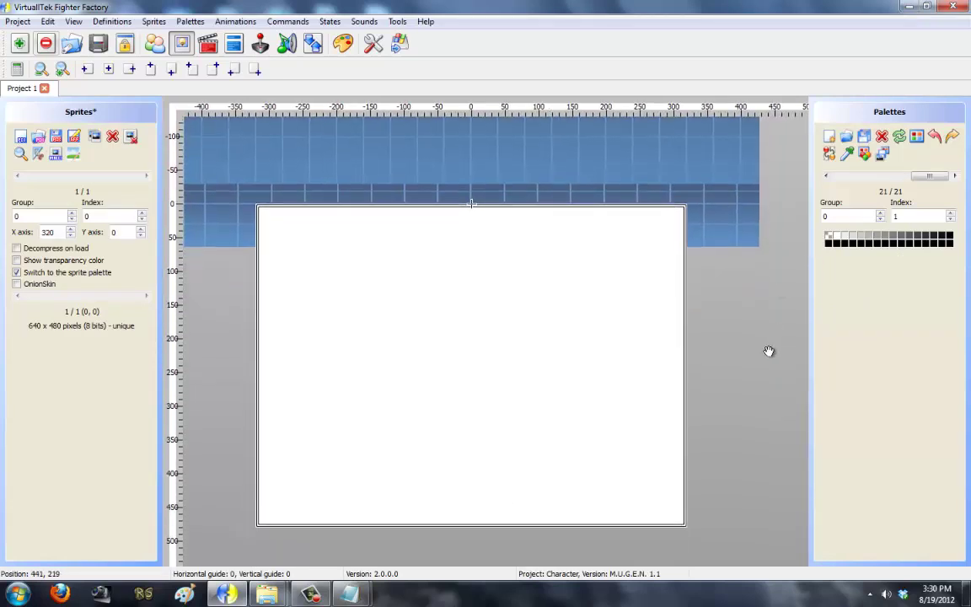
Step: Delete all palettes from the project
drag(768, 350, 762, 351)
drag(929, 175, 828, 180)
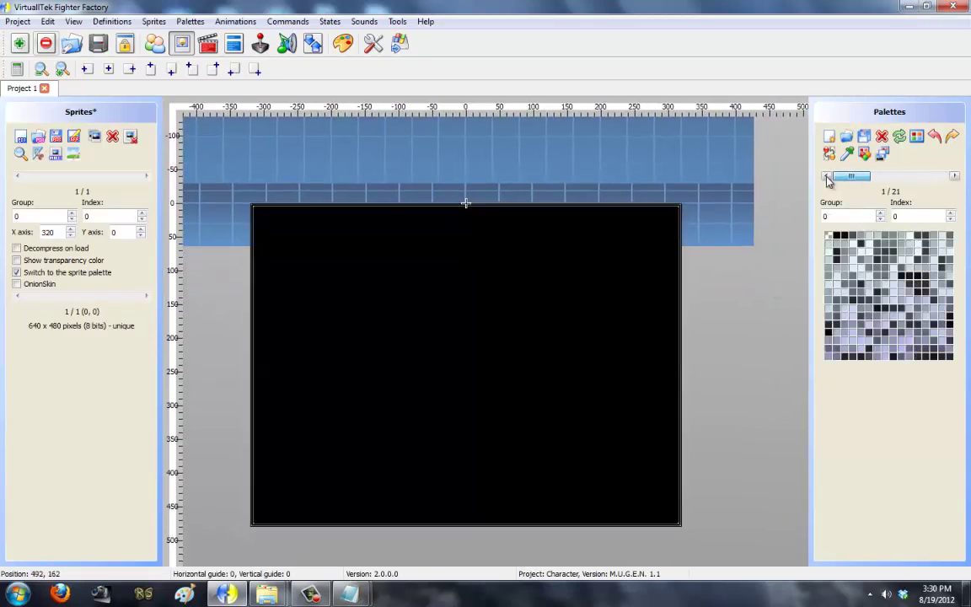
click(881, 138)
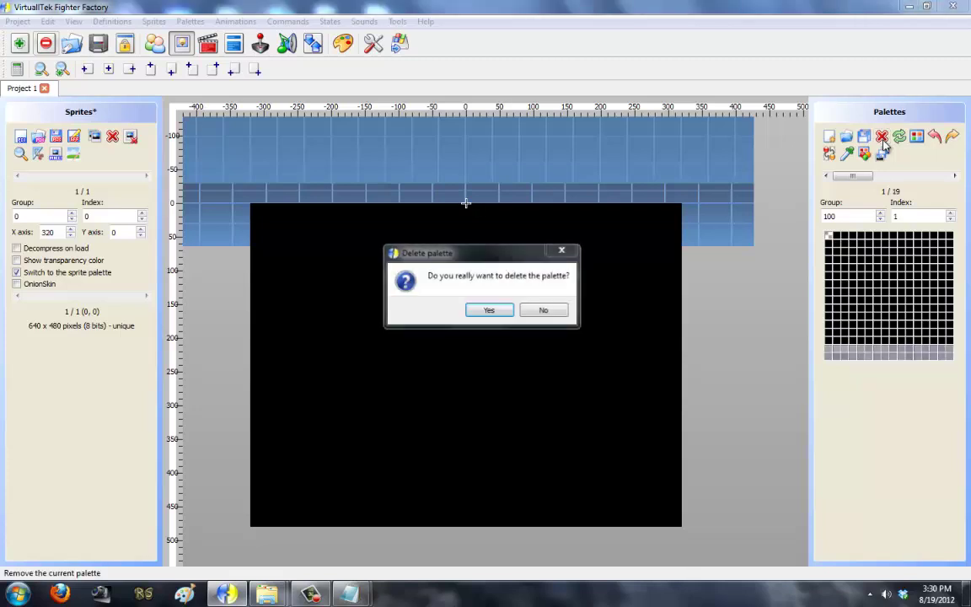
key(Return)
key(Return)
key(Return)
key(Return)
key(Return)
key(Return)
key(Return)
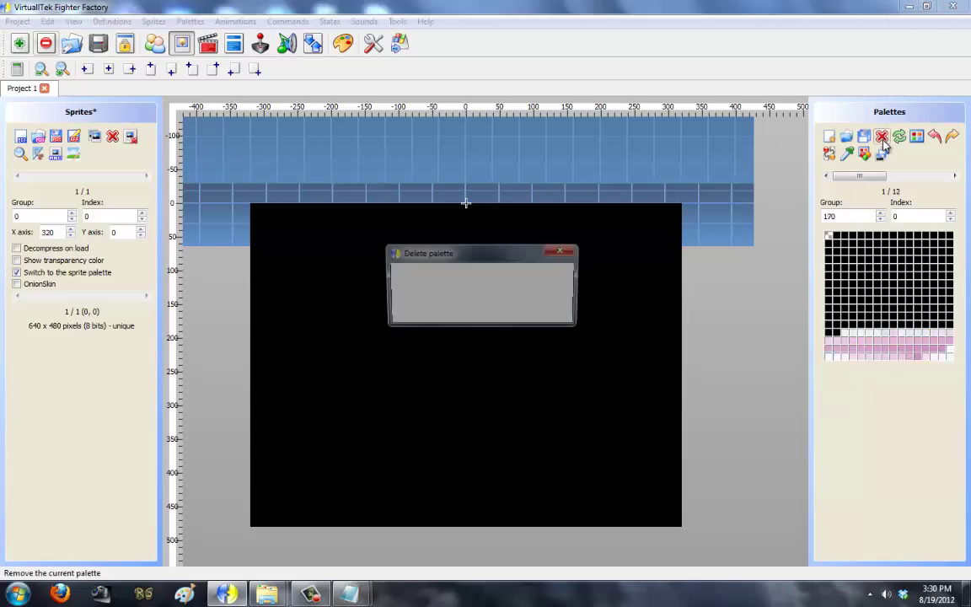
key(Return)
key(Return)
key(Return)
key(Return)
key(Return)
key(Return)
key(Return)
key(Return)
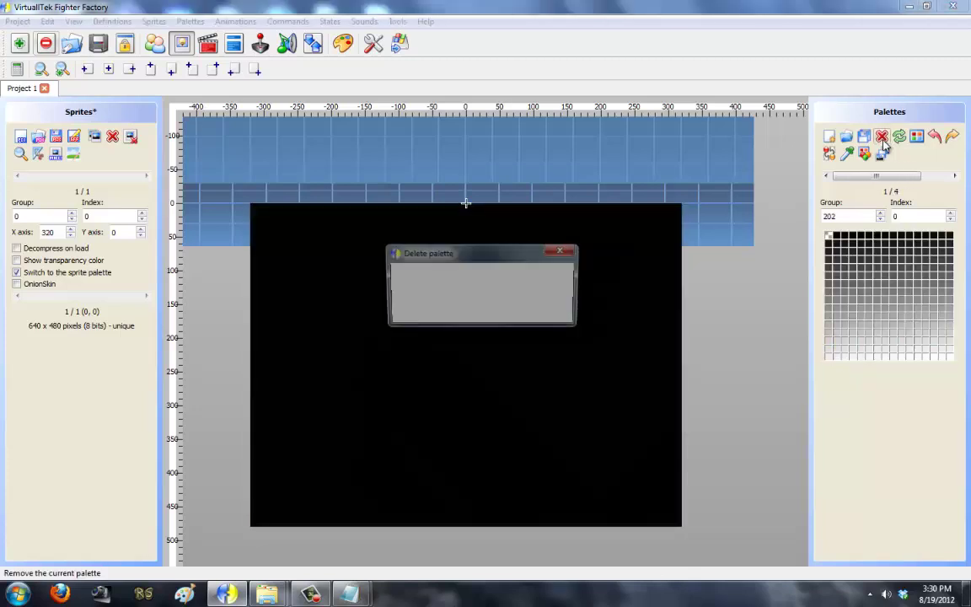
key(Return)
key(Return)
key(Return)
key(Return)
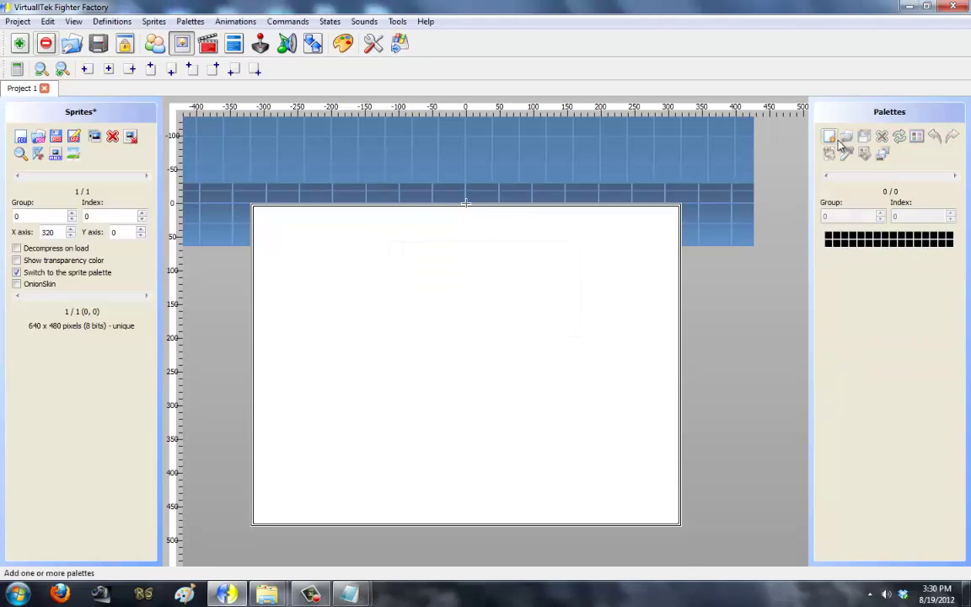
Step: Cancel the palette import and remove the white sprite, leaving no sprites
click(838, 144)
click(510, 310)
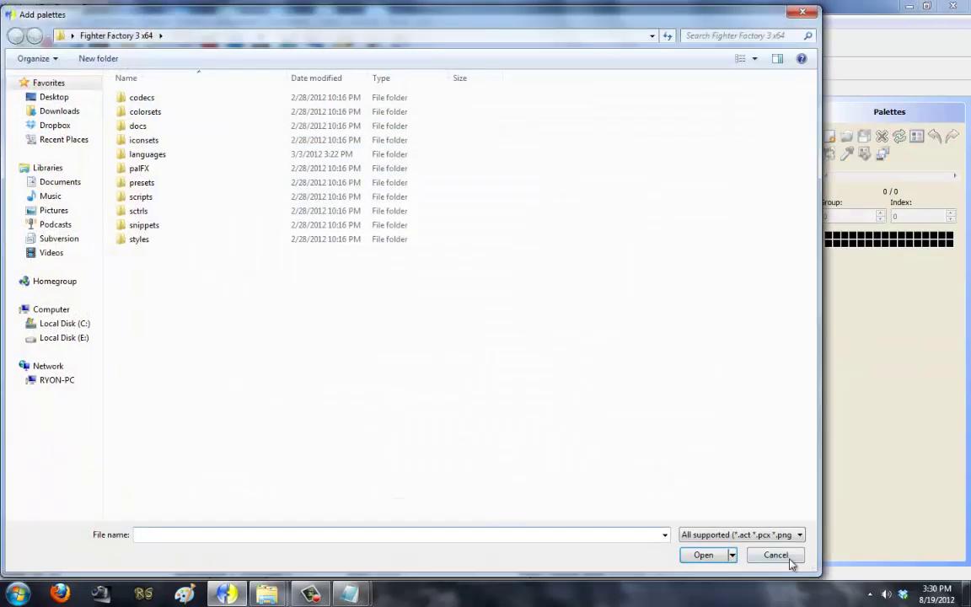
click(788, 559)
click(96, 138)
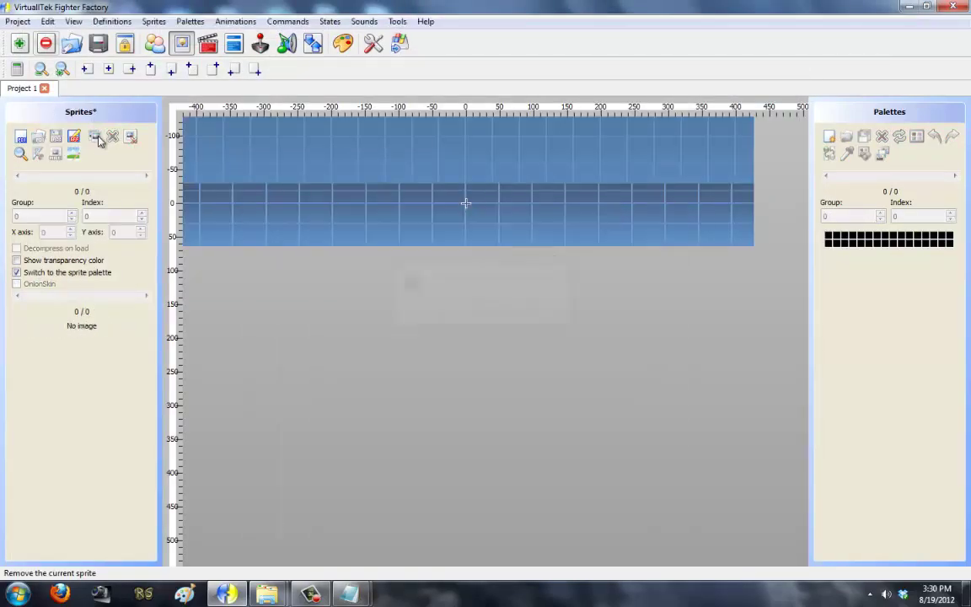
Step: Add the white 640x480 TitleA image as sprite 0,0
click(20, 135)
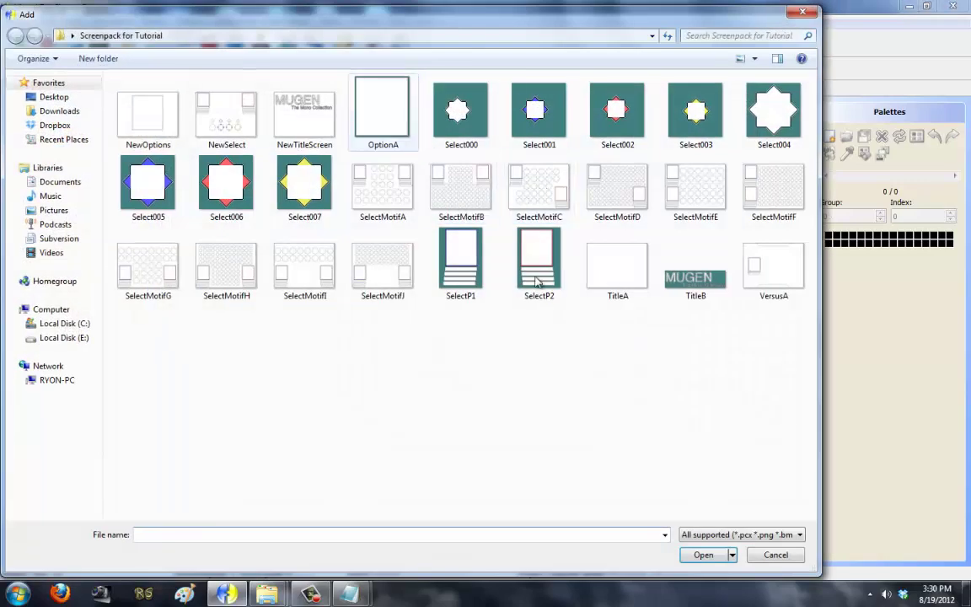
double_click(616, 266)
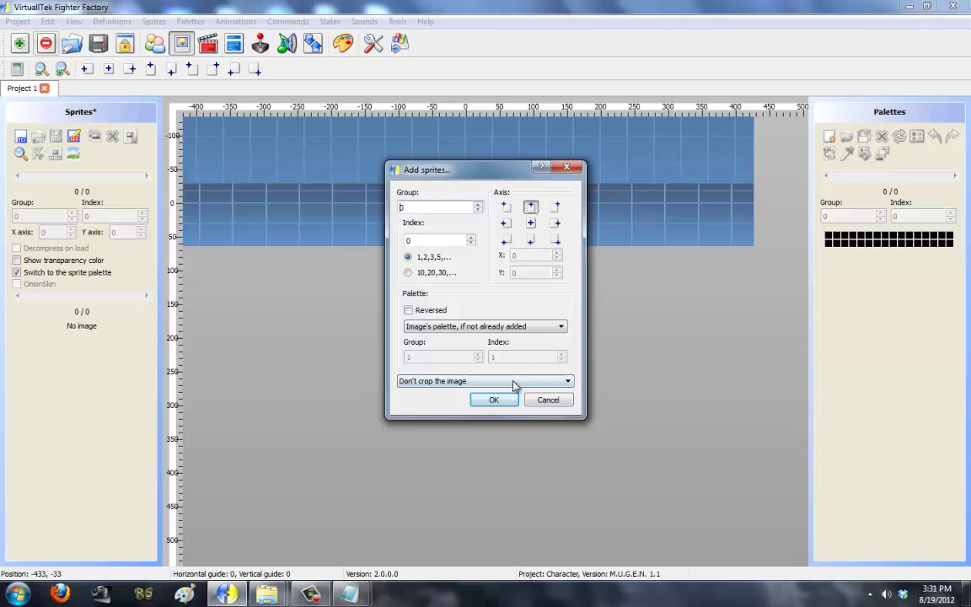
click(493, 400)
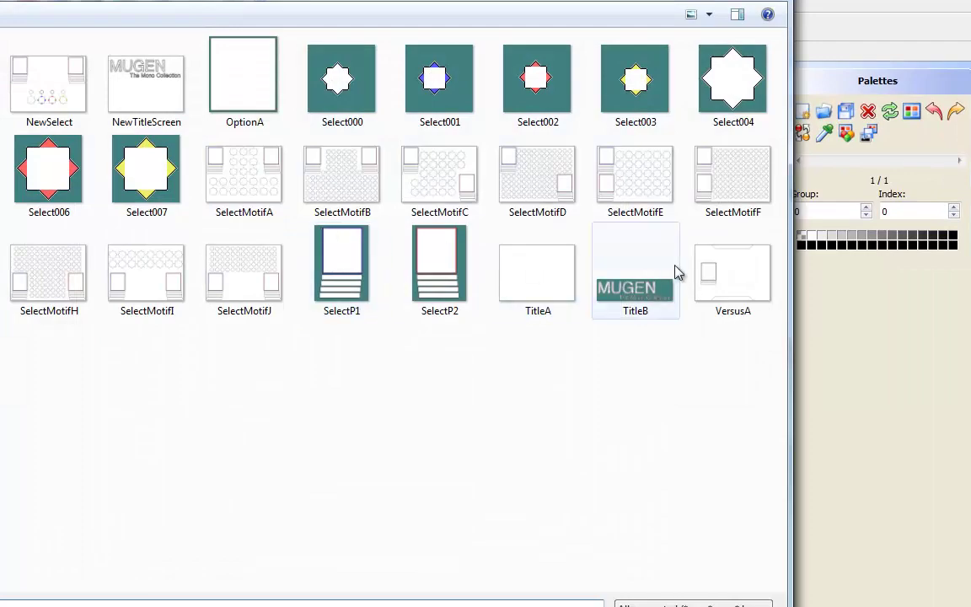
Step: Add NewTitleScreen as sprite 1,0 with centre axis, cropped before axis (596 x 154)
double_click(676, 271)
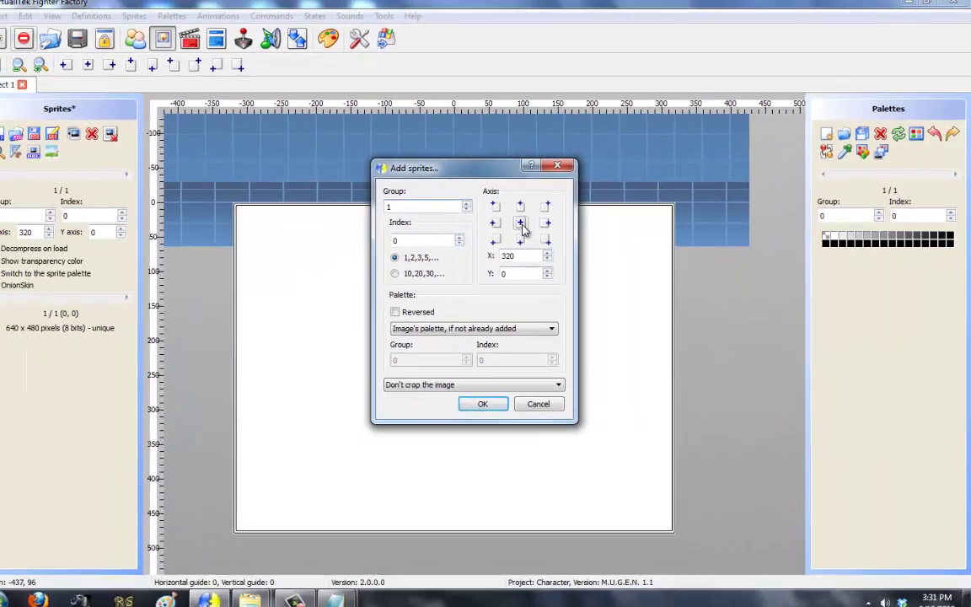
click(429, 220)
click(371, 417)
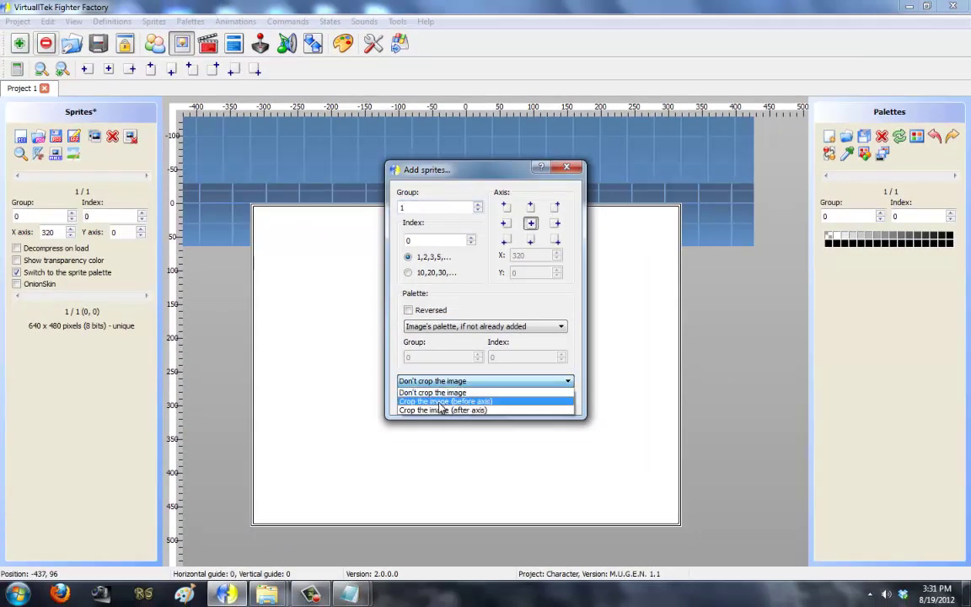
click(440, 403)
click(490, 400)
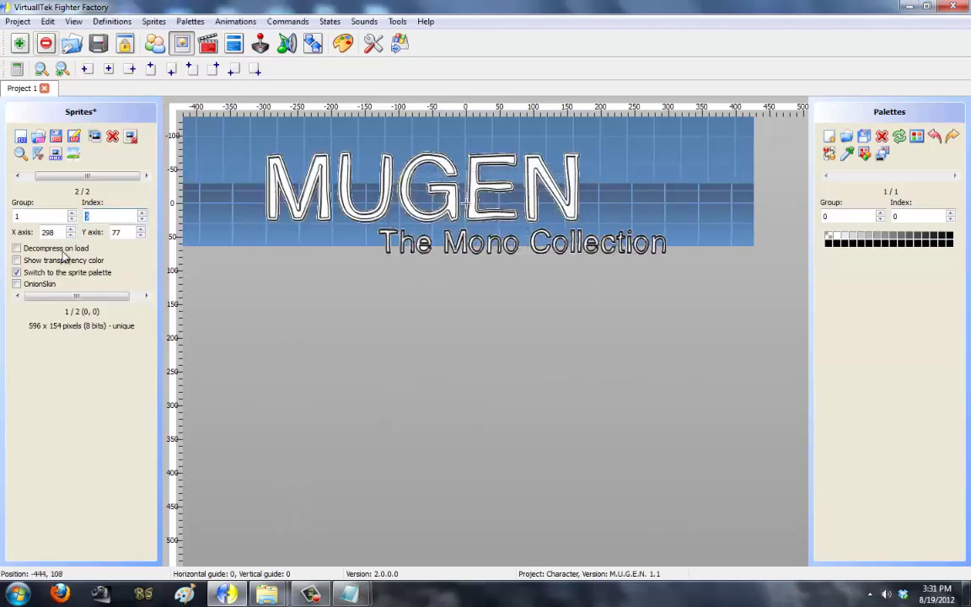
click(60, 178)
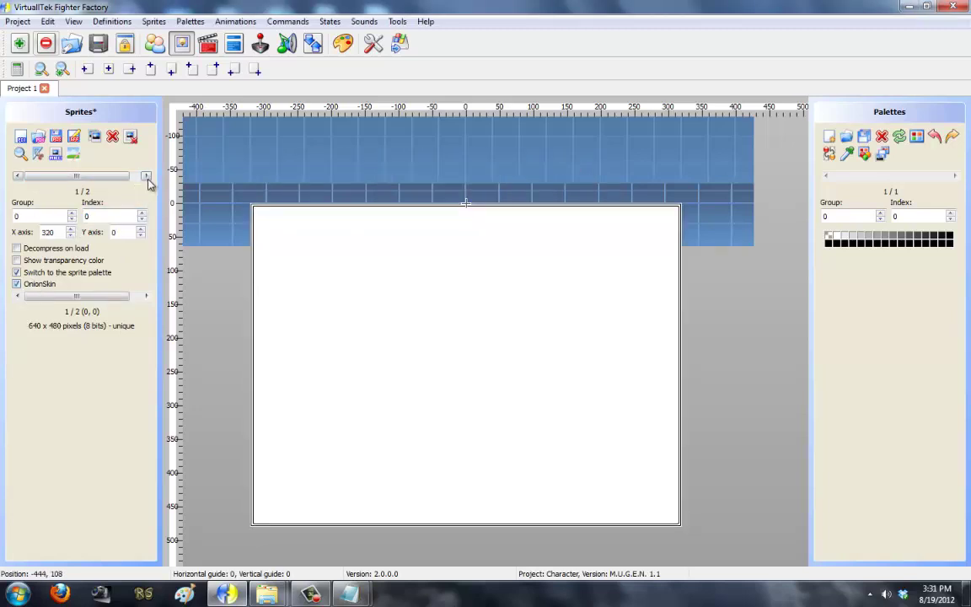
click(147, 177)
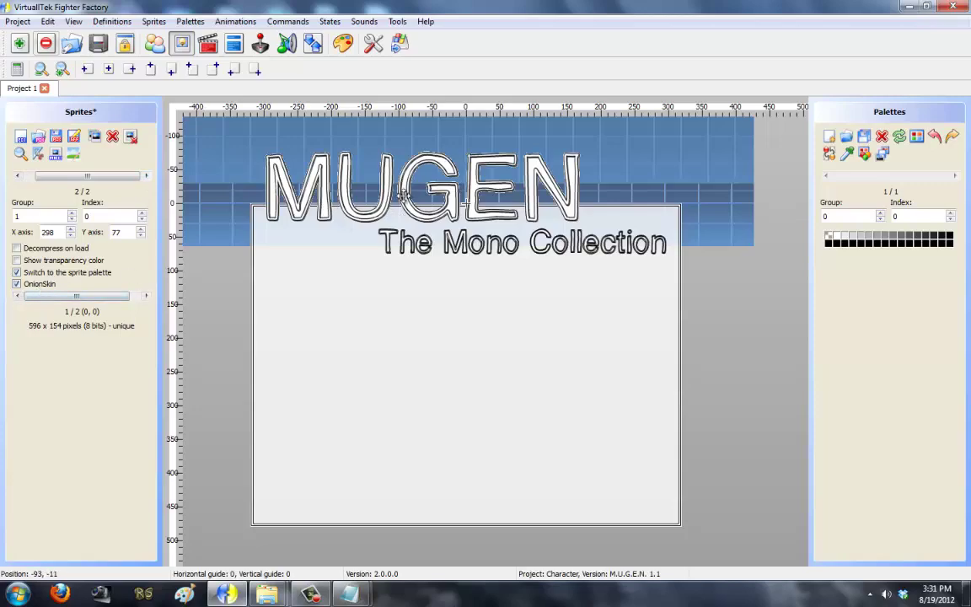
Step: Place the MUGEN logo at the background's top-left, then set up OptionA with centre axis, cropped
drag(368, 183, 490, 188)
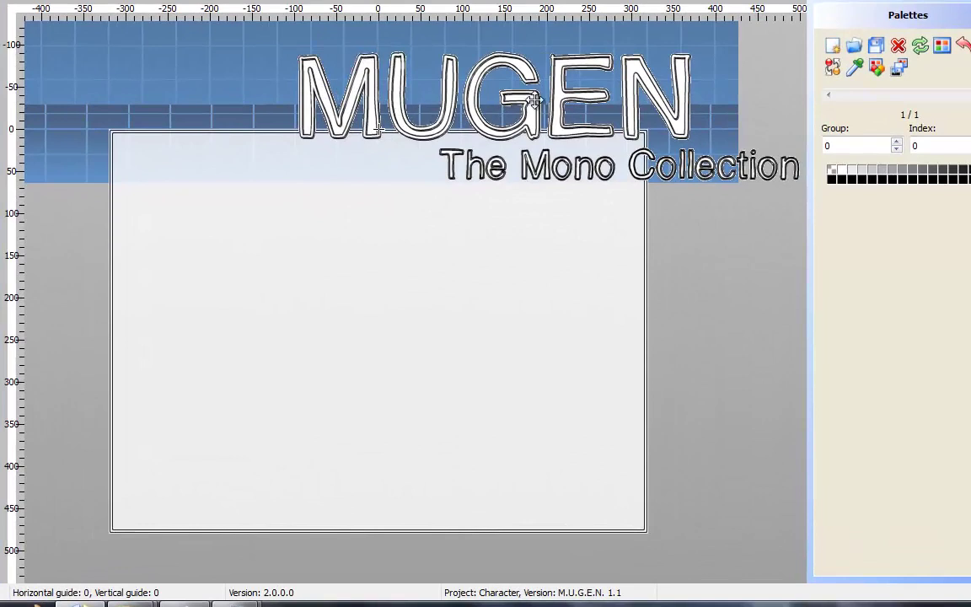
drag(534, 100, 363, 192)
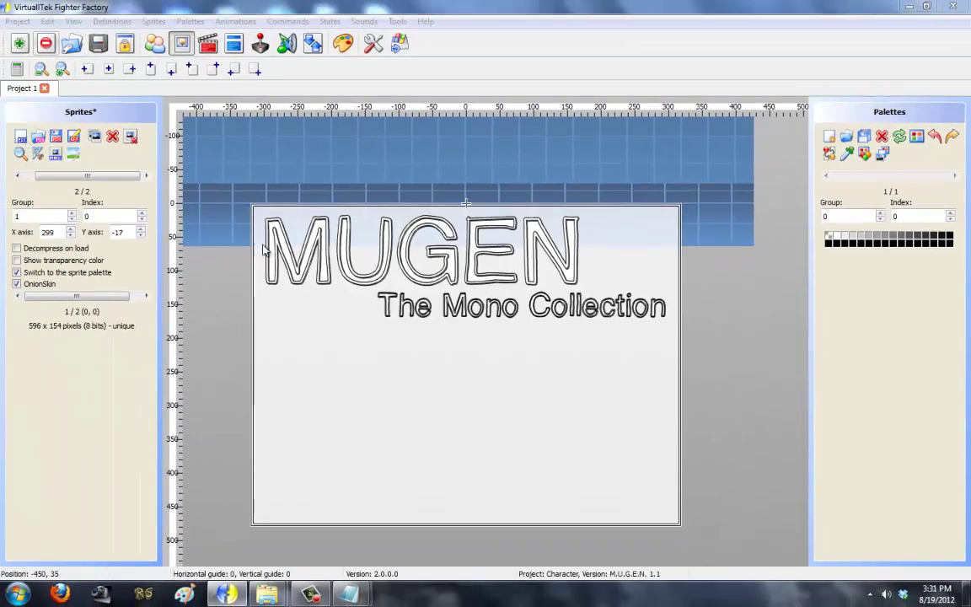
click(18, 134)
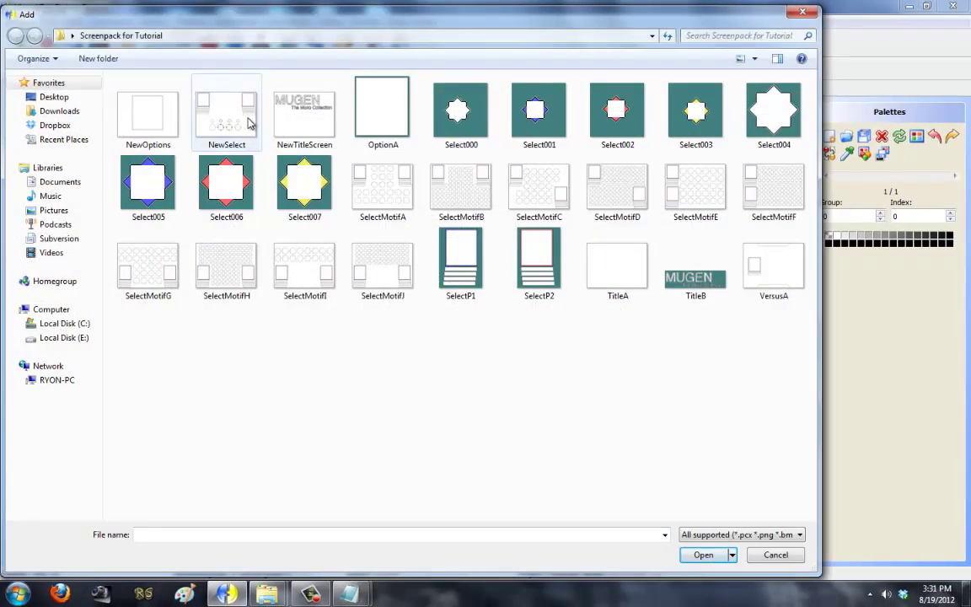
double_click(378, 126)
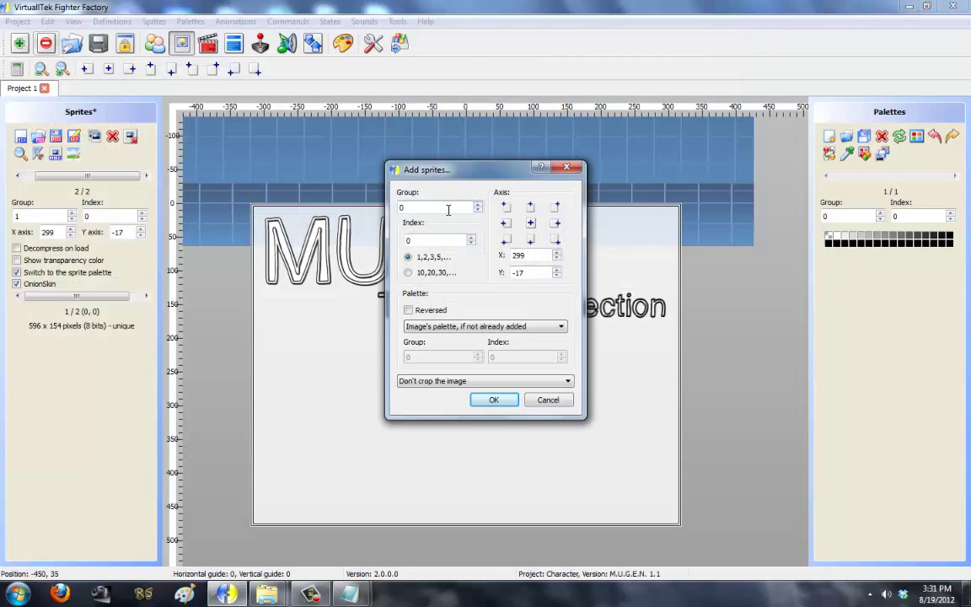
click(531, 224)
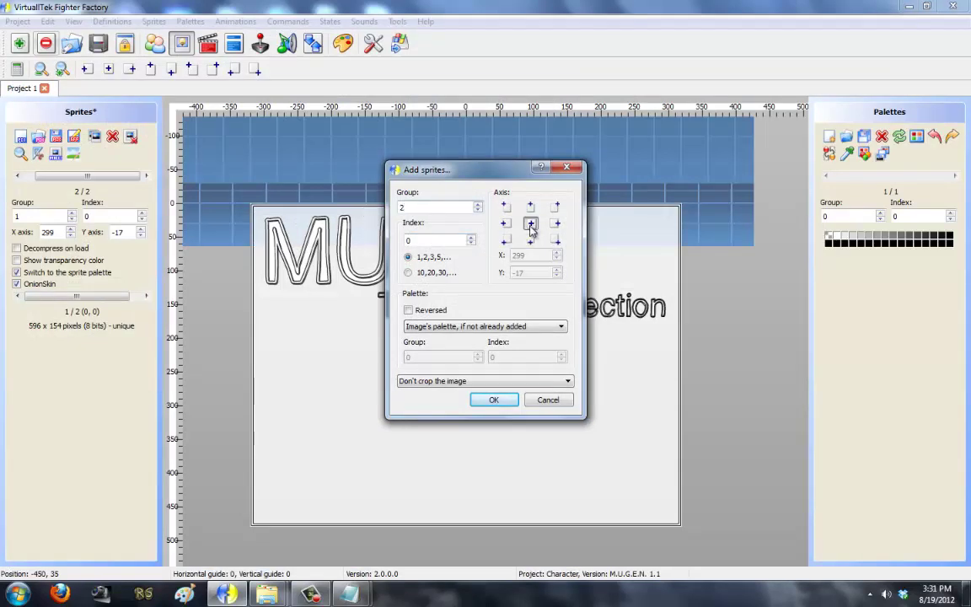
click(473, 381)
click(487, 401)
Step: Add OptionA as sprite 2,0, nudge its axis to 164,169, then delete it
click(492, 399)
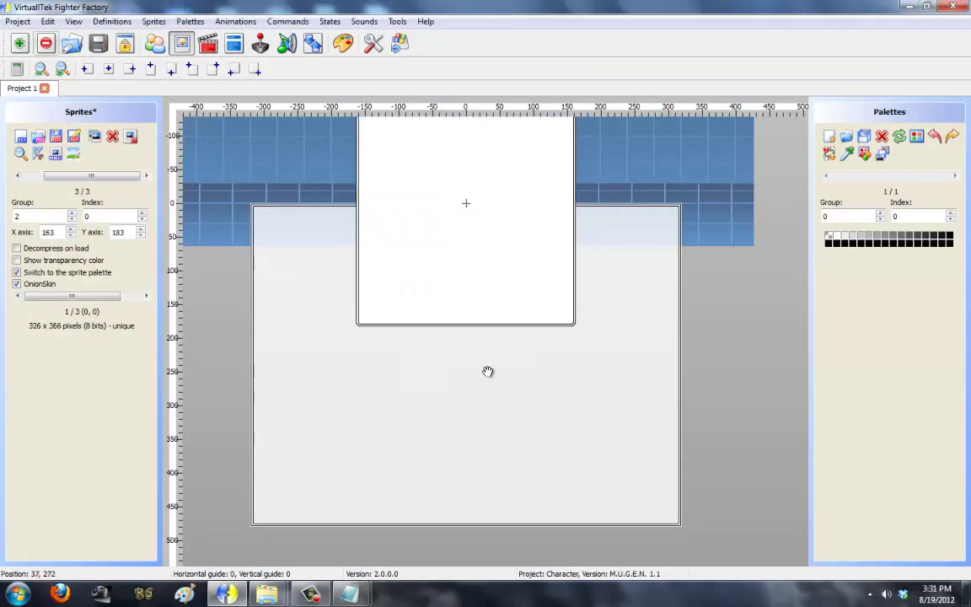
drag(464, 254, 464, 263)
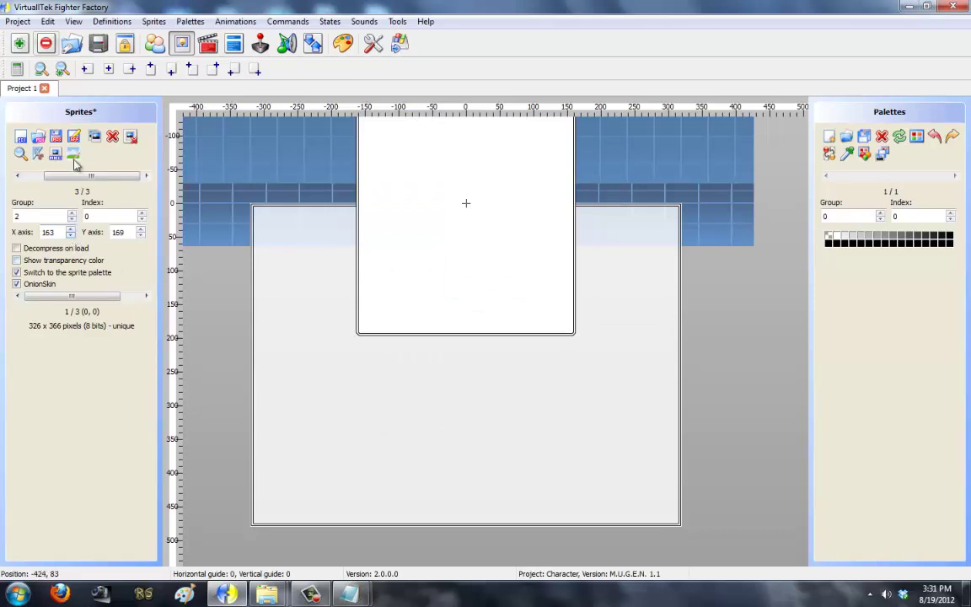
drag(703, 312, 704, 427)
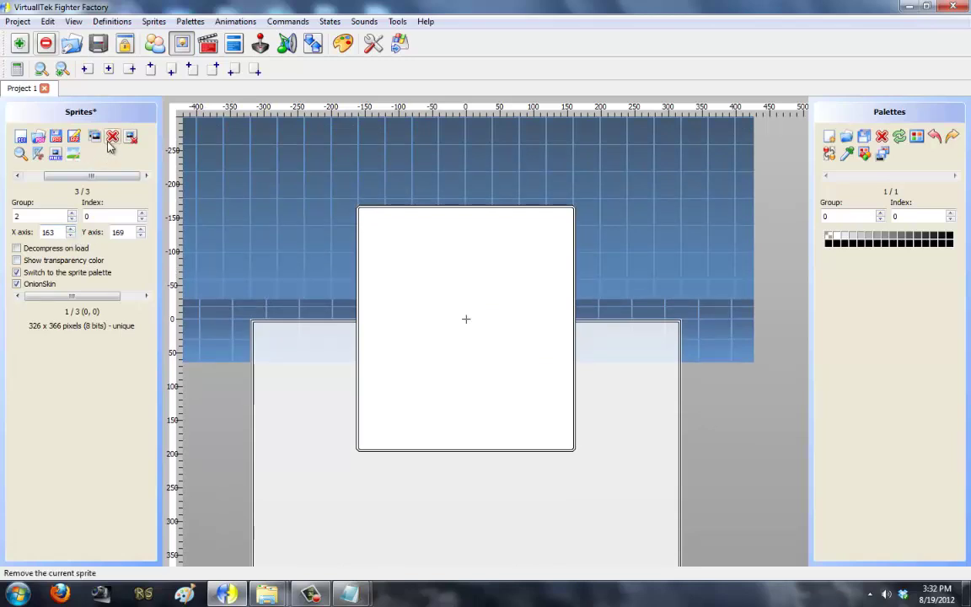
click(71, 235)
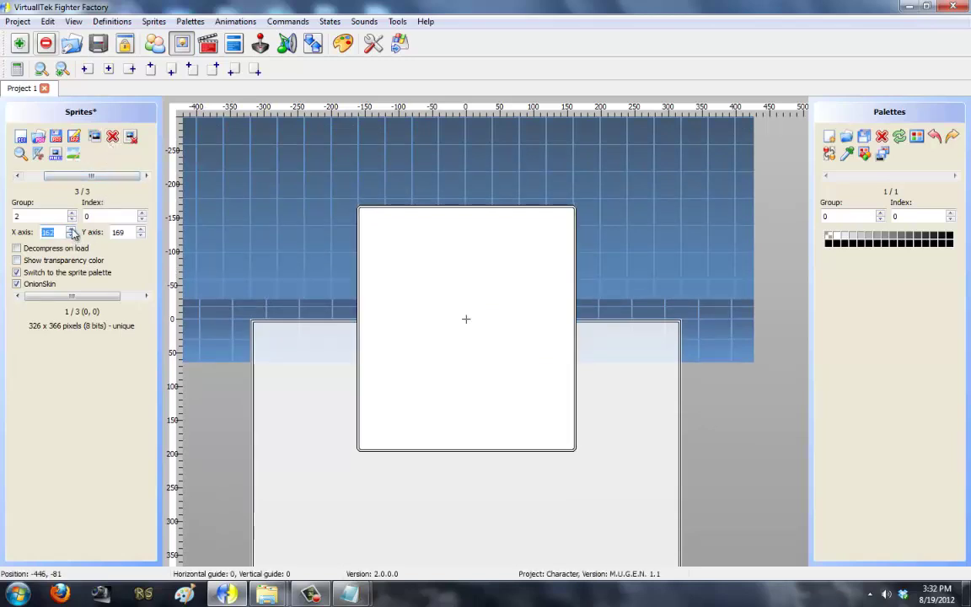
click(71, 230)
click(72, 230)
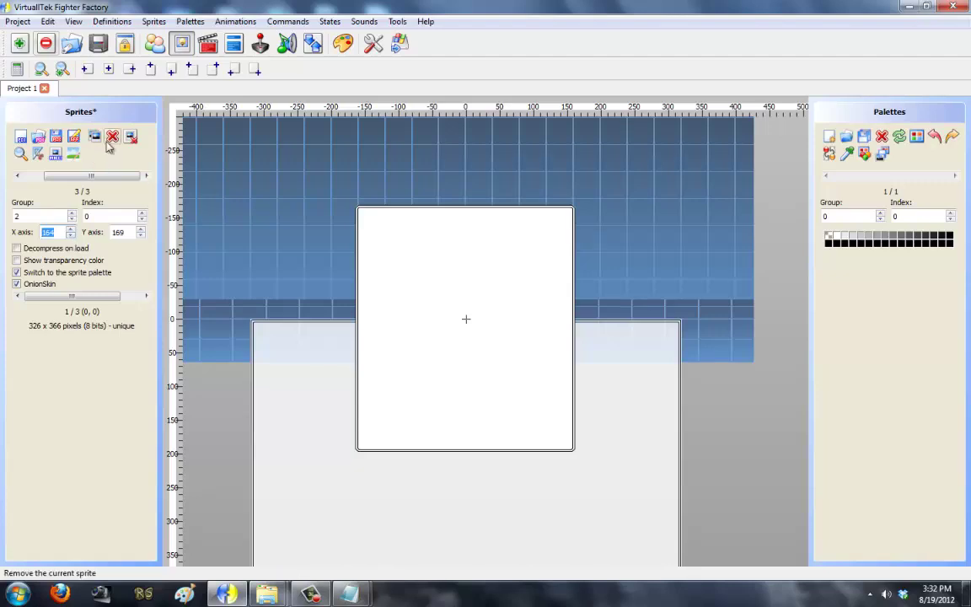
click(112, 135)
click(487, 308)
Step: Add OptionA as group 2 sprite with centre axis 163,183, cropped before axis
key(Insert)
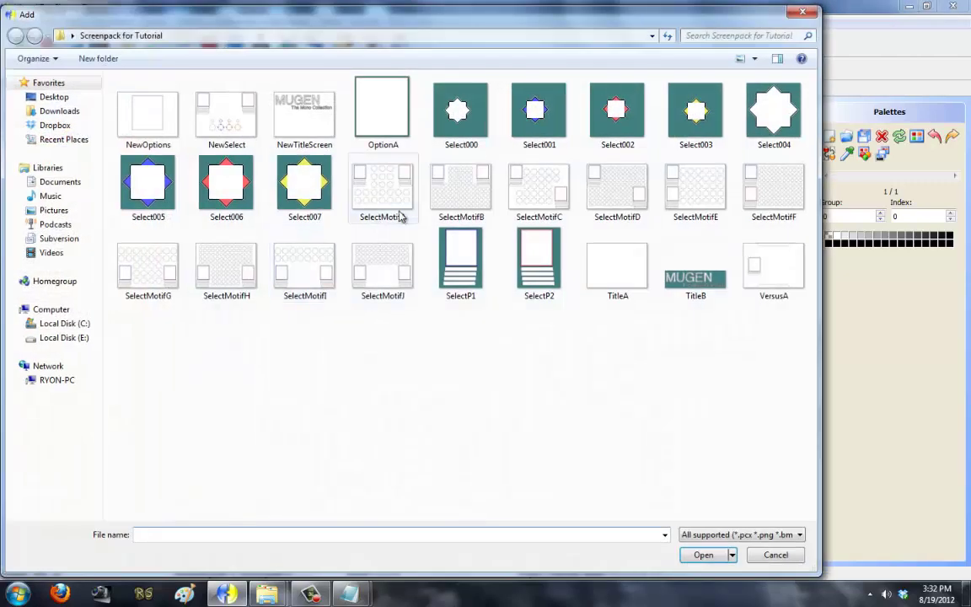
click(638, 278)
double_click(389, 135)
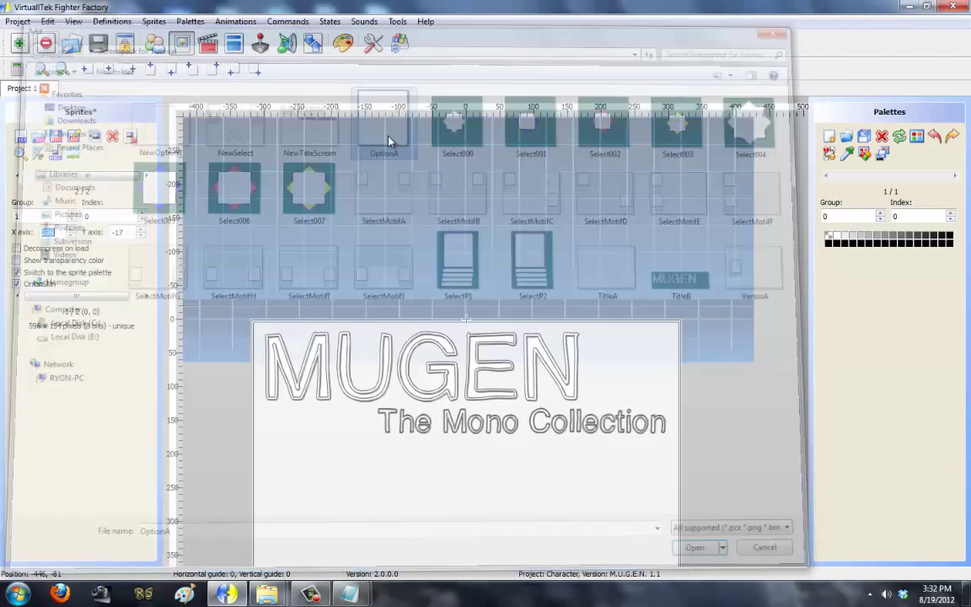
click(531, 224)
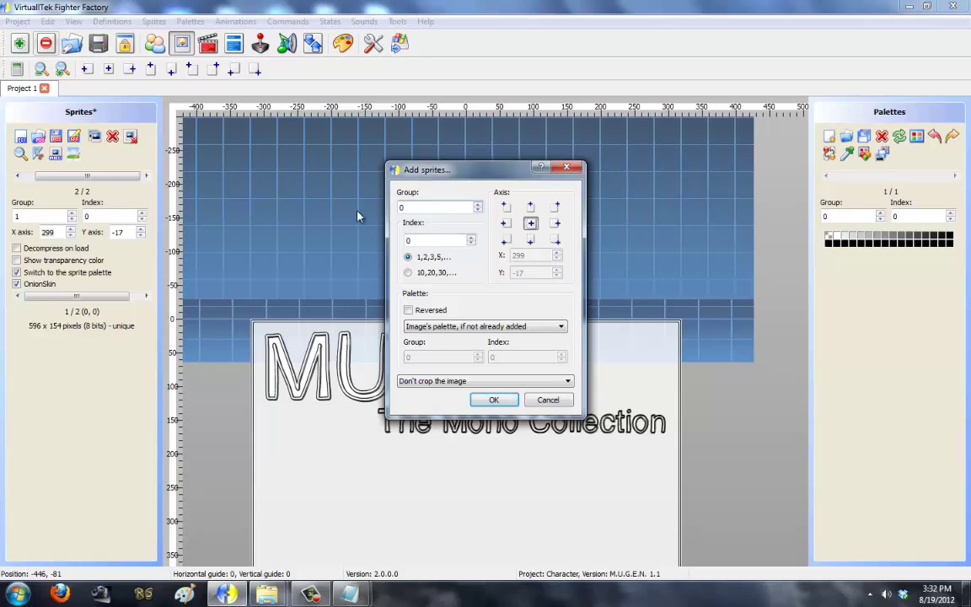
click(462, 381)
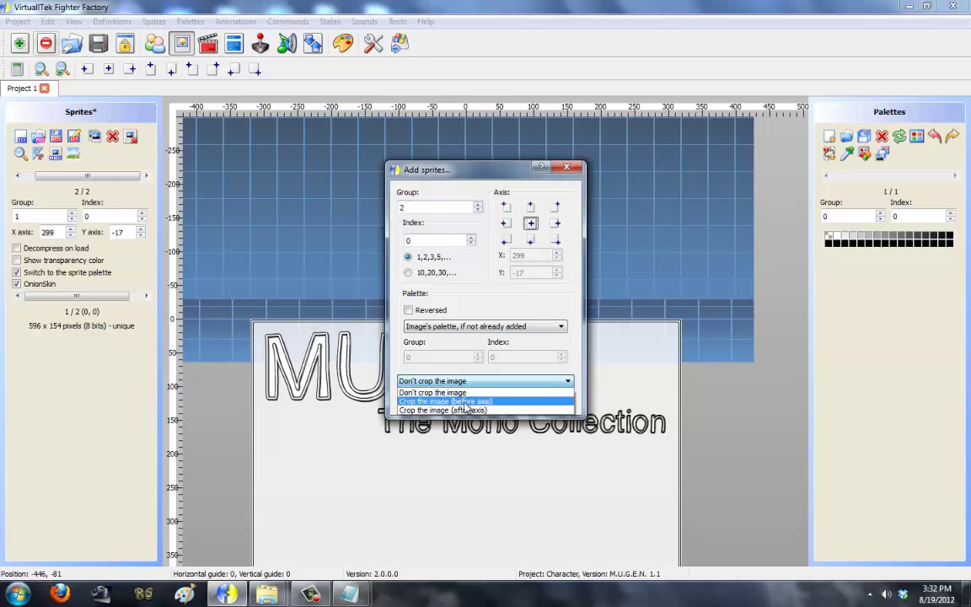
click(468, 410)
click(489, 400)
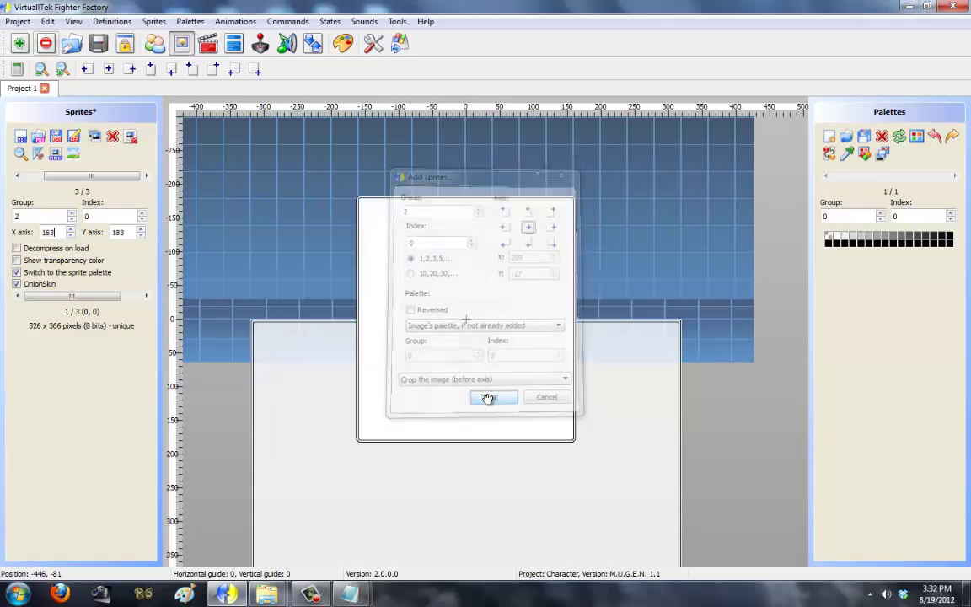
Step: Save the sprites in M.U.G.E.N 1.0 format, replacing system.sff in data/mugen1
click(72, 140)
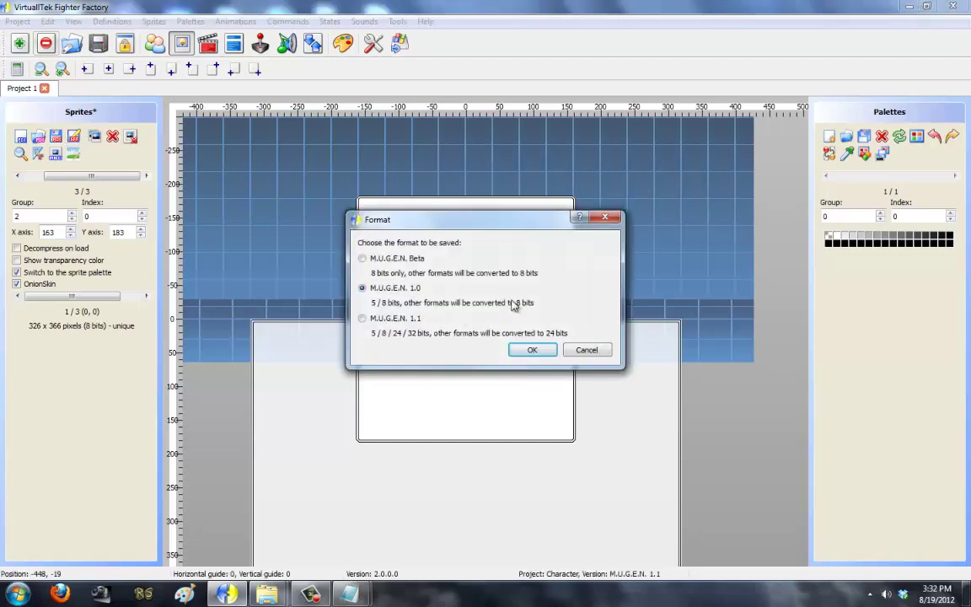
click(532, 349)
click(54, 97)
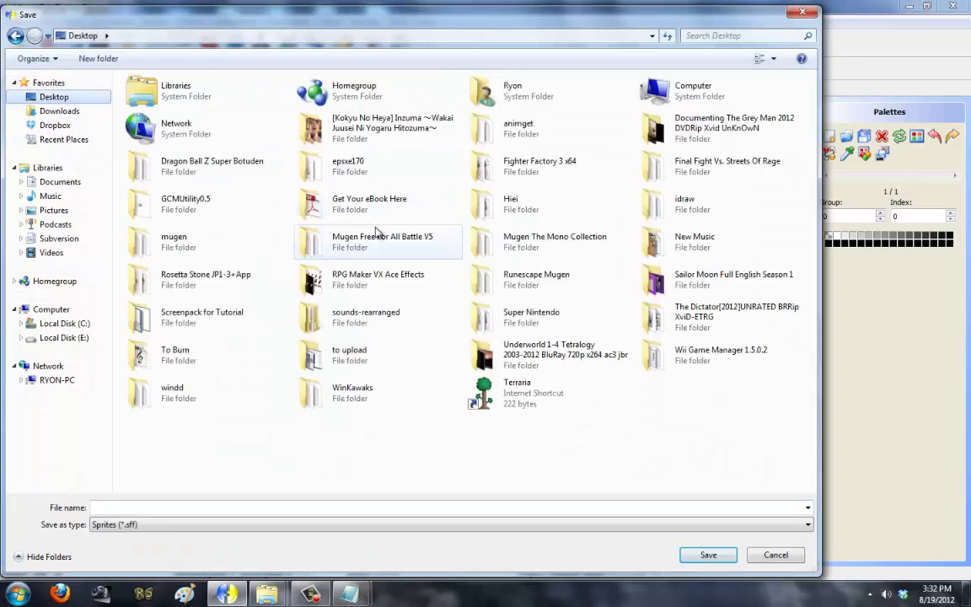
double_click(503, 229)
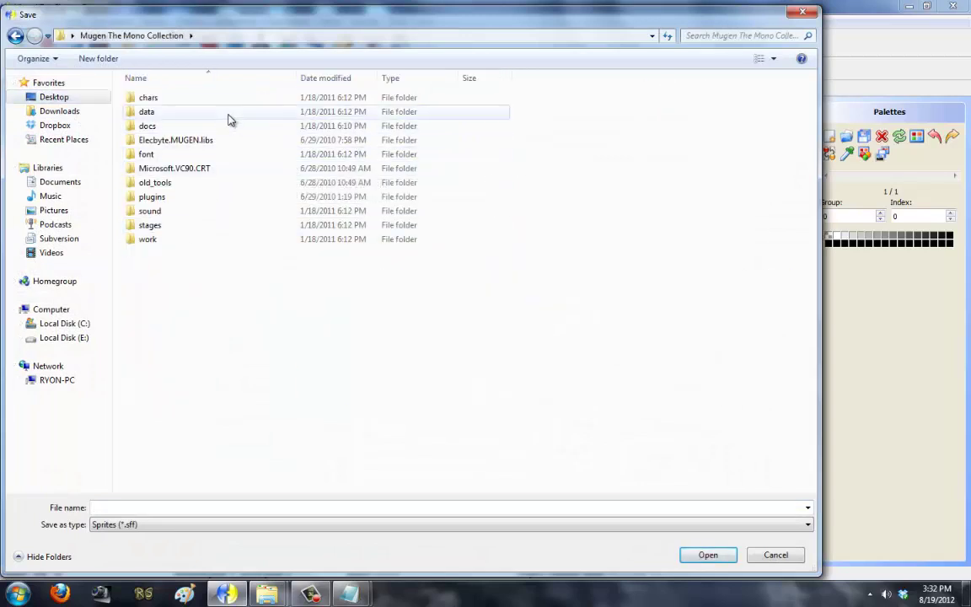
double_click(230, 115)
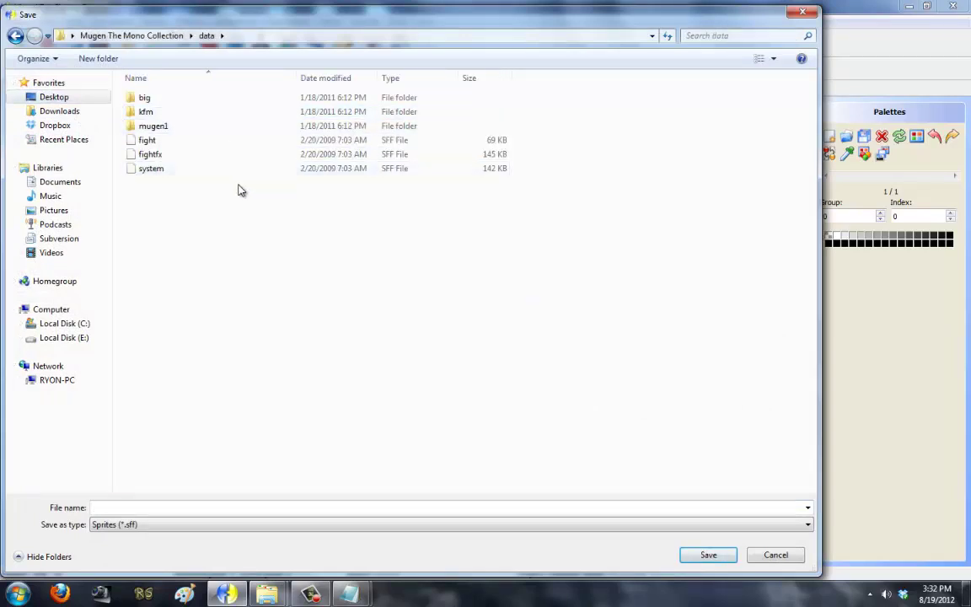
click(206, 134)
double_click(207, 134)
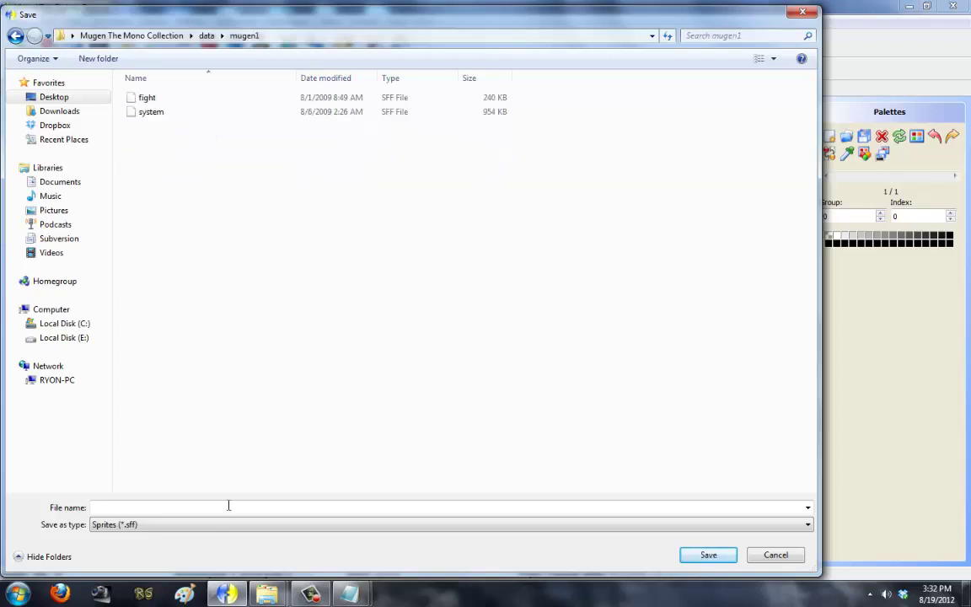
click(192, 119)
double_click(192, 119)
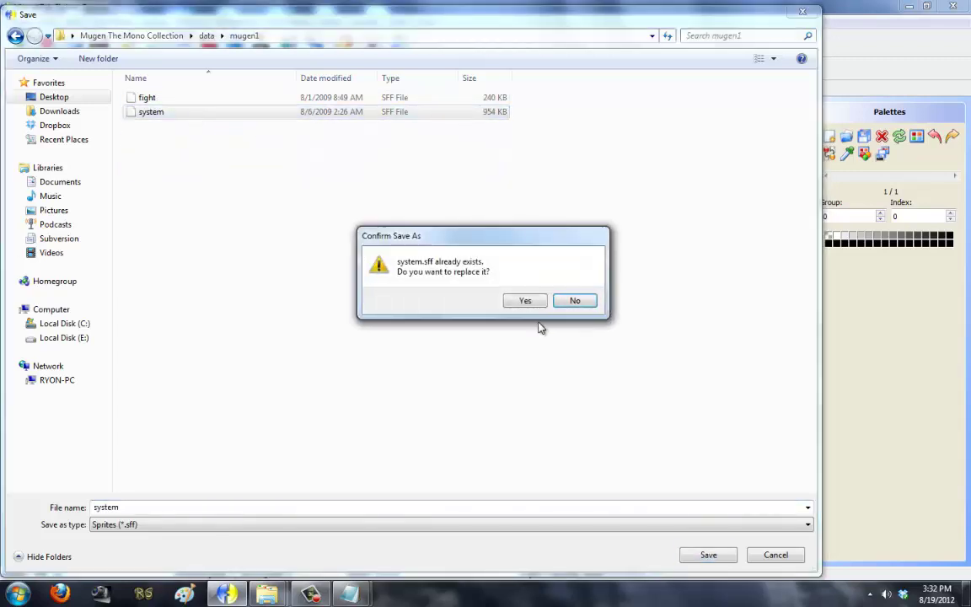
click(526, 301)
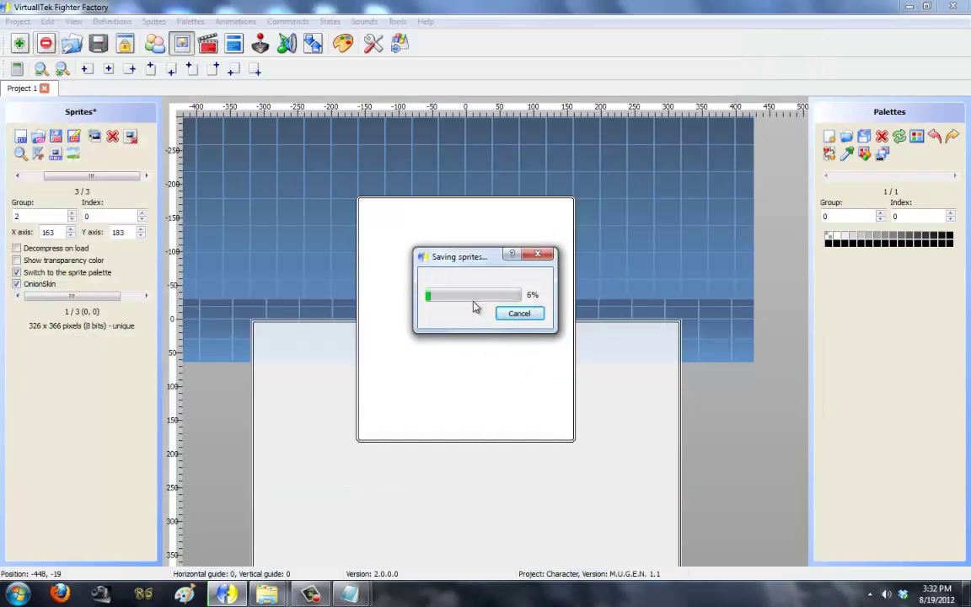
Step: Step through the existing sprites to check the logo and white background
drag(75, 176, 55, 179)
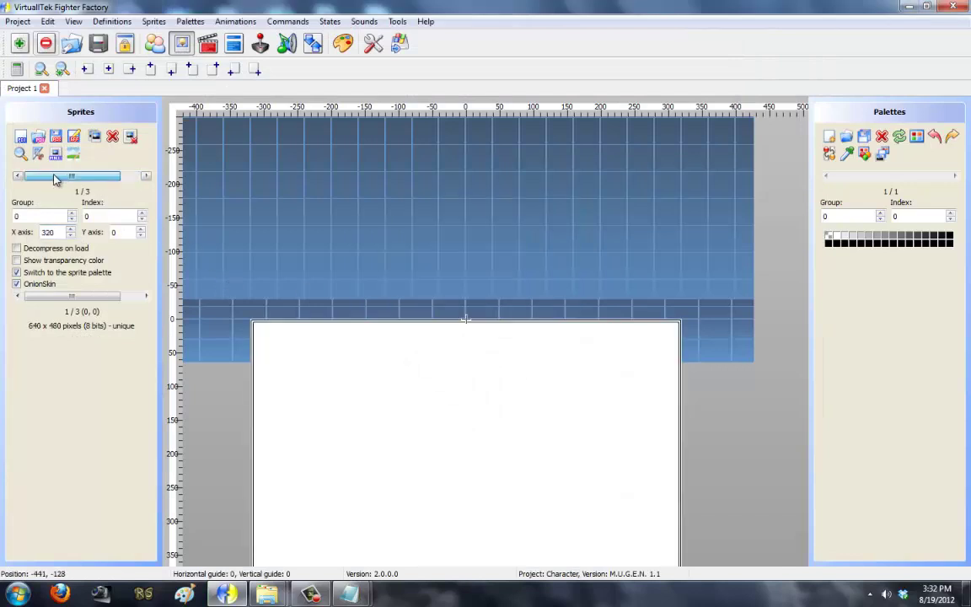
drag(485, 198, 482, 137)
click(147, 177)
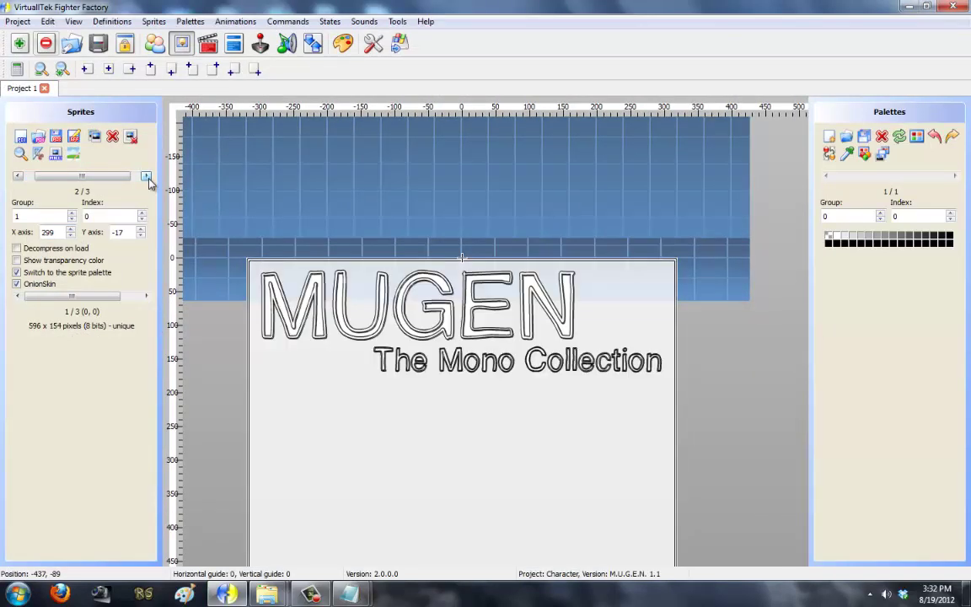
click(147, 177)
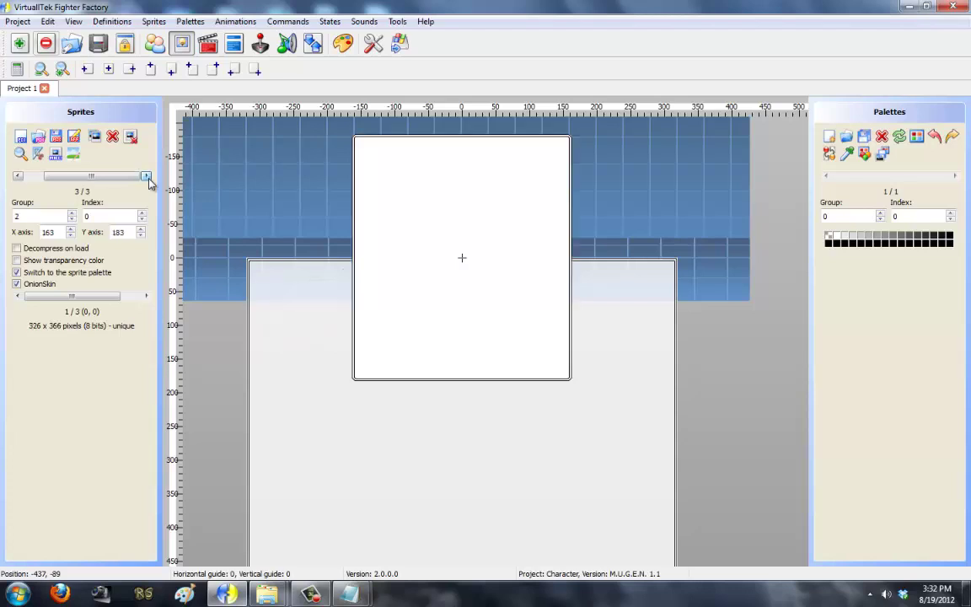
click(145, 176)
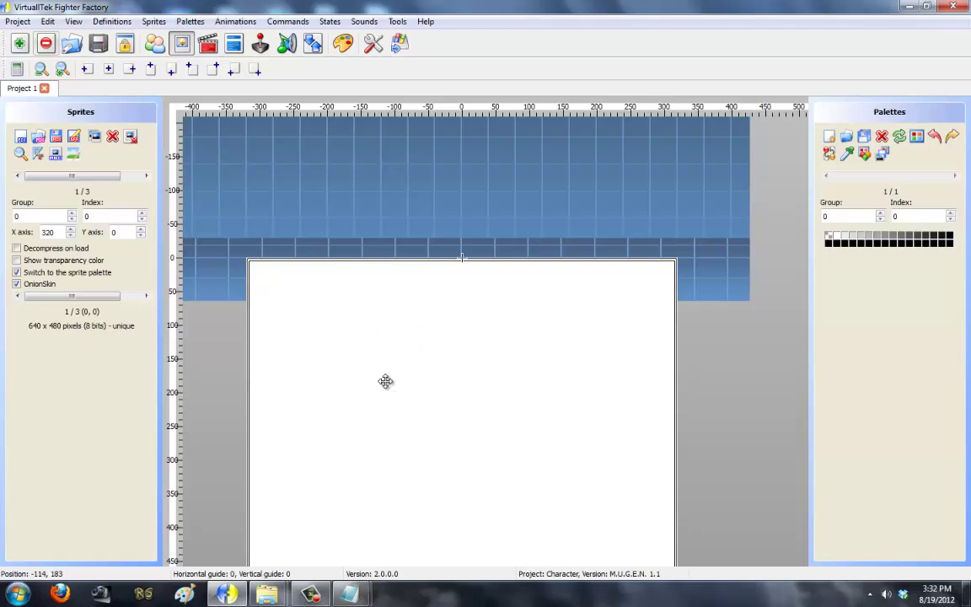
click(146, 177)
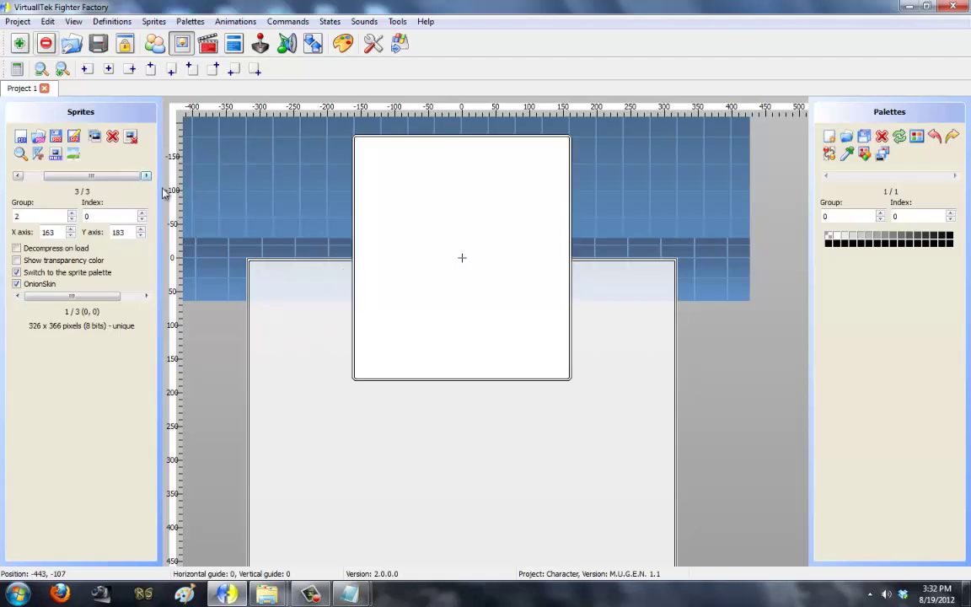
Step: Add Select000–Select003 as group 5 sprites with centred axis, cropped before axis
click(21, 136)
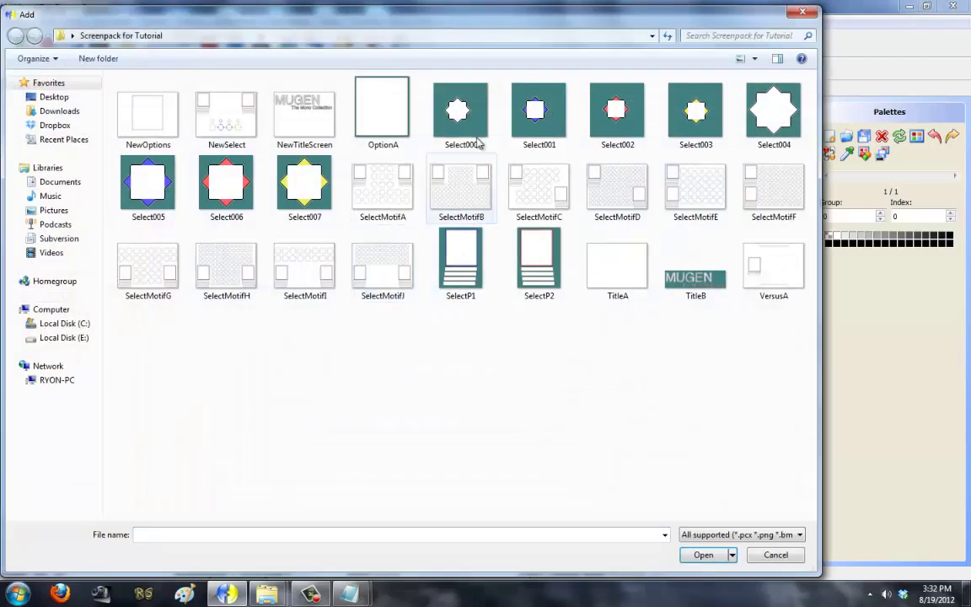
click(479, 127)
key(shift+Right)
key(shift+Right)
key(shift+Right)
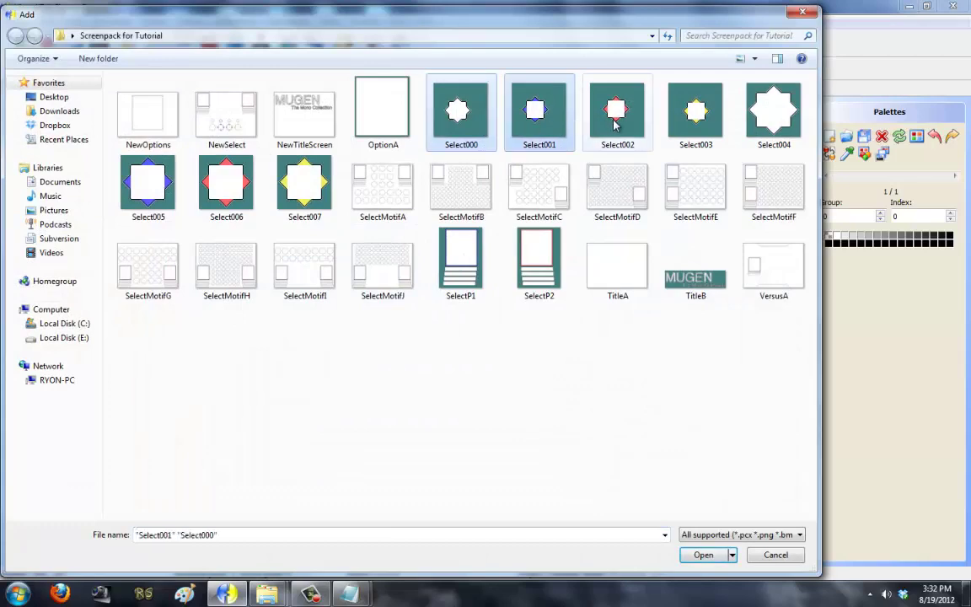
click(704, 556)
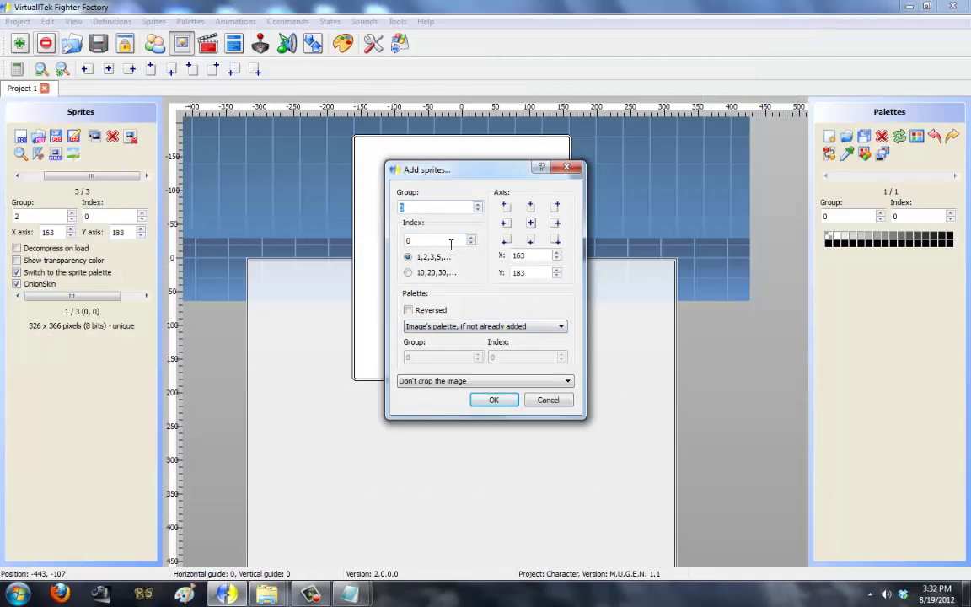
click(532, 226)
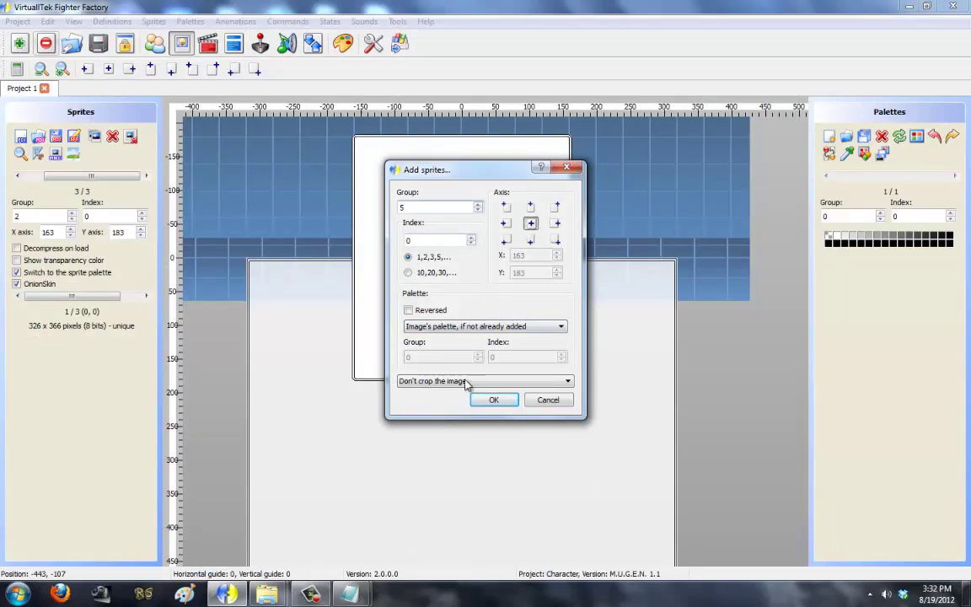
click(494, 381)
click(493, 402)
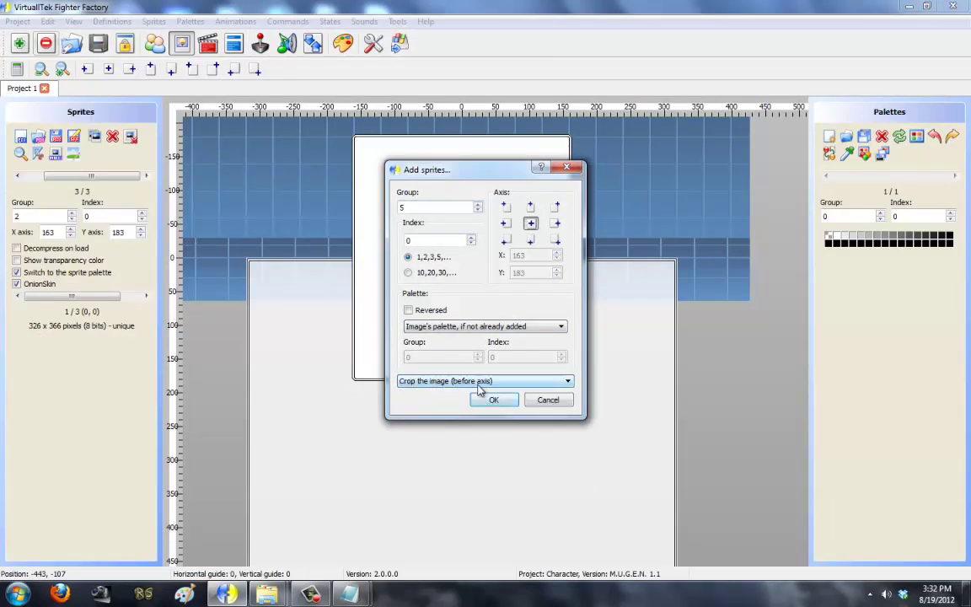
click(488, 402)
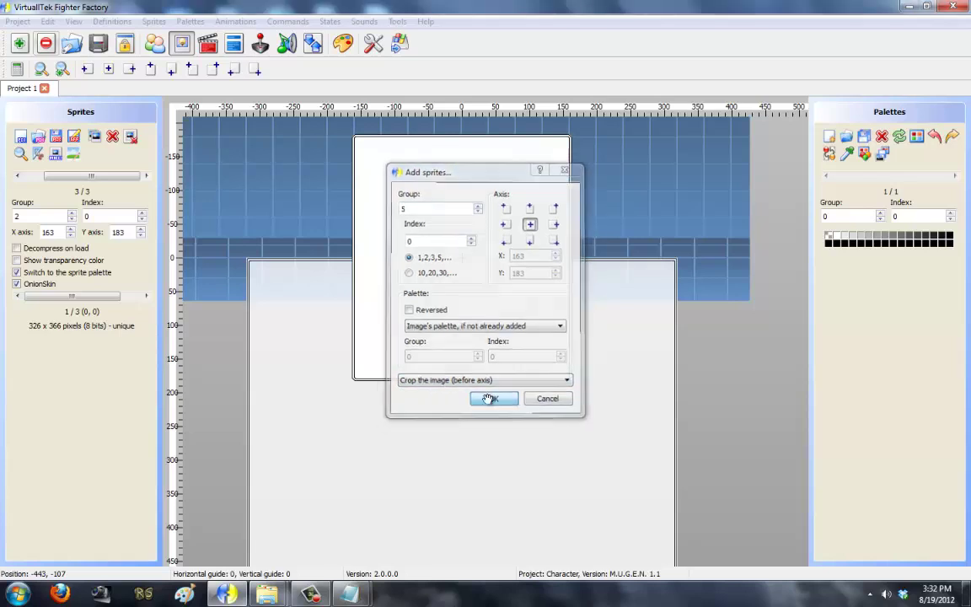
Step: Zoom in and drag the white, blue and red star cursor sprites onto axis 7,7
click(62, 70)
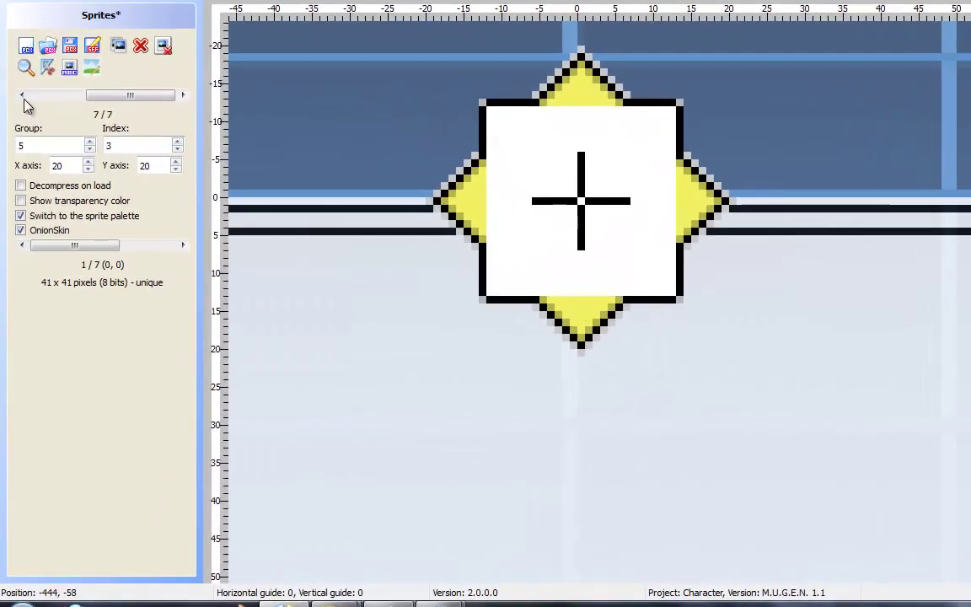
click(22, 95)
click(23, 95)
click(23, 95)
drag(500, 238, 593, 340)
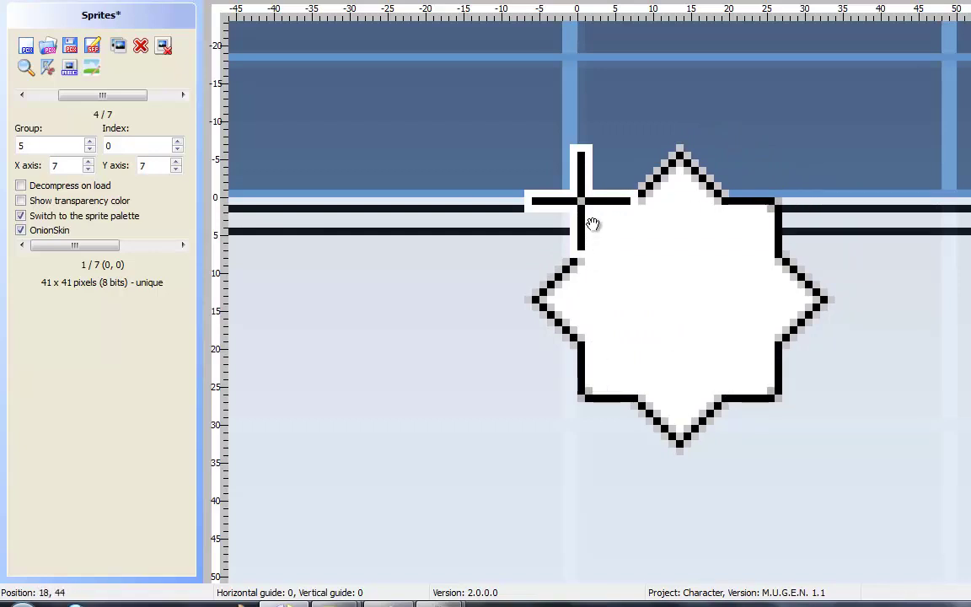
click(185, 95)
drag(622, 288, 717, 387)
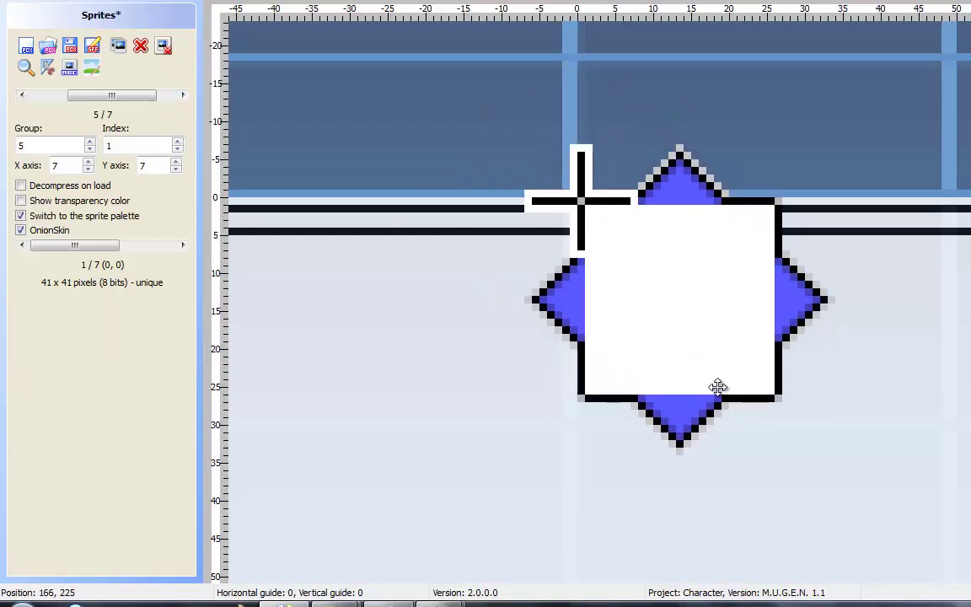
click(184, 95)
drag(642, 261, 732, 352)
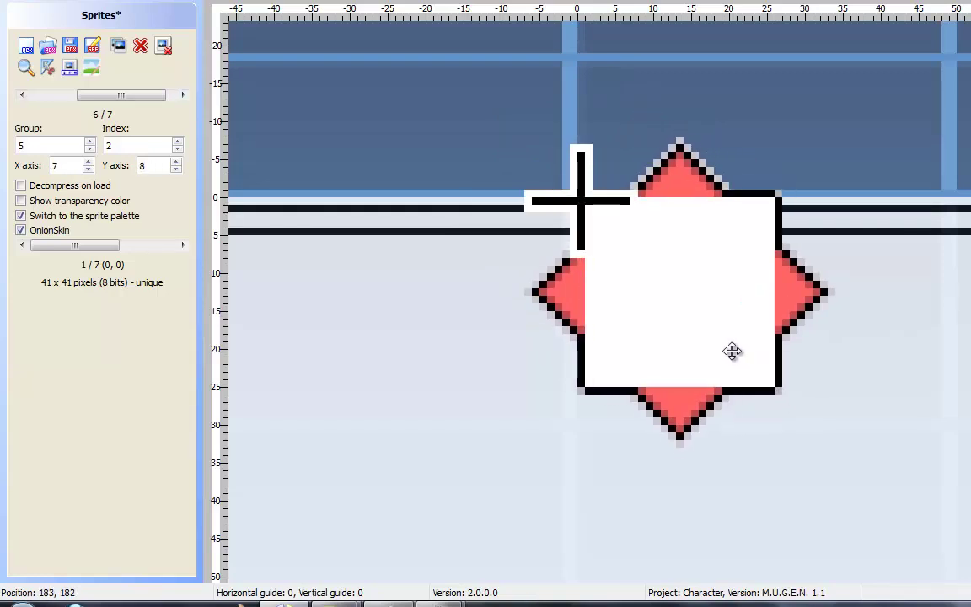
Step: Nudge the red cursor sprite one pixel into line with the others
click(22, 95)
click(182, 95)
drag(633, 324, 719, 375)
click(183, 95)
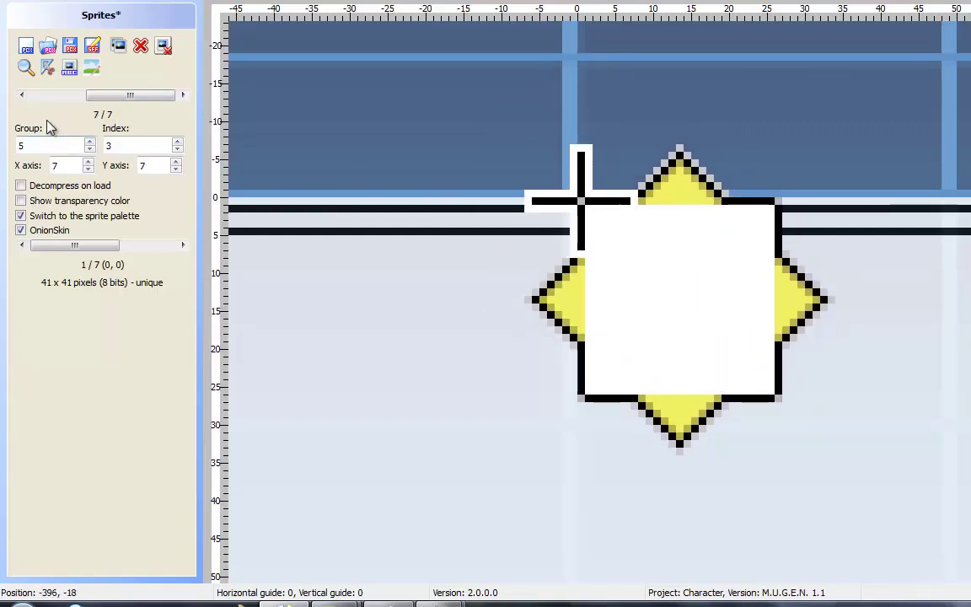
click(22, 96)
click(21, 96)
Step: Compare cursor sprites 5,0–5,3, then open blue sprite 5,1 in the image editor
click(22, 95)
click(182, 95)
click(183, 95)
click(183, 95)
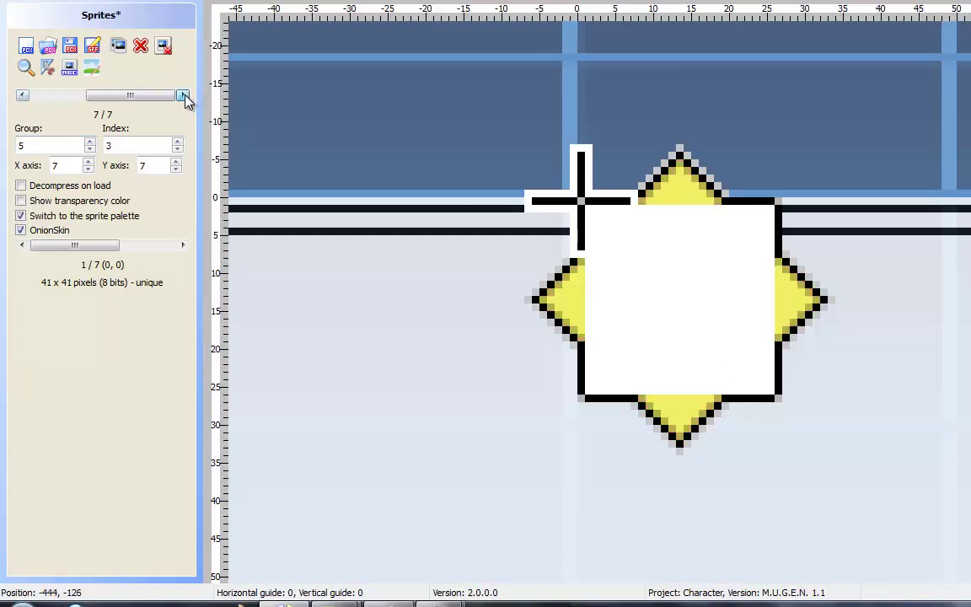
click(22, 95)
click(22, 95)
click(22, 95)
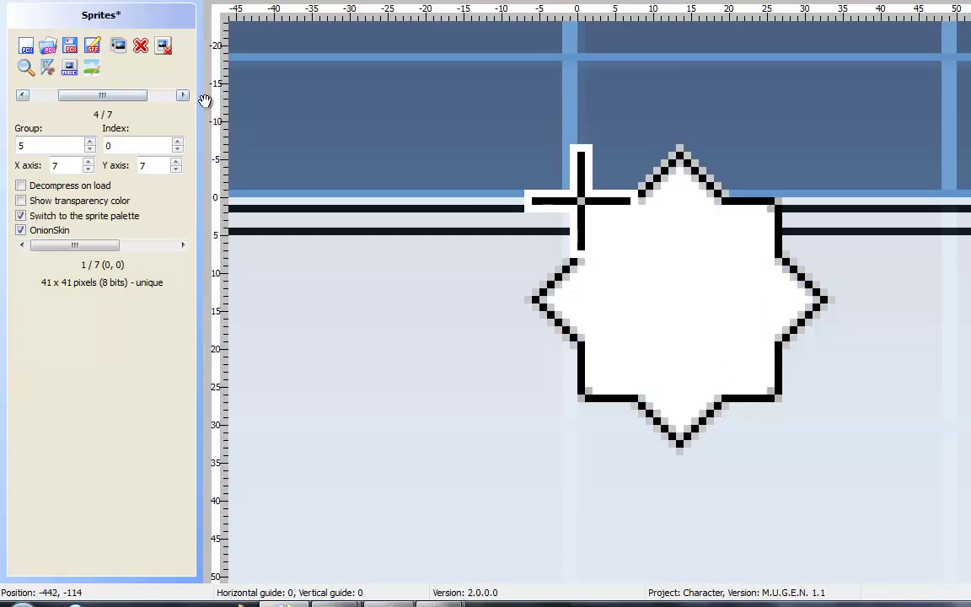
click(183, 95)
click(183, 95)
click(182, 96)
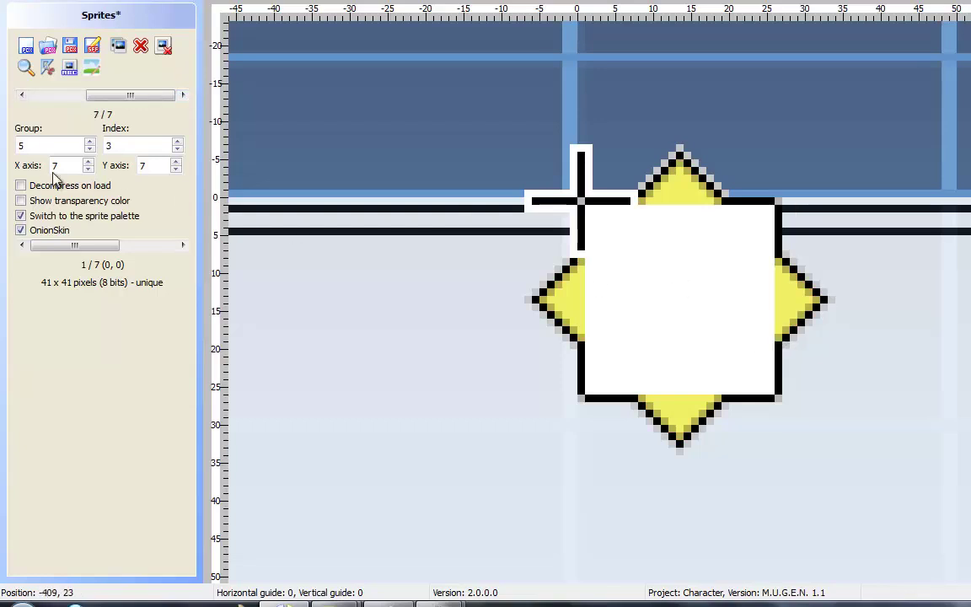
click(23, 96)
click(22, 96)
click(22, 95)
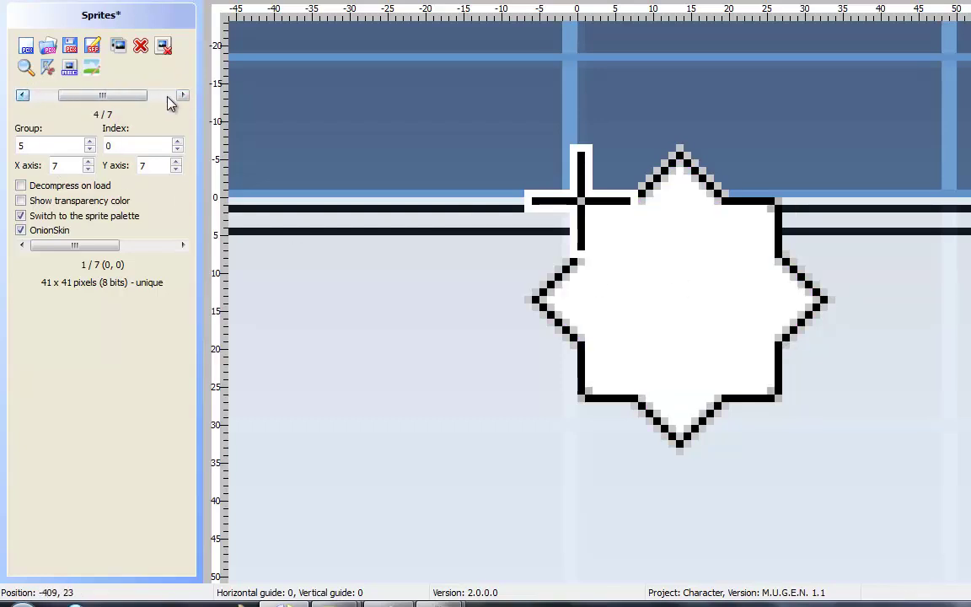
click(183, 96)
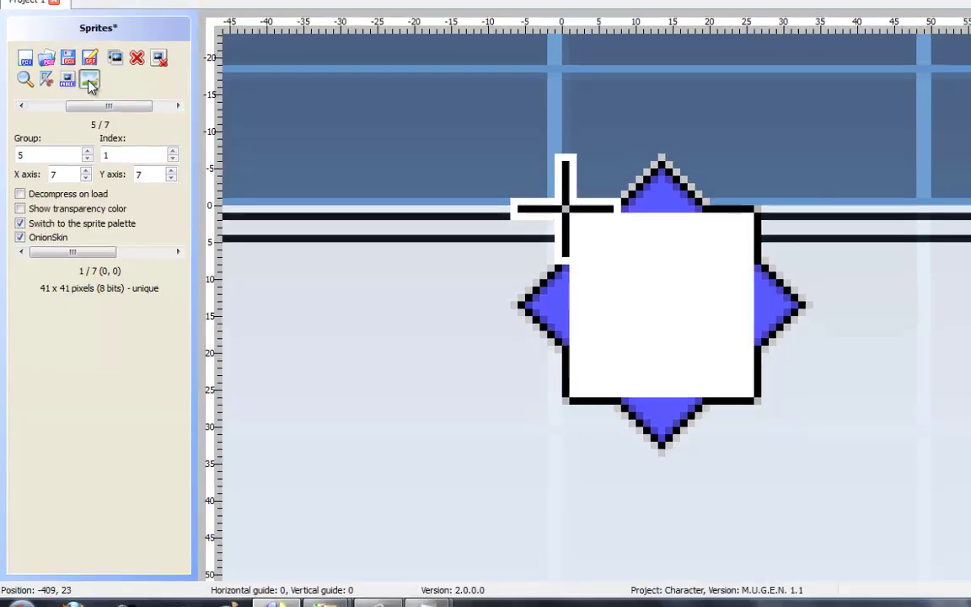
click(92, 44)
Step: Sample the transparent colour, undo a stray stroke, and select the blue star's white square
scroll(414, 229, up, 5)
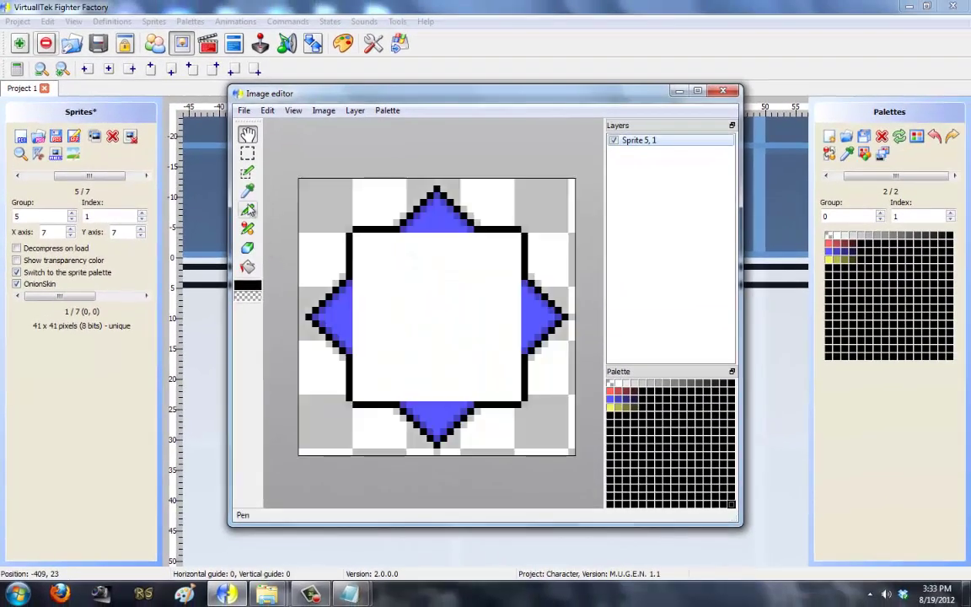
click(247, 191)
click(342, 202)
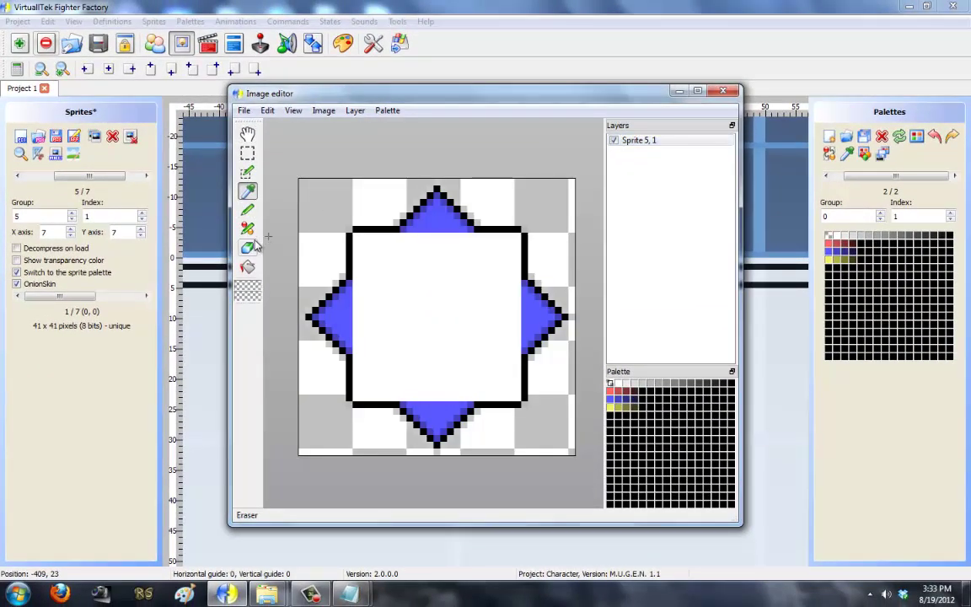
click(247, 210)
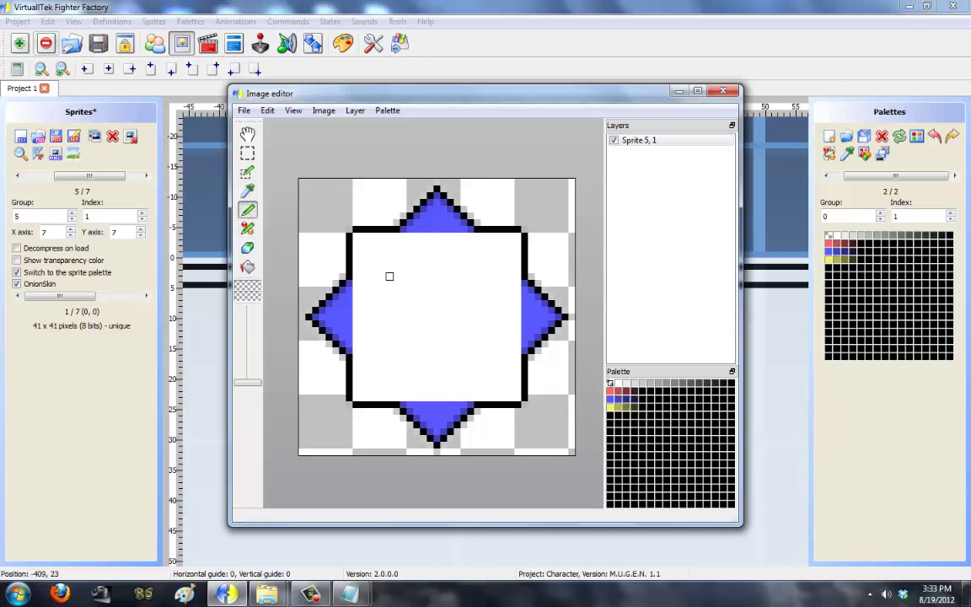
drag(395, 276, 363, 237)
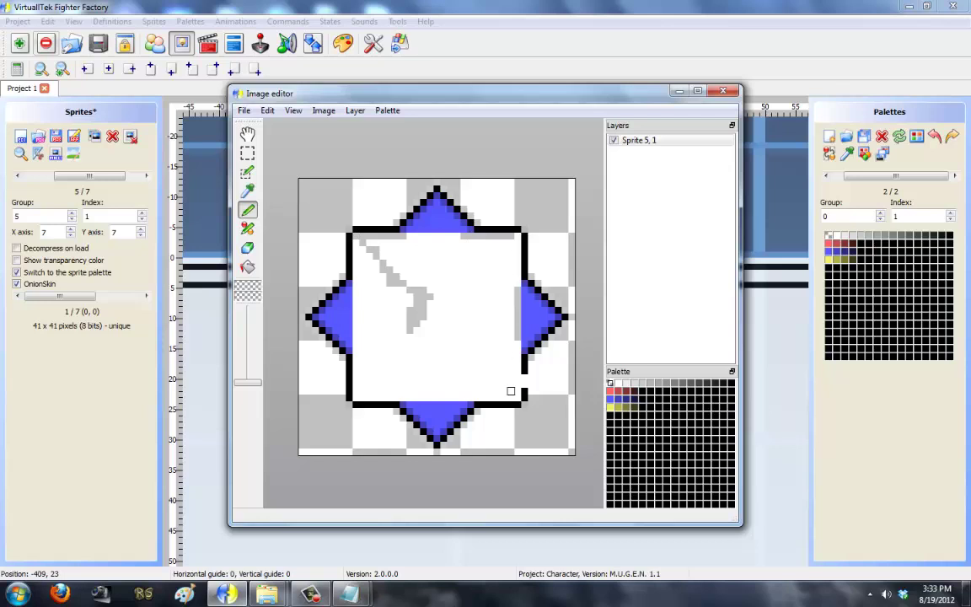
key(ctrl+z)
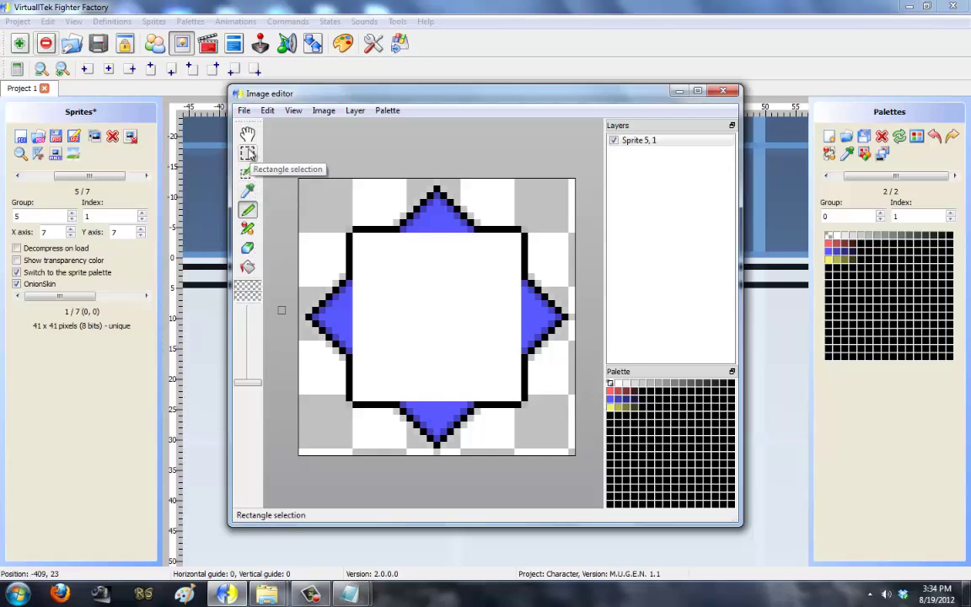
click(247, 152)
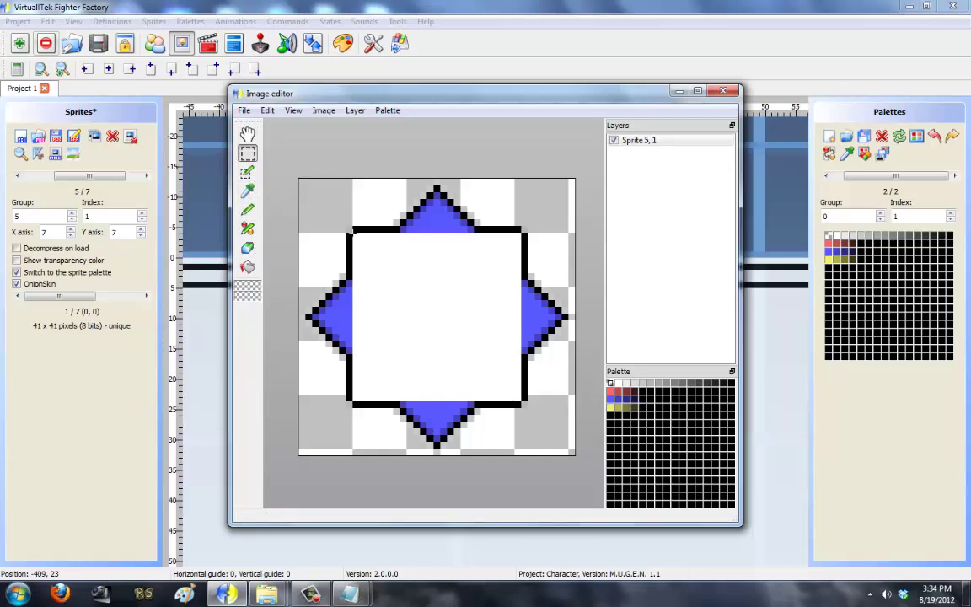
drag(351, 231, 523, 404)
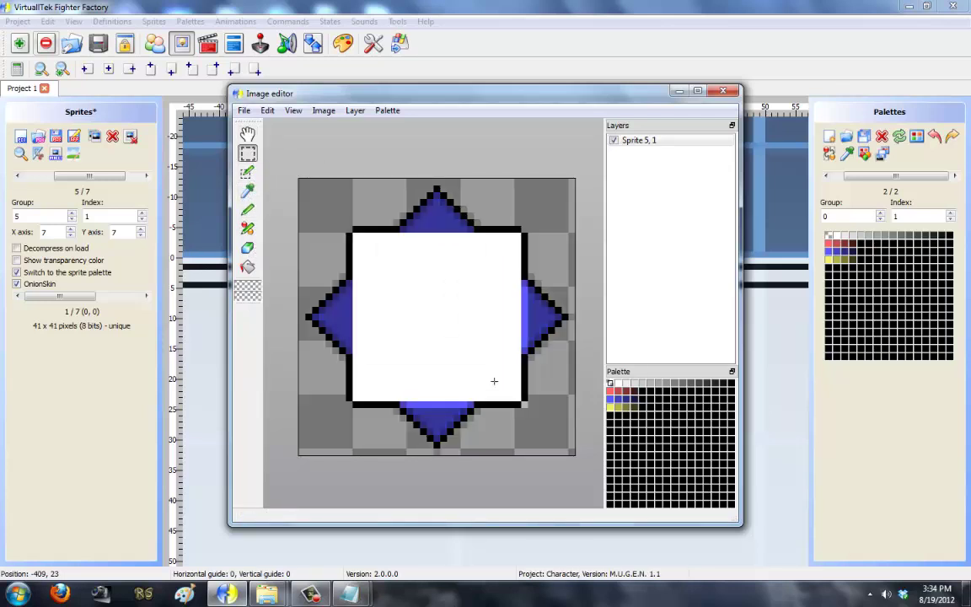
click(453, 327)
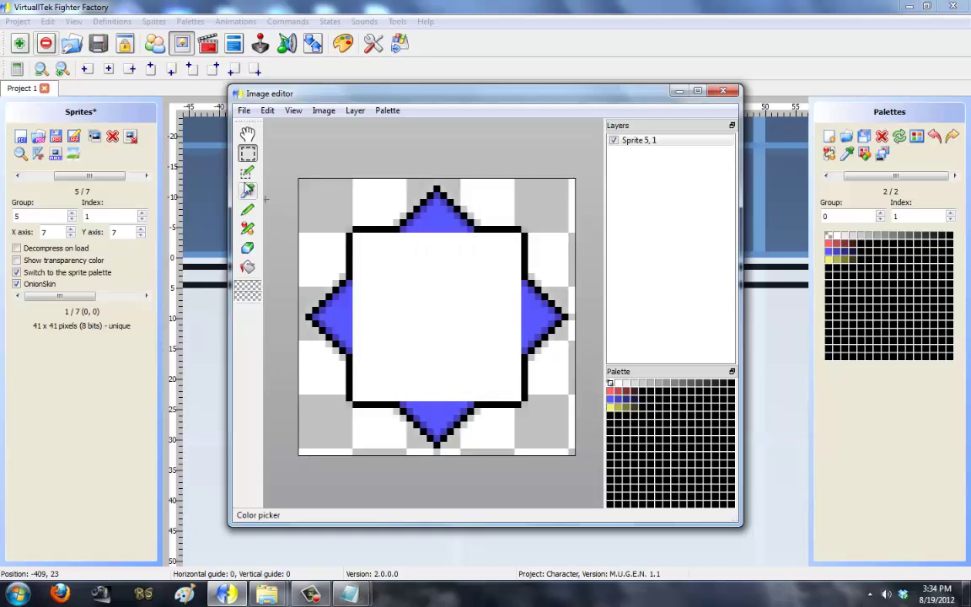
drag(352, 232, 523, 402)
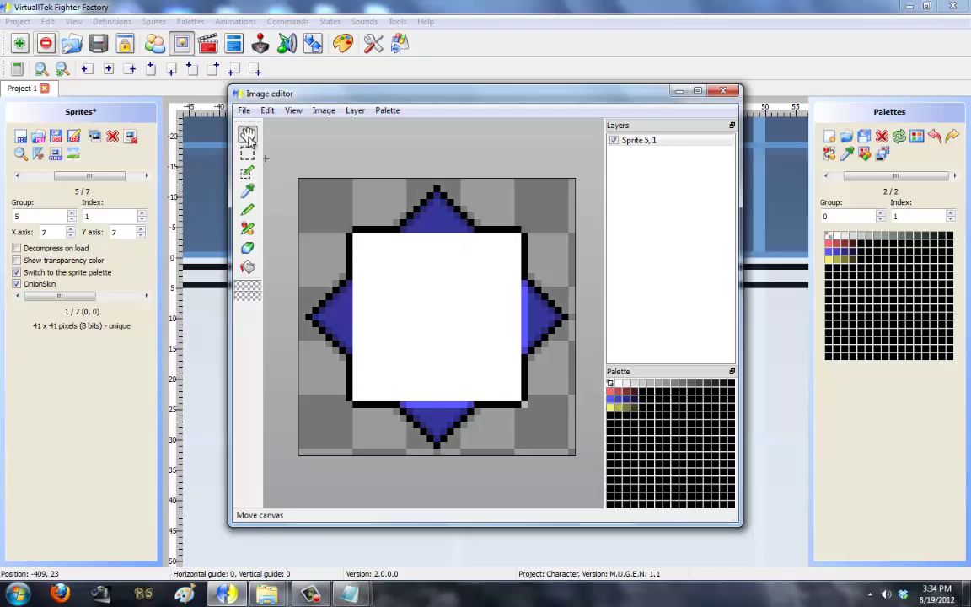
drag(439, 334, 432, 329)
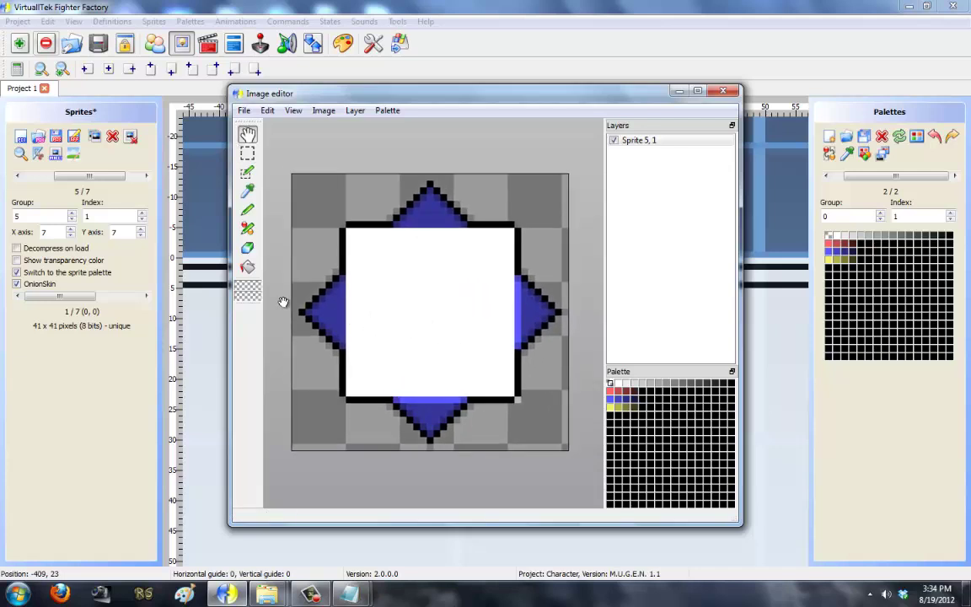
Step: Enlarge the pen brush and paint the blue star's white interior transparent
click(249, 211)
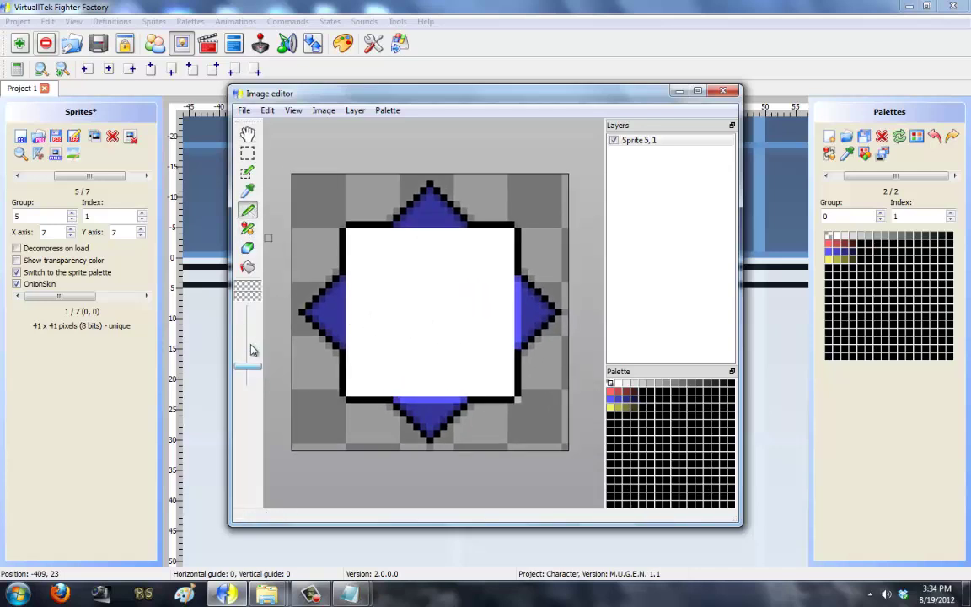
drag(250, 346, 248, 337)
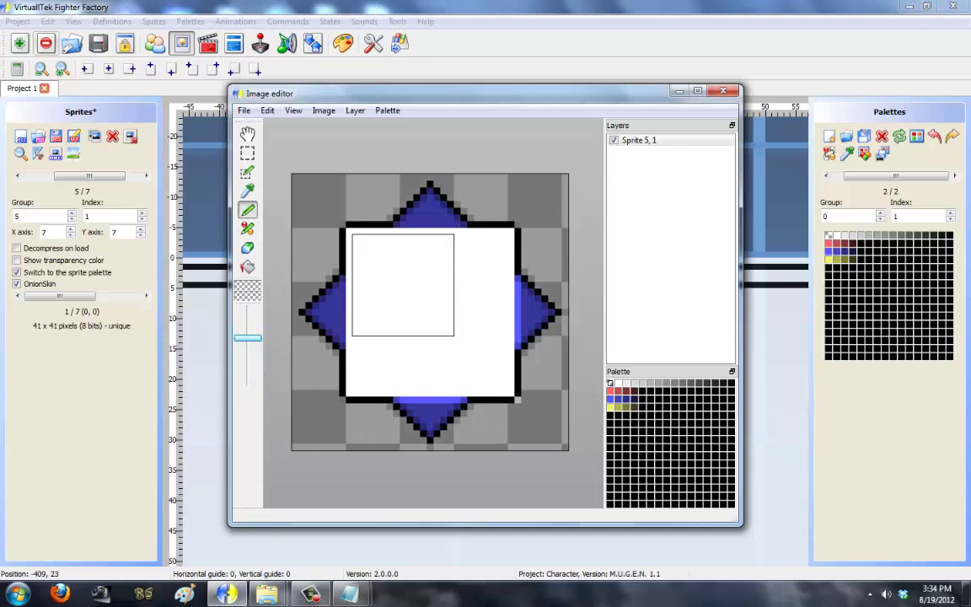
drag(247, 325, 248, 320)
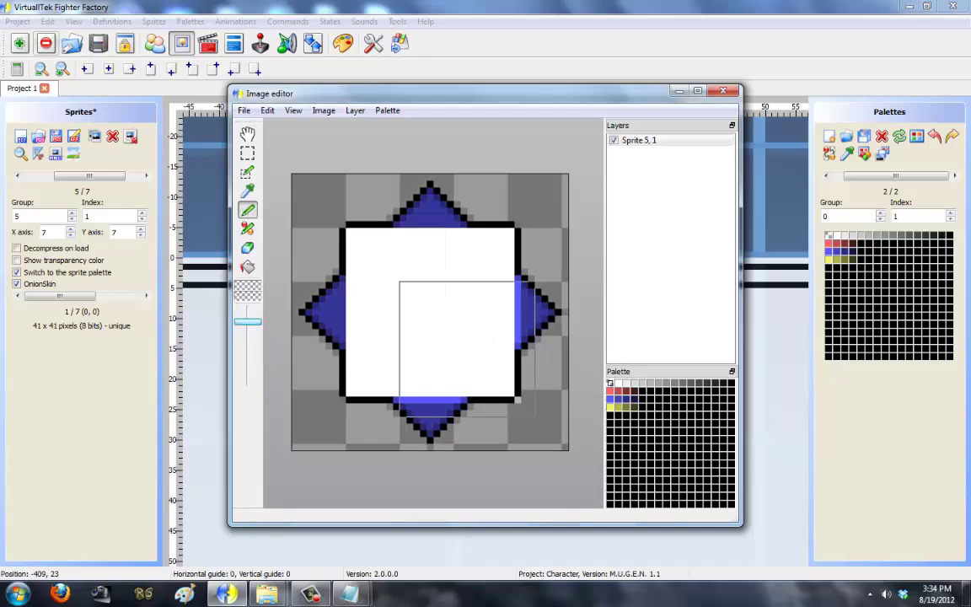
mouse_move(412, 294)
mouse_down()
mouse_move(446, 296)
mouse_move(446, 329)
mouse_move(381, 331)
mouse_up()
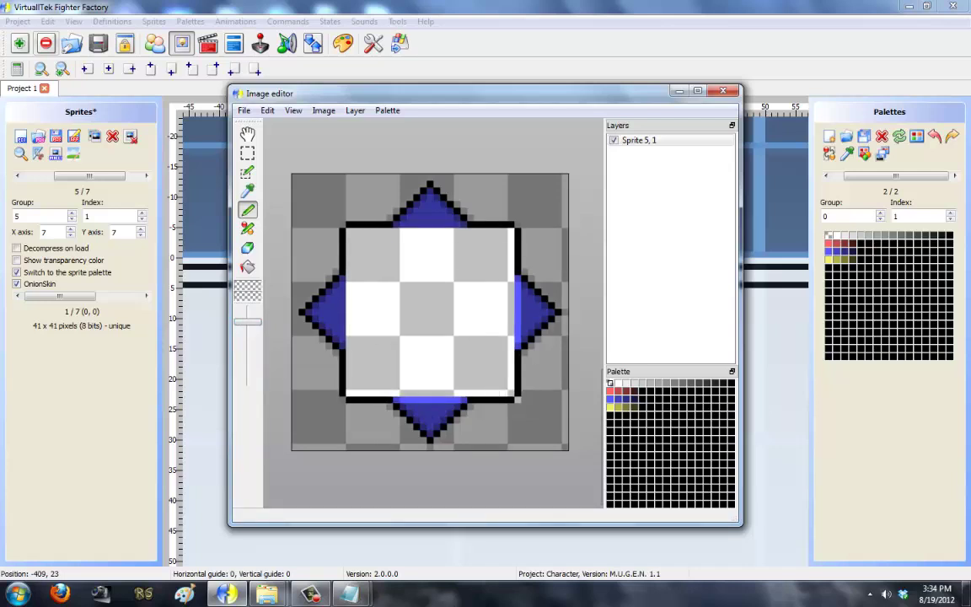
click(617, 383)
mouse_move(433, 322)
mouse_down()
mouse_move(468, 333)
mouse_move(396, 286)
mouse_move(463, 312)
mouse_move(467, 354)
mouse_up()
click(609, 384)
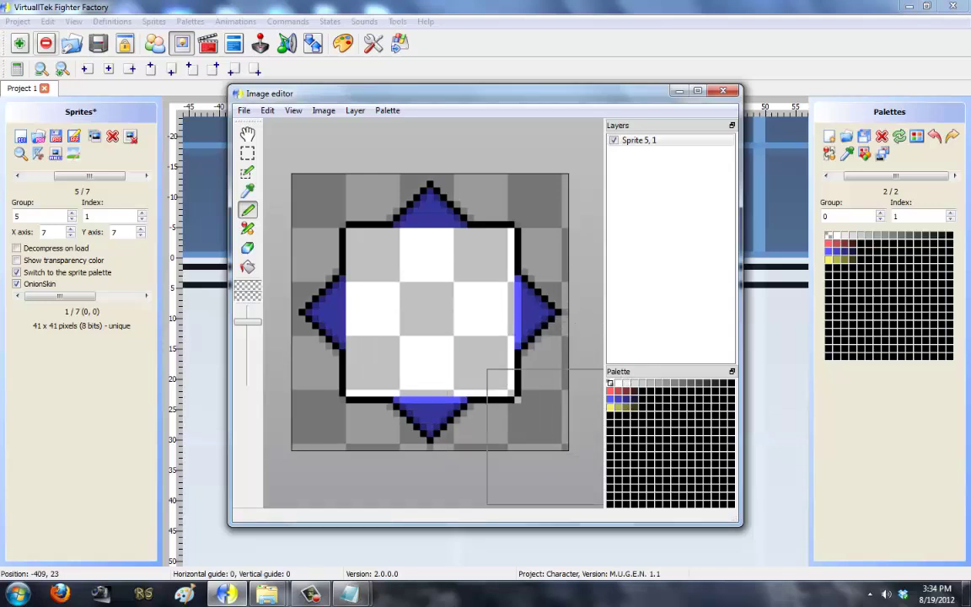
Step: Save the edit into sprite 5,1 and close the image editor
click(242, 110)
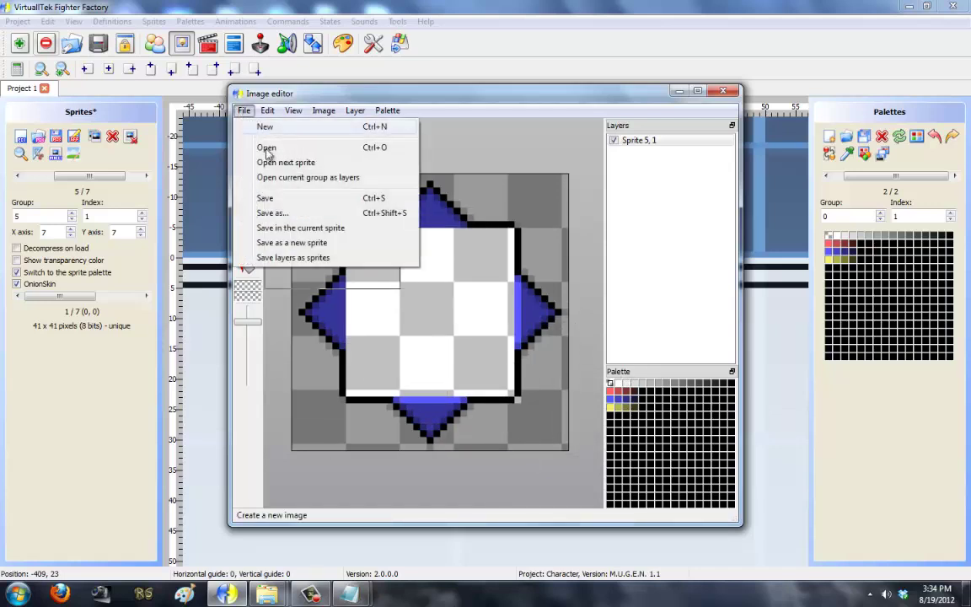
click(301, 228)
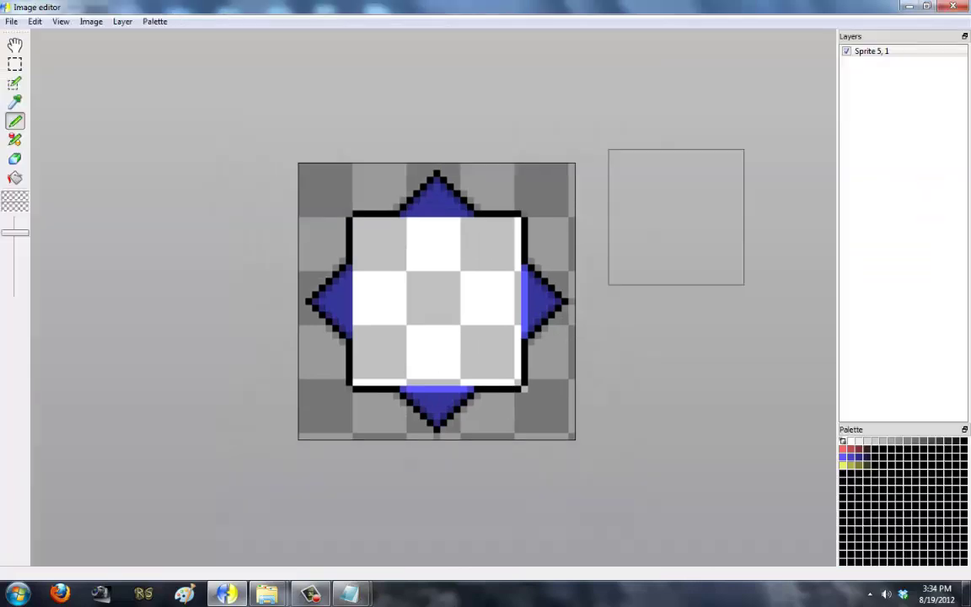
click(696, 90)
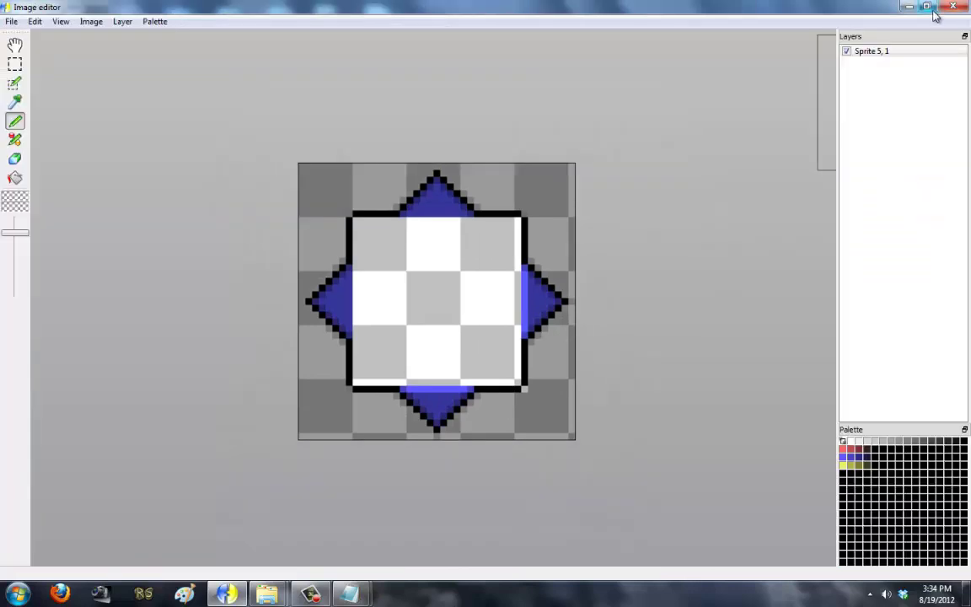
click(926, 7)
click(730, 86)
Step: Confirm closing the editor and open red star sprite 5,2 for pixel editing
click(498, 322)
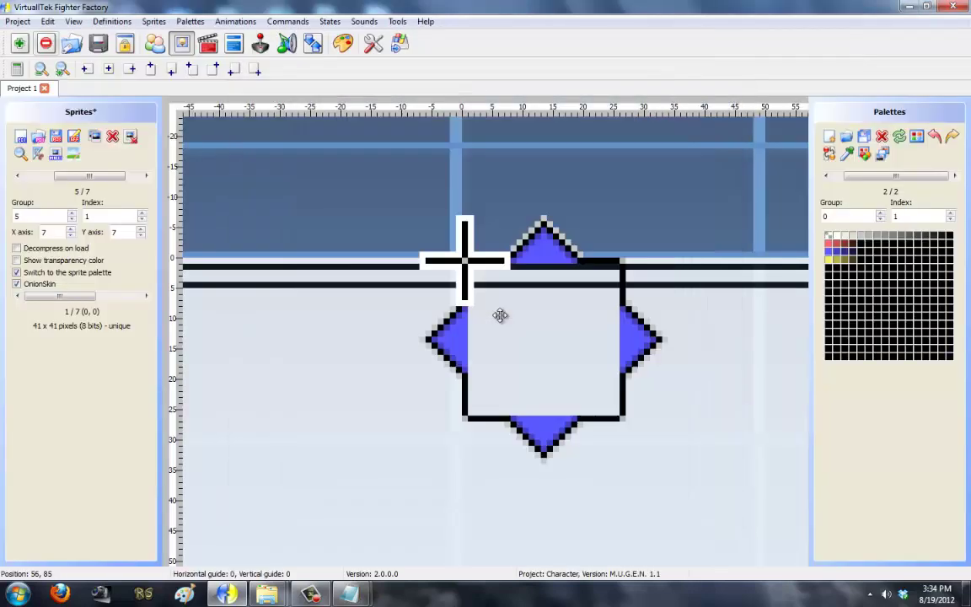
click(18, 177)
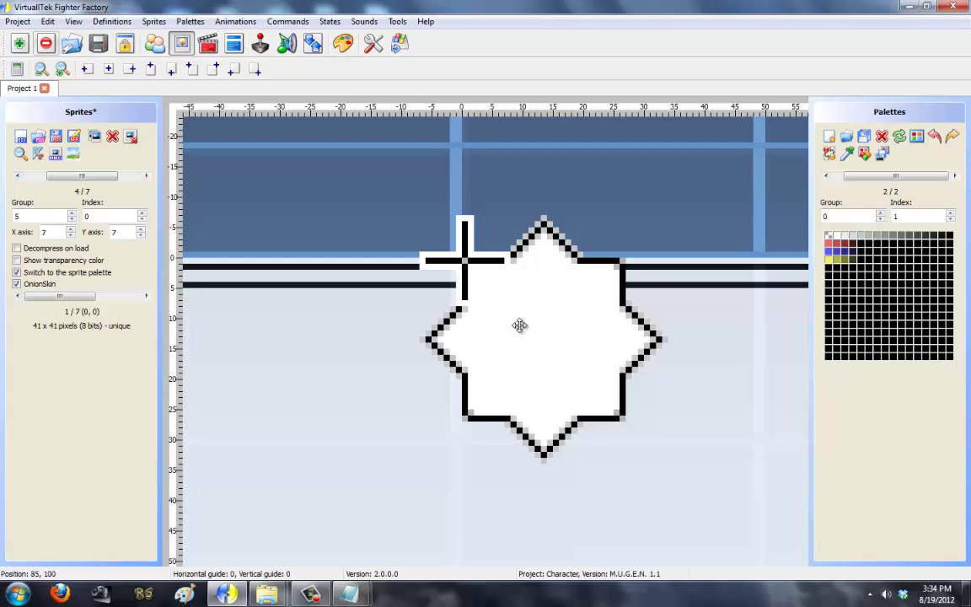
click(146, 177)
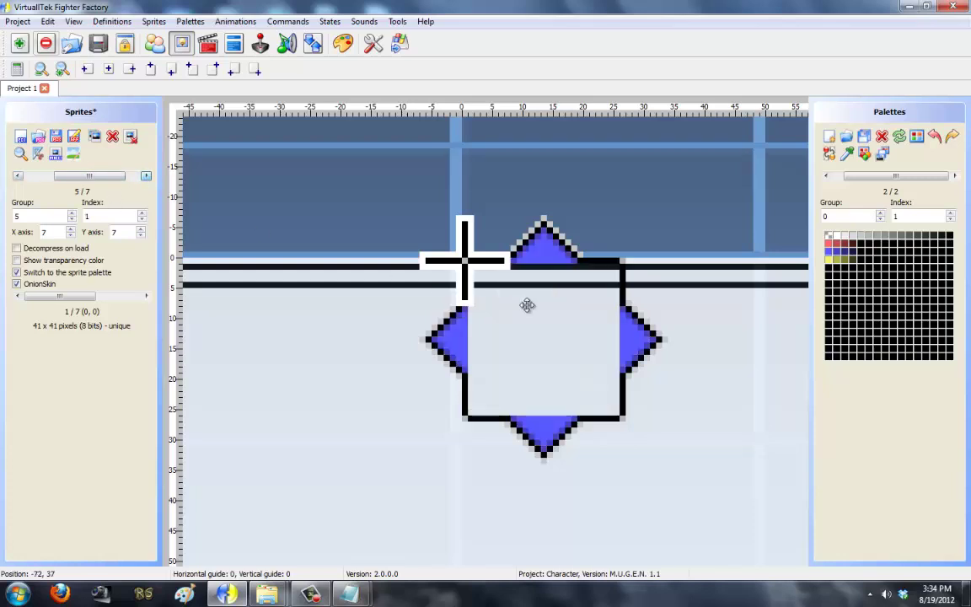
click(146, 176)
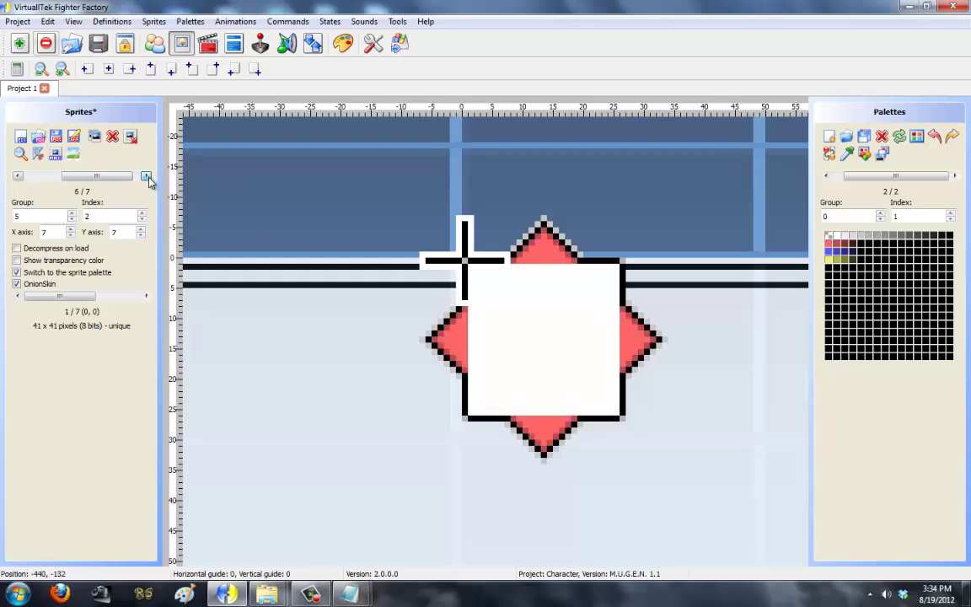
click(74, 153)
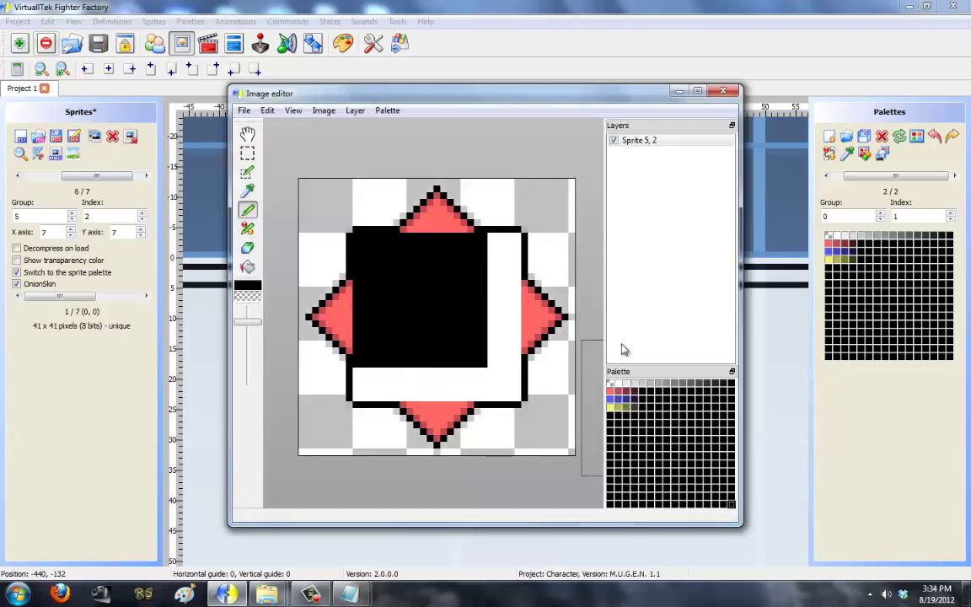
Step: Fill the red star's interior with transparent and save it into sprite 5,2
click(608, 386)
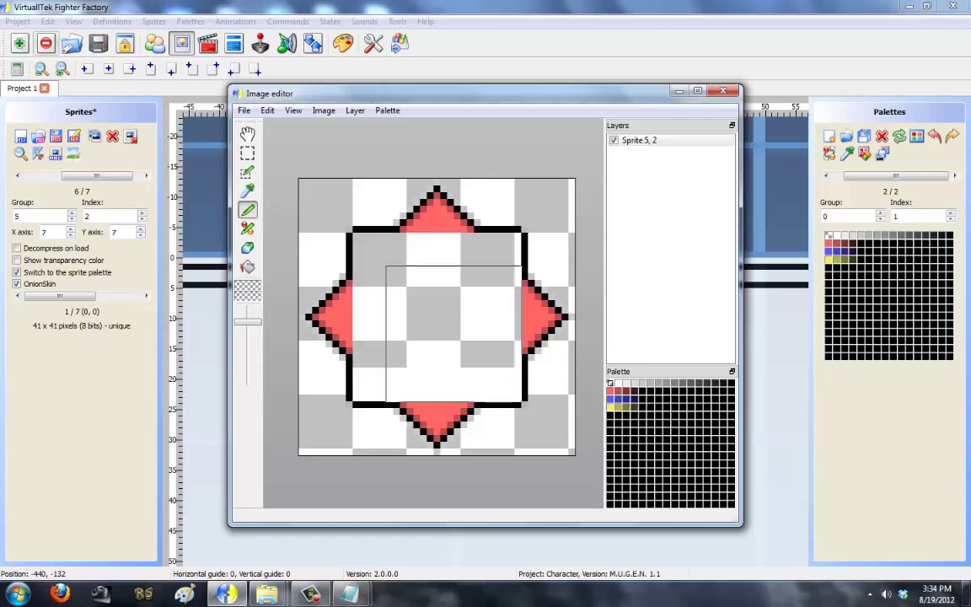
click(244, 110)
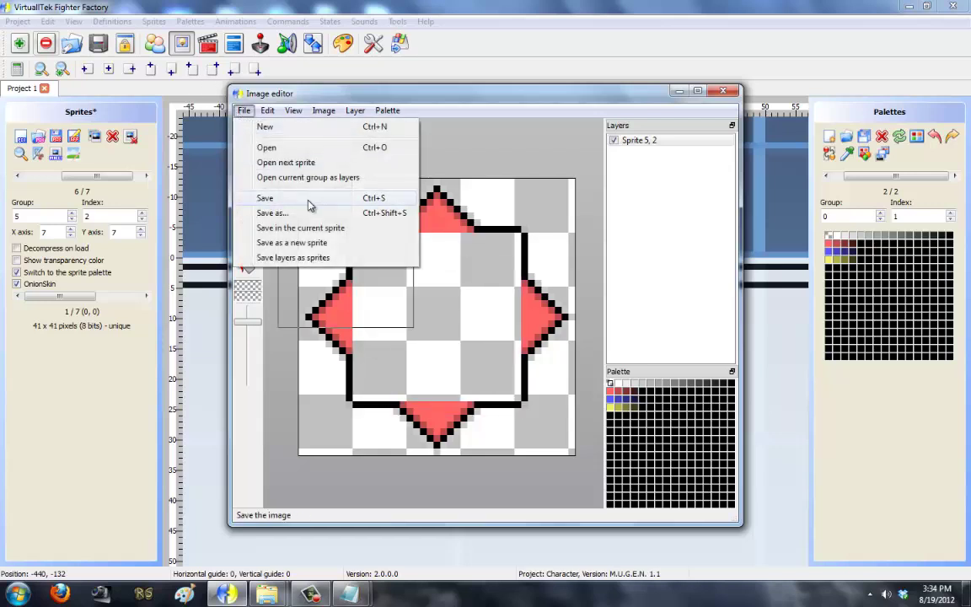
click(315, 225)
click(723, 90)
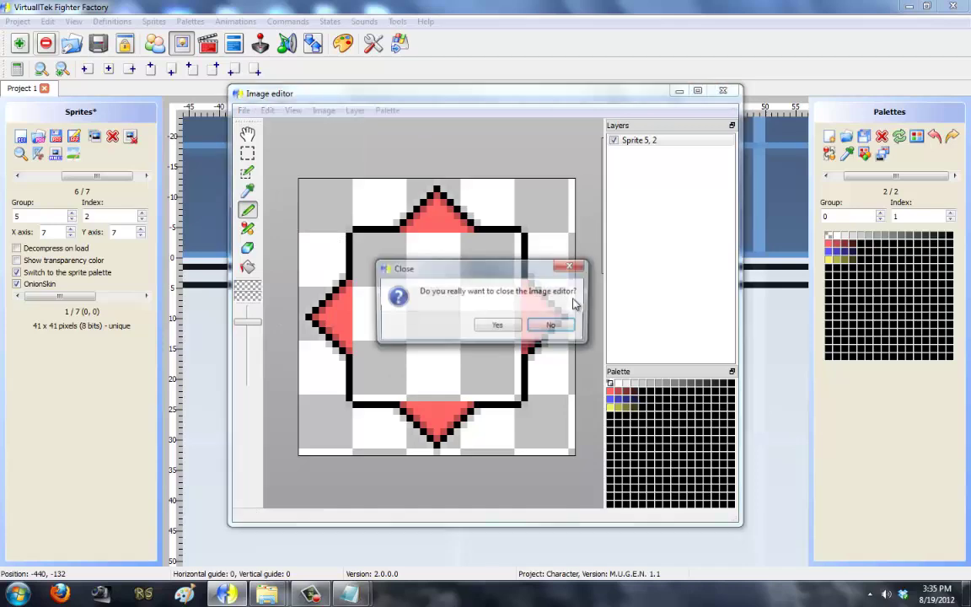
click(496, 326)
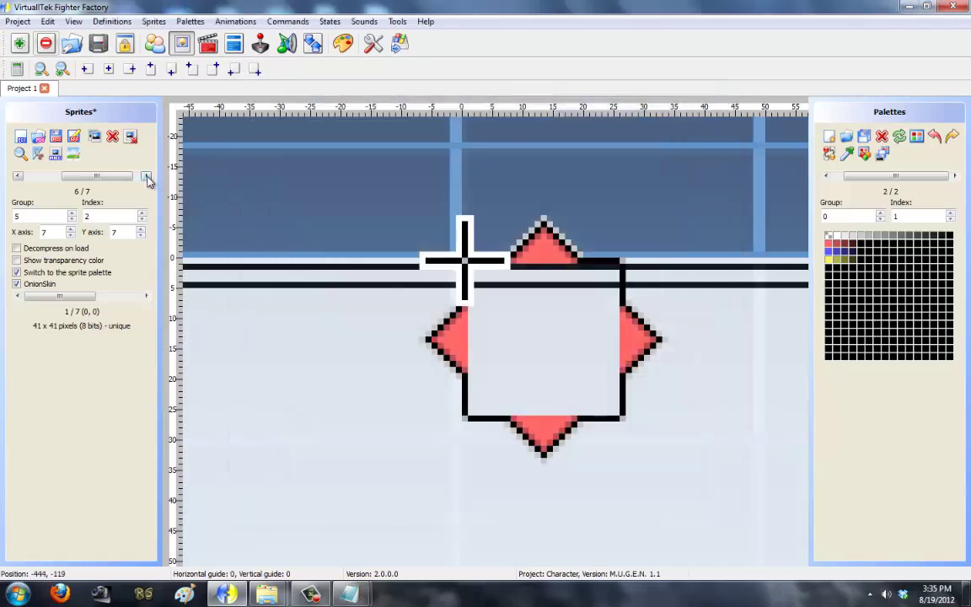
click(146, 177)
double_click(181, 185)
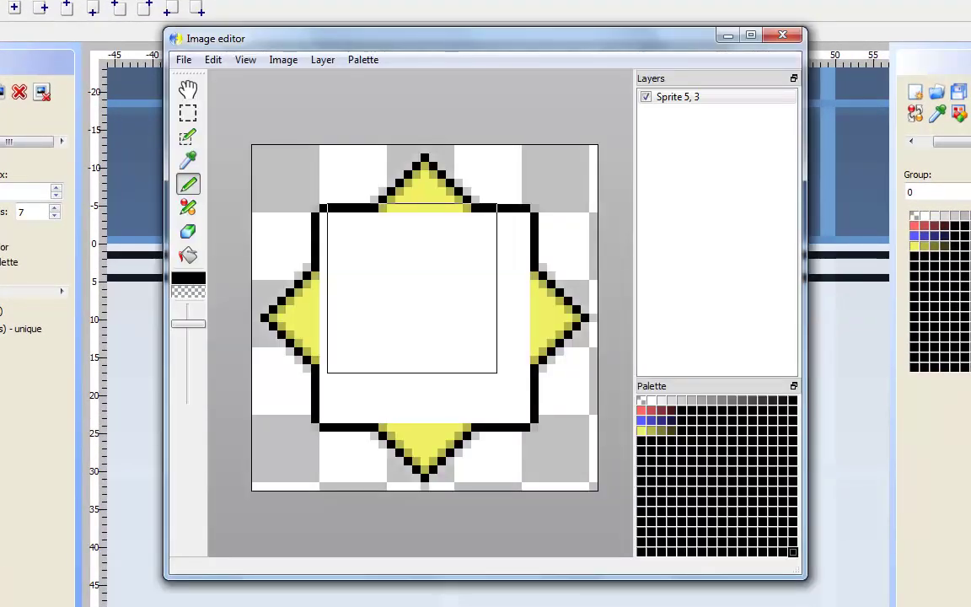
key(ctrl+v)
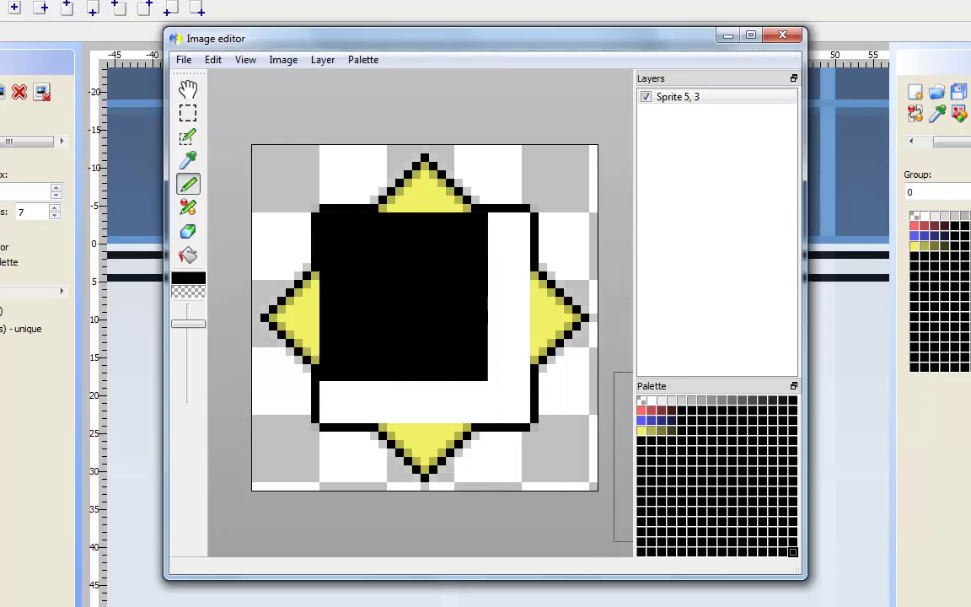
click(641, 400)
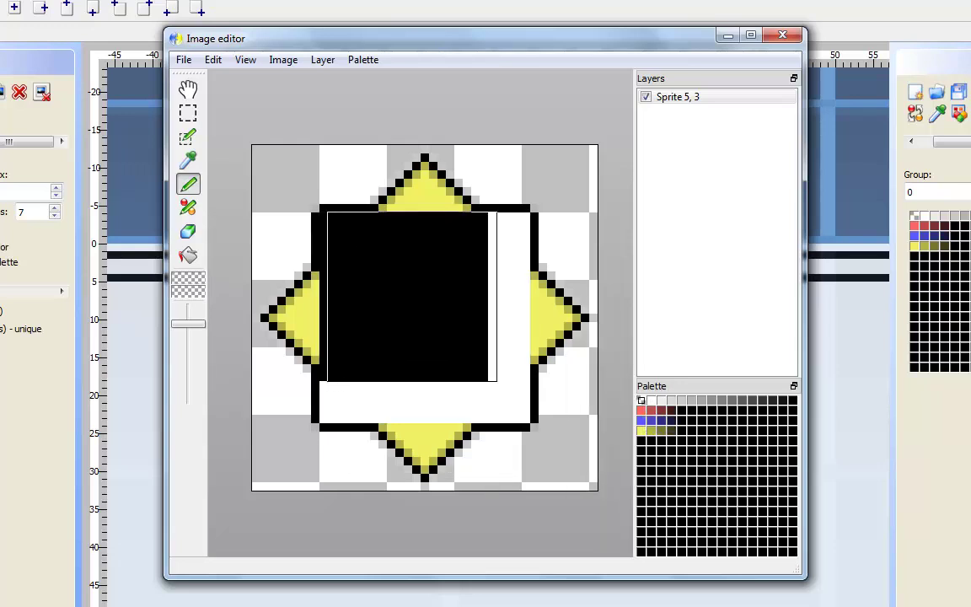
key(Down)
key(Down)
key(Down)
key(Down)
key(Down)
key(Right)
key(Right)
key(Right)
key(Right)
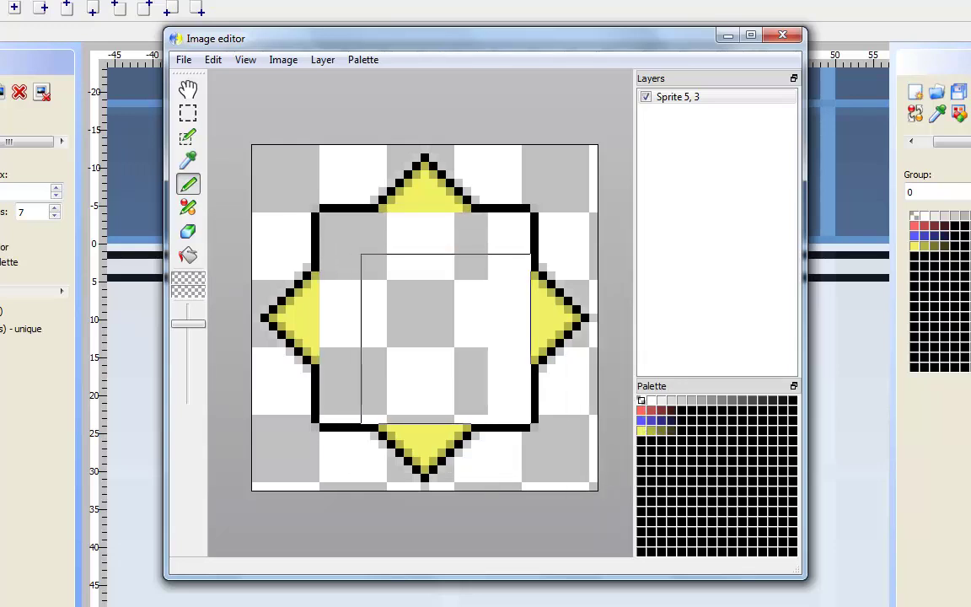
key(Left)
key(Up)
key(Up)
key(Up)
key(Left)
key(Left)
key(Left)
click(184, 59)
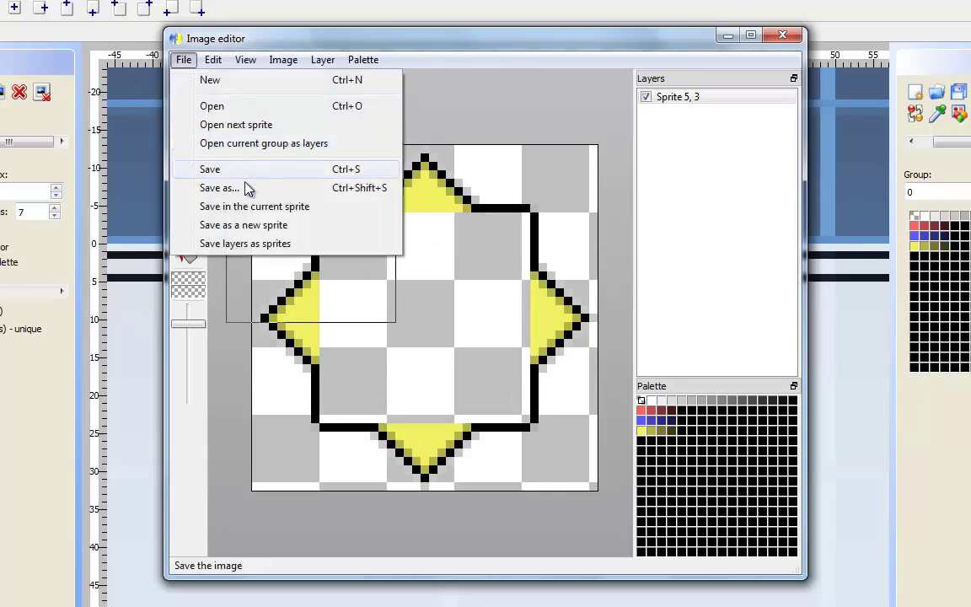
click(253, 207)
click(782, 35)
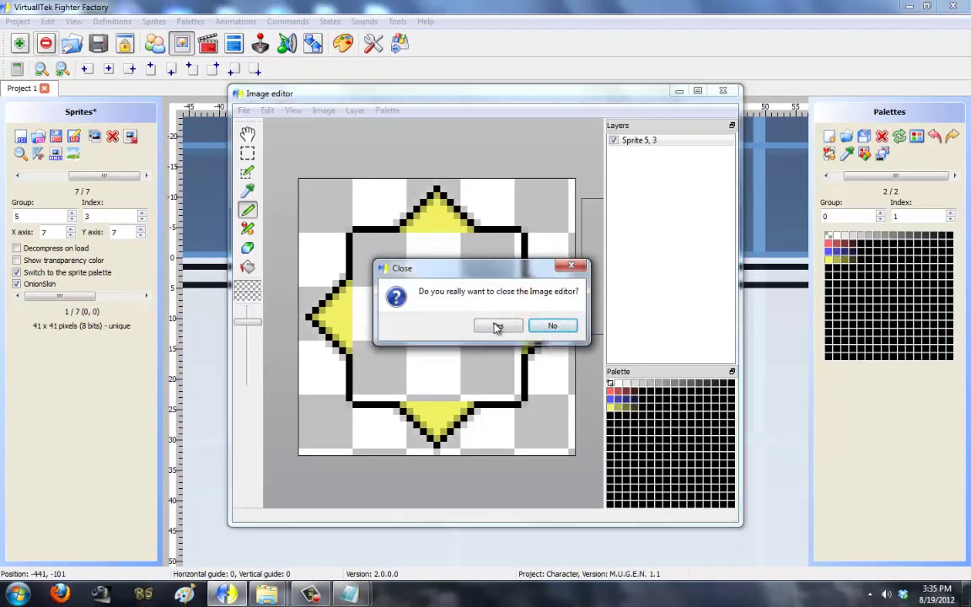
click(497, 326)
click(19, 177)
click(19, 176)
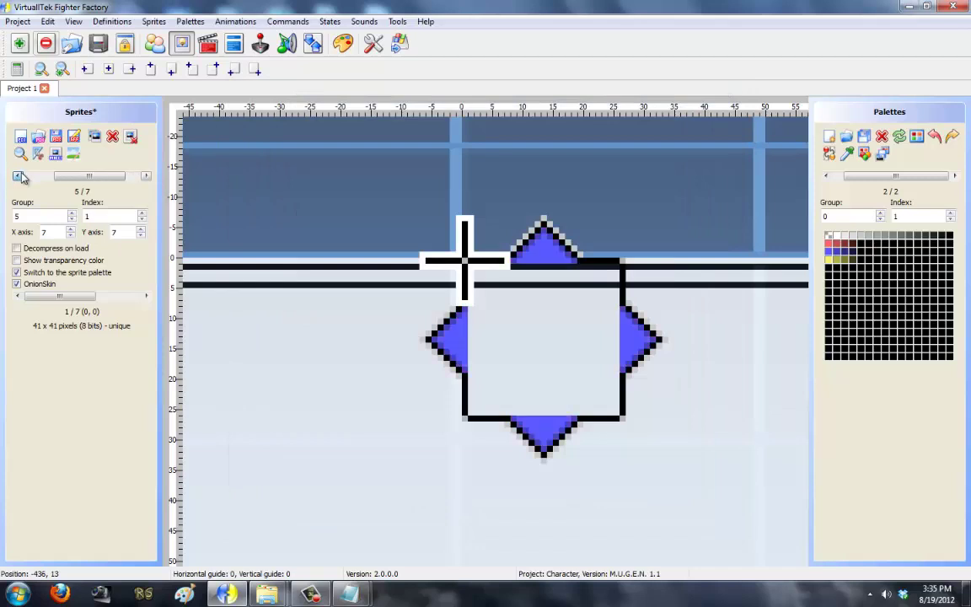
click(19, 176)
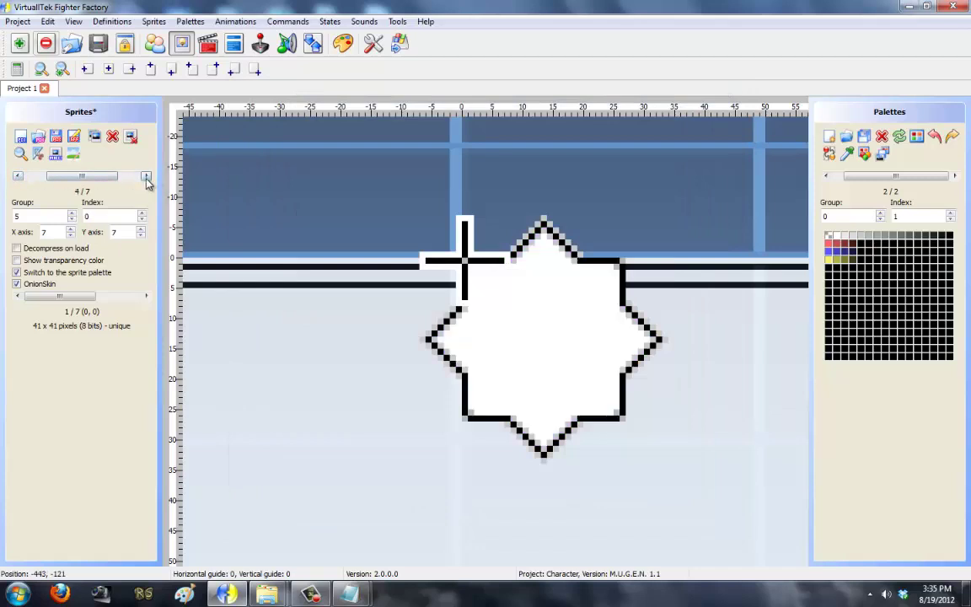
click(146, 177)
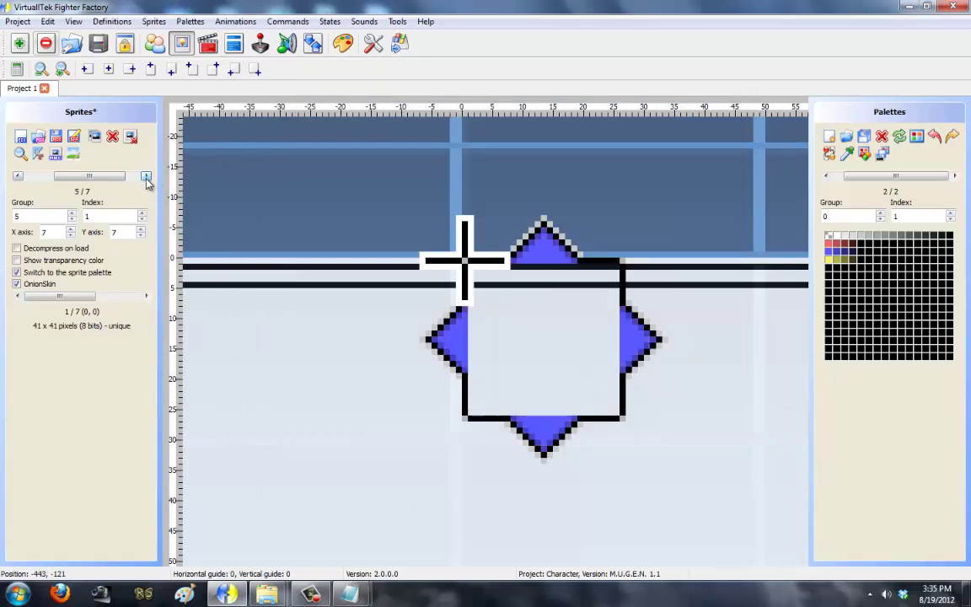
click(145, 177)
Step: Load the Select004, Select005, Select006 and Select007 images as new sprites
click(146, 177)
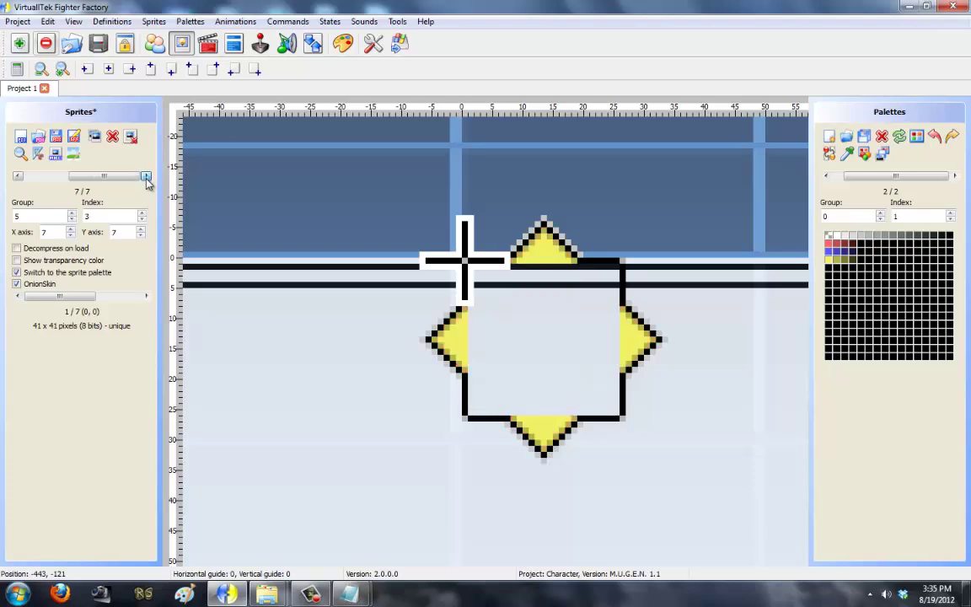
click(20, 136)
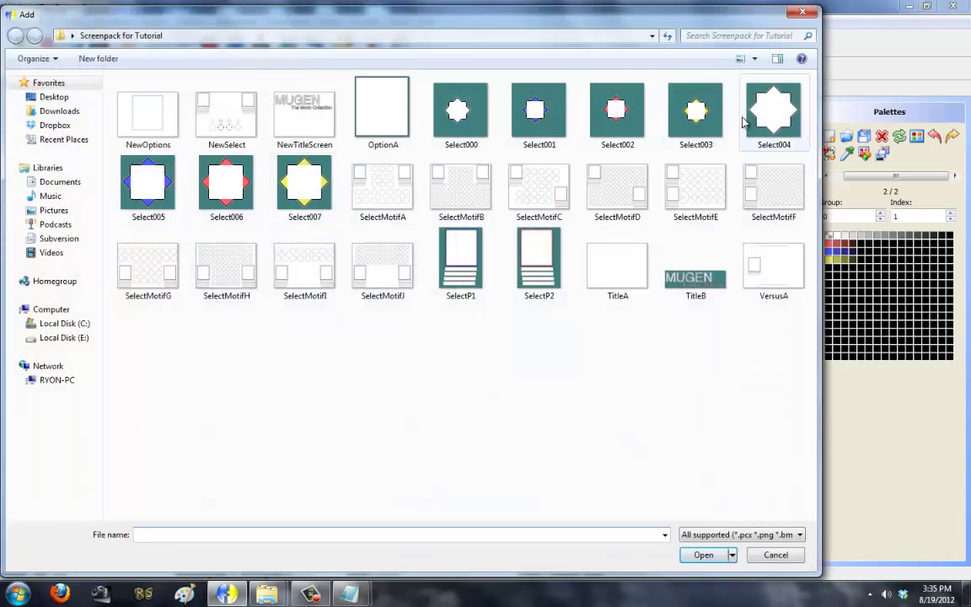
click(750, 118)
ctrl+click(148, 181)
ctrl+click(226, 181)
ctrl+click(292, 182)
click(696, 554)
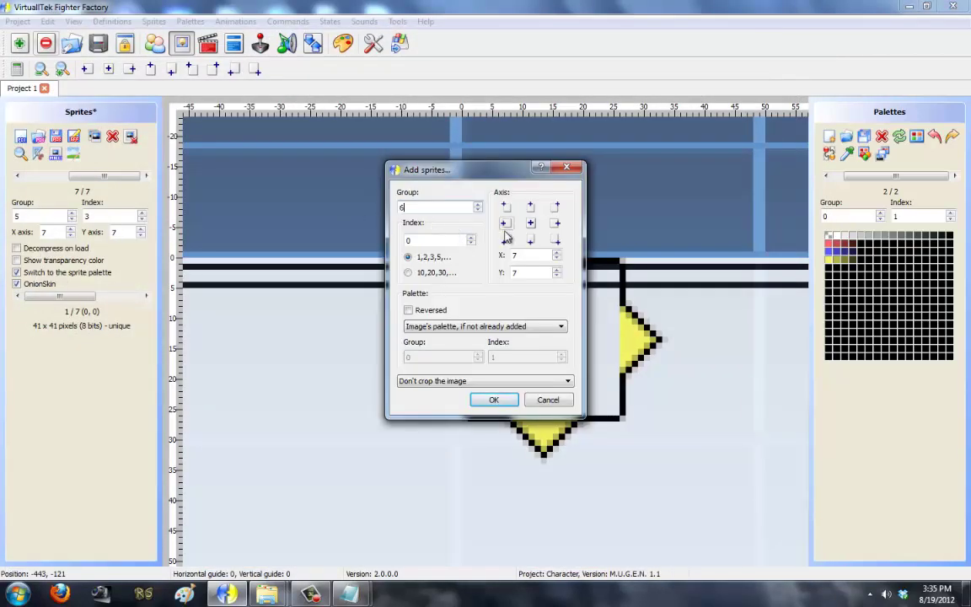
Step: Add them as group 6 with centred axis and cropping, then go to sprite 6,0
click(531, 224)
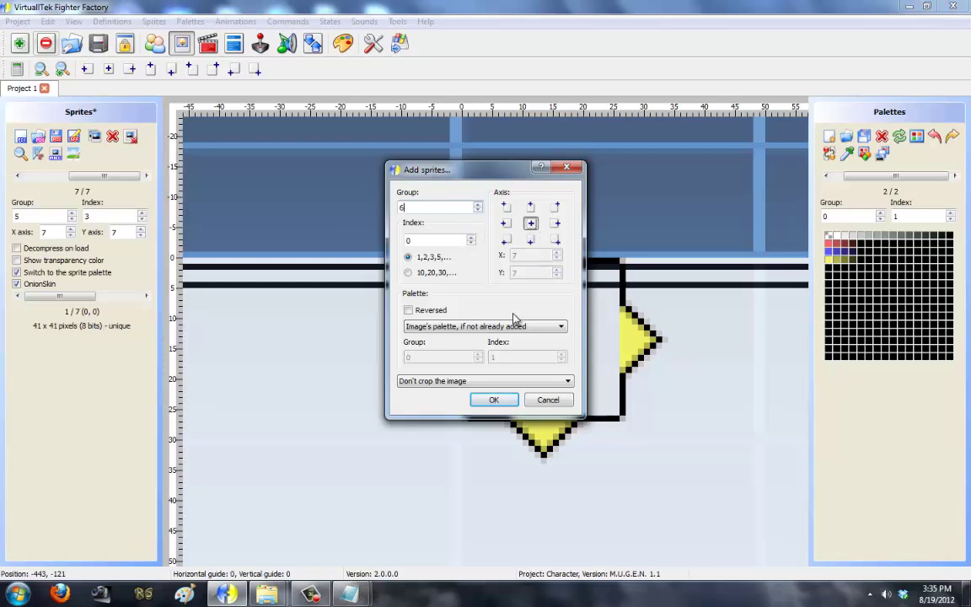
click(493, 381)
click(494, 404)
click(494, 400)
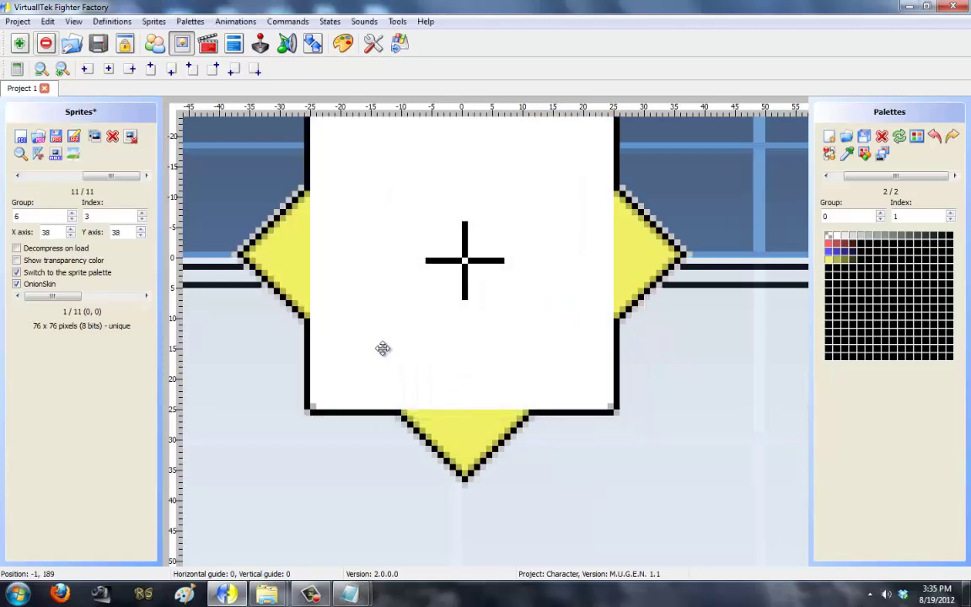
click(18, 175)
double_click(18, 176)
click(146, 175)
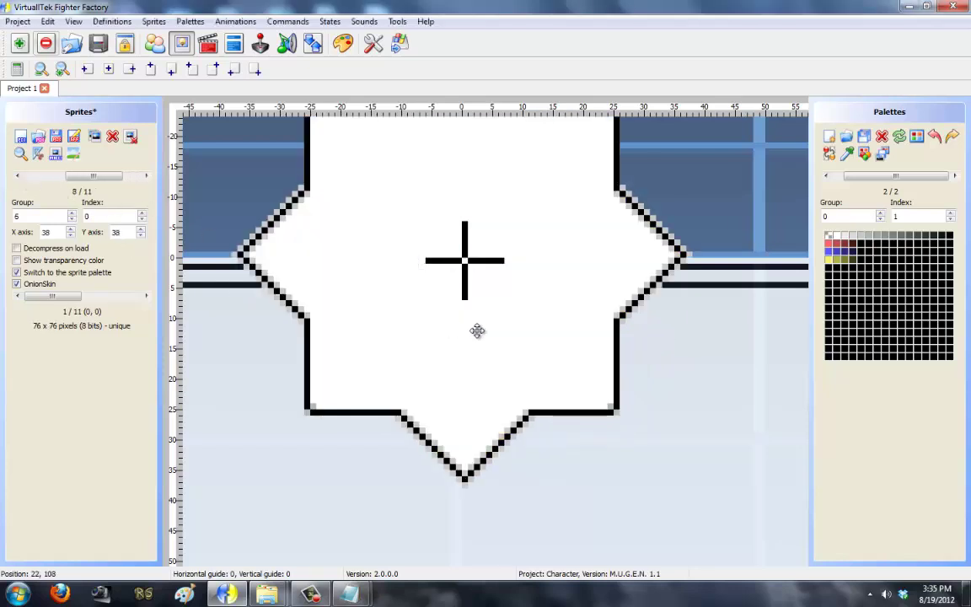
Step: Drag the white, blue, red and yellow group 6 sprites so they line up
drag(557, 406, 641, 477)
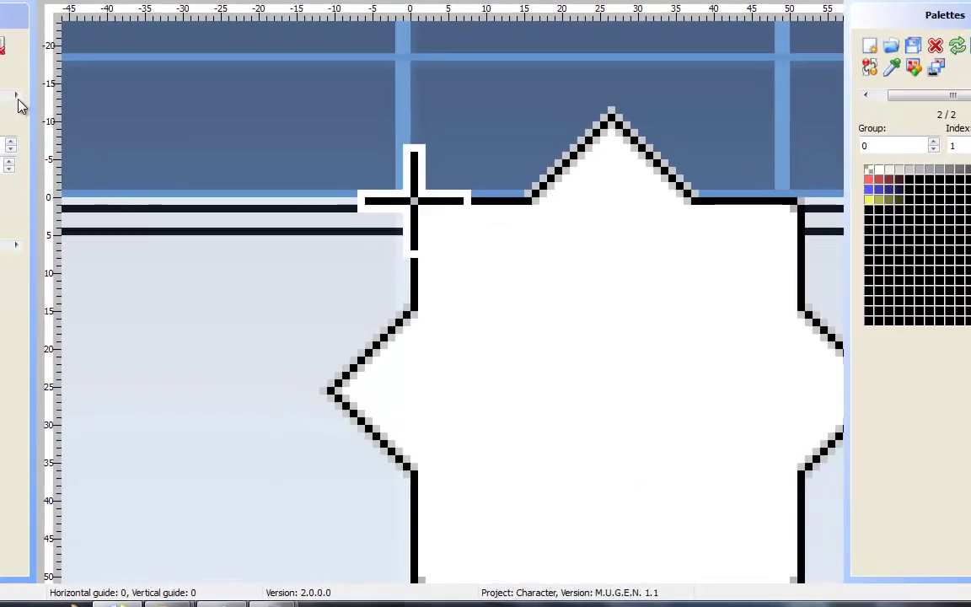
click(17, 95)
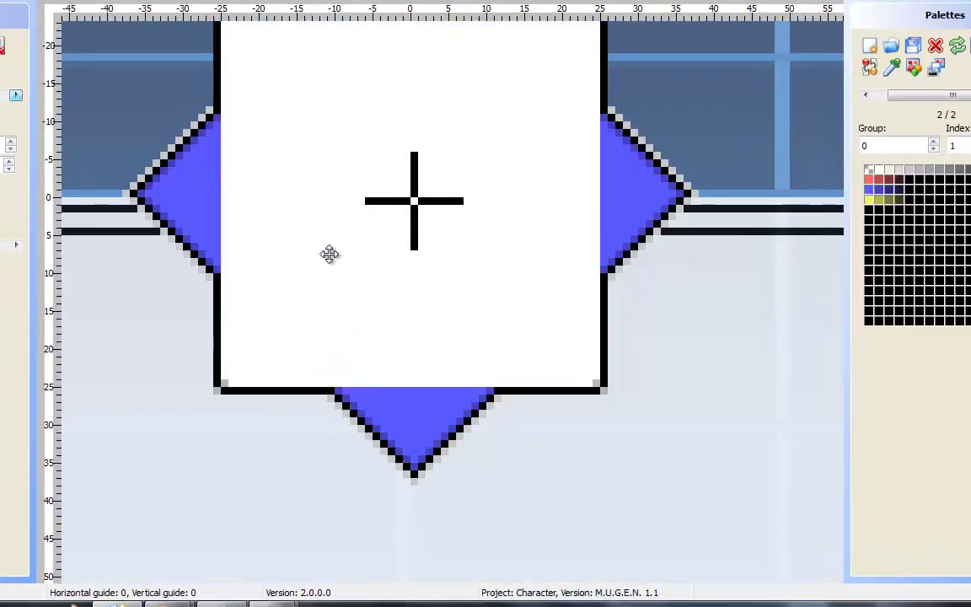
drag(329, 253, 514, 429)
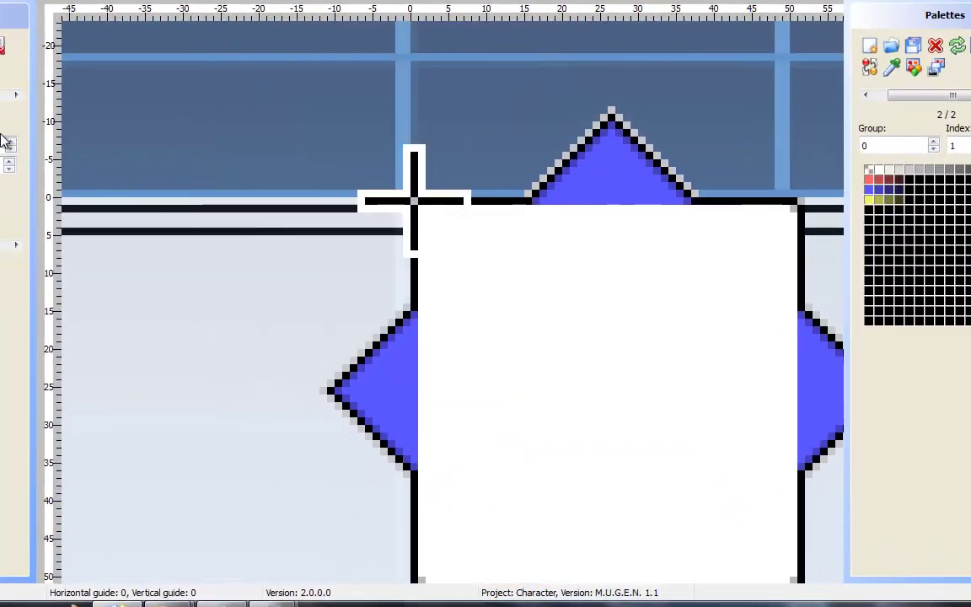
click(17, 95)
drag(479, 270, 727, 497)
click(17, 95)
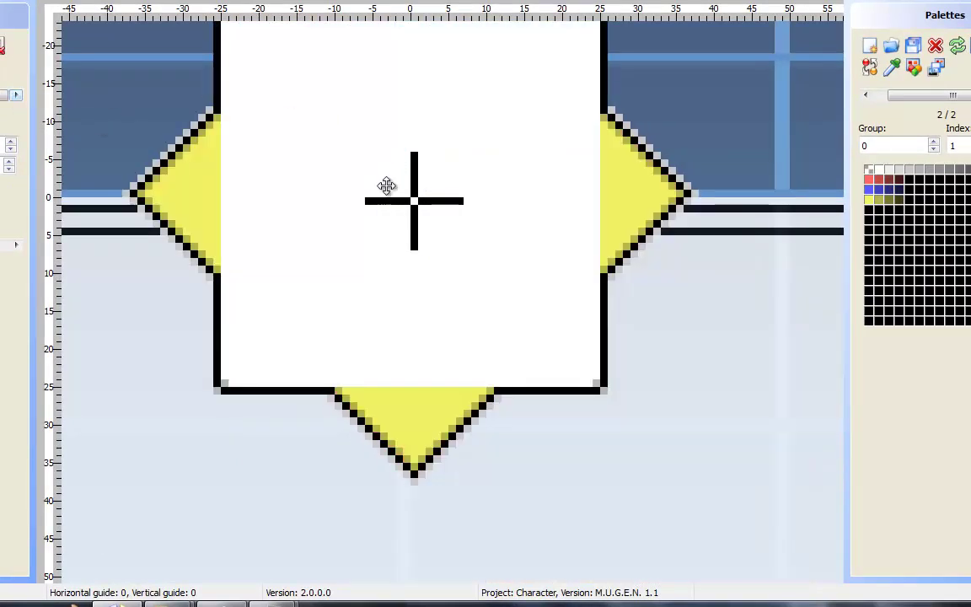
drag(383, 184, 505, 280)
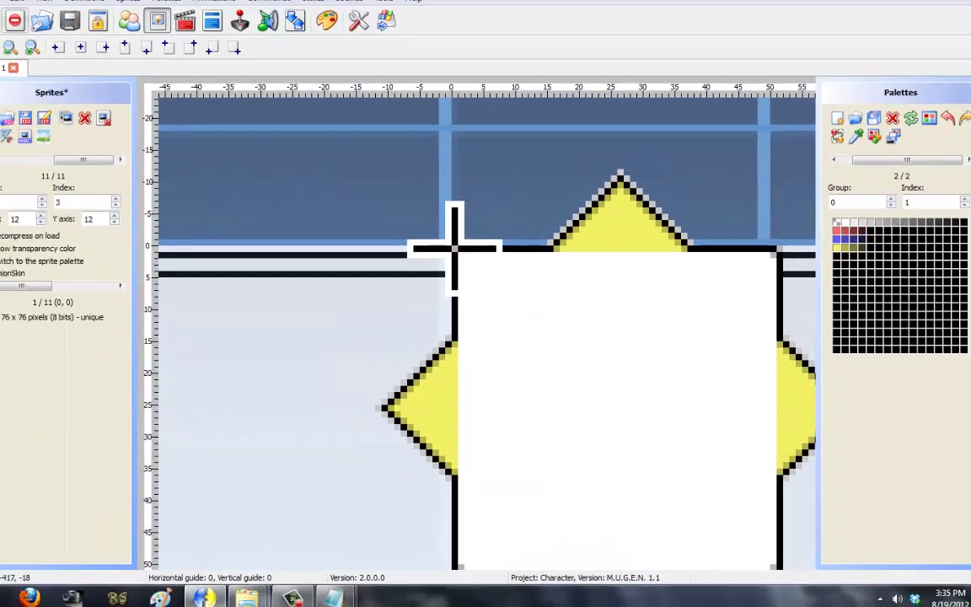
Step: Open blue-cornered sprite 6,1 in the image editor and paint a black block
click(0, 94)
click(18, 176)
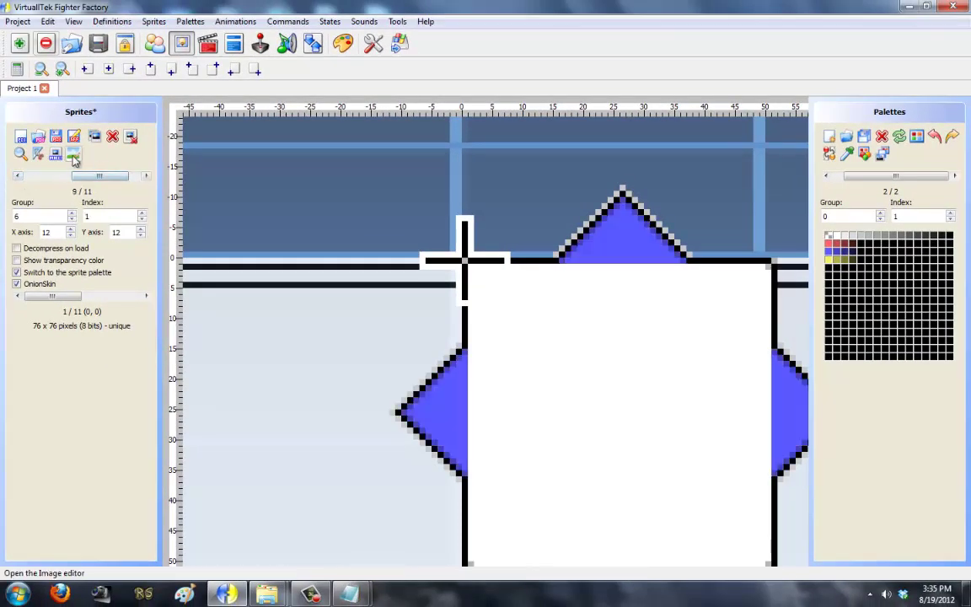
click(73, 153)
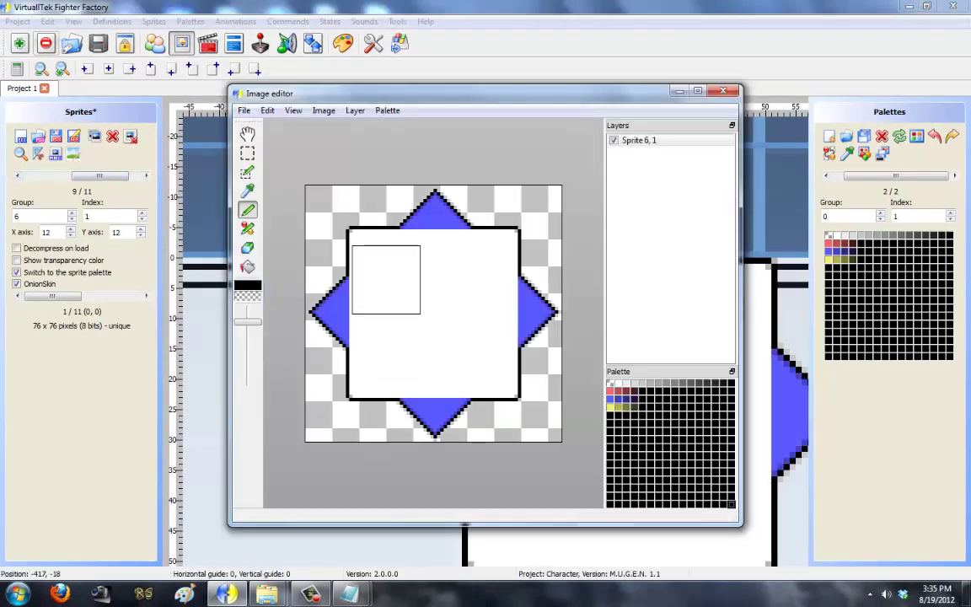
click(382, 262)
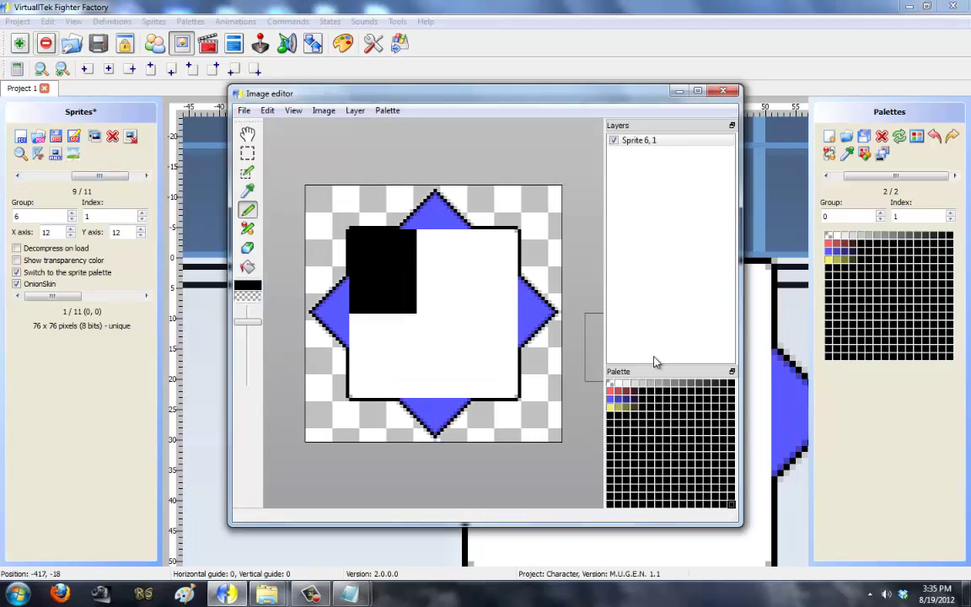
Step: Paint the black block and white interior of sprite 6,1 transparent
click(610, 383)
mouse_move(423, 327)
mouse_down()
mouse_move(363, 270)
mouse_move(382, 264)
mouse_up()
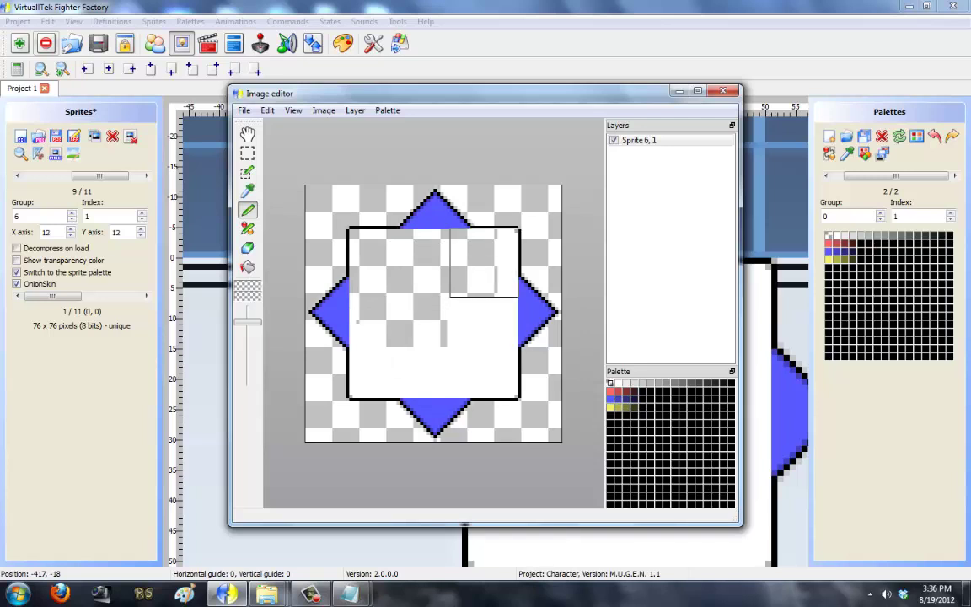
drag(477, 262, 486, 334)
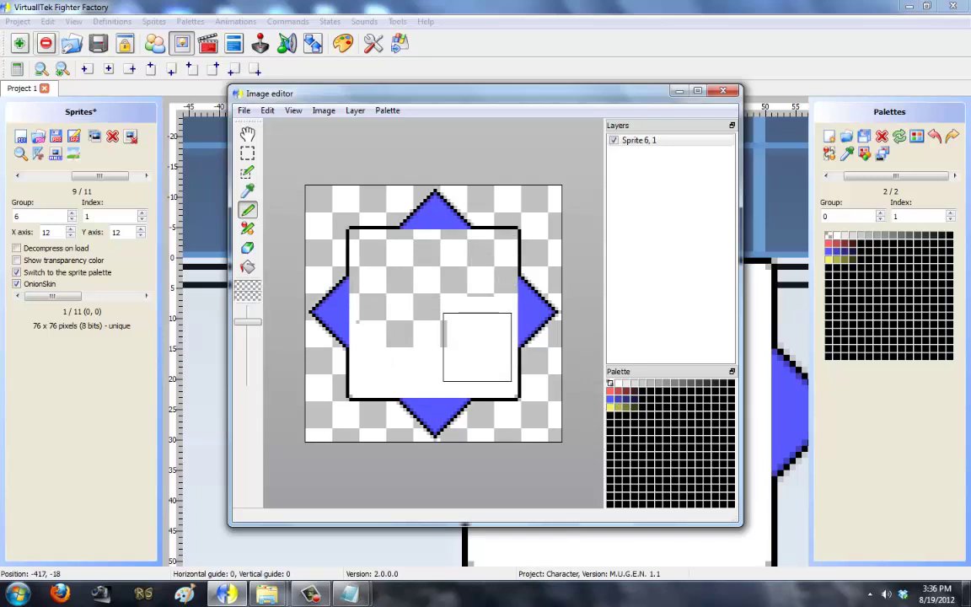
drag(484, 364, 436, 357)
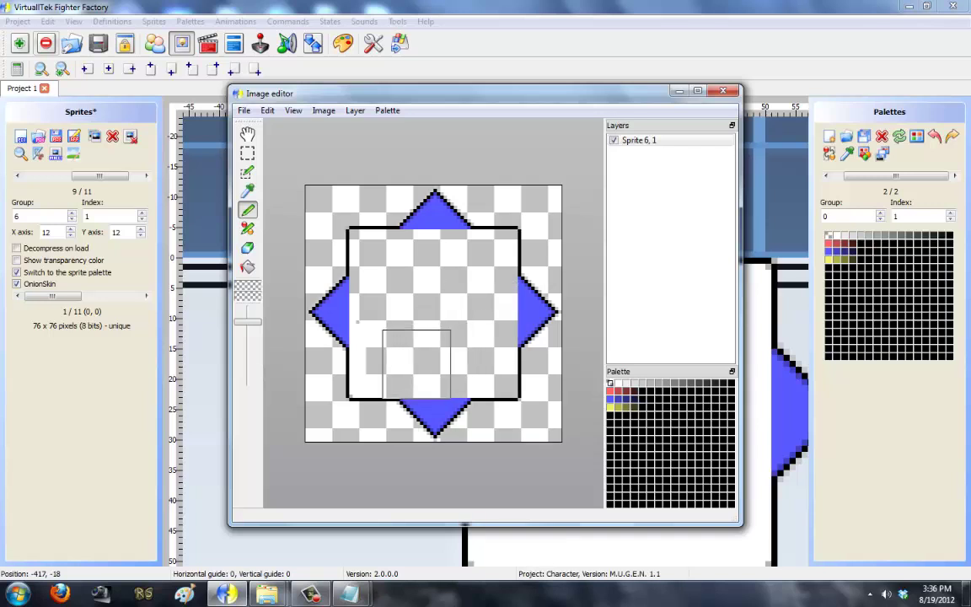
drag(383, 365, 217, 69)
Step: Save into sprite 6,1, close the image editor, and zoom the canvas out
click(242, 110)
click(242, 111)
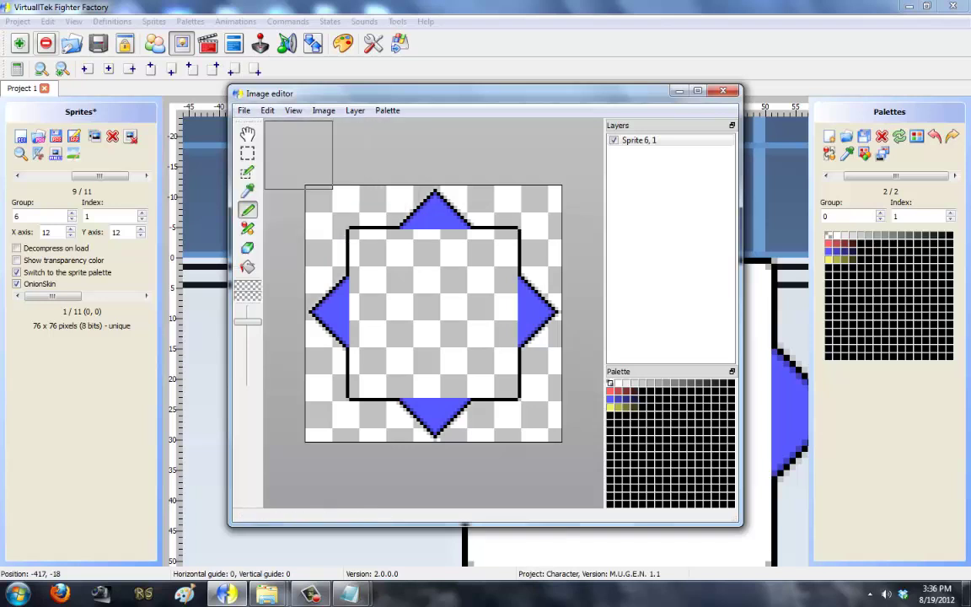
click(723, 91)
click(499, 325)
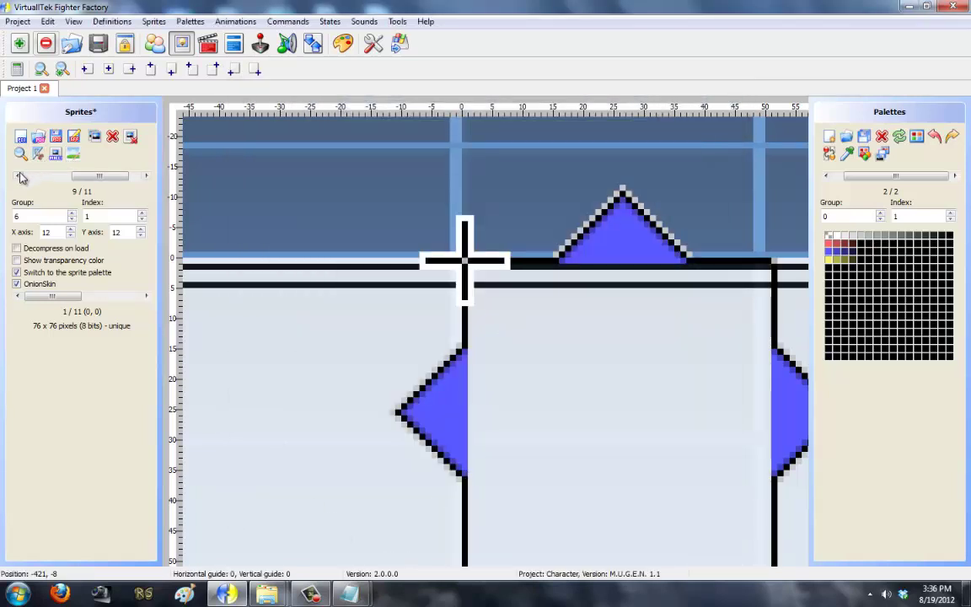
click(40, 70)
click(39, 70)
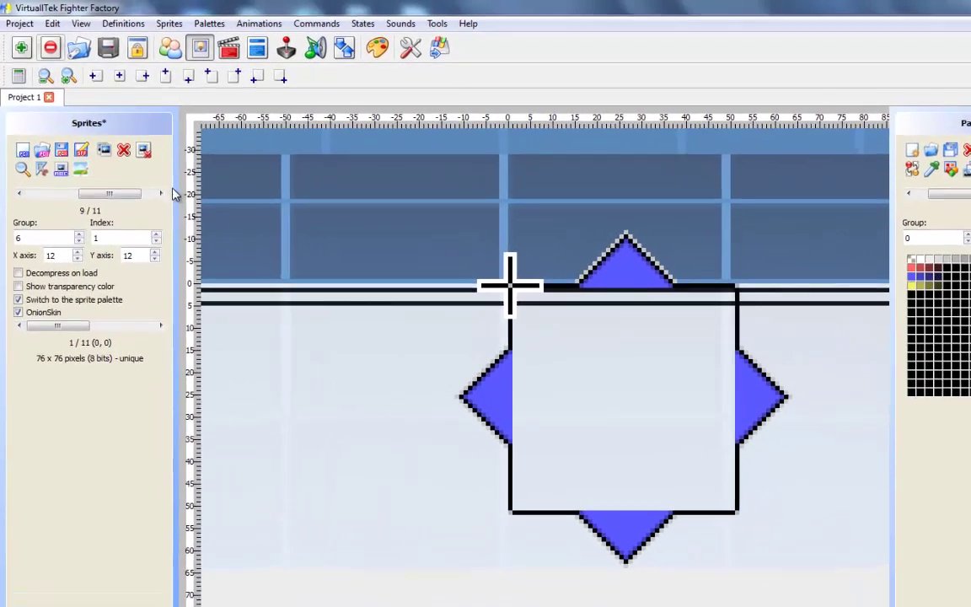
Step: Open red-cornered sprite 6,2 and paint its white interior transparent
click(145, 176)
click(92, 193)
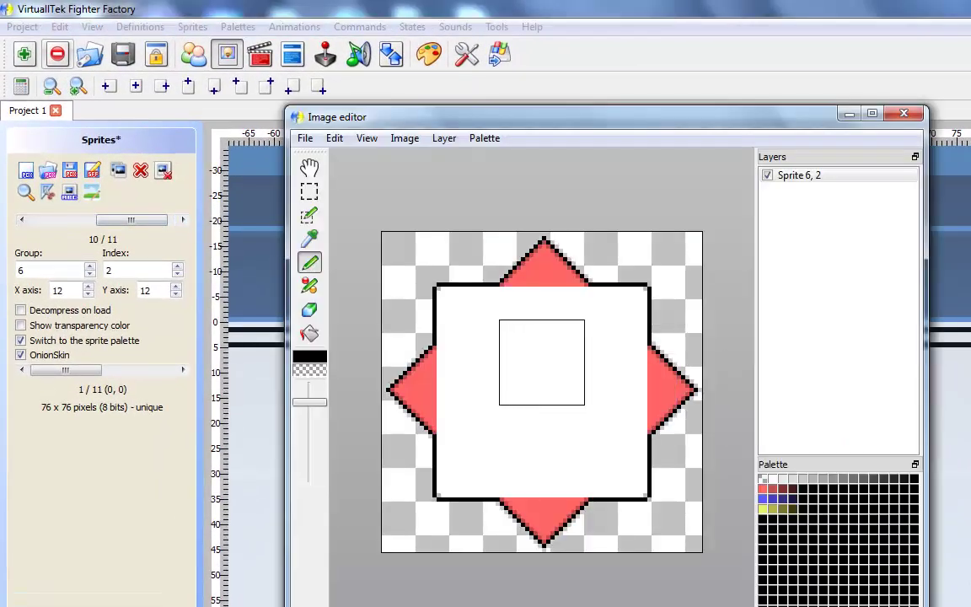
drag(482, 329, 515, 329)
click(762, 478)
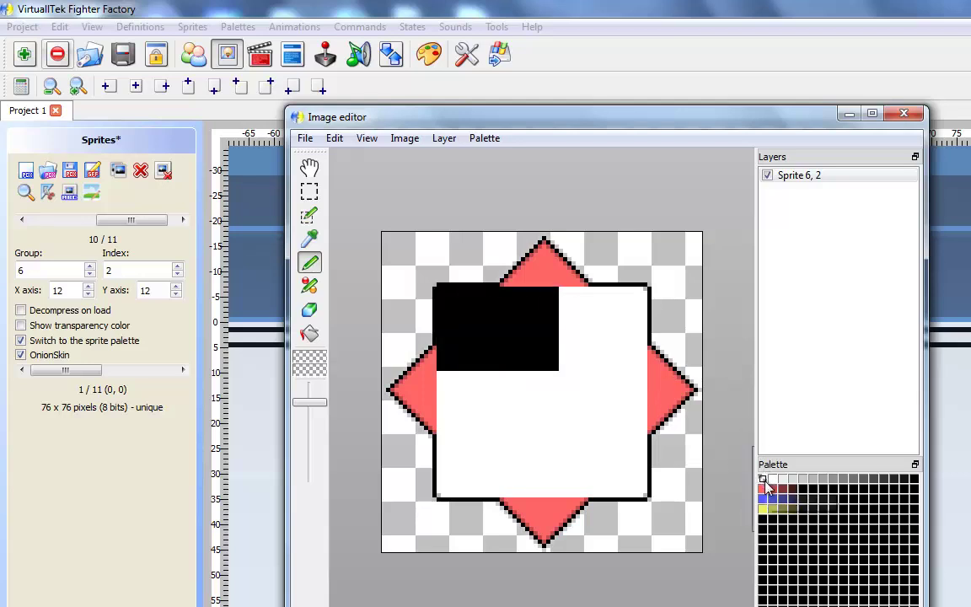
drag(478, 328, 580, 329)
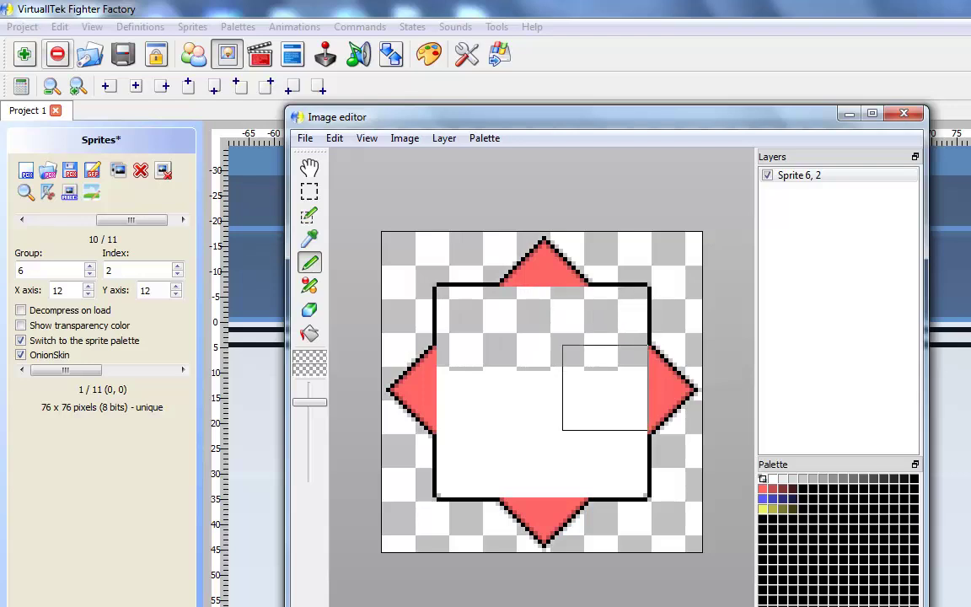
drag(605, 409, 487, 408)
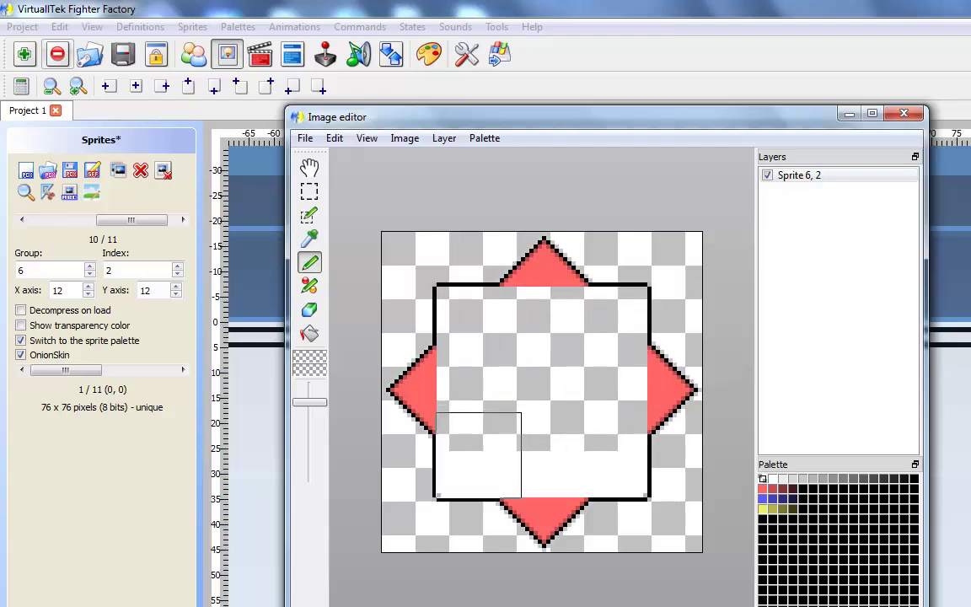
drag(478, 456, 588, 451)
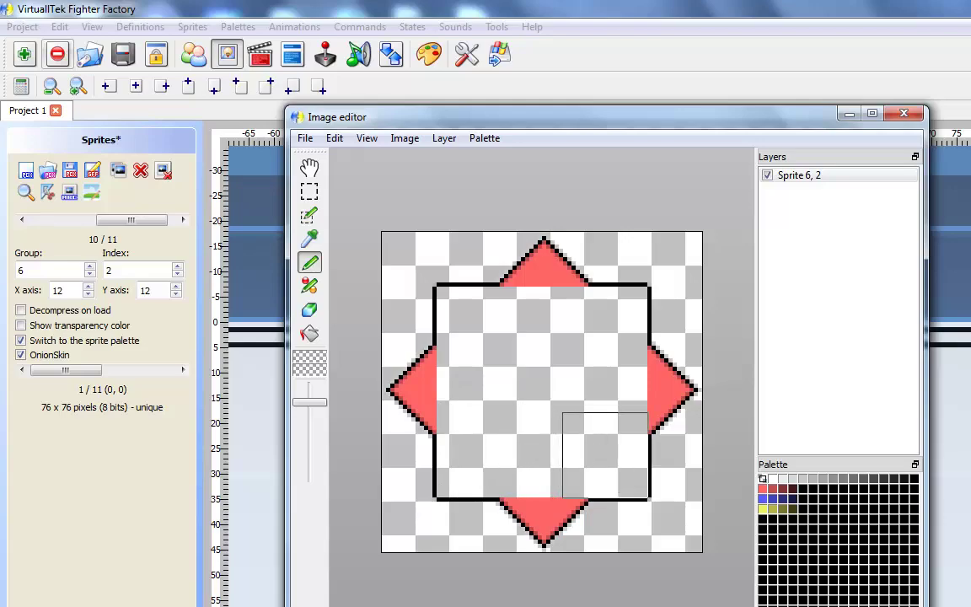
Step: Save sprite 6,2, close the editor, and open yellow-cornered sprite 6,3
click(304, 137)
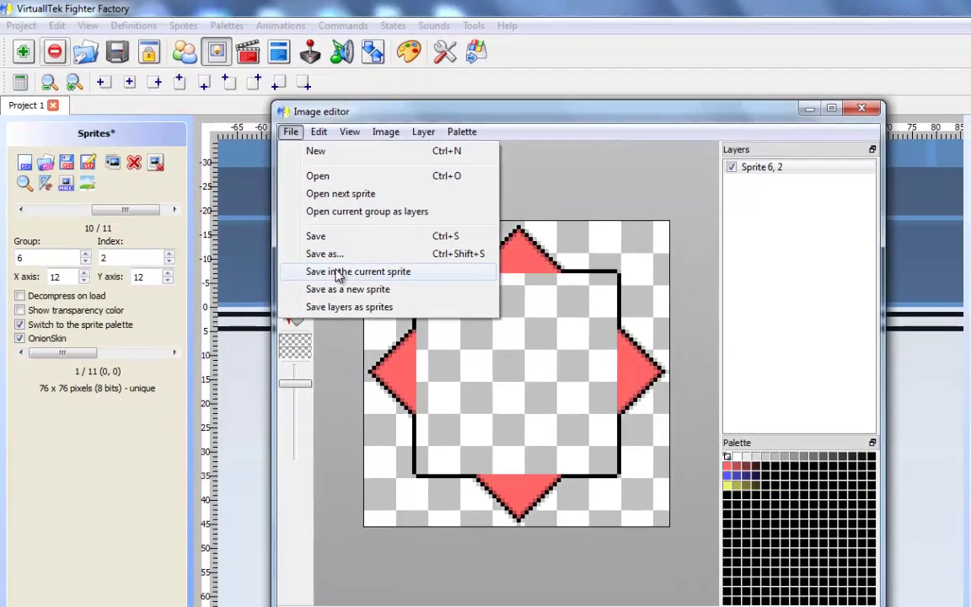
click(350, 271)
click(772, 99)
click(496, 325)
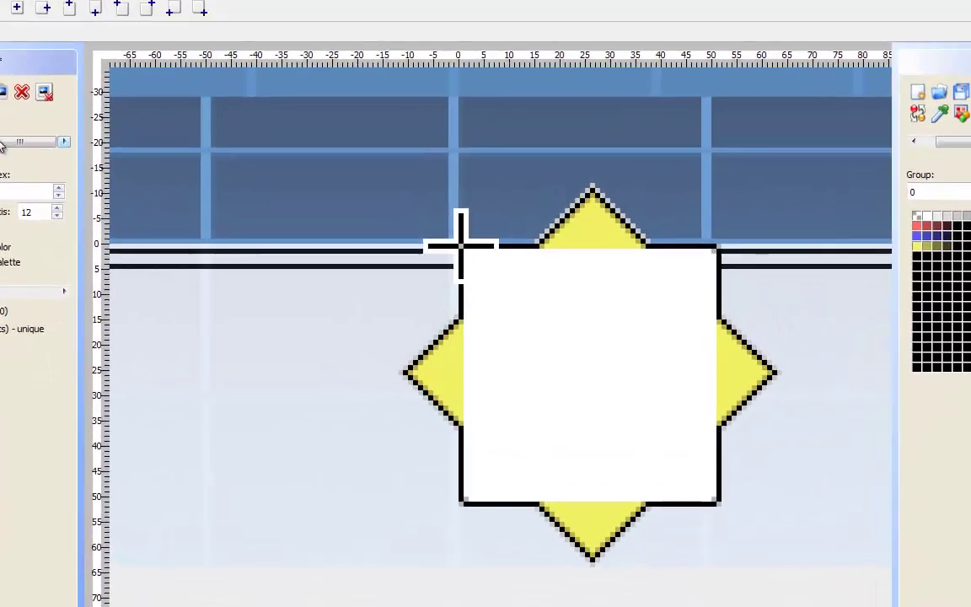
double_click(462, 252)
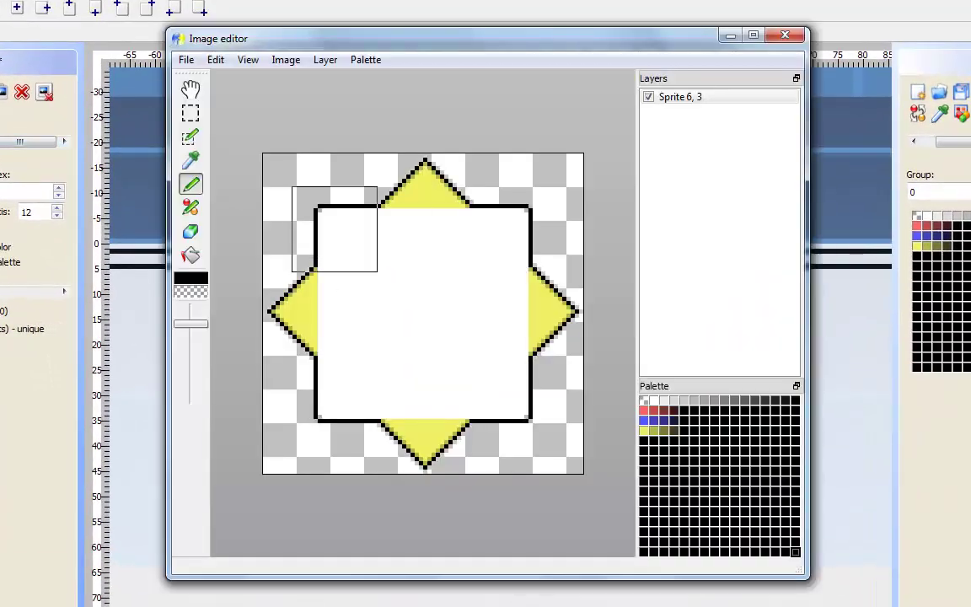
Step: Paint the white centre square of sprite 6,3 transparent
drag(360, 250, 401, 250)
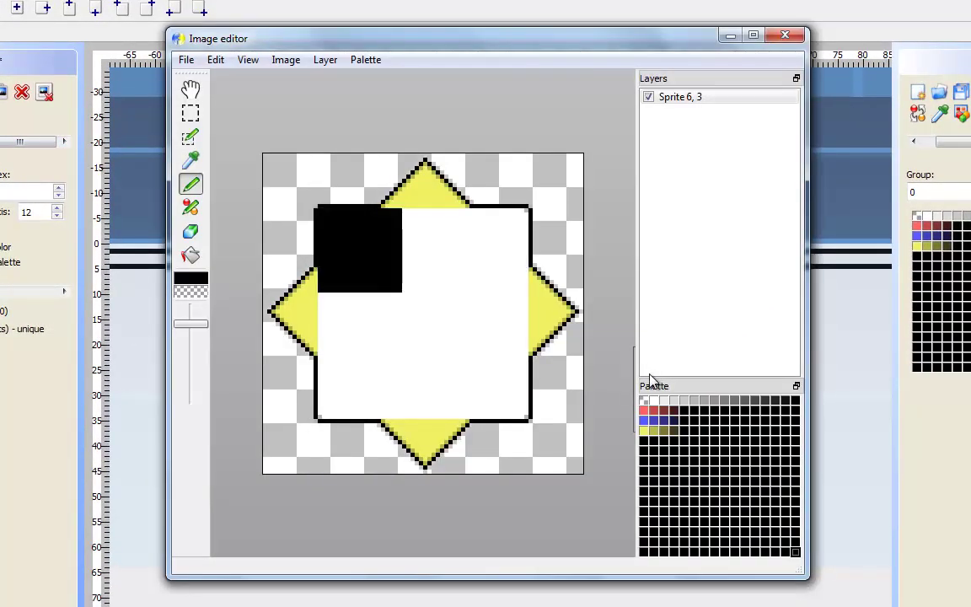
click(644, 402)
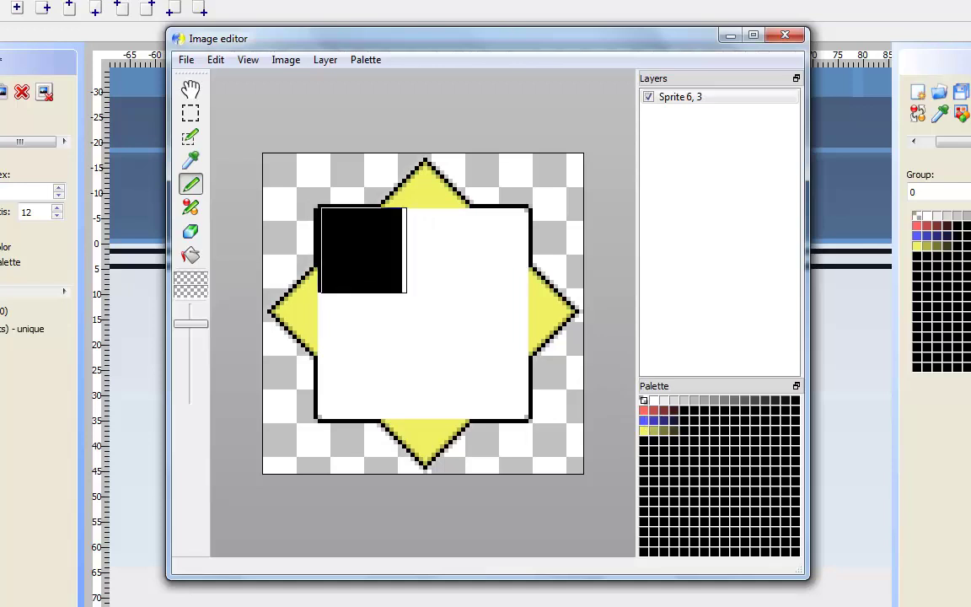
drag(359, 251, 486, 258)
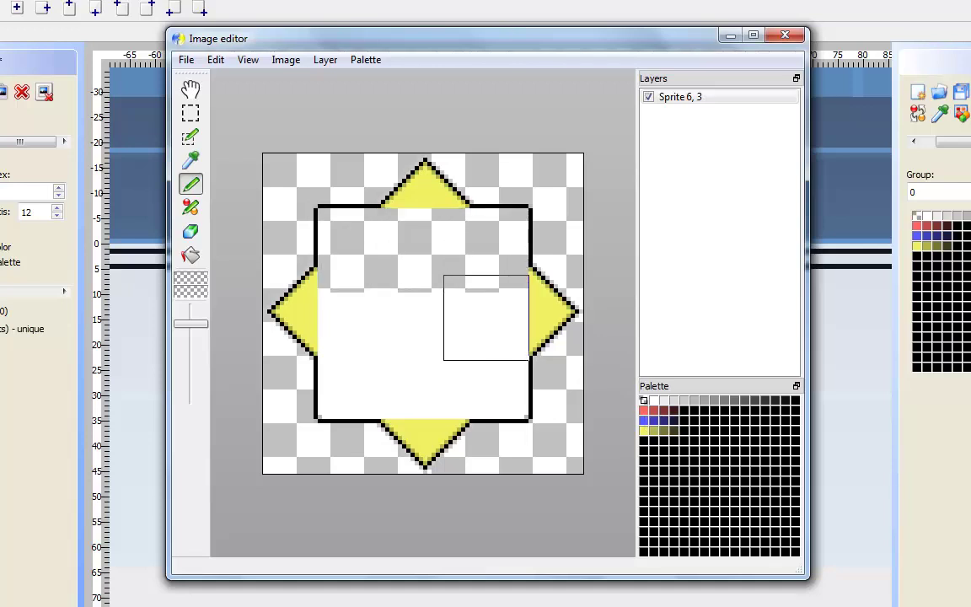
drag(487, 318, 368, 317)
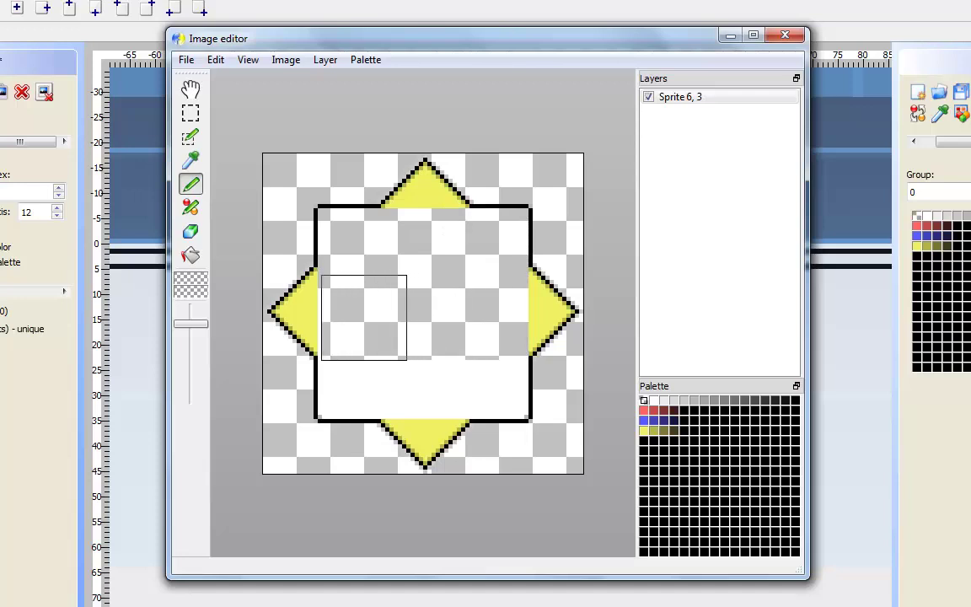
drag(359, 369, 427, 377)
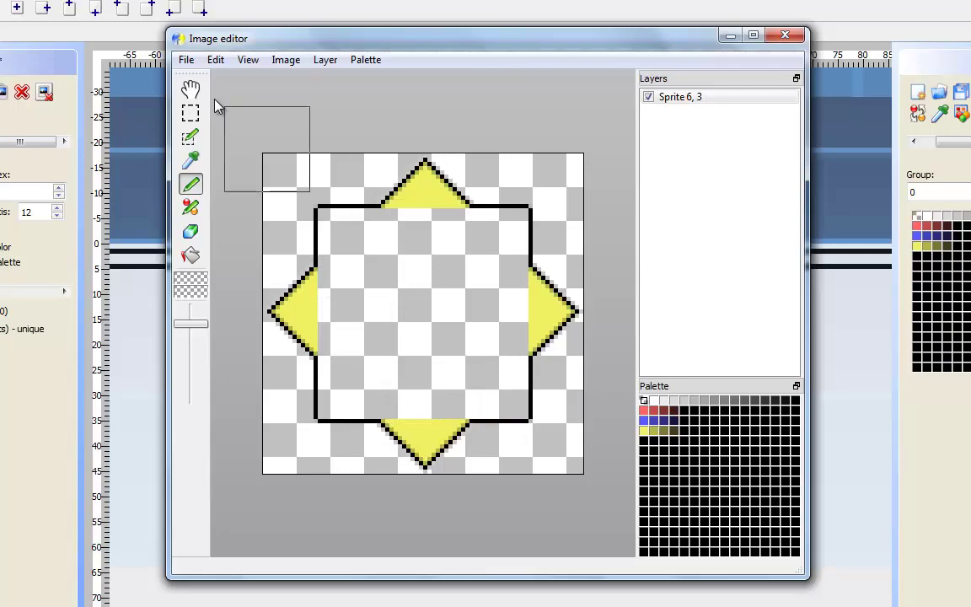
Step: Save the edit into sprite 6,3 and close the image editor
click(186, 59)
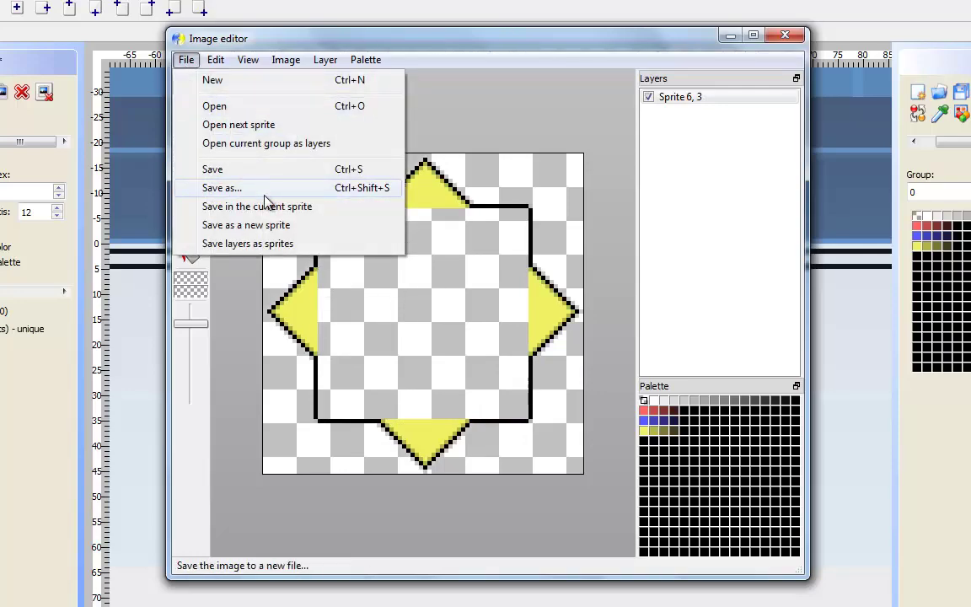
click(253, 169)
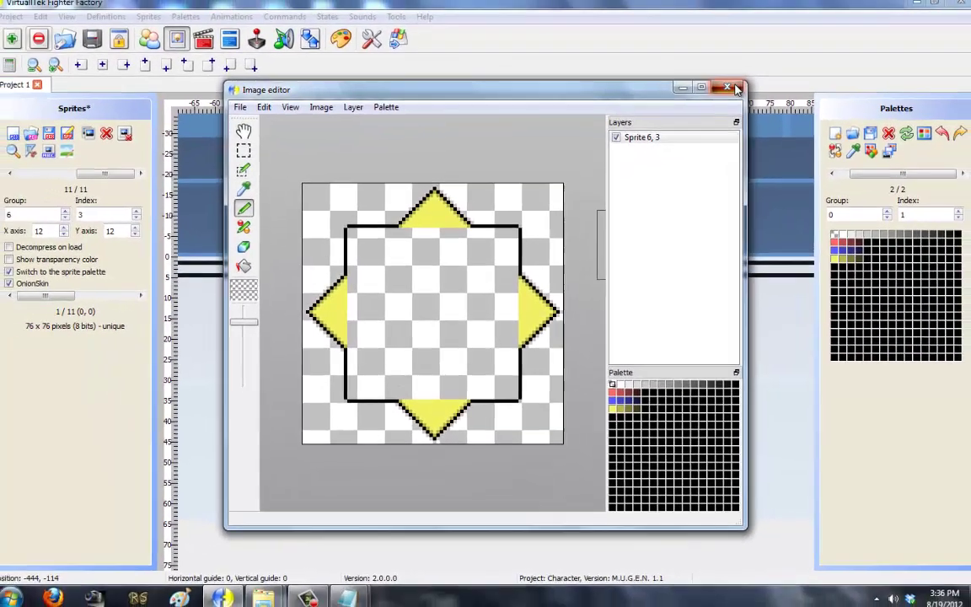
click(757, 60)
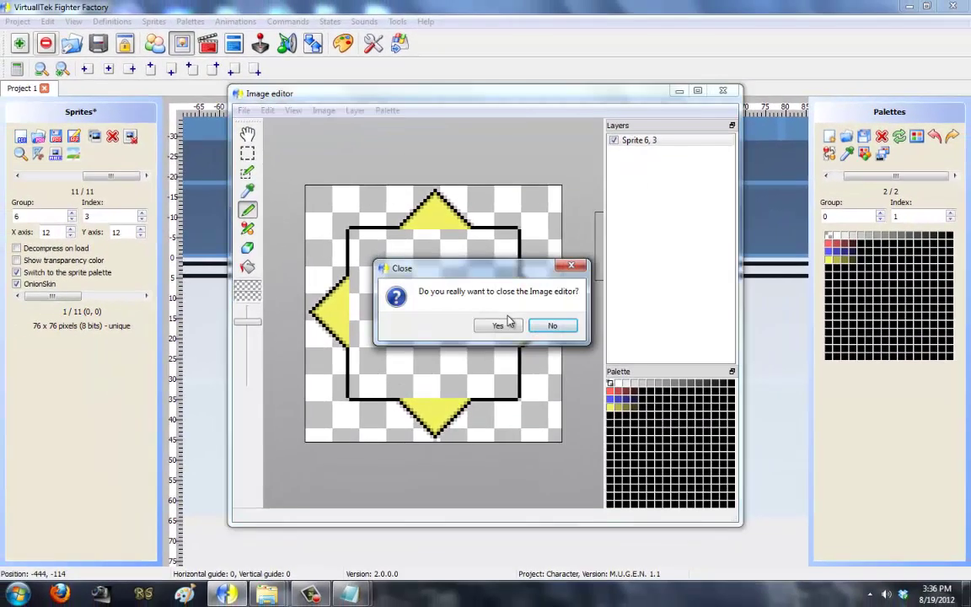
click(504, 326)
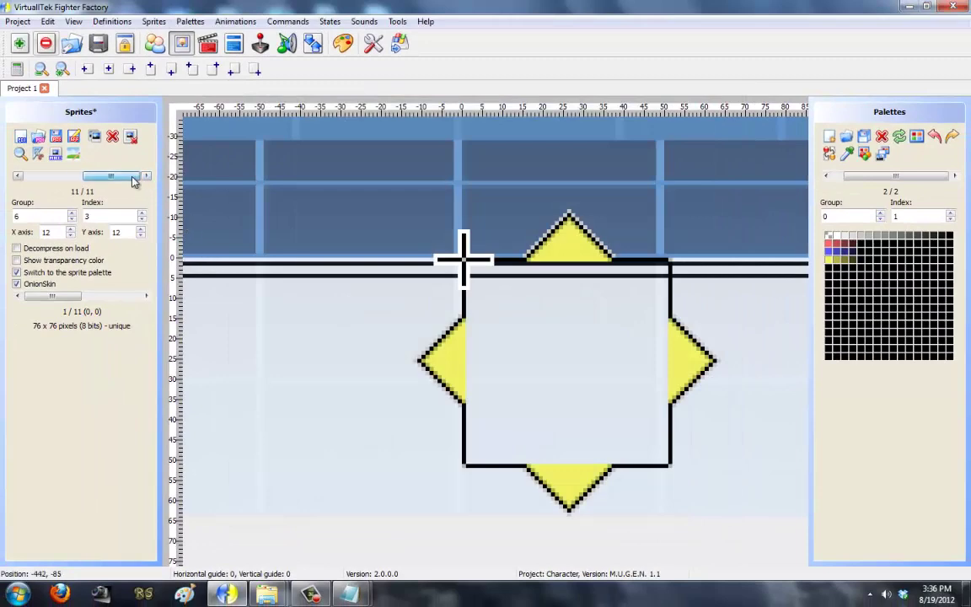
Step: Load the SelectP1 and SelectP2 images as new sprites
scroll(133, 182, up, 3)
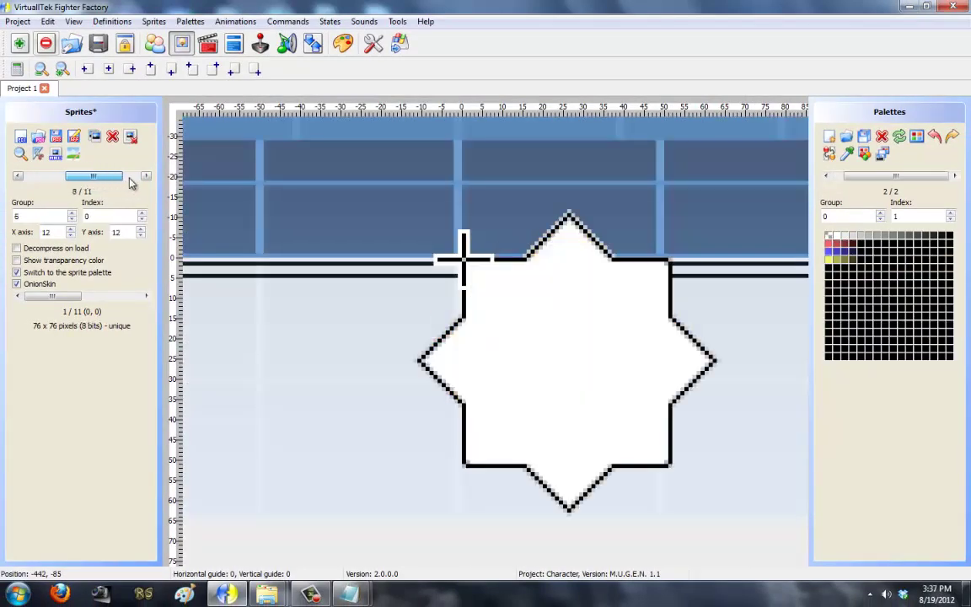
scroll(132, 184, down, 3)
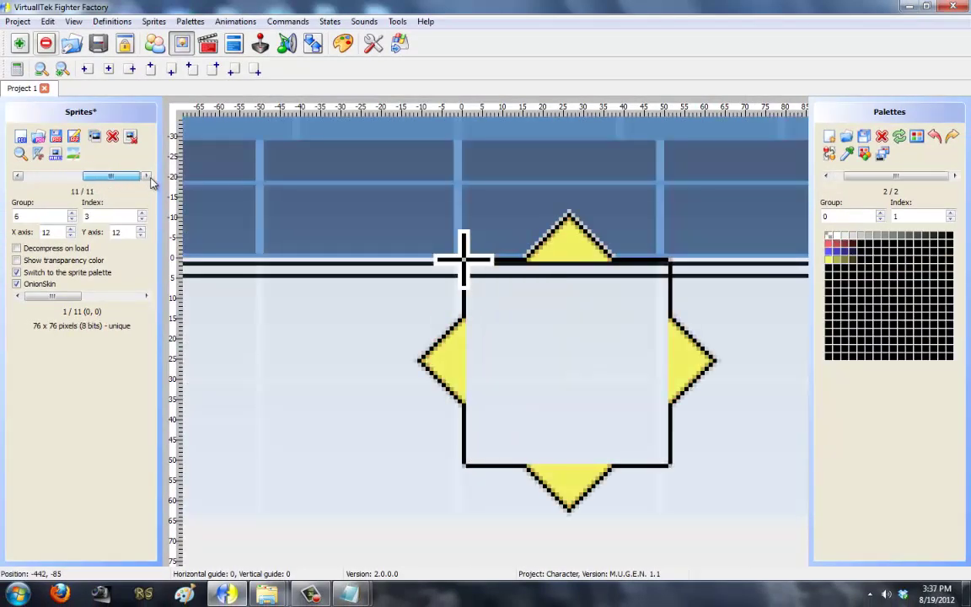
click(21, 143)
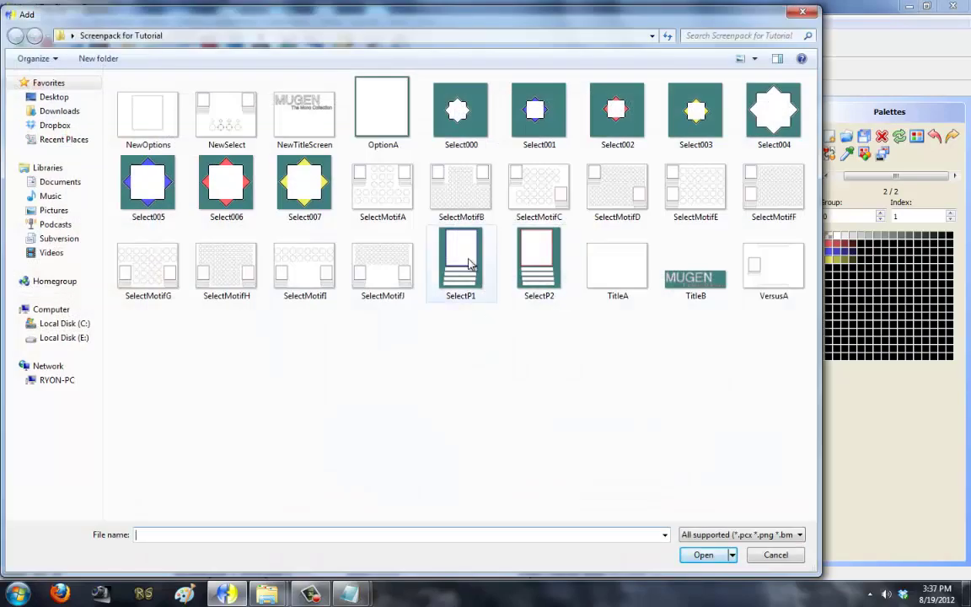
click(470, 264)
shift+click(539, 259)
click(703, 554)
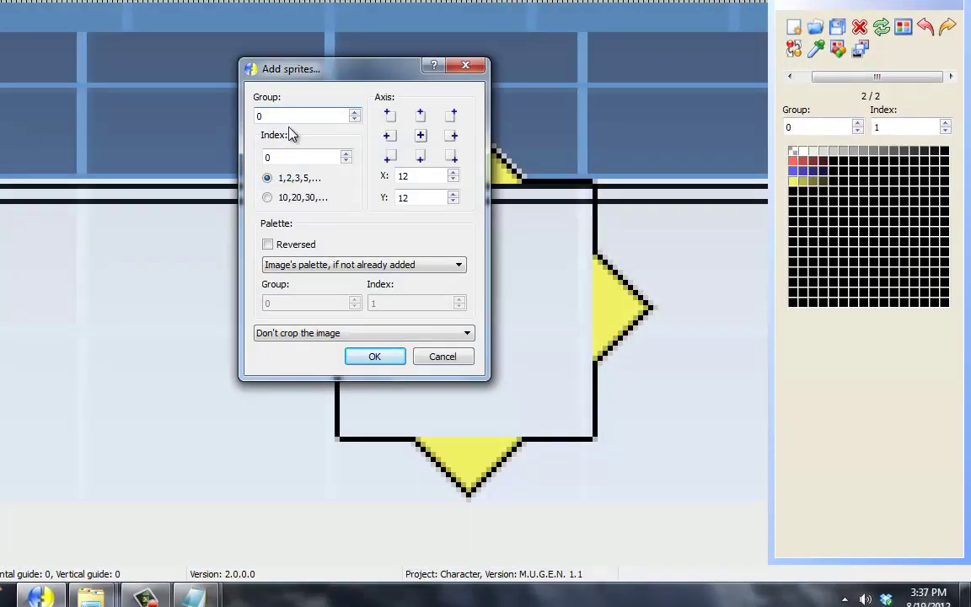
Step: Add them as group 7 with centred axis, cropped before the axis
double_click(262, 116)
text(7)
click(420, 135)
click(381, 342)
click(370, 372)
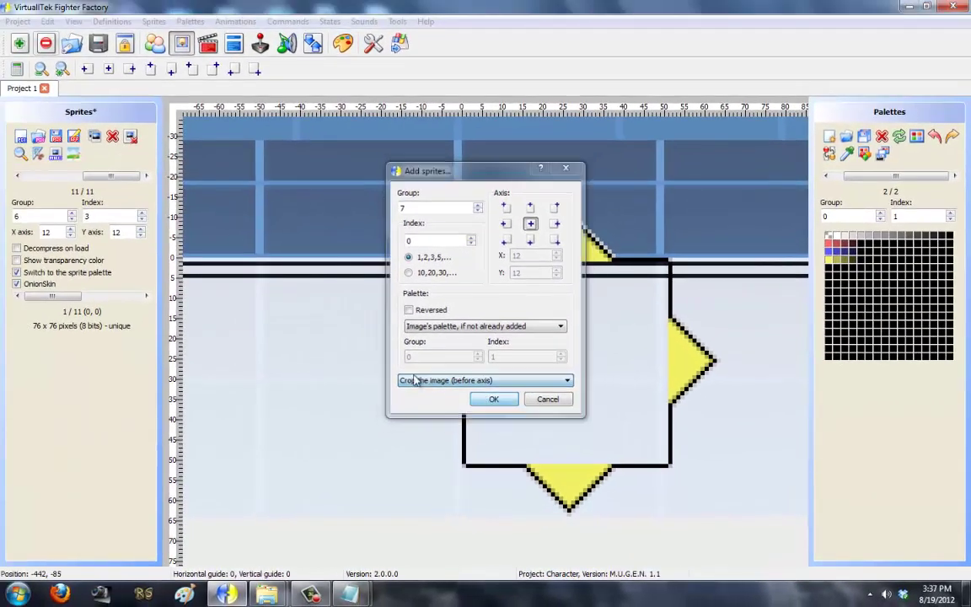
click(398, 365)
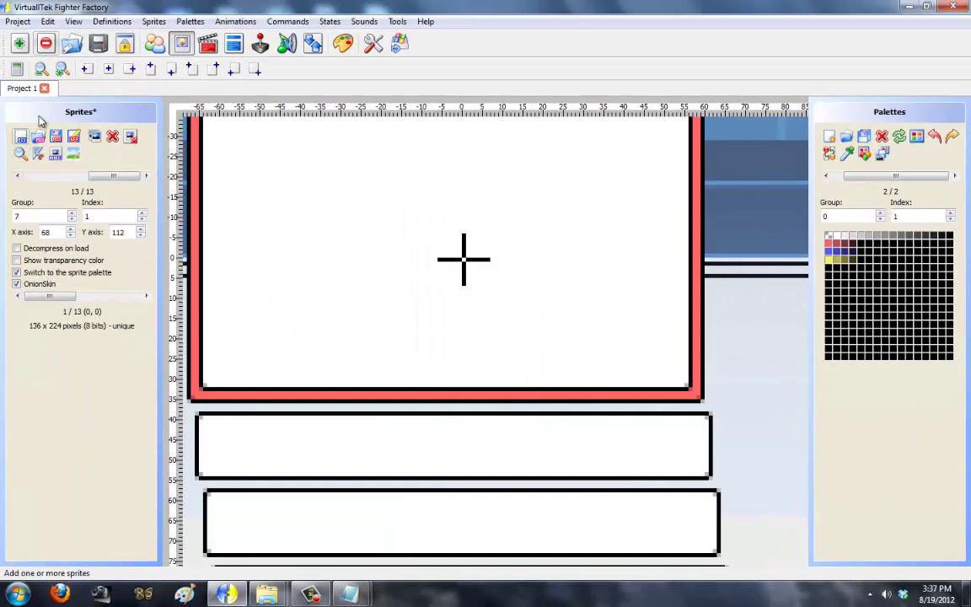
Step: Zoom out and drag sprite 7,0 so its top-left corner sits on the axis cross
click(40, 68)
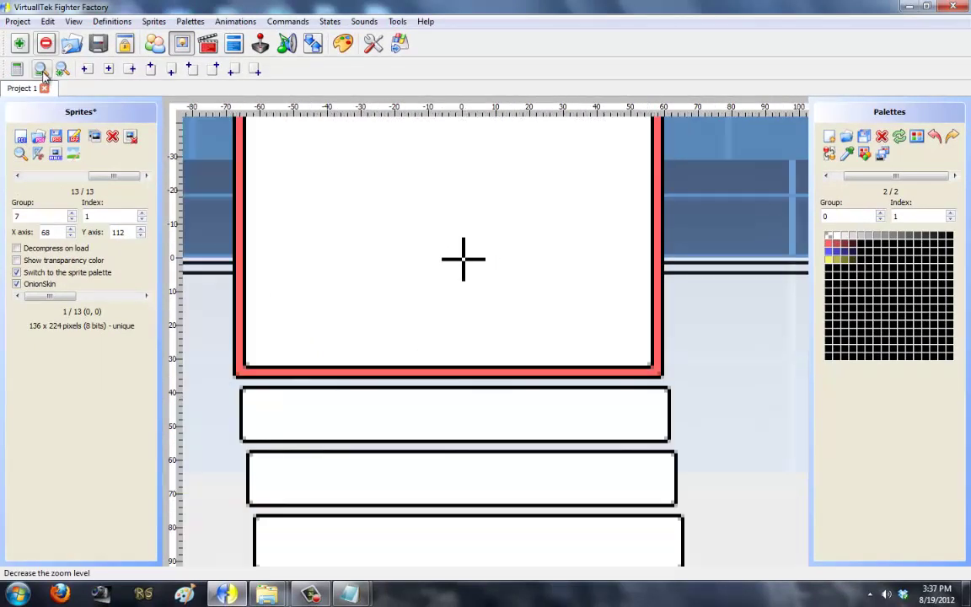
click(39, 68)
click(39, 69)
click(39, 68)
drag(710, 292, 704, 412)
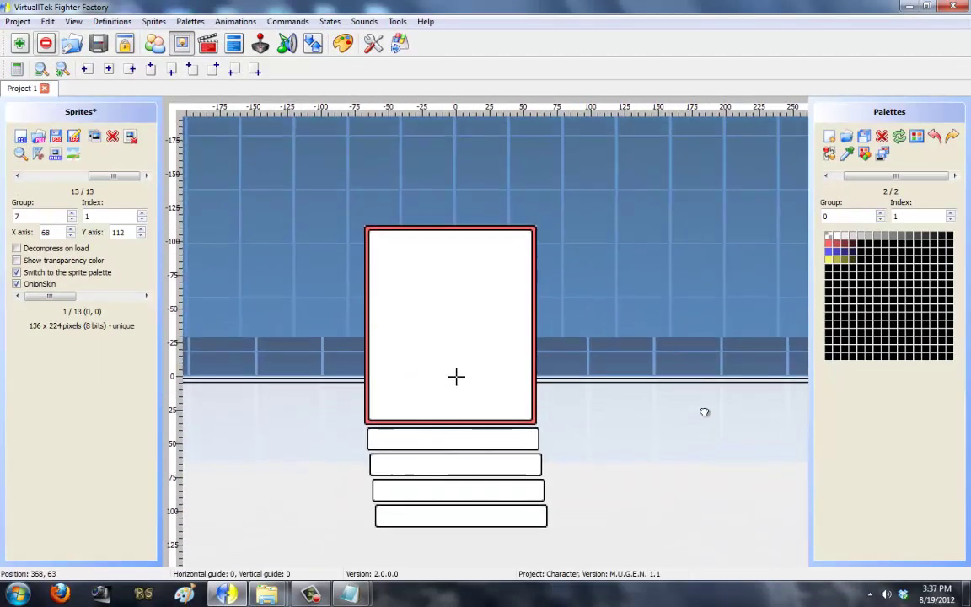
click(17, 176)
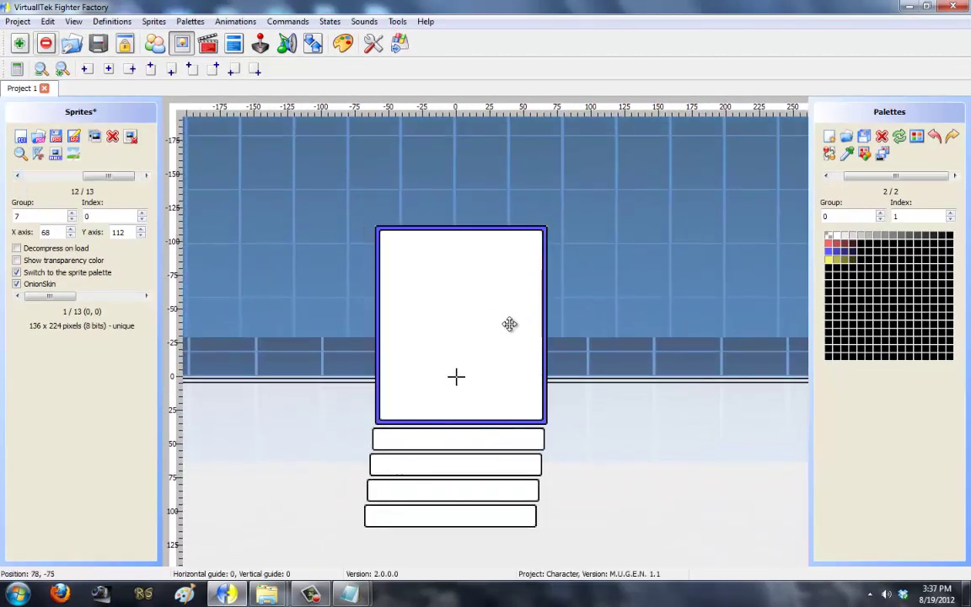
drag(416, 288, 498, 439)
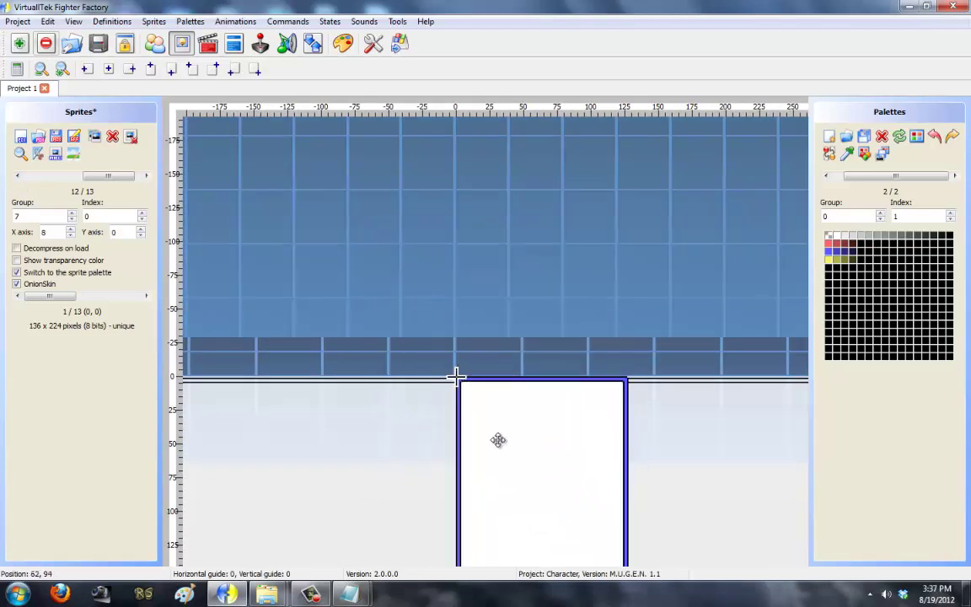
Step: Place sprite 7,1's top-right corner exactly on the axis cross, giving axis 127,0
click(63, 68)
click(62, 68)
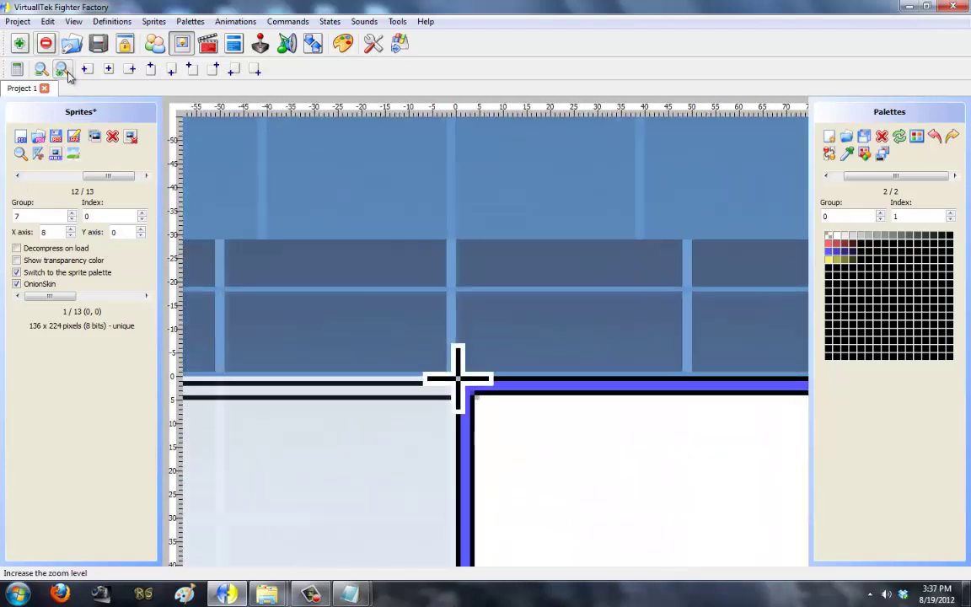
click(147, 176)
drag(595, 282, 420, 545)
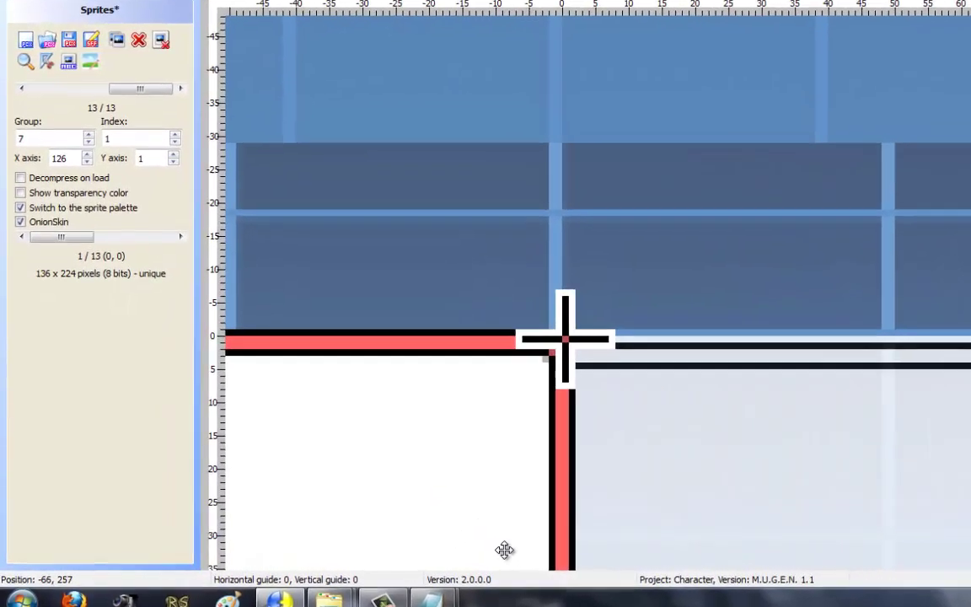
drag(503, 550, 503, 552)
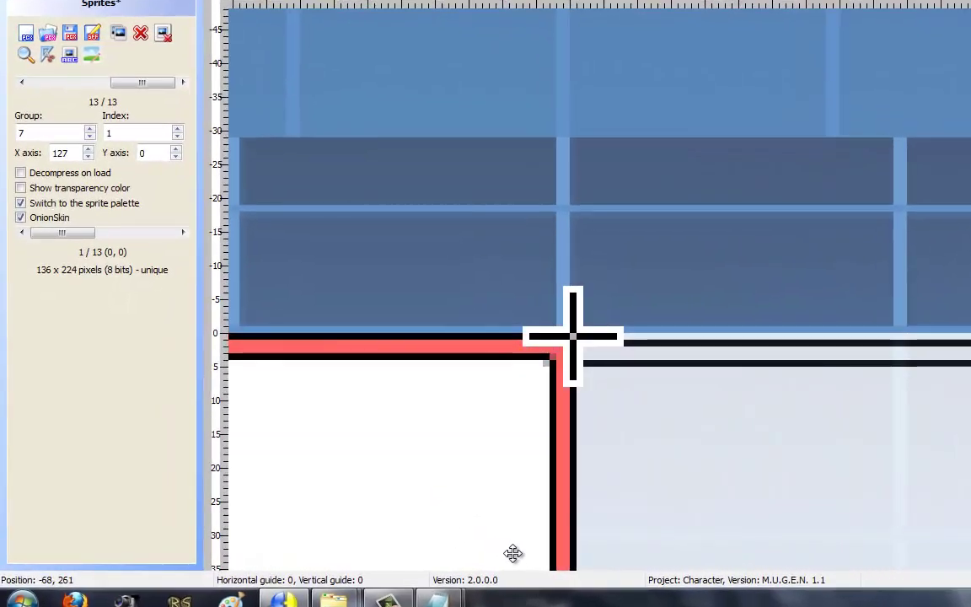
Step: Zoom back out, step through the sprites to check them, and save the sprite file
click(25, 54)
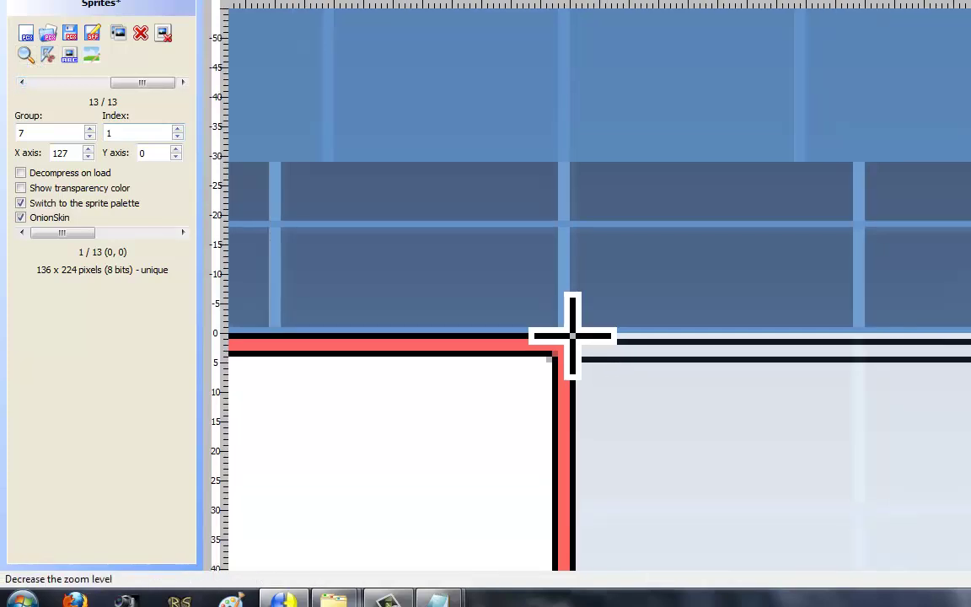
click(25, 54)
click(26, 54)
scroll(520, 80, down, 3)
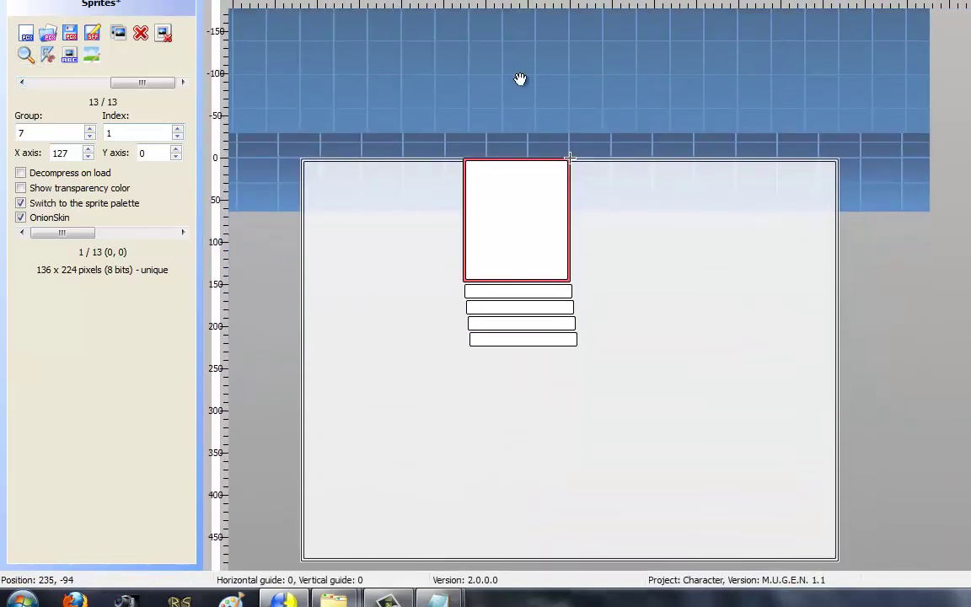
drag(128, 89, 17, 87)
key(Right)
key(Right)
key(Right)
key(Right)
key(Right)
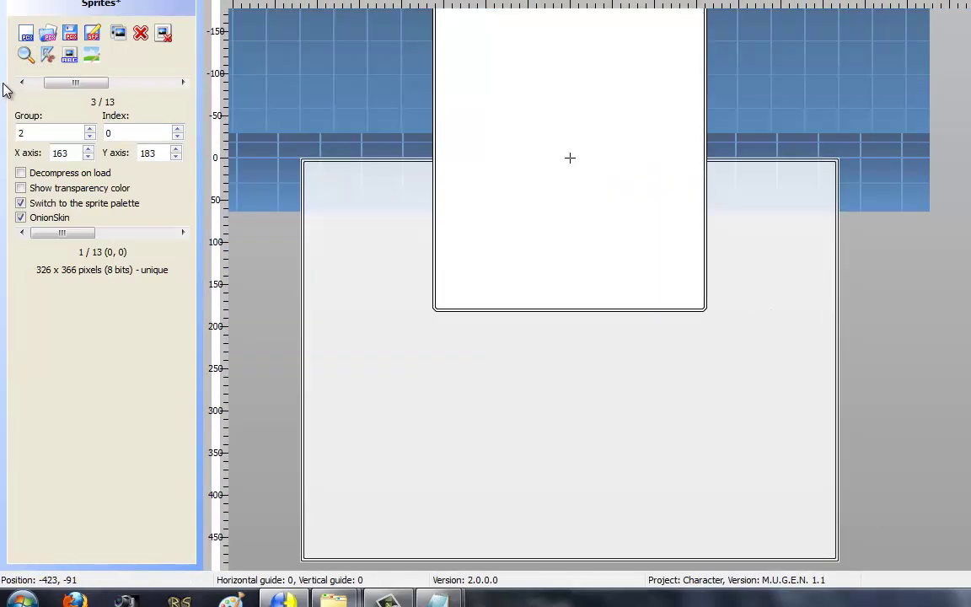
key(Right)
key(Right)
key(Right)
key(Right)
key(Right)
key(Right)
key(Right)
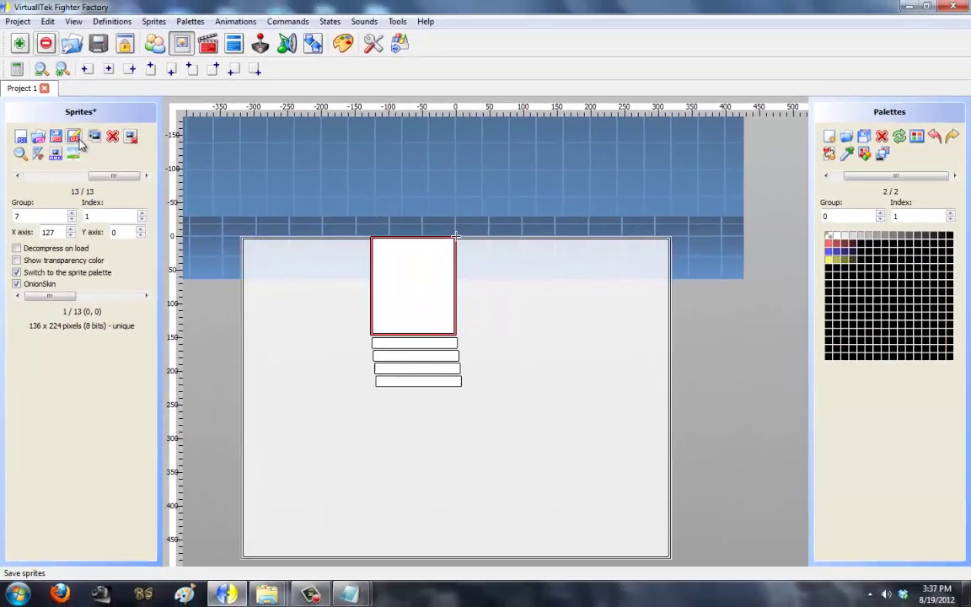
click(83, 84)
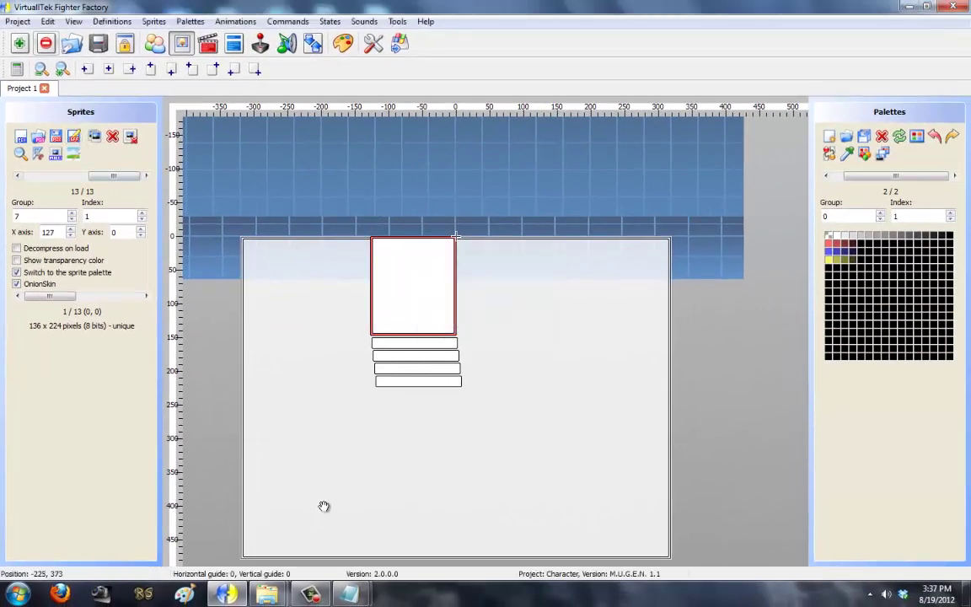
Step: Close the mugen.cfg settings file and save the edited system.def in Notepad
mouse_move(350, 594)
click(352, 477)
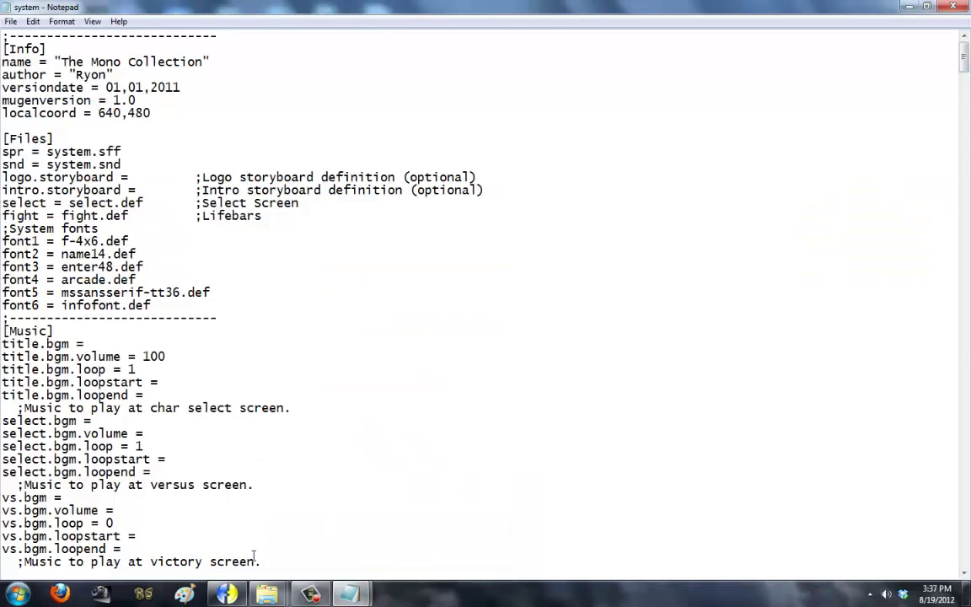
click(287, 505)
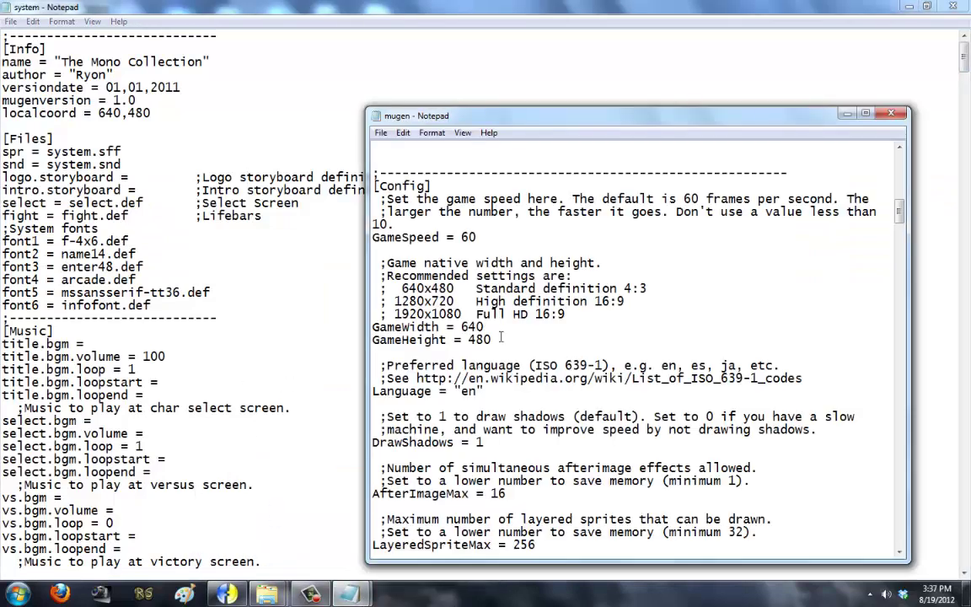
drag(405, 327, 405, 327)
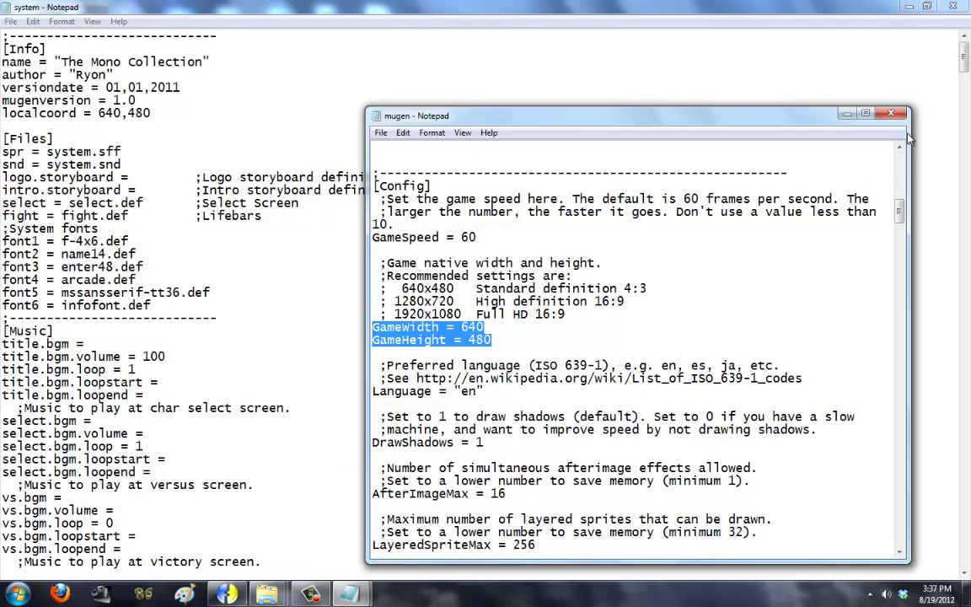
click(890, 113)
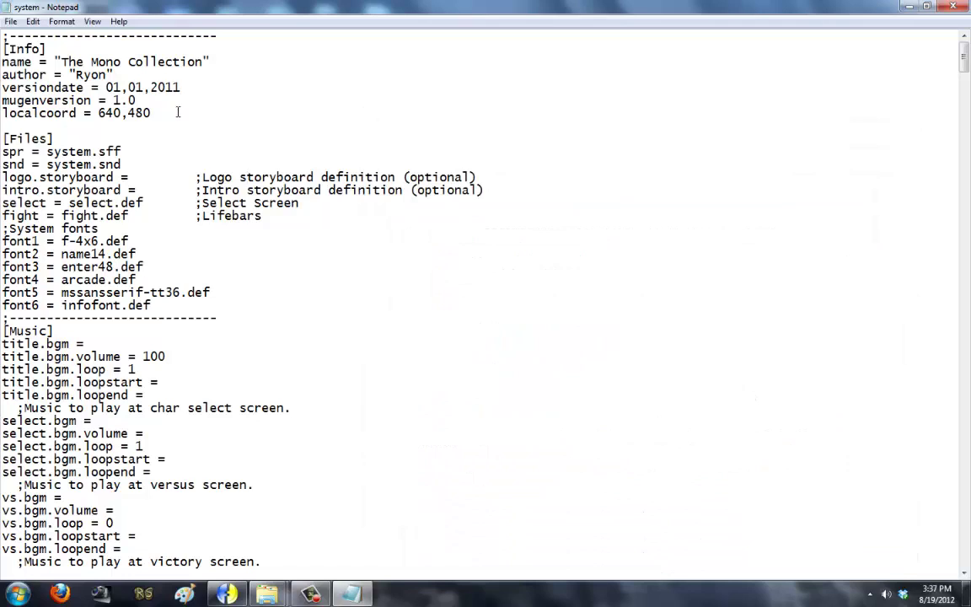
click(12, 21)
click(32, 65)
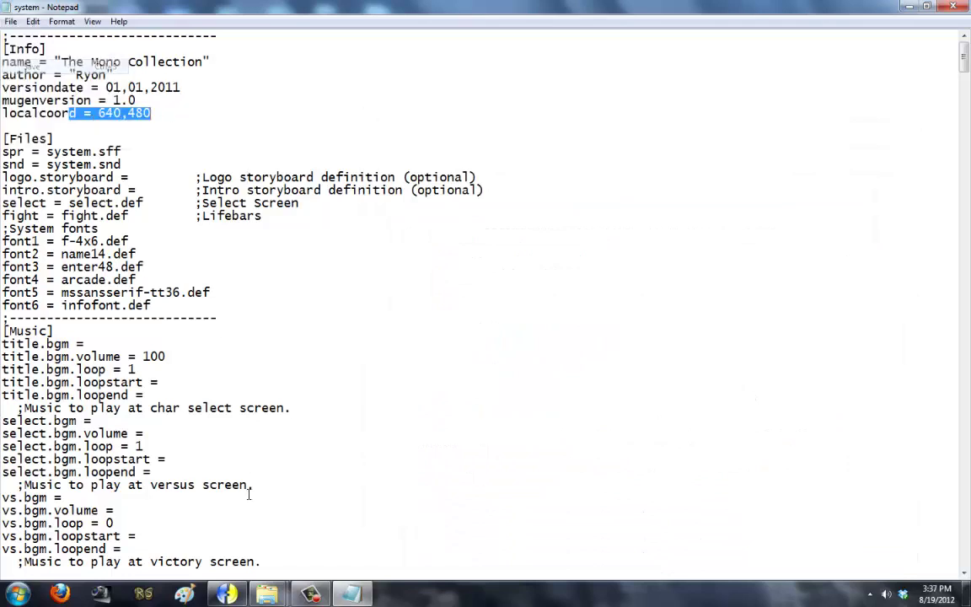
Step: Launch mugen.exe to test, then dismiss the missing sprite 100,0 error for TitleBG Background Top
mouse_move(267, 594)
click(294, 524)
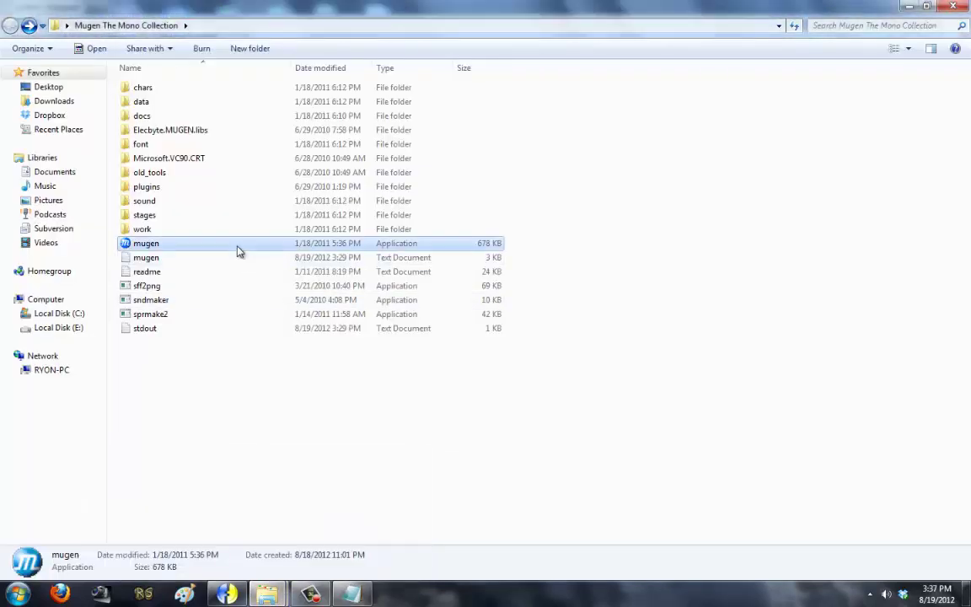
double_click(237, 244)
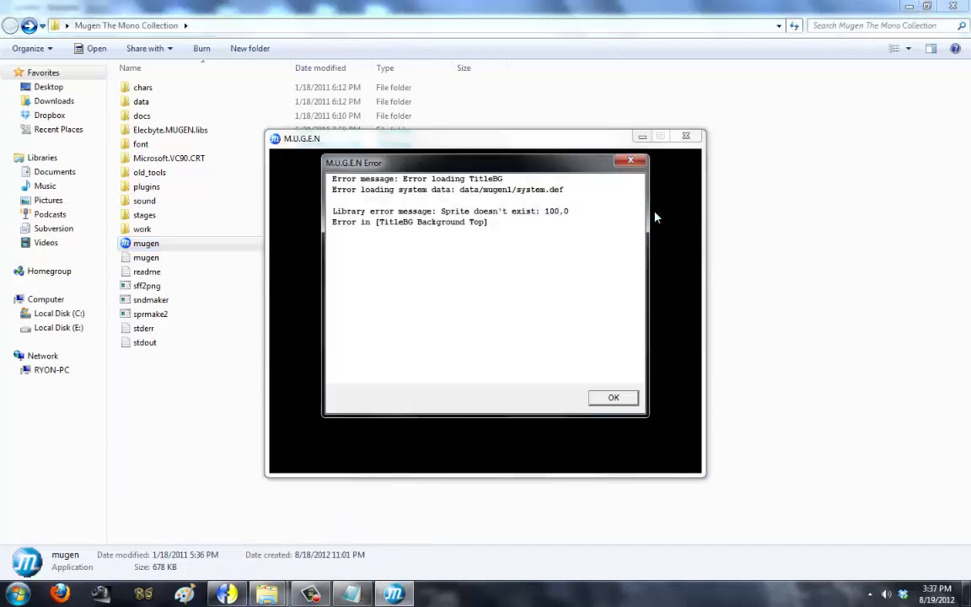
click(628, 398)
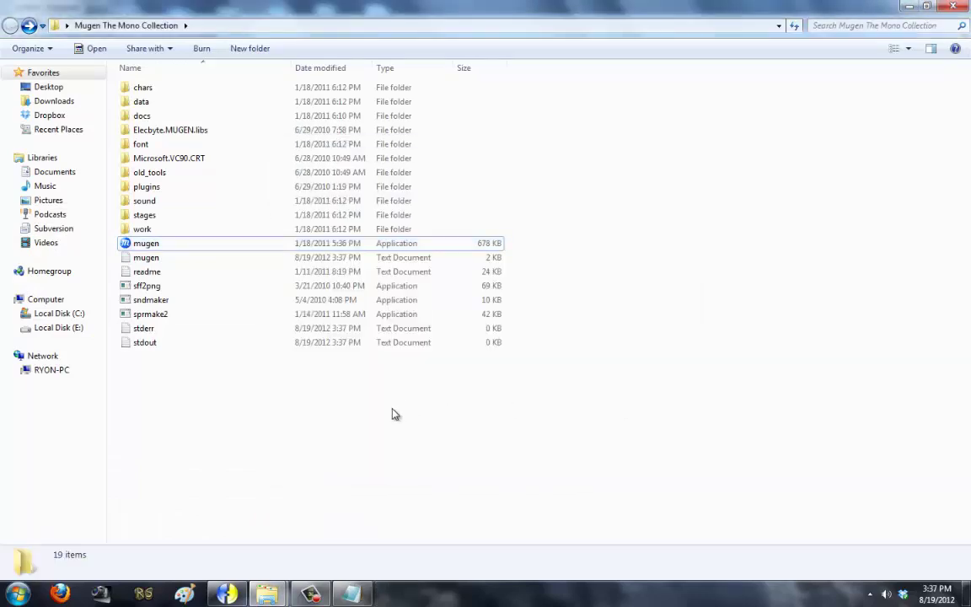
click(364, 594)
Step: Delete the extra TitleBG background sections from system.def
scroll(312, 436, down, 20)
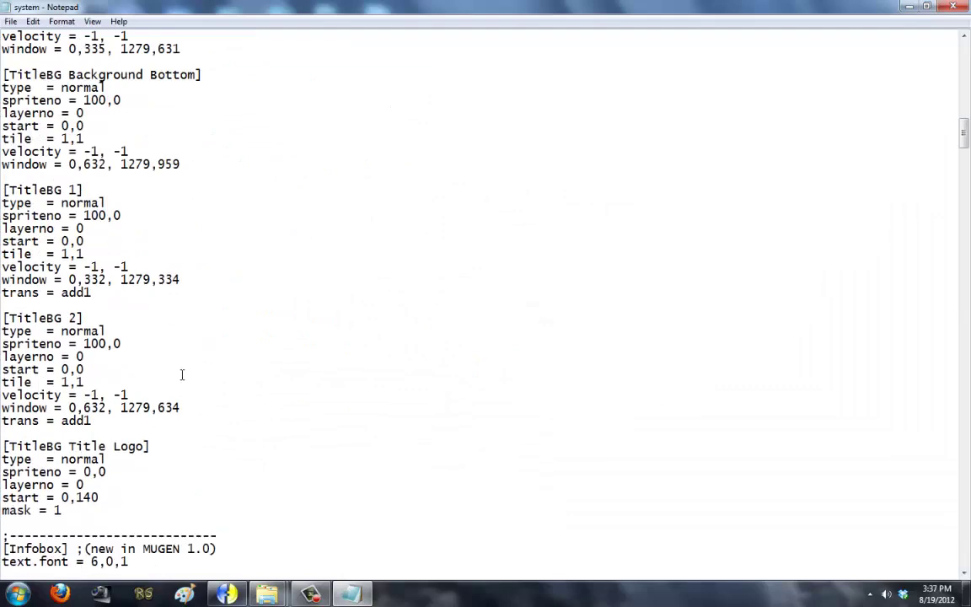
drag(78, 504, 3, 316)
key(Delete)
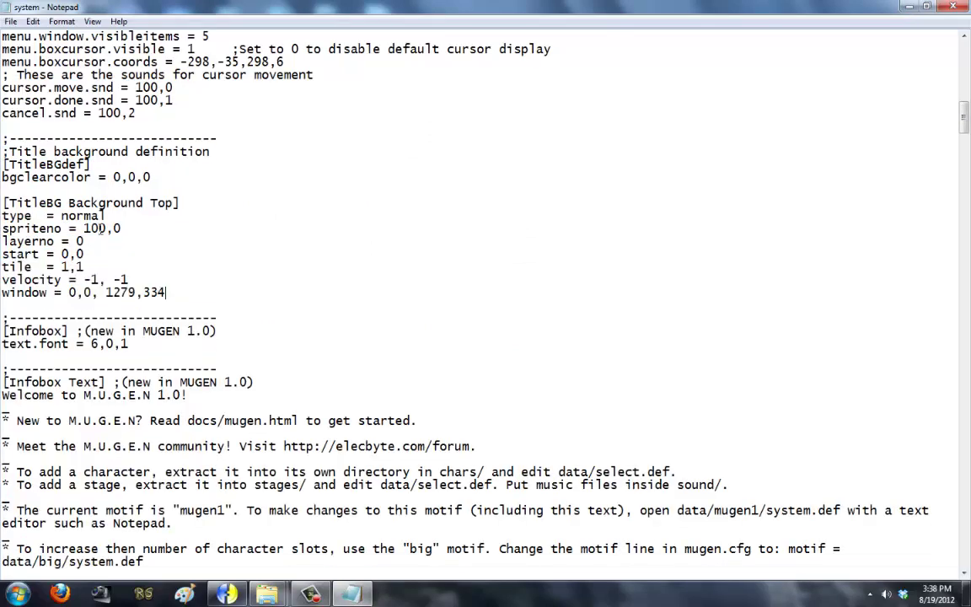
drag(178, 294, 7, 287)
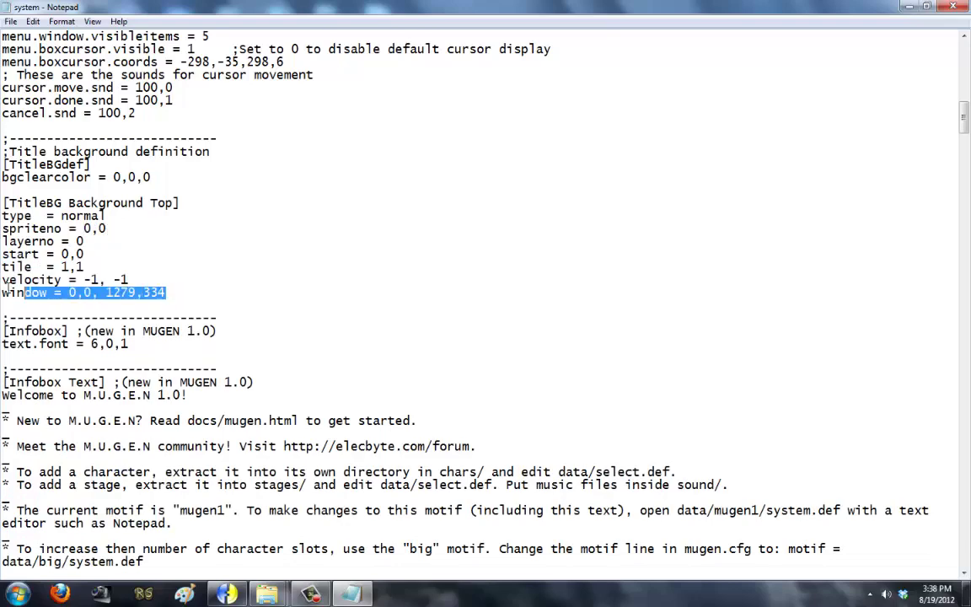
click(109, 229)
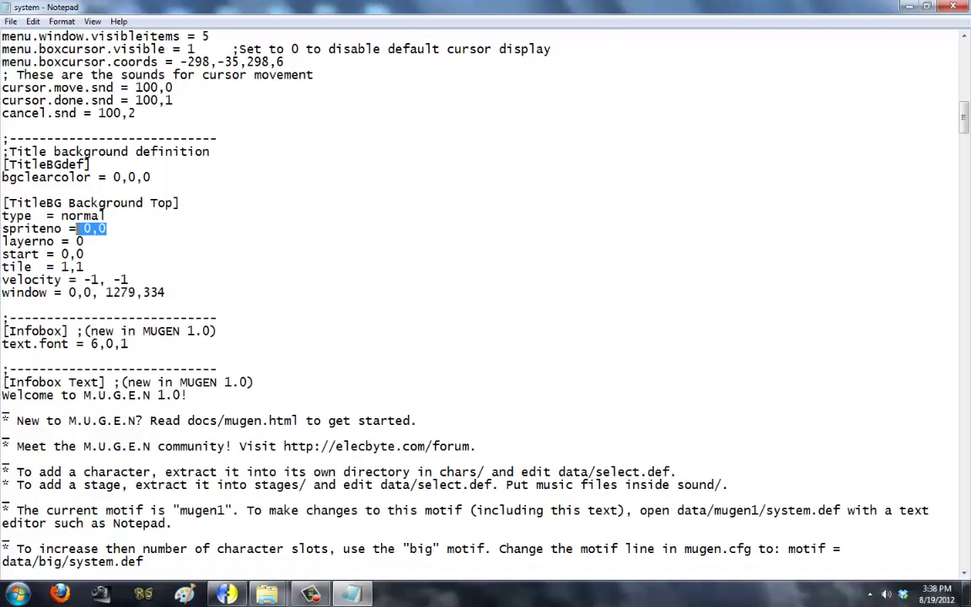
Step: Delete the SelectBG 2.A to 2.C sections
scroll(103, 216, down, 20)
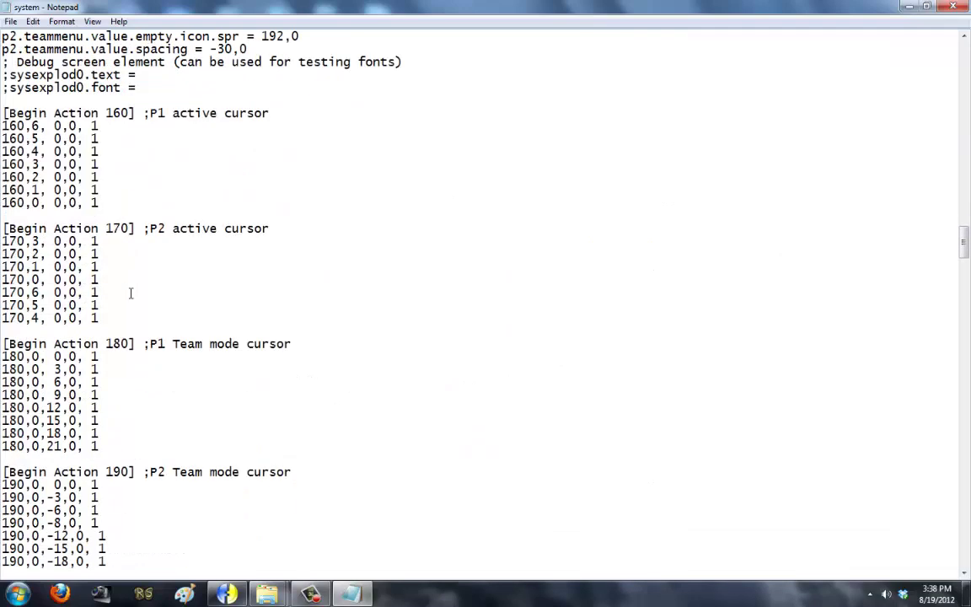
scroll(131, 292, down, 13)
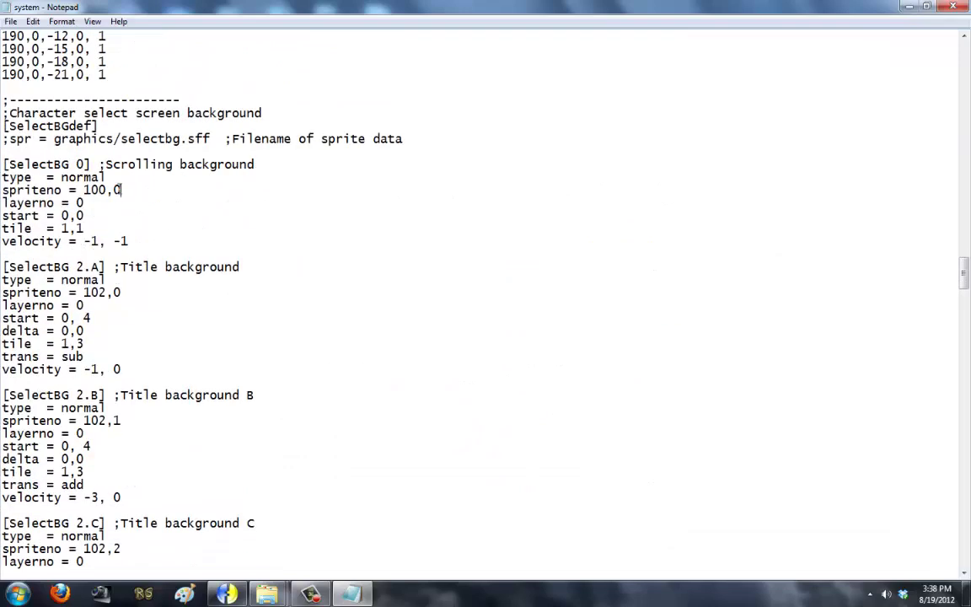
scroll(118, 310, down, 11)
scroll(134, 347, up, 8)
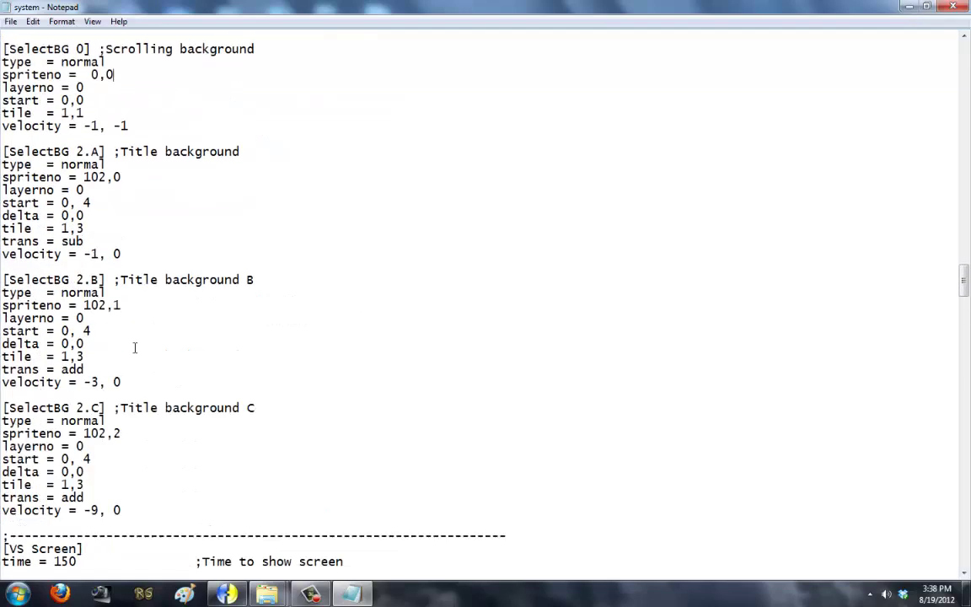
drag(146, 505, 2, 152)
key(Delete)
Step: Remove the VersusBG sections that follow the main background
scroll(148, 303, down, 12)
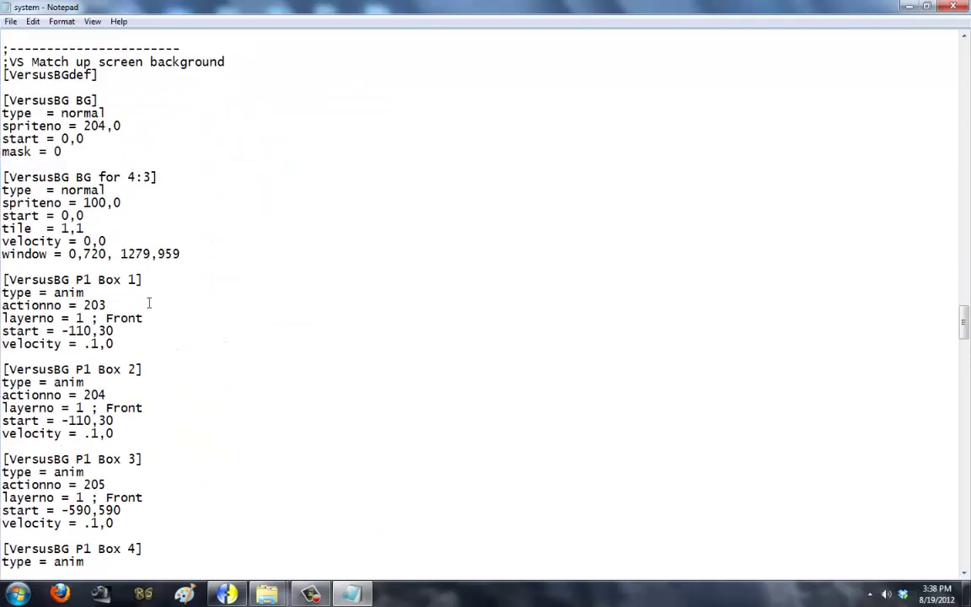
scroll(158, 303, down, 20)
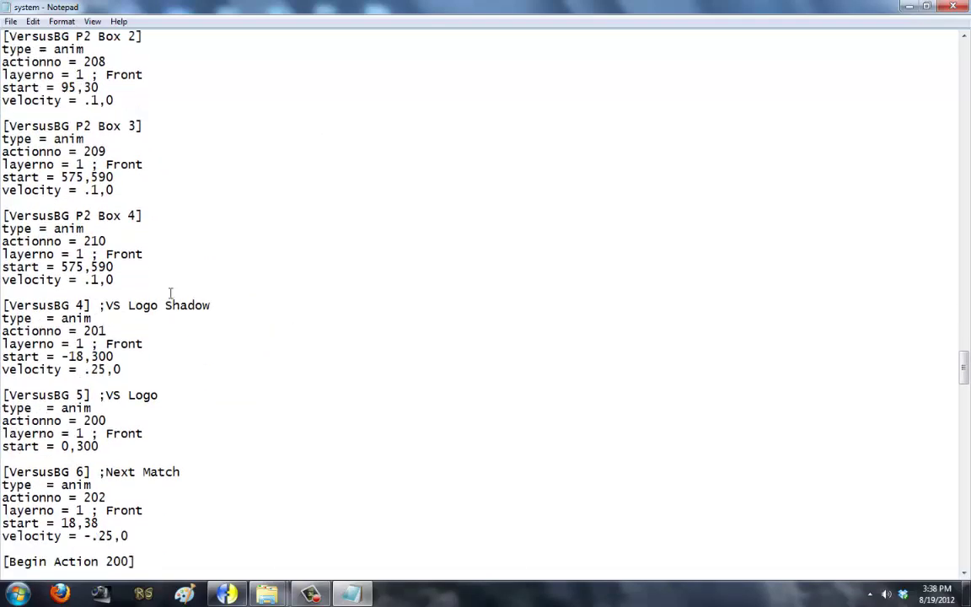
scroll(168, 308, down, 7)
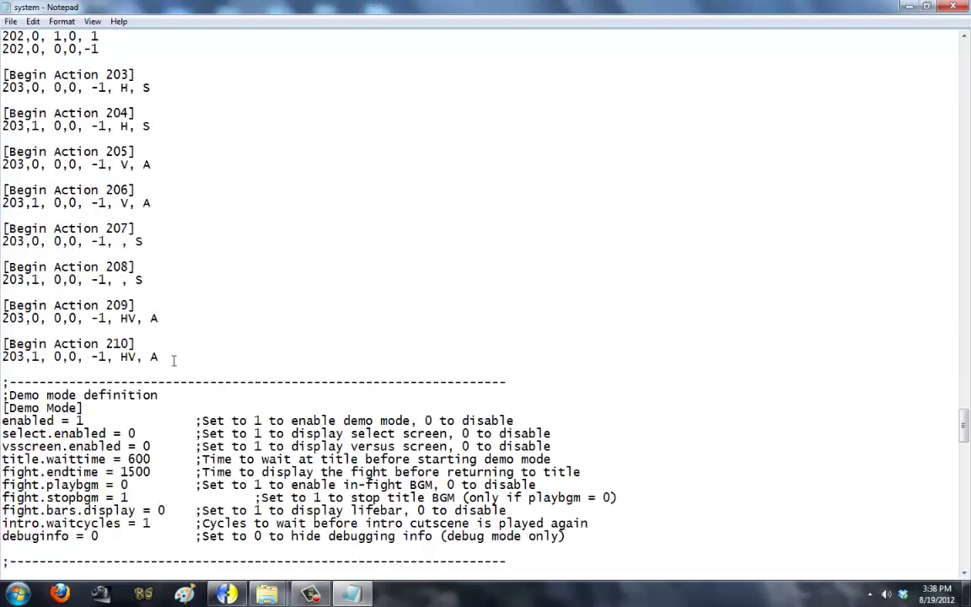
drag(171, 360, 3, 341)
key(Delete)
key(BackSpace)
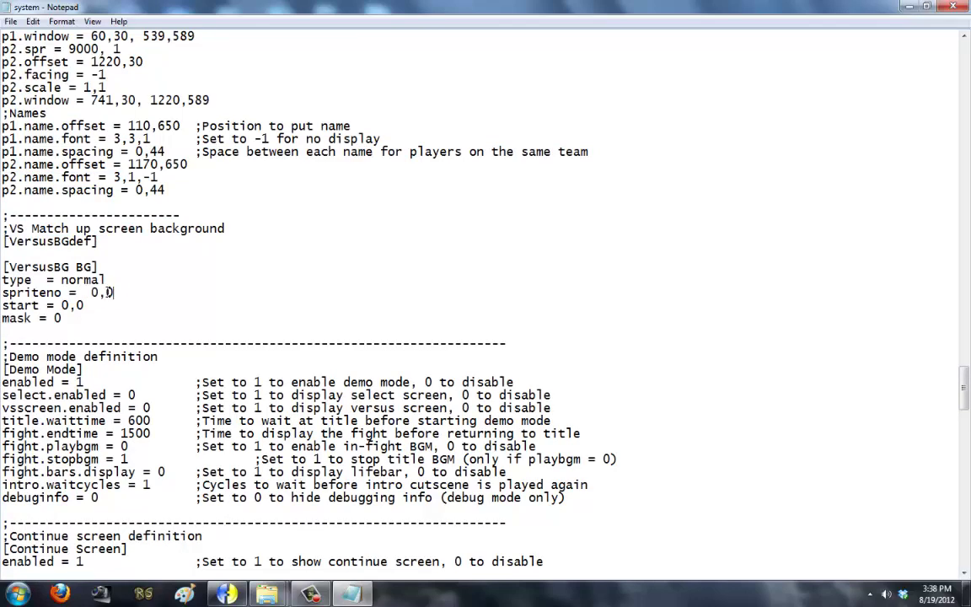
Step: Delete the VictoryBG 2 and 3 blocks, set spriteno to 0,0, and save system.def
scroll(90, 310, down, 20)
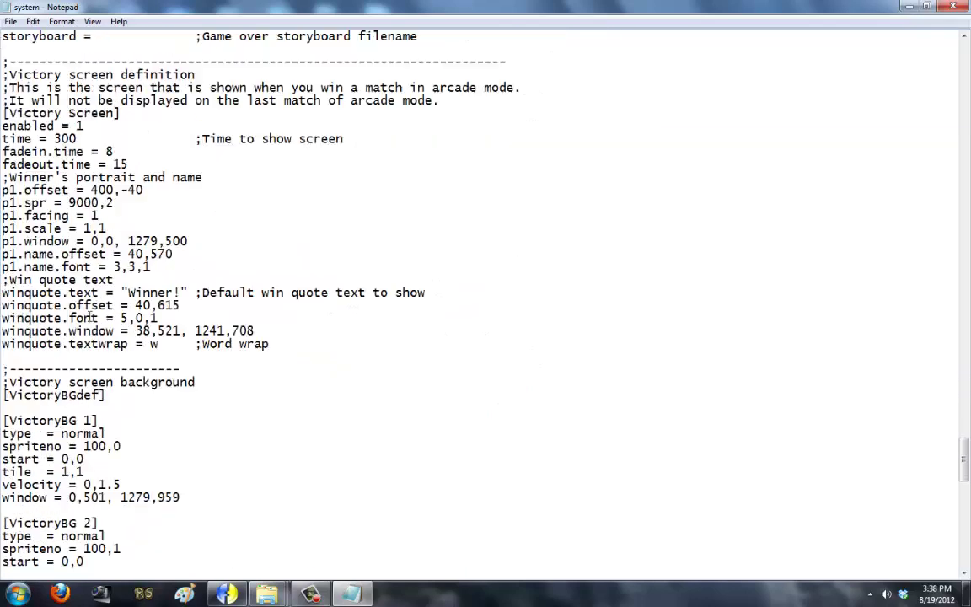
drag(133, 390, 4, 206)
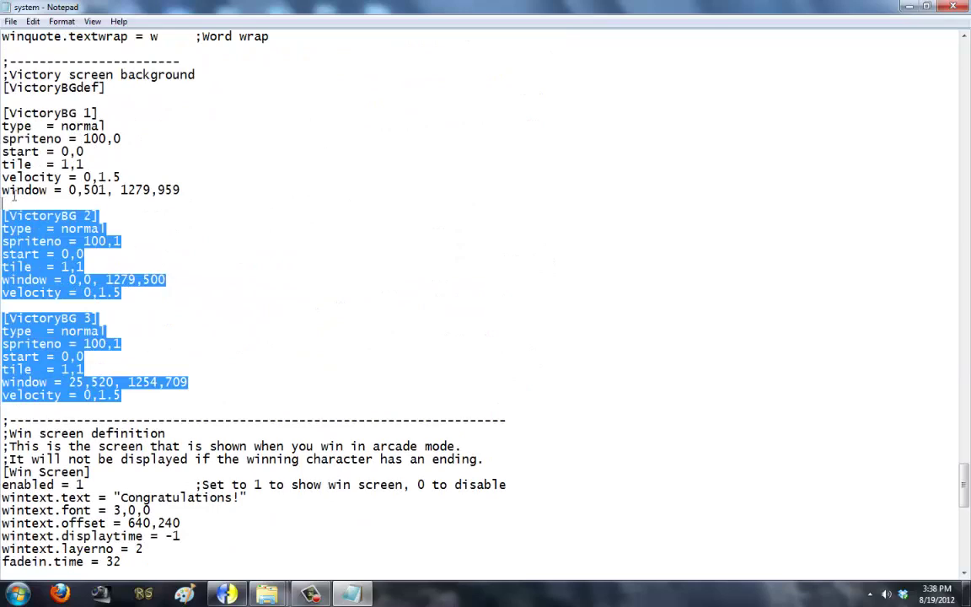
key(Delete)
text(0,0)
scroll(65, 457, down, 13)
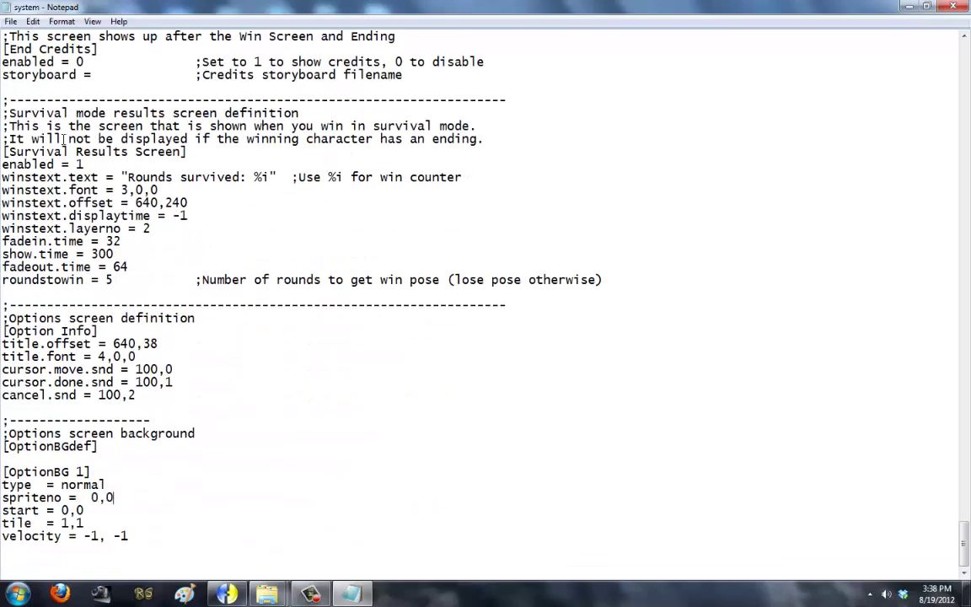
click(11, 21)
click(33, 59)
mouse_move(267, 593)
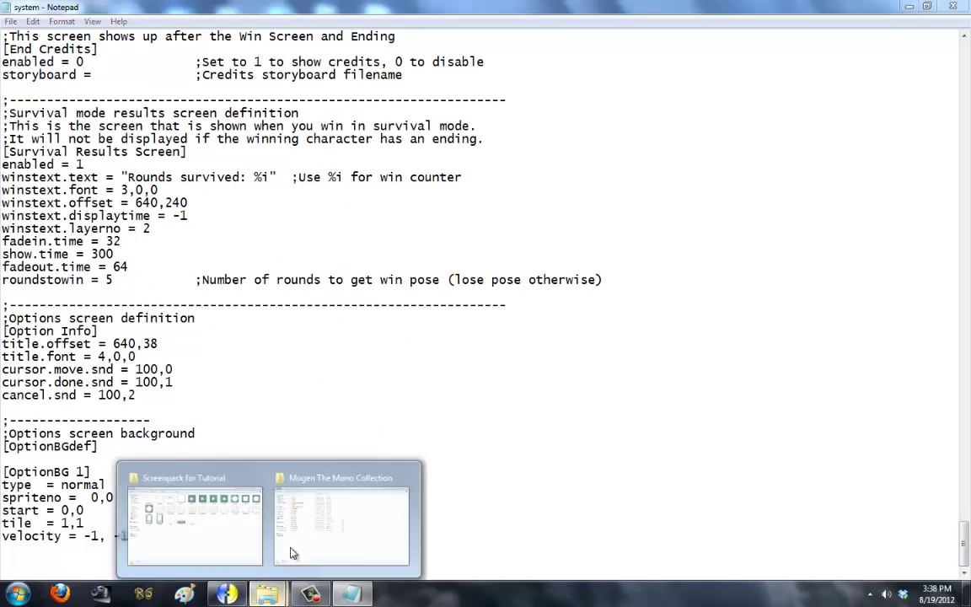
click(307, 510)
double_click(146, 243)
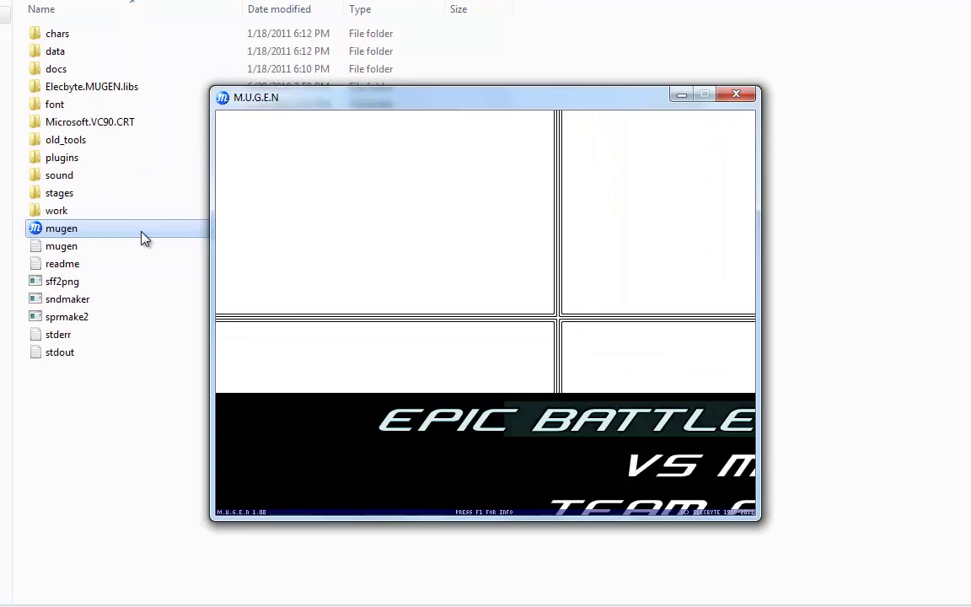
key(F1)
key(Down)
key(Down)
key(Down)
key(Down)
key(Down)
key(Down)
key(Down)
key(Down)
key(Down)
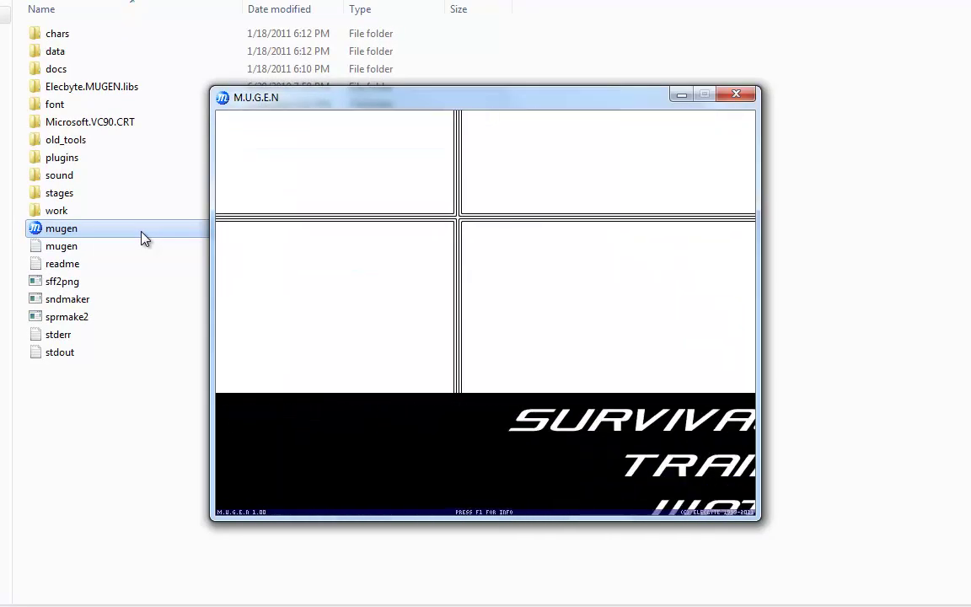
key(Return)
key(Escape)
key(Up)
key(Up)
key(Up)
key(Up)
key(Up)
key(Up)
key(Up)
key(Up)
key(Up)
key(Return)
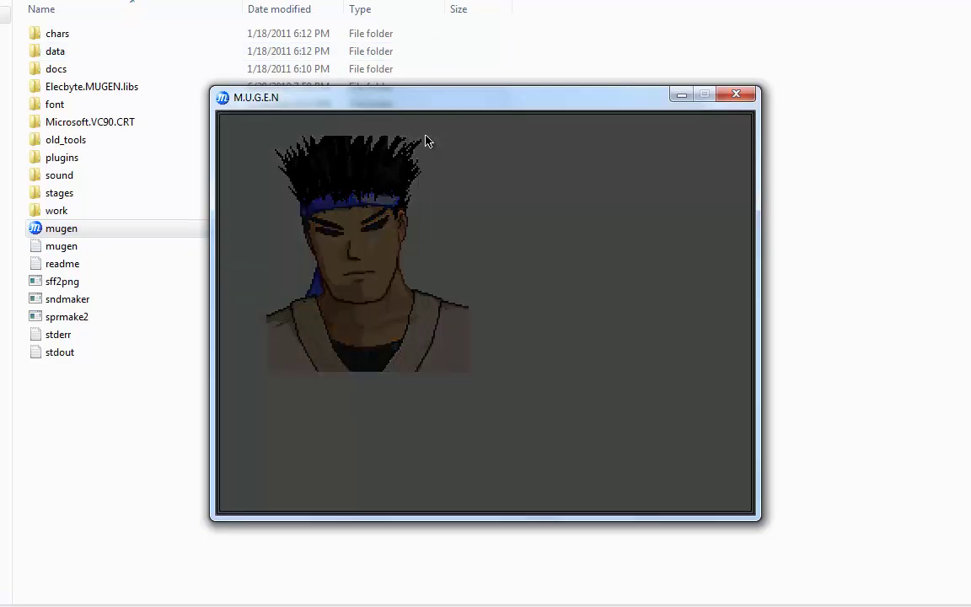
key(Escape)
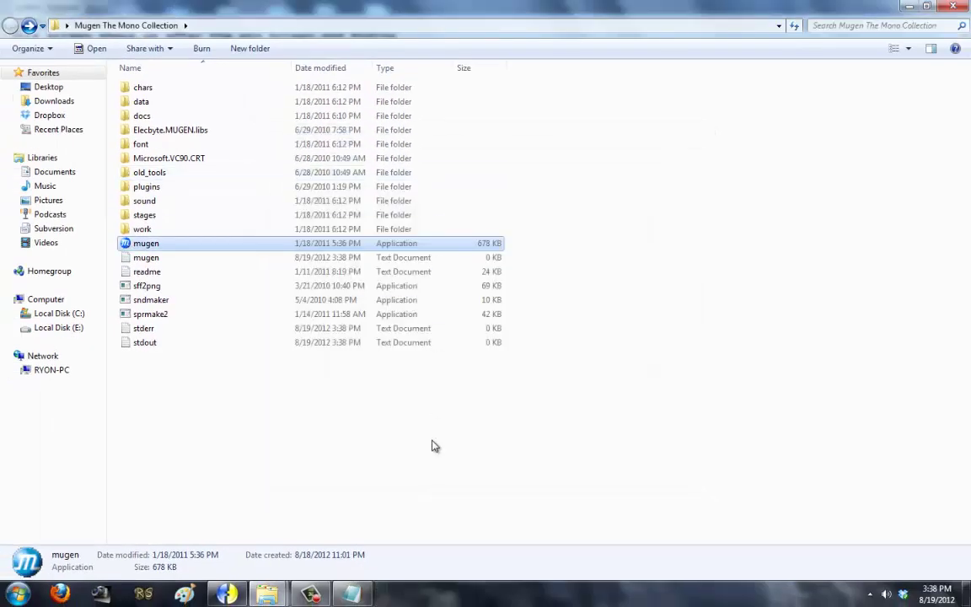
Step: Back in system.def, highlight the [Files] section entries and the system font lines
key(alt+Tab)
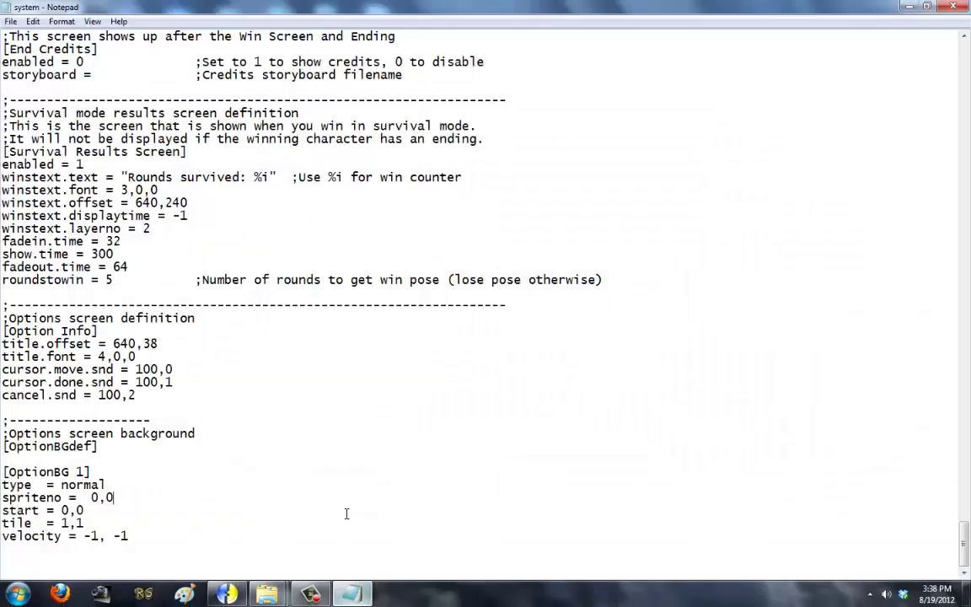
drag(966, 549, 966, 64)
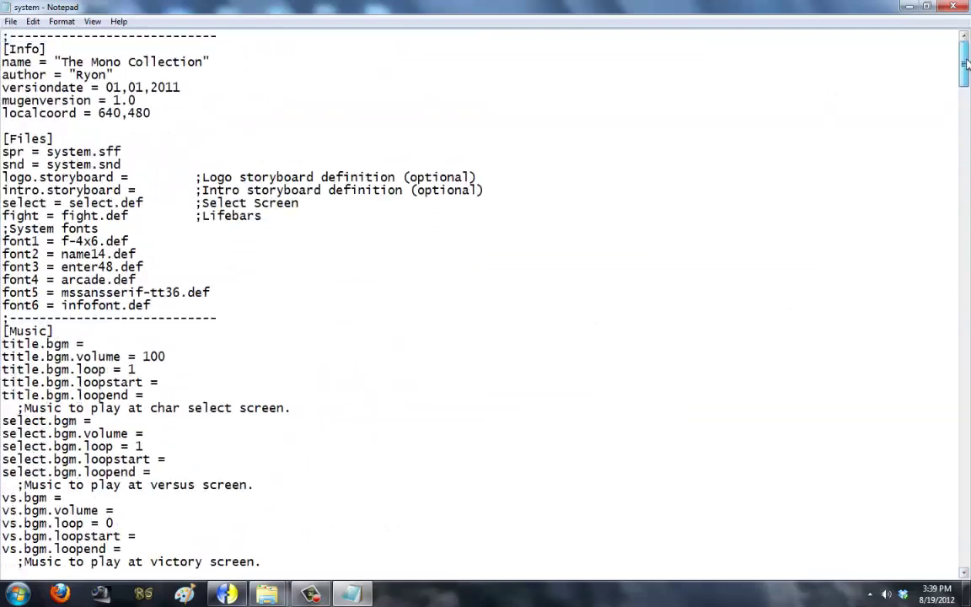
scroll(225, 470, down, 1)
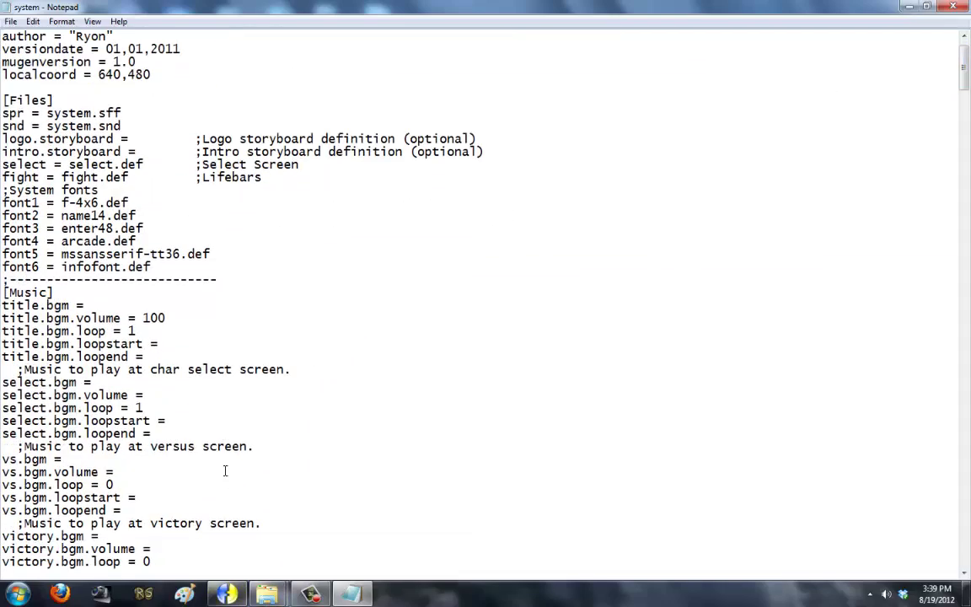
mouse_move(257, 594)
mouse_move(317, 509)
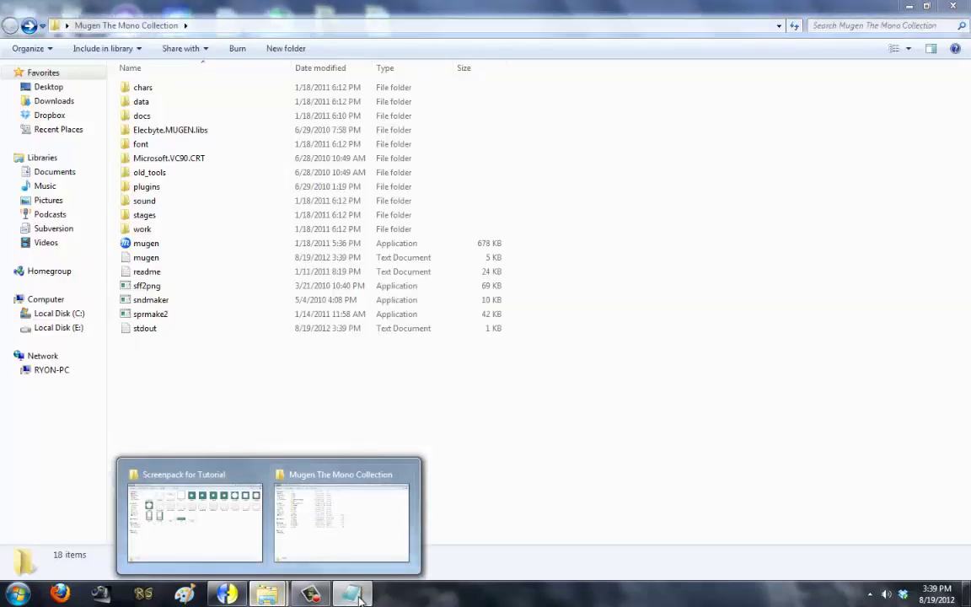
click(328, 514)
click(344, 595)
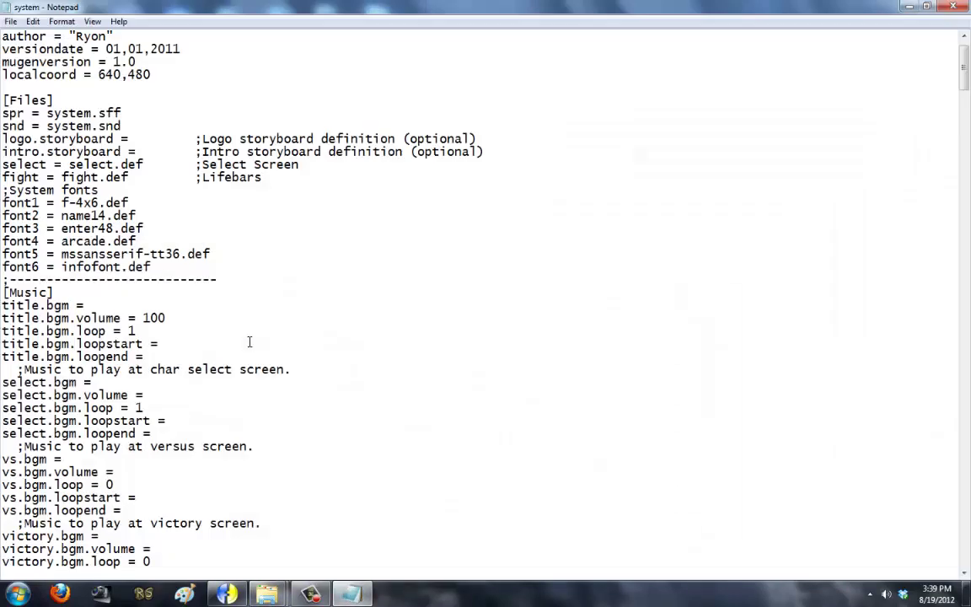
scroll(247, 344, up, 1)
drag(152, 305, 7, 151)
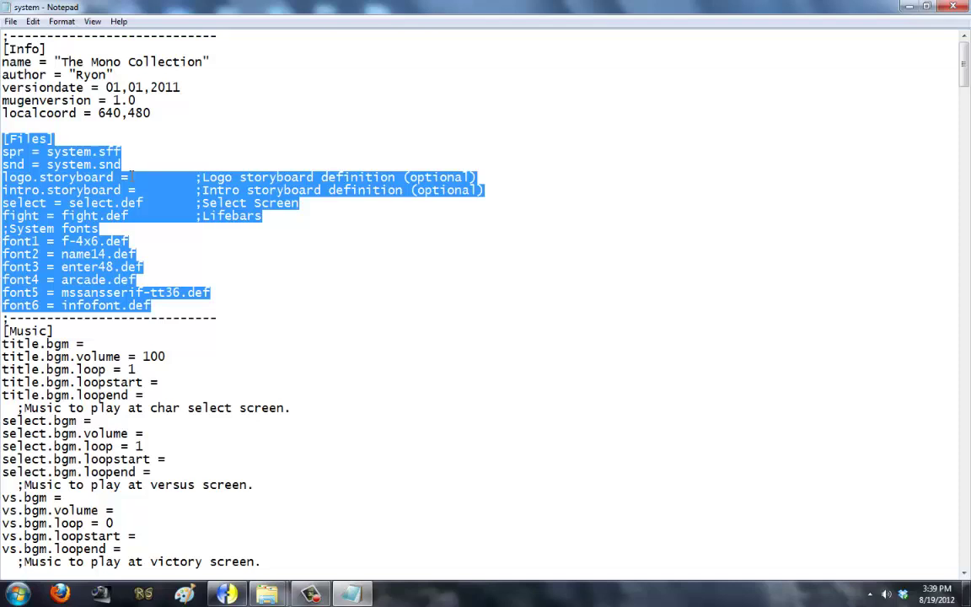
click(141, 205)
drag(150, 305, 8, 236)
click(167, 256)
Step: Highlight the [Music] block, then return to the Mugen The Mono Collection folder
scroll(167, 256, down, 4)
scroll(155, 278, up, 3)
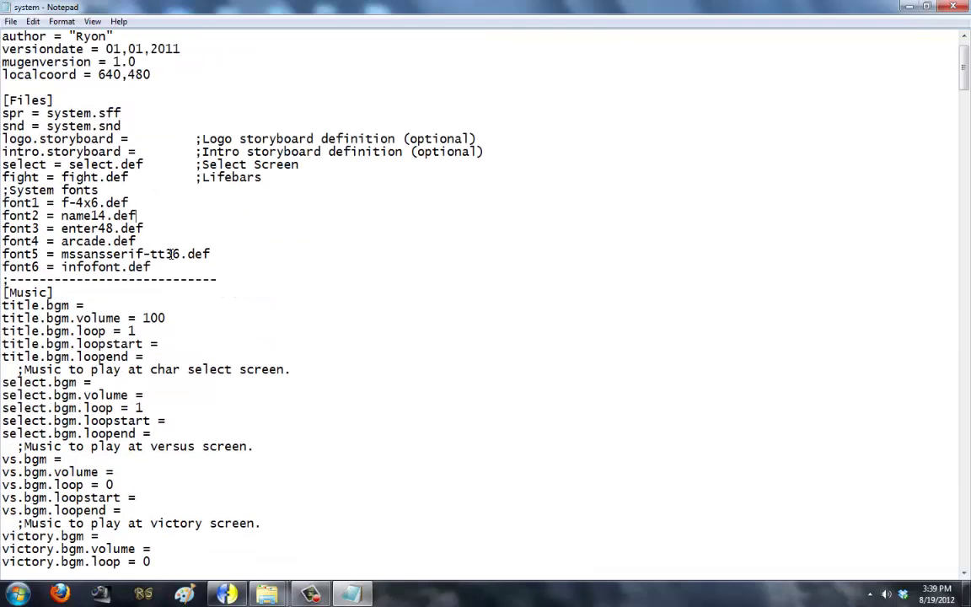
scroll(150, 296, down, 3)
drag(190, 475, 4, 183)
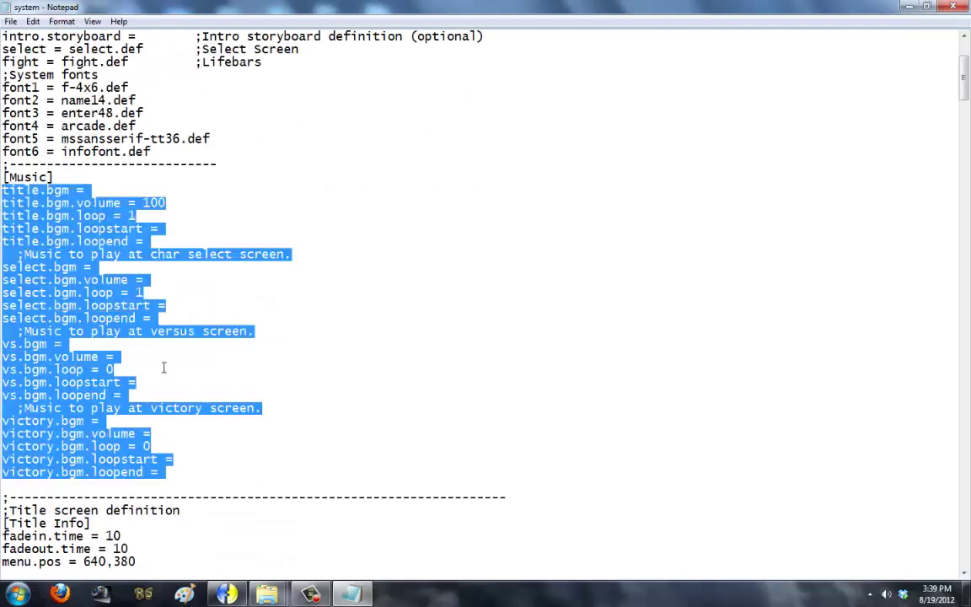
scroll(163, 368, down, 8)
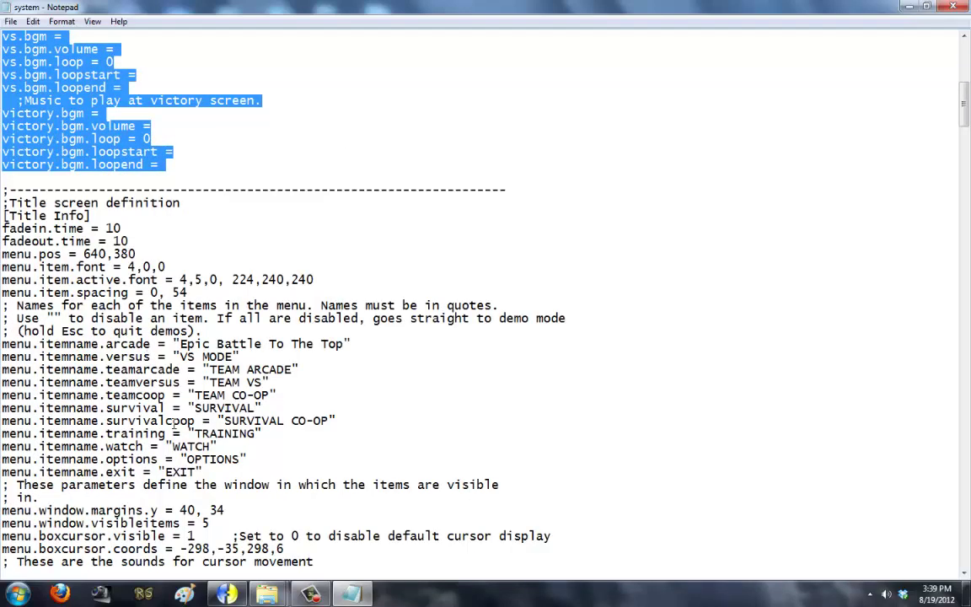
scroll(175, 362, up, 12)
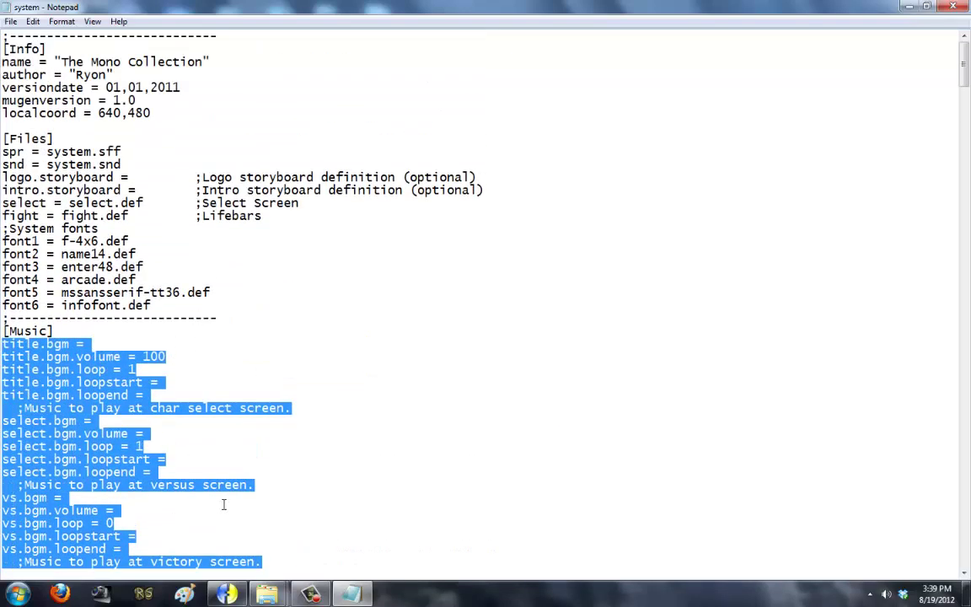
scroll(223, 504, down, 2)
mouse_move(268, 594)
click(291, 514)
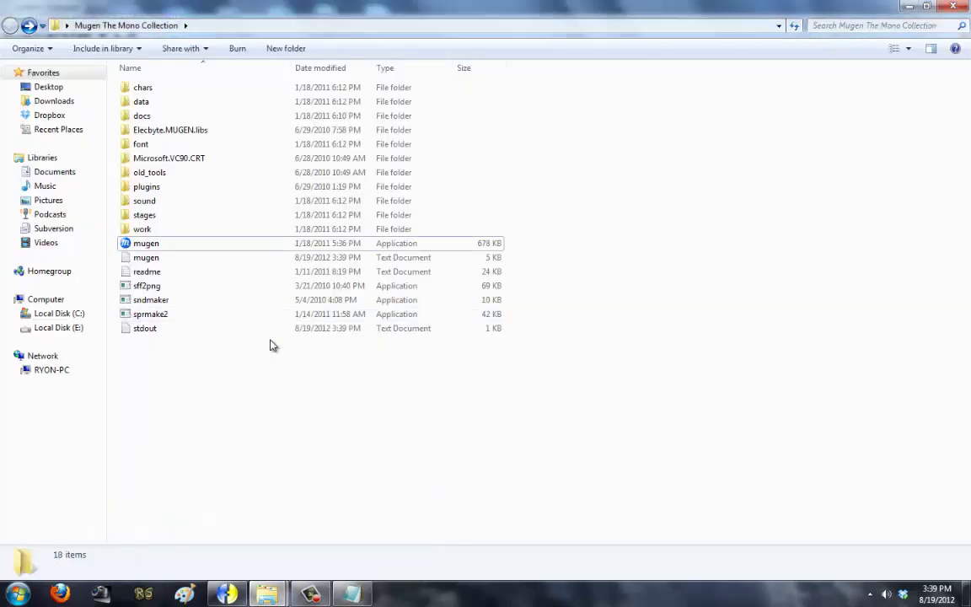
Step: Open the font folder in Mugen The Mono Collection, listing its 25 font files
double_click(212, 145)
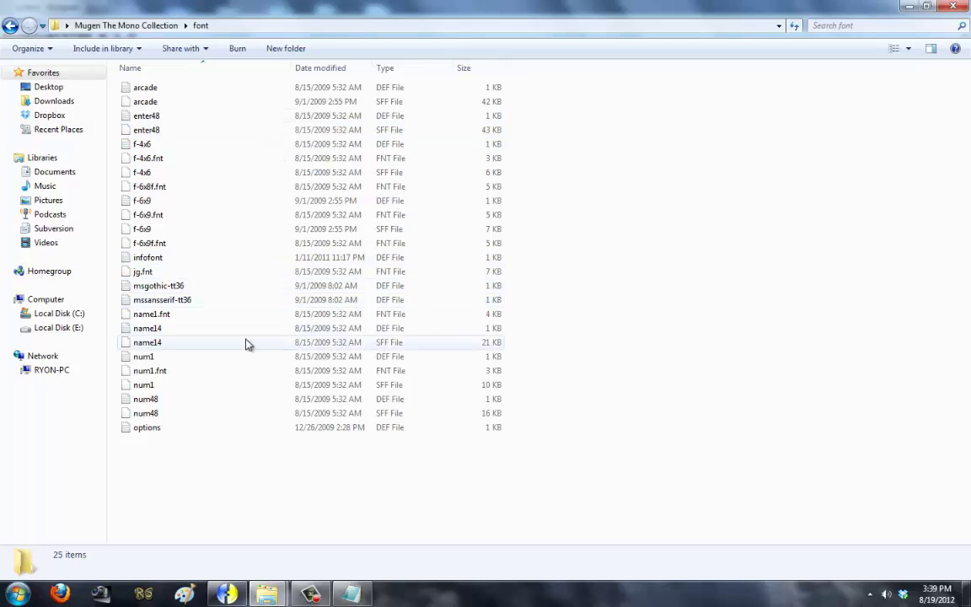
Step: Launch Font Factory from the Start menu's All Programs list
key(super)
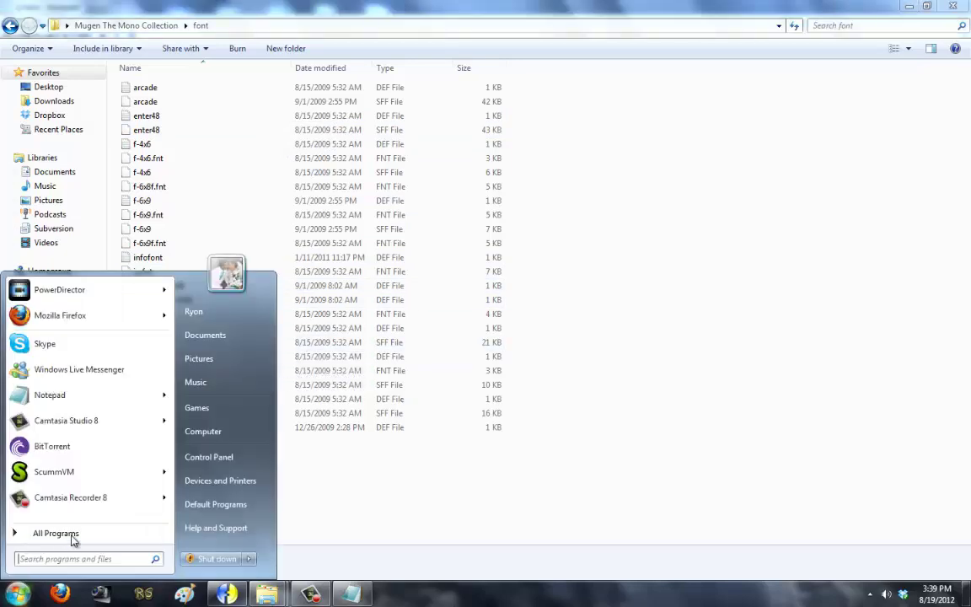
click(50, 538)
scroll(97, 430, down, 3)
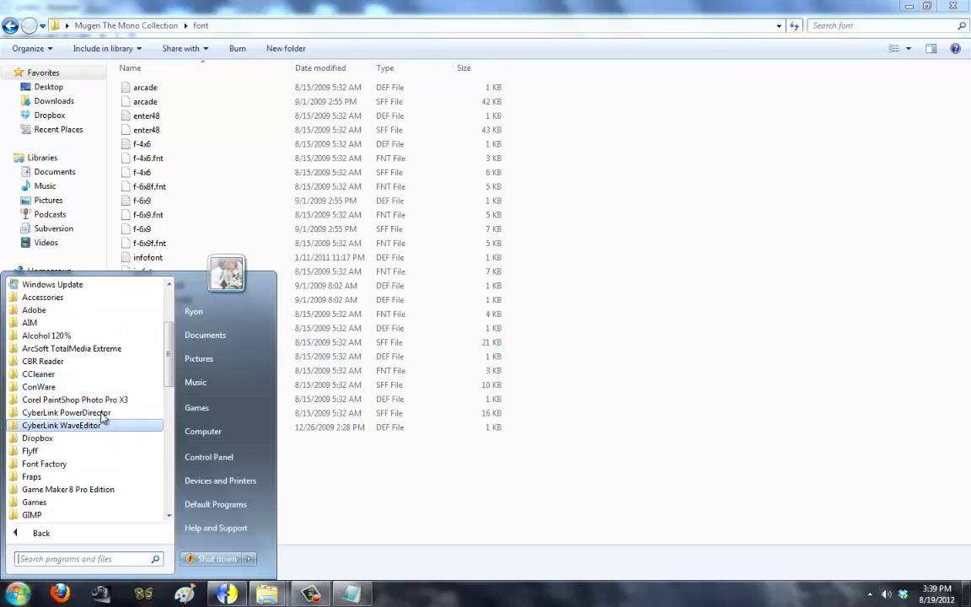
scroll(101, 412, down, 3)
click(46, 348)
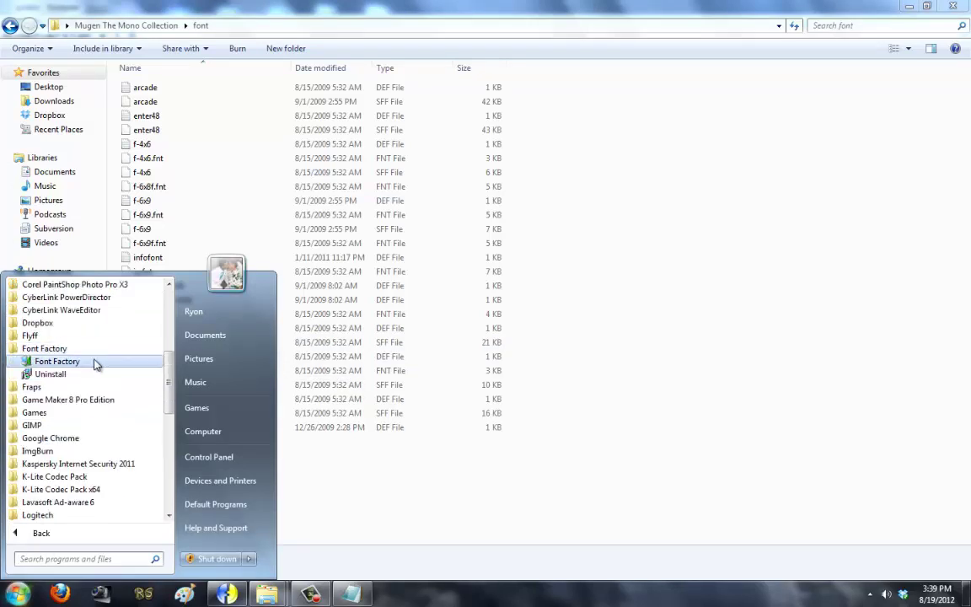
click(98, 362)
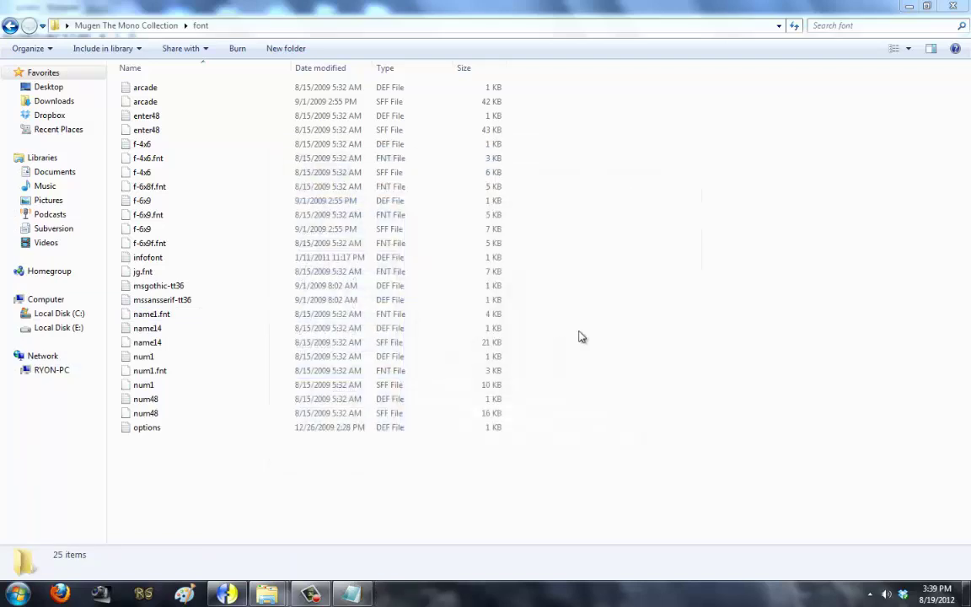
Step: Minimize windows to reach the desktop, then paste EpicAwesomeness into the font folder
click(909, 10)
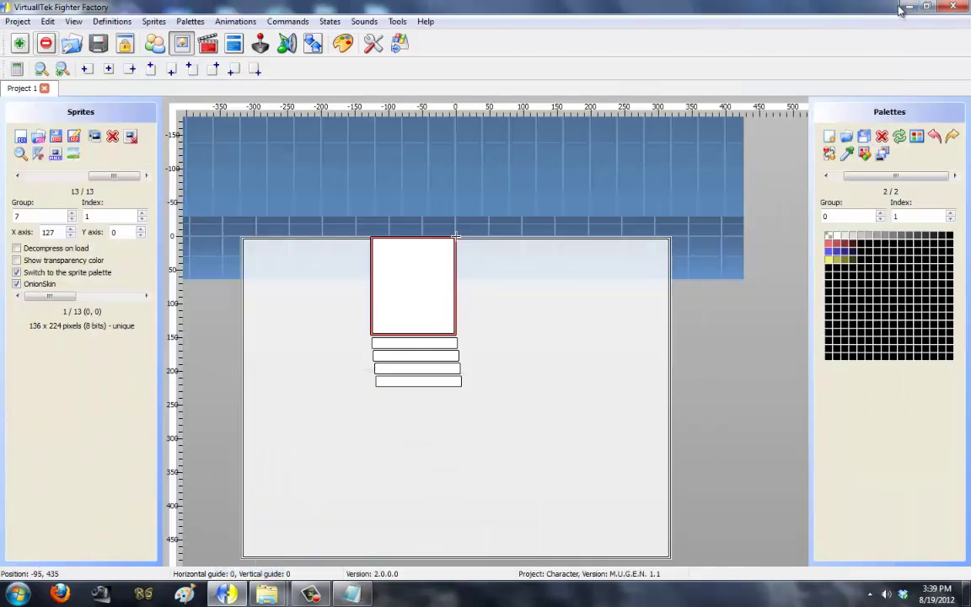
click(905, 8)
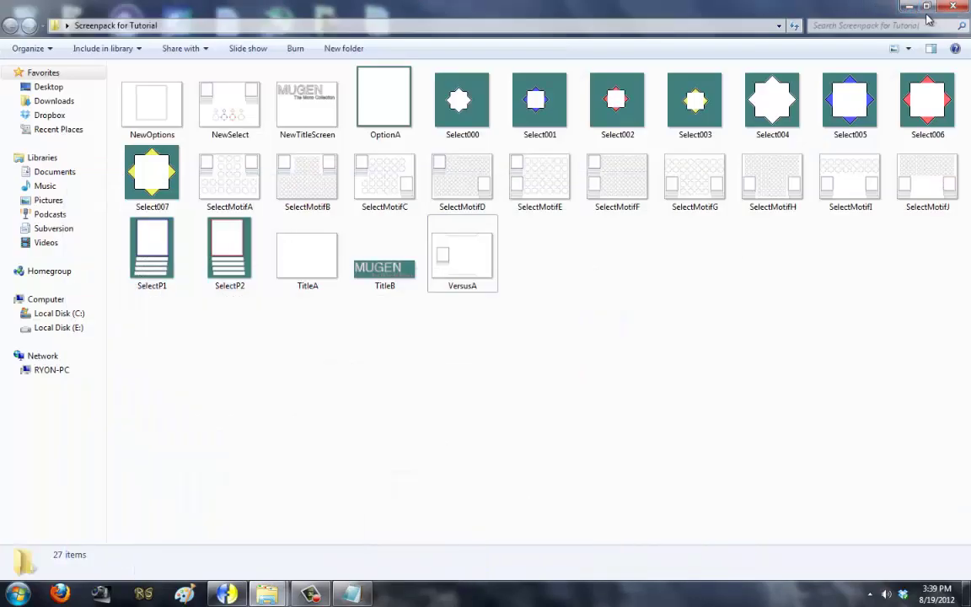
click(838, 15)
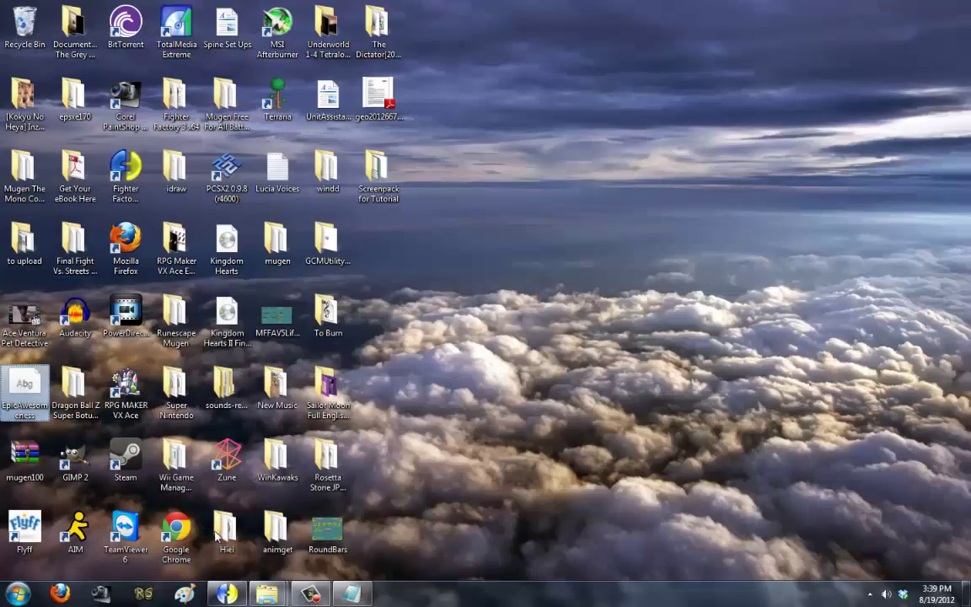
mouse_move(267, 594)
click(300, 535)
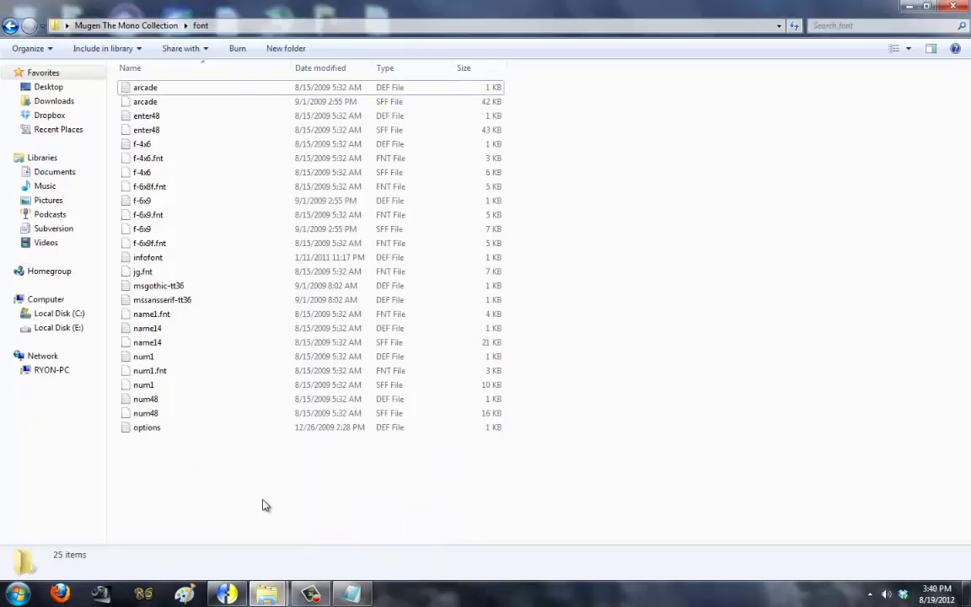
key(ctrl+v)
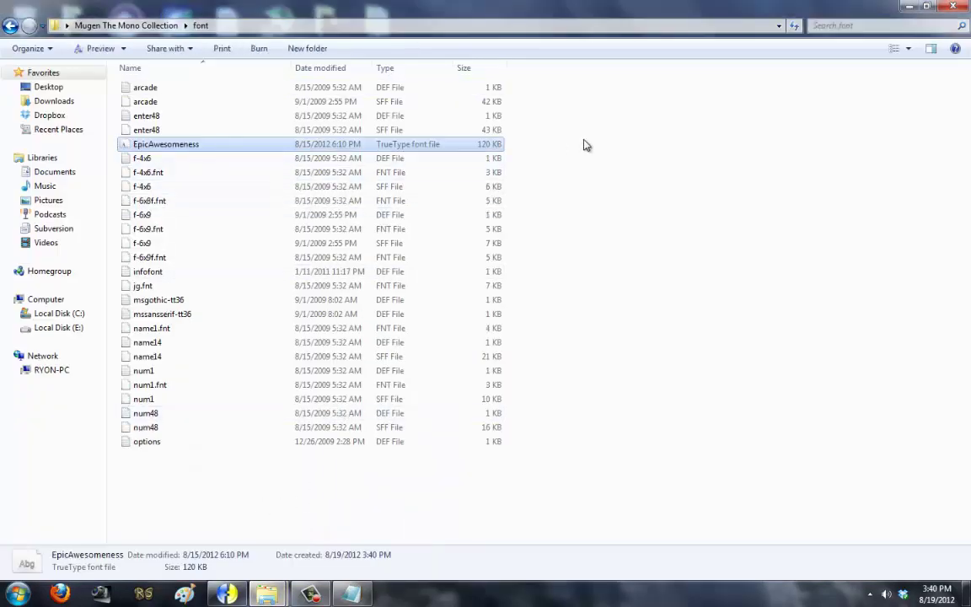
Step: Open msgothic-tt36's definition to view its font settings, then close it
click(392, 149)
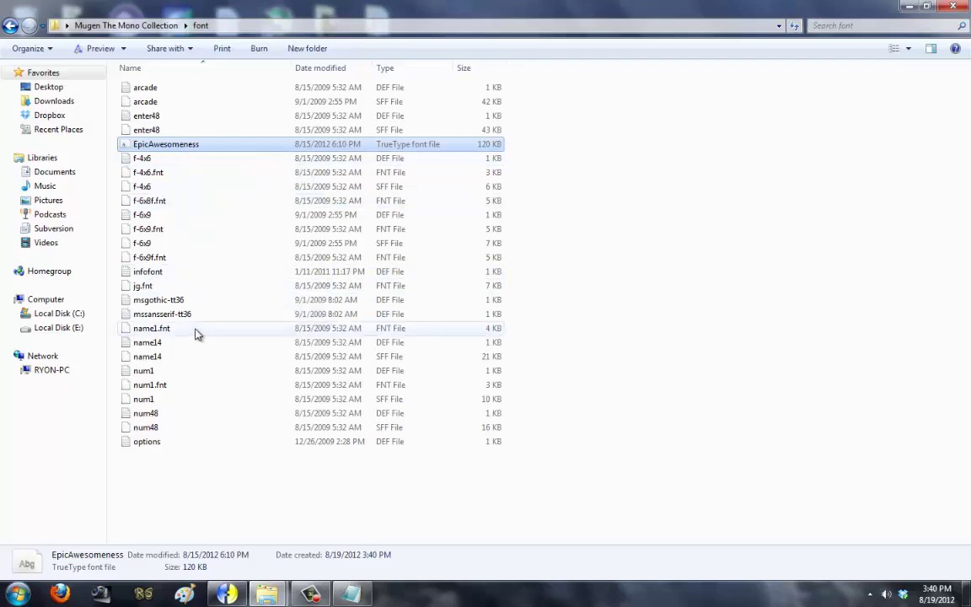
double_click(185, 301)
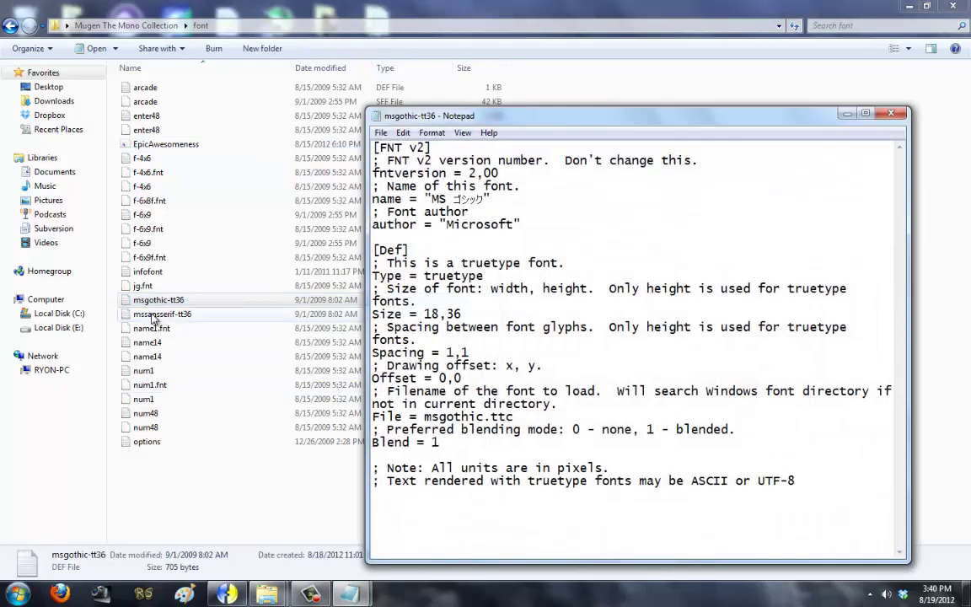
click(886, 117)
Step: Duplicate the msgothic-tt36 definition file and rename the copy EpicAwesomeness
click(201, 302)
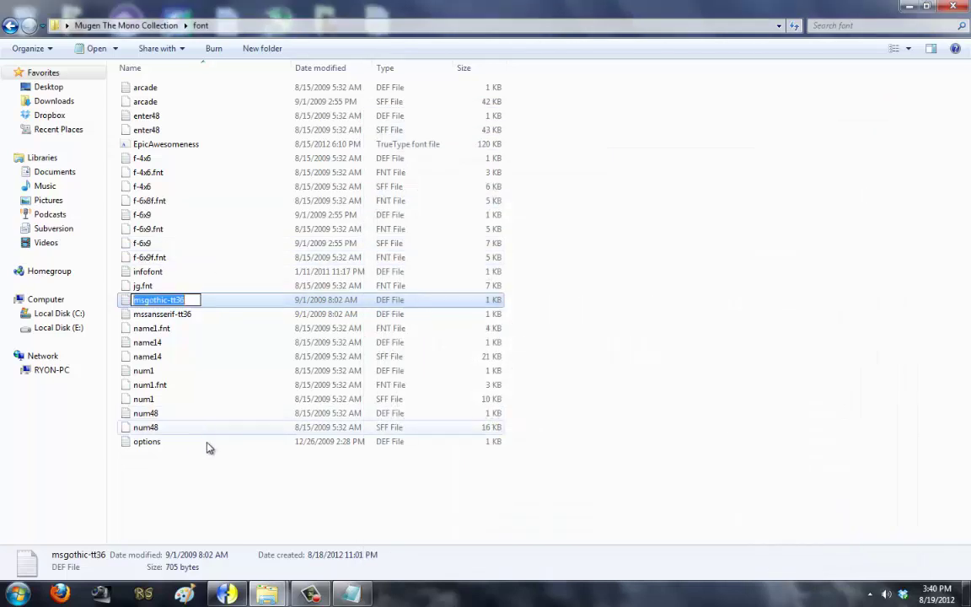
key(Escape)
key(ctrl+c)
key(ctrl+v)
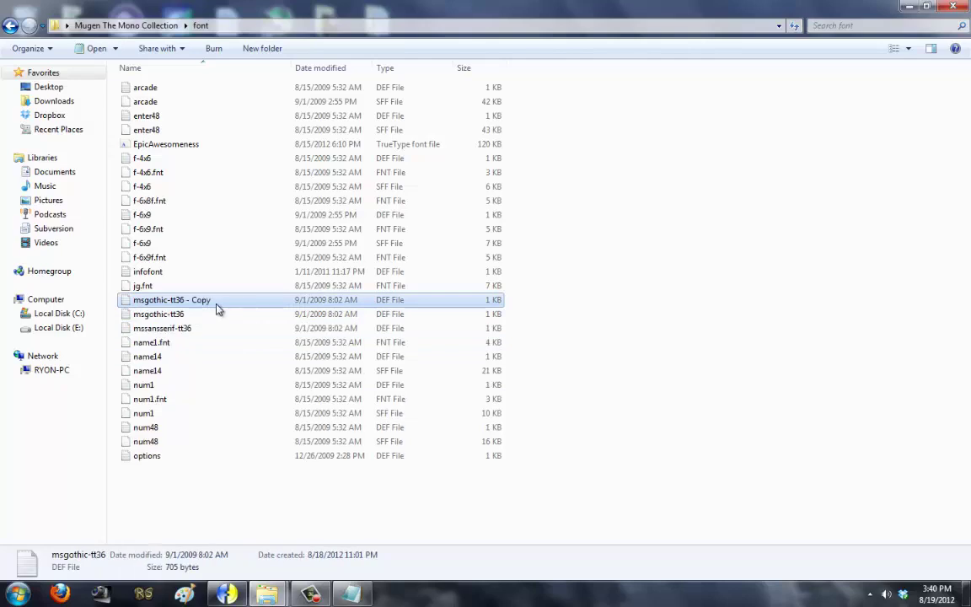
right_click(216, 308)
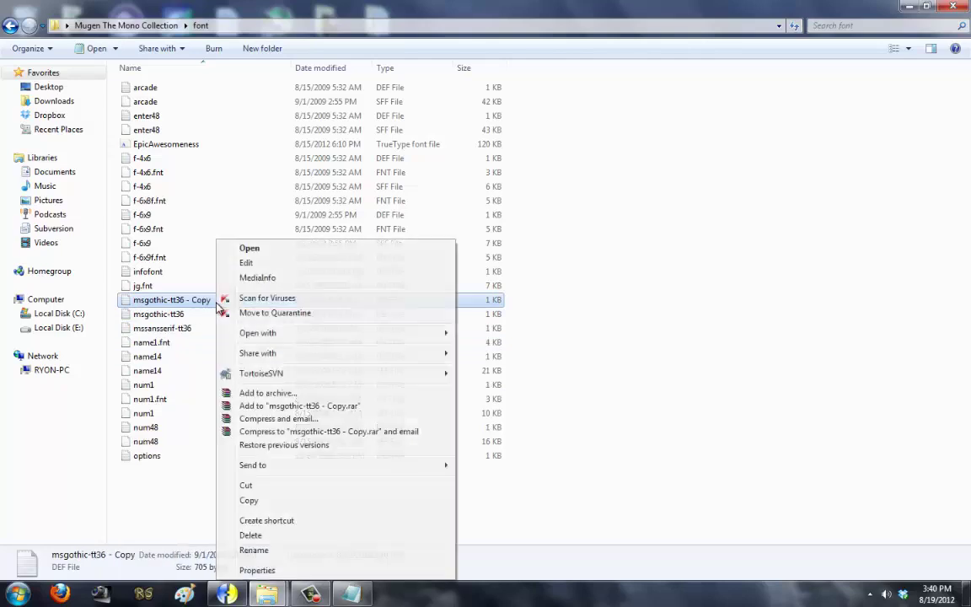
right_click(211, 144)
click(249, 467)
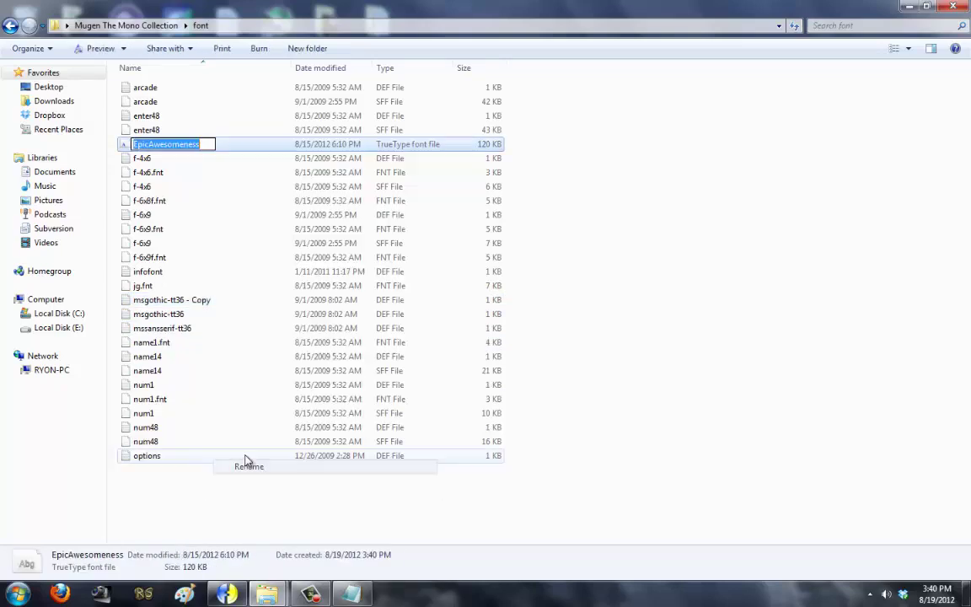
right_click(208, 303)
click(243, 549)
key(ctrl+v)
key(Return)
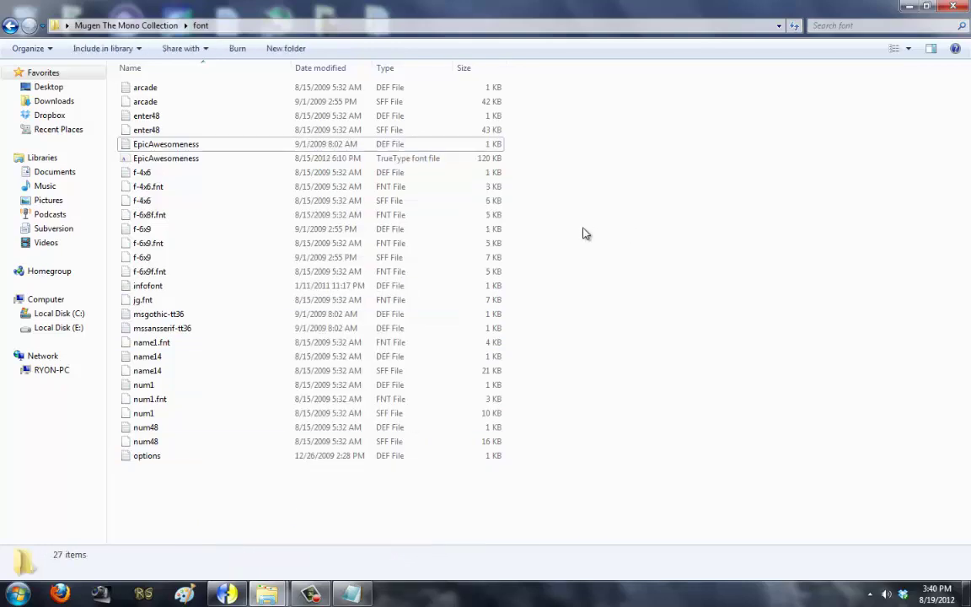
Step: Browse to C:\Windows\Fonts to check the 297 installed fonts, then close it
click(215, 159)
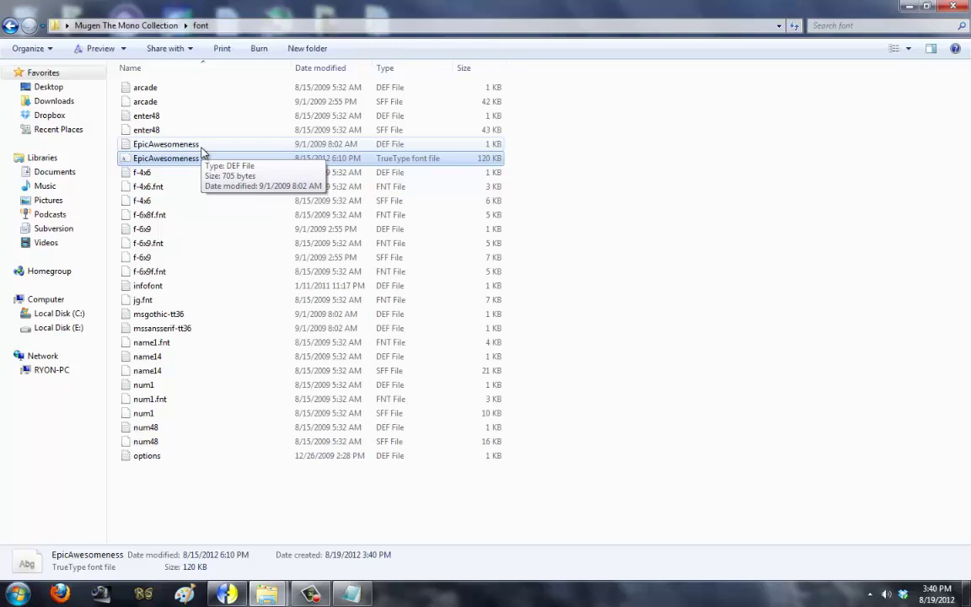
key(super)
click(211, 432)
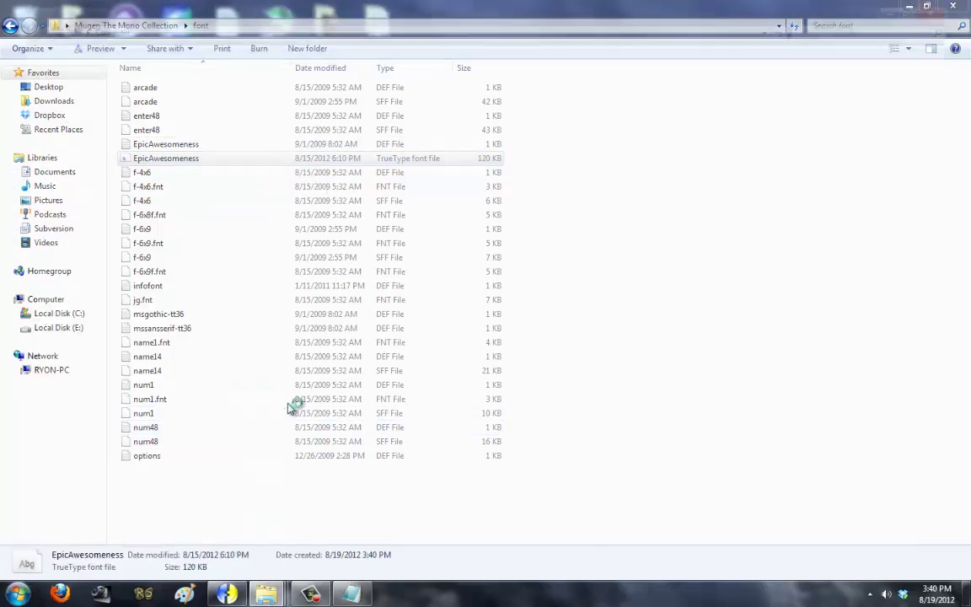
double_click(250, 102)
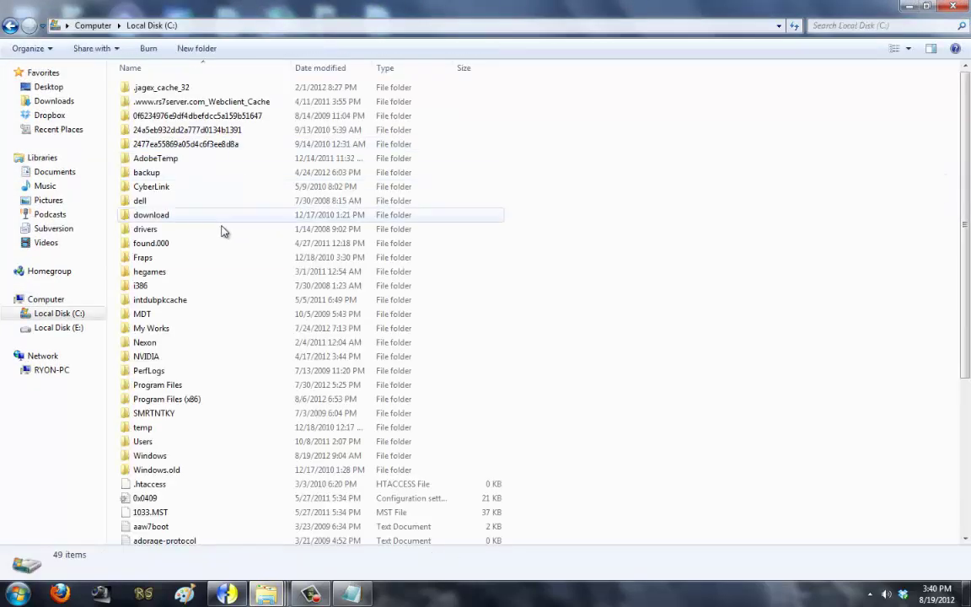
double_click(173, 459)
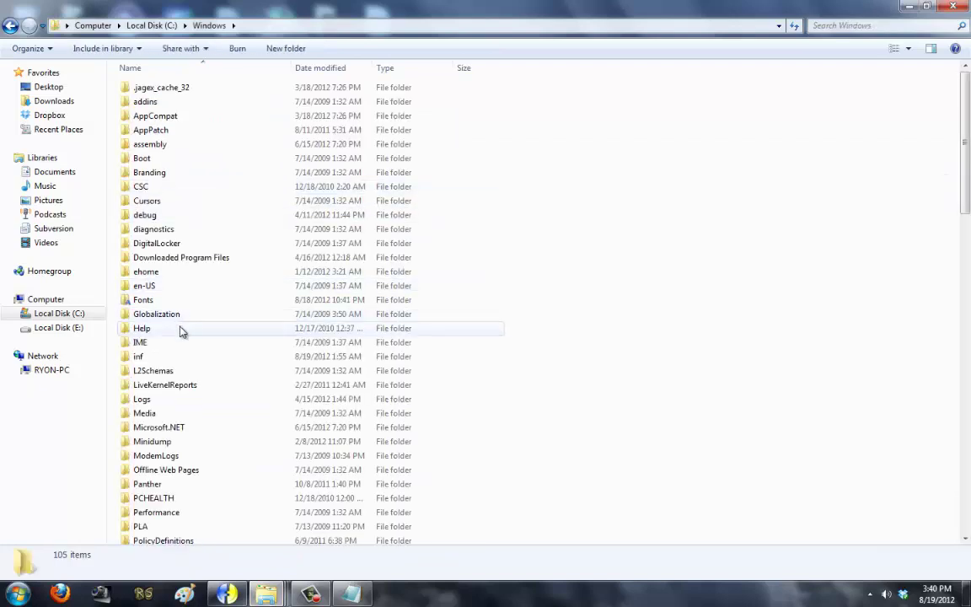
double_click(181, 302)
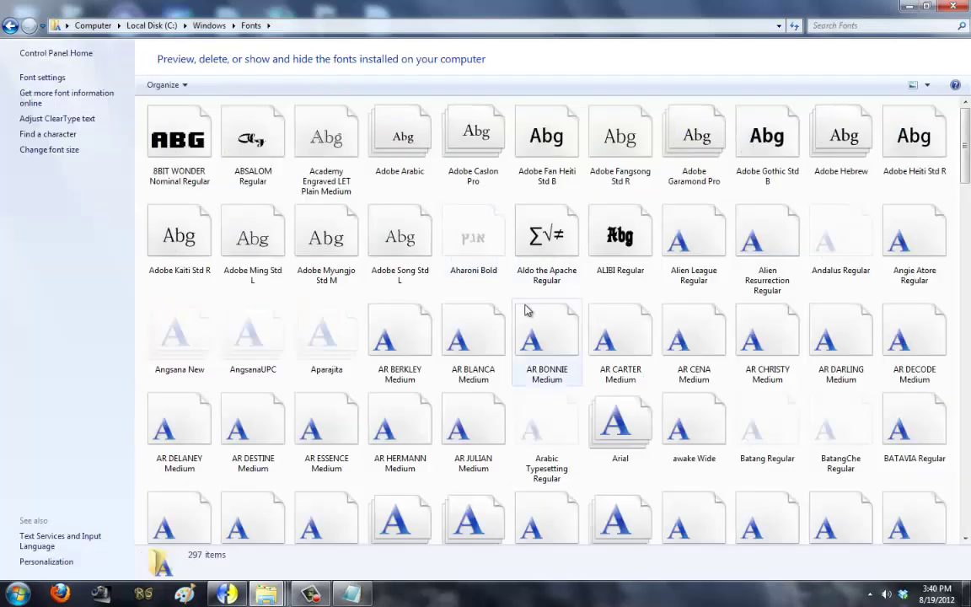
scroll(524, 310, down, 5)
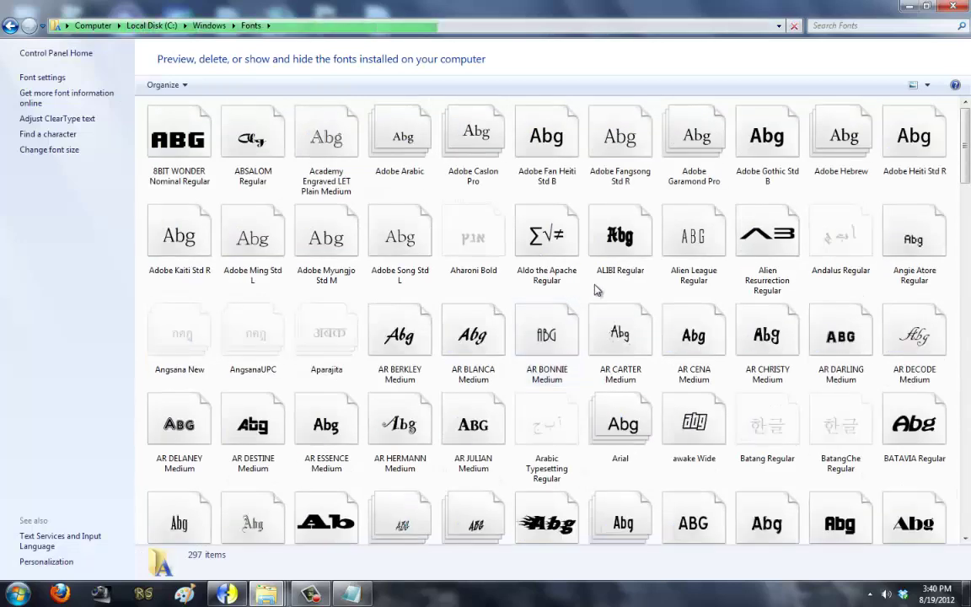
click(953, 6)
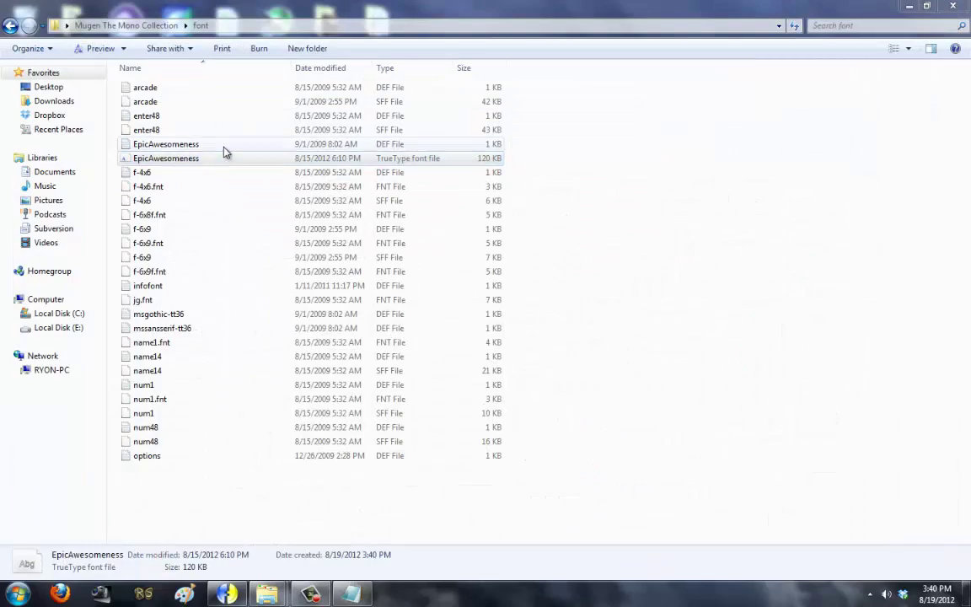
Step: Minimize system.def and open the EpicAwesomeness font definition in Notepad
click(351, 594)
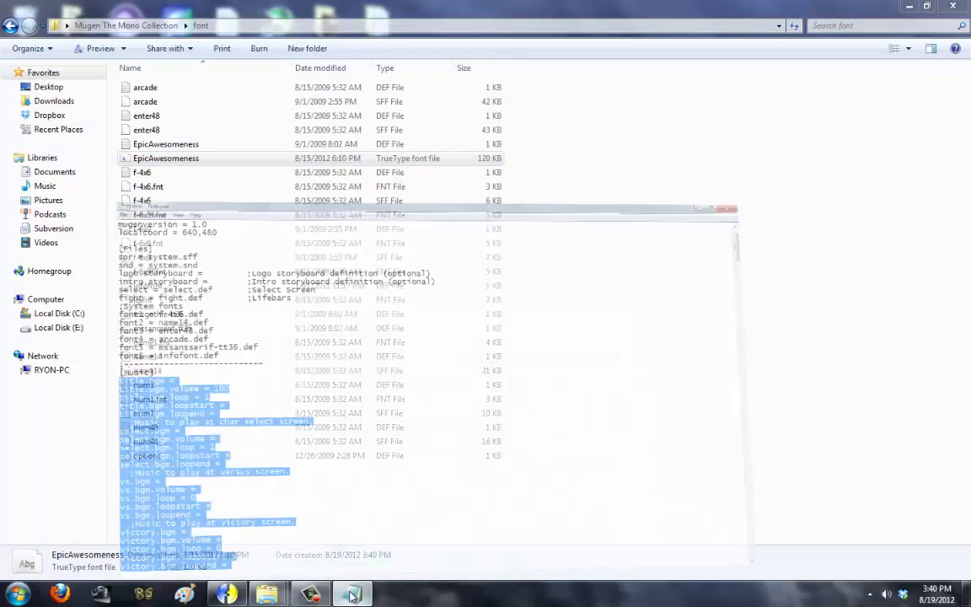
click(907, 6)
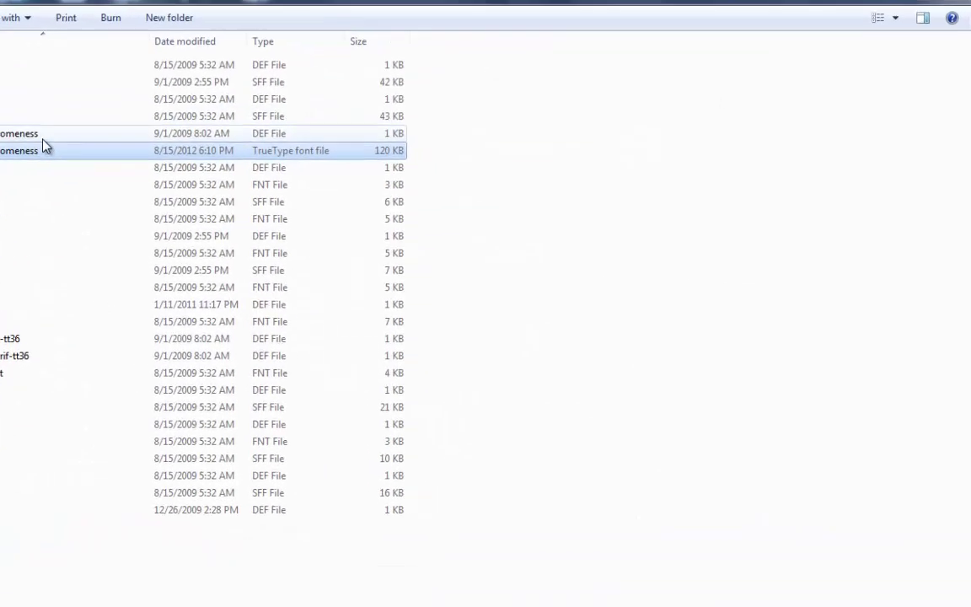
double_click(101, 142)
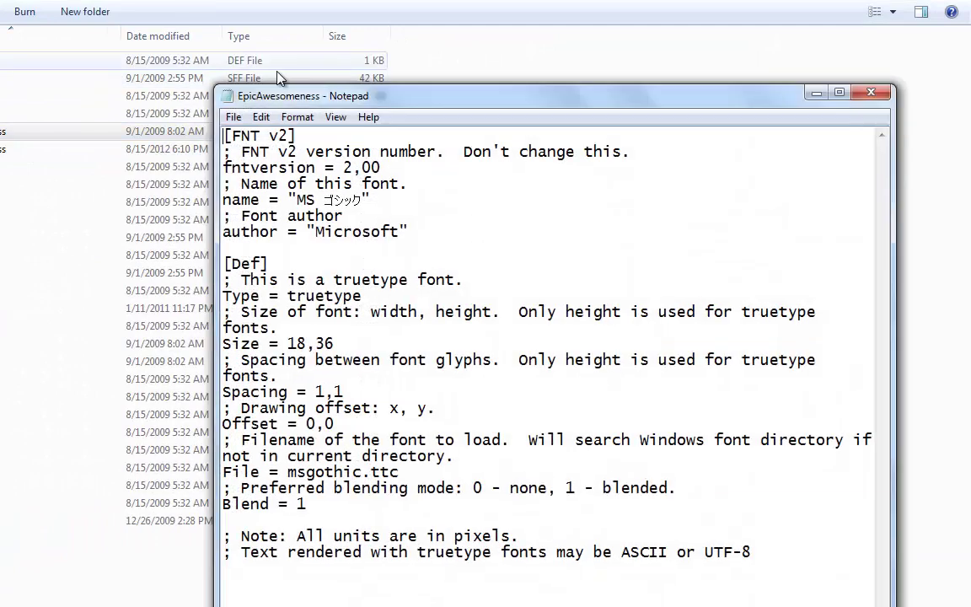
drag(308, 95, 464, 53)
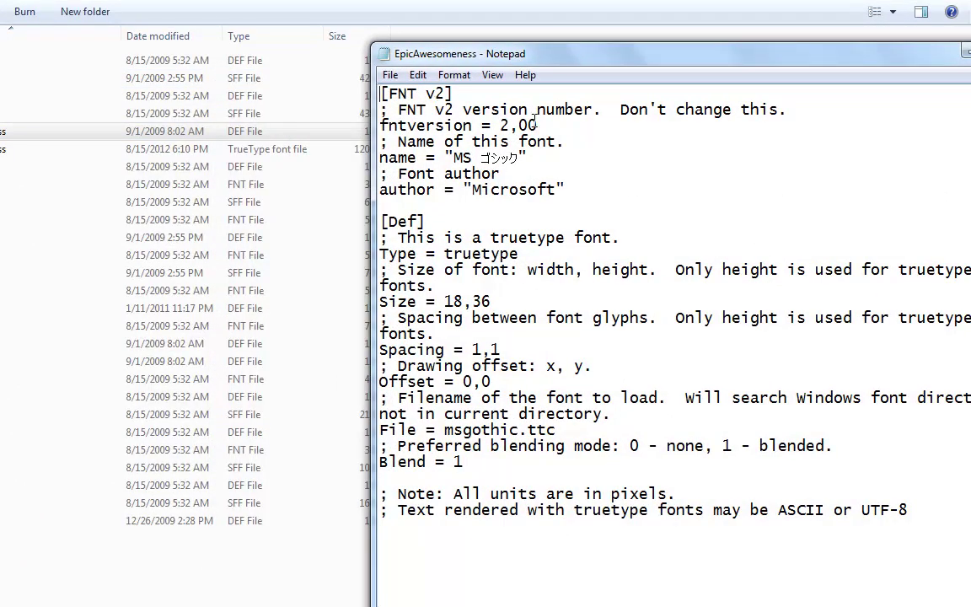
drag(526, 62, 465, 36)
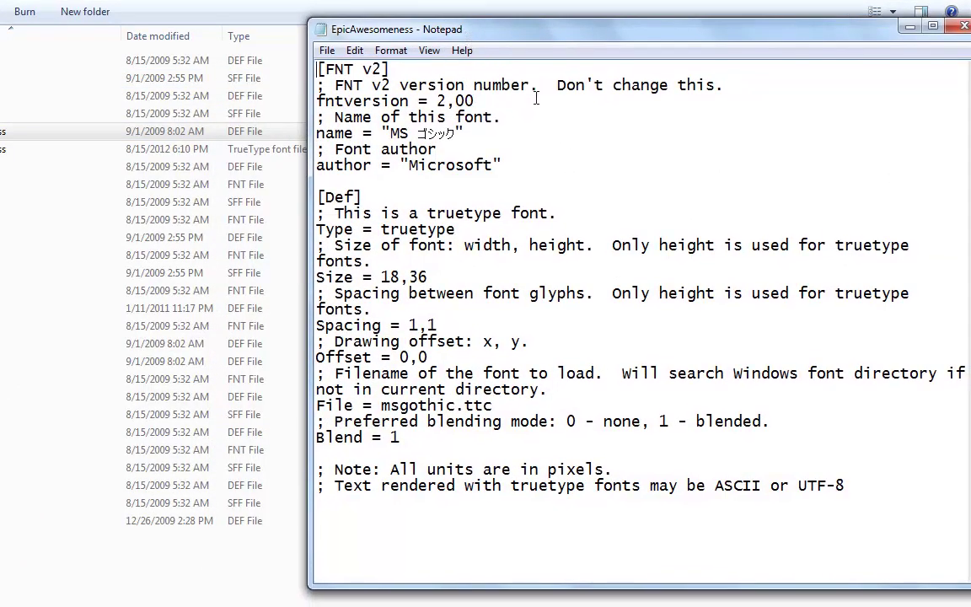
Step: Delete the version, font name and author comments and set the name to EpicAwesomeness
drag(742, 85, 185, 78)
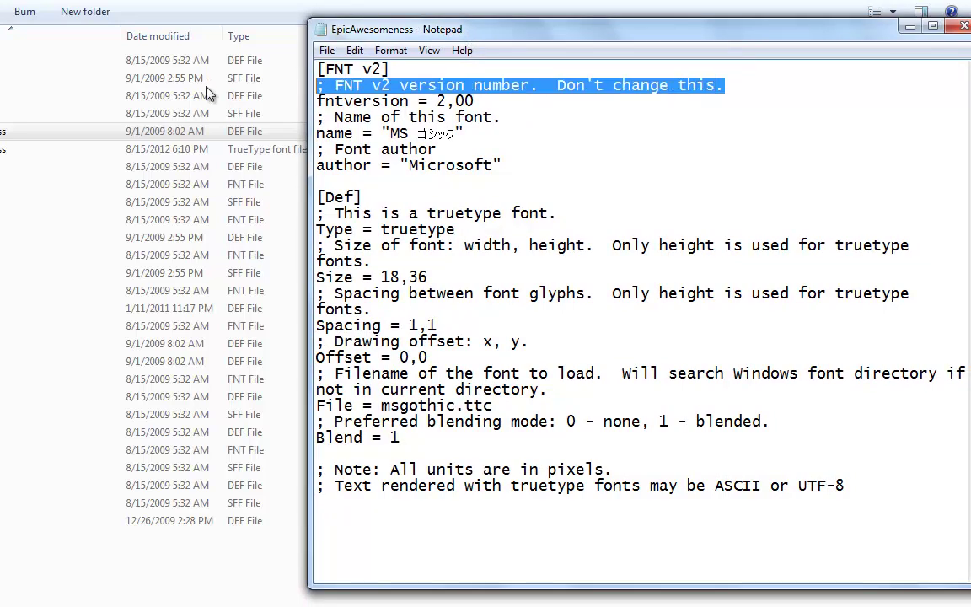
key(BackSpace)
key(BackSpace)
drag(514, 105, 278, 101)
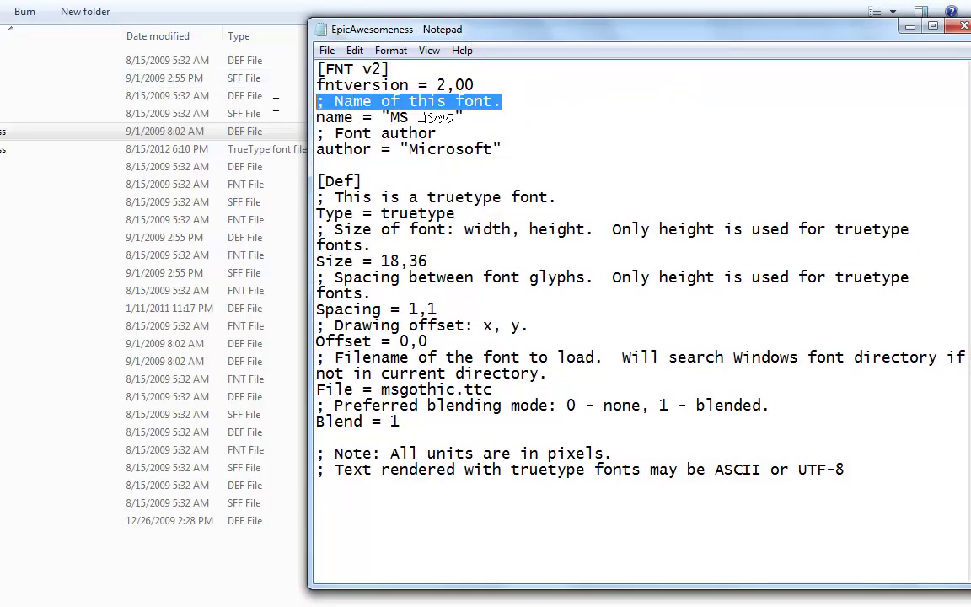
key(BackSpace)
key(BackSpace)
drag(391, 101, 308, 117)
text(EpicAwesomeness)
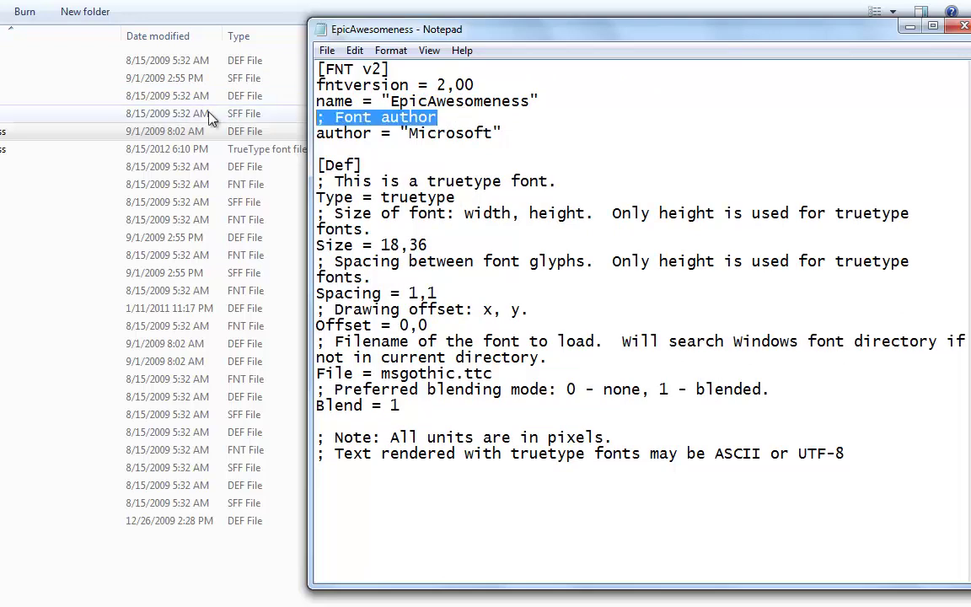
key(BackSpace)
key(BackSpace)
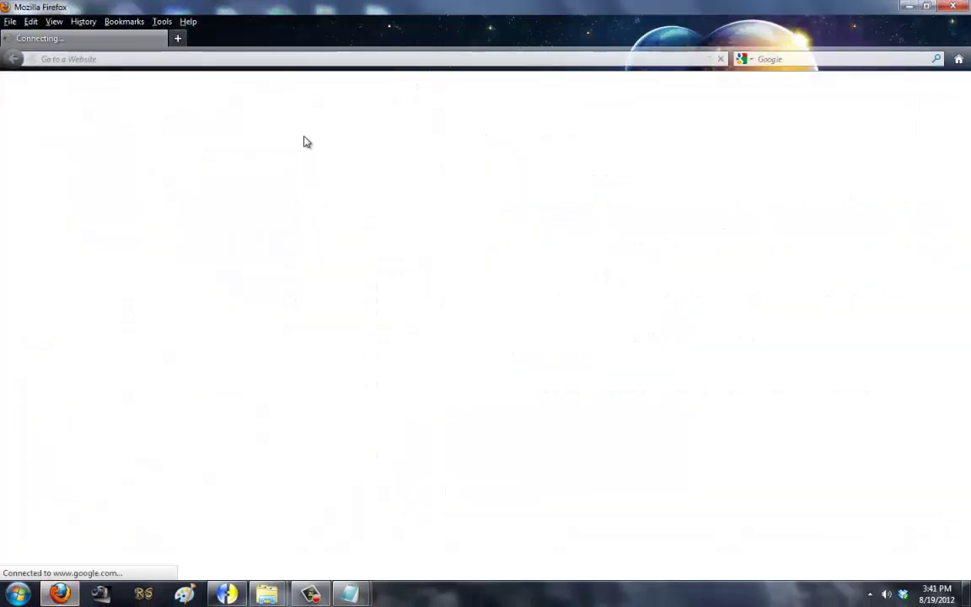
Step: Load dafont.com and open the full list of new fonts
click(306, 57)
text(dafont.com/)
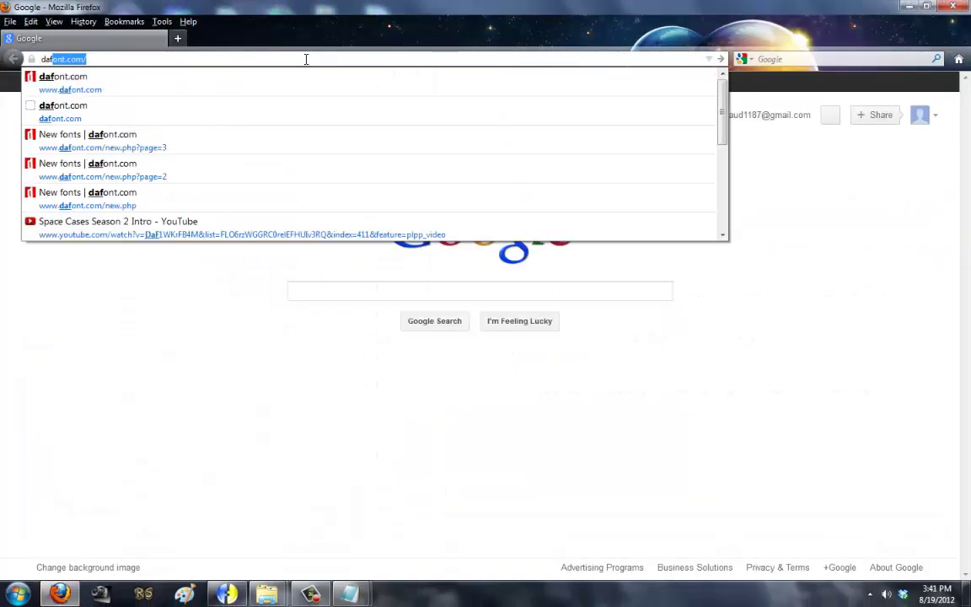
key(Return)
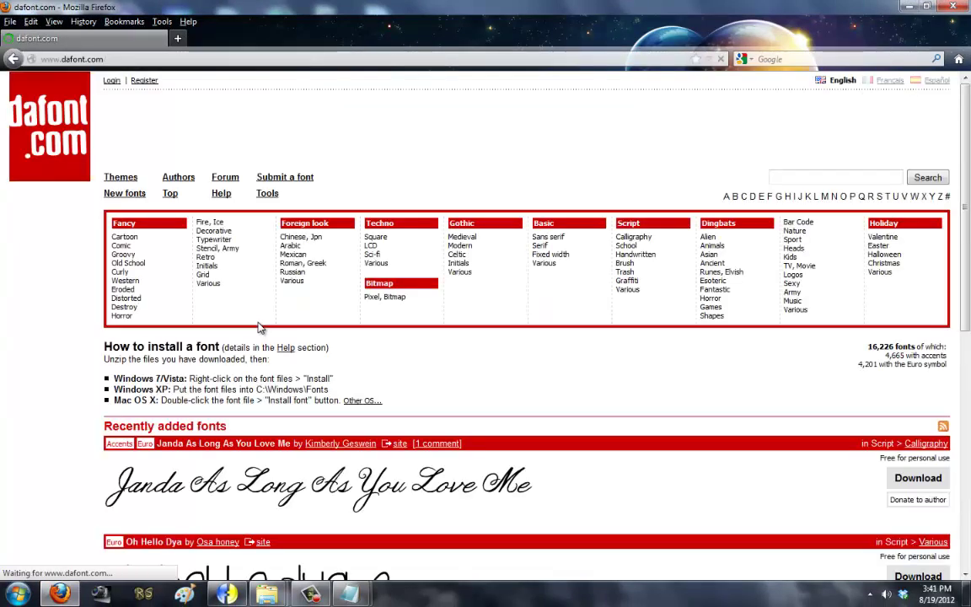
scroll(259, 327, down, 5)
scroll(253, 325, down, 3)
click(165, 292)
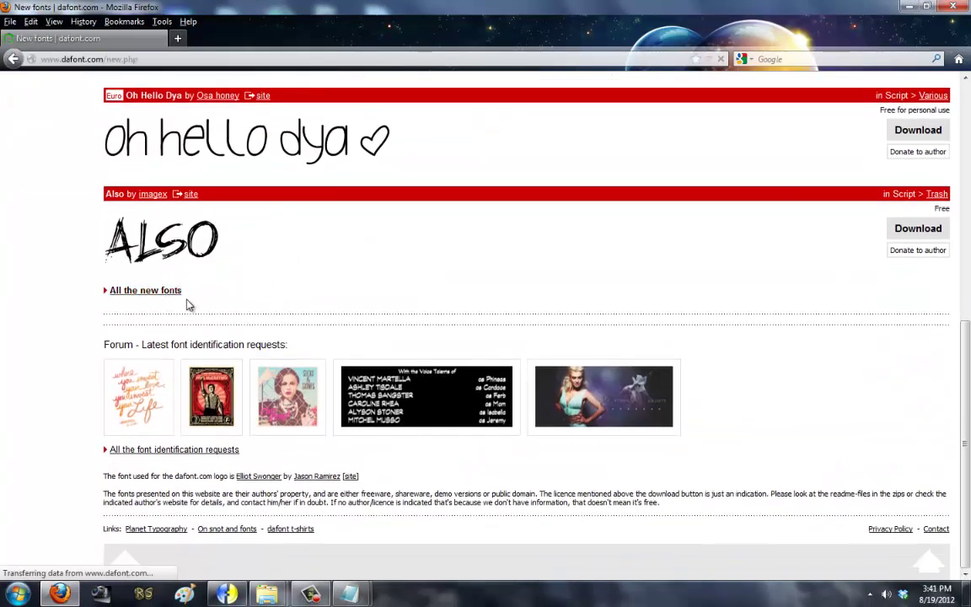
Step: Browse the new-fonts pages to page 4 and select the Epic Awesomeness author's name
click(136, 234)
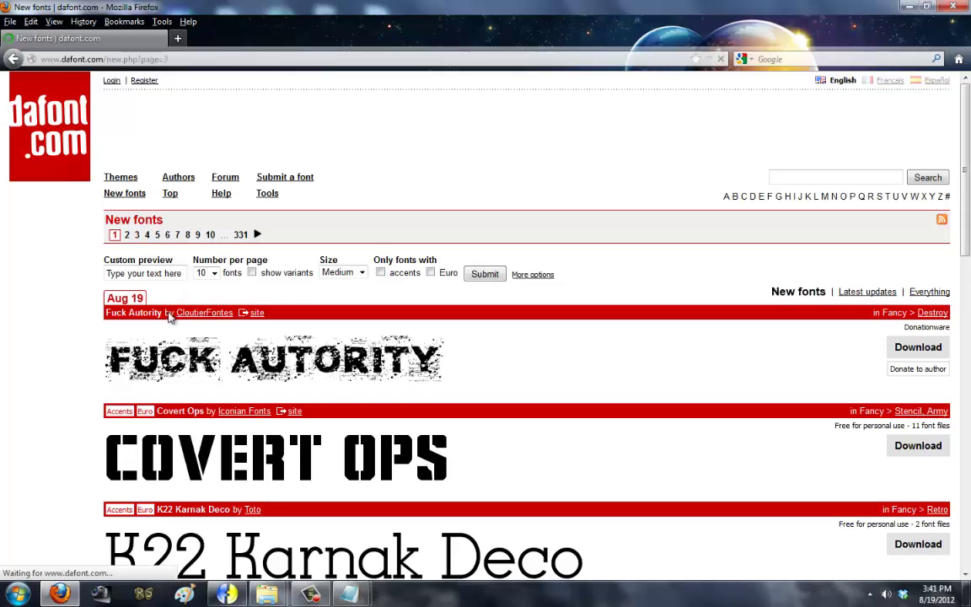
scroll(166, 337, down, 1)
scroll(166, 337, down, 15)
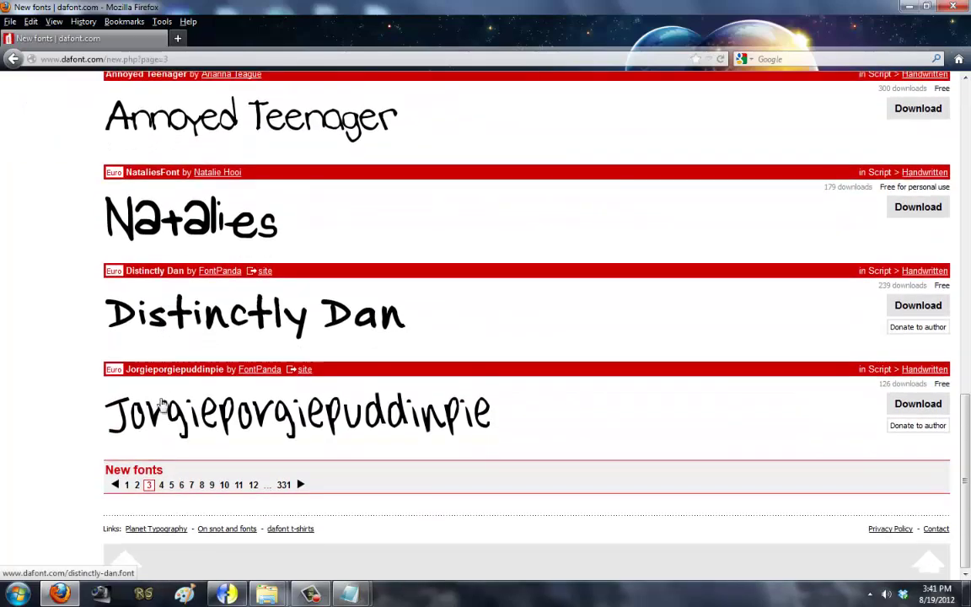
click(138, 494)
scroll(195, 455, down, 12)
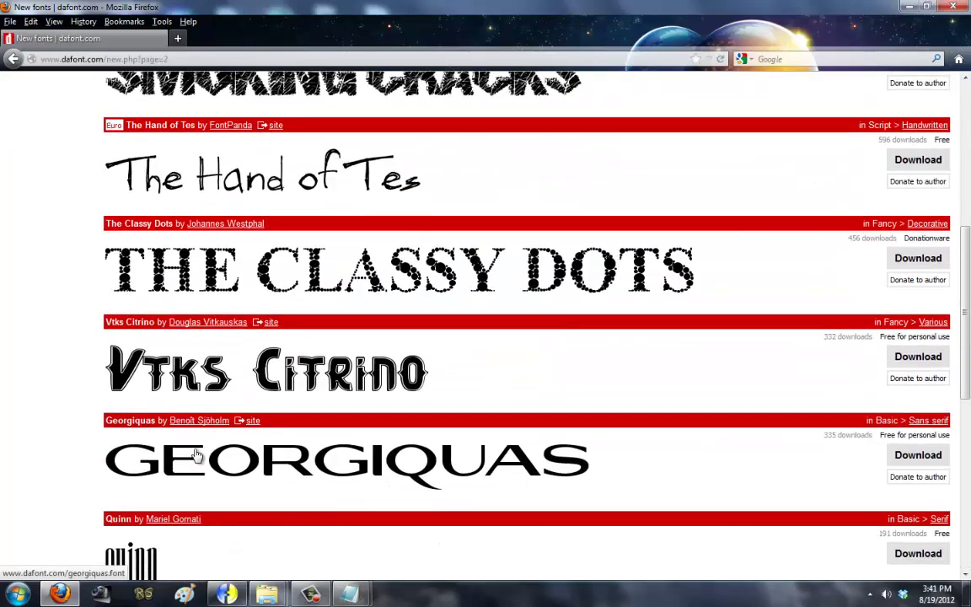
scroll(194, 455, down, 4)
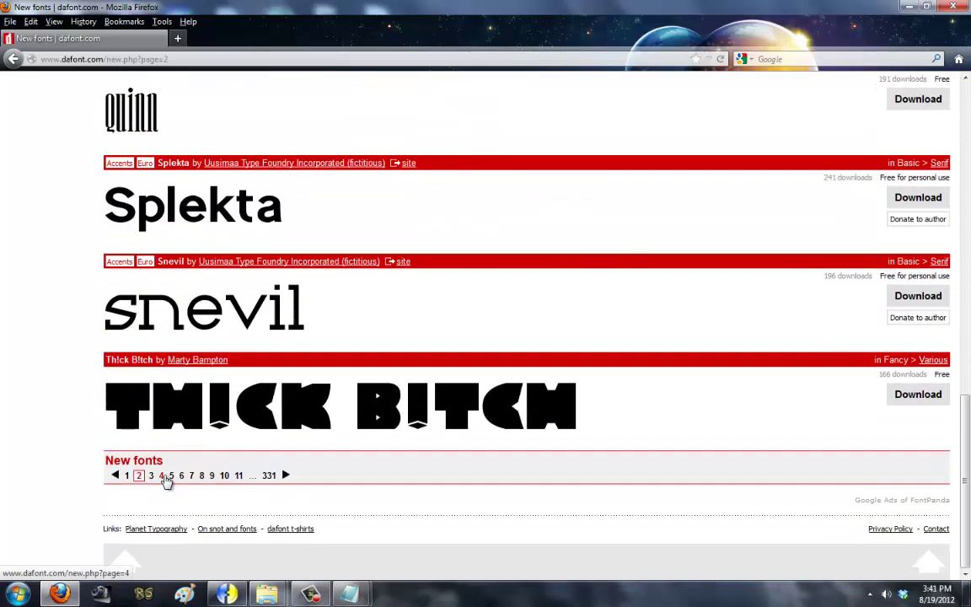
scroll(167, 477, up, 7)
scroll(167, 478, up, 6)
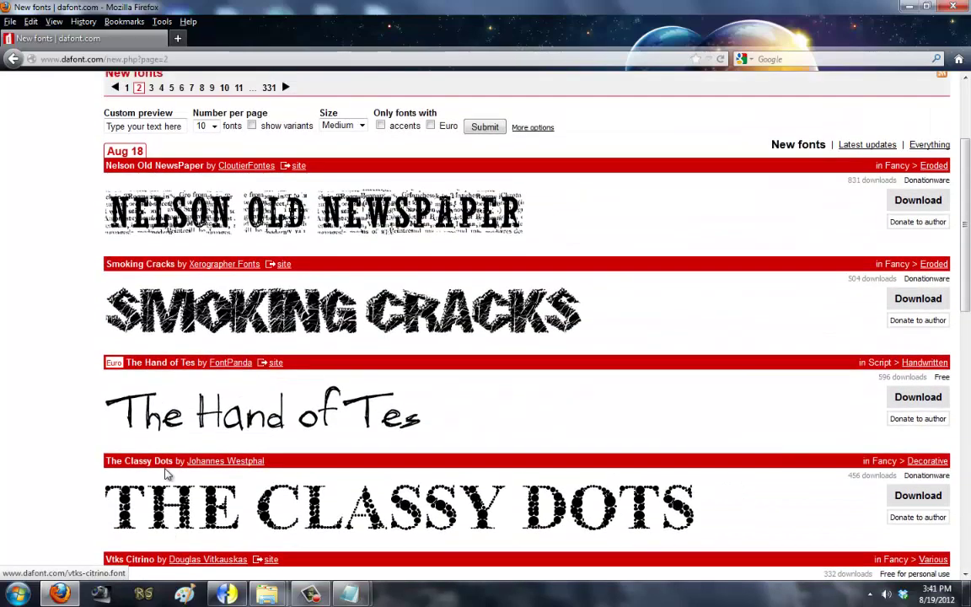
scroll(167, 477, down, 10)
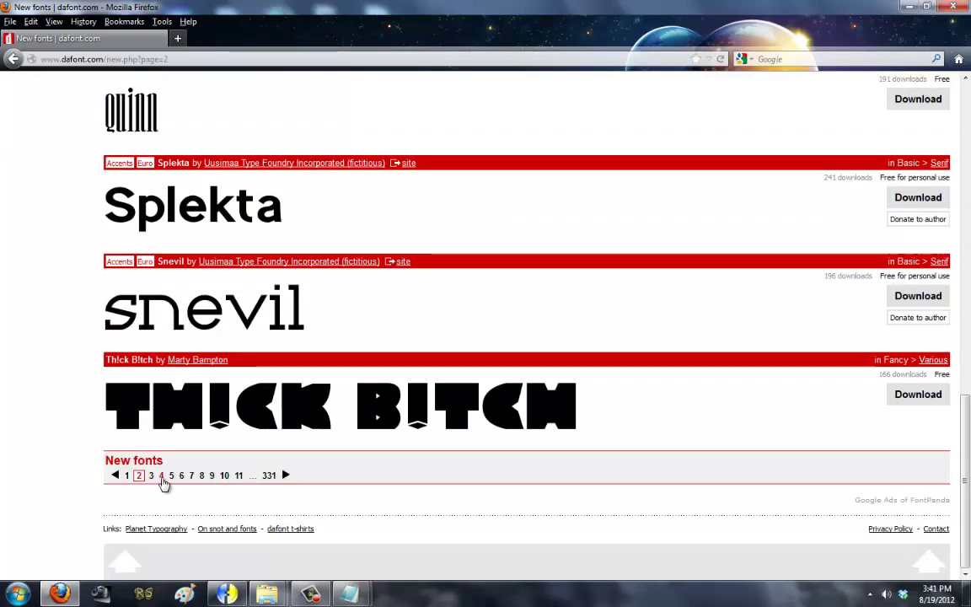
click(162, 477)
scroll(198, 426, down, 8)
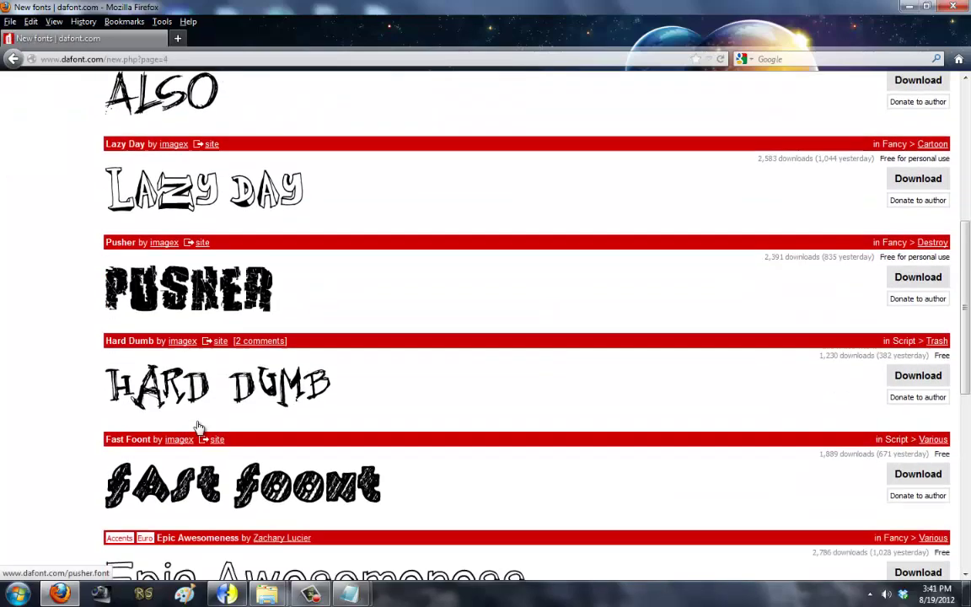
scroll(198, 426, down, 5)
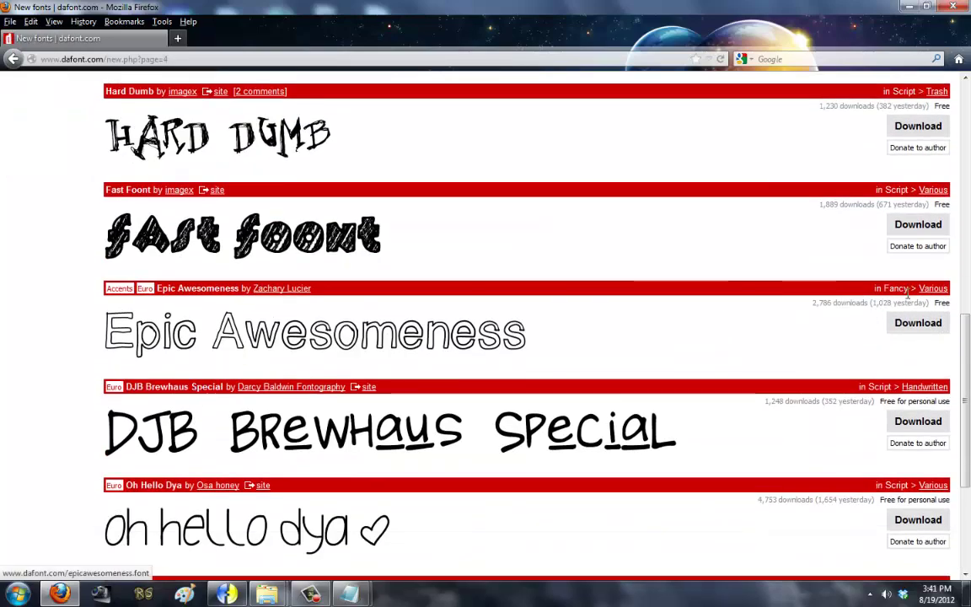
drag(314, 289, 256, 289)
key(ctrl+c)
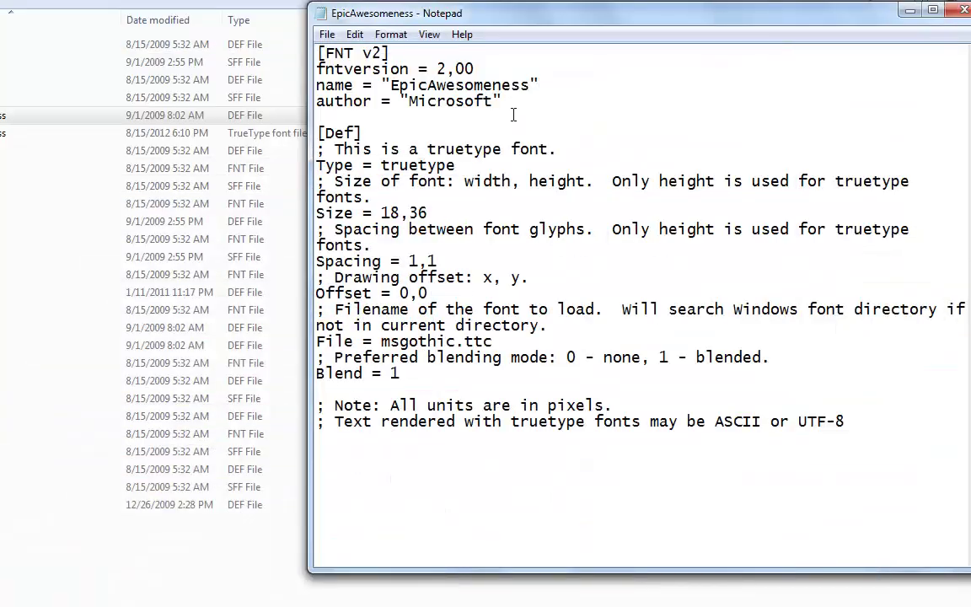
Step: Replace the 'Microsoft' author with the pasted font creator's name and delete the TrueType comment line
drag(500, 101, 408, 102)
key(ctrl+v)
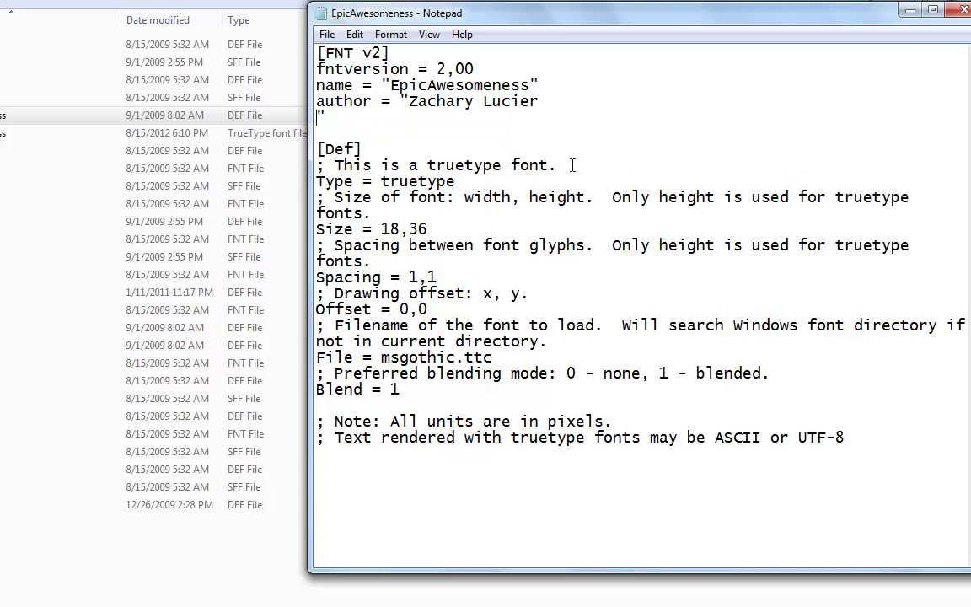
drag(572, 165, 278, 162)
key(BackSpace)
key(BackSpace)
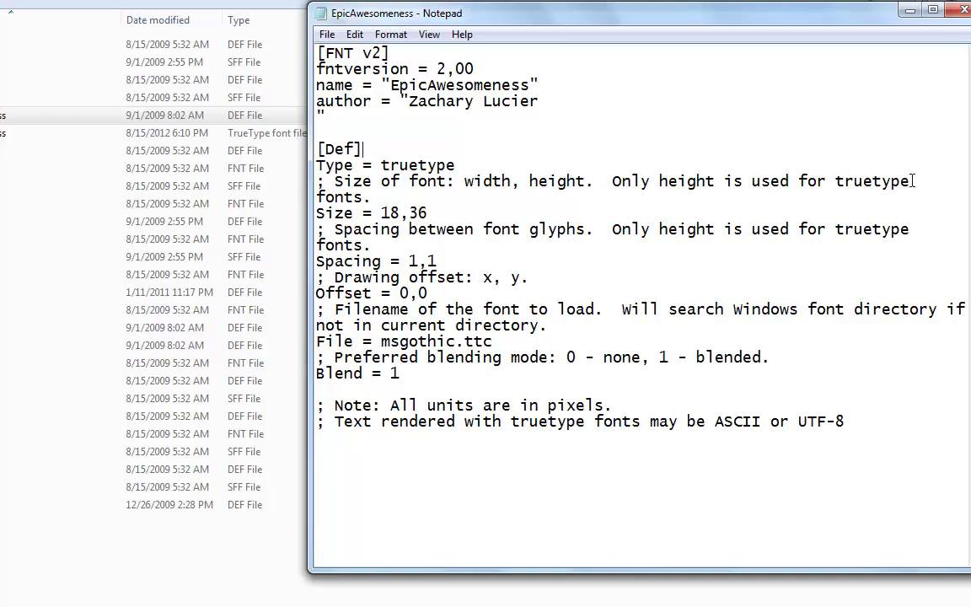
Step: Delete the font size, glyph spacing and drawing offset comment lines, keeping size 18 x 36
drag(384, 196, 296, 184)
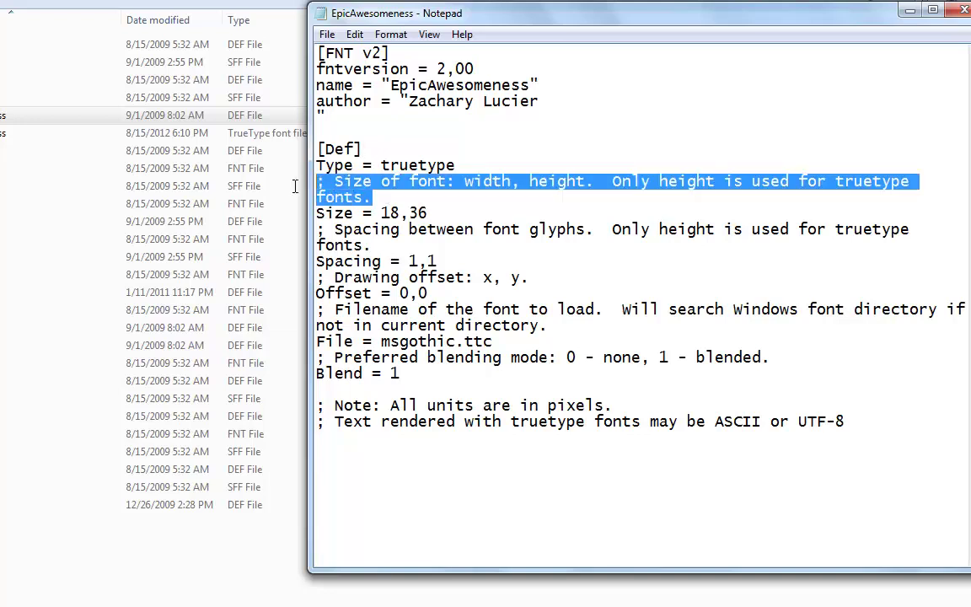
key(BackSpace)
key(BackSpace)
key(shift+End)
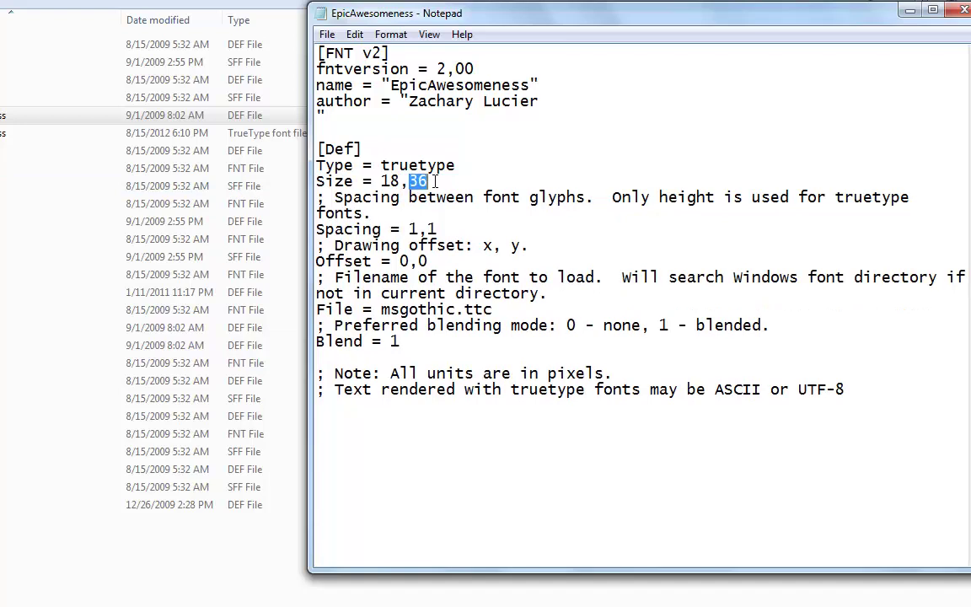
drag(380, 181, 431, 181)
drag(893, 201, 293, 201)
key(BackSpace)
key(BackSpace)
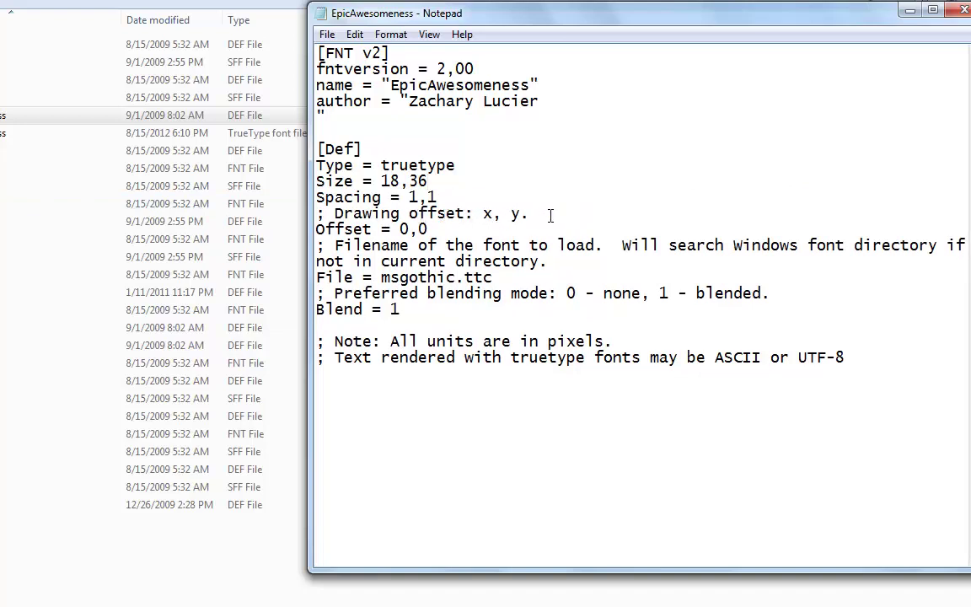
key(shift+Home)
key(BackSpace)
key(BackSpace)
drag(453, 12, 219, 12)
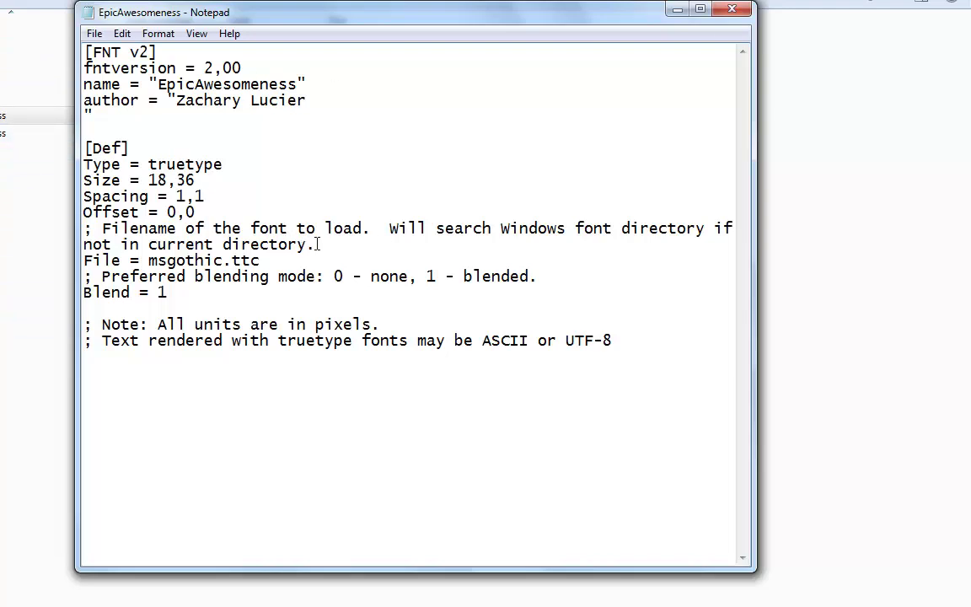
Step: Delete the font-file comment and replace msgothic with the EpicAwesomeness file name
drag(332, 243, 84, 228)
key(BackSpace)
key(BackSpace)
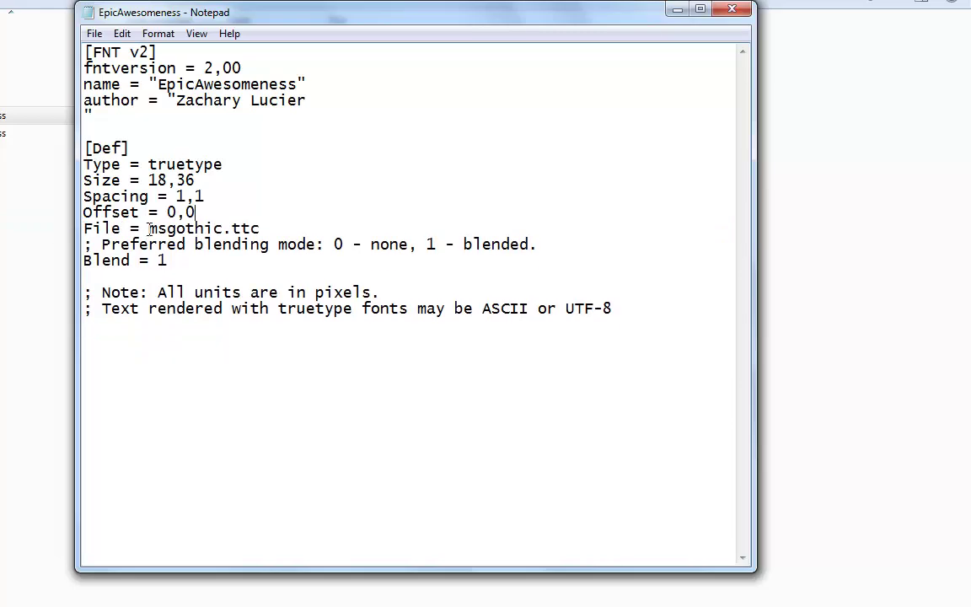
drag(149, 229, 225, 228)
text(Zachary Lucier)
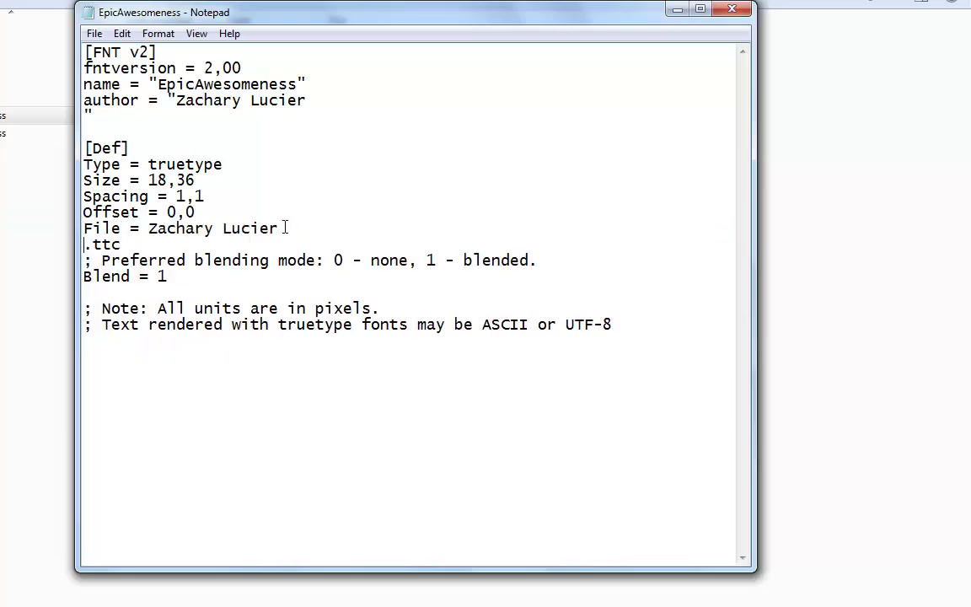
key(ctrl+z)
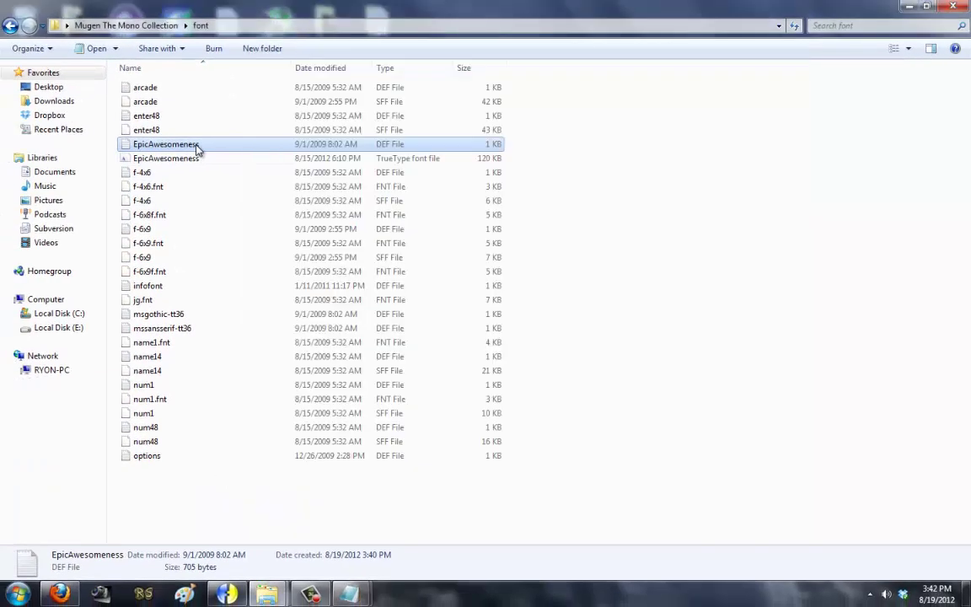
right_click(198, 149)
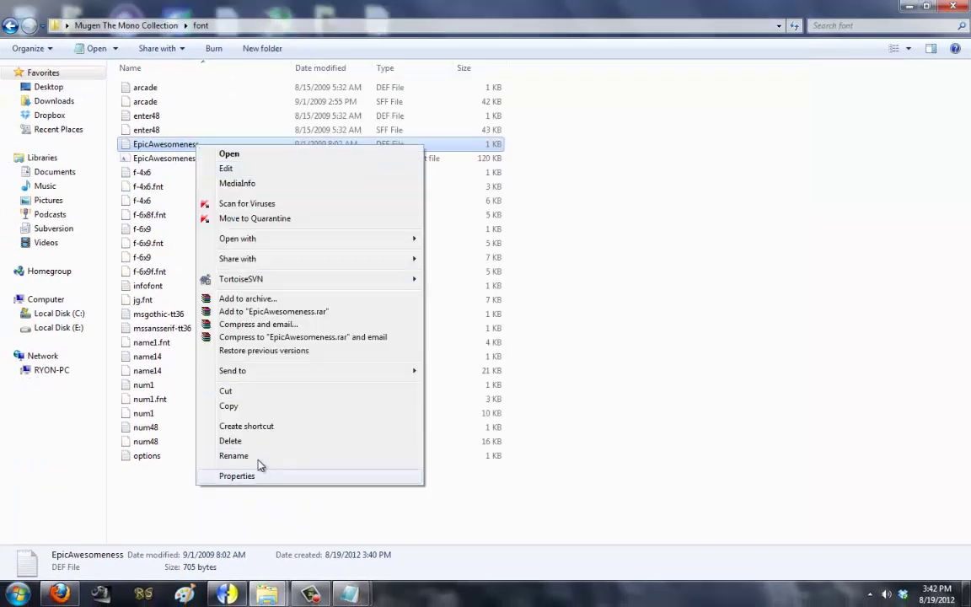
click(260, 455)
key(ctrl+c)
click(348, 594)
click(418, 433)
key(ctrl+v)
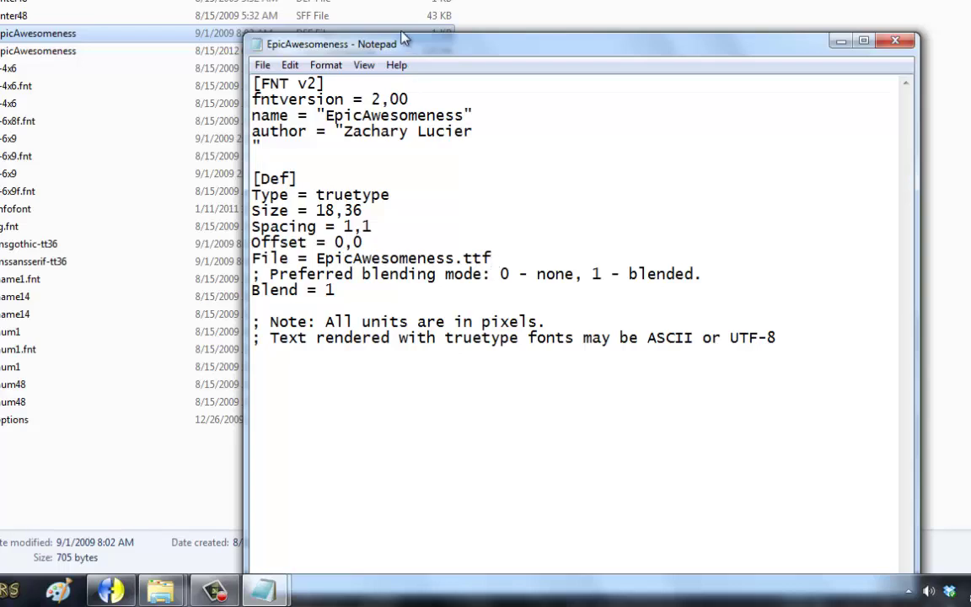
Step: Remove the blending-mode and trailing comment lines, joining the lone quote onto the author line
drag(367, 42, 288, 111)
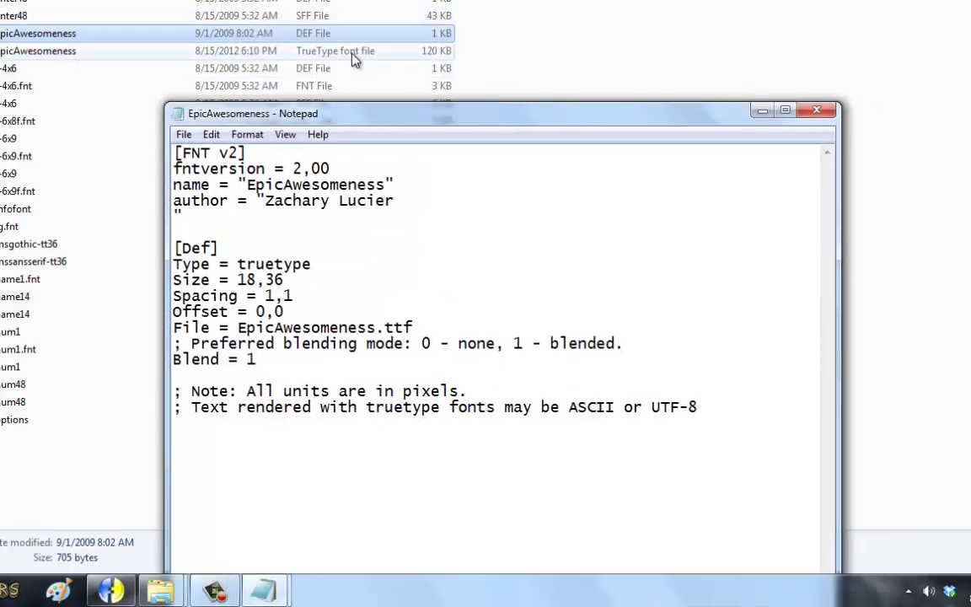
drag(370, 113, 371, 13)
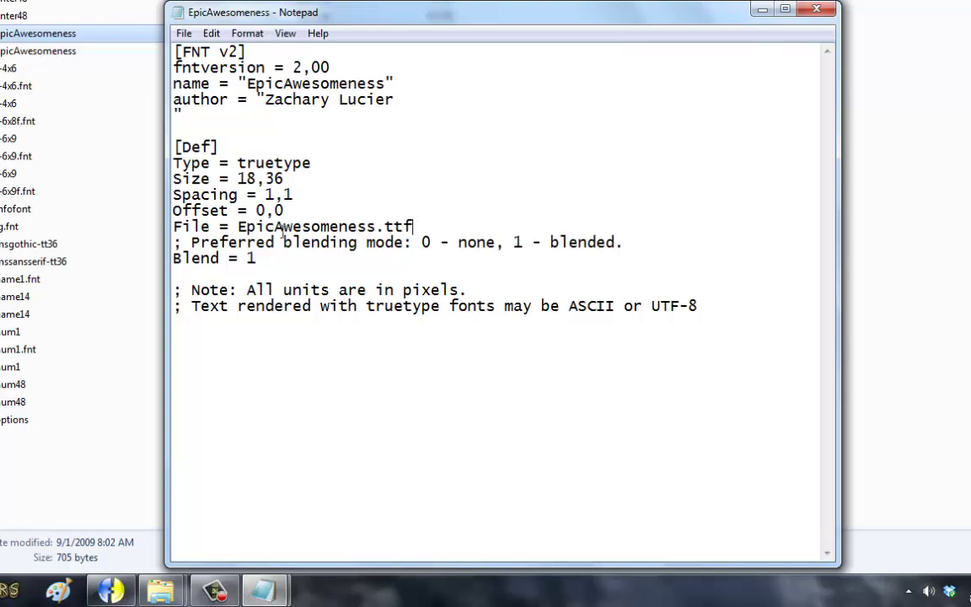
drag(192, 242, 443, 242)
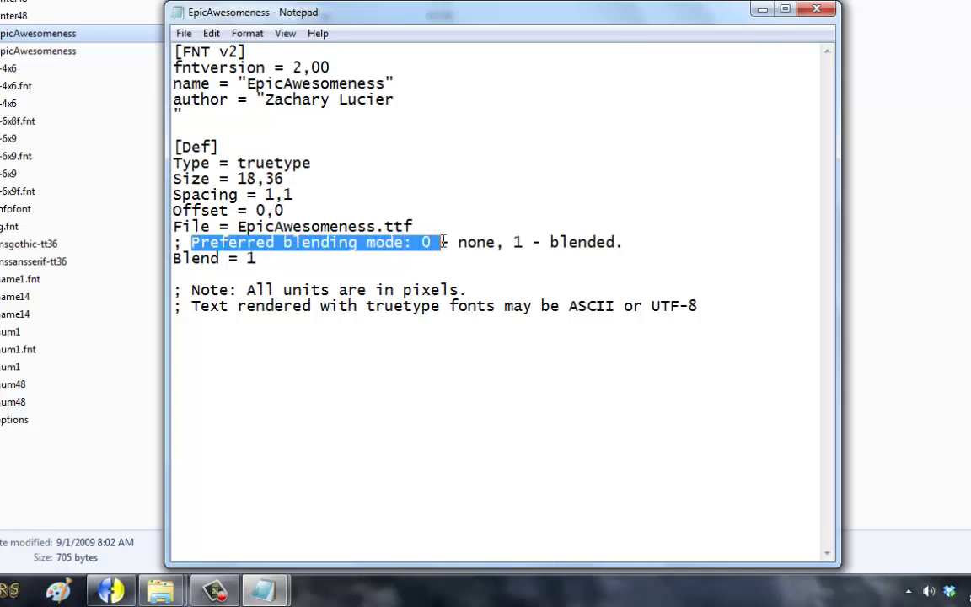
click(468, 244)
drag(639, 244, 173, 244)
key(BackSpace)
key(BackSpace)
click(285, 240)
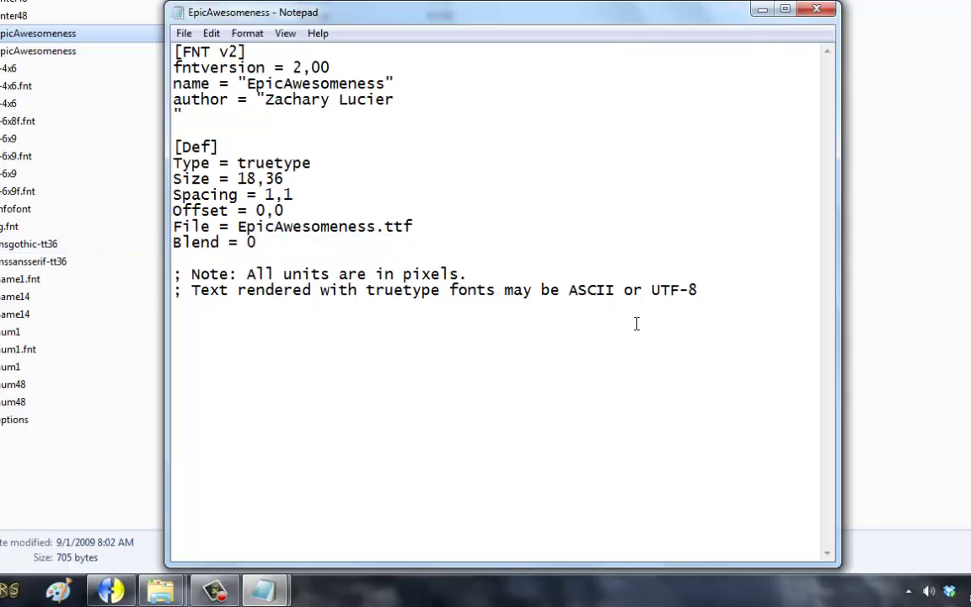
drag(701, 293, 153, 272)
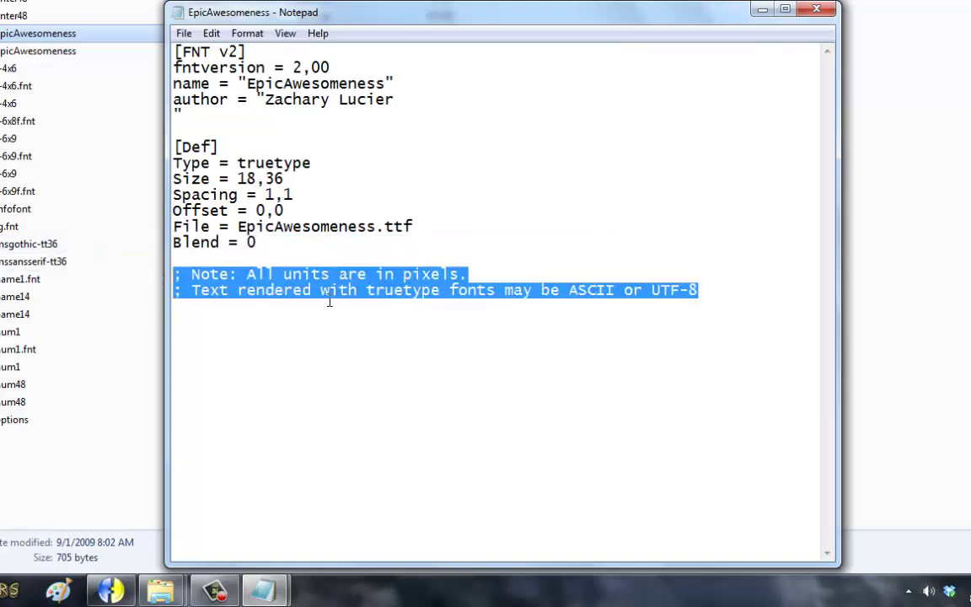
key(BackSpace)
key(BackSpace)
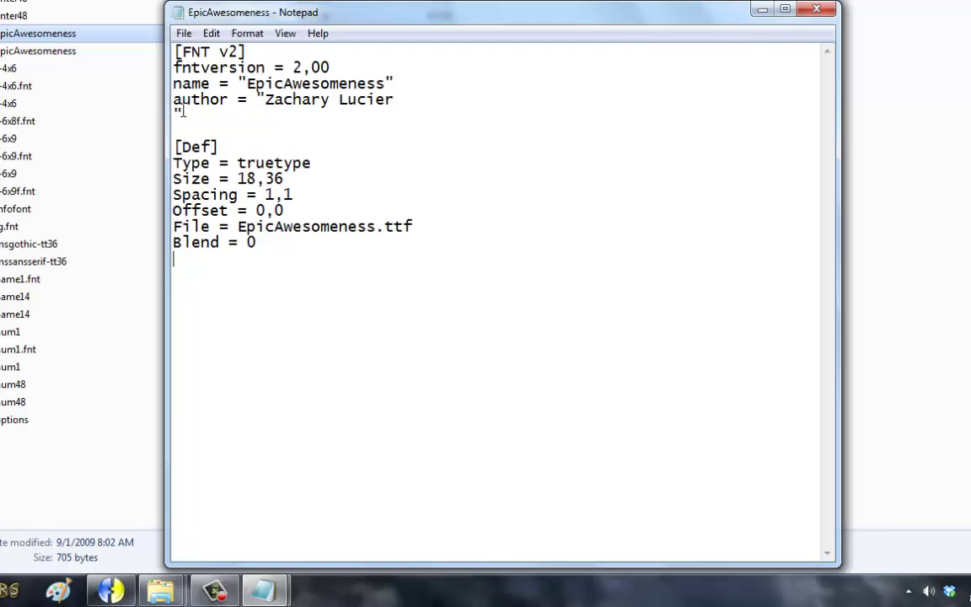
key(BackSpace)
Step: Save the EpicAwesomeness font definition and return to the font folder
click(183, 33)
click(201, 89)
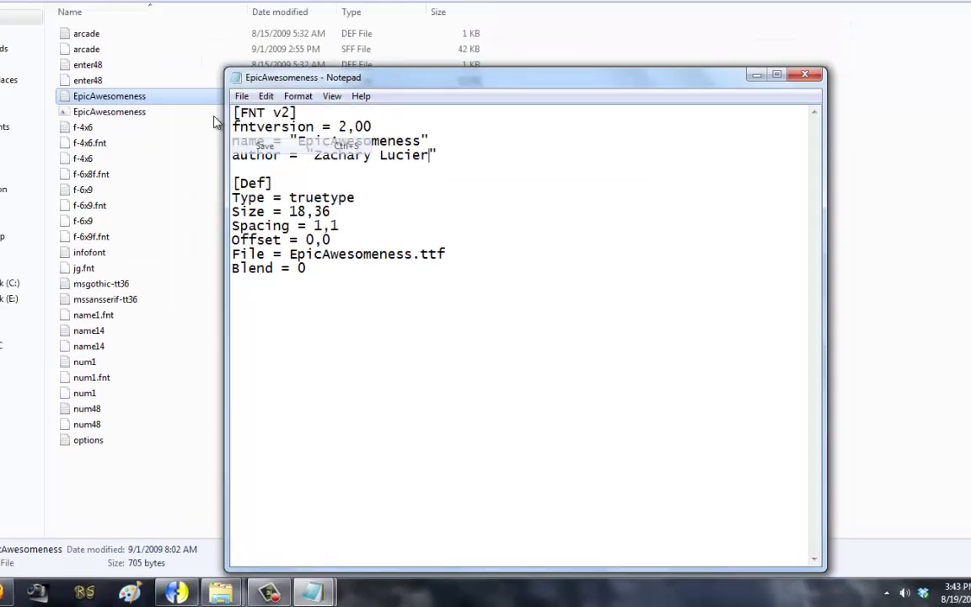
click(97, 37)
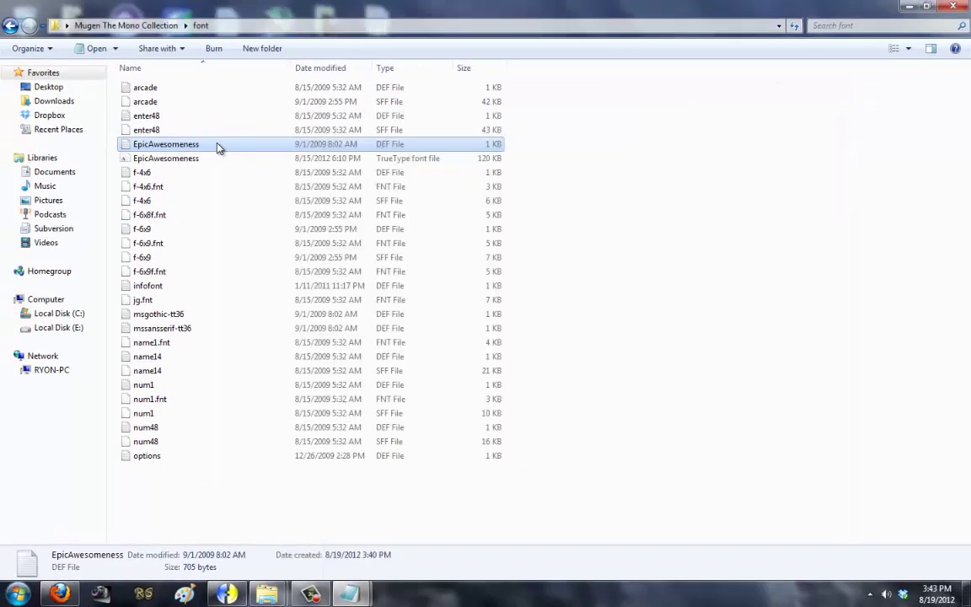
right_click(217, 148)
Step: Copy the EpicAwesomeness.def file name and bring system.def forward
click(251, 459)
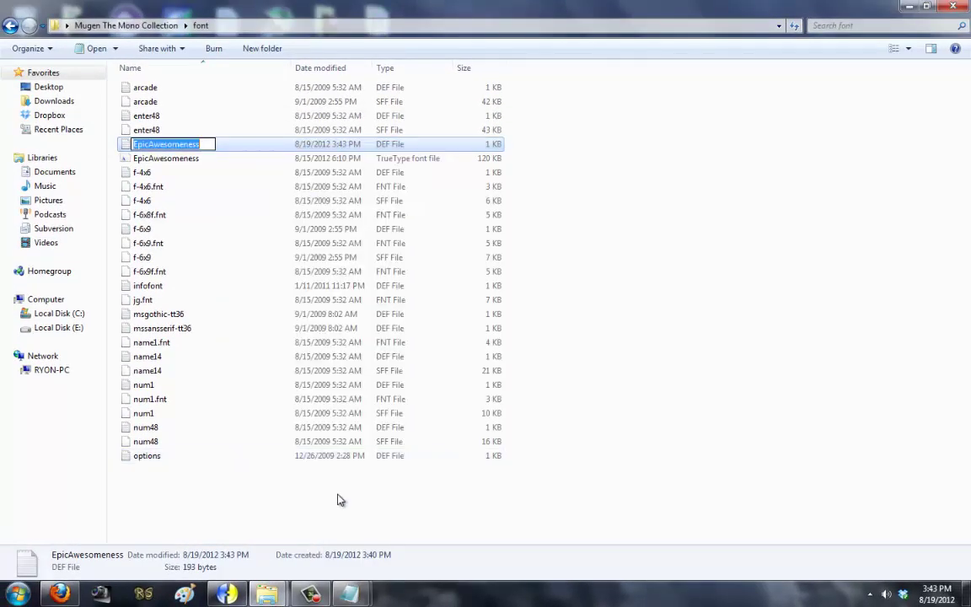
click(342, 535)
click(357, 588)
click(271, 520)
Step: Add 'font7 = EpicAwesomeness.def' below the font6 line and save system.def
scroll(325, 331, up, 2)
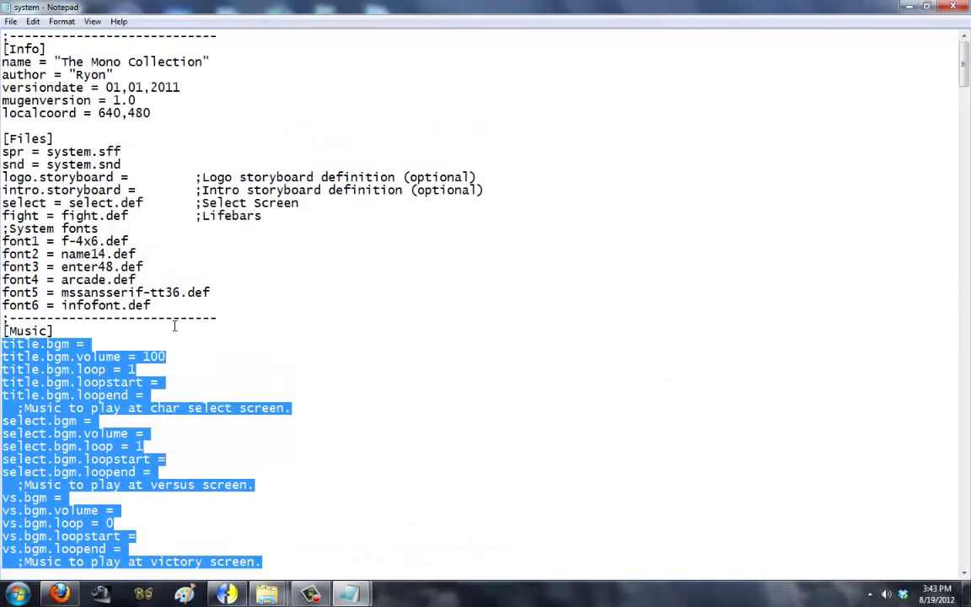
click(188, 309)
key(Return)
text(f)
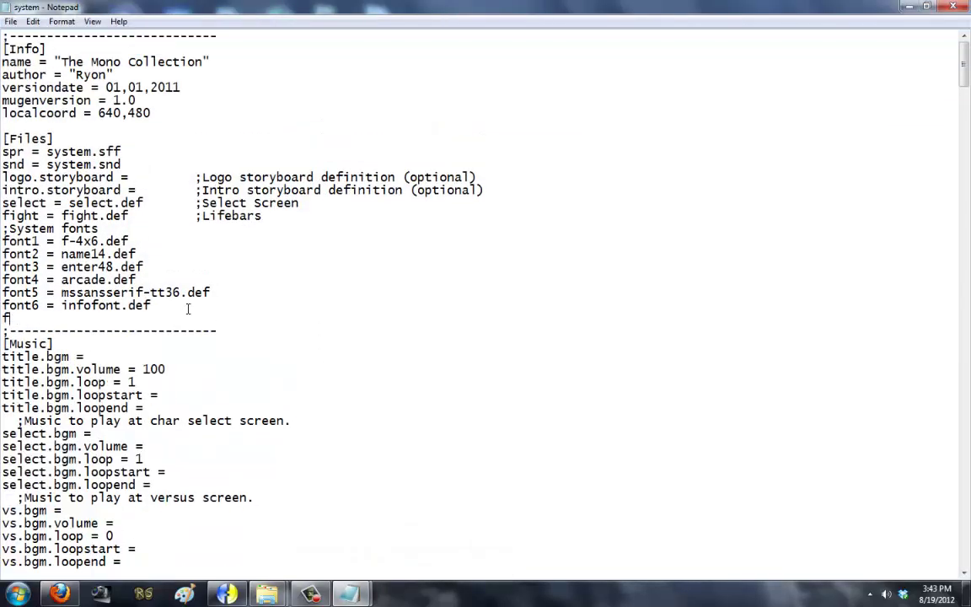
text(ont7 = EpicAwesomeness)
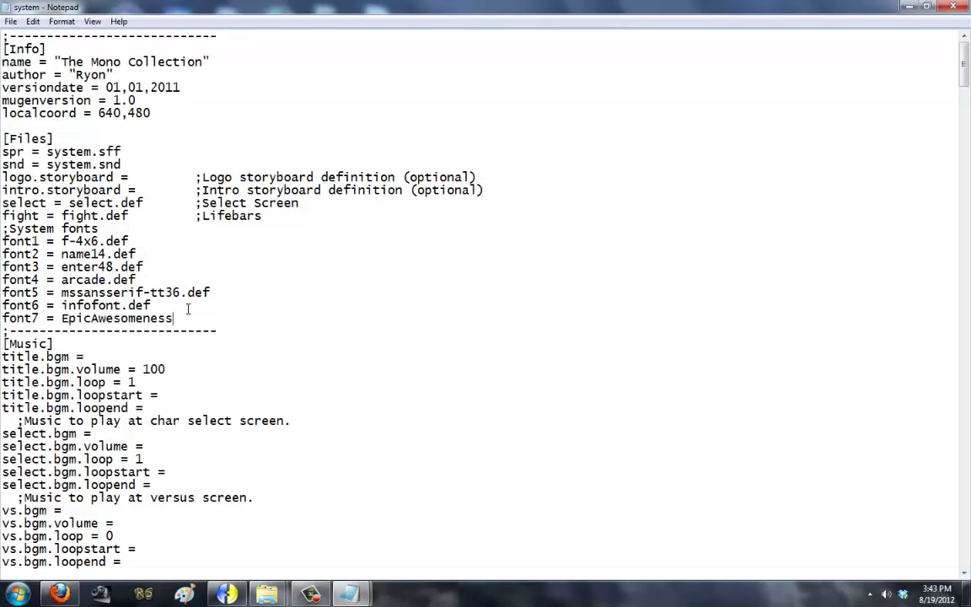
text(.def)
click(10, 22)
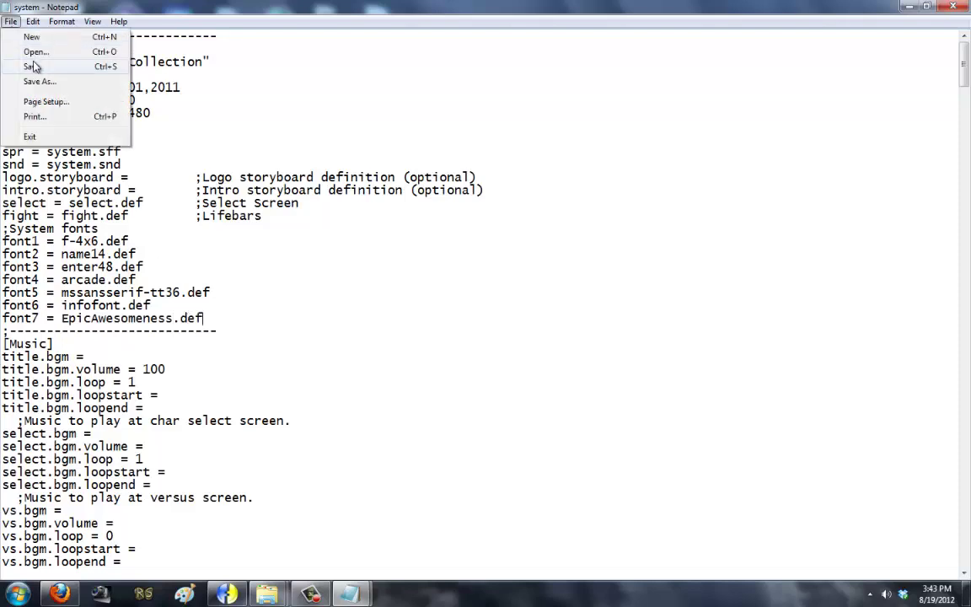
click(37, 65)
mouse_move(268, 590)
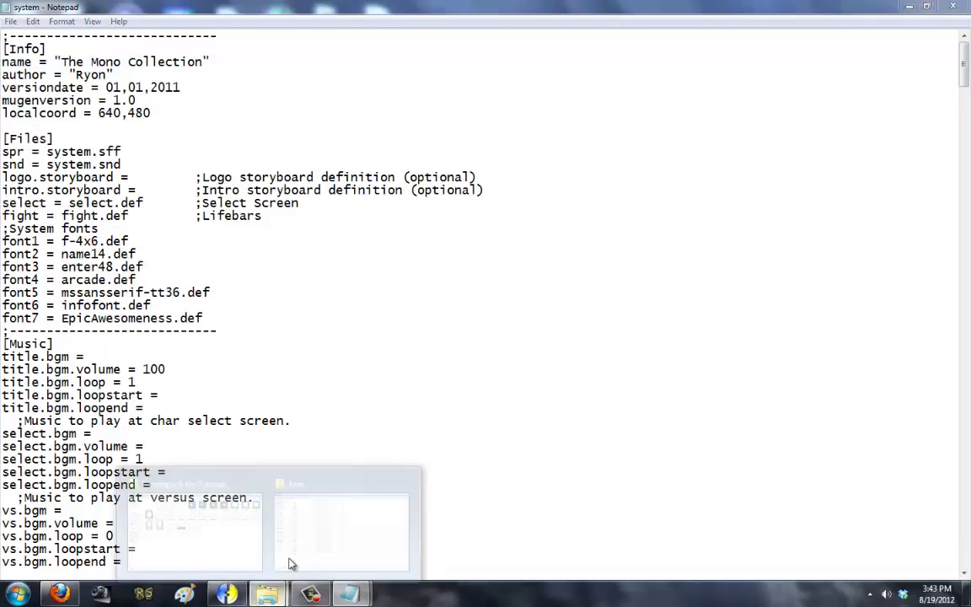
click(277, 473)
Step: Go up to Mugen The Mono Collection, launch mugen, then return to system.def
click(164, 243)
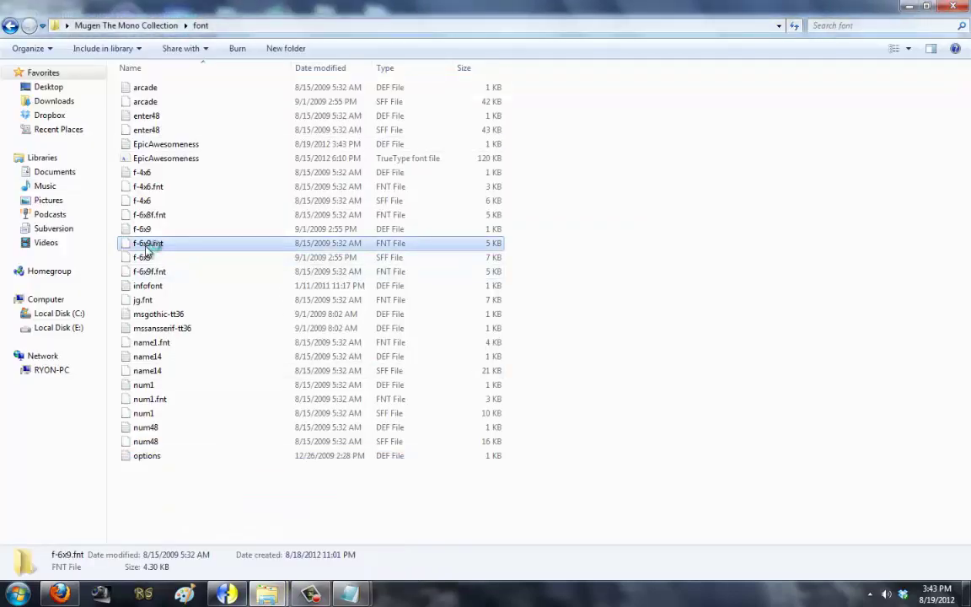
click(396, 145)
click(10, 25)
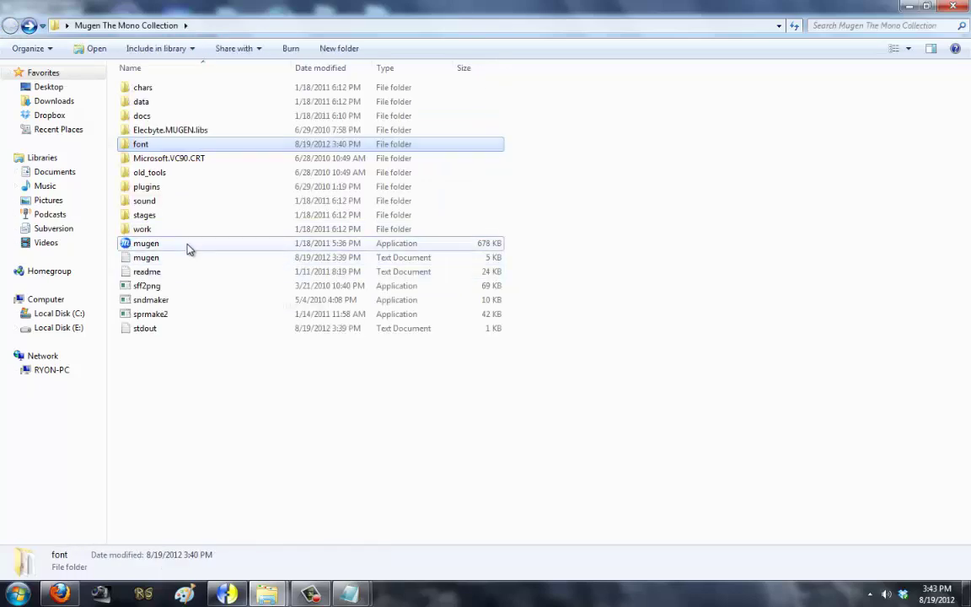
double_click(189, 245)
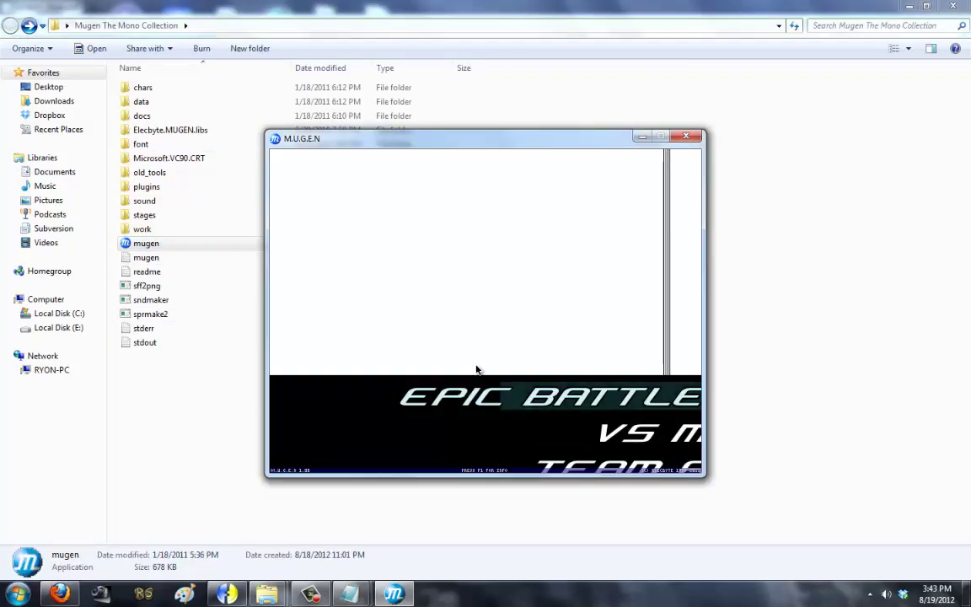
mouse_move(350, 594)
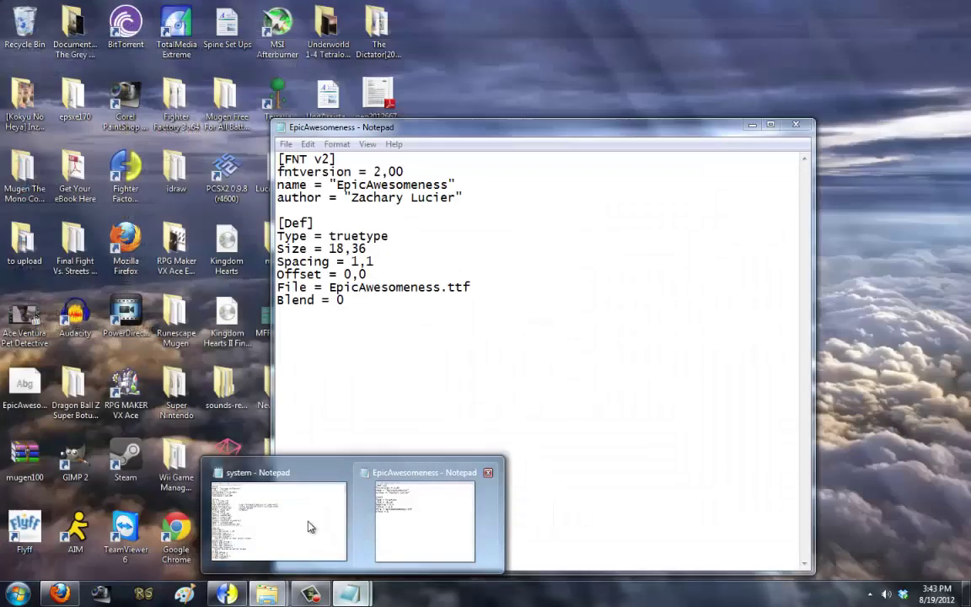
click(310, 527)
Step: Locate menu.item.font = 4,0,0 in Title Info and check the font4 arcade.def entry
scroll(147, 408, down, 7)
scroll(148, 407, down, 2)
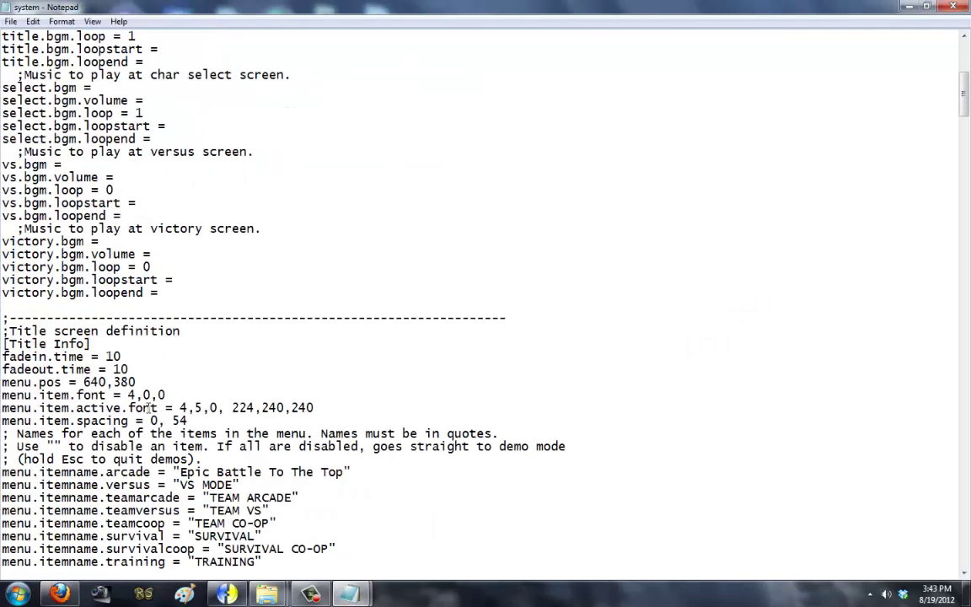
click(223, 407)
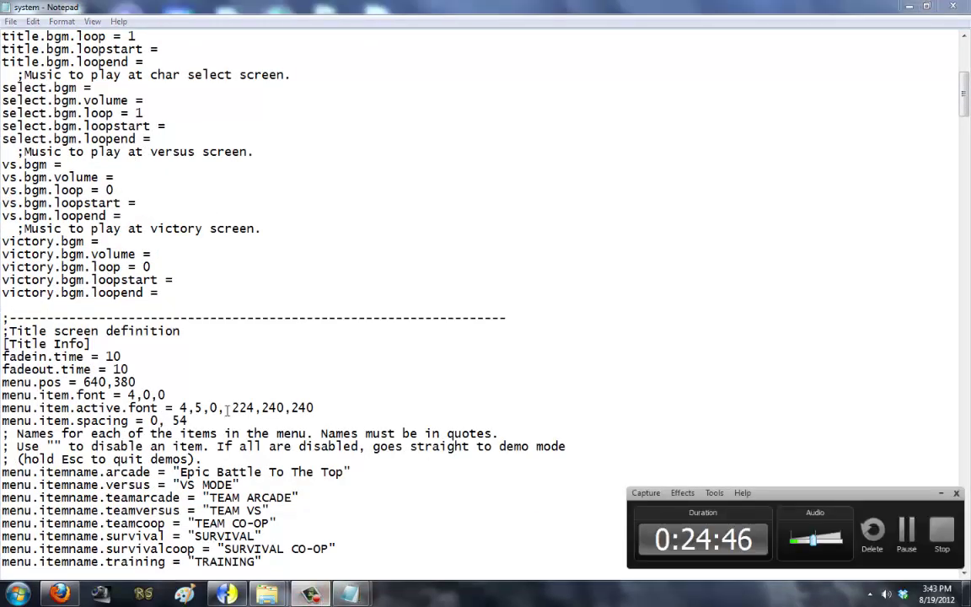
click(190, 393)
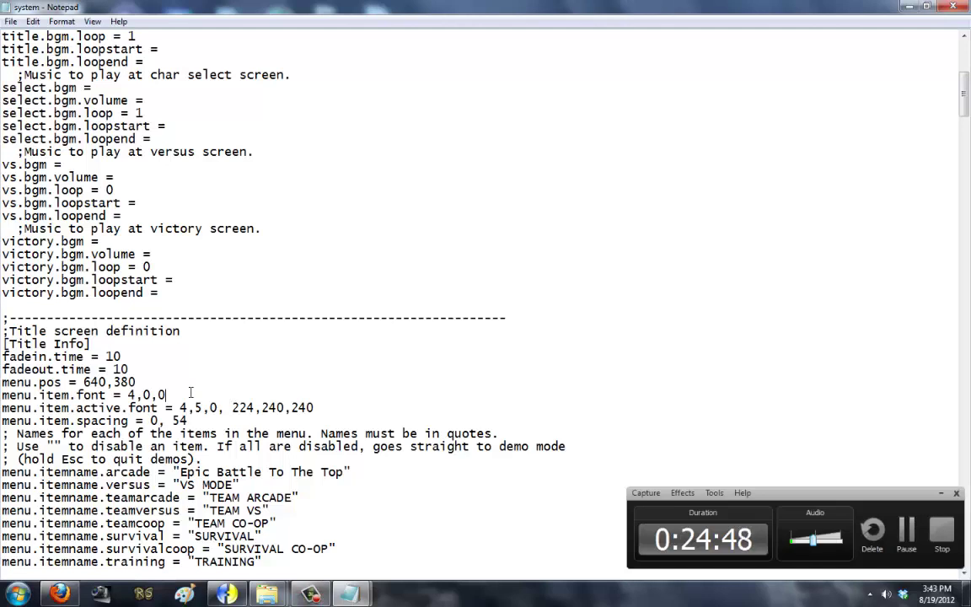
click(232, 407)
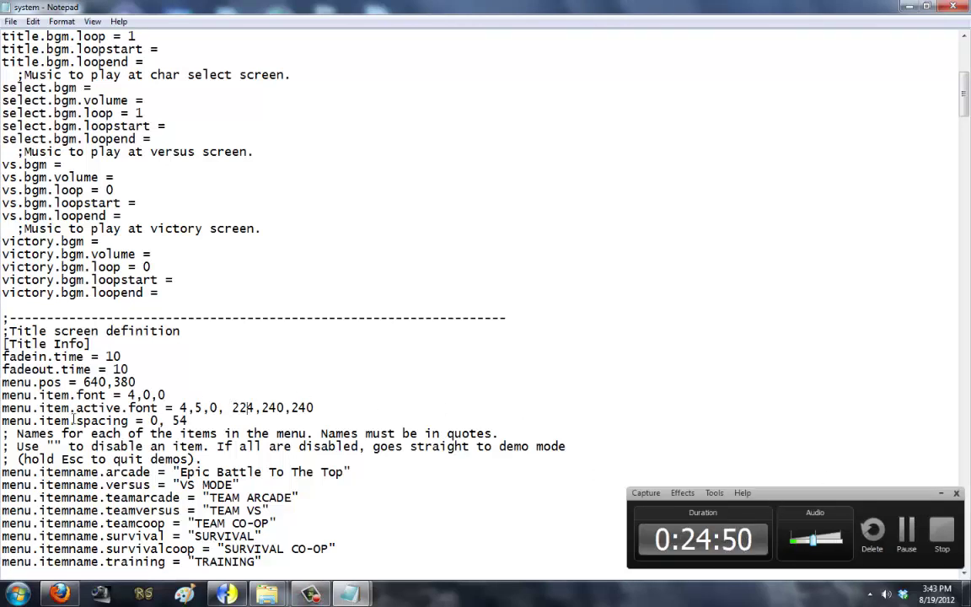
scroll(78, 388, down, 1)
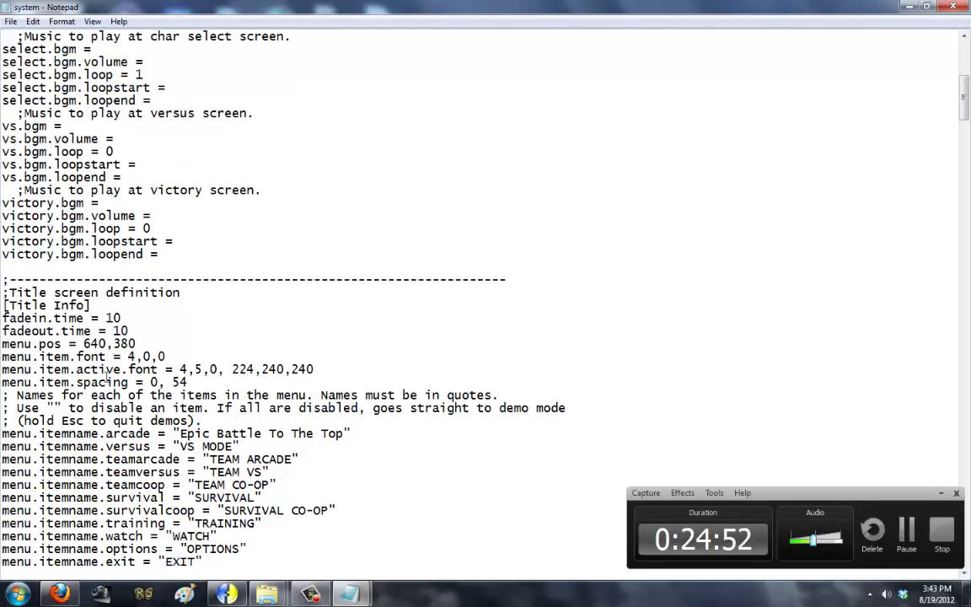
scroll(104, 375, down, 2)
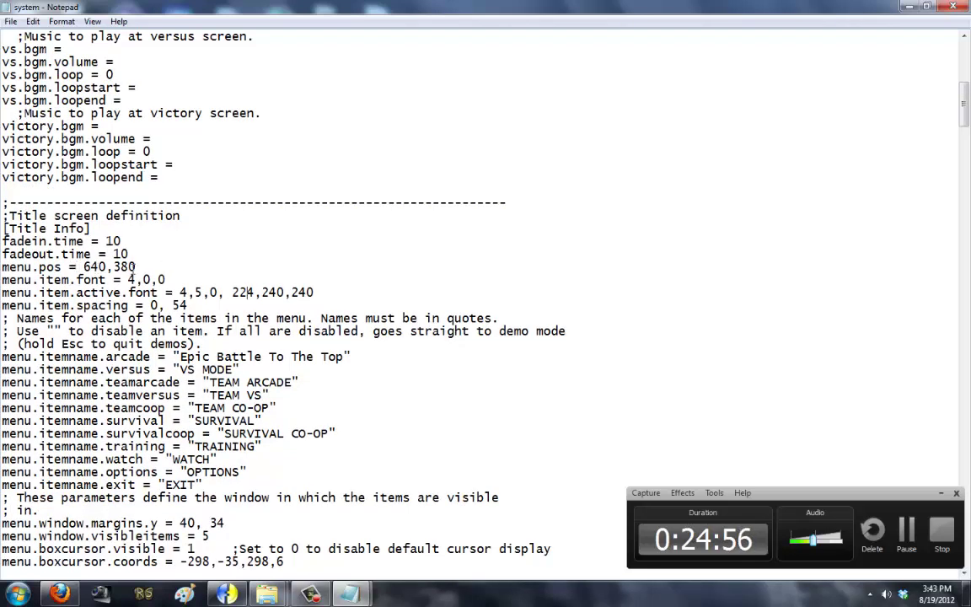
drag(4, 281, 105, 281)
click(133, 281)
double_click(132, 279)
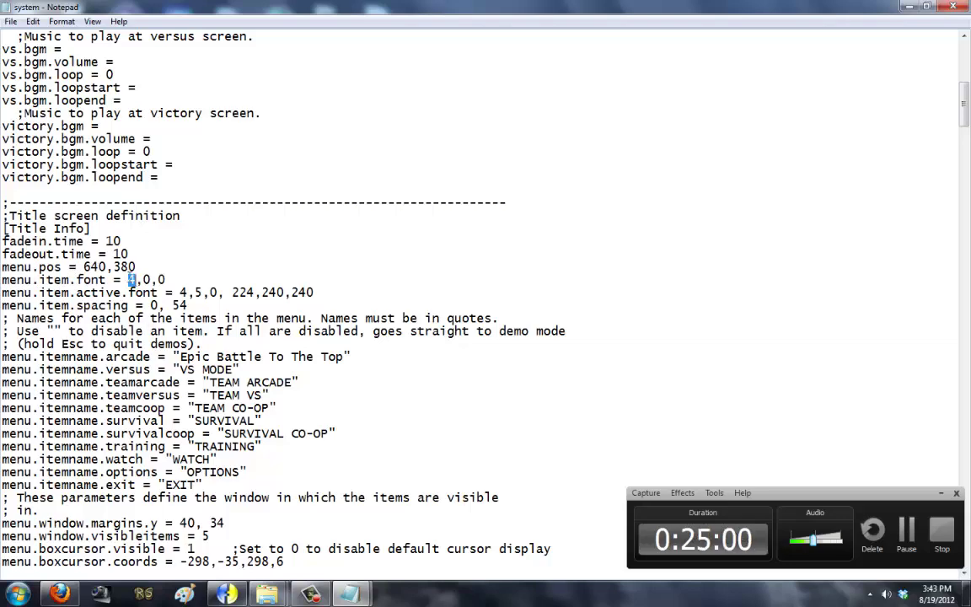
scroll(94, 334, up, 12)
drag(35, 279, 133, 282)
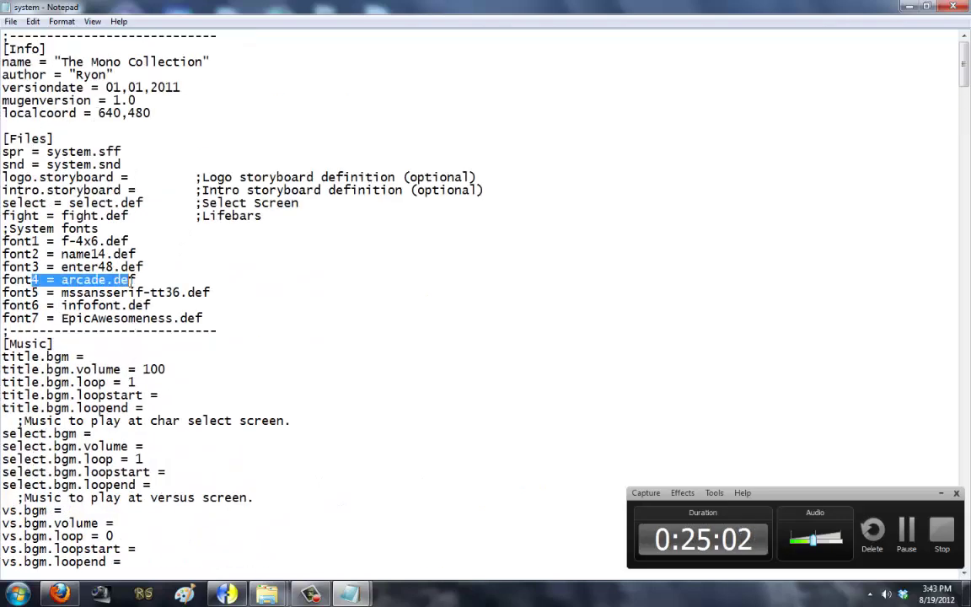
scroll(139, 244, down, 13)
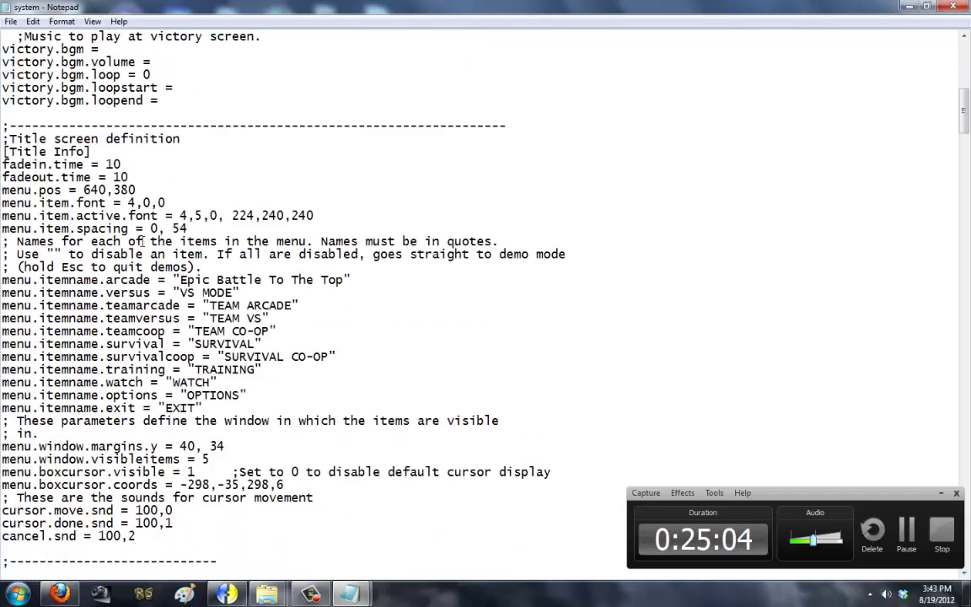
Step: Change menu.item.font to 7,0,0
double_click(145, 240)
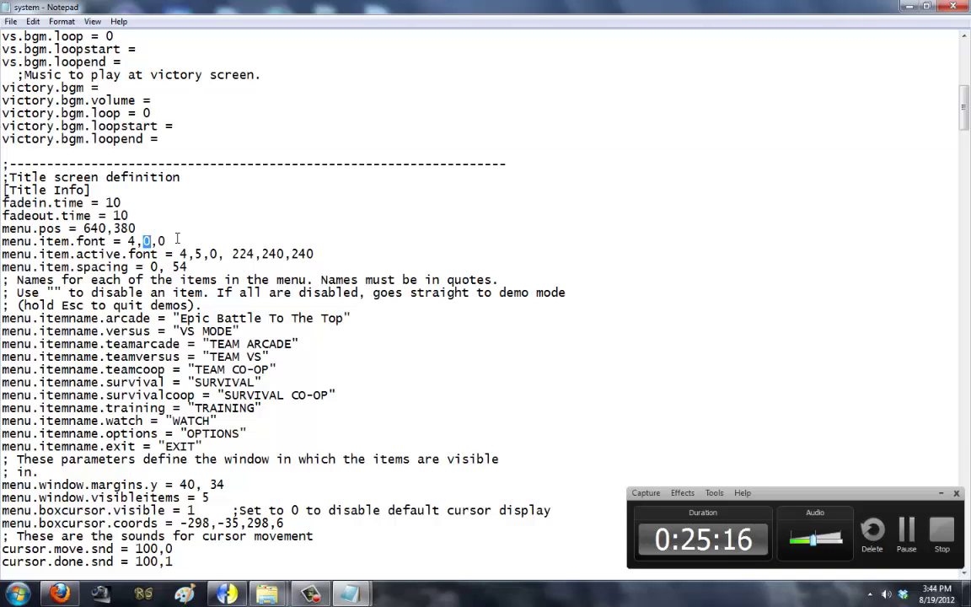
text(8)
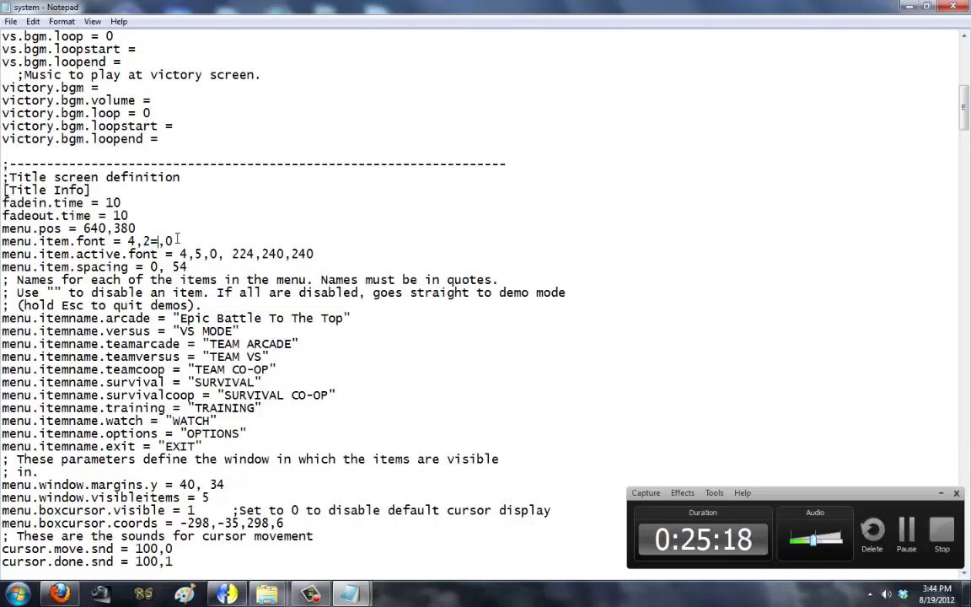
key(BackSpace)
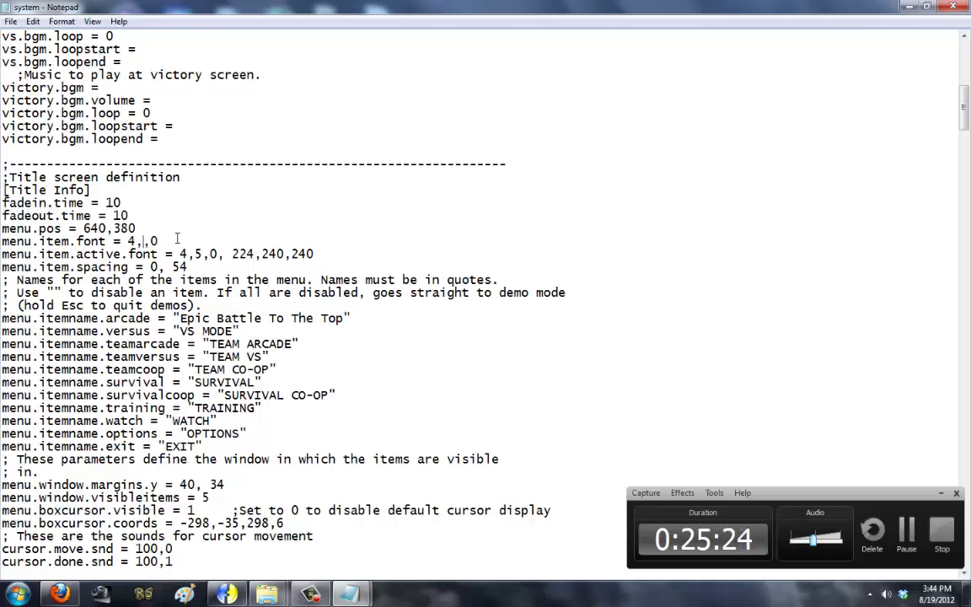
text(0)
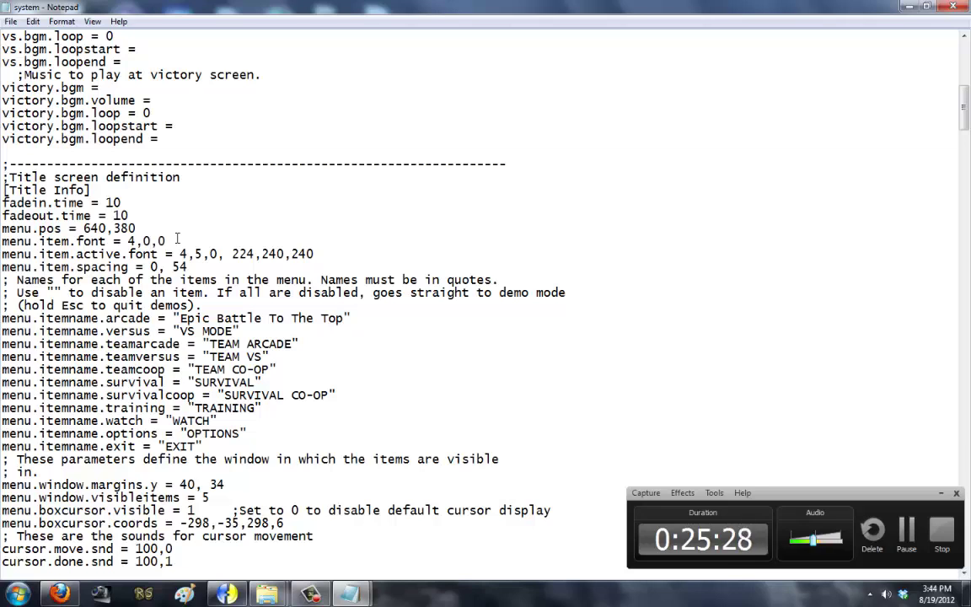
key(End)
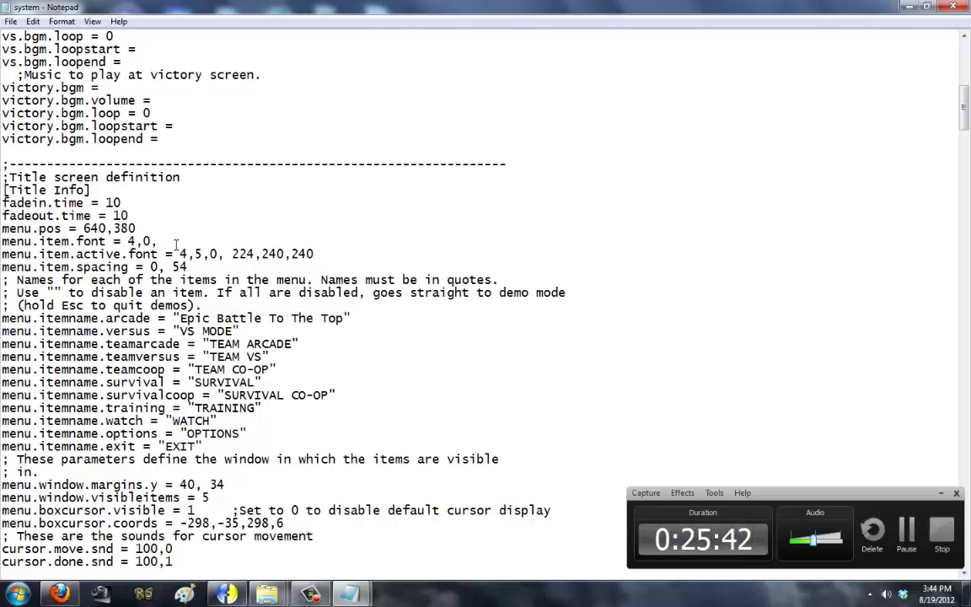
key(BackSpace)
text(0)
key(BackSpace)
text(0)
key(Left)
key(Left)
key(Left)
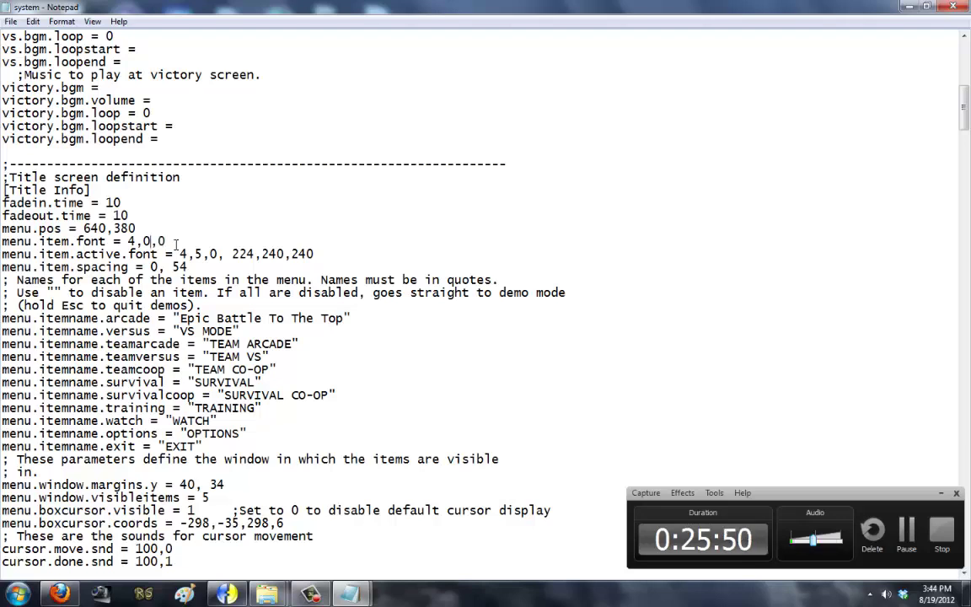
scroll(169, 261, up, 6)
scroll(169, 261, up, 7)
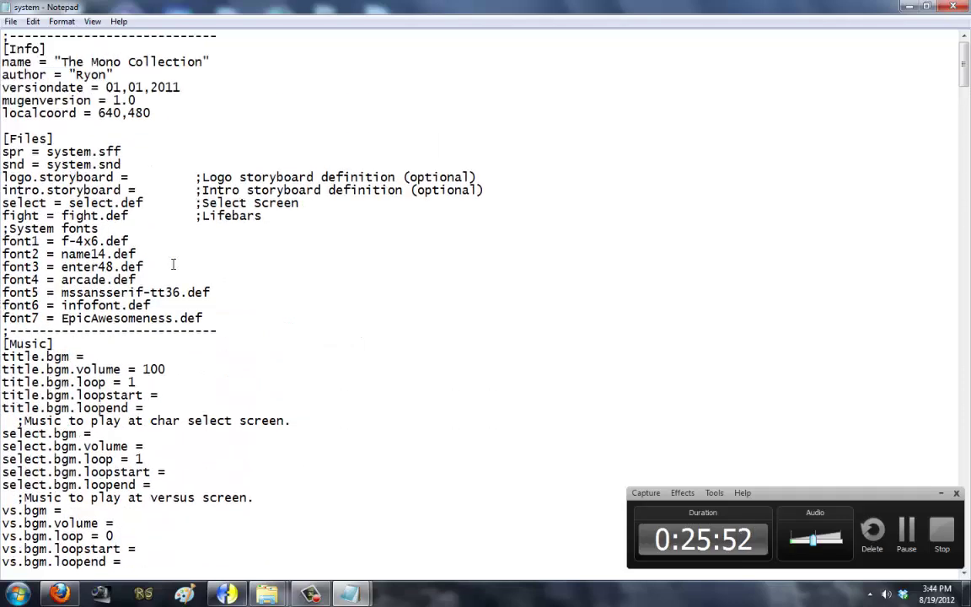
scroll(143, 295, down, 1)
scroll(117, 331, down, 5)
scroll(117, 330, down, 7)
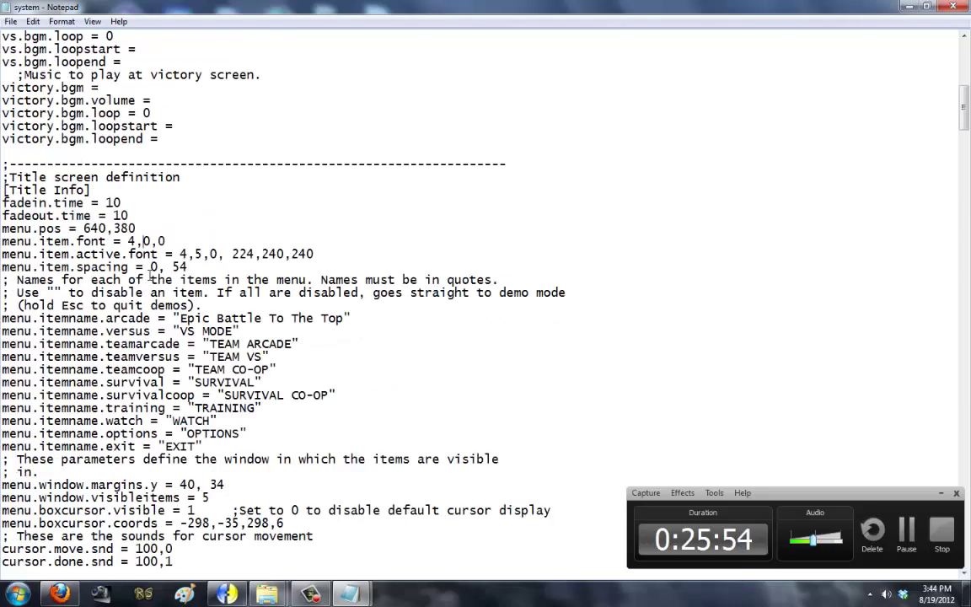
click(134, 241)
key(BackSpace)
text(7)
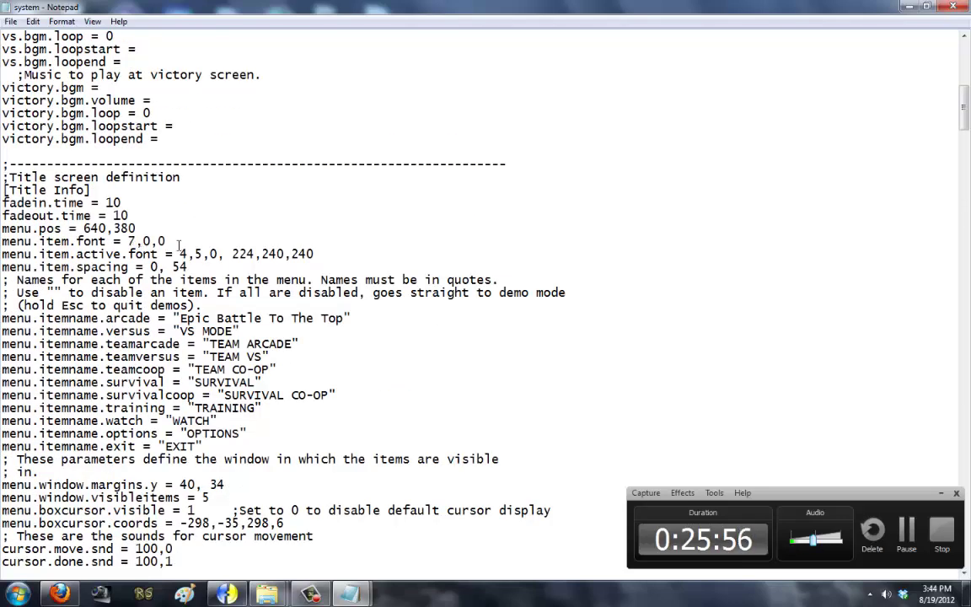
Step: Rename the arcade item from 'Epic Battle To The Top' to ARCADE
drag(180, 317, 343, 317)
text(A)
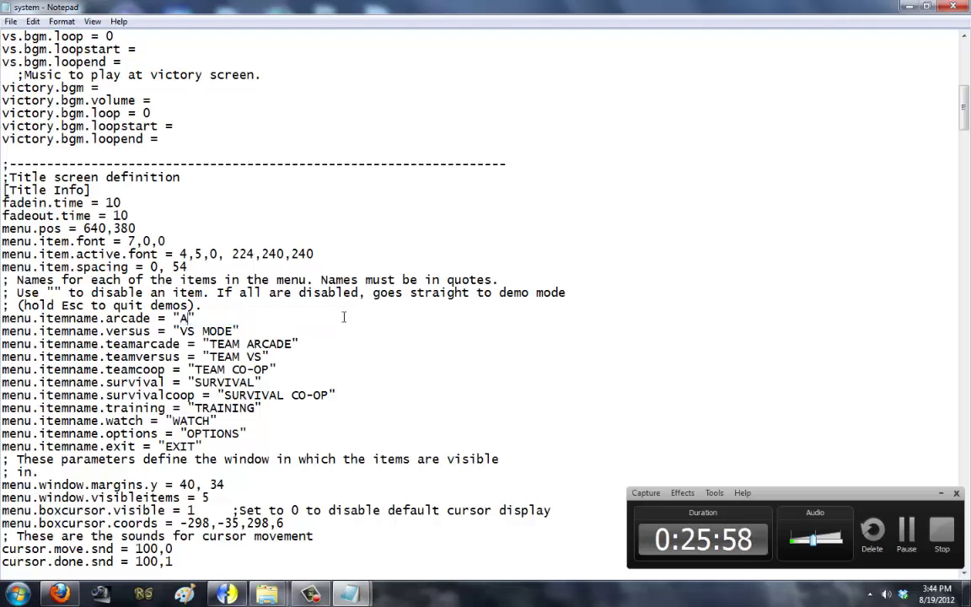
text(RCADE)
key(alt+f)
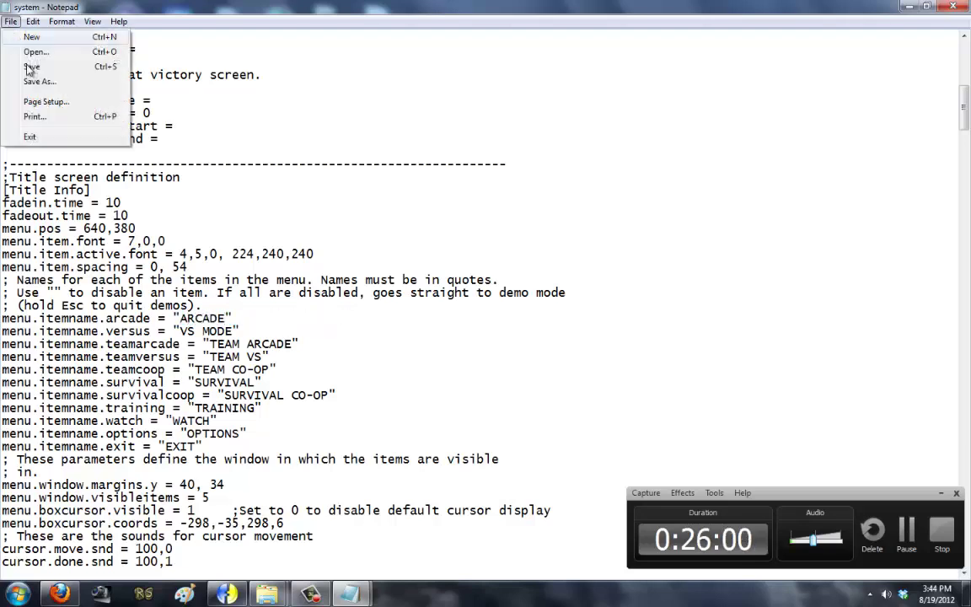
Step: Save system.def, then launch mugen to preview the title screen and quit it
key(s)
mouse_move(266, 594)
click(291, 437)
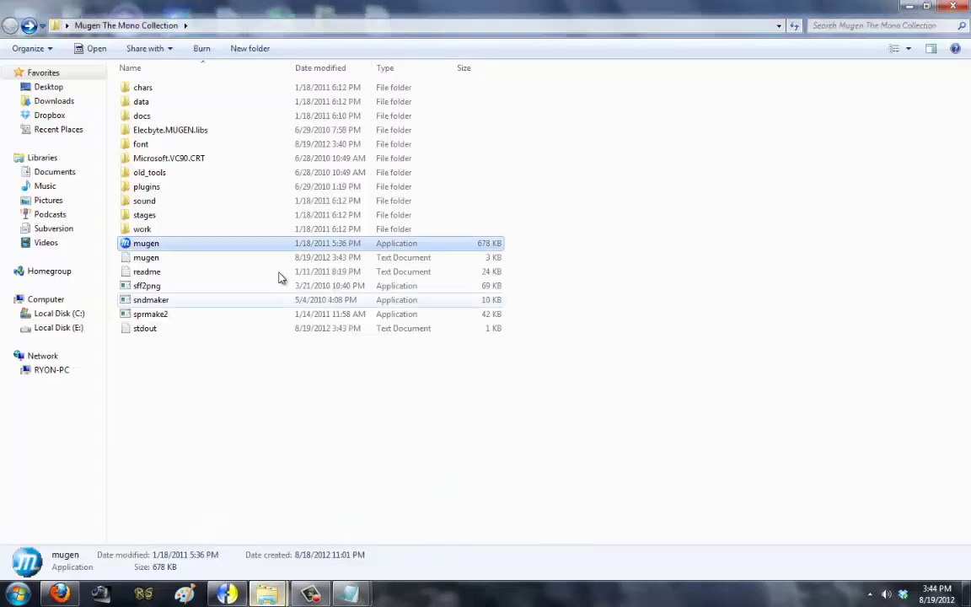
double_click(263, 248)
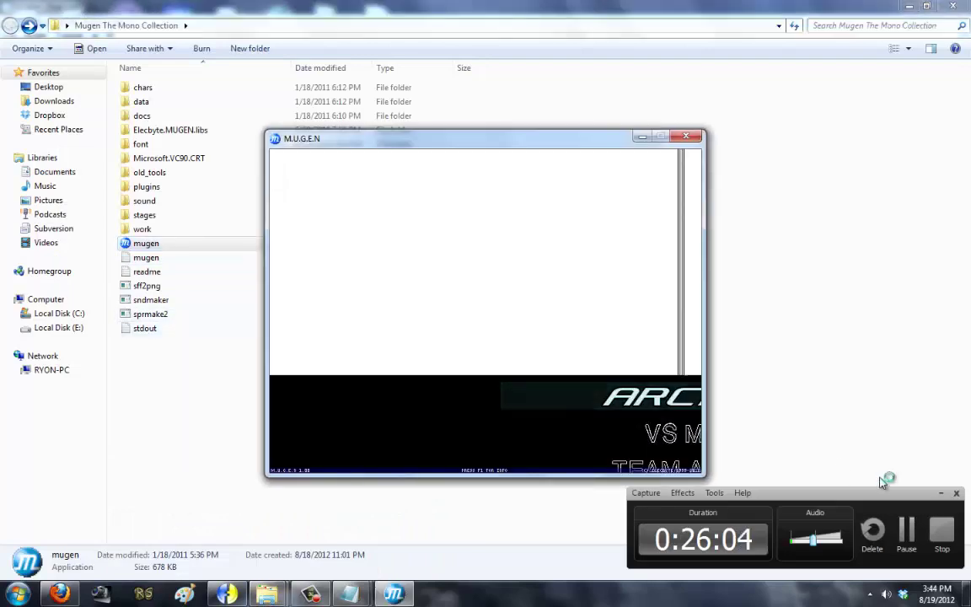
drag(513, 162, 407, 174)
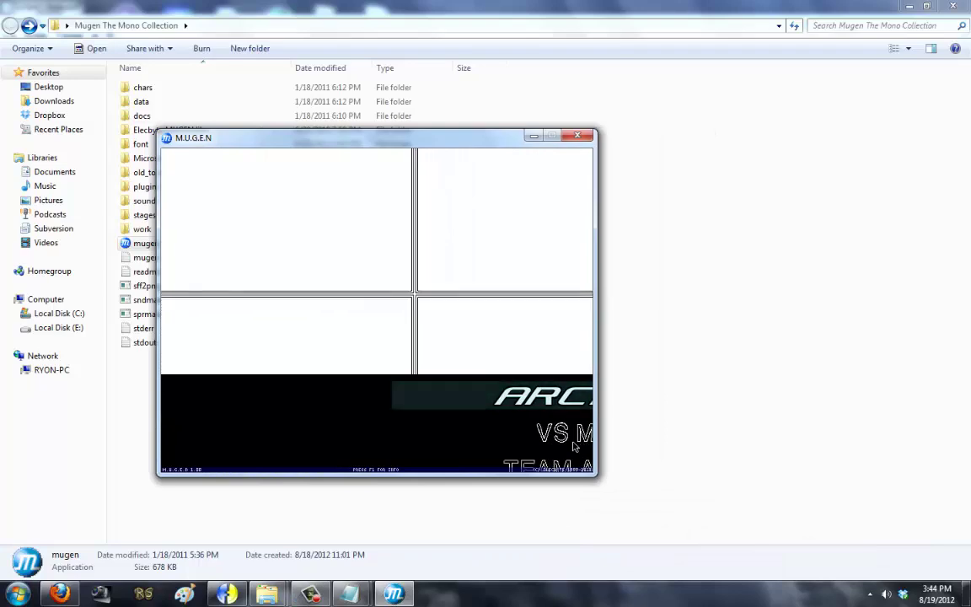
key(Escape)
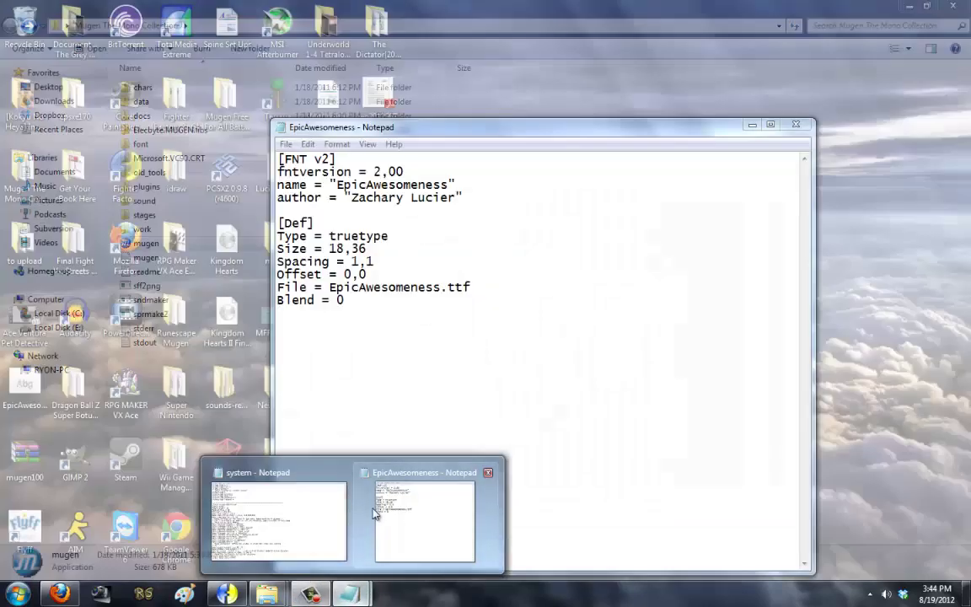
Step: Return to system.def and inspect the 640 value in menu.pos
click(278, 531)
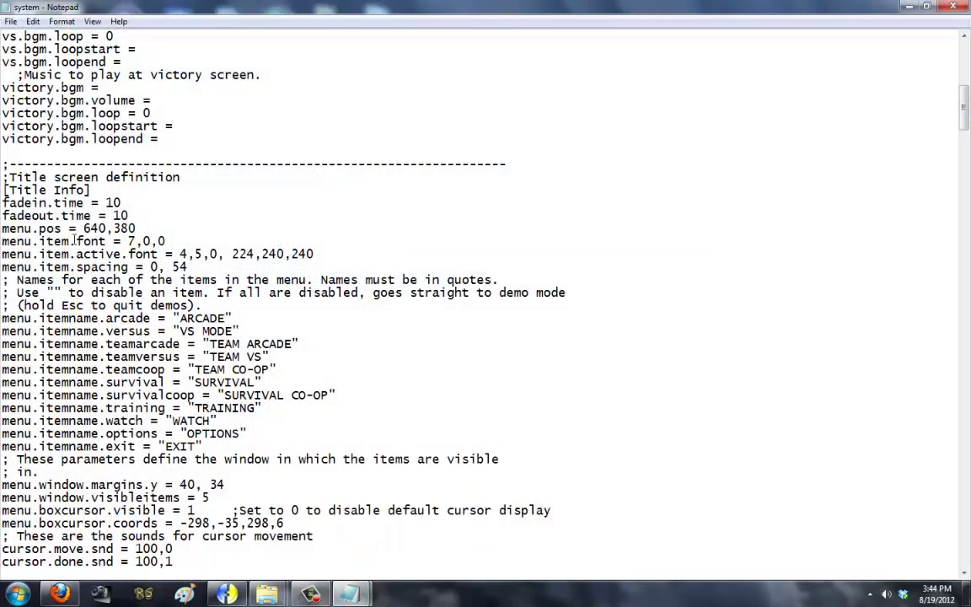
drag(85, 229, 112, 229)
click(114, 229)
Step: Open Paint and resize the canvas to 640 × 480 pixels
click(17, 593)
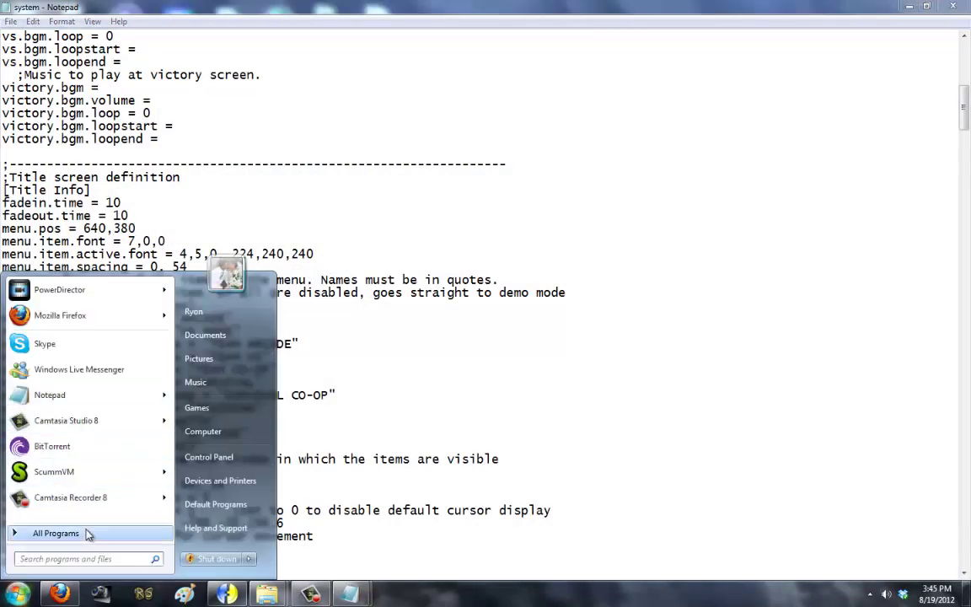
click(55, 533)
click(242, 514)
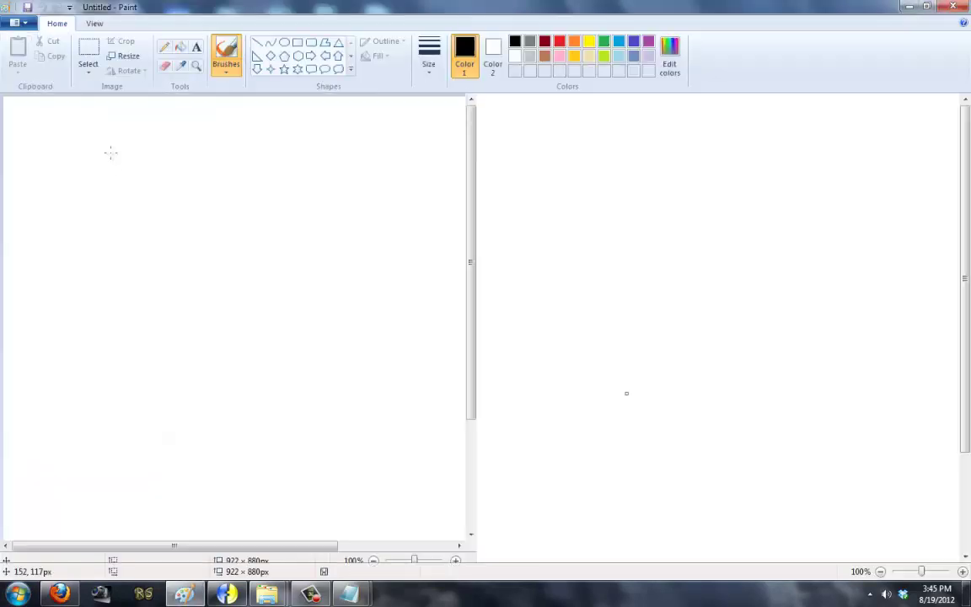
click(125, 58)
click(150, 105)
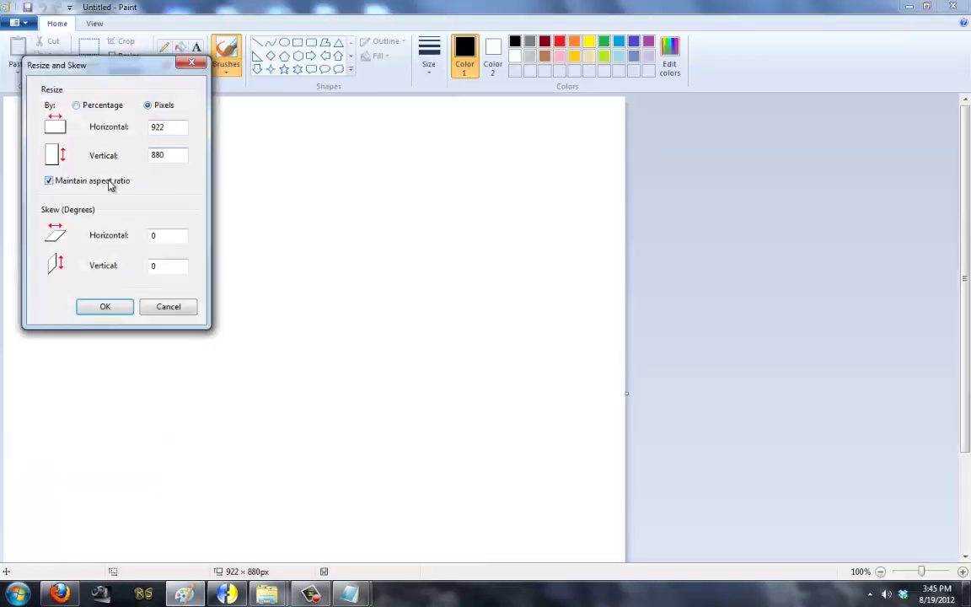
double_click(165, 128)
text(640)
double_click(165, 155)
text(480)
click(104, 305)
Step: Glance at system.def, then return to Paint and pick the Line tool
mouse_move(349, 594)
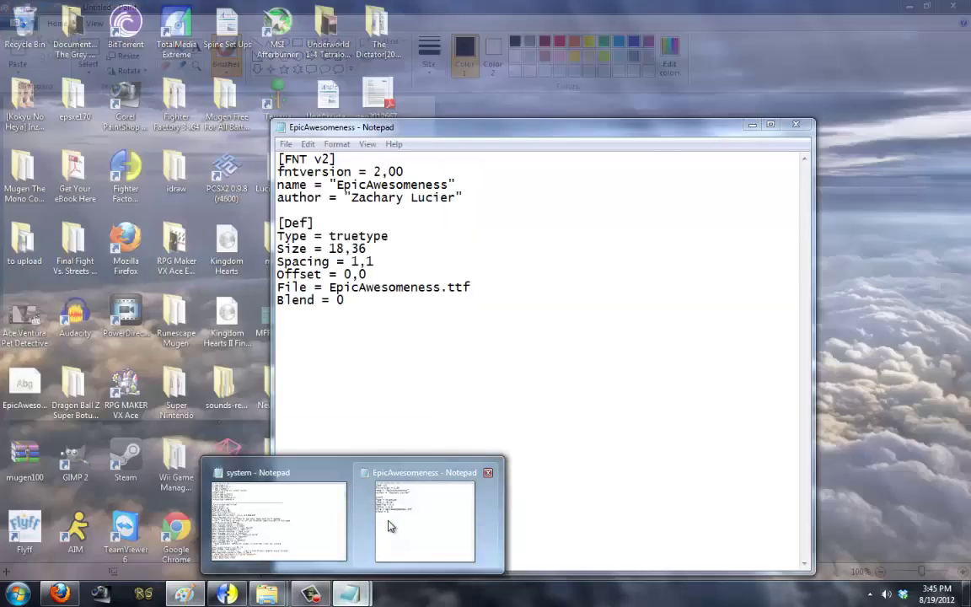
click(277, 518)
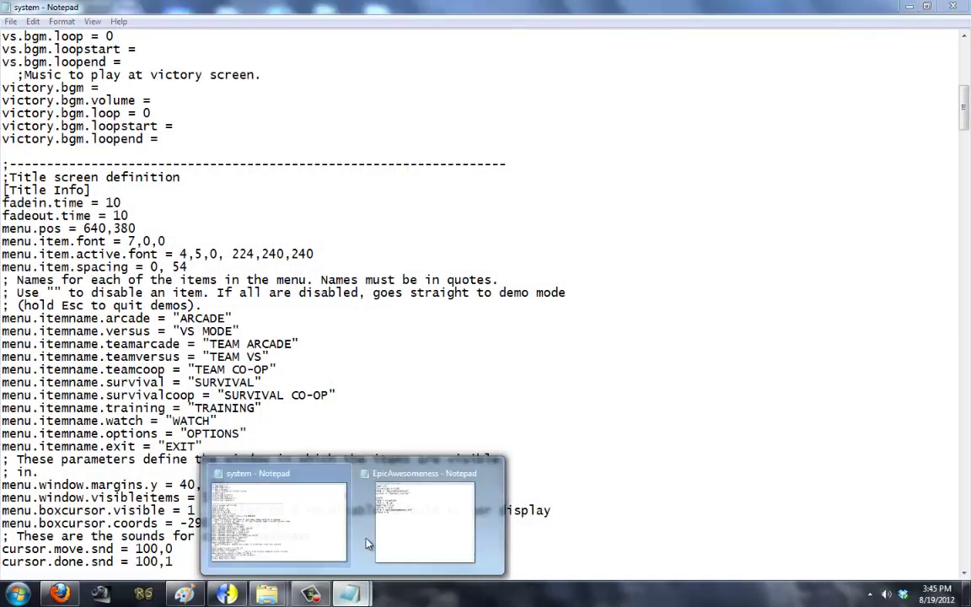
click(183, 594)
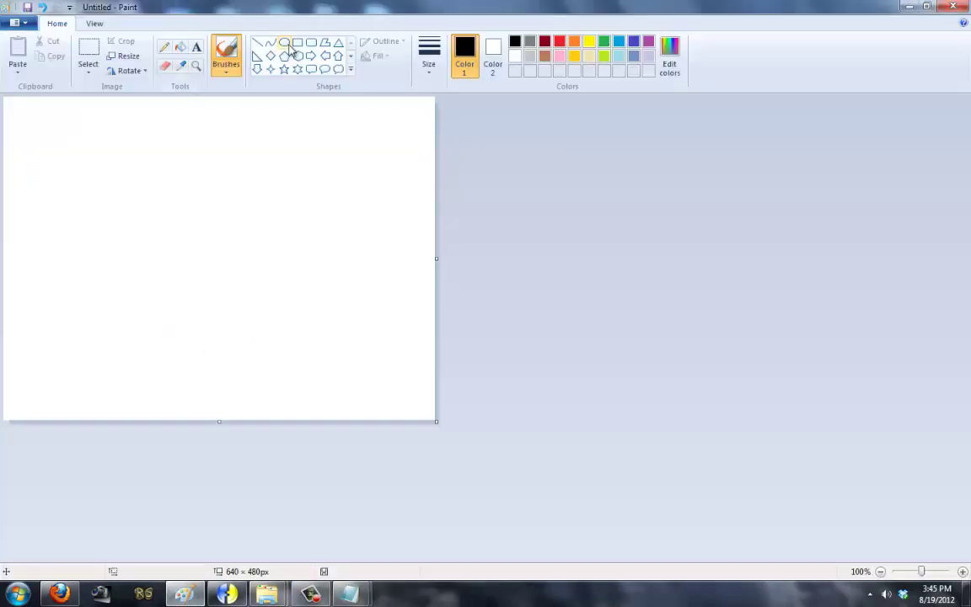
click(257, 43)
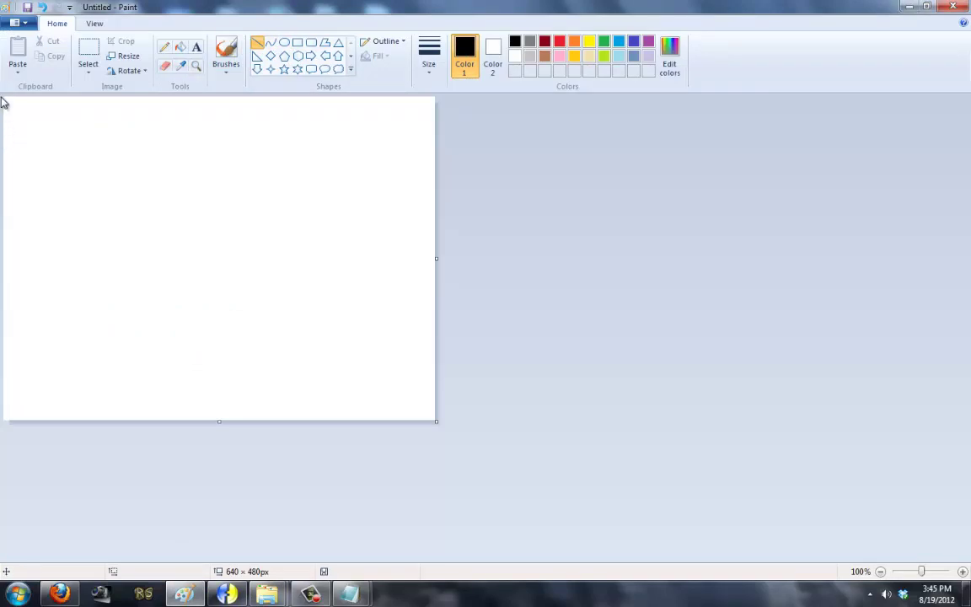
Step: Sketch a guide line on the canvas, mark its far end and the centre, then close Paint
drag(4, 98, 418, 350)
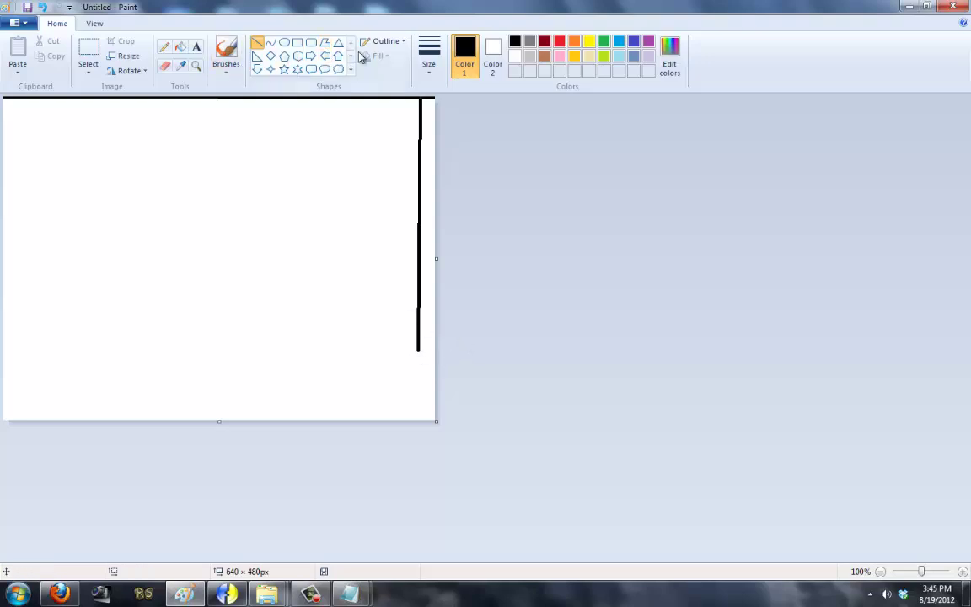
click(226, 54)
drag(420, 341, 415, 353)
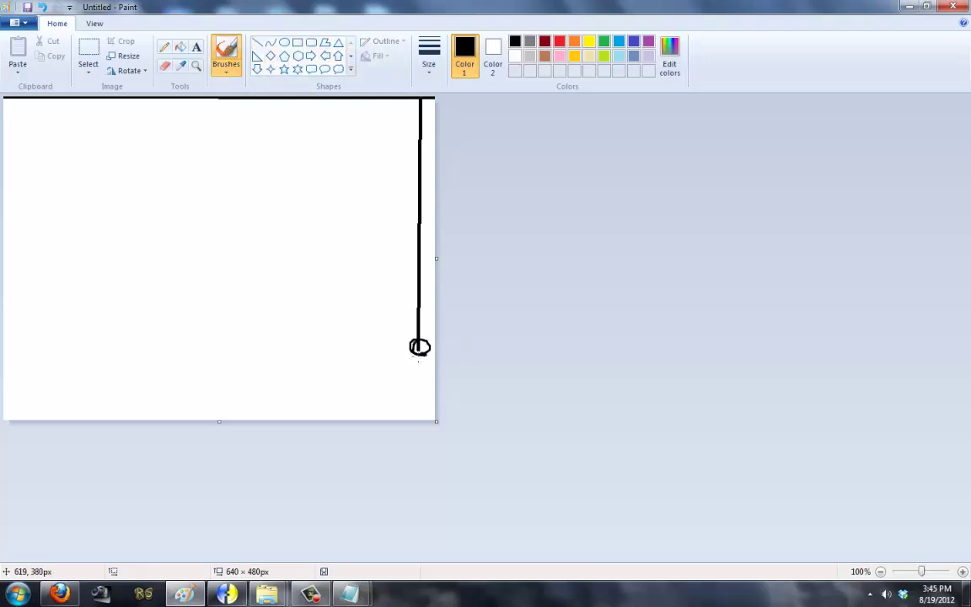
drag(213, 238, 220, 252)
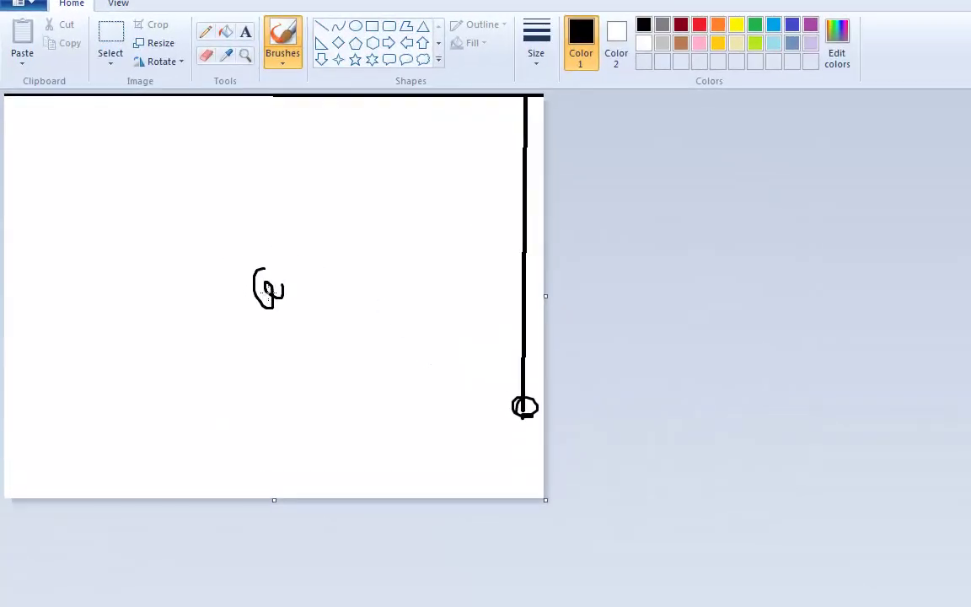
click(109, 38)
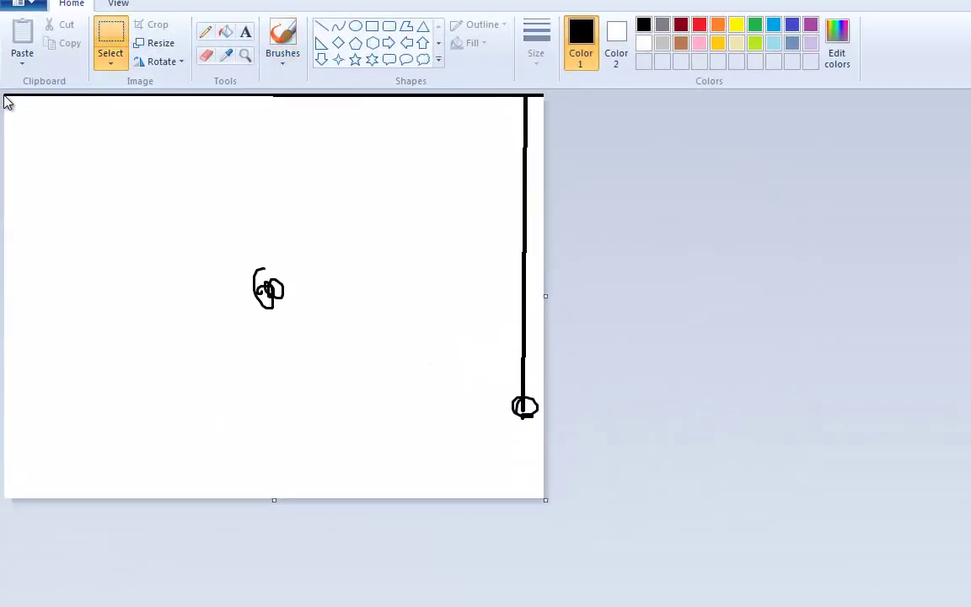
drag(6, 97, 269, 295)
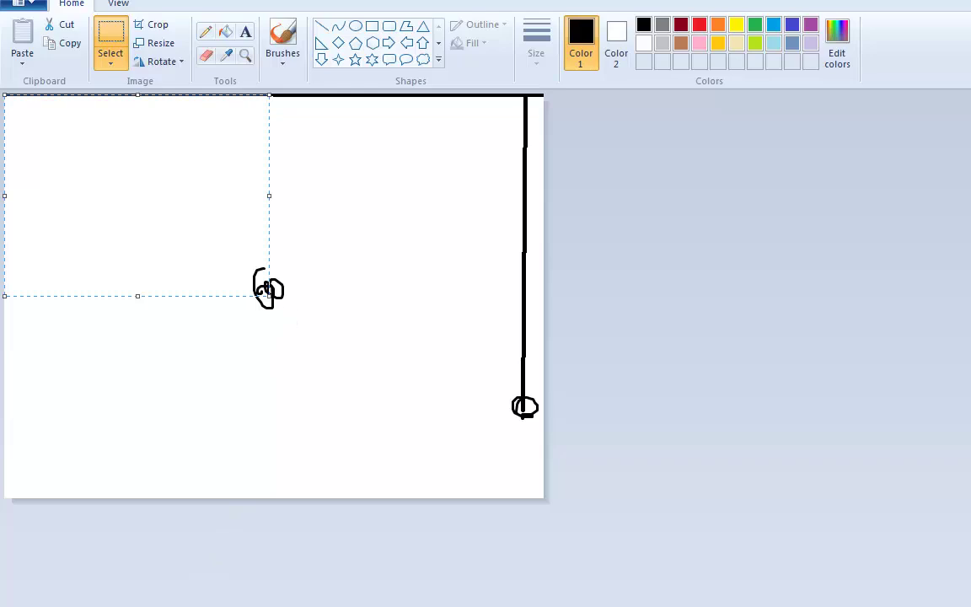
key(alt+F4)
Step: Discard the sketch, change menu.pos from 640,380 to 320,240 and save system.def
click(633, 345)
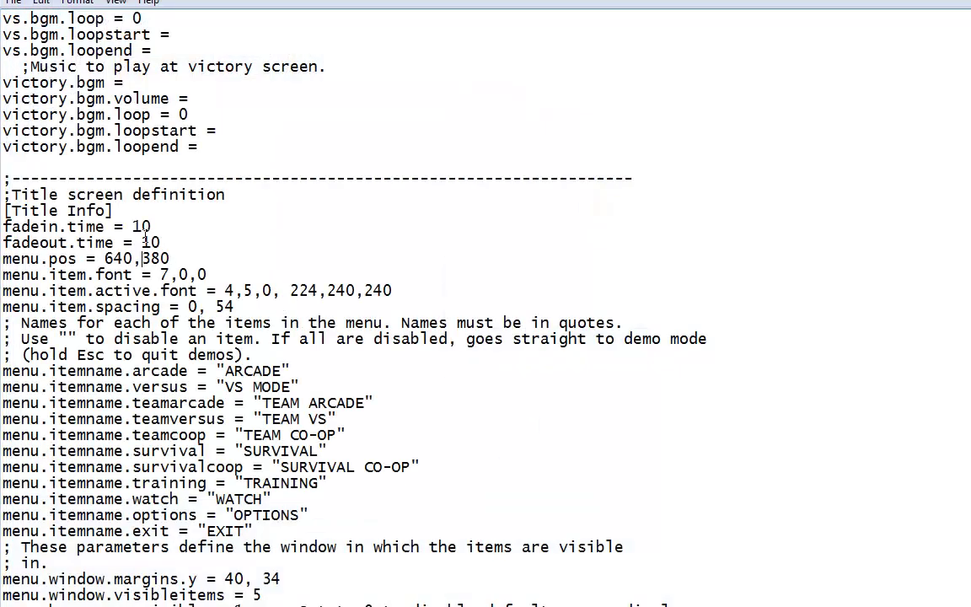
key(Left)
key(BackSpace)
key(BackSpace)
key(BackSpace)
text(320)
key(BackSpace)
key(BackSpace)
key(BackSpace)
text(240)
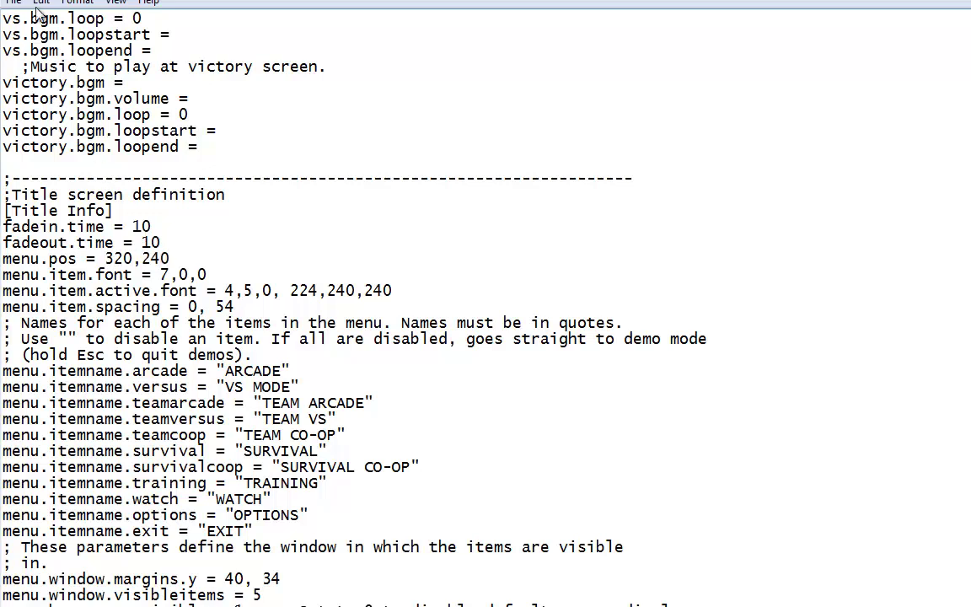
click(10, 4)
click(26, 57)
click(387, 583)
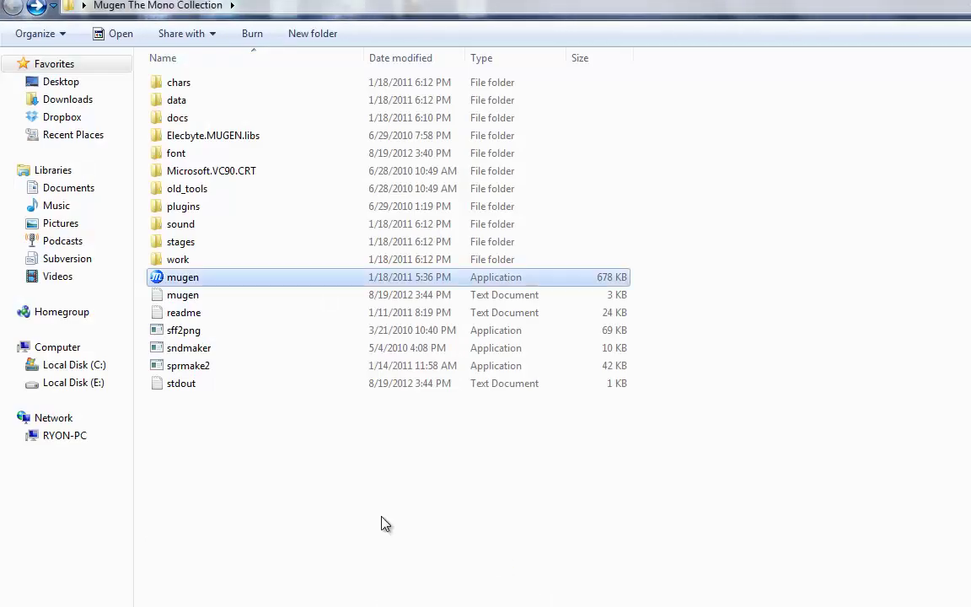
Step: Preview the menu in mugen, save EpicAwesomeness.def with Blend = 1, retest the menu, then quit
double_click(305, 287)
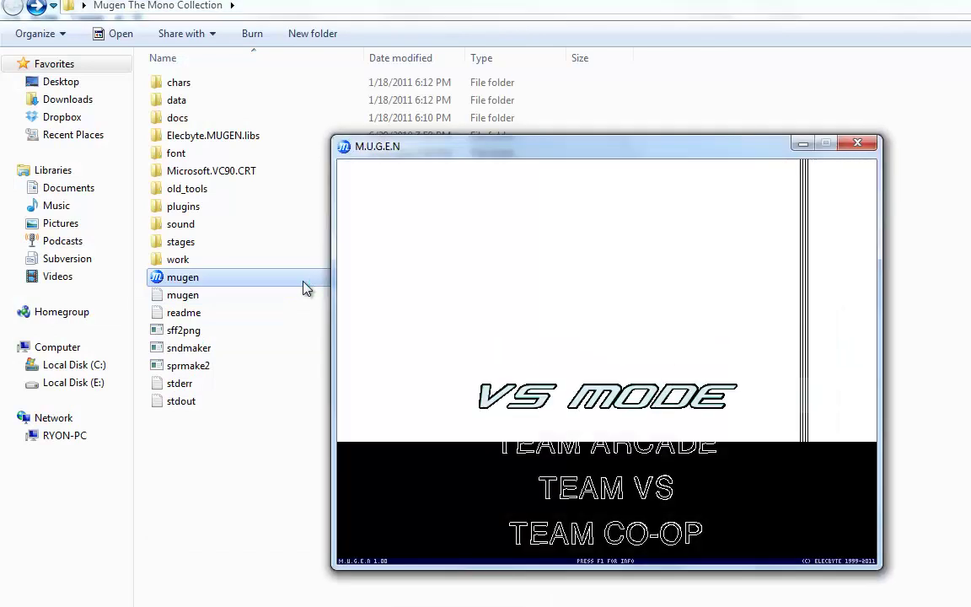
key(Down)
key(Down)
key(Down)
key(Down)
key(Down)
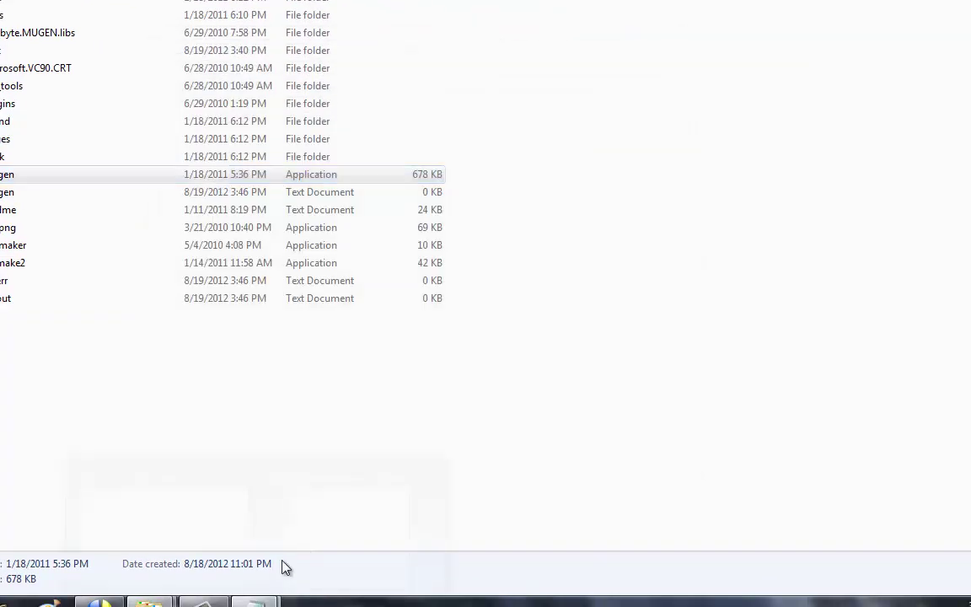
mouse_move(253, 601)
click(299, 542)
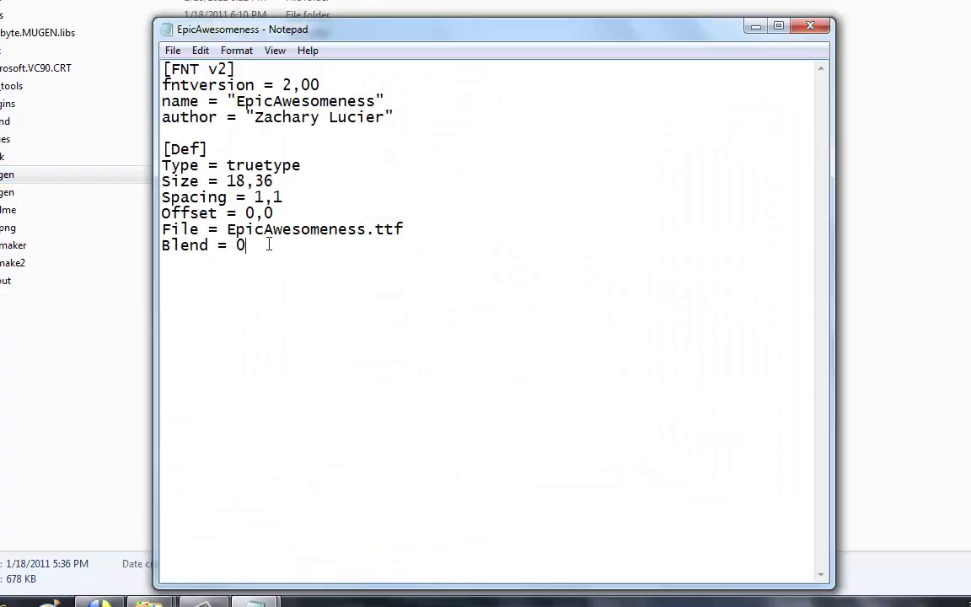
click(171, 49)
click(208, 107)
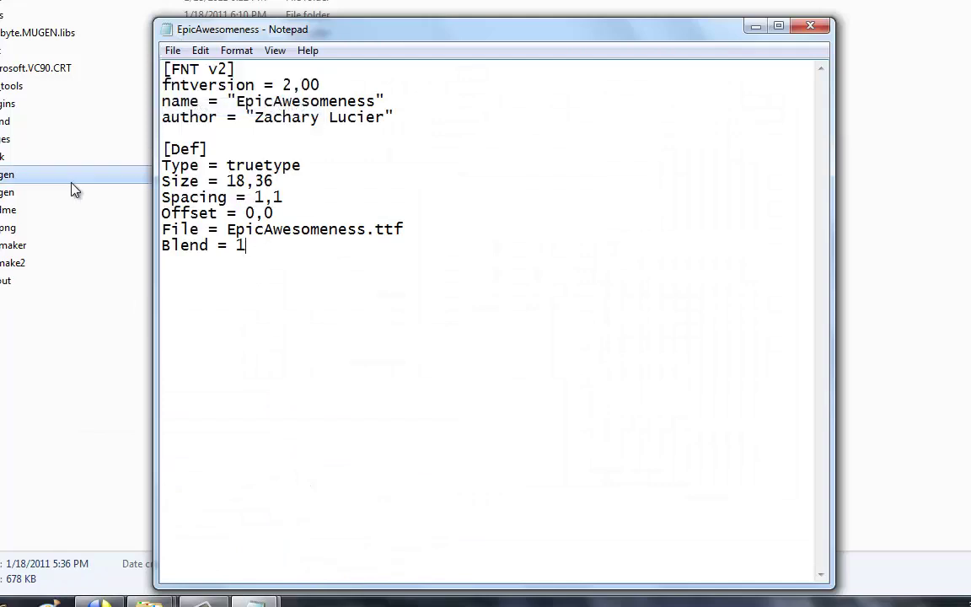
click(69, 179)
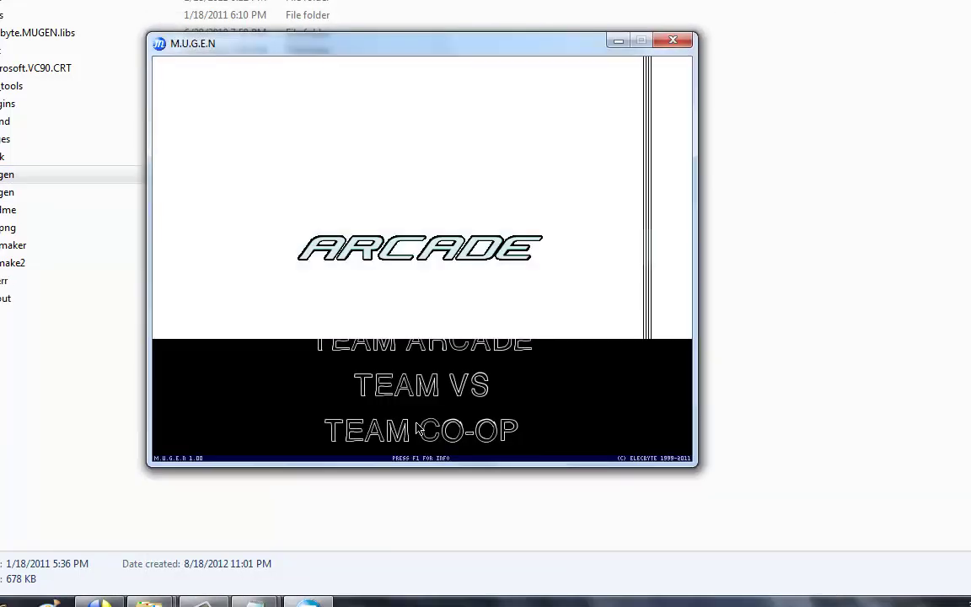
key(Down)
key(Down)
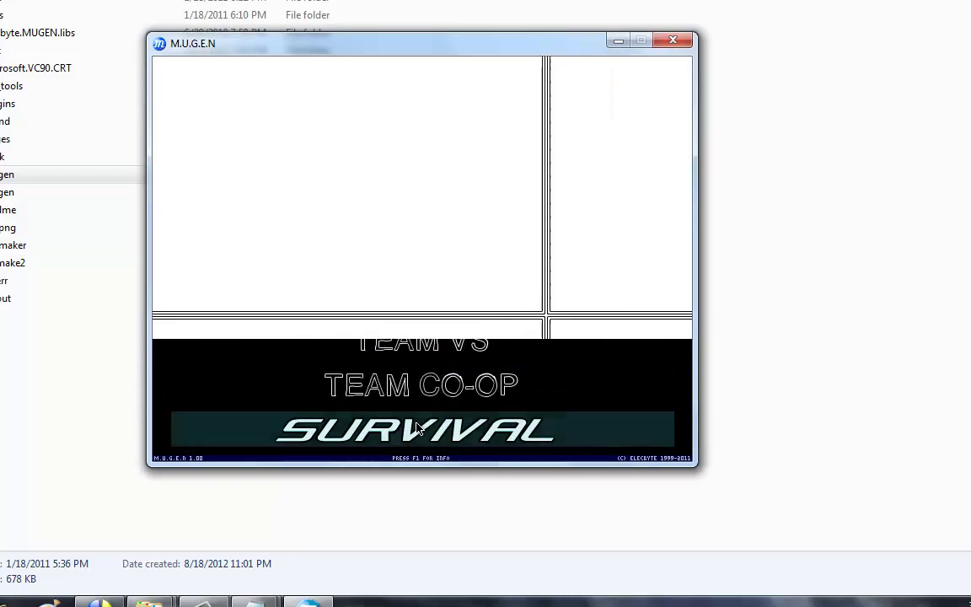
key(Up)
key(Up)
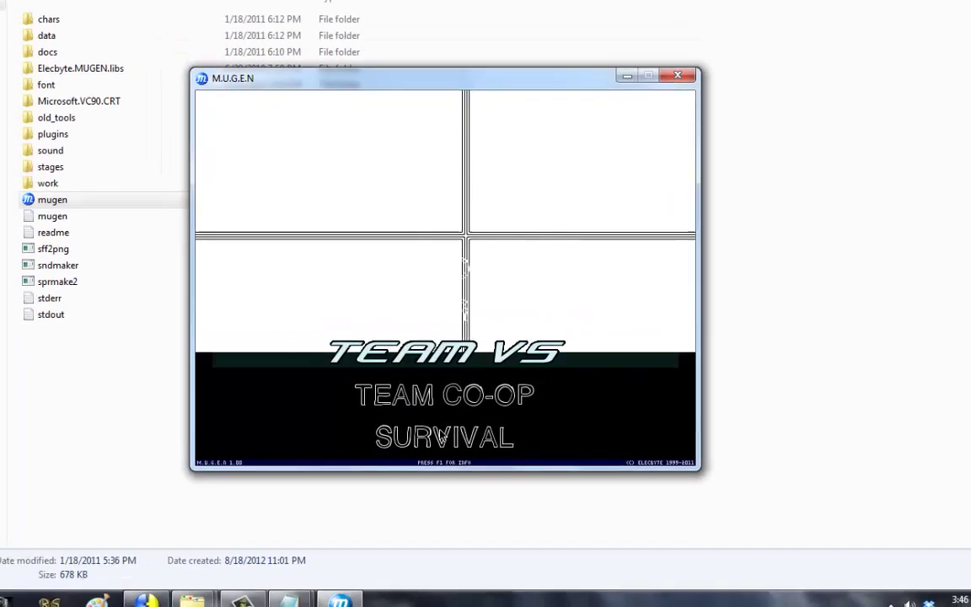
key(Down)
key(Down)
key(Down)
key(Down)
key(Escape)
Step: Extend menu.item.font in system.def to 7,0,0,0,0,0
mouse_move(335, 595)
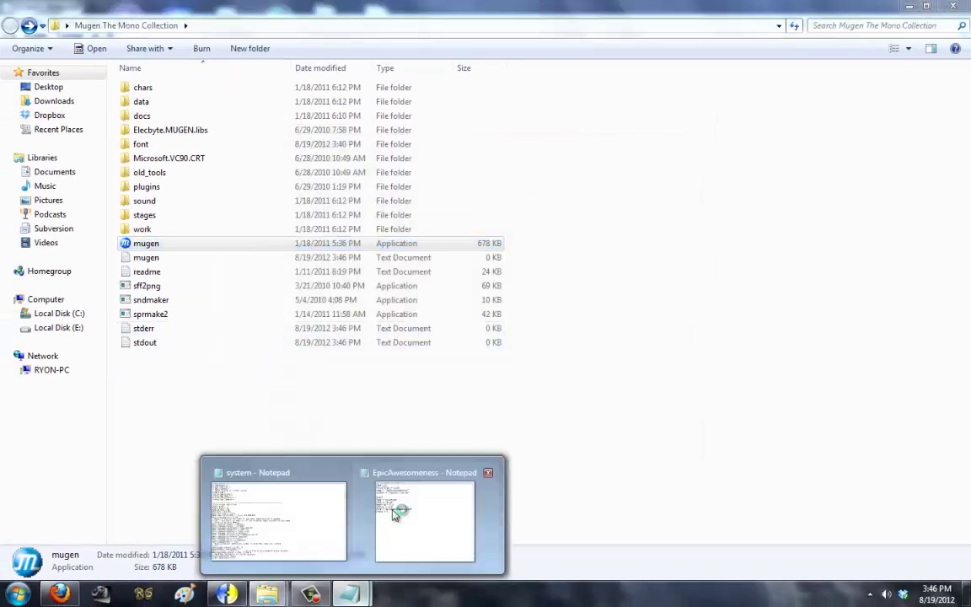
click(308, 514)
mouse_move(348, 594)
click(425, 518)
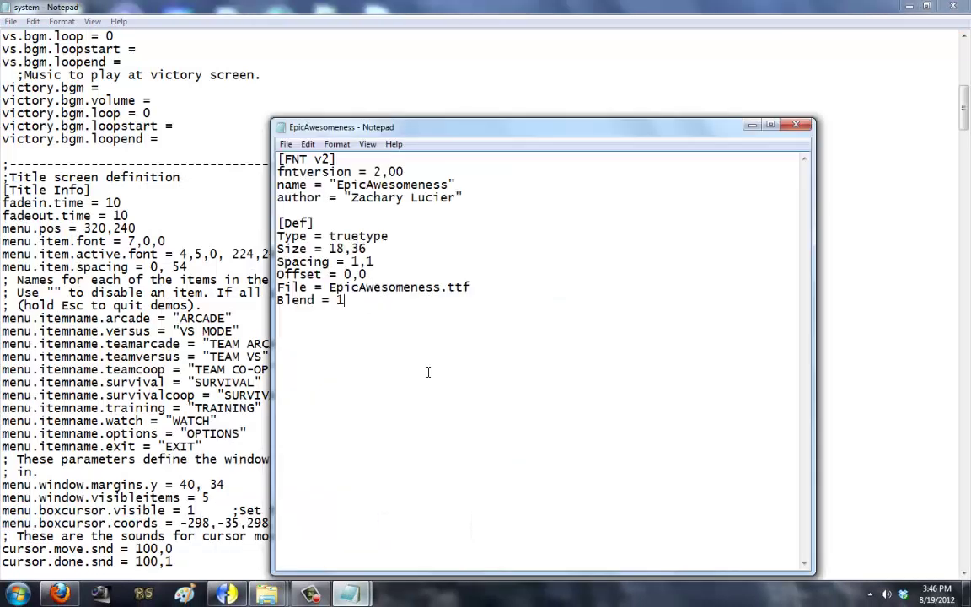
click(240, 220)
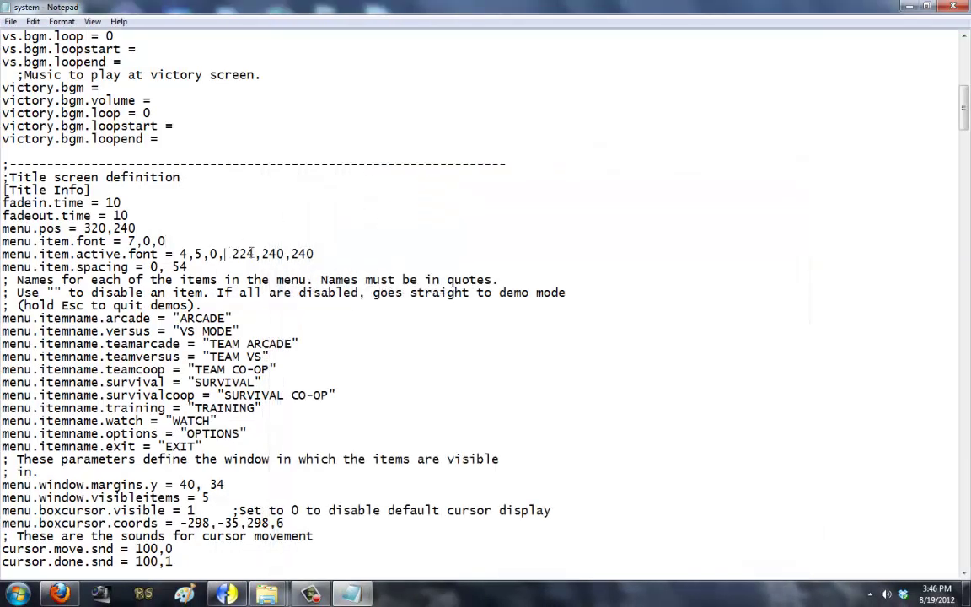
drag(223, 252, 335, 249)
click(262, 242)
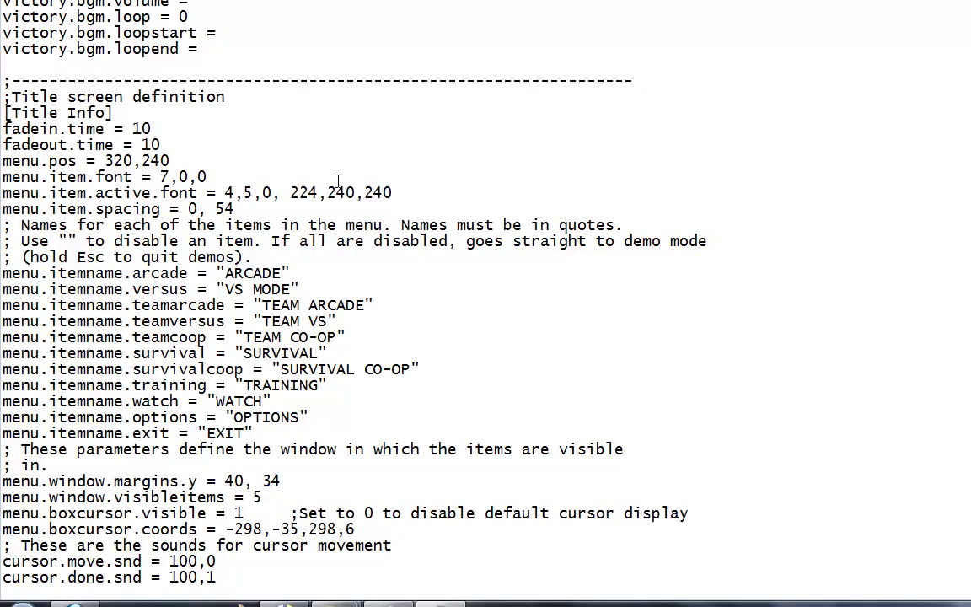
text(,0,0,0)
drag(208, 176, 265, 176)
click(203, 177)
click(266, 168)
Step: Replace menu.item.active.font with 7,0,0,256,0,0
drag(161, 176, 428, 191)
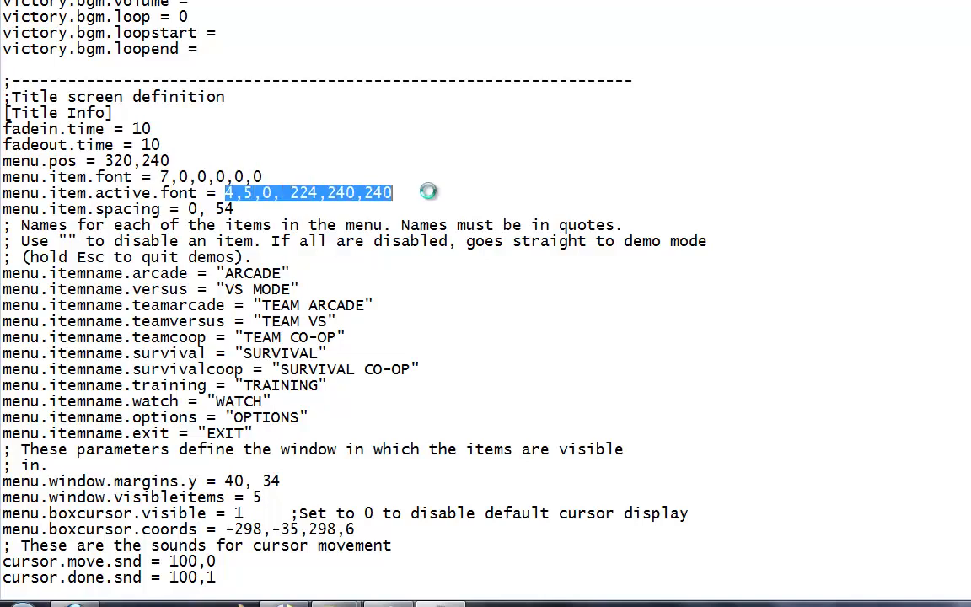
text(7,0,0,0,0,0)
key(BackSpace)
text(256)
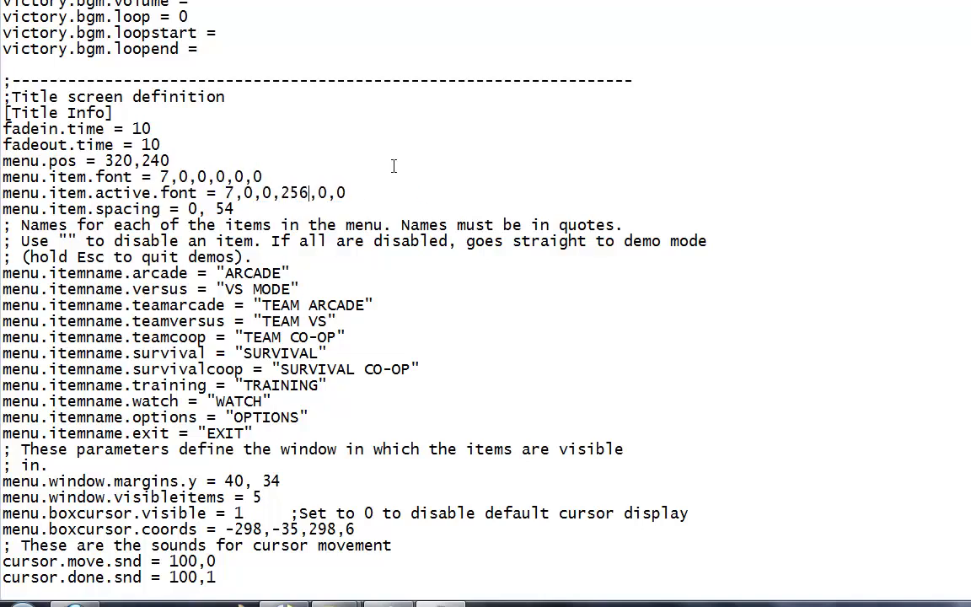
Step: Review the font lines, highlighting 'active' and the 256 value, then return to the game folder
drag(211, 176, 189, 177)
click(293, 177)
click(207, 176)
shift+click(267, 176)
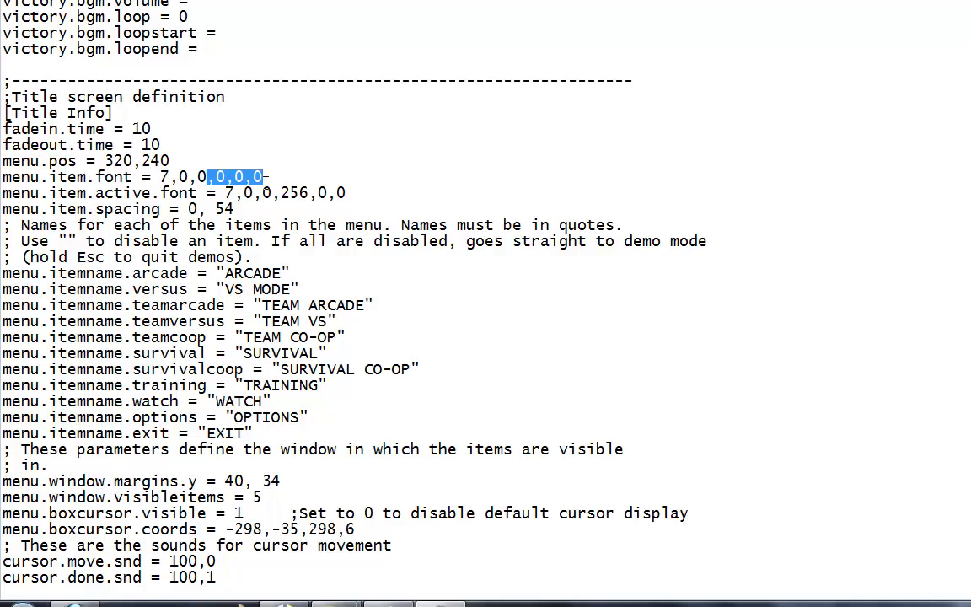
drag(97, 193, 147, 193)
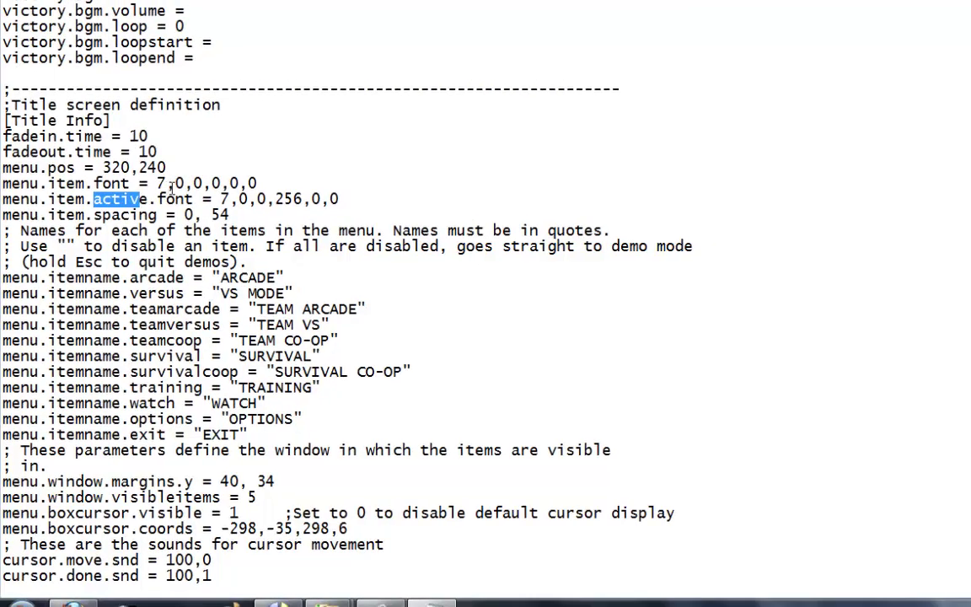
drag(281, 193, 302, 193)
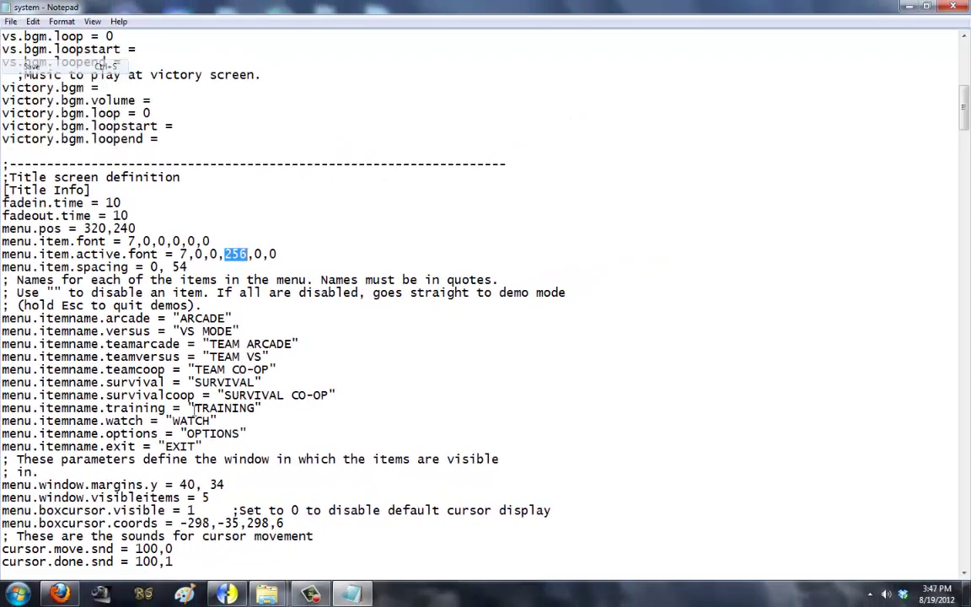
mouse_move(266, 594)
click(310, 528)
Step: Launch mugen.exe, step down the title menu to TRAINING to check the red active item, then quit
click(346, 257)
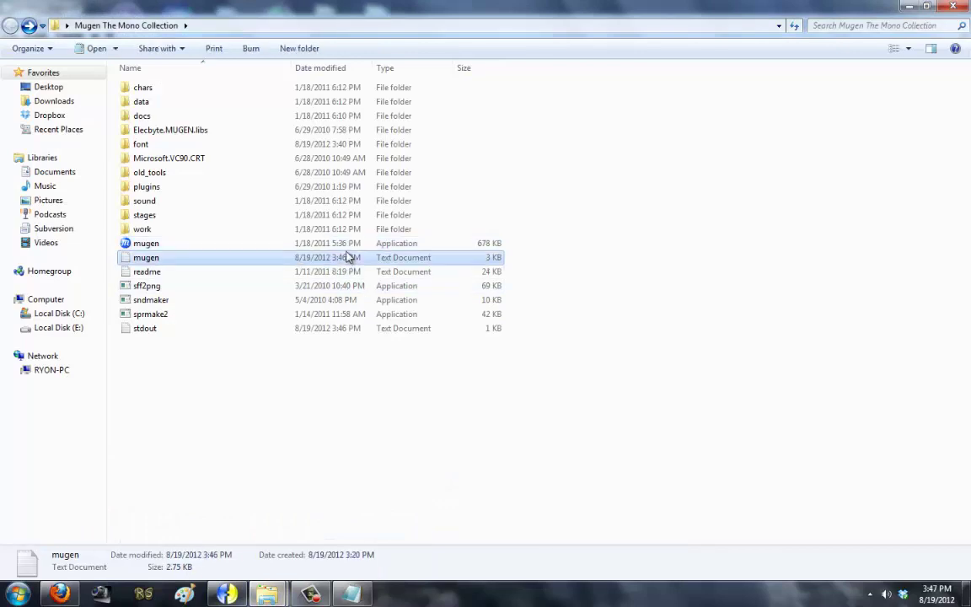
click(350, 246)
double_click(348, 246)
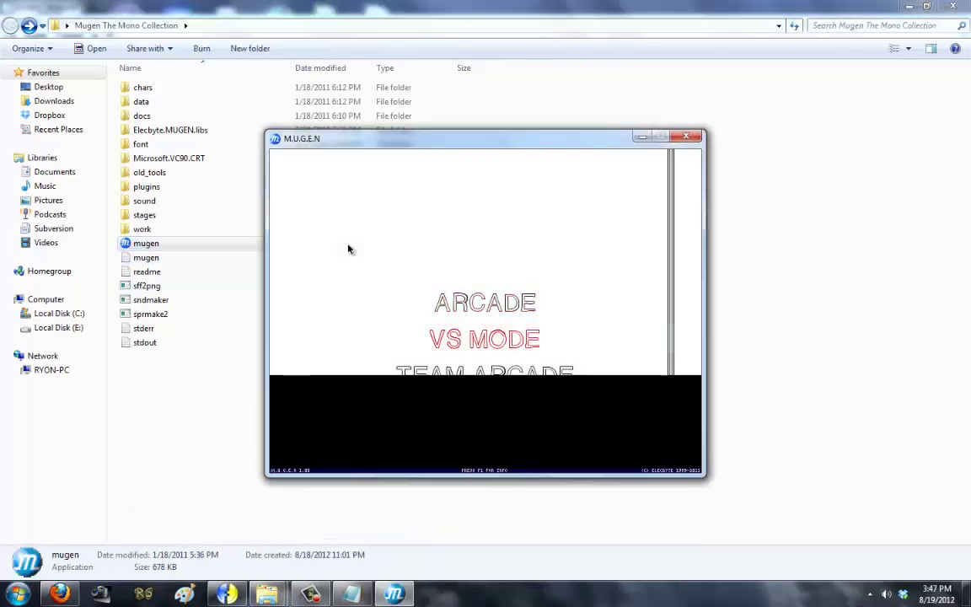
key(Down)
key(Up)
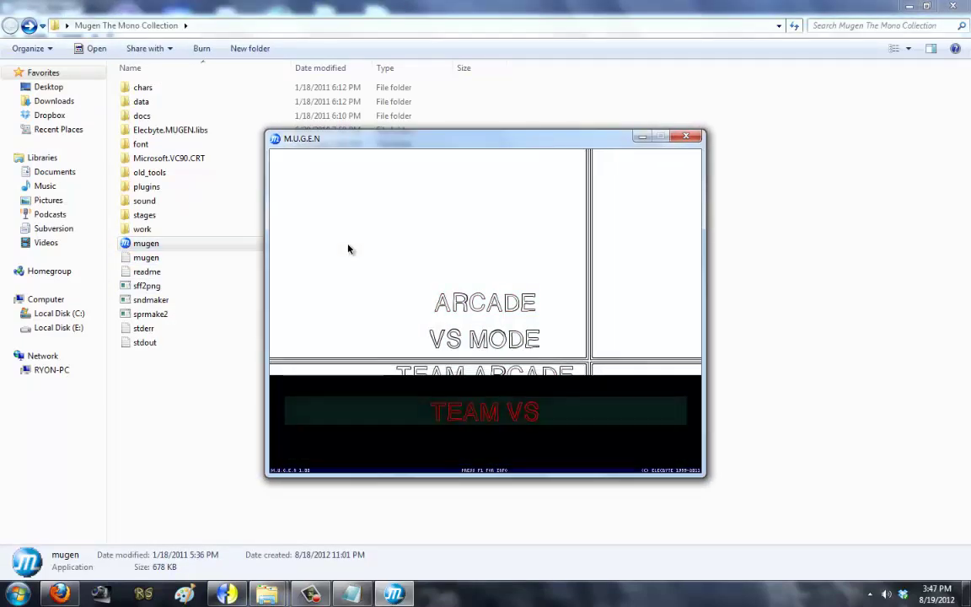
key(Down)
key(Down)
key(Down)
key(Escape)
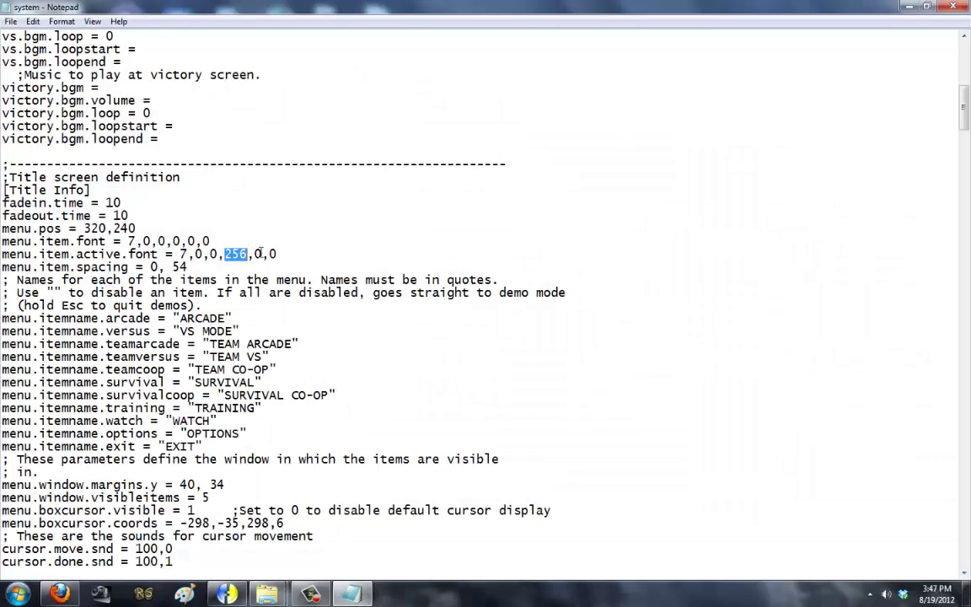
Step: Change menu.item.active.font to 7,0,0,256,256,256
click(260, 254)
key(BackSpace)
text(256,)
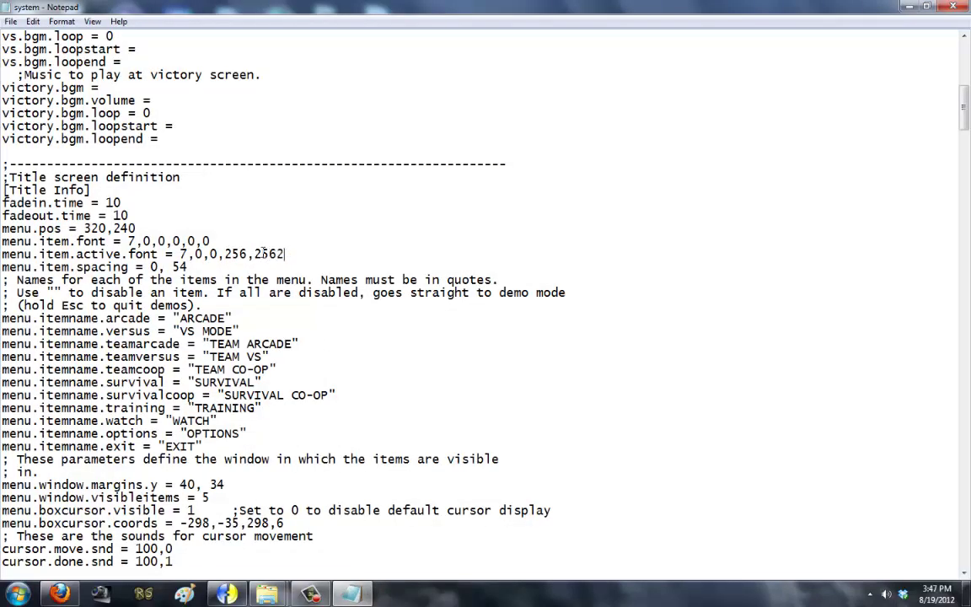
text(256)
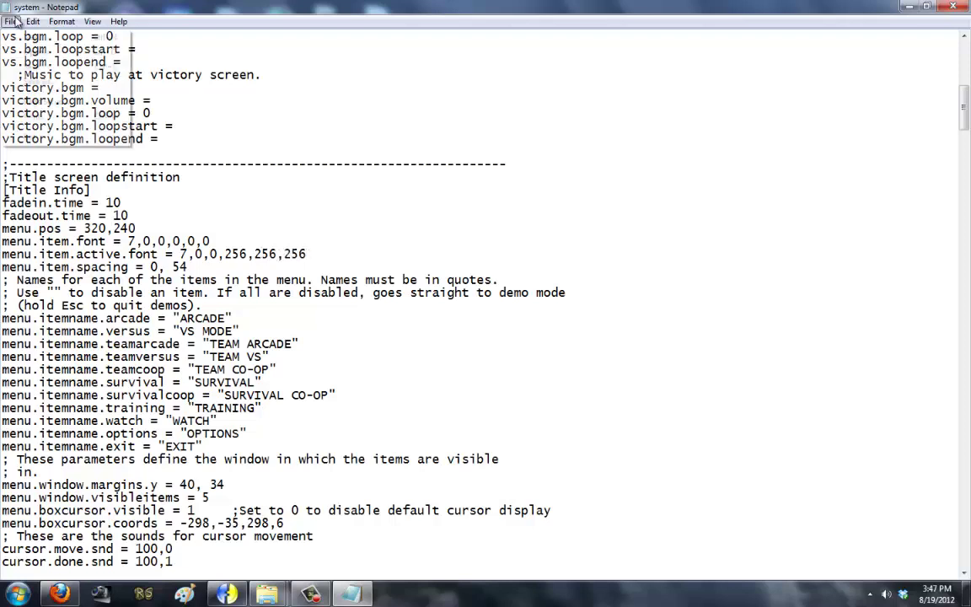
Step: Save system.def from the File menu and return to the game folder
click(11, 21)
click(25, 50)
click(568, 311)
click(11, 21)
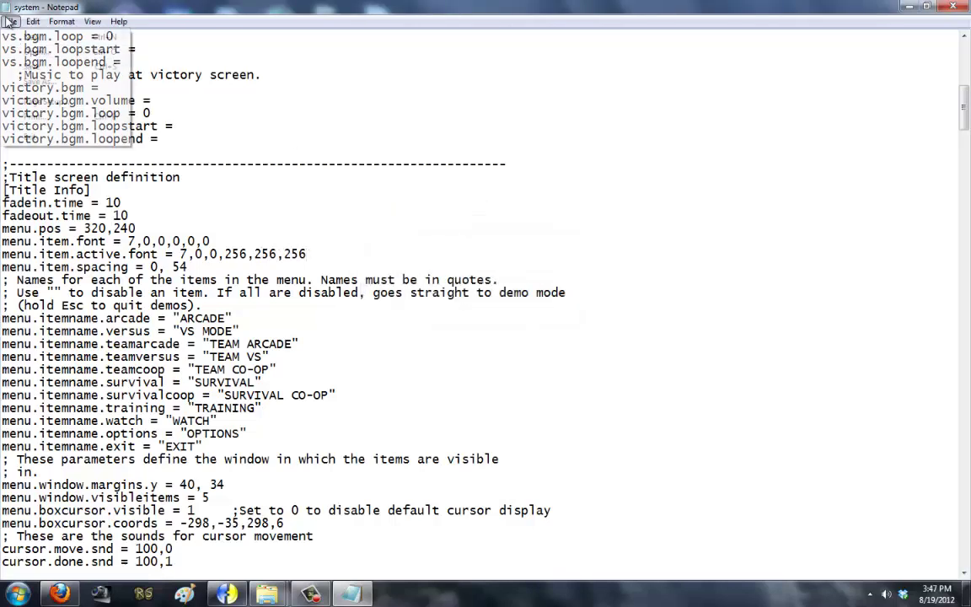
click(29, 63)
click(258, 600)
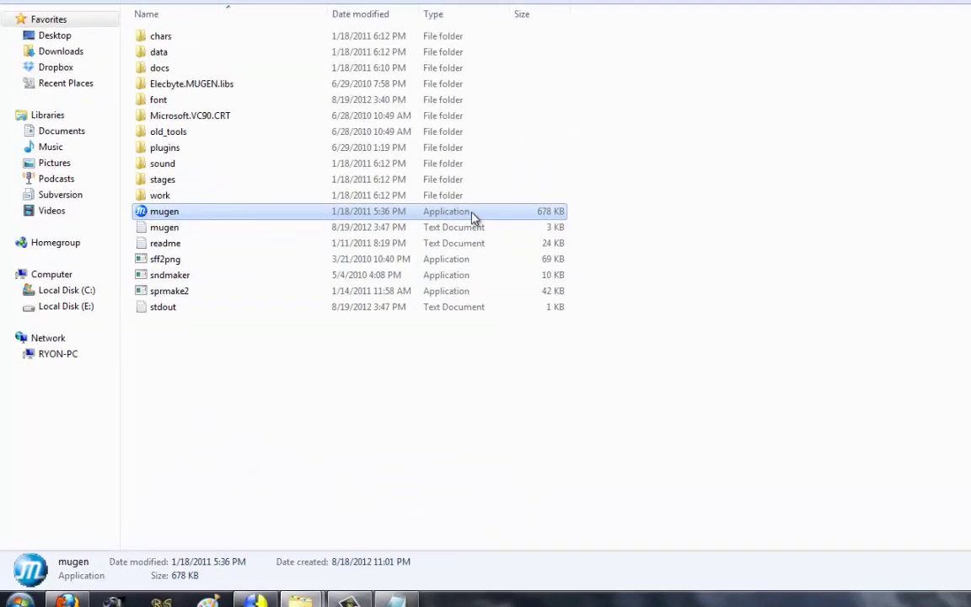
Step: Launch mugen.exe, move the title menu down to EXIT and back up to TEAM VS, then quit
double_click(524, 184)
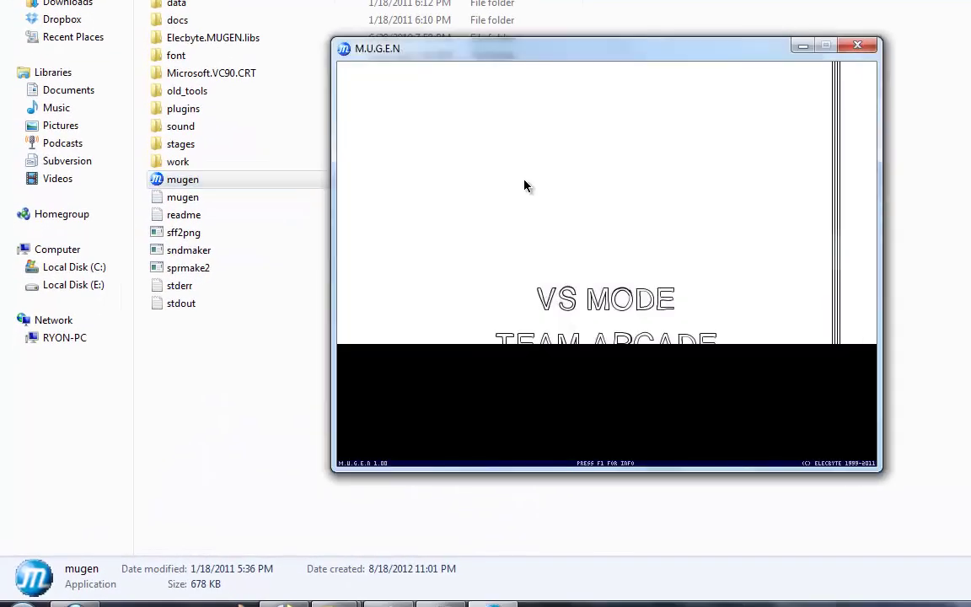
key(Down)
key(Down)
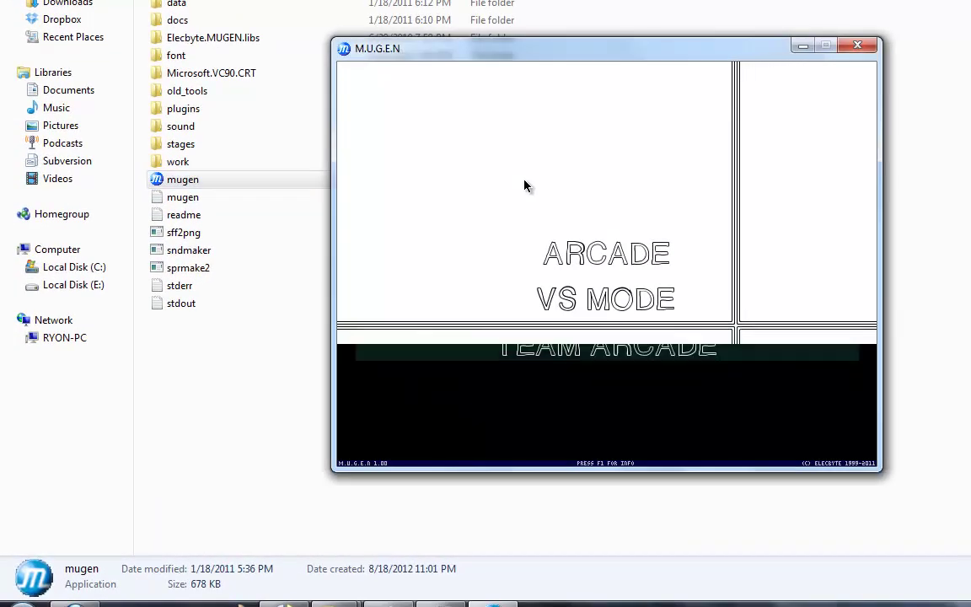
key(Down)
key(Down)
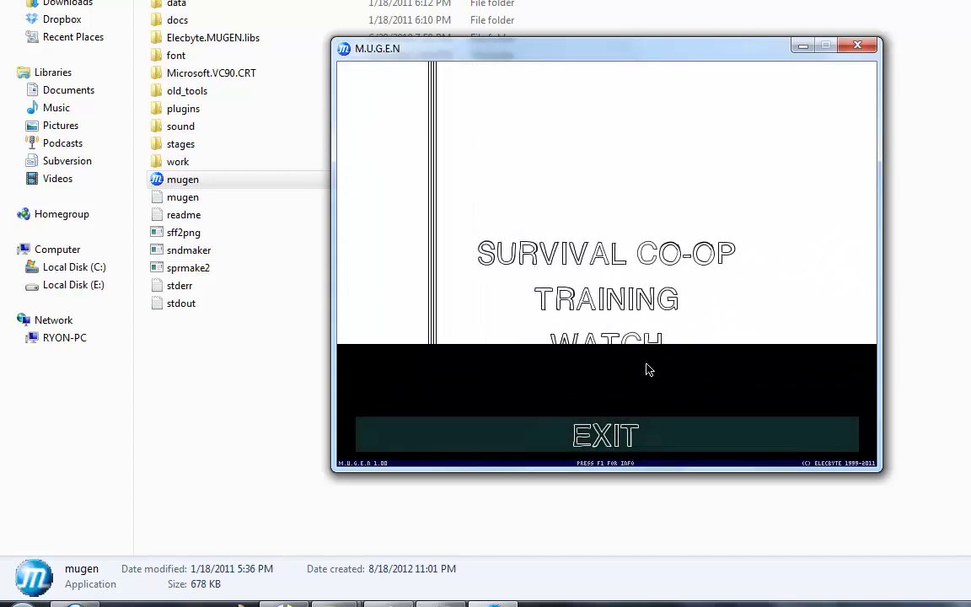
key(Up)
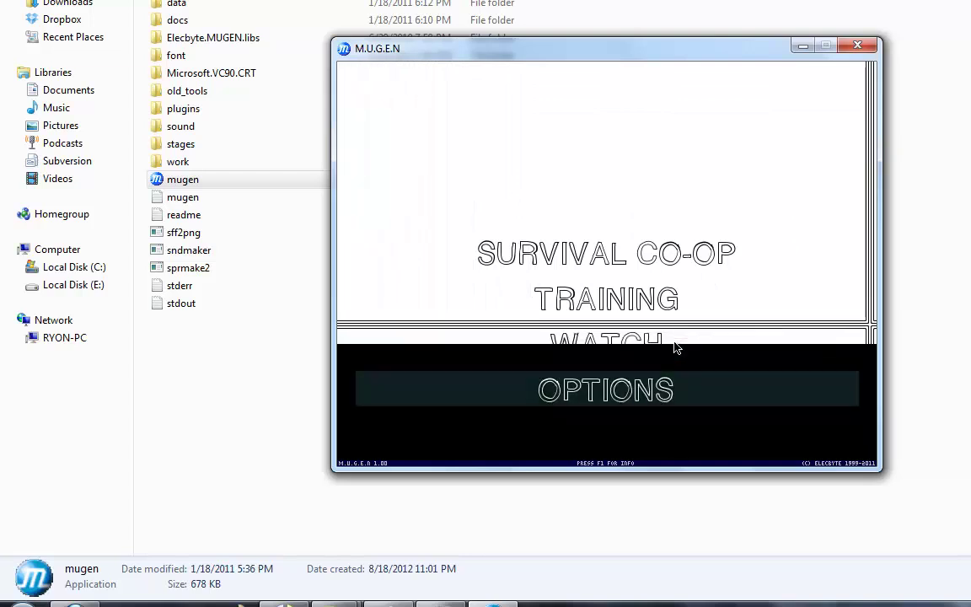
key(Up)
key(Up)
key(Up)
key(Up)
key(Up)
key(Up)
key(Up)
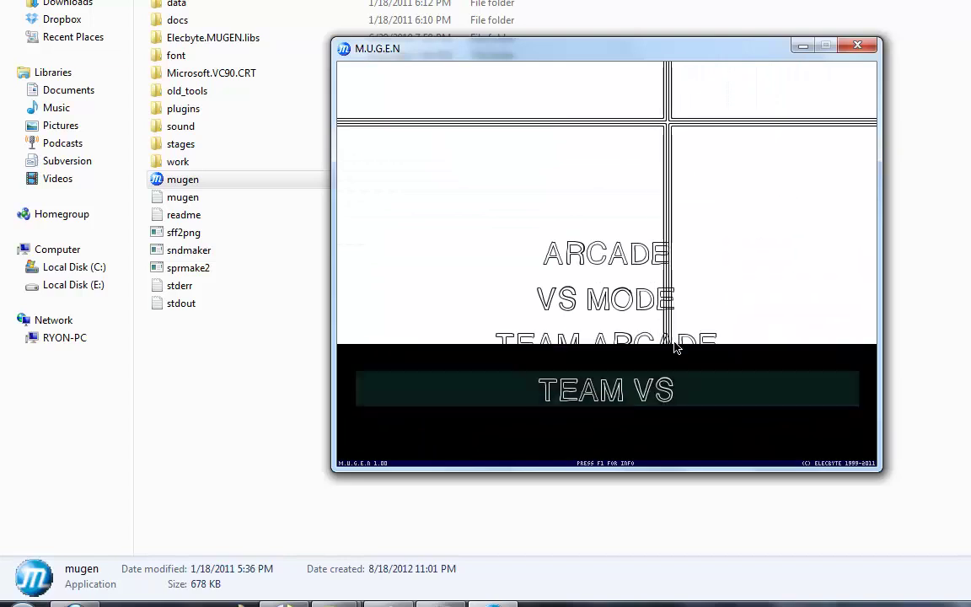
key(Escape)
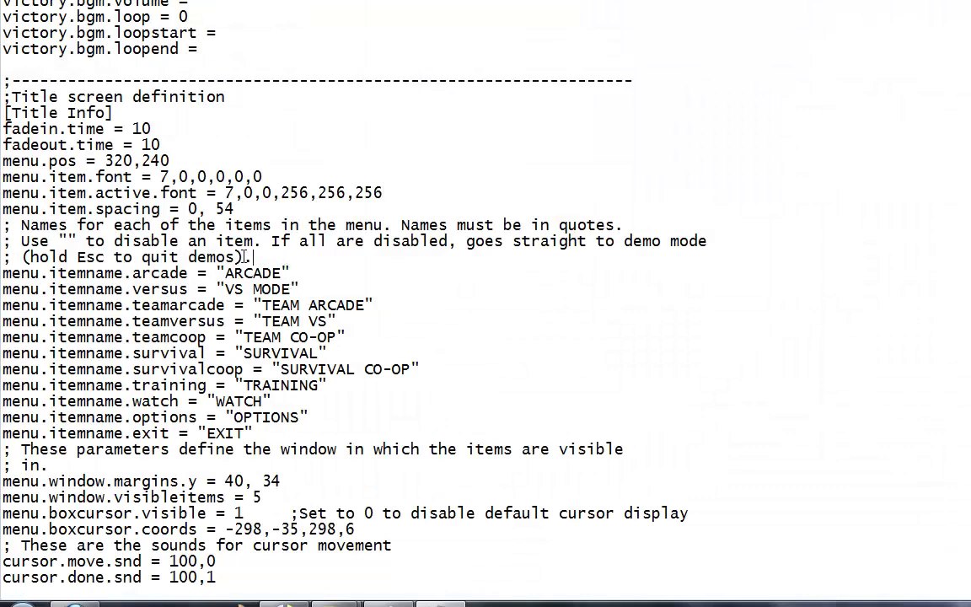
Step: Delete OPTIONS so menu.itemname.options reads an empty ""
drag(256, 257, 4, 221)
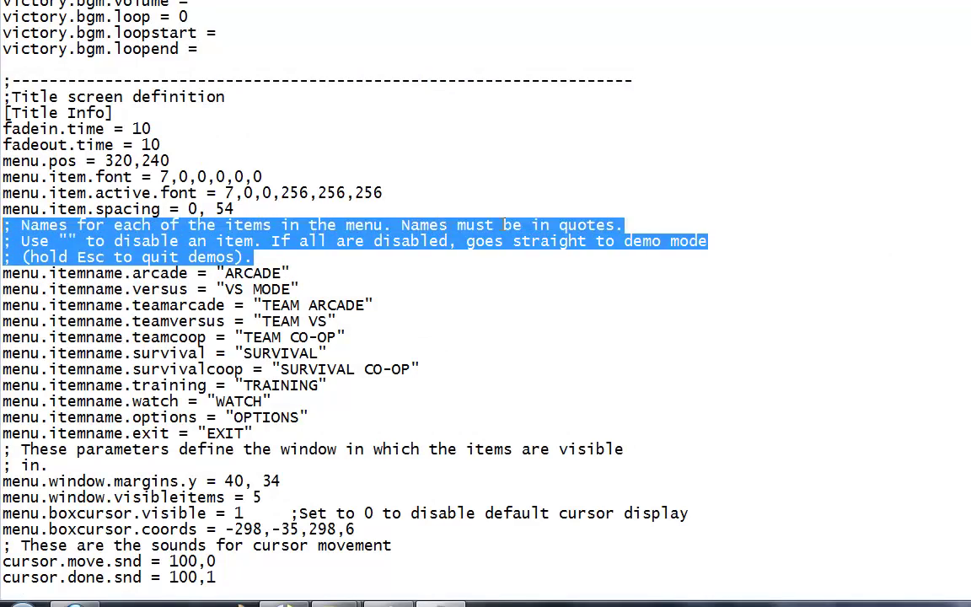
click(238, 273)
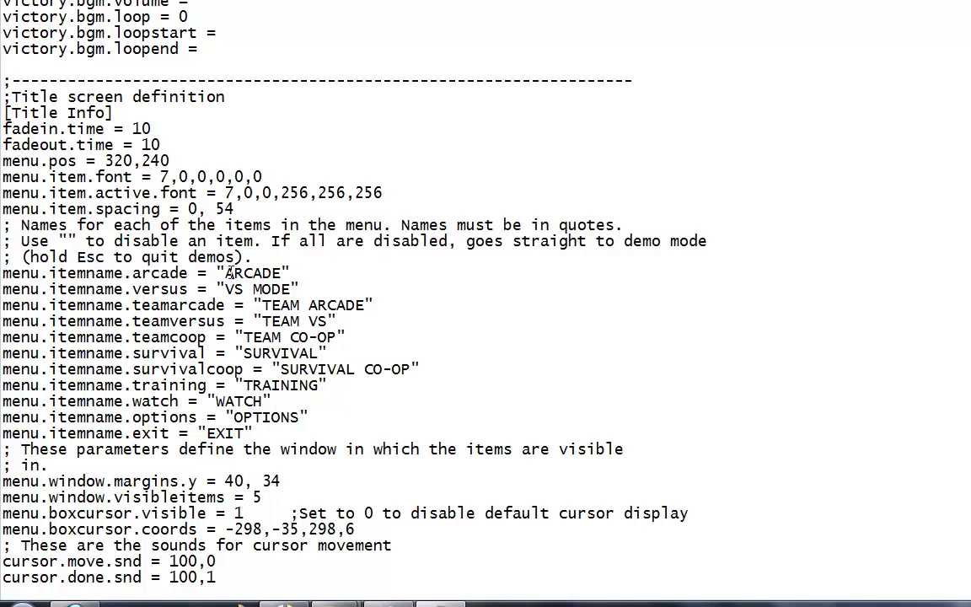
drag(225, 273, 283, 273)
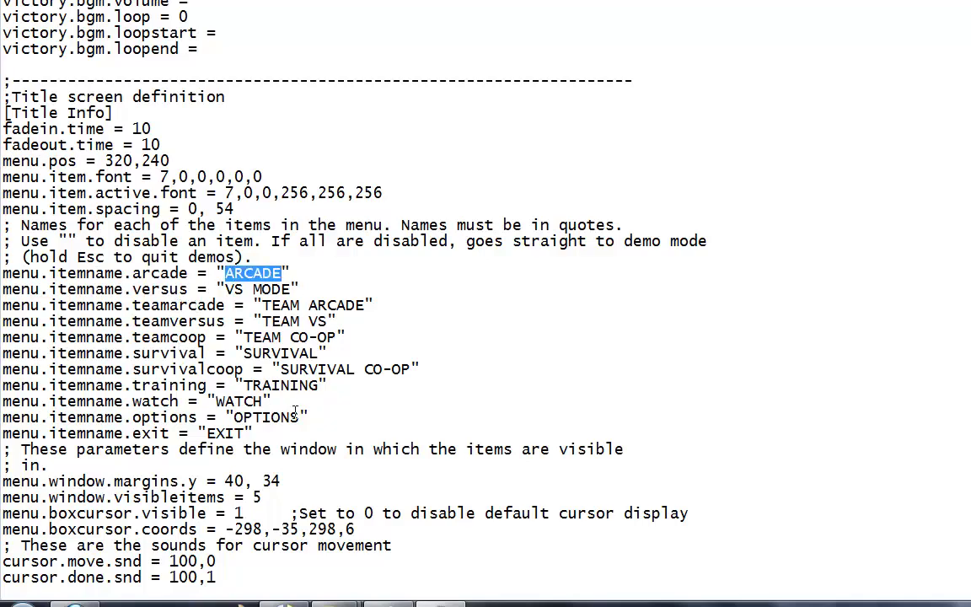
drag(234, 417, 298, 417)
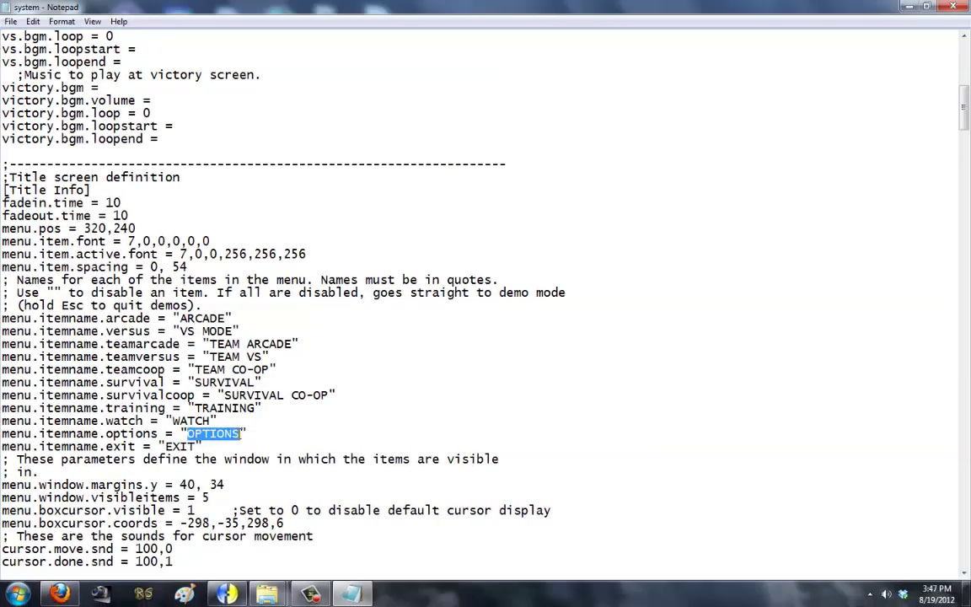
key(BackSpace)
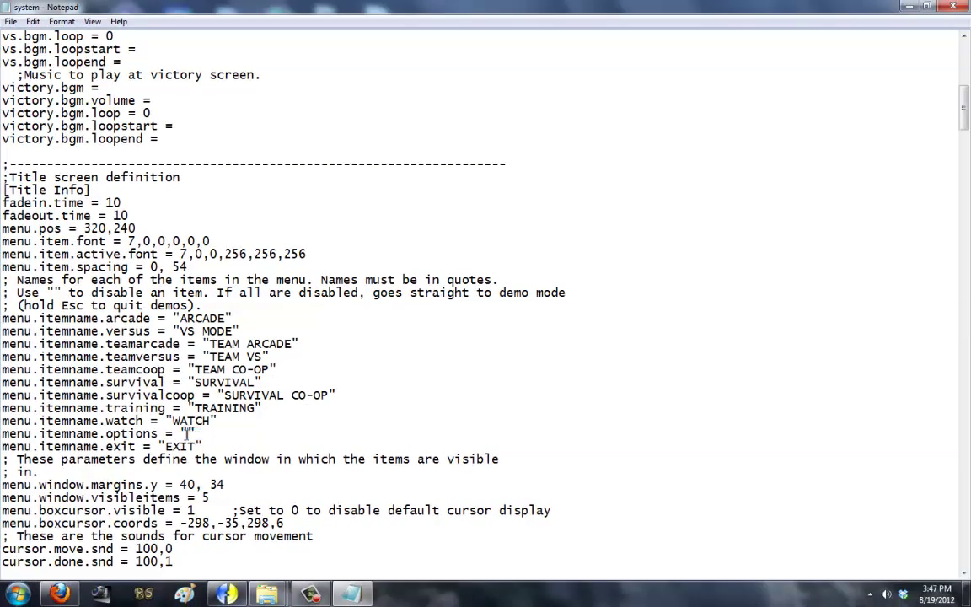
Step: Save system.def and switch to the MUGEN game folder
click(32, 21)
click(215, 477)
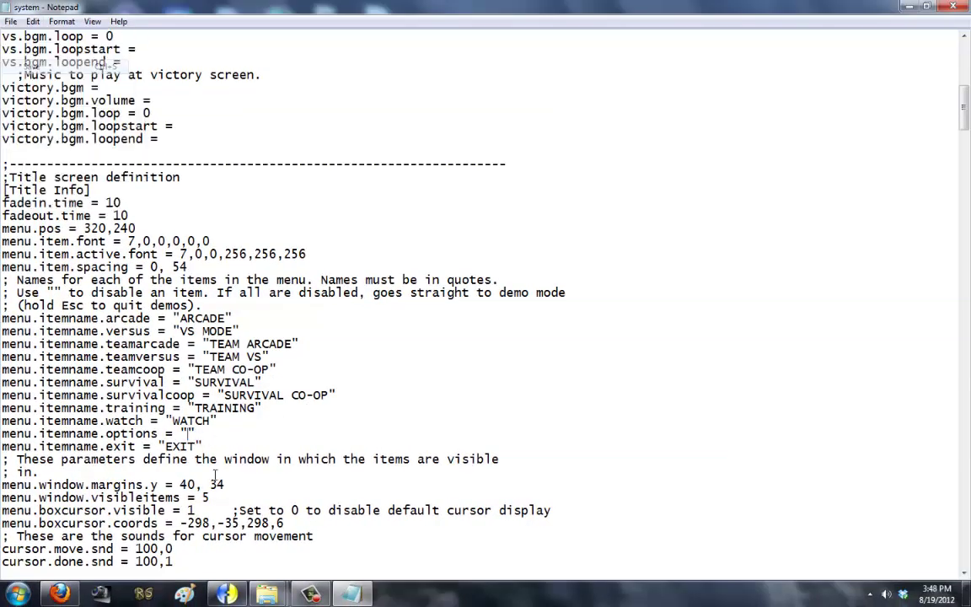
key(alt+Tab)
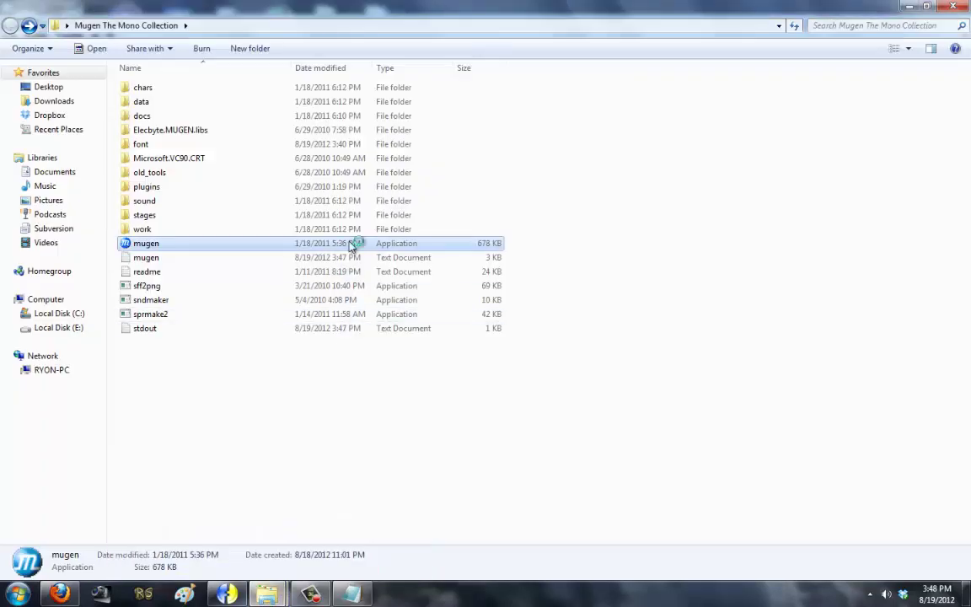
Step: Launch MUGEN and toggle the title menu between WATCH and EXIT, then quit back to system.def
key(Up)
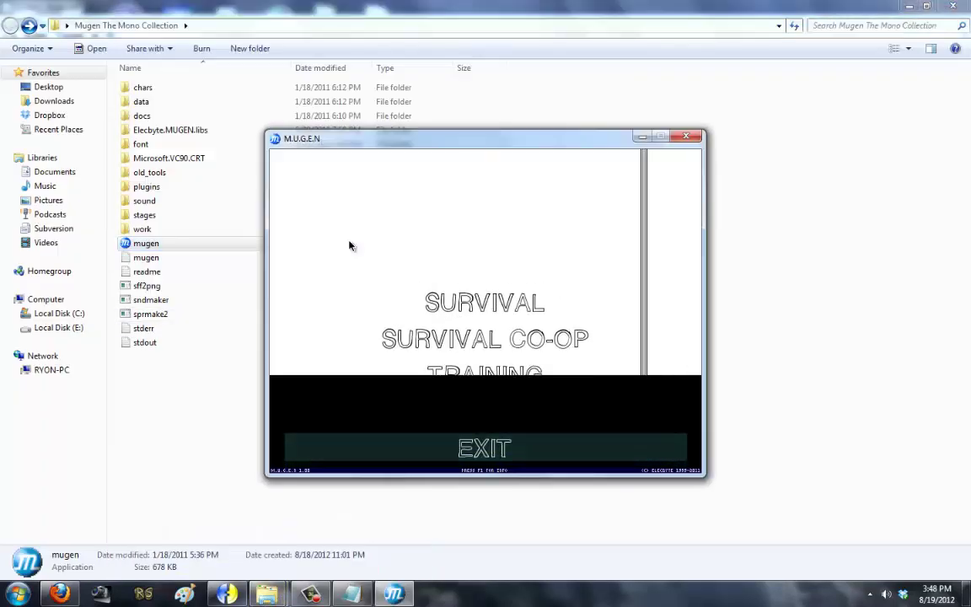
key(Up)
key(Down)
key(Up)
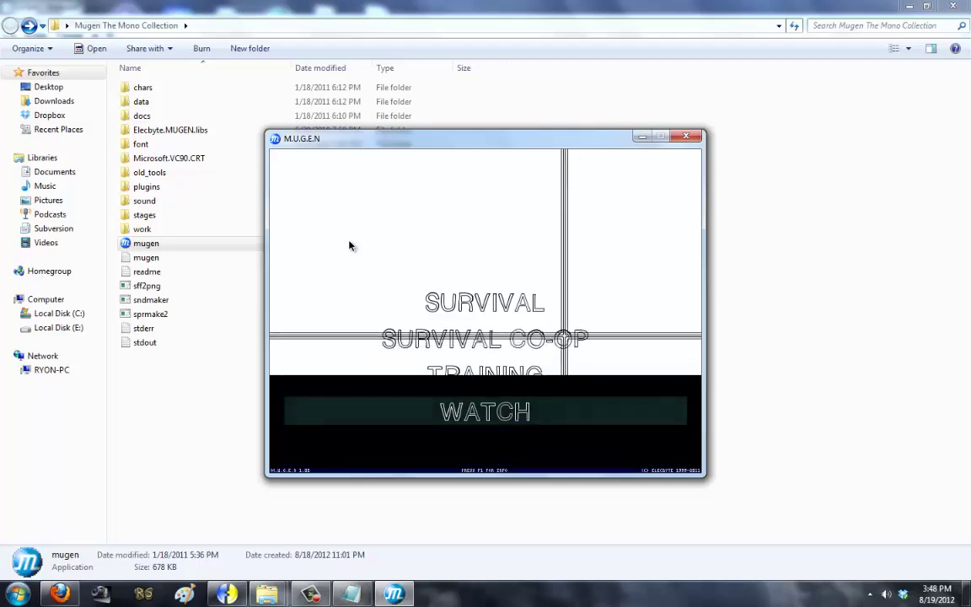
key(Down)
key(Up)
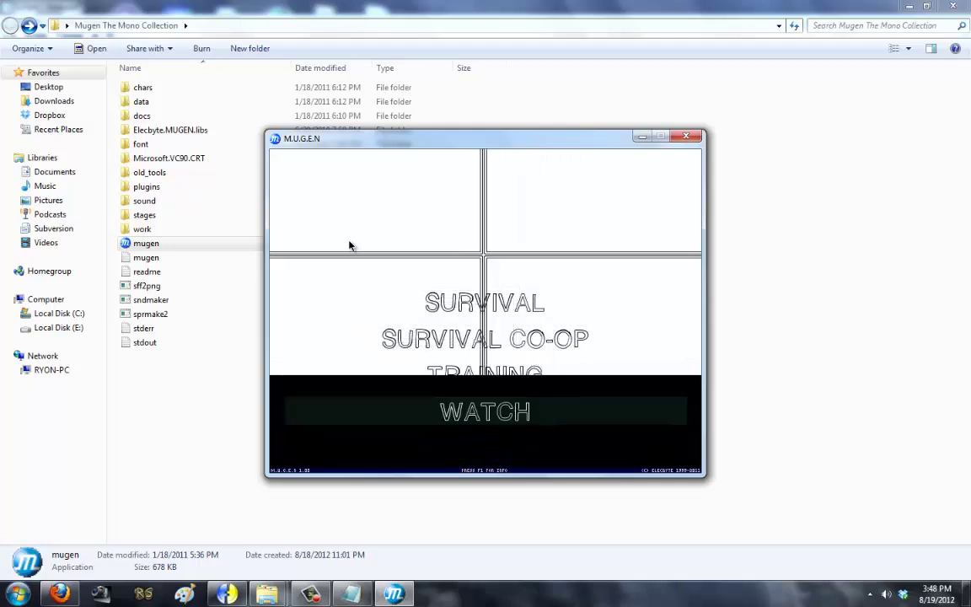
key(Escape)
key(alt+Tab)
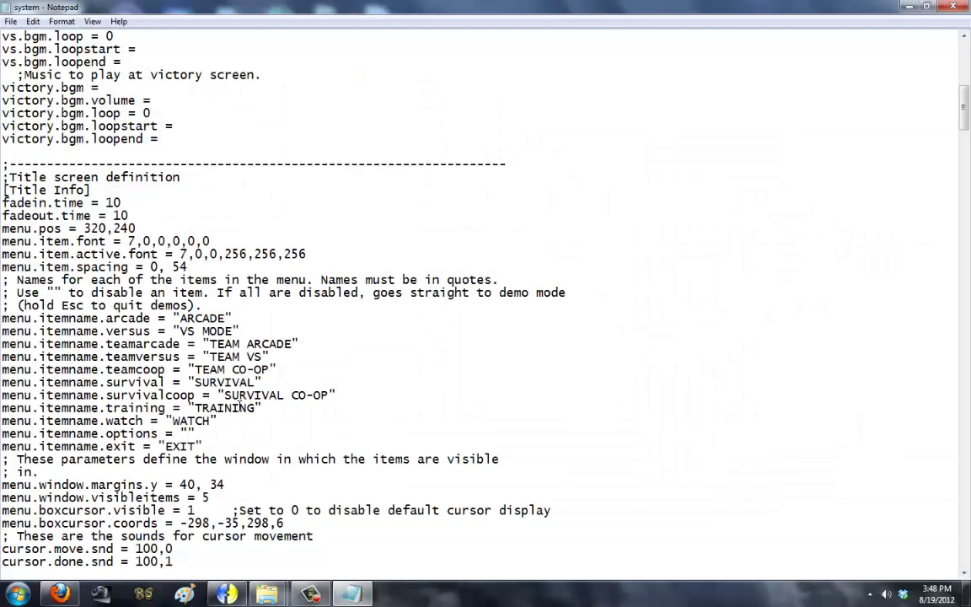
Step: Restore the OPTIONS name and highlight the menu.window.margins.y values 40 and 34
text(IOPTION)
scroll(242, 407, down, 2)
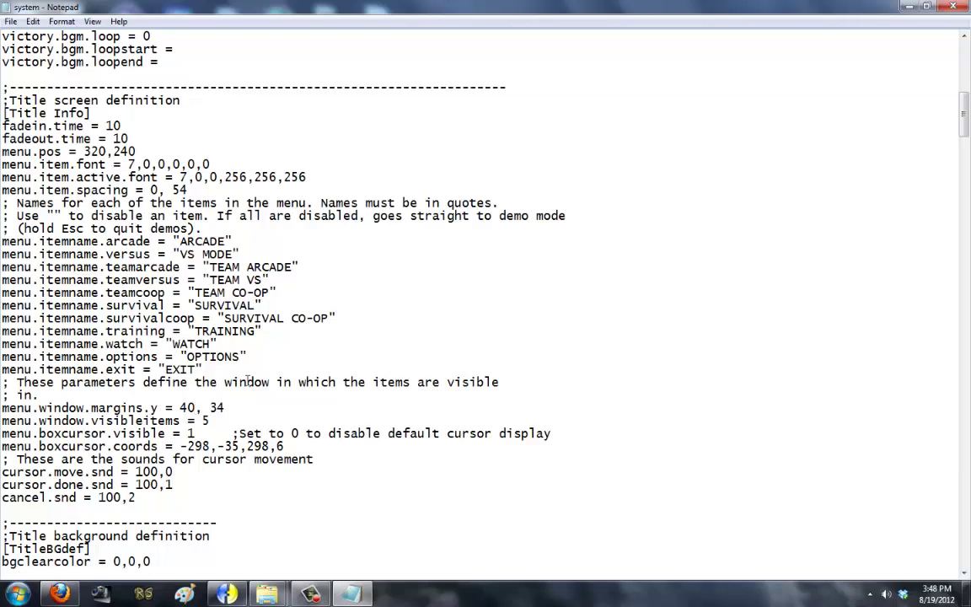
drag(231, 381, 297, 381)
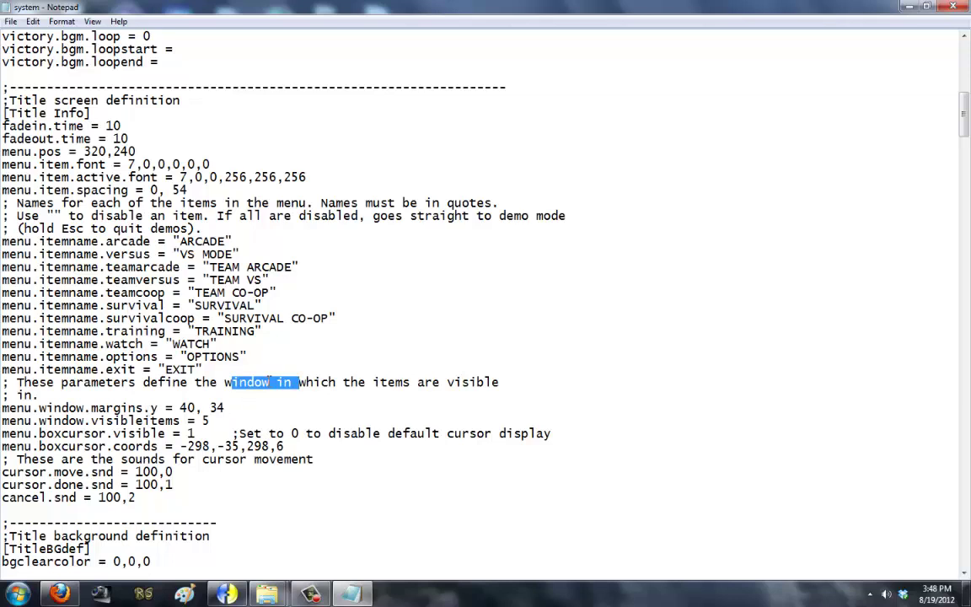
double_click(189, 407)
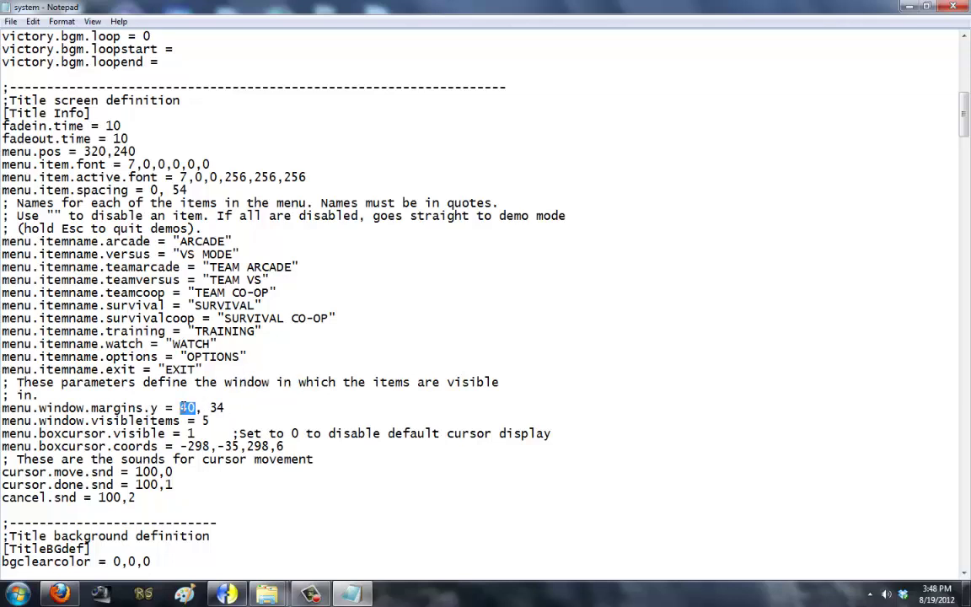
double_click(224, 407)
Step: Launch Paint beside Notepad and type an A on the canvas
click(19, 594)
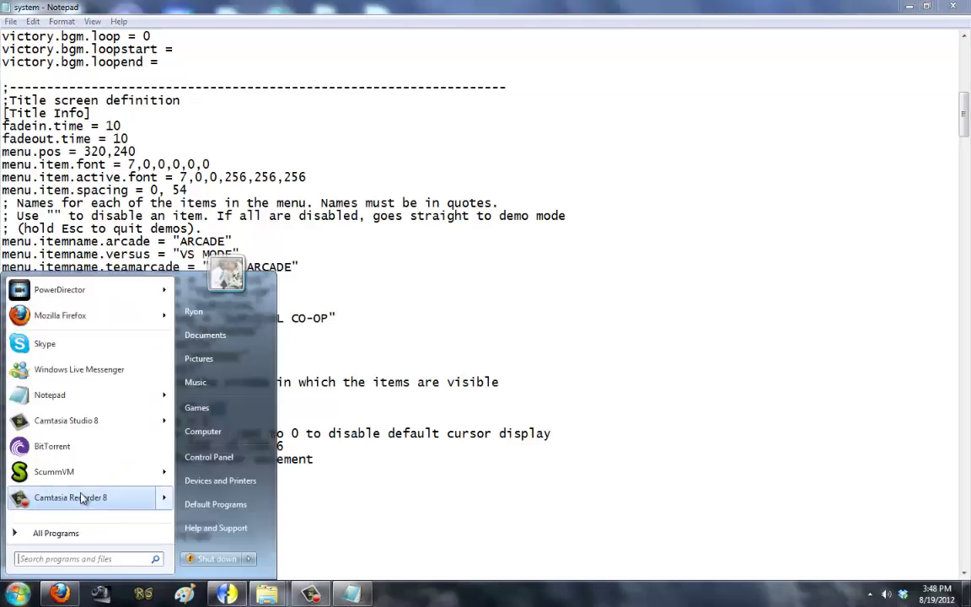
click(194, 597)
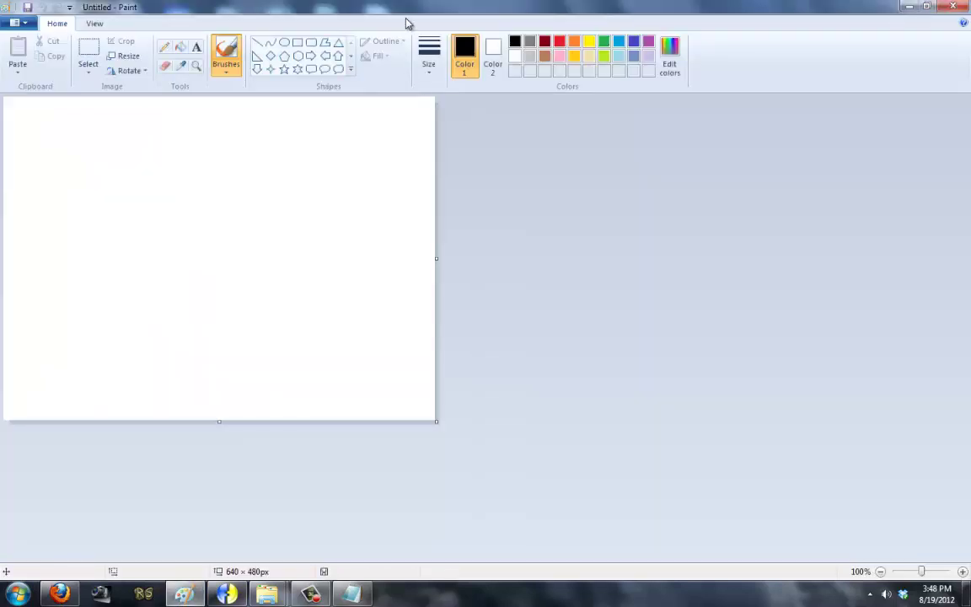
double_click(409, 19)
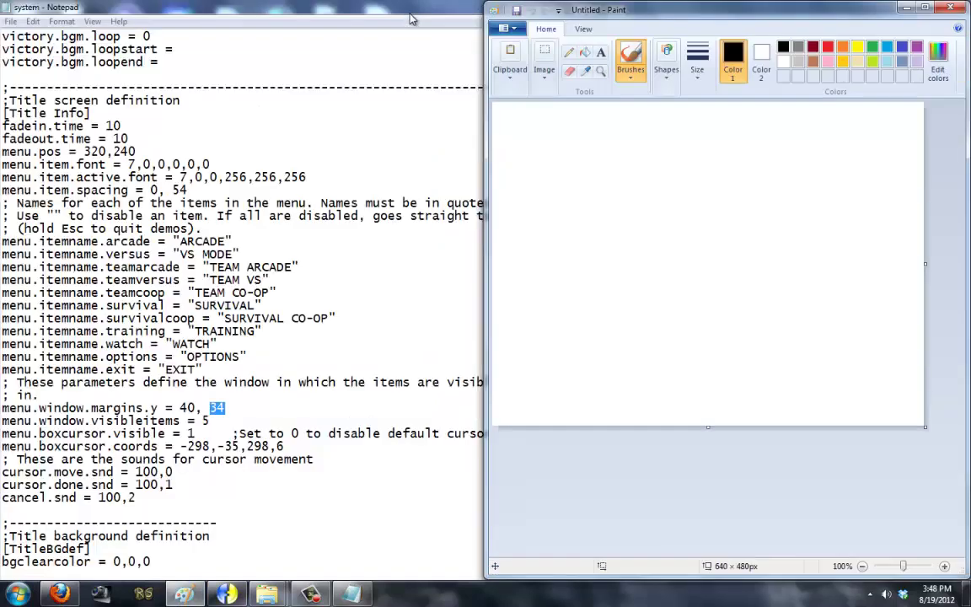
click(601, 52)
click(599, 253)
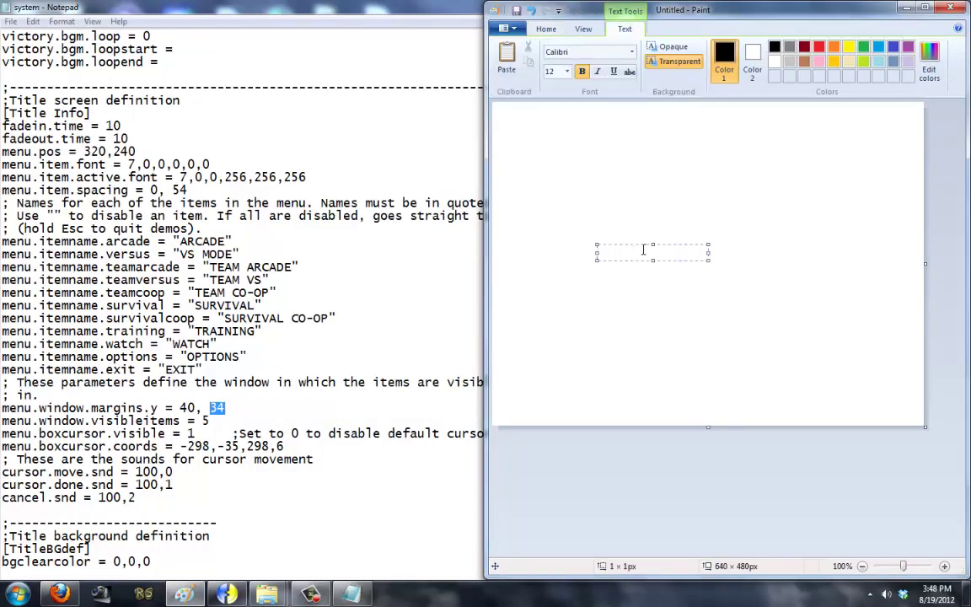
text(A)
Step: Write the A at size 48 near the canvas centre
click(589, 53)
click(567, 71)
click(567, 72)
click(556, 232)
double_click(602, 253)
click(567, 72)
click(556, 247)
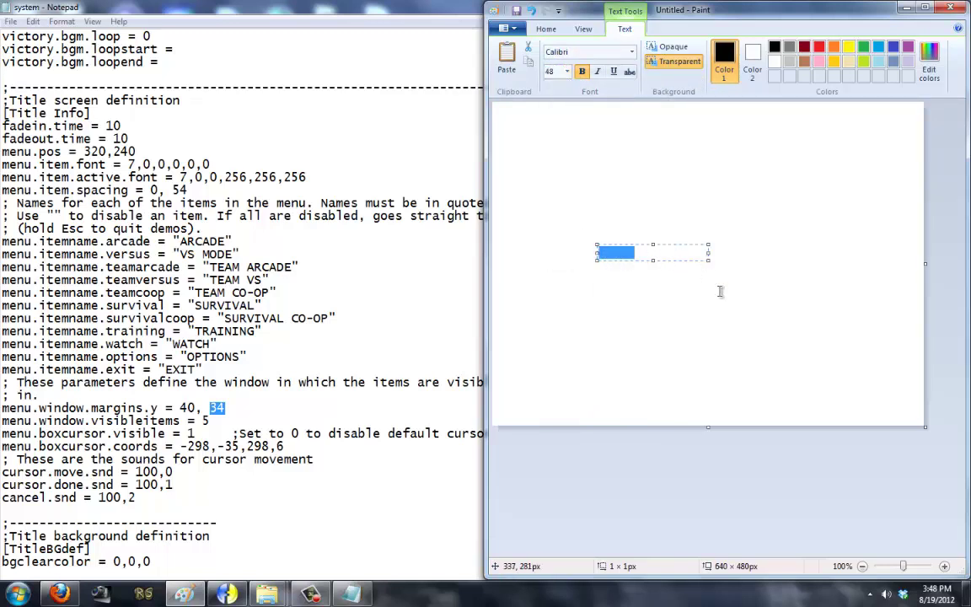
key(Delete)
click(607, 215)
click(653, 198)
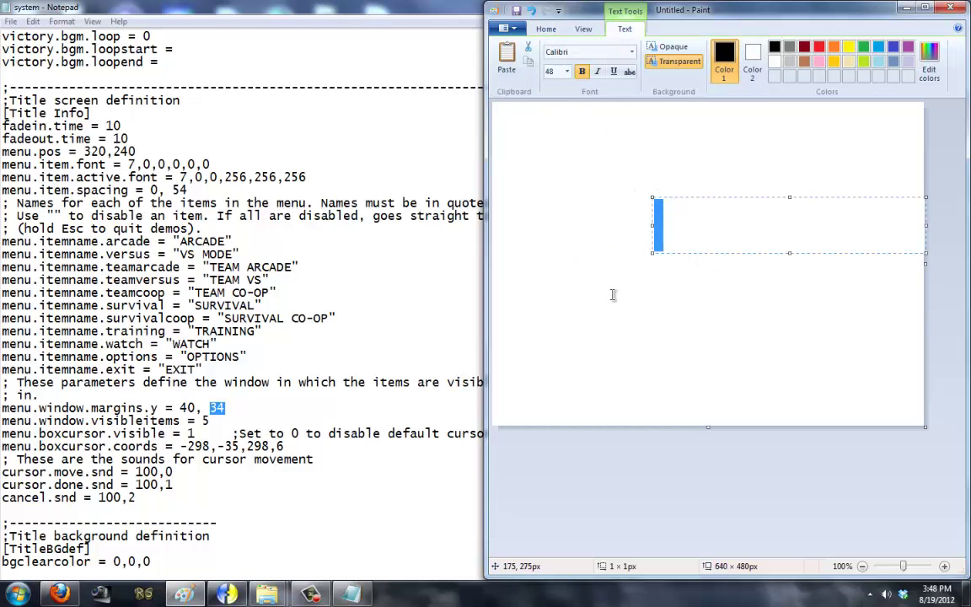
text(A)
click(636, 250)
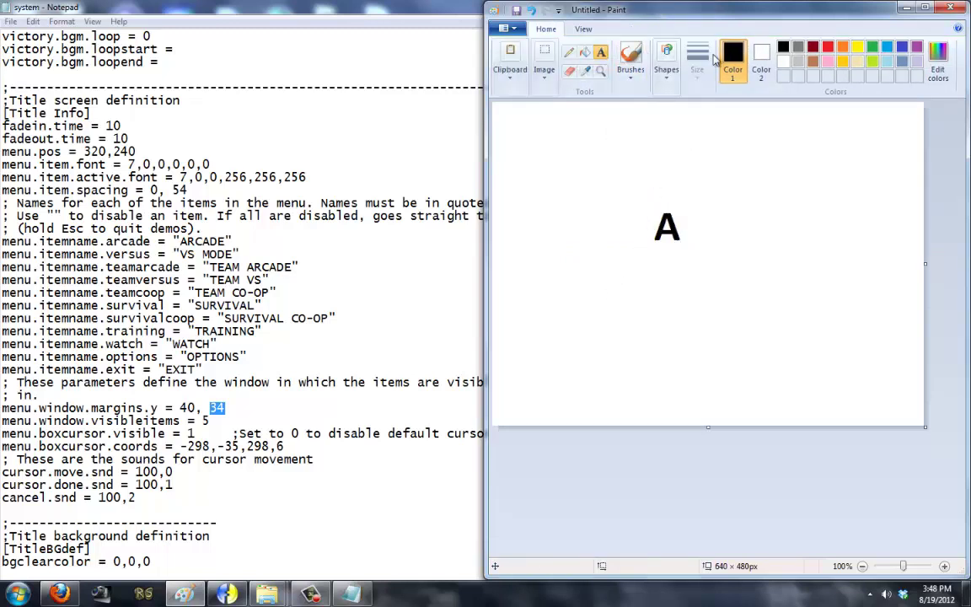
Step: Draw horizontal lines through and above the A plus a brushed arrow stroke
click(666, 69)
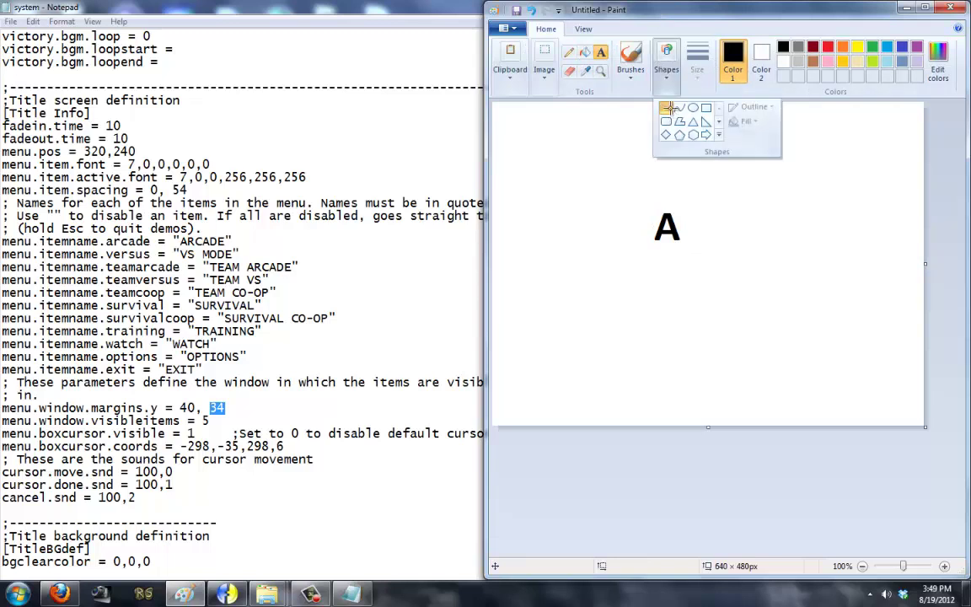
click(692, 108)
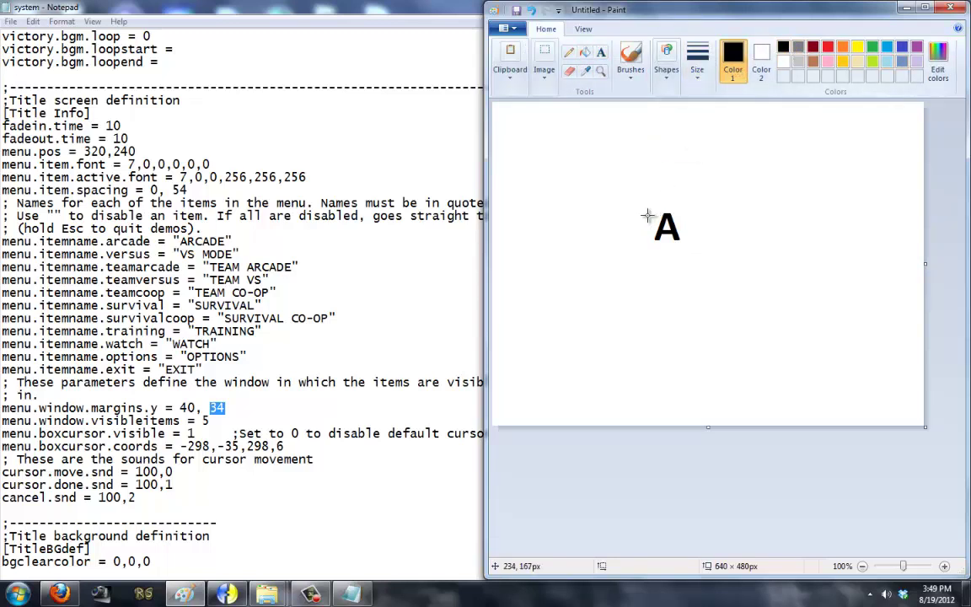
drag(628, 225, 729, 225)
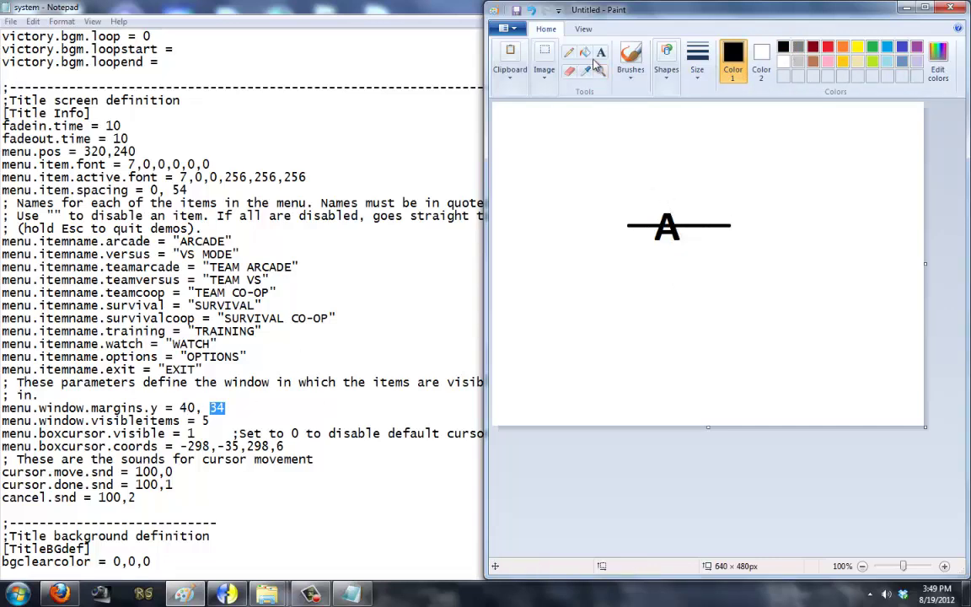
click(630, 55)
mouse_move(698, 218)
mouse_down()
mouse_move(699, 195)
mouse_move(710, 199)
mouse_up()
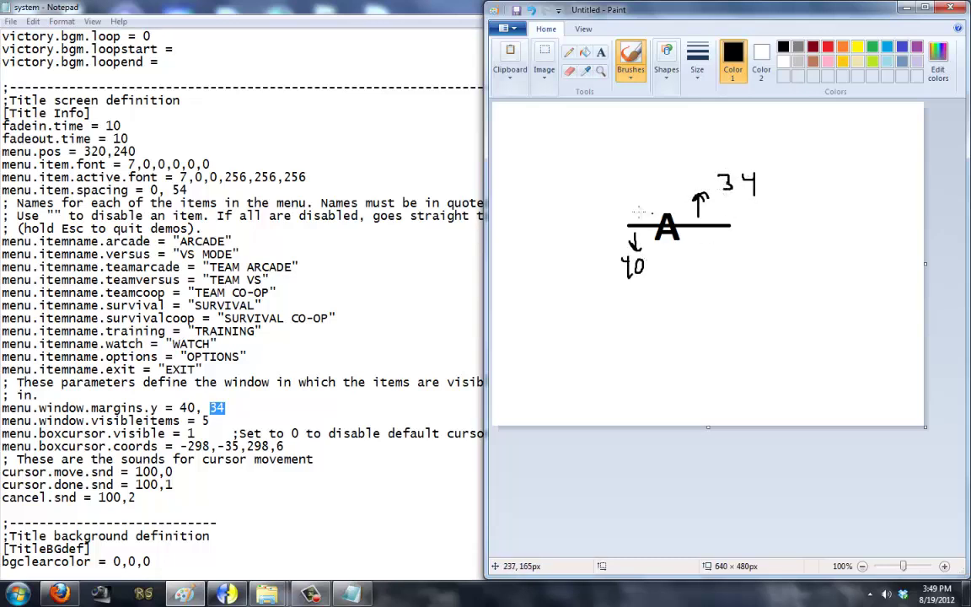
mouse_move(635, 212)
mouse_down()
mouse_move(717, 212)
mouse_move(717, 243)
mouse_up()
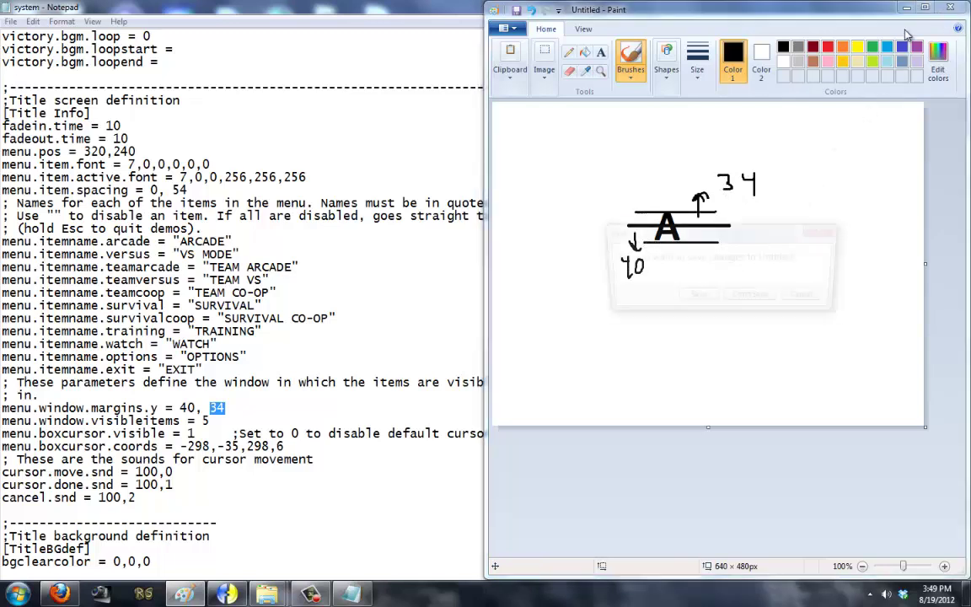
Step: Close Paint without saving and go back to system.def
click(949, 8)
click(681, 271)
click(224, 408)
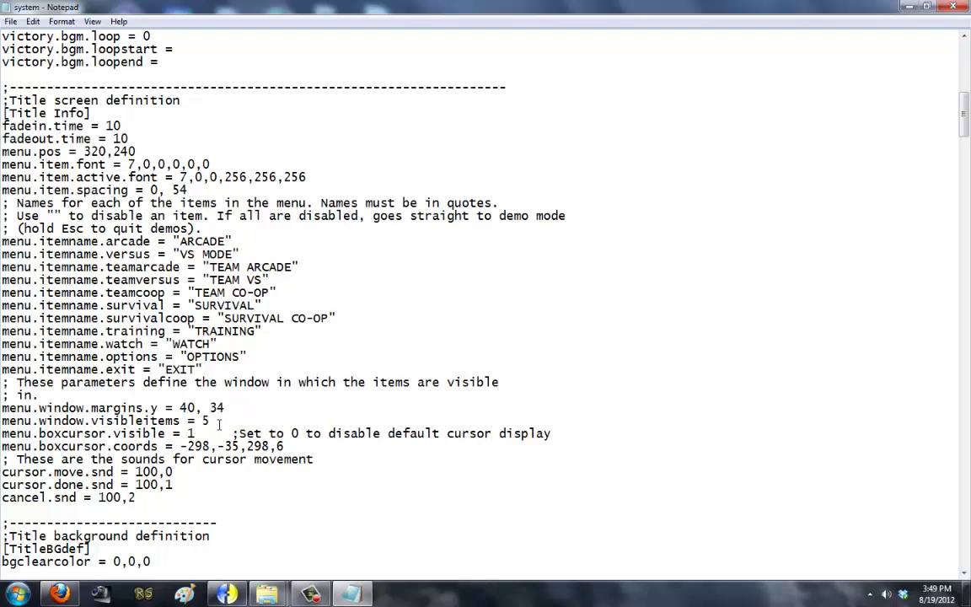
Step: Change menu.window.visibleitems from 5 to 2 and save system.def
click(212, 421)
drag(91, 420, 239, 421)
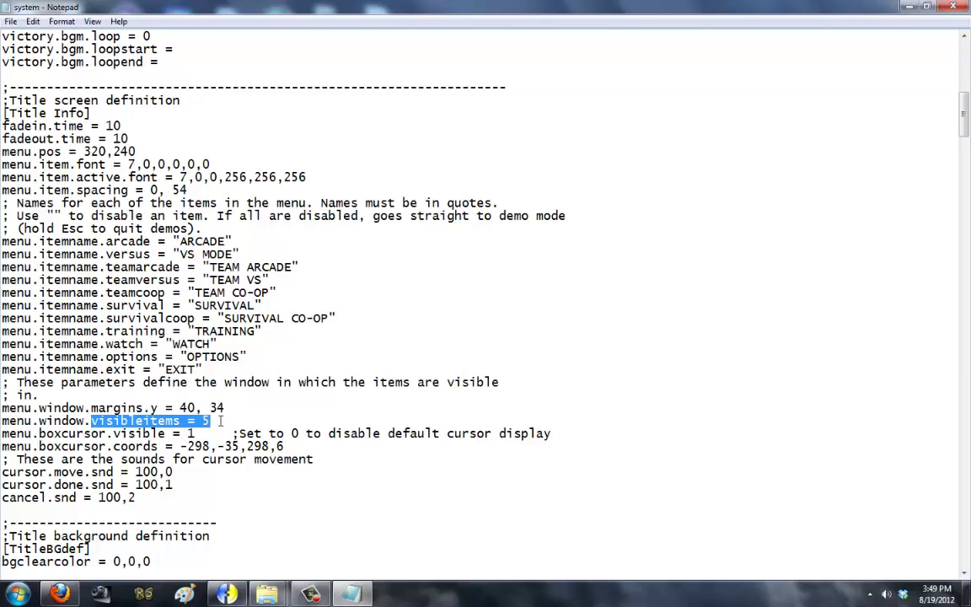
click(213, 419)
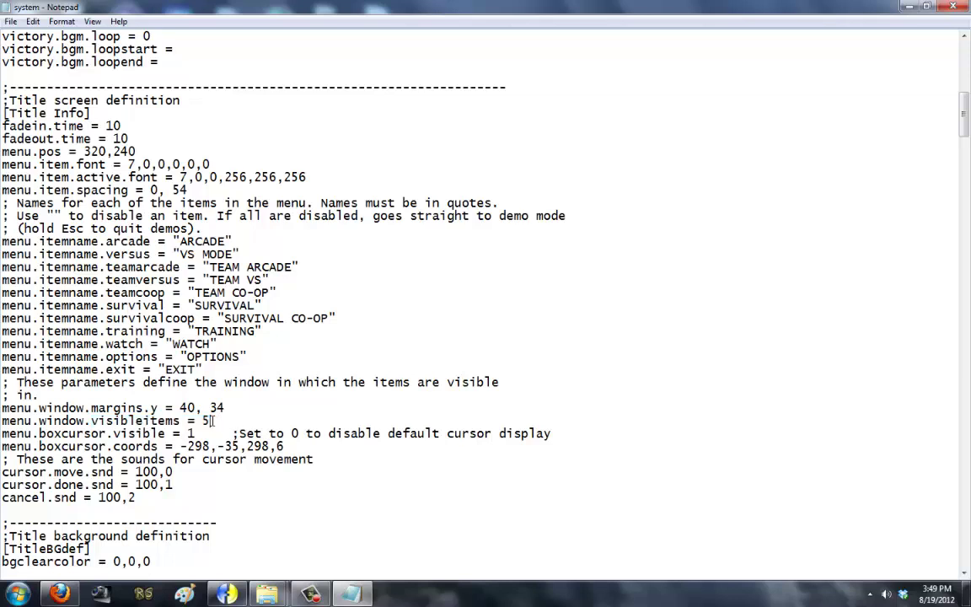
key(BackSpace)
text(2)
click(11, 21)
click(34, 68)
Step: Launch mugen.exe from the MUGEN folder to test the title menu
mouse_move(266, 594)
click(325, 531)
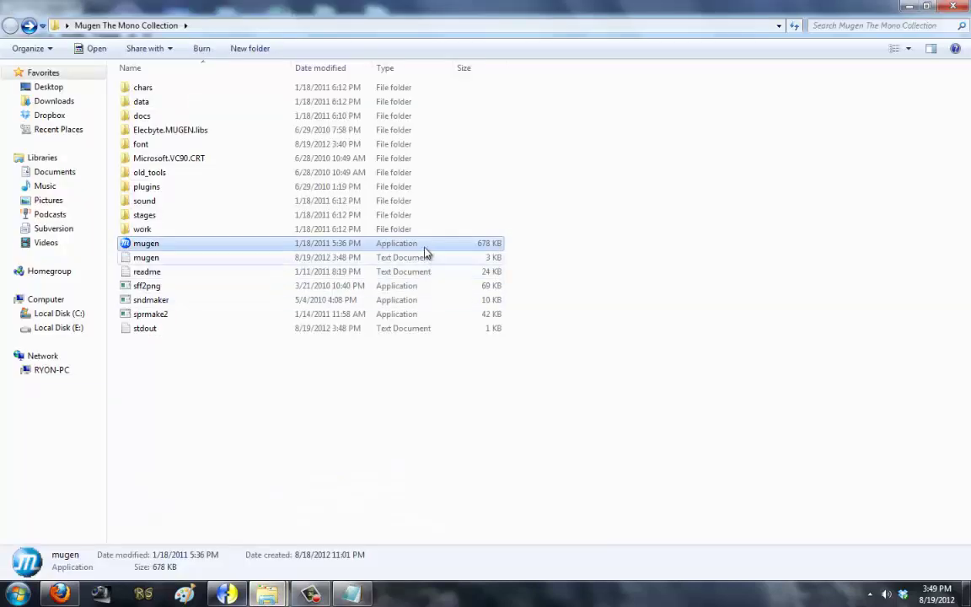
double_click(426, 247)
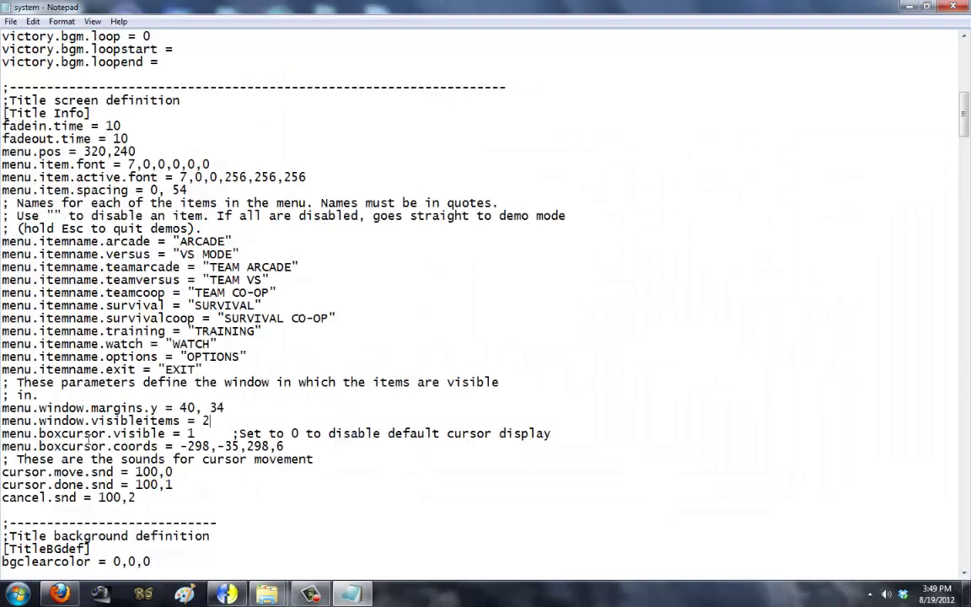
Step: Relaunch mugen.exe from the MUGEN folder to check the title screen again
mouse_move(267, 594)
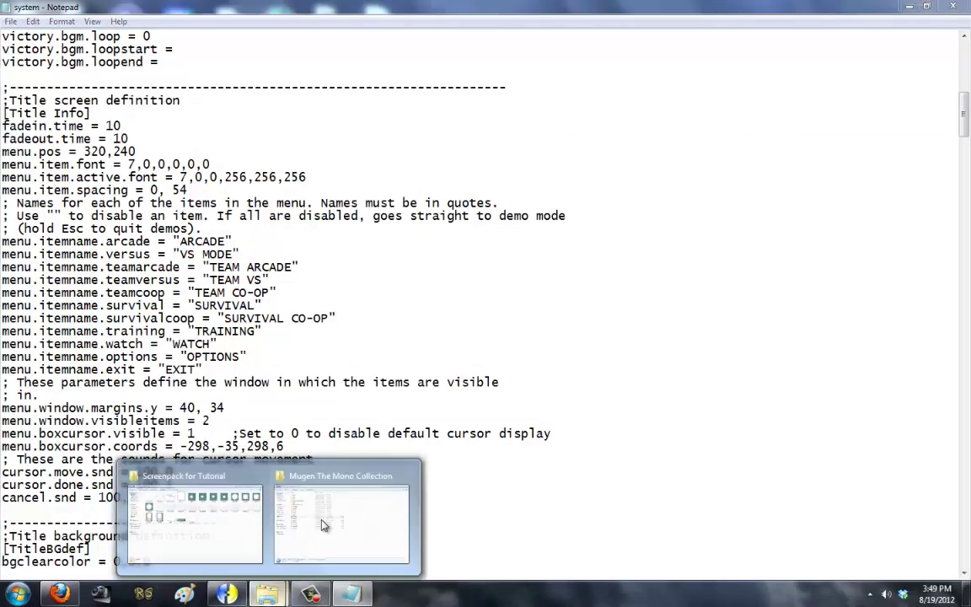
click(324, 524)
double_click(378, 251)
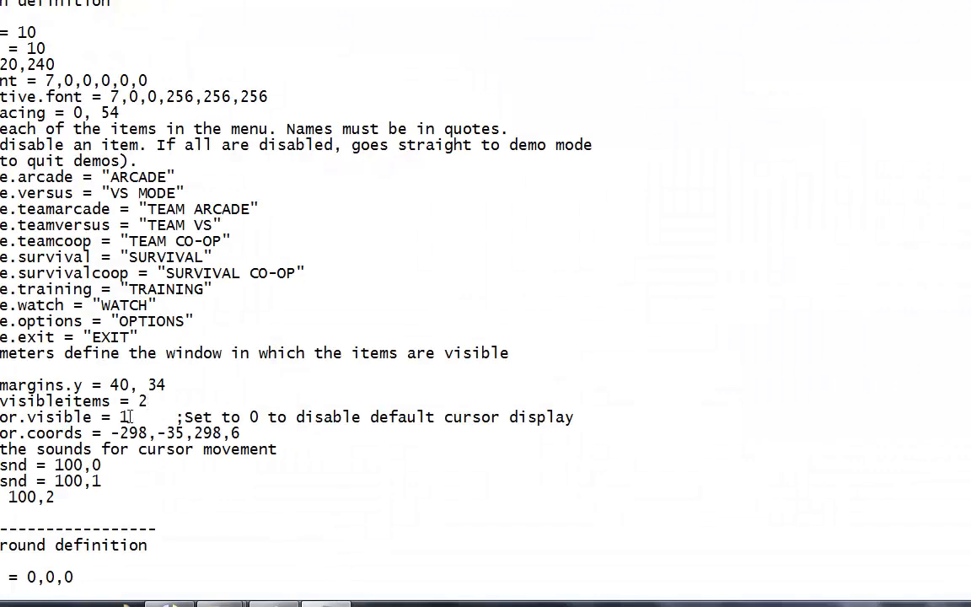
Step: Set menu.boxcursor.visible to 0, delete its trailing comment, and mark the box cursor coords
click(126, 417)
key(BackSpace)
text(0)
drag(129, 416, 574, 417)
key(Delete)
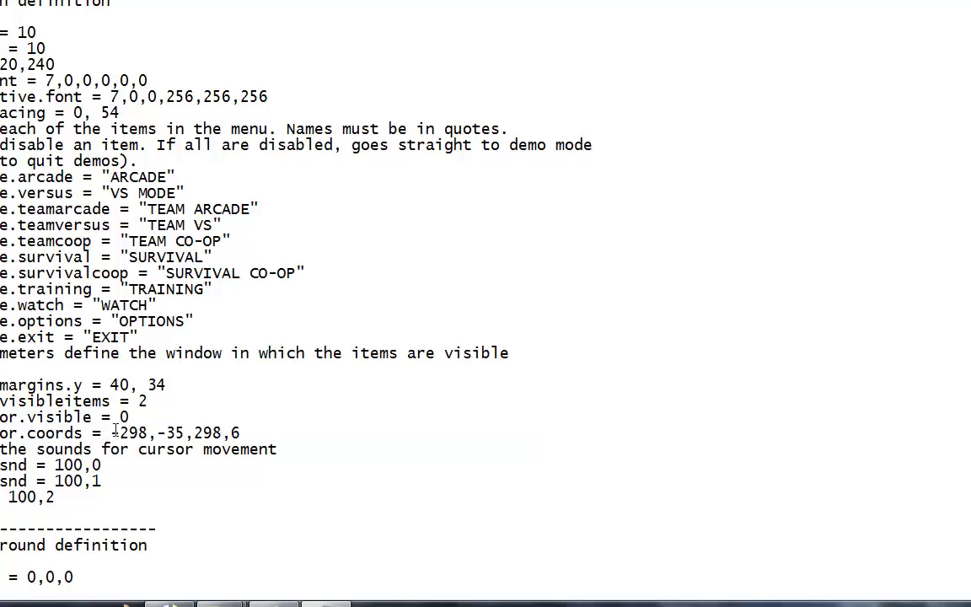
drag(113, 432, 241, 432)
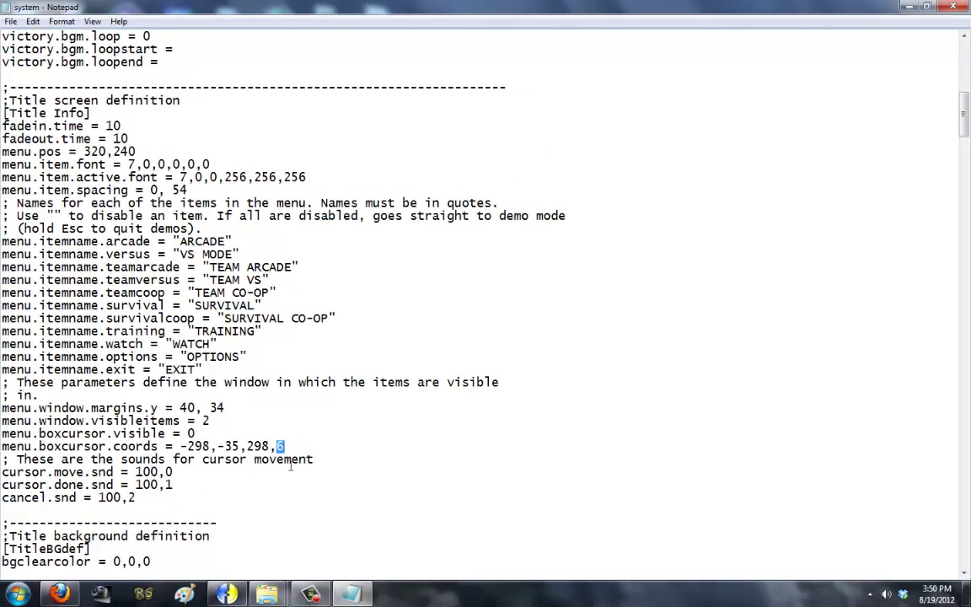
Step: Delete the cursor sounds and visible-items window comments, plus the blank line after EXIT
drag(325, 457, 164, 458)
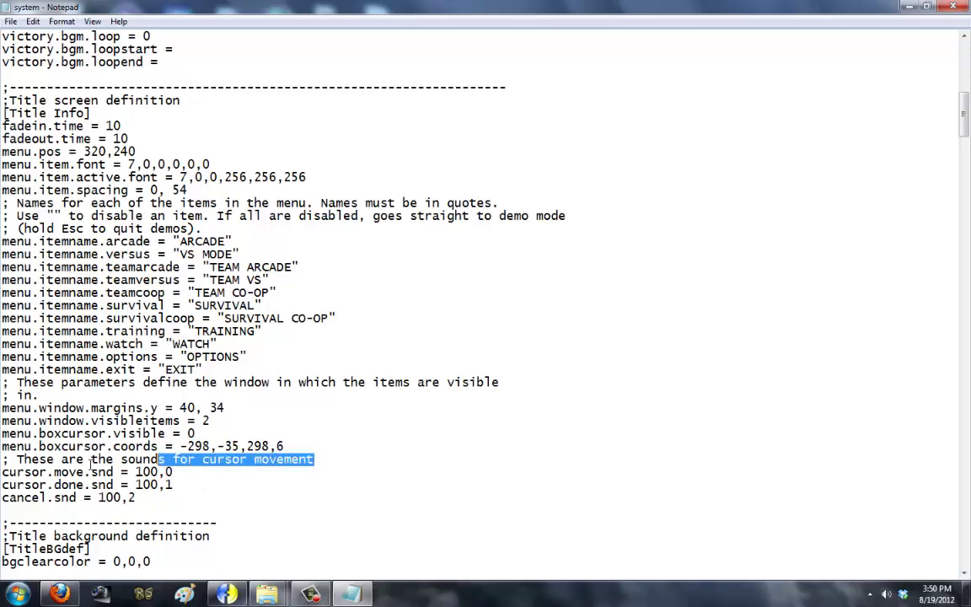
click(4, 472)
drag(339, 457, 2, 459)
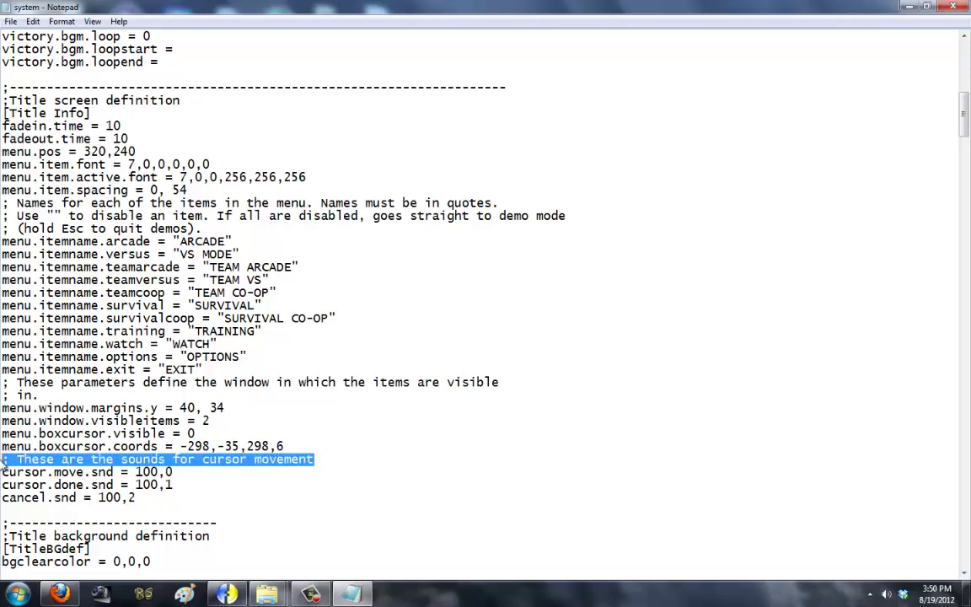
key(BackSpace)
key(BackSpace)
drag(42, 394, 2, 384)
key(BackSpace)
key(BackSpace)
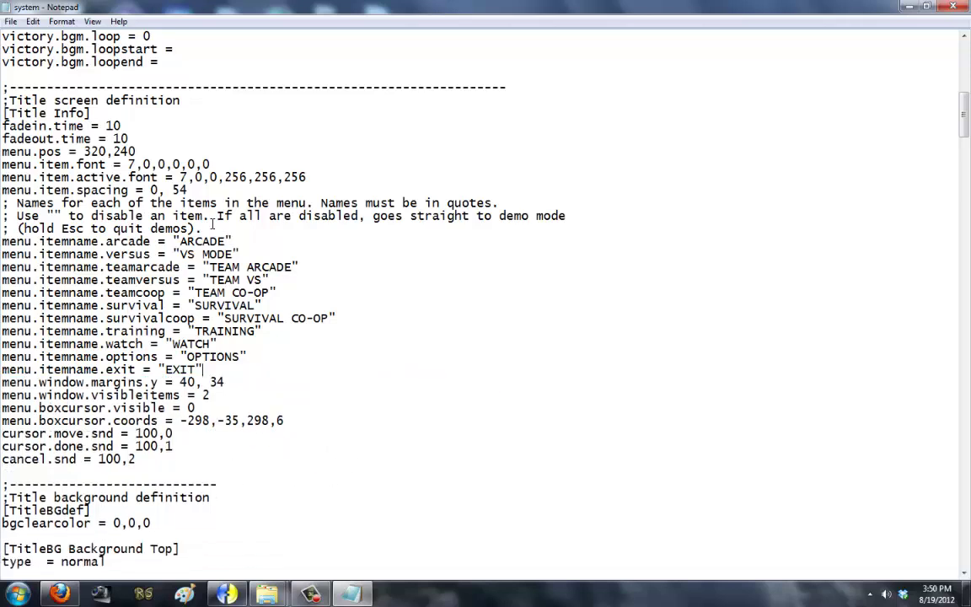
drag(216, 227, 2, 203)
key(BackSpace)
key(BackSpace)
scroll(107, 318, down, 3)
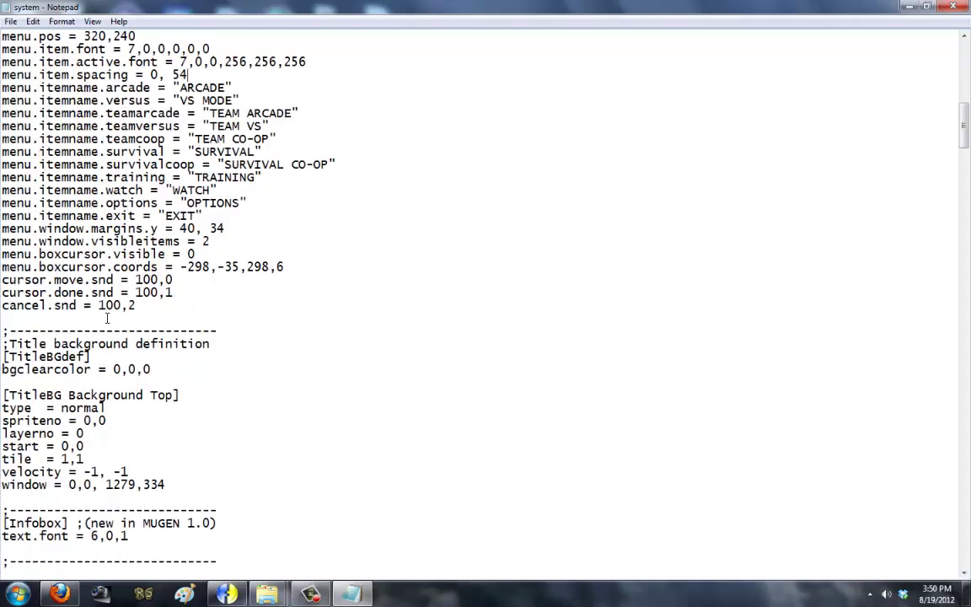
scroll(107, 318, down, 3)
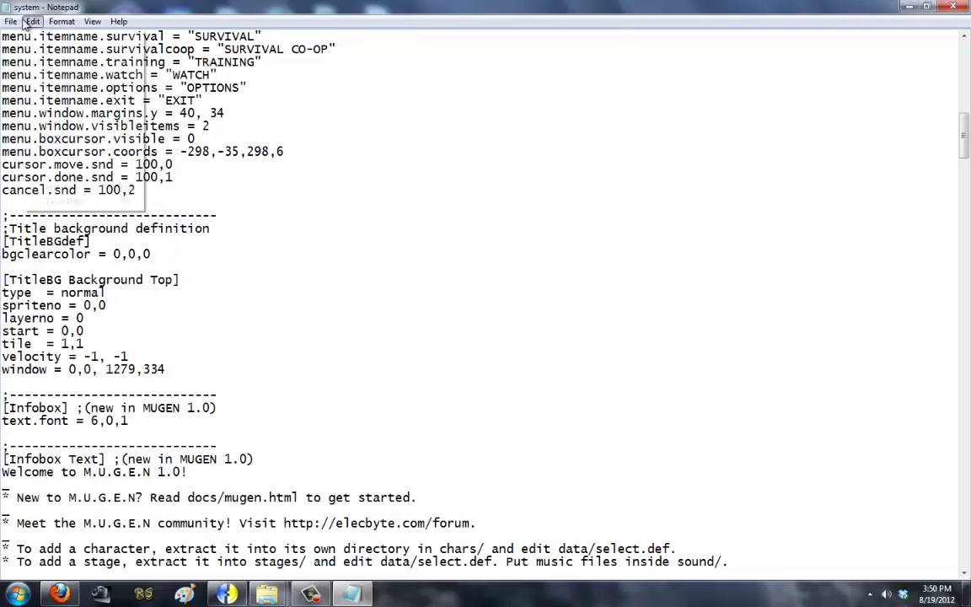
Step: Review the title background block through its window line and select the type line
click(11, 21)
click(50, 176)
drag(166, 369, 3, 279)
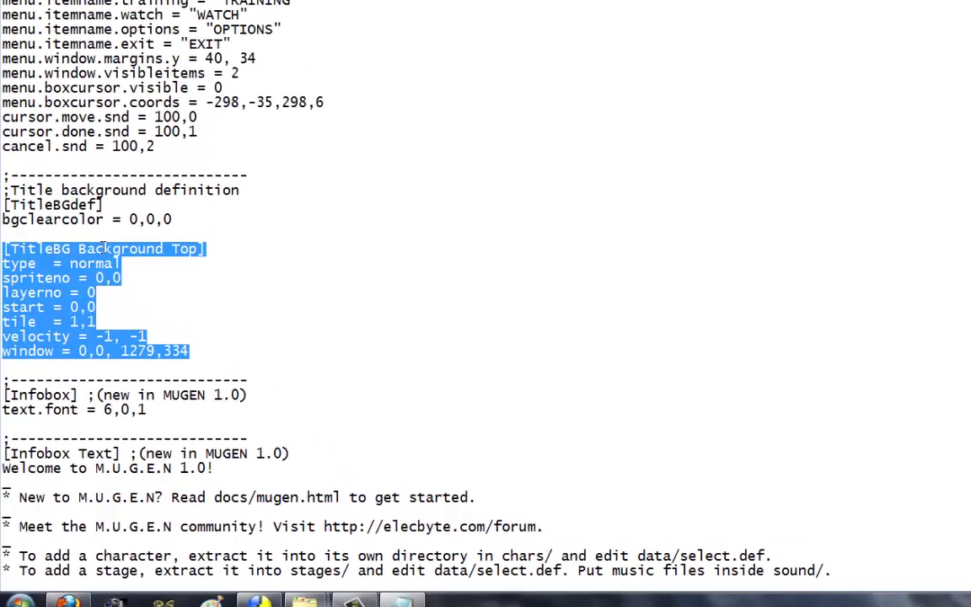
click(145, 272)
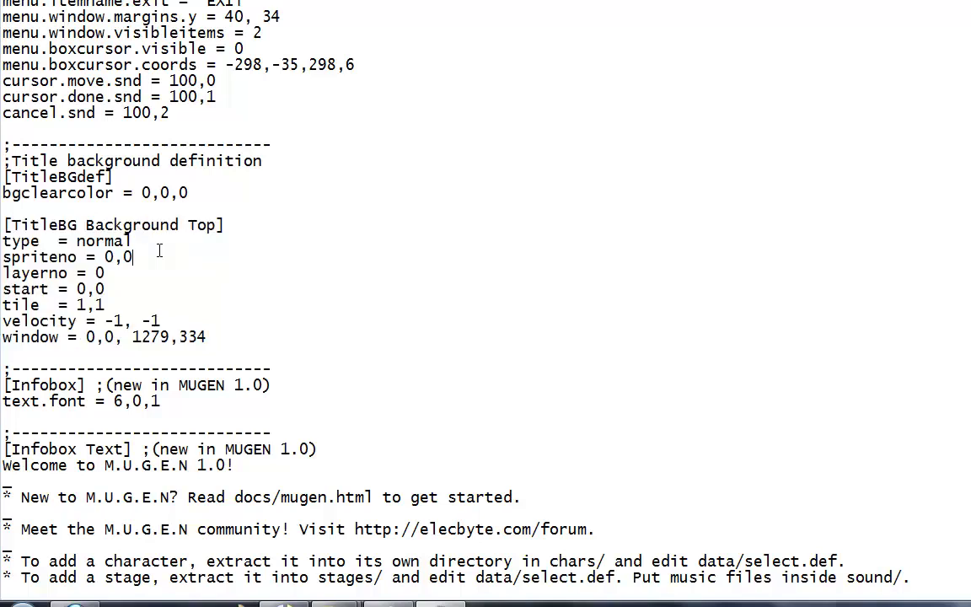
click(143, 263)
drag(150, 241, 2, 242)
click(142, 244)
Step: Try 'anim' as the background type, revert to type = normal, and check spriteno = 0,0
text(anim)
key(ctrl+Left)
key(shift+End)
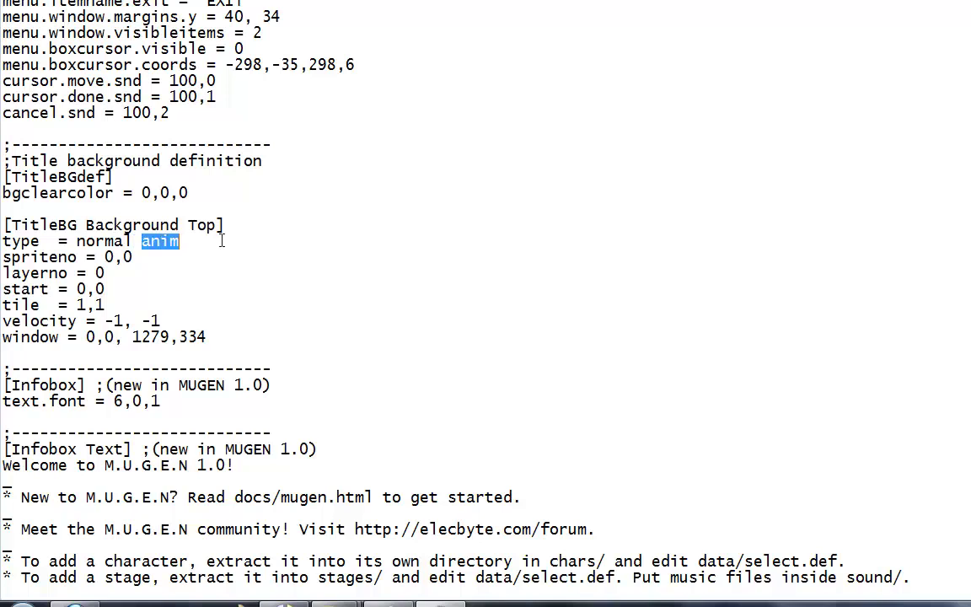
key(BackSpace)
key(BackSpace)
key(shift+Home)
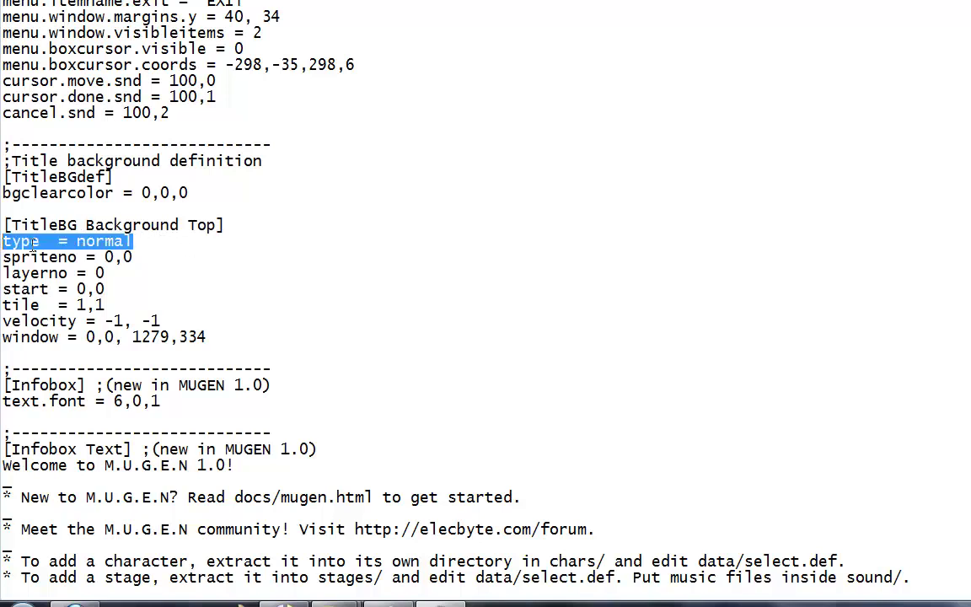
click(160, 256)
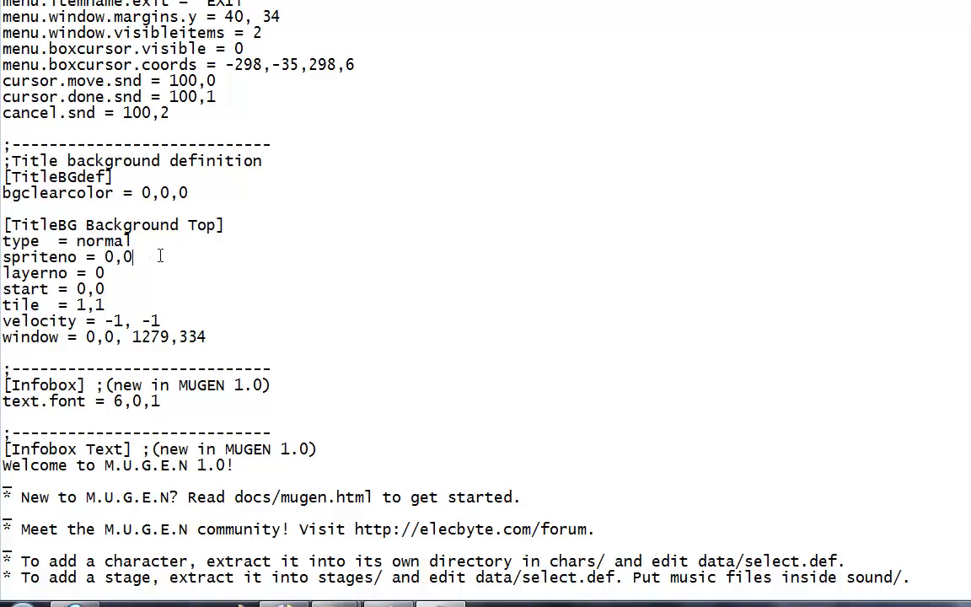
key(shift+Home)
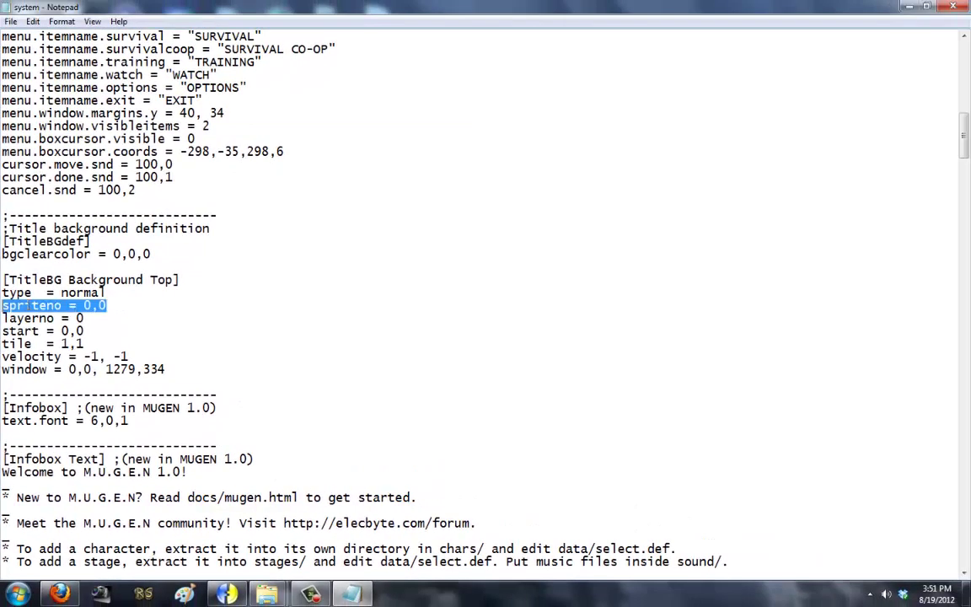
click(264, 594)
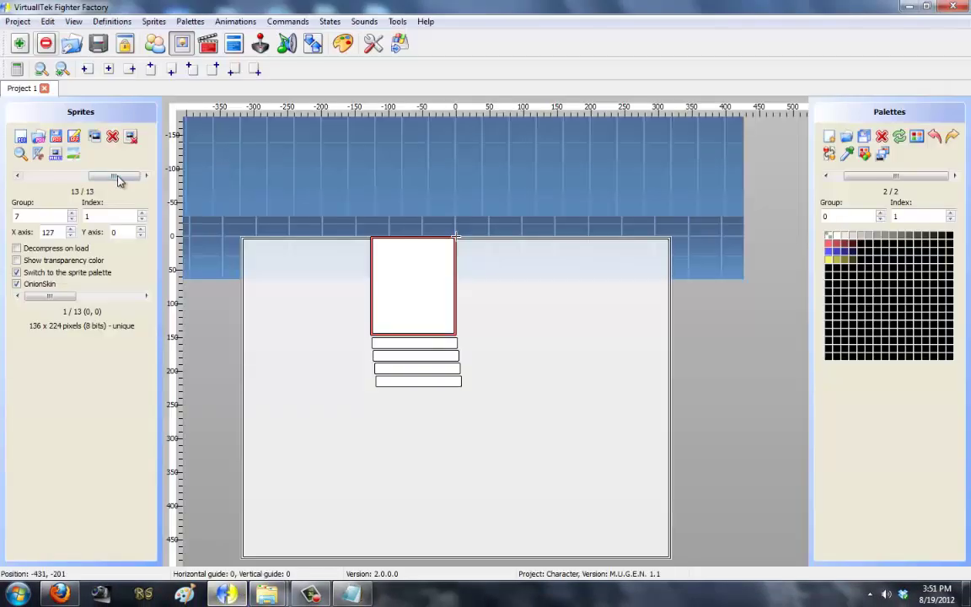
Step: Browse Fighter Factory to the blank 640×480 sprite 0,0, then return to system.def's layerno line
drag(106, 175, 26, 177)
click(17, 283)
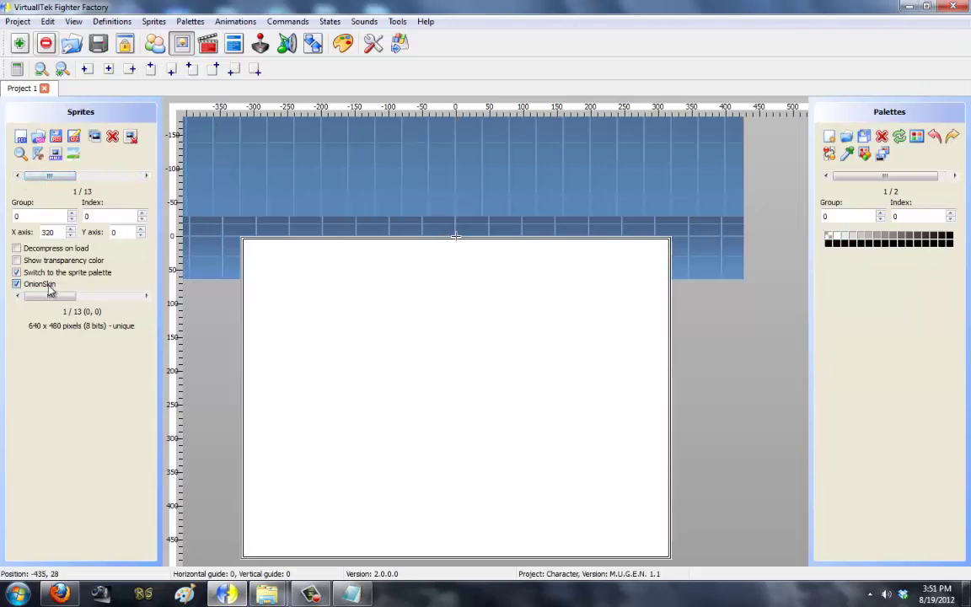
key(alt+Tab)
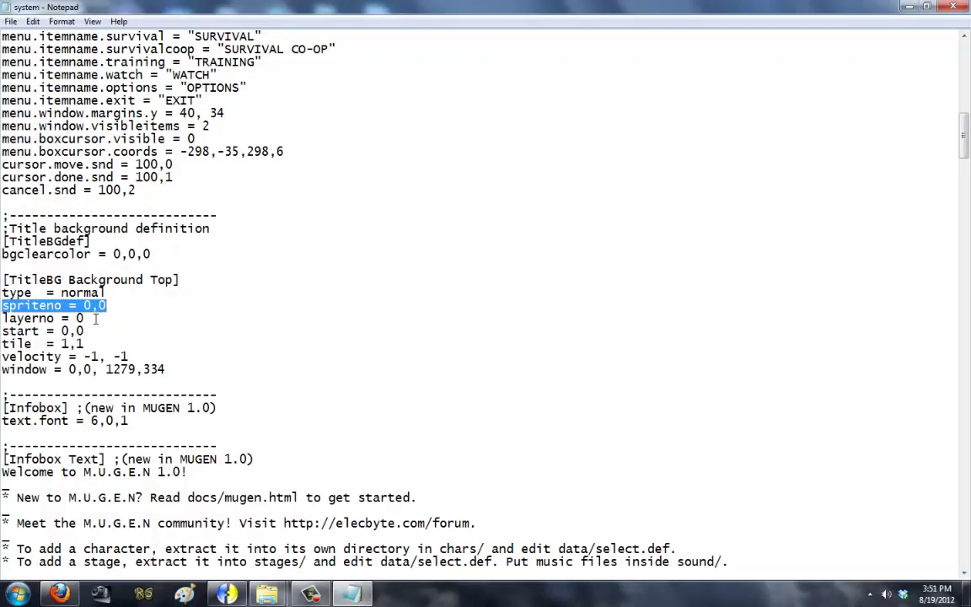
click(95, 318)
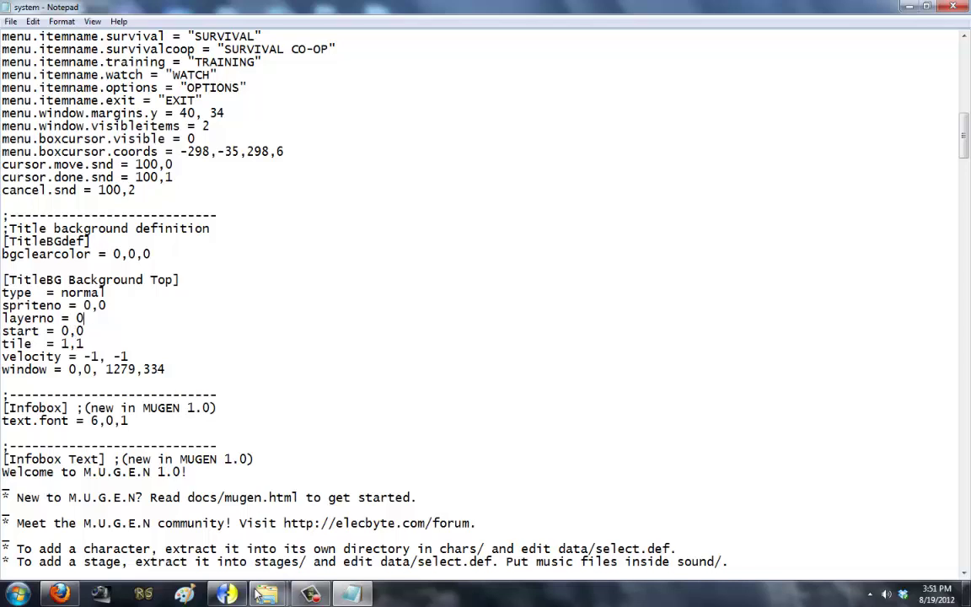
mouse_move(242, 595)
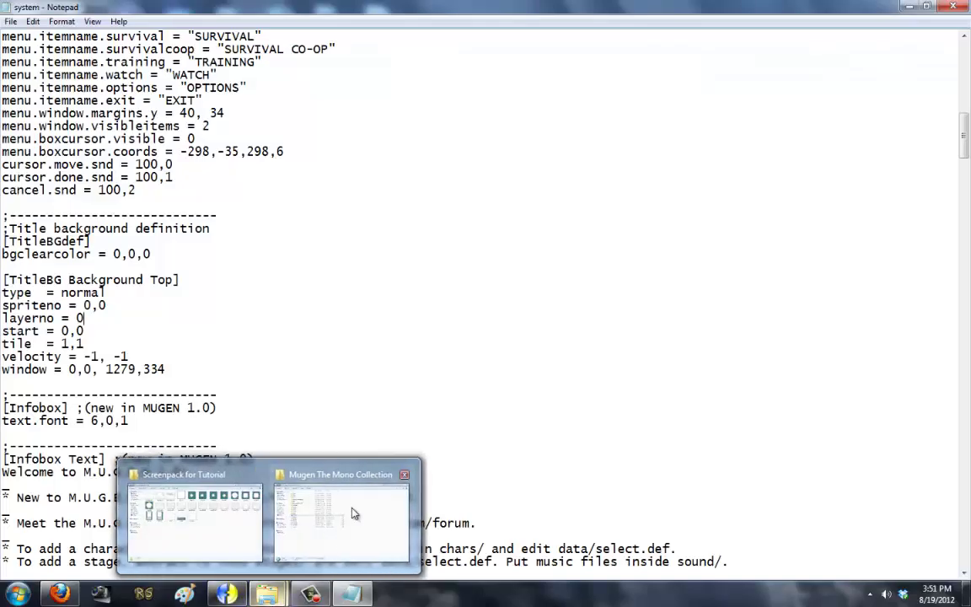
mouse_move(354, 512)
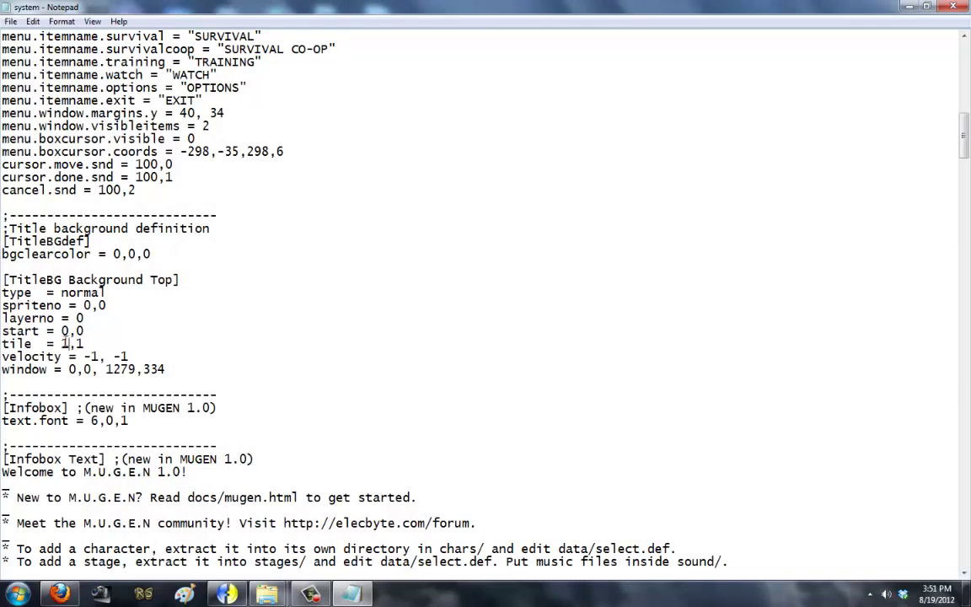
Step: Remove the tile line from the title background block
click(66, 344)
key(BackSpace)
text(1)
key(End)
key(shift+Home)
key(BackSpace)
key(BackSpace)
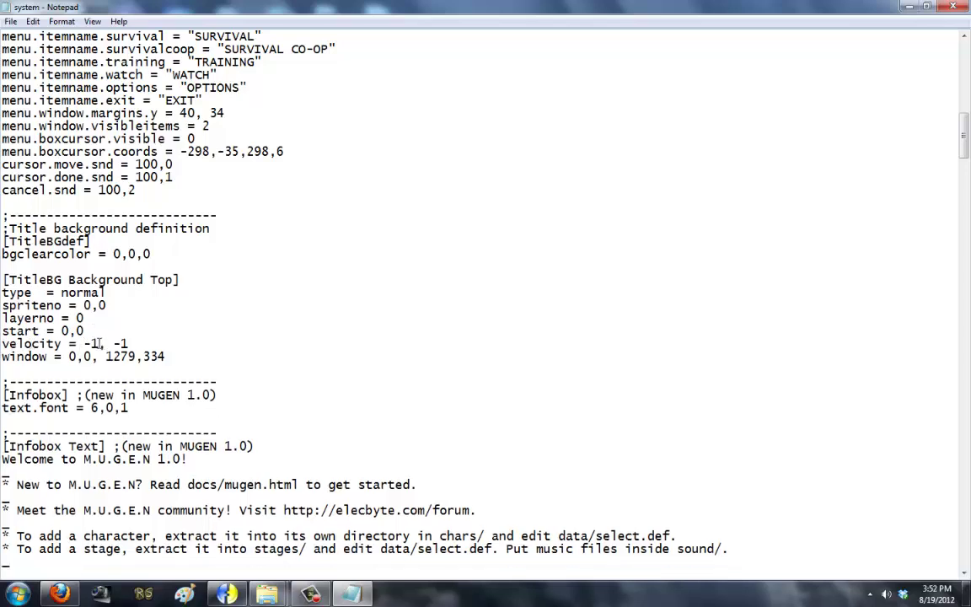
Step: Save system.def, test-run mugen.exe, then delete the velocity line
click(11, 21)
click(25, 69)
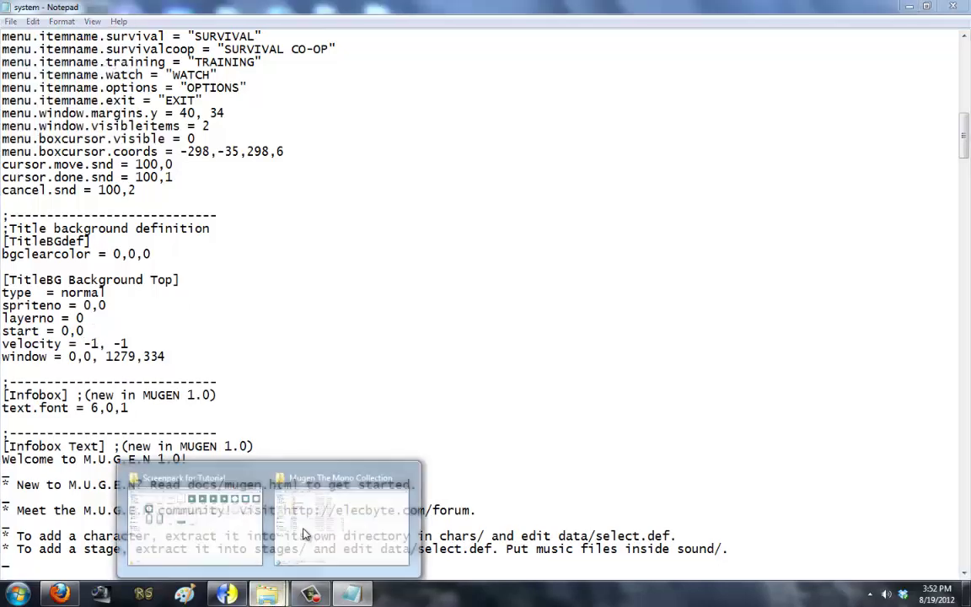
click(314, 496)
double_click(333, 244)
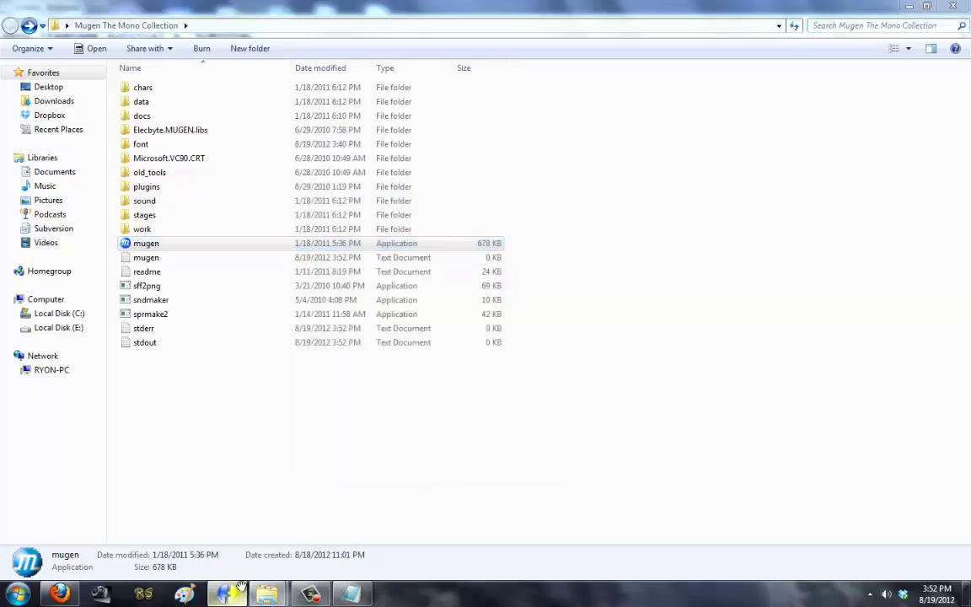
click(346, 596)
click(341, 600)
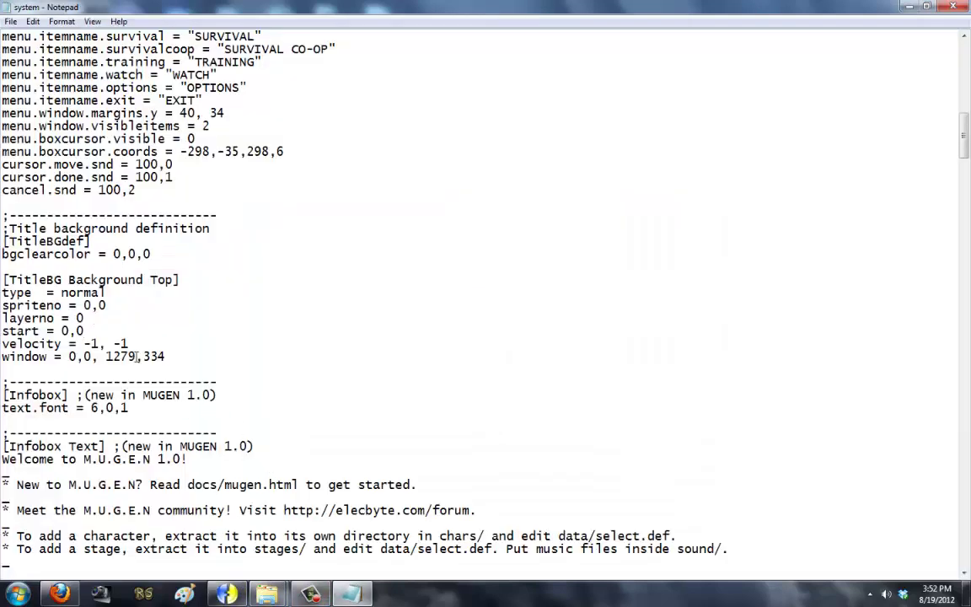
drag(158, 343, 2, 343)
key(BackSpace)
key(BackSpace)
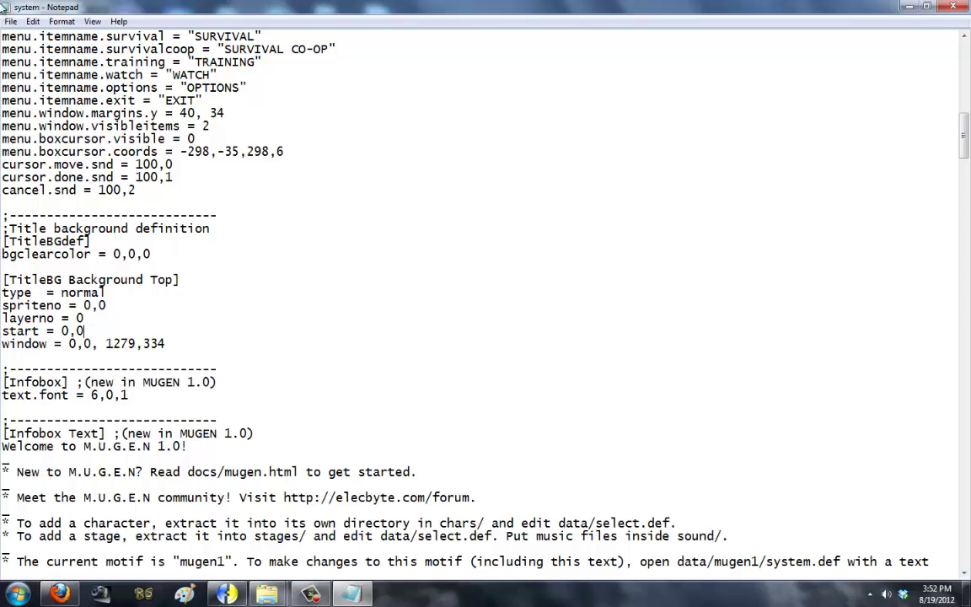
Step: Inspect the [TitleBG Background Top] block and its window values 0,0,1279,334
drag(166, 343, 2, 266)
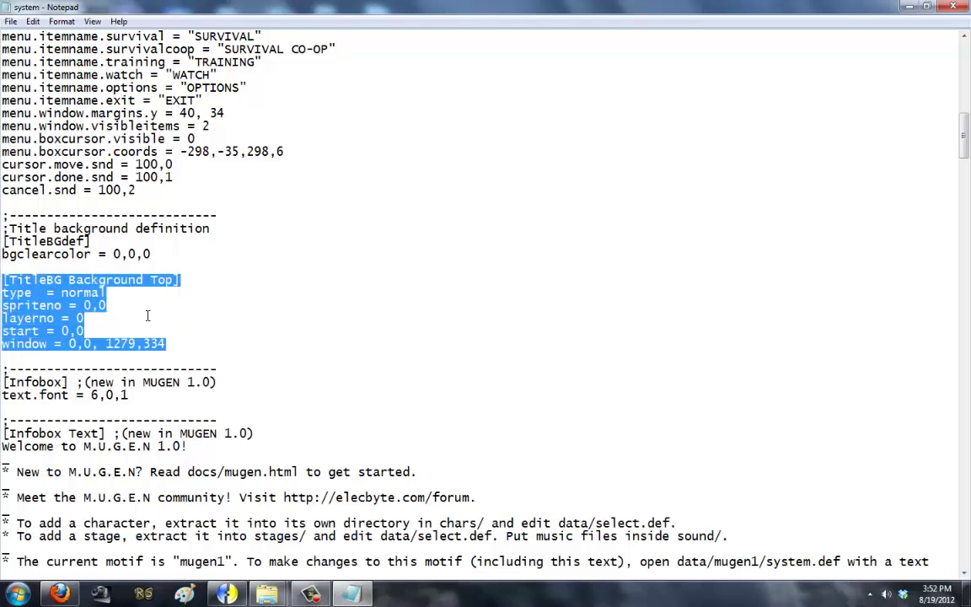
click(84, 317)
drag(68, 344, 172, 346)
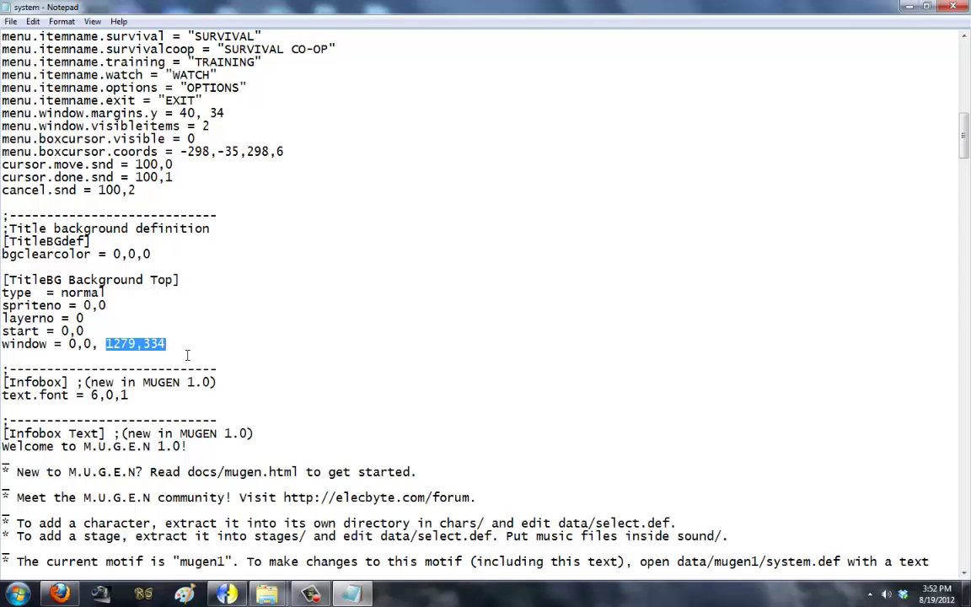
click(189, 346)
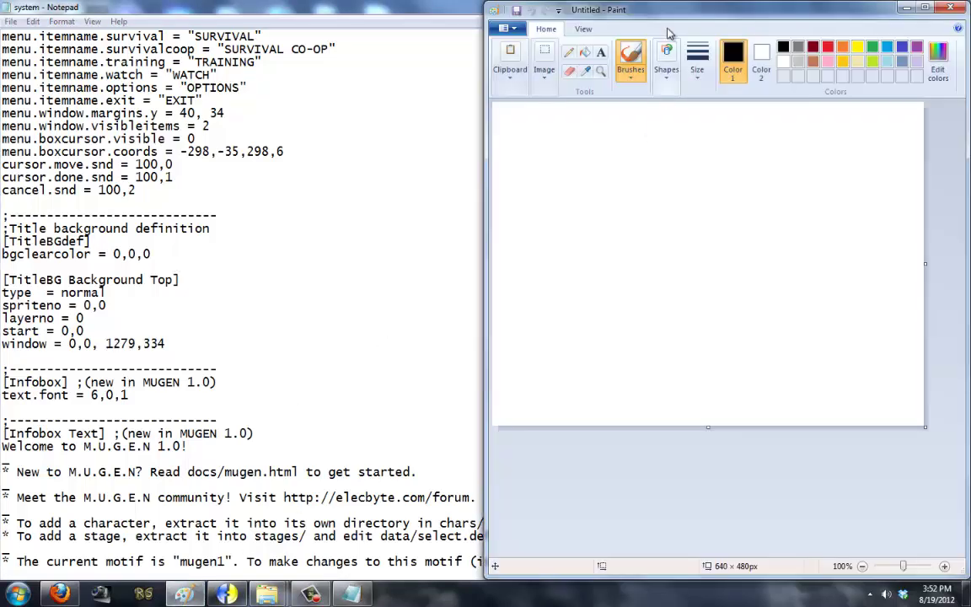
Step: Draw a rounded rectangle box at the Paint canvas's top-left
drag(599, 10, 366, 17)
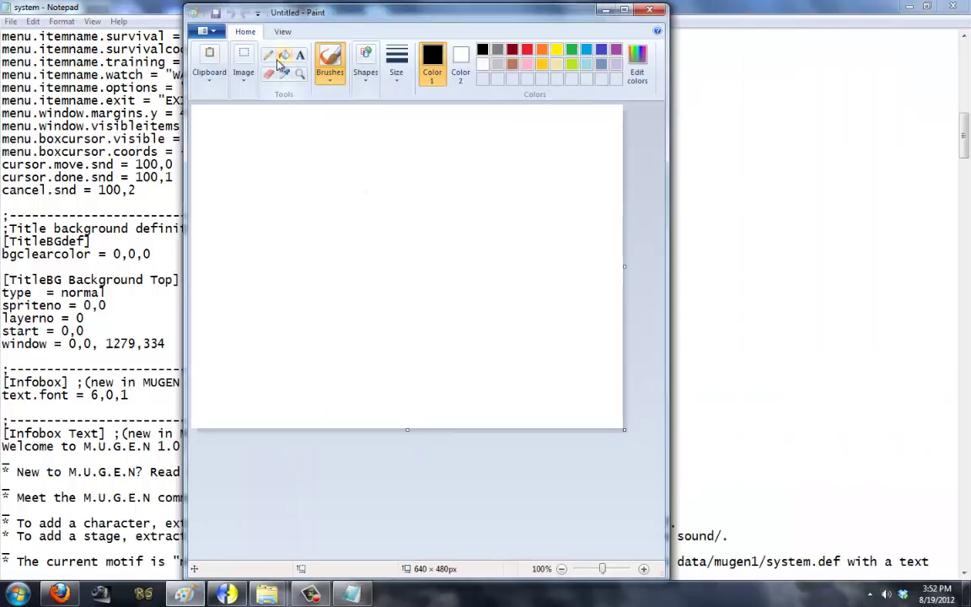
click(364, 65)
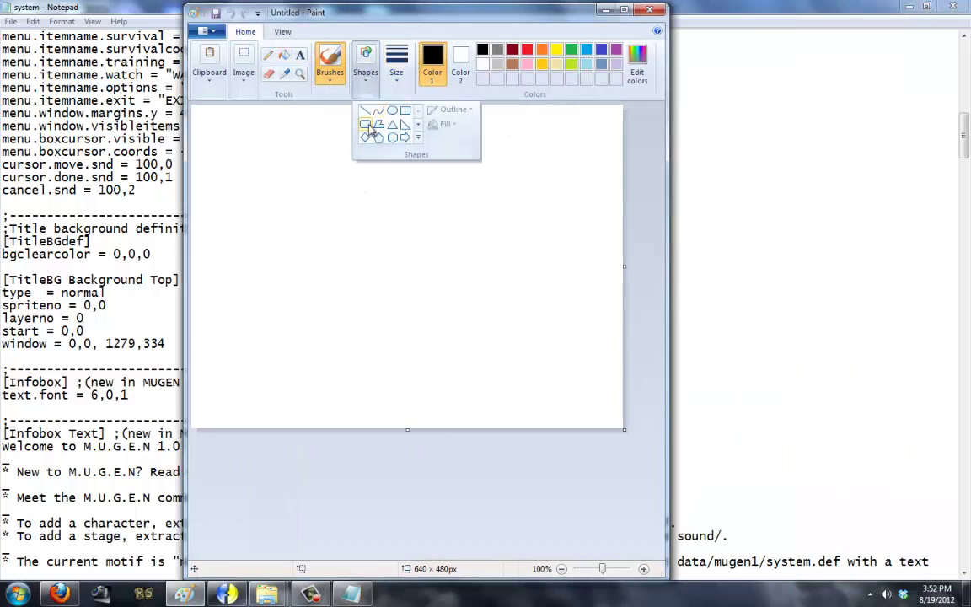
click(333, 118)
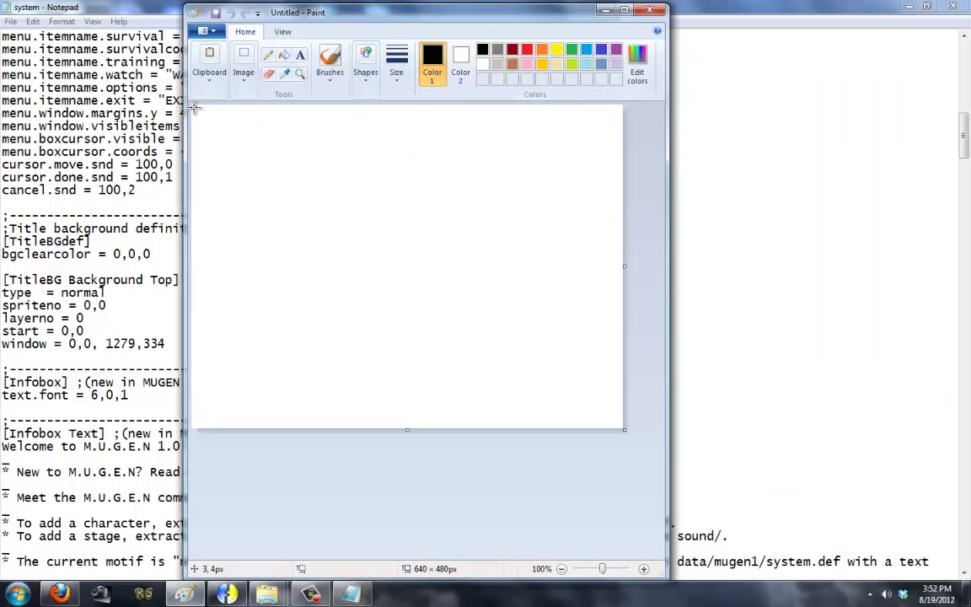
drag(194, 107, 348, 227)
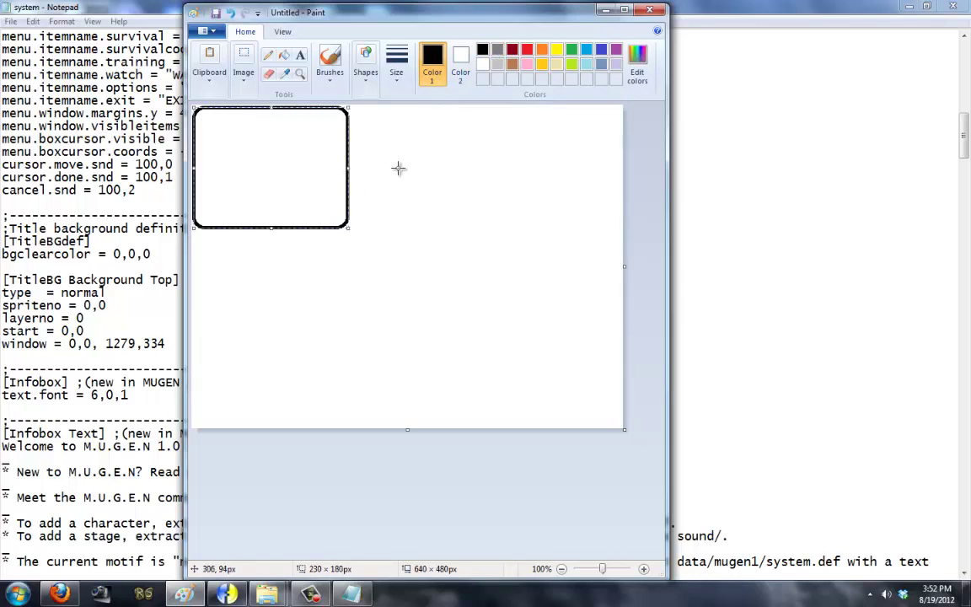
Step: Brush five lines inside the box and three zigzag scribbles, then close Paint without saving
click(330, 64)
drag(322, 135, 234, 134)
drag(304, 146, 235, 145)
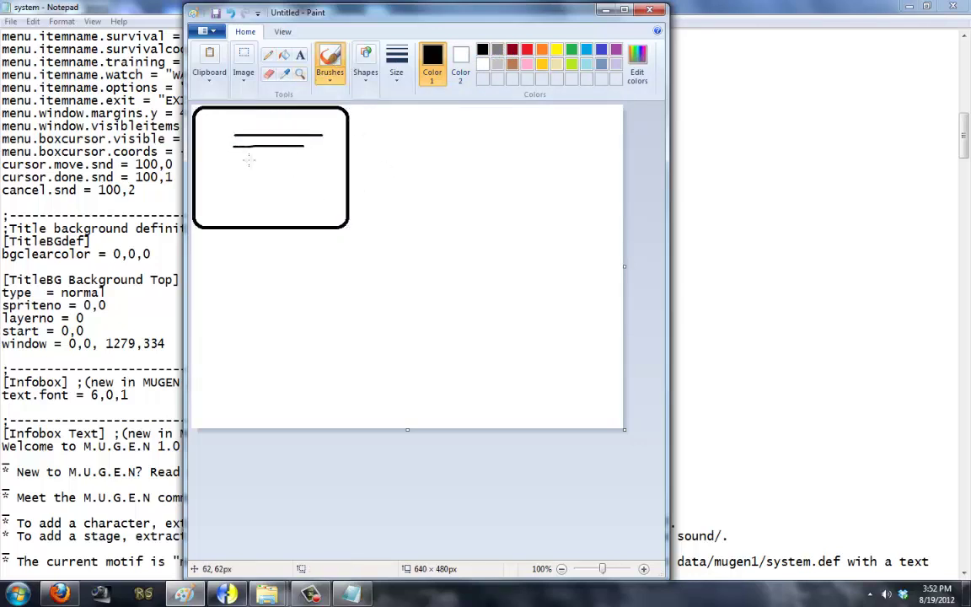
drag(292, 175, 217, 174)
drag(346, 195, 264, 194)
drag(324, 204, 259, 205)
mouse_move(408, 132)
mouse_down()
mouse_move(536, 151)
mouse_move(624, 221)
mouse_up()
mouse_move(250, 270)
mouse_down()
mouse_move(237, 295)
mouse_move(390, 334)
mouse_up()
drag(360, 415, 590, 446)
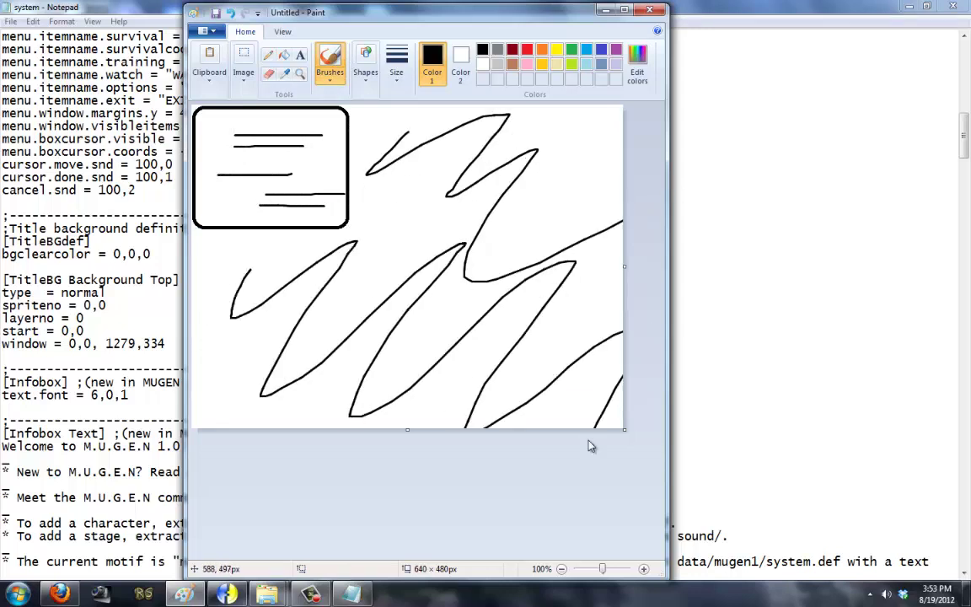
click(649, 9)
click(451, 301)
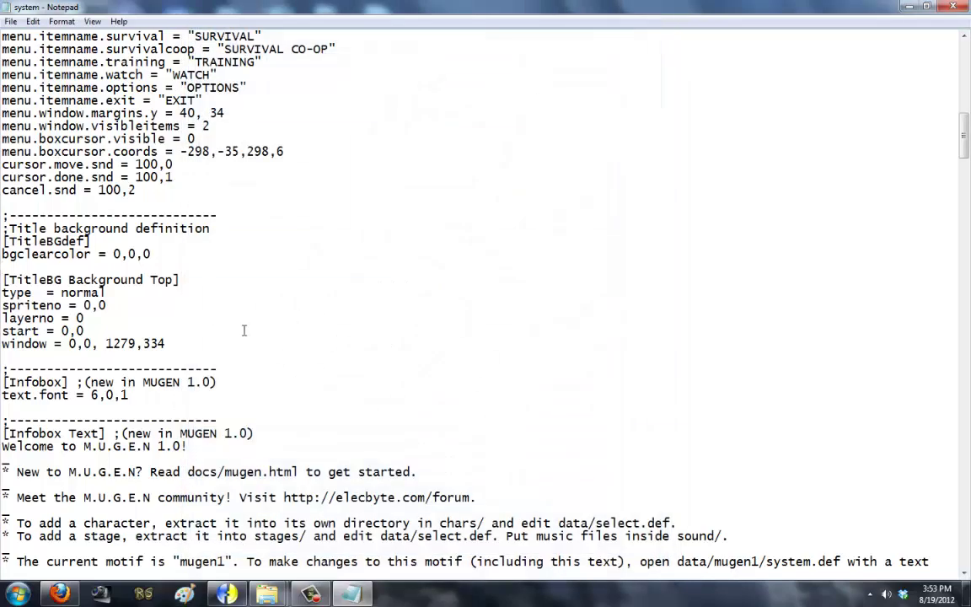
Step: Delete the window line and paste a copy of the background block below it
drag(234, 294, 3, 294)
key(BackSpace)
key(BackSpace)
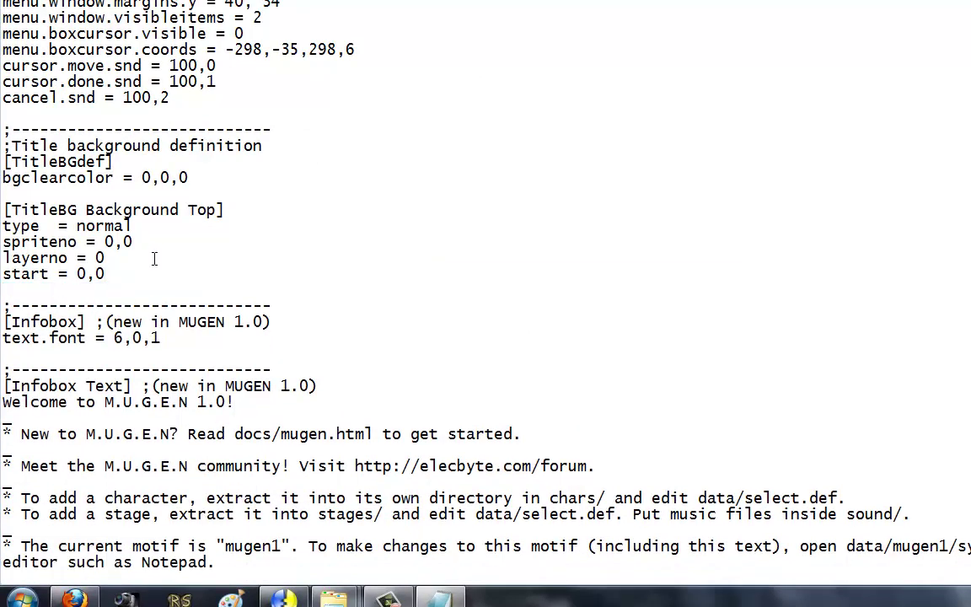
drag(155, 274, 4, 210)
key(ctrl+c)
click(82, 297)
key(Return)
key(ctrl+v)
key(Return)
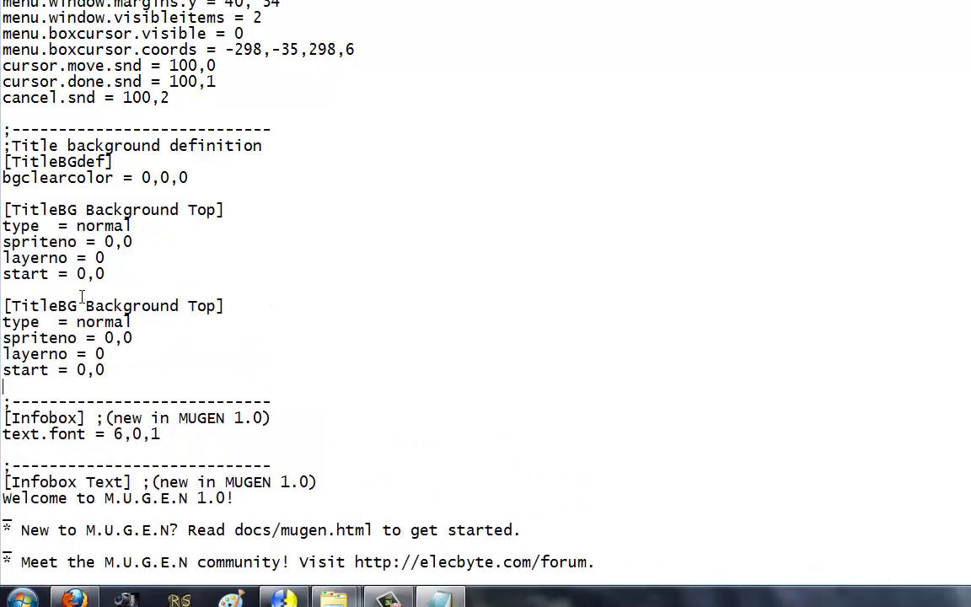
Step: Rename the copy's header to [TitleBG Logo] and the original to [TitleBG Background]
drag(85, 306, 217, 306)
text(Log)
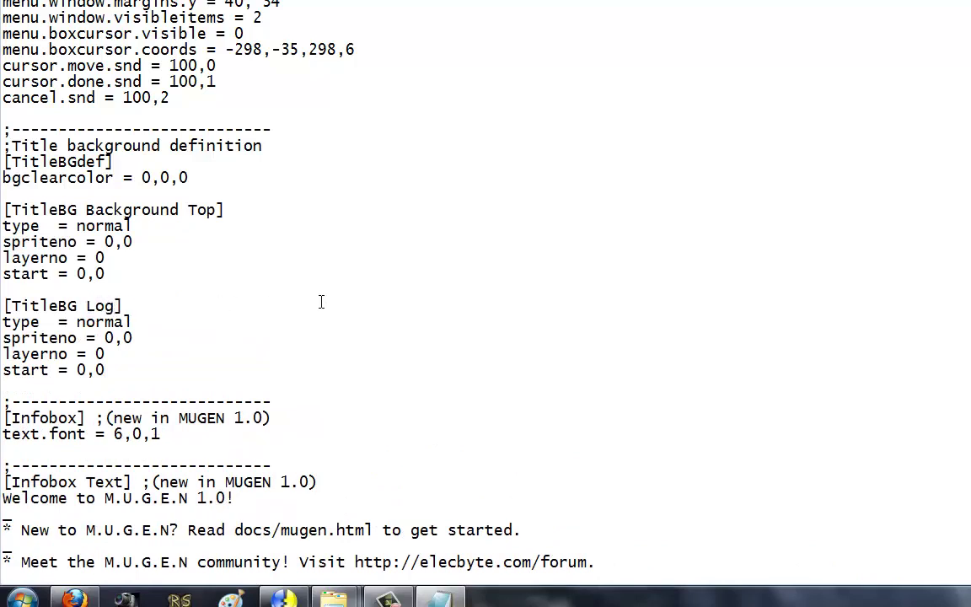
drag(177, 209, 215, 209)
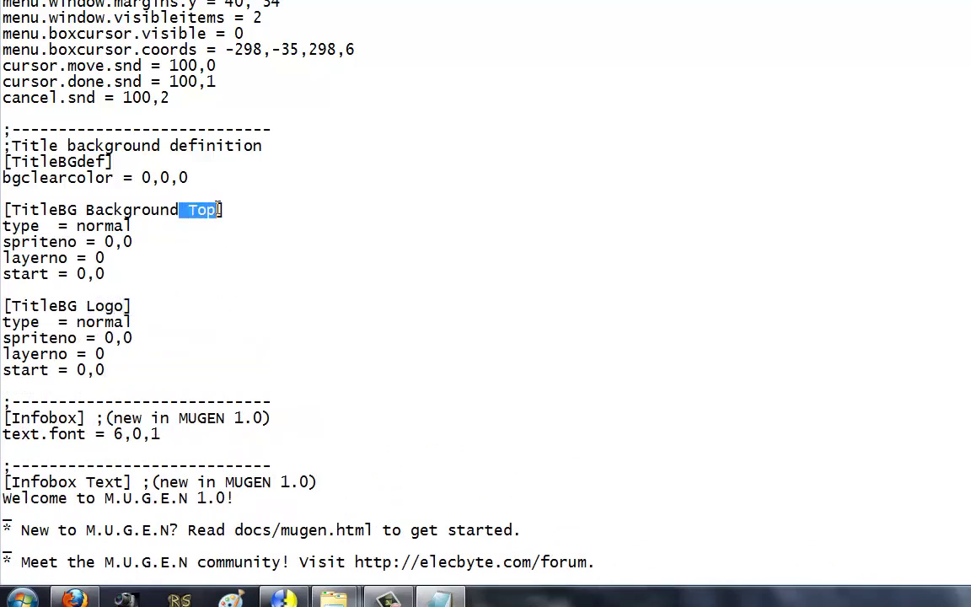
key(BackSpace)
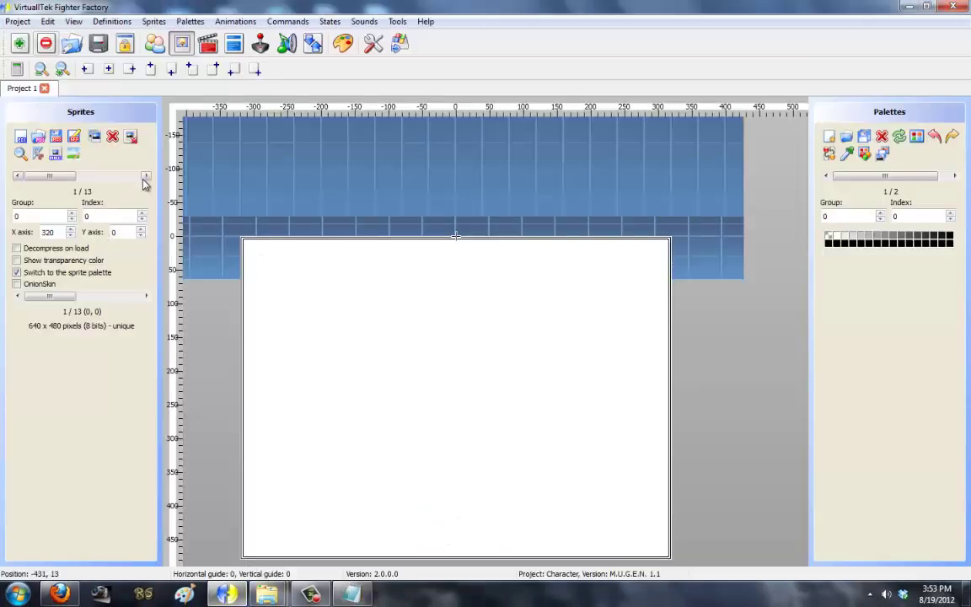
Step: Set the [TitleBG Logo] spriteno to 1,0 and save system.def
click(145, 176)
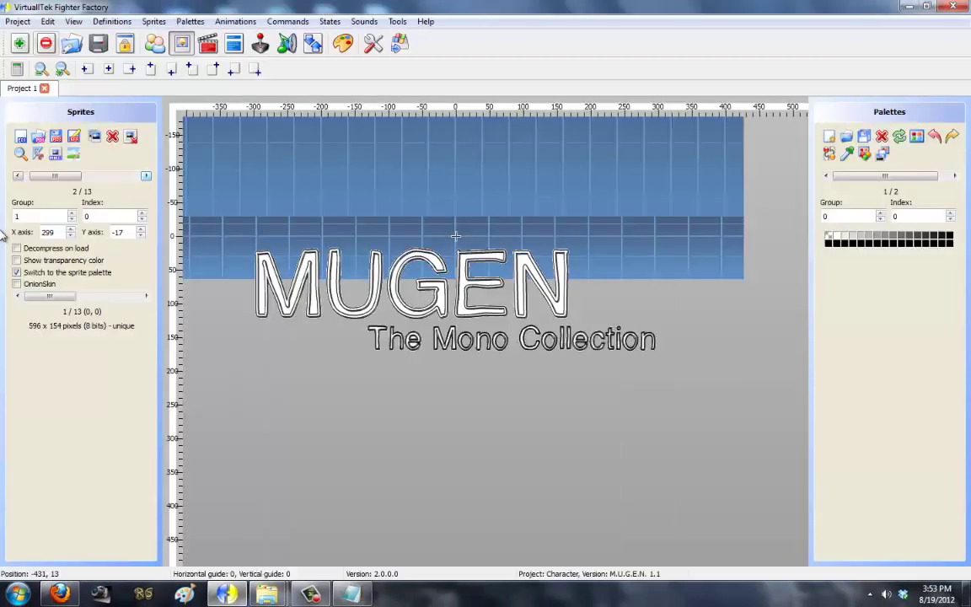
click(349, 586)
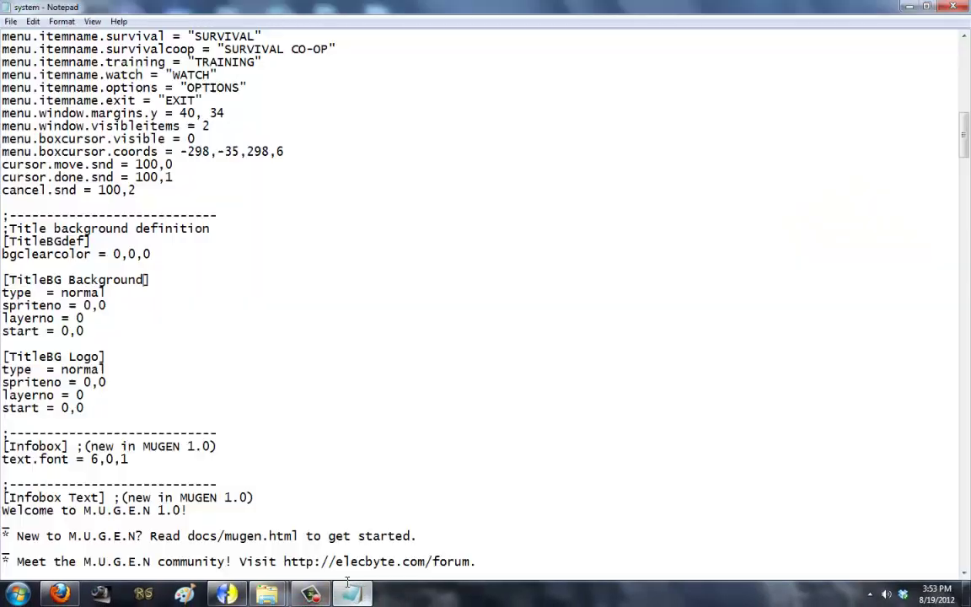
click(90, 384)
key(BackSpace)
text(1)
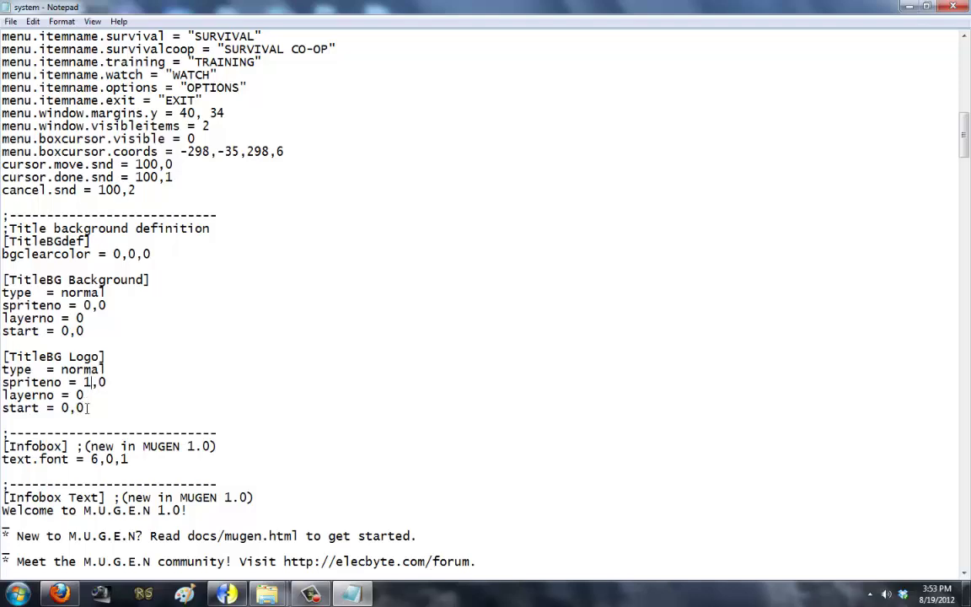
click(11, 21)
click(30, 62)
Step: Launch MUGEN to preview the logo on the title screen, then quit back to Notepad
mouse_move(266, 594)
click(321, 516)
double_click(431, 242)
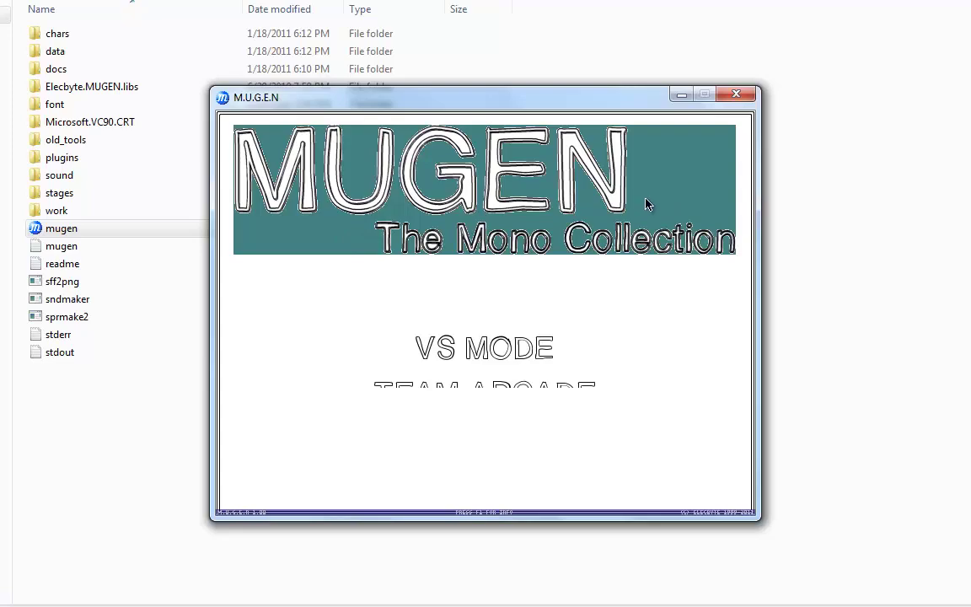
key(Escape)
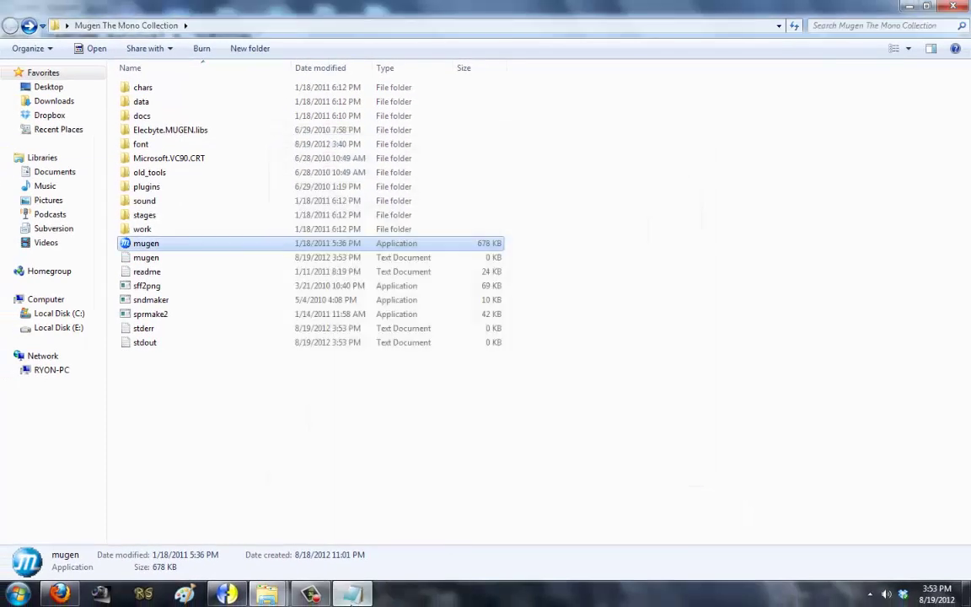
click(350, 594)
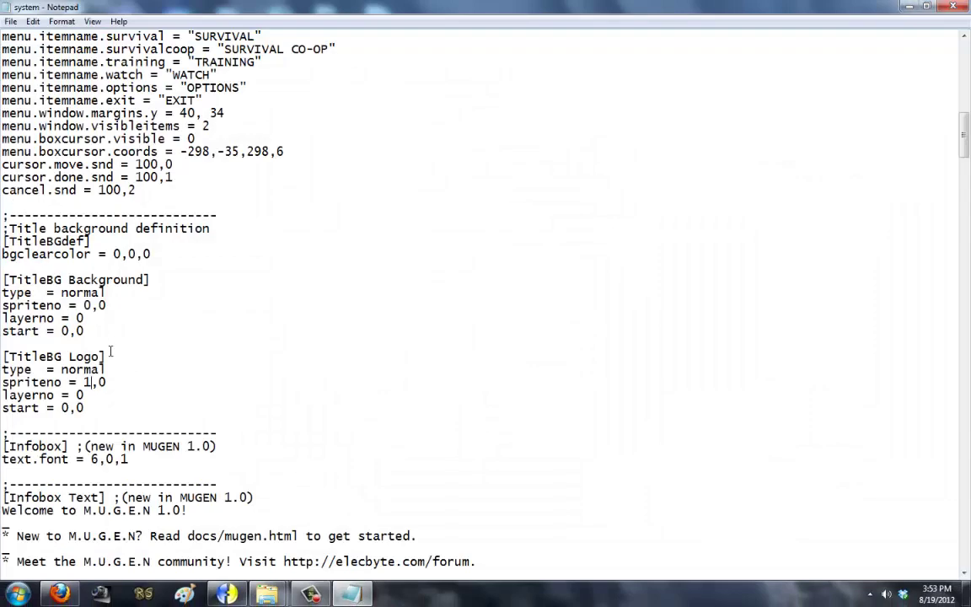
Step: Add mask = 1 under start = 0,0 in [TitleBG Logo] and save
click(95, 424)
text(mask = 1)
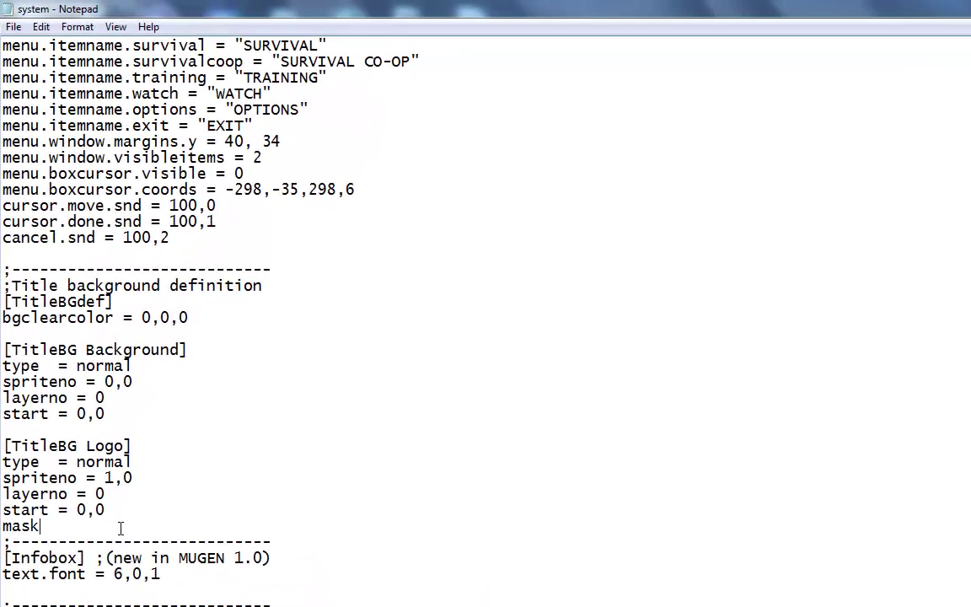
key(Return)
text(0)
key(Left)
key(BackSpace)
key(End)
text(0)
key(Return)
click(13, 26)
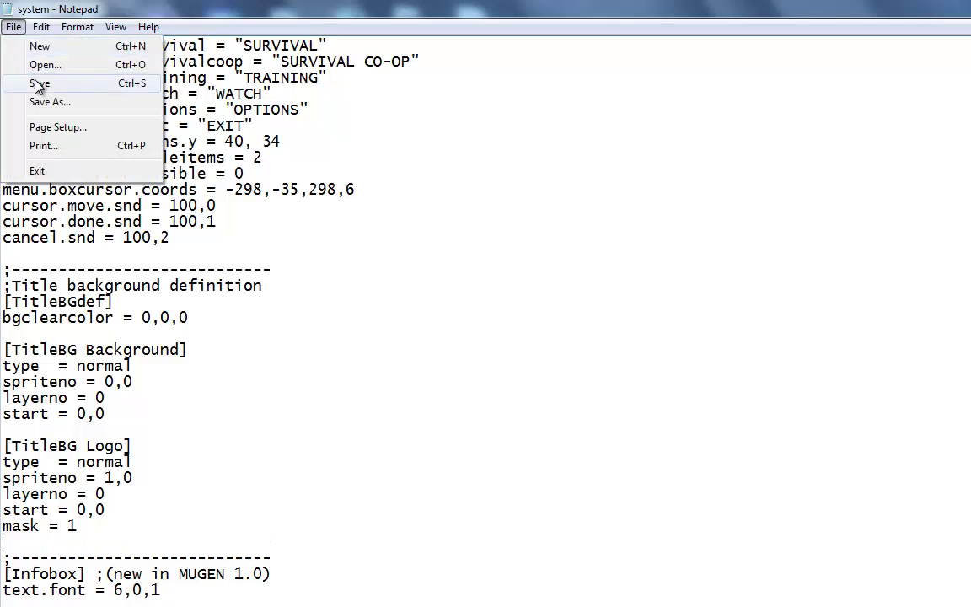
click(39, 85)
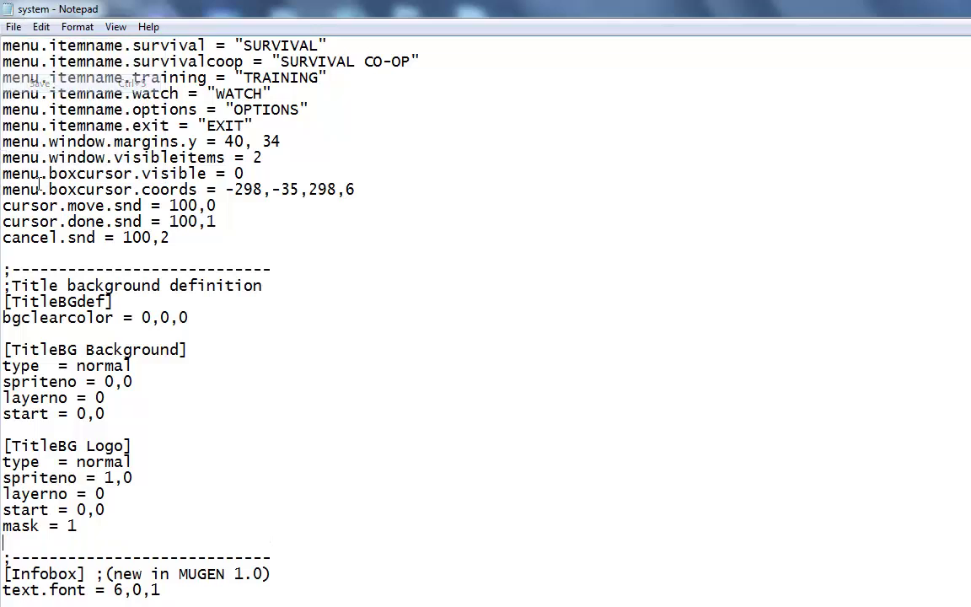
Step: Review the [TitleBG Logo] block and mask value, save again, and switch to the logo sprite
click(87, 526)
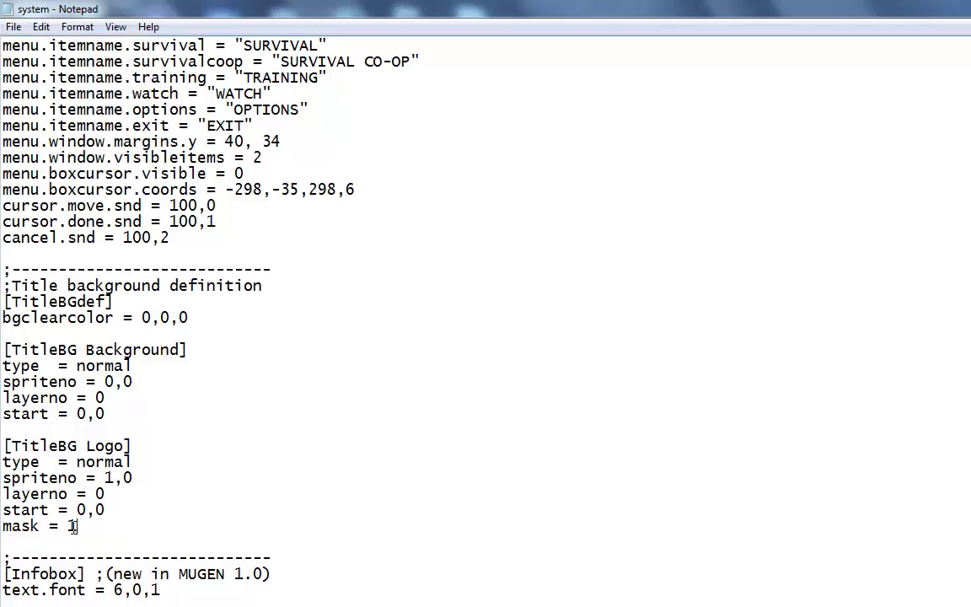
drag(78, 526, 3, 445)
click(72, 526)
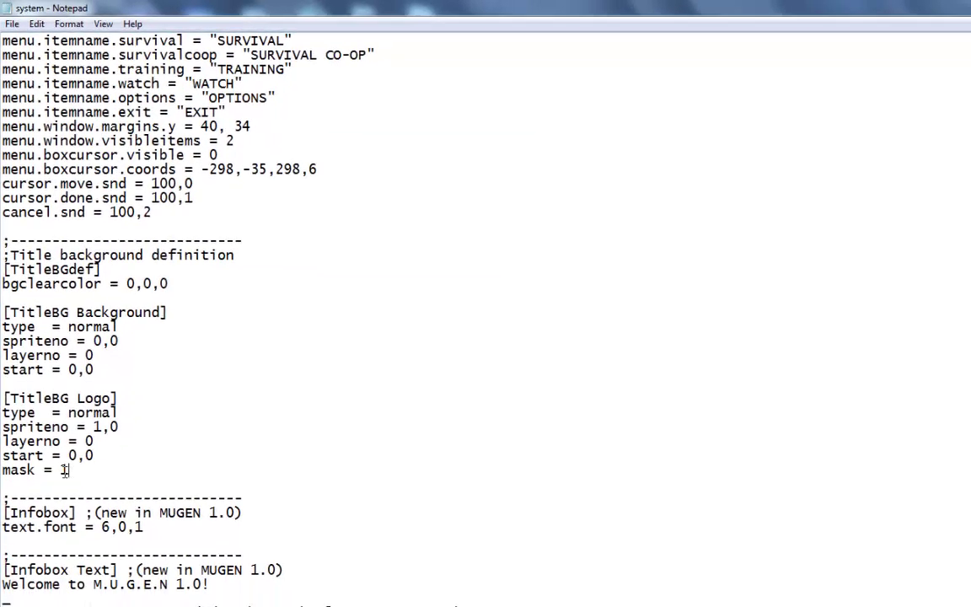
double_click(64, 470)
click(12, 24)
click(28, 72)
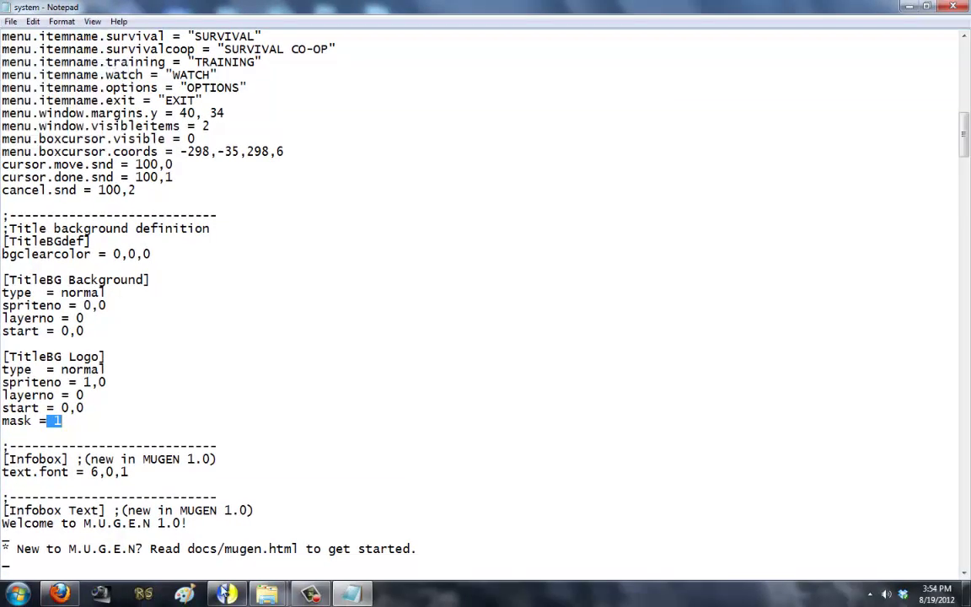
click(310, 594)
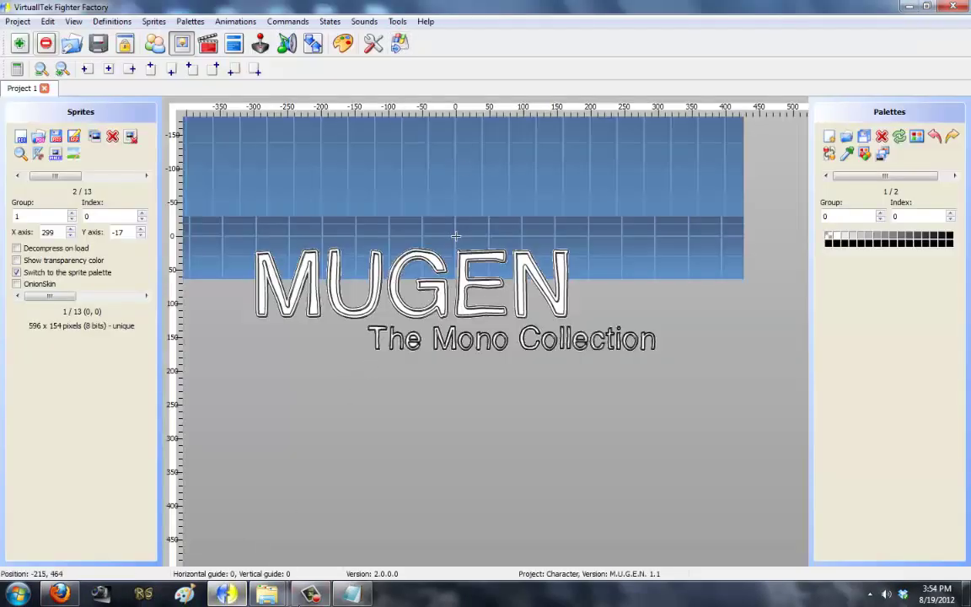
Step: Launch mugen.exe from the MUGEN game folder
mouse_move(281, 580)
click(333, 522)
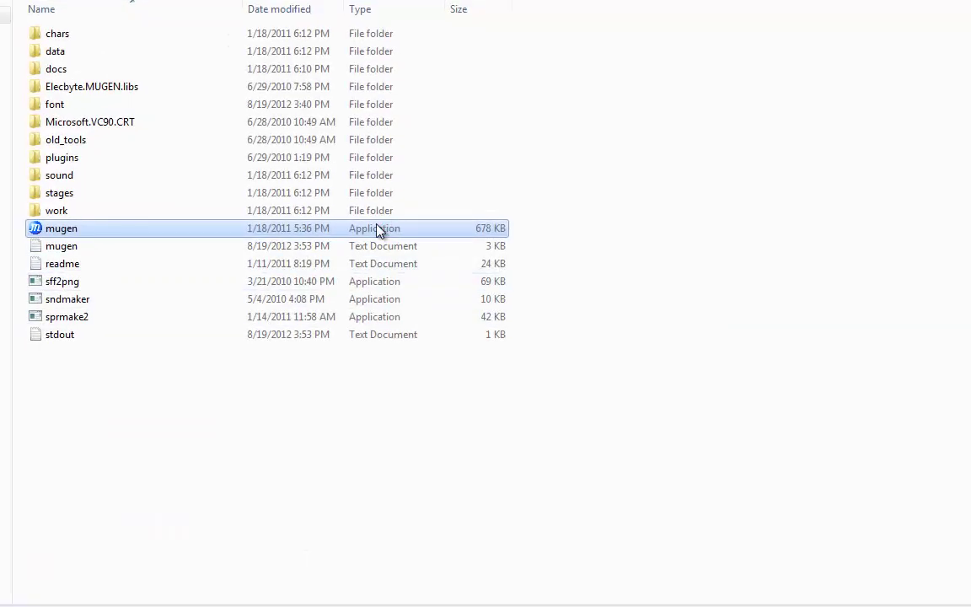
double_click(376, 231)
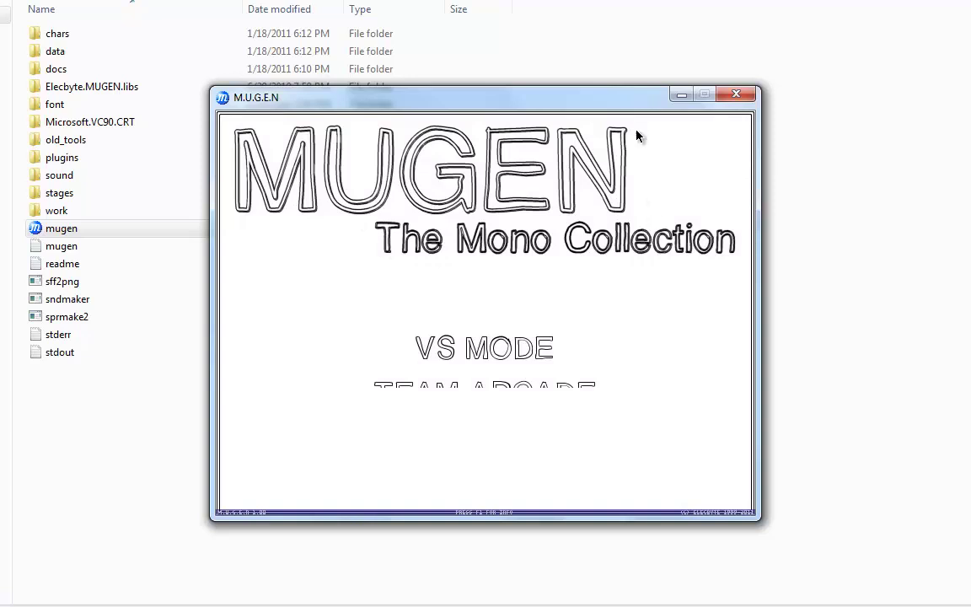
Step: Cycle through the title menu items back to VS MODE, then quit with Esc
key(Up)
key(Down)
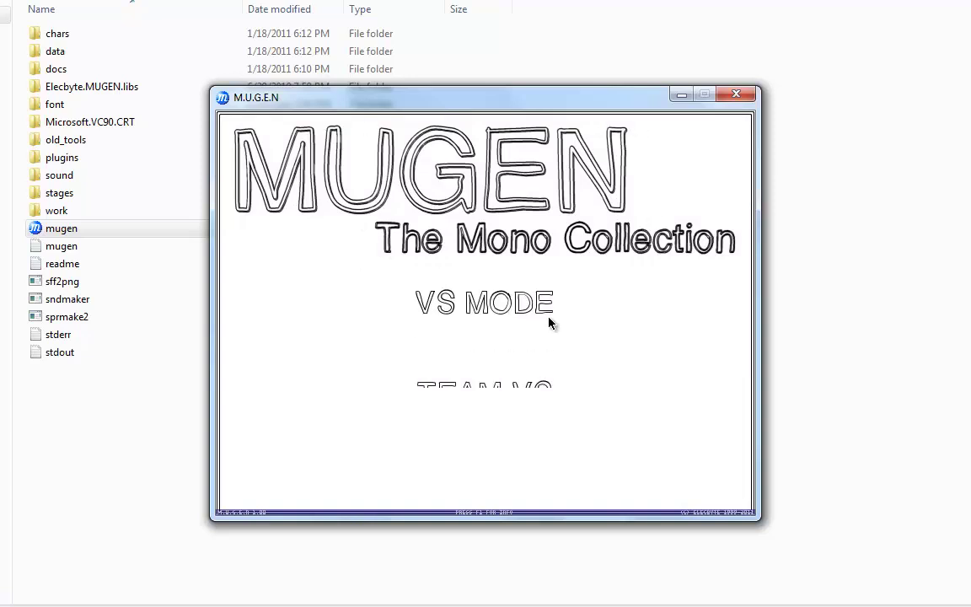
key(Up)
key(Up)
key(Up)
key(Down)
key(Up)
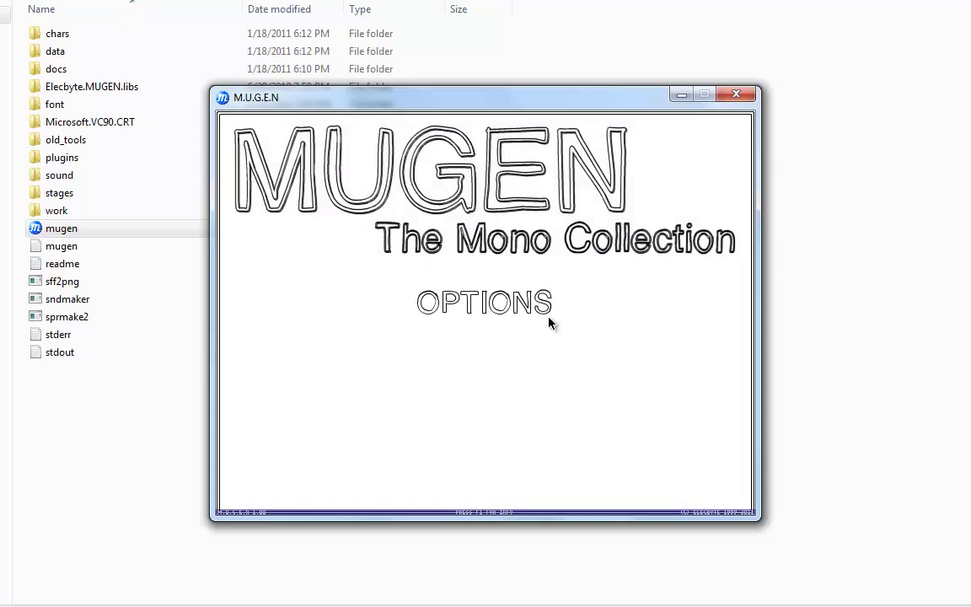
key(Up)
key(Down)
key(Down)
key(Down)
key(Down)
key(Down)
key(Up)
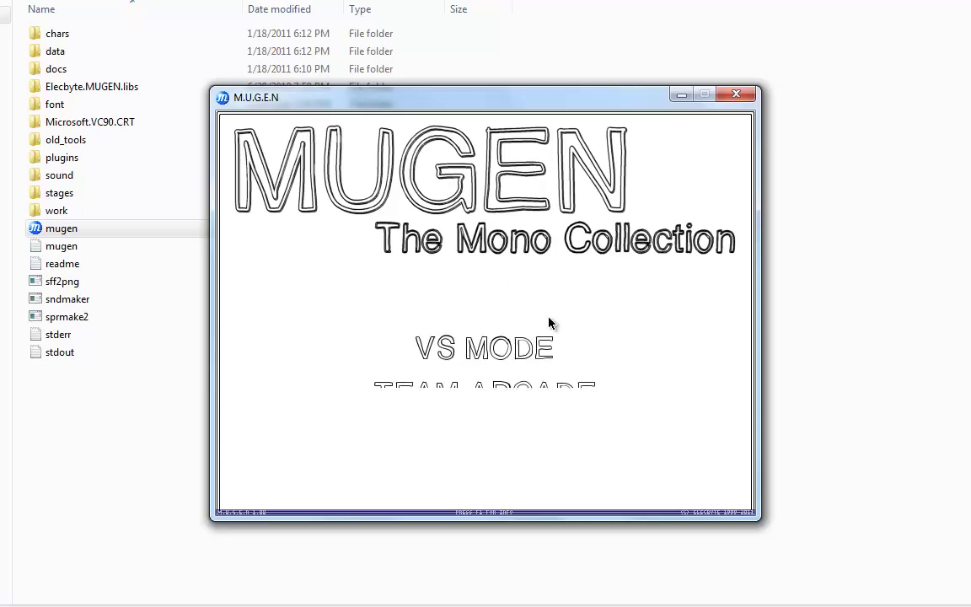
key(F1)
key(F1)
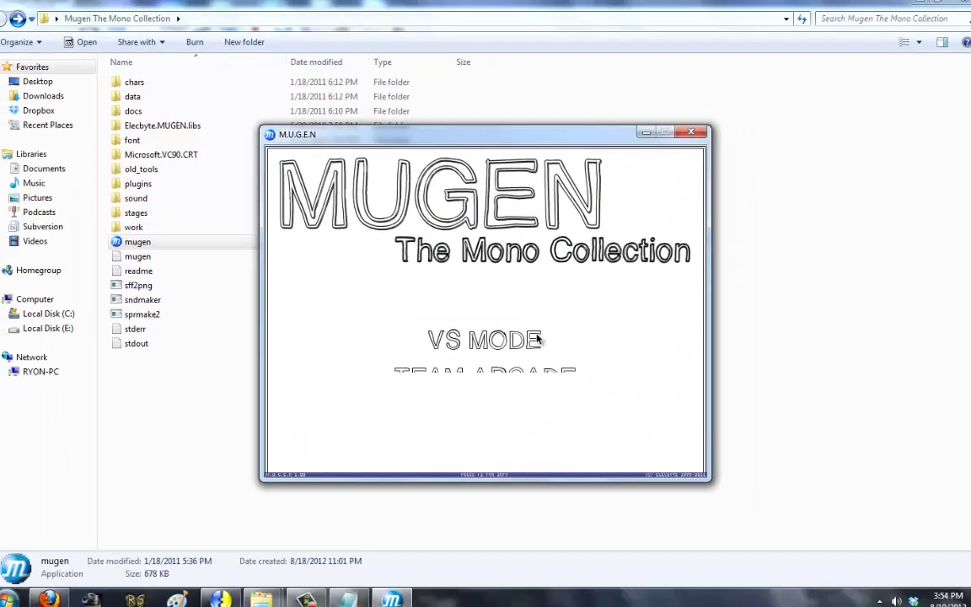
key(Escape)
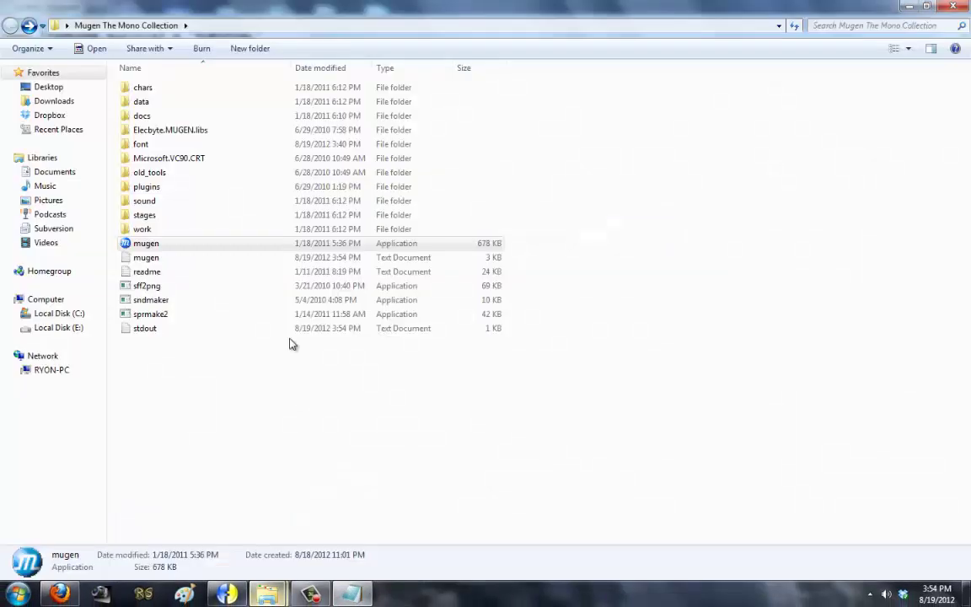
Step: Open EpicAwesomeness.def, change the font Size from 18,36 to 0,40, and save
double_click(169, 144)
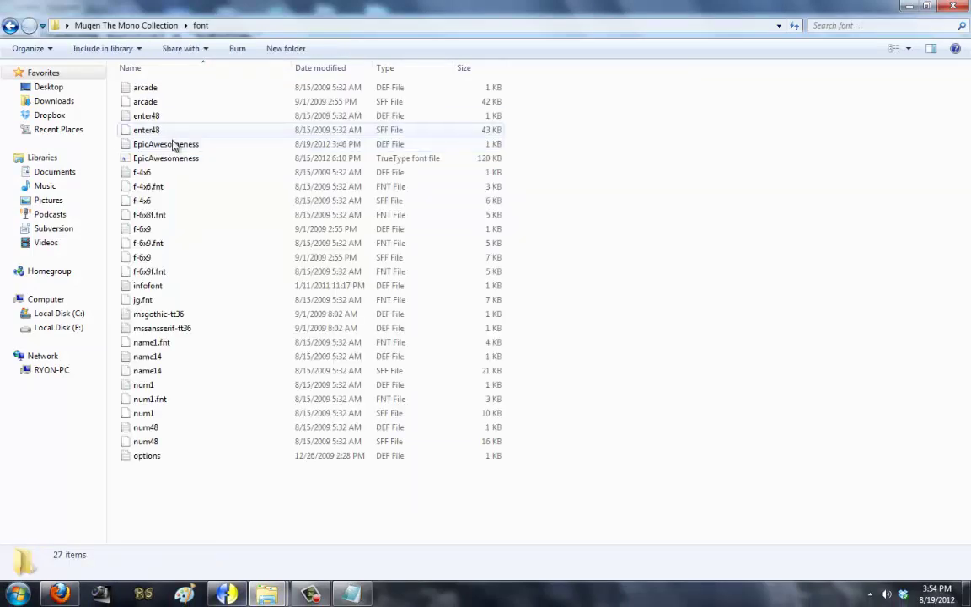
double_click(172, 144)
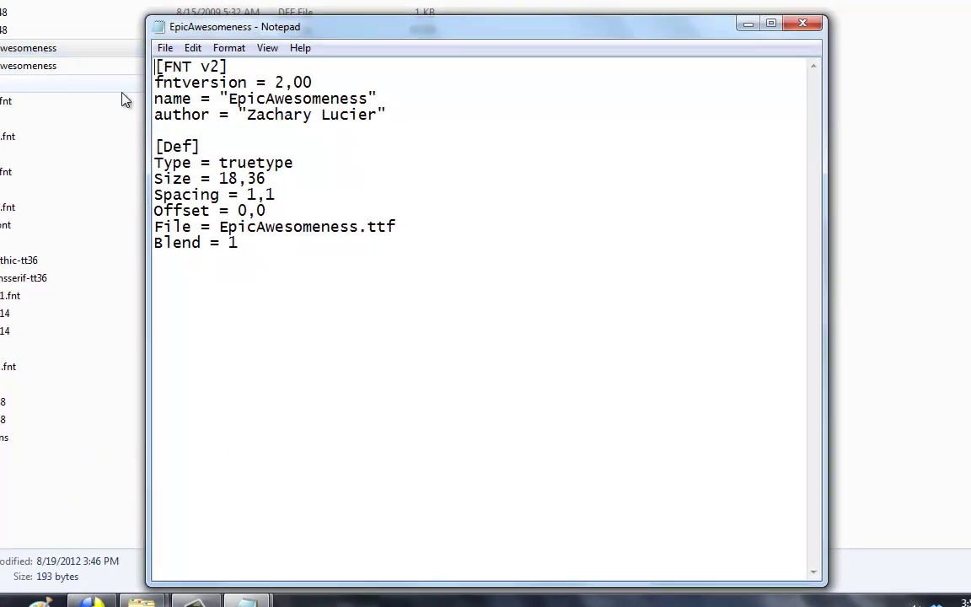
click(238, 179)
key(BackSpace)
key(BackSpace)
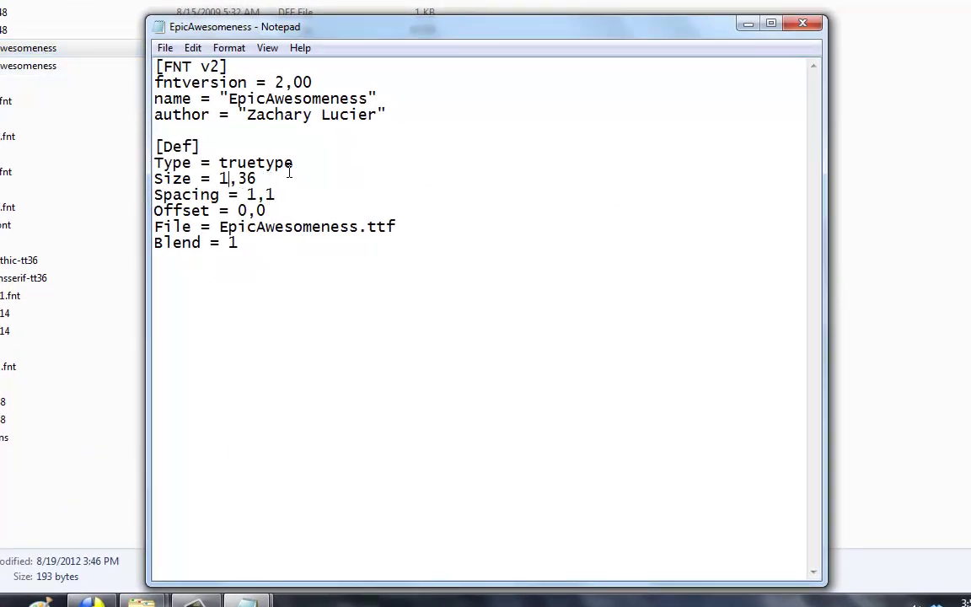
text(0)
key(Delete)
key(BackSpace)
text(40)
click(165, 48)
click(177, 101)
Step: Run mugen.exe, step through the title menu, quit, and return to the font file
double_click(48, 171)
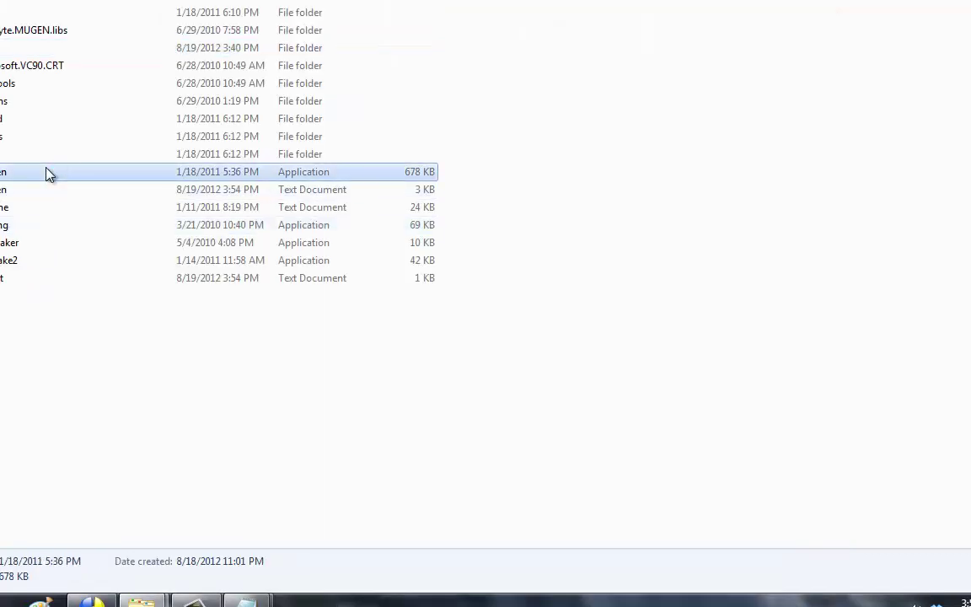
key(Down)
key(Down)
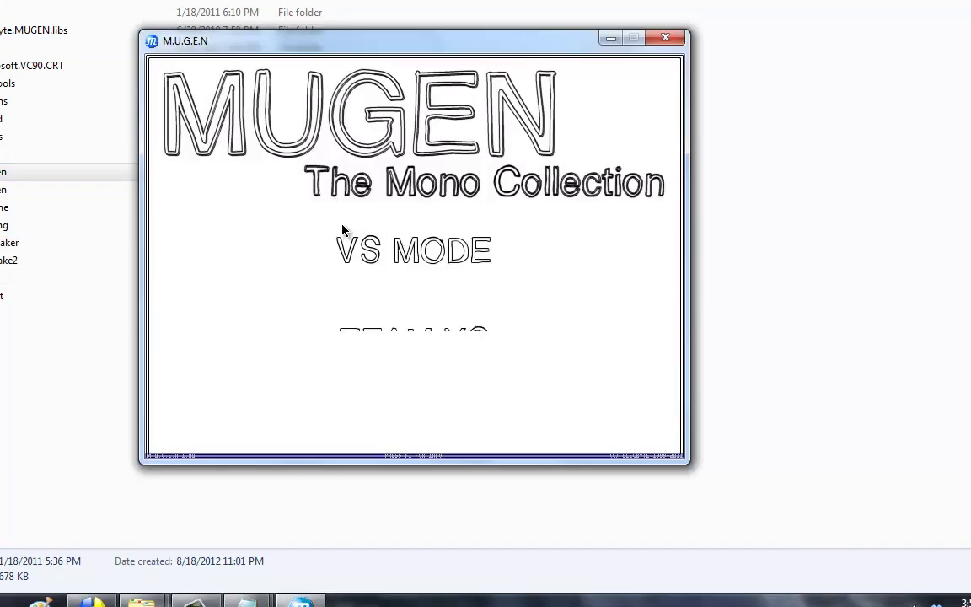
key(Up)
key(Escape)
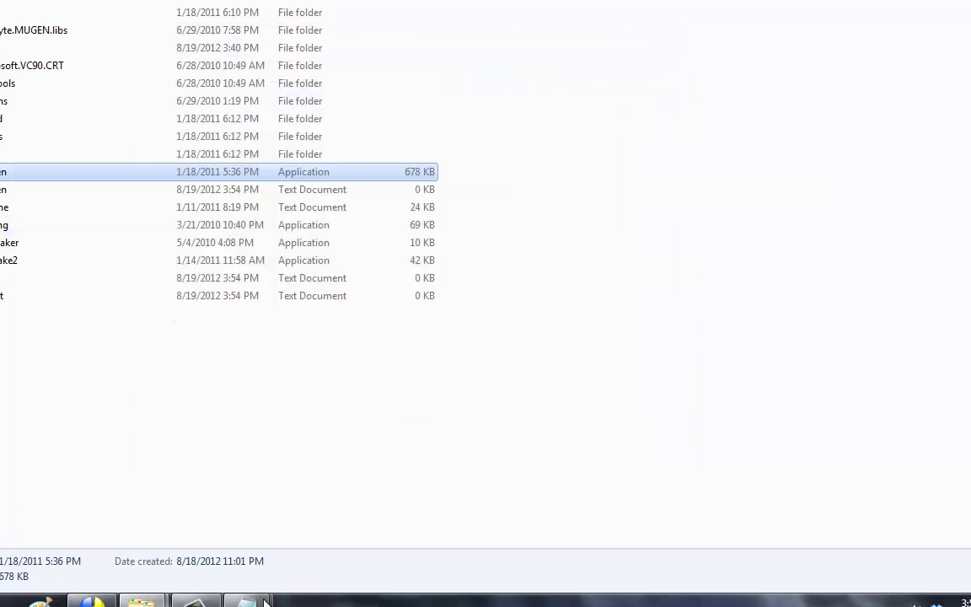
mouse_move(246, 601)
click(303, 516)
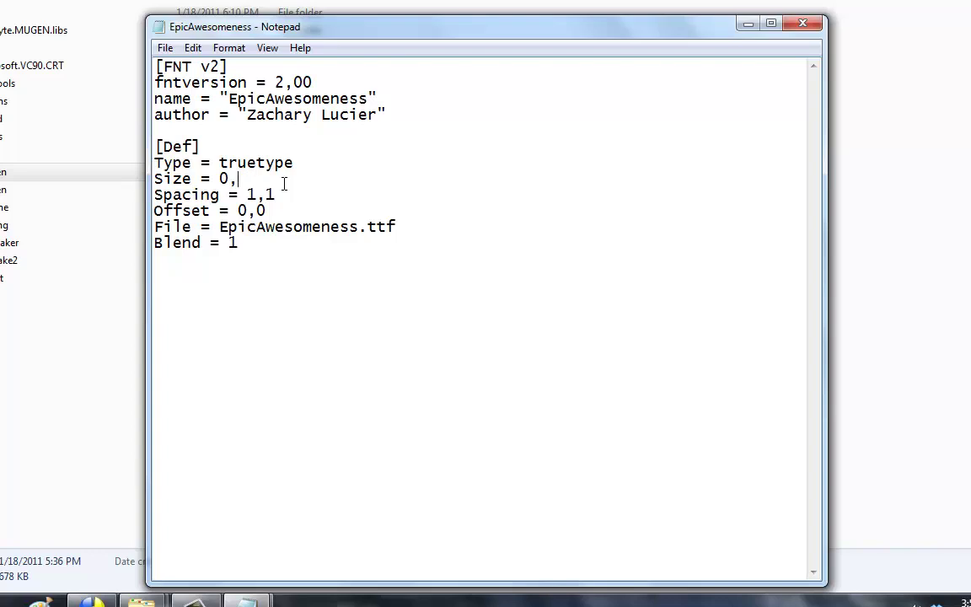
Step: Resave the font definition, recheck the title menu in MUGEN, then return to system.def
click(164, 48)
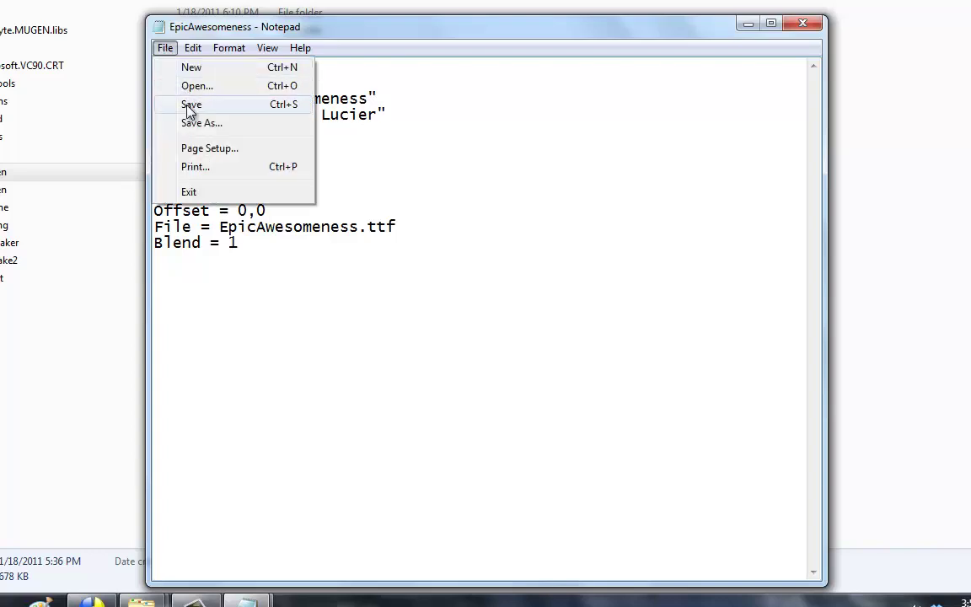
click(189, 107)
double_click(89, 173)
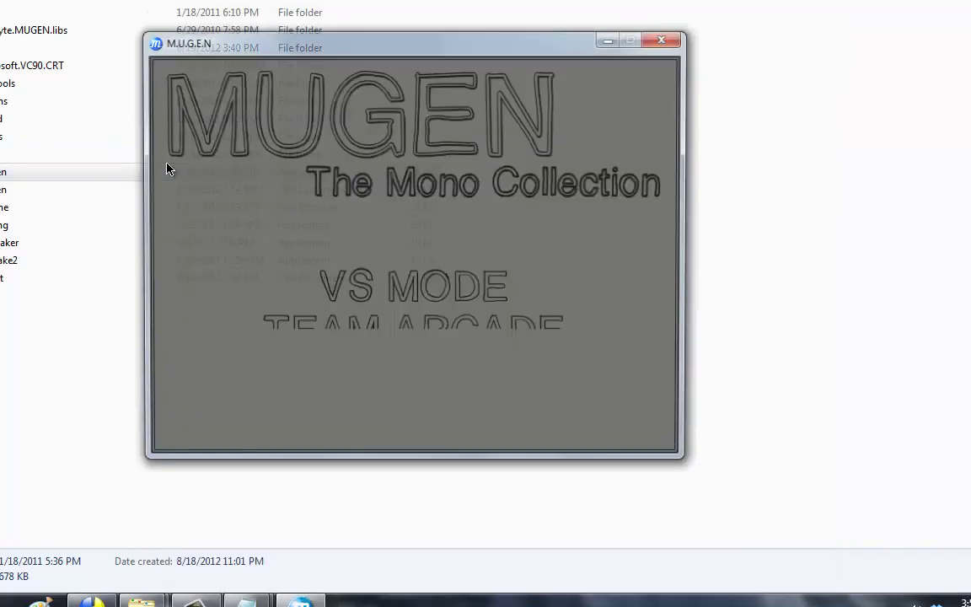
key(Down)
key(Down)
key(Down)
key(Down)
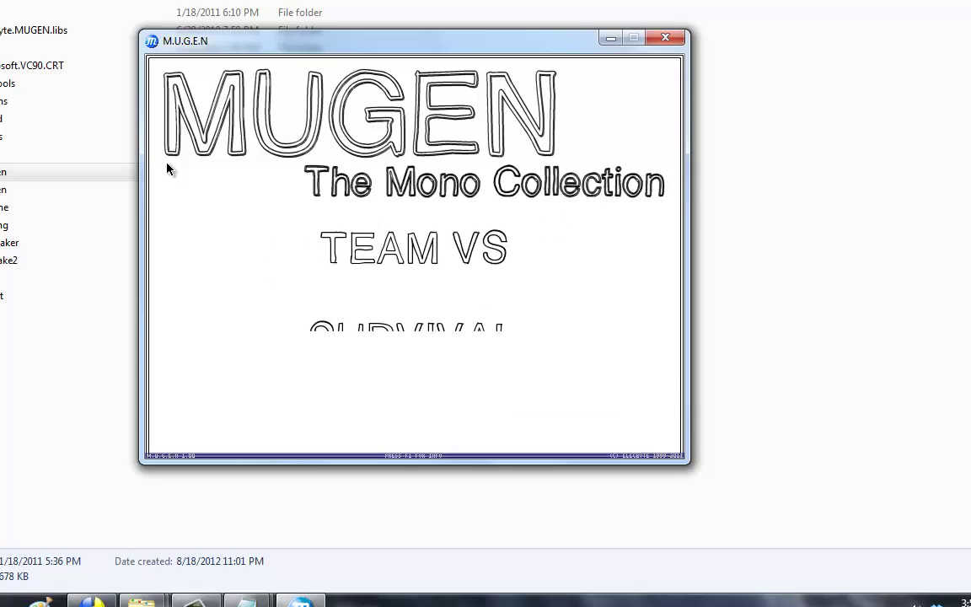
key(Up)
key(Up)
key(Up)
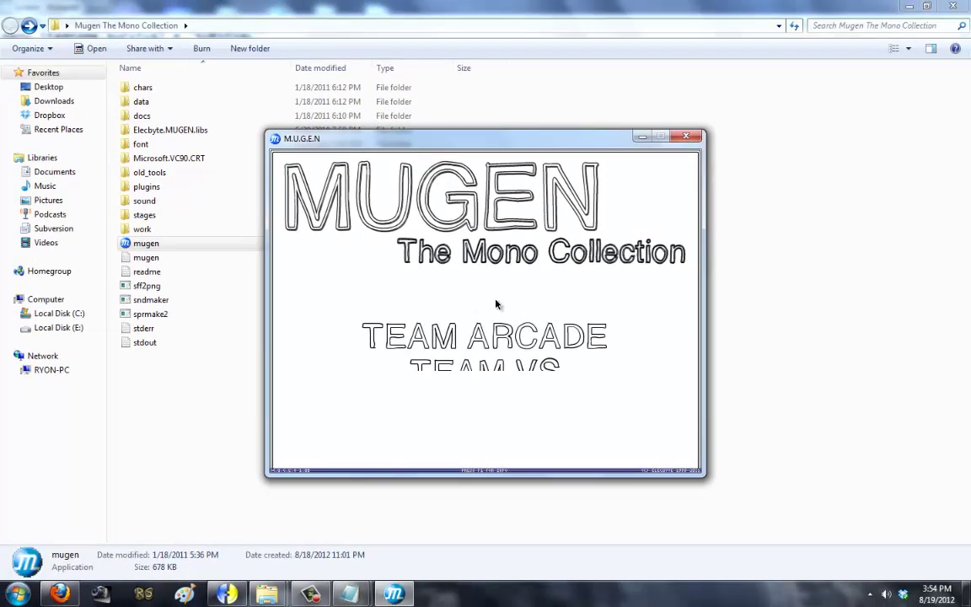
key(Escape)
mouse_move(349, 593)
click(319, 520)
Step: Replace the middle 256 in menu.item.active.font with 0 for a red highlight and save system.def
scroll(295, 404, up, 9)
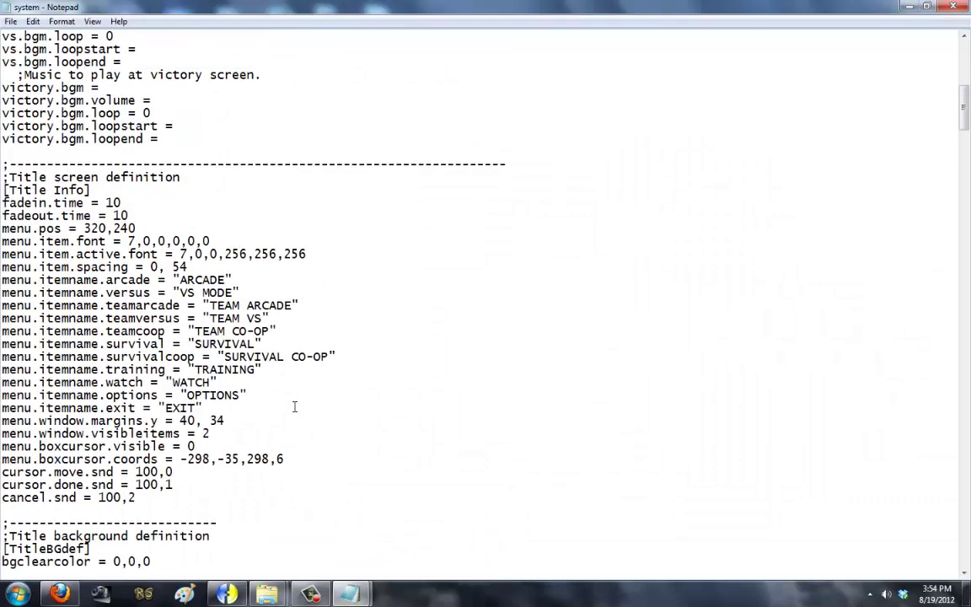
double_click(271, 254)
key(BackSpace)
text(0)
click(12, 21)
click(32, 65)
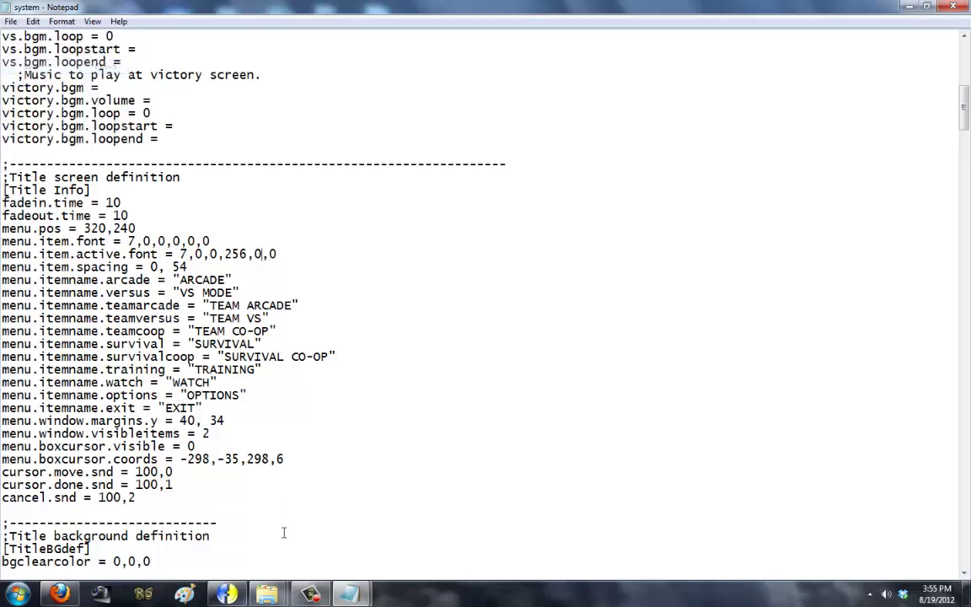
Step: Launch mugen.exe and arrow through the title menu to check the red active item, then quit
mouse_move(266, 593)
click(318, 514)
double_click(357, 244)
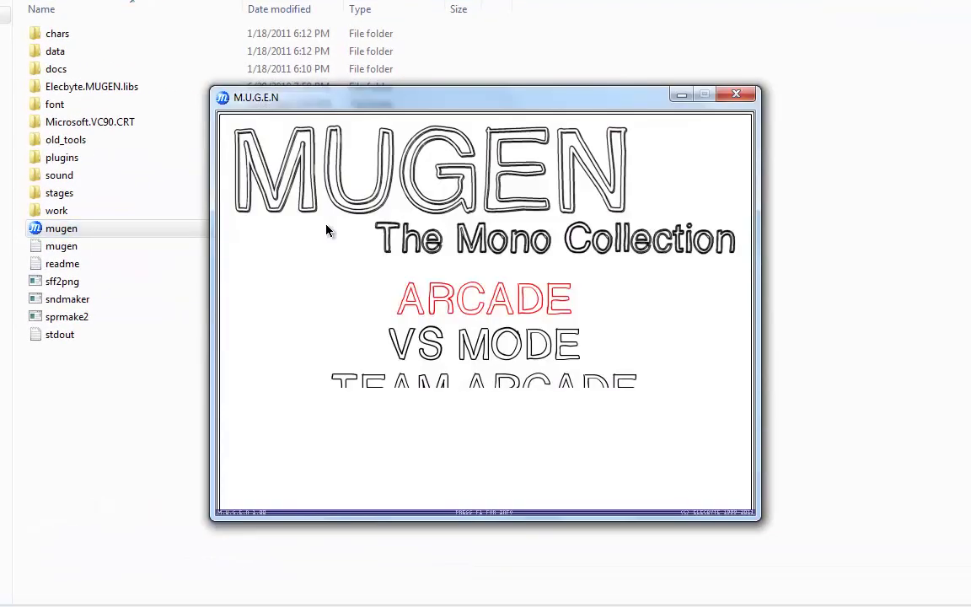
key(Down)
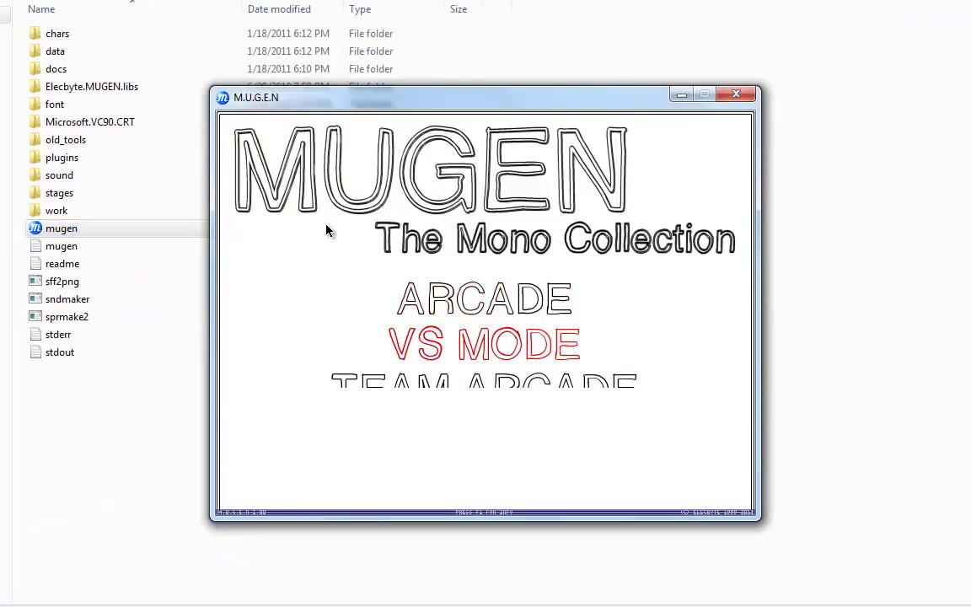
key(Up)
key(Down)
key(Down)
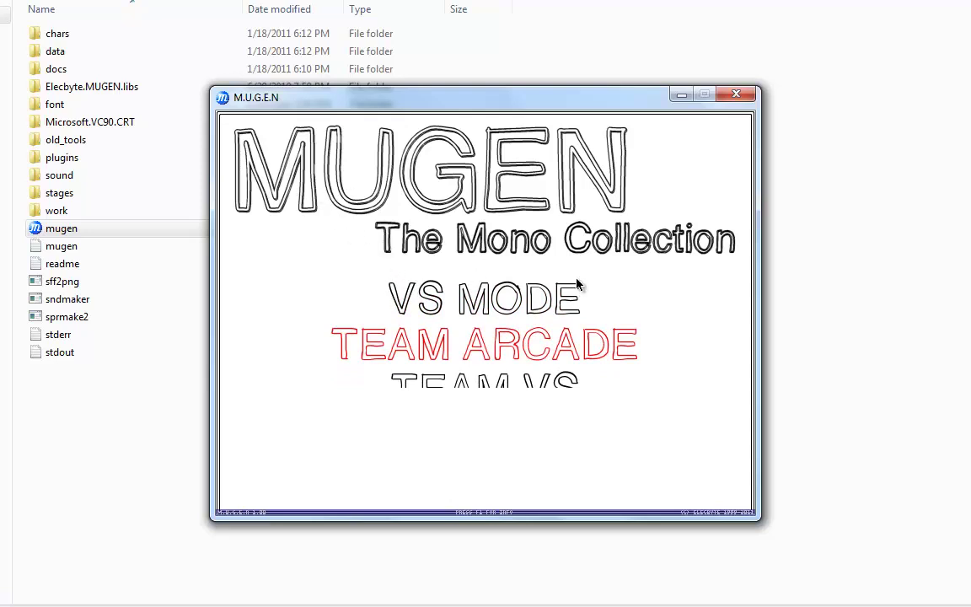
key(Down)
key(Down)
key(Down)
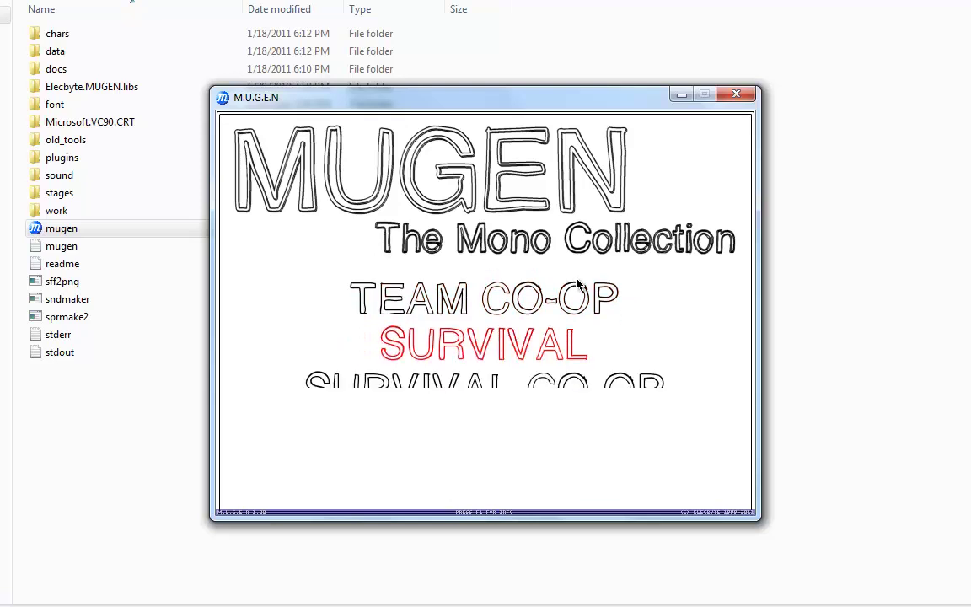
key(Down)
key(Down)
key(Down)
key(Down)
key(Down)
key(Down)
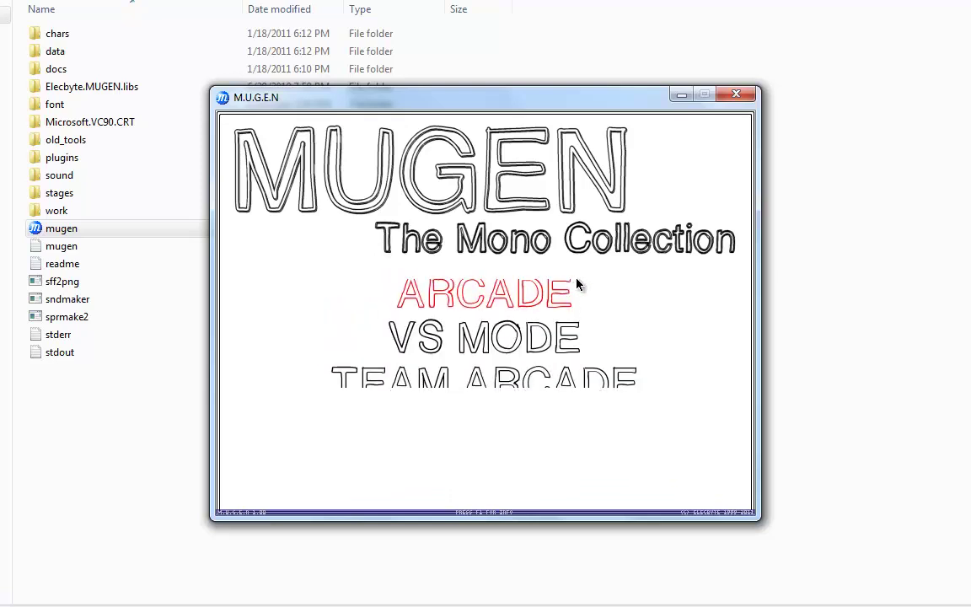
key(Up)
key(Up)
key(Up)
key(Up)
key(Up)
key(Up)
key(Up)
key(Up)
key(Up)
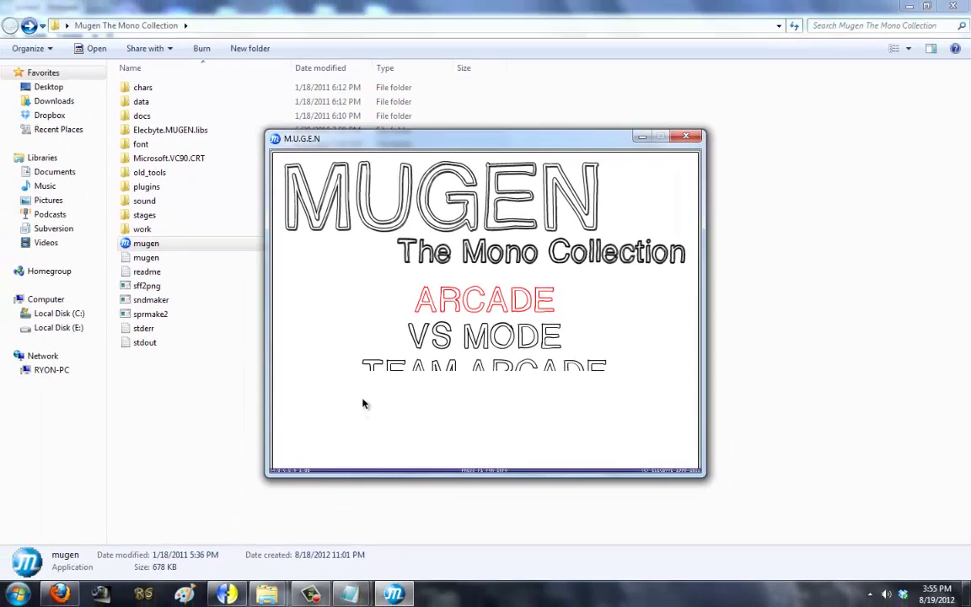
key(Escape)
Step: Change menu.window.visibleitems from 2 to 4 in system.def and save
mouse_move(350, 594)
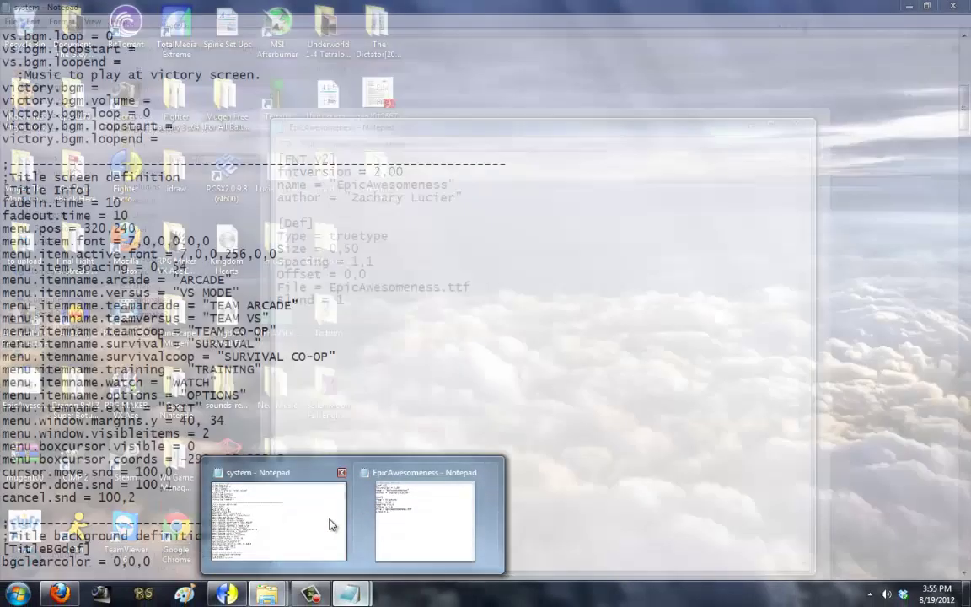
click(329, 524)
click(235, 434)
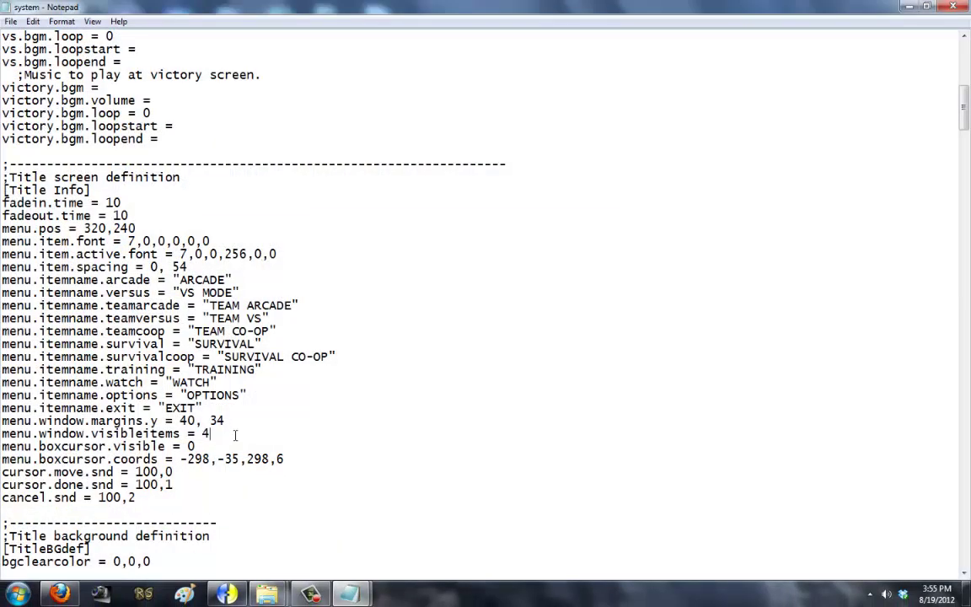
click(12, 21)
click(42, 64)
Step: Launch mugen.exe and scroll the title menu to verify four items show at once
mouse_move(263, 589)
click(326, 518)
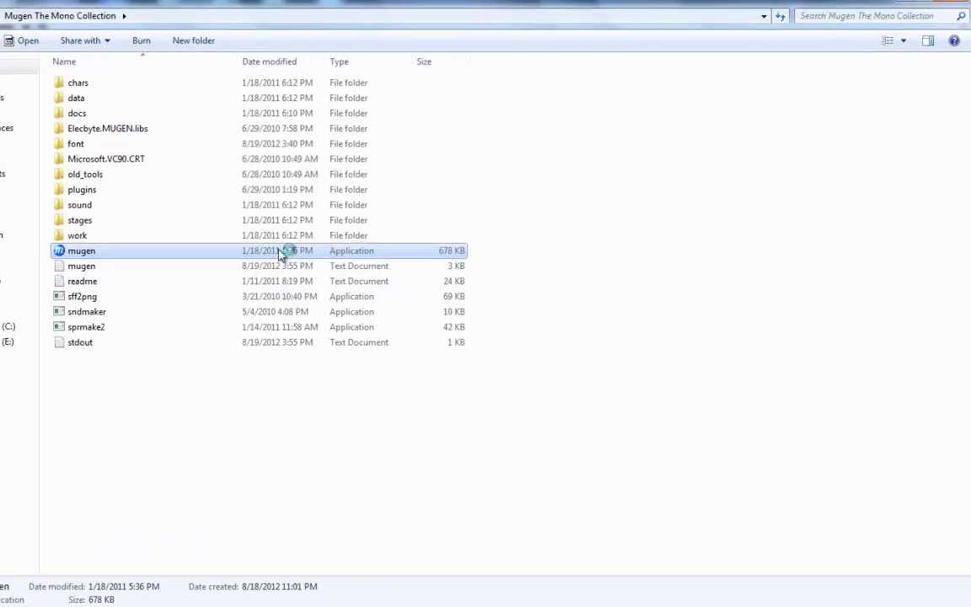
double_click(204, 263)
key(Down)
key(Down)
key(Down)
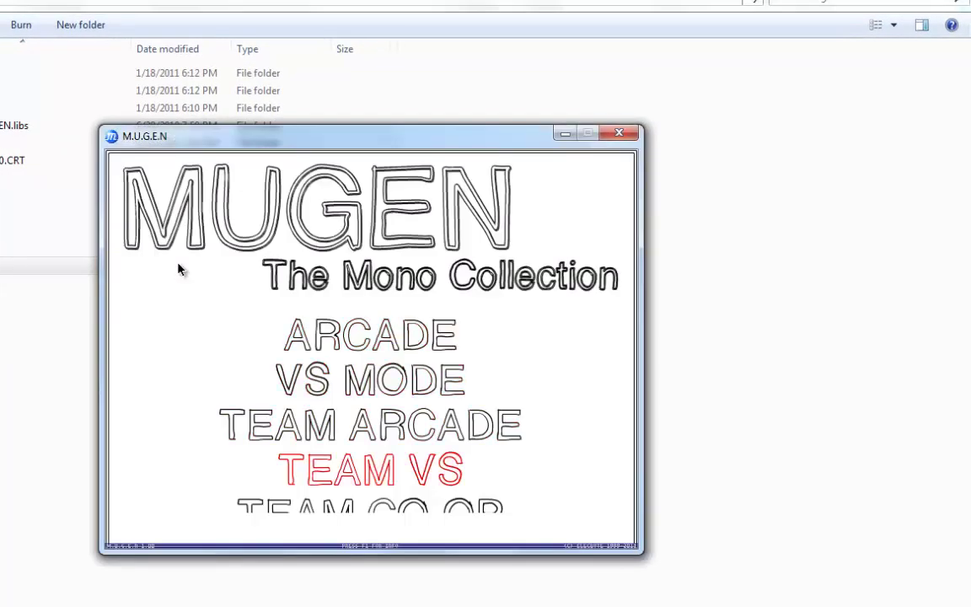
key(Up)
key(Up)
key(Down)
key(Down)
key(Down)
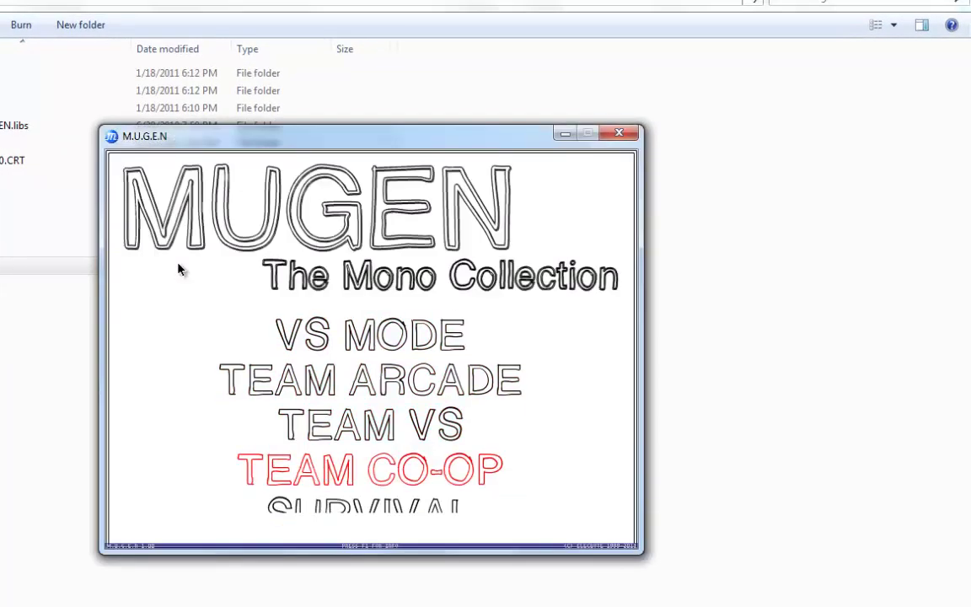
key(Up)
key(Up)
key(Up)
key(Up)
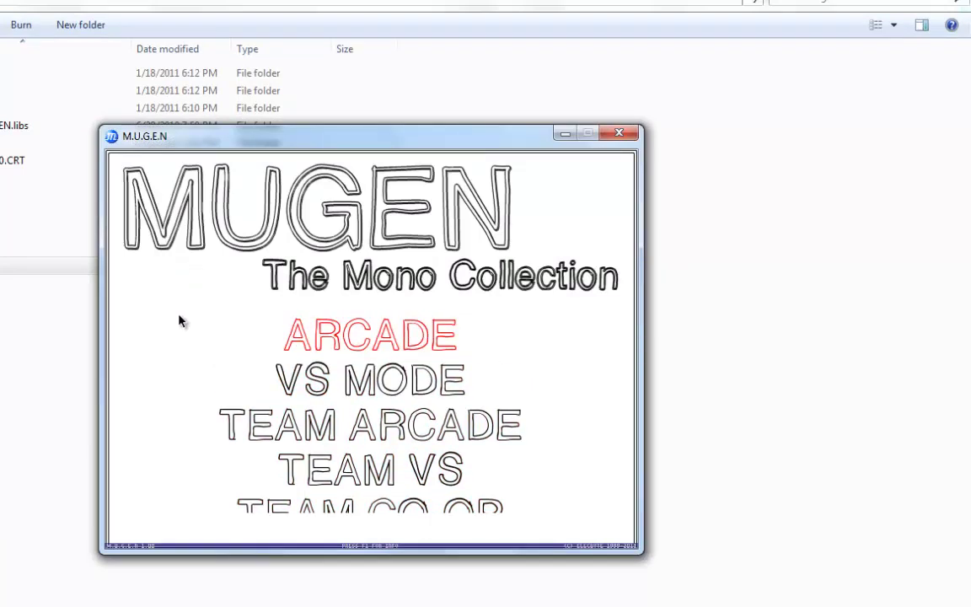
key(Up)
key(Down)
key(Up)
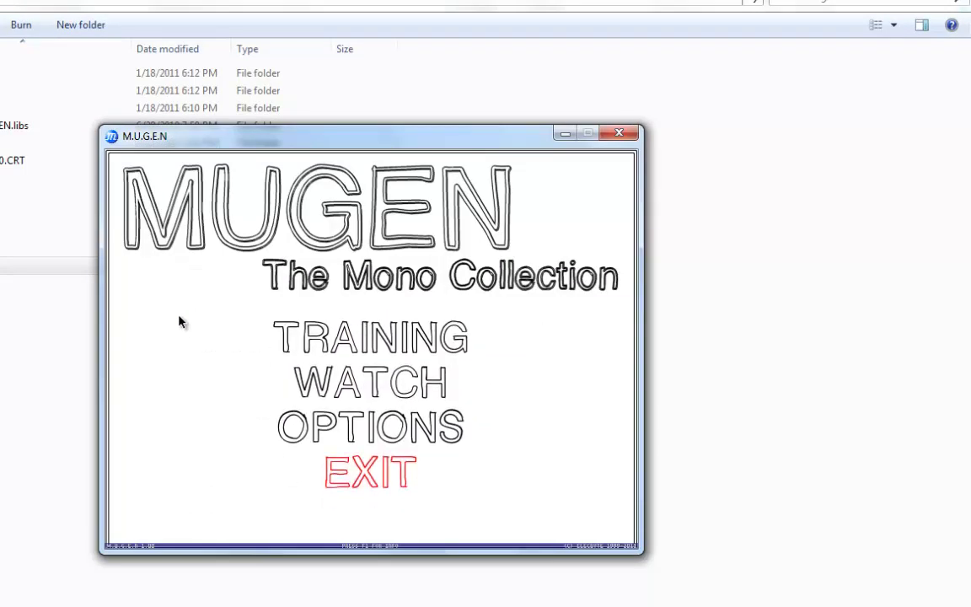
key(Down)
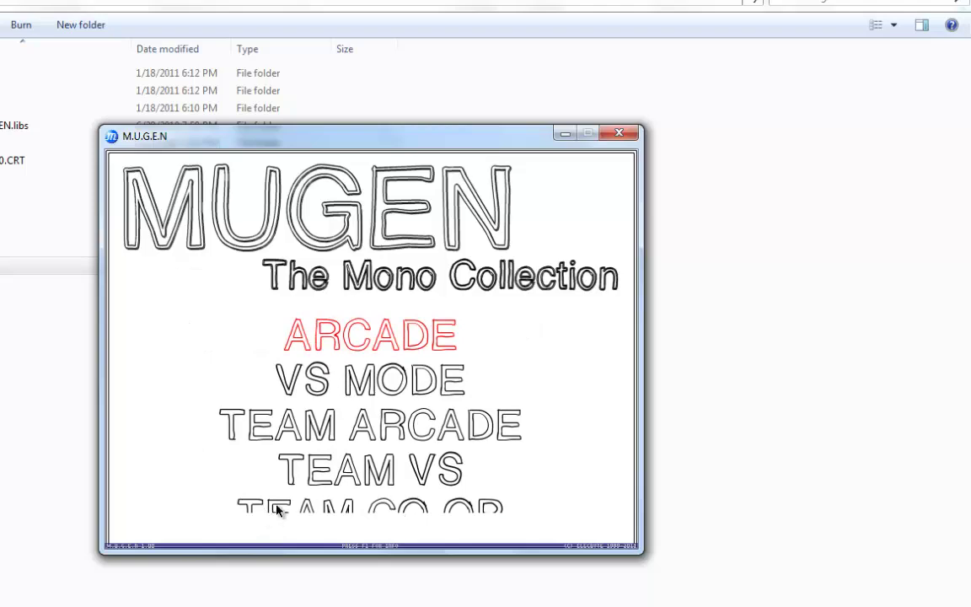
Step: Place Notepad right and the game left, clear the old bottom margin value, and relaunch MUGEN
click(160, 573)
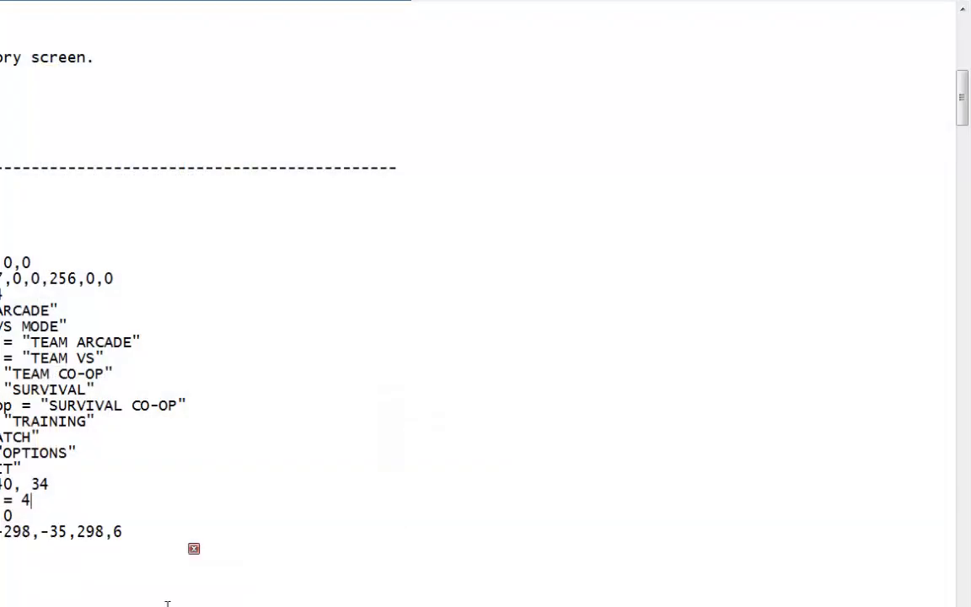
drag(477, 98, 666, 47)
drag(330, 134, 68, 139)
click(484, 349)
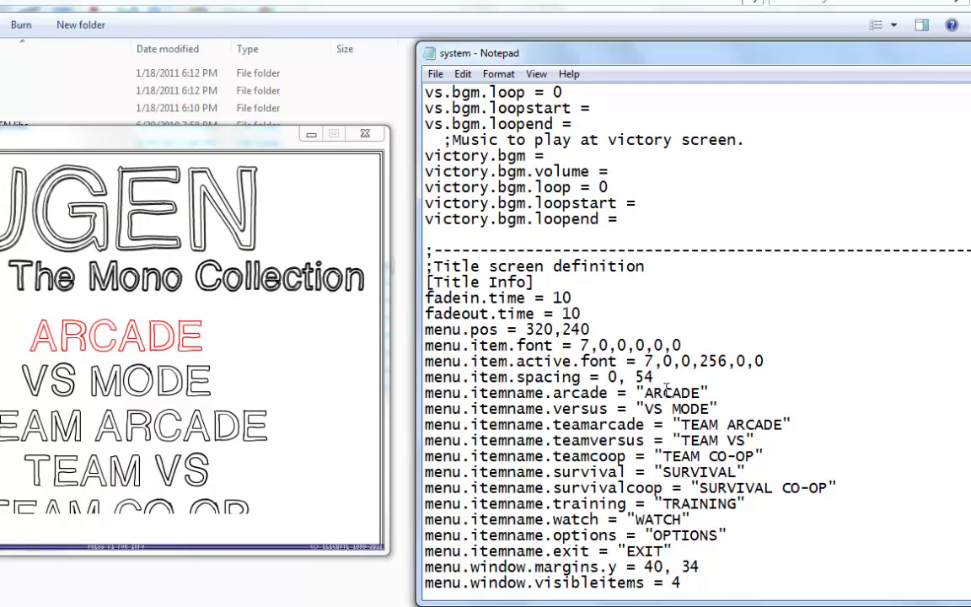
scroll(679, 389, down, 4)
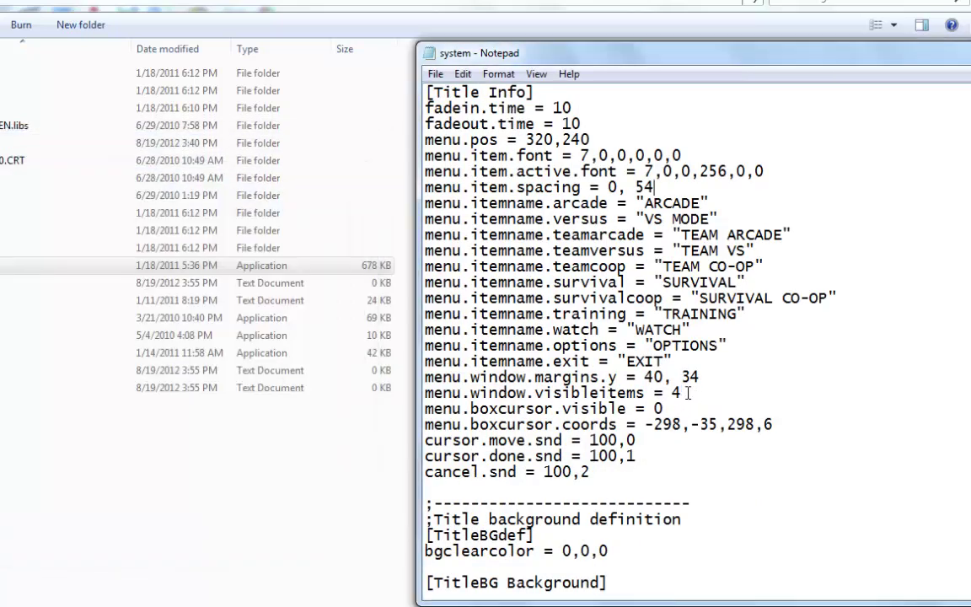
key(BackSpace)
key(BackSpace)
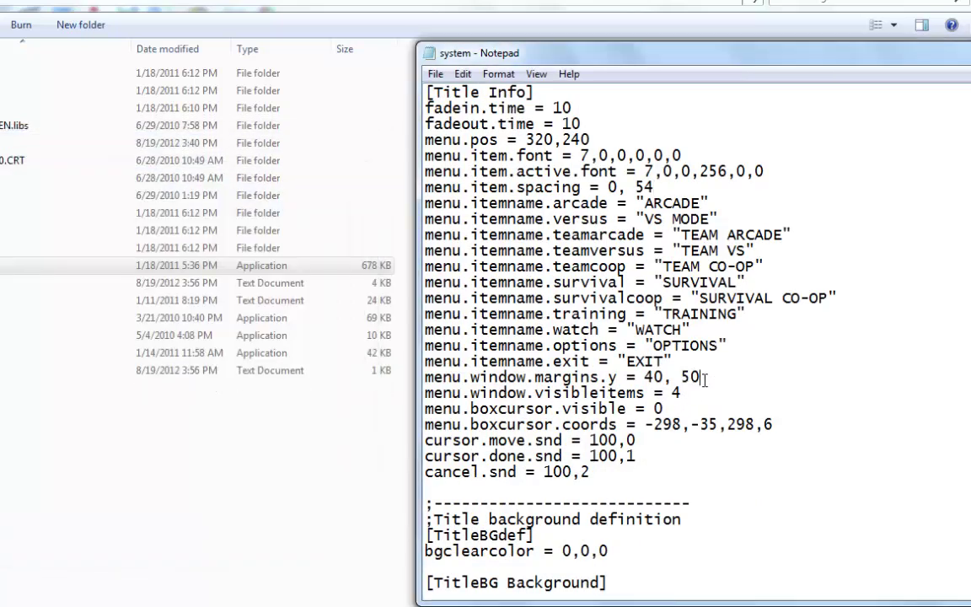
click(434, 74)
double_click(282, 266)
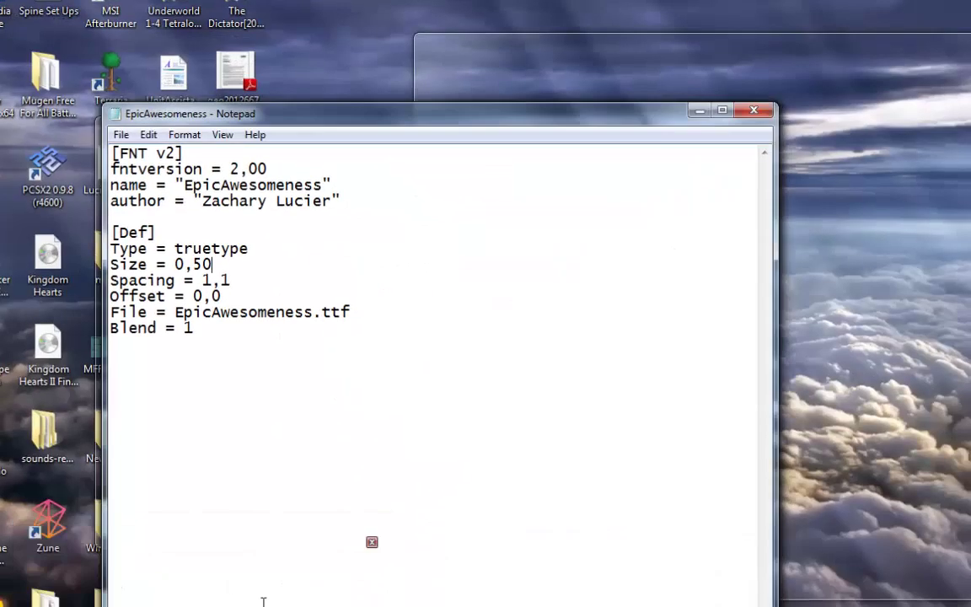
Step: Close EpicAwesomeness.def, set menu.window.margins.y to 40, 20, save, and launch MUGEN
click(268, 590)
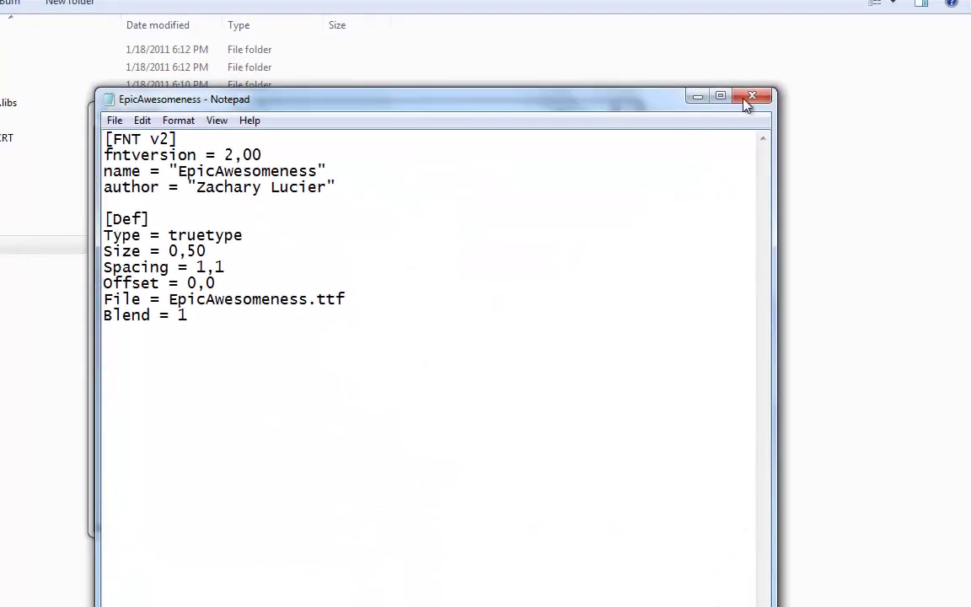
click(751, 97)
key(alt+Tab)
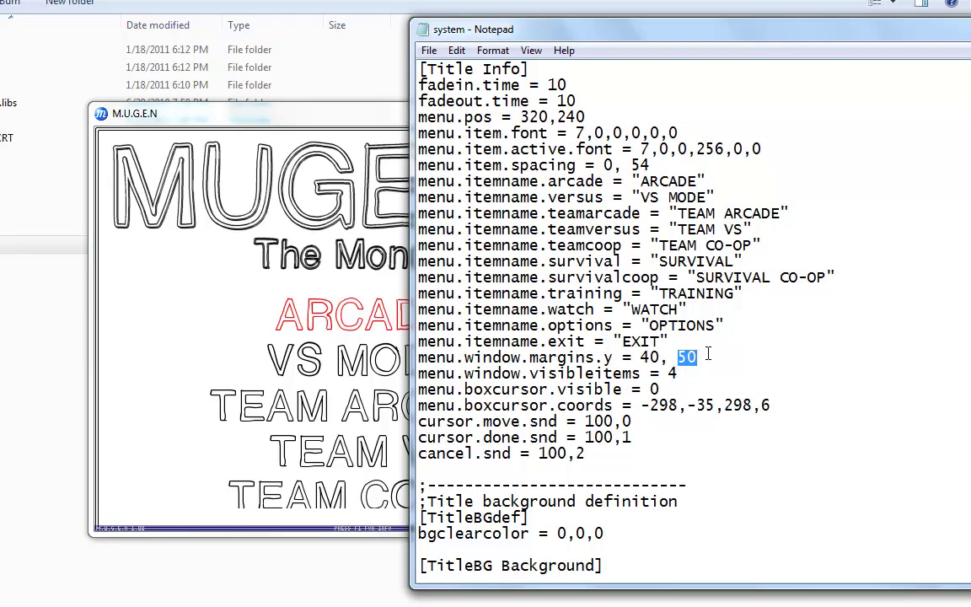
text(20)
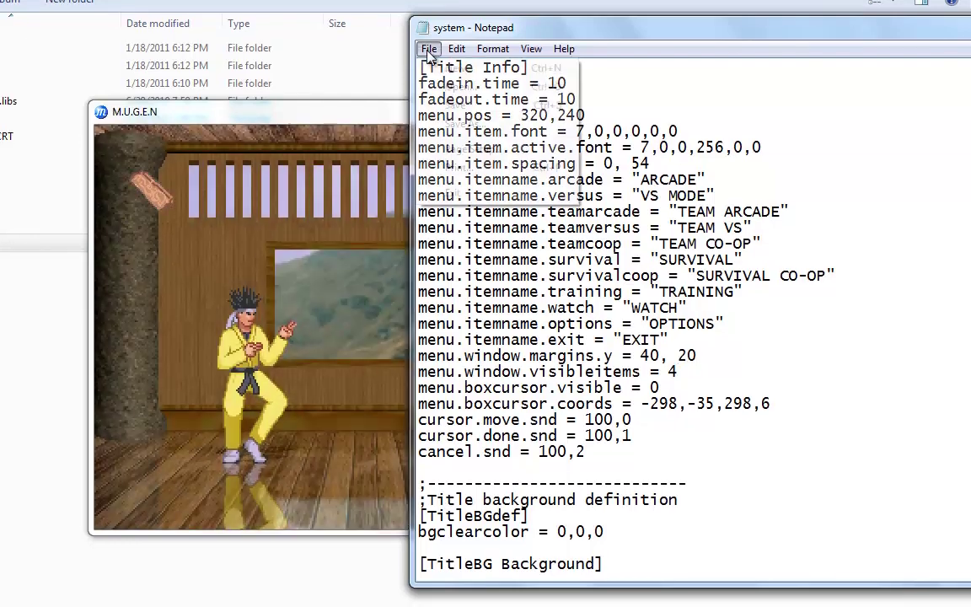
click(428, 50)
click(454, 97)
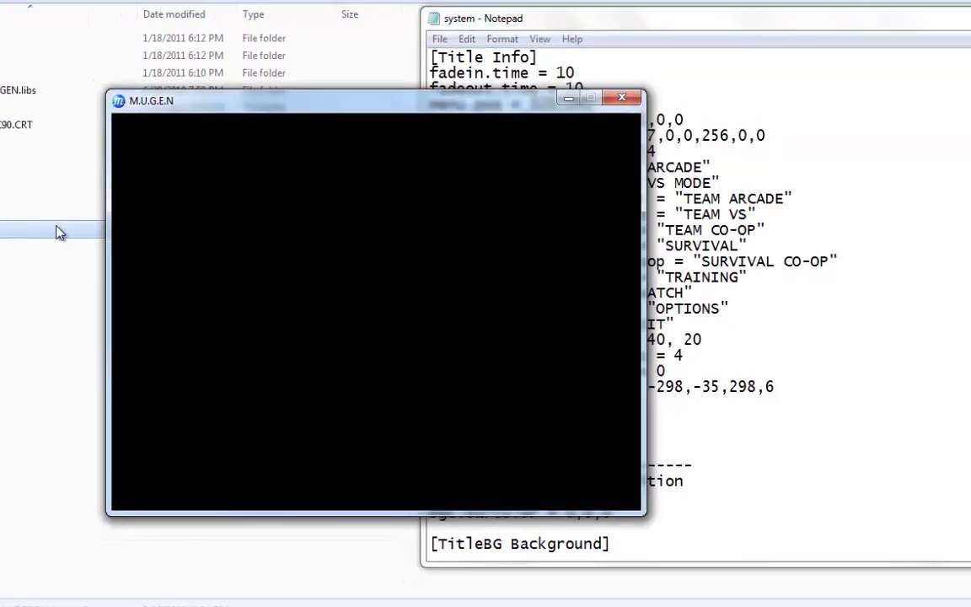
double_click(44, 231)
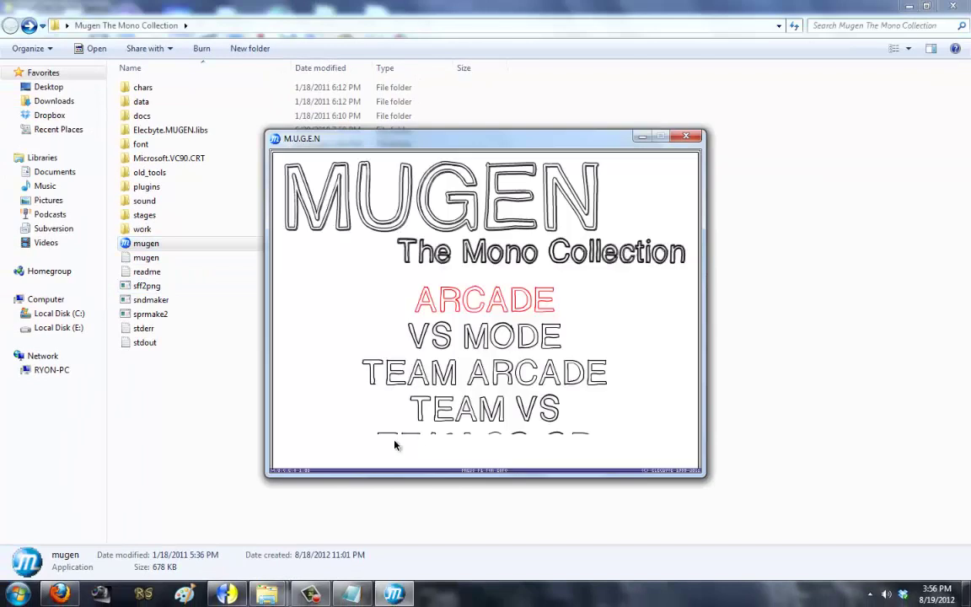
Step: Exit the game, save system.def with menu.window.margins.y = 40, 15, and relaunch MUGEN
key(Down)
key(Down)
key(Down)
key(Down)
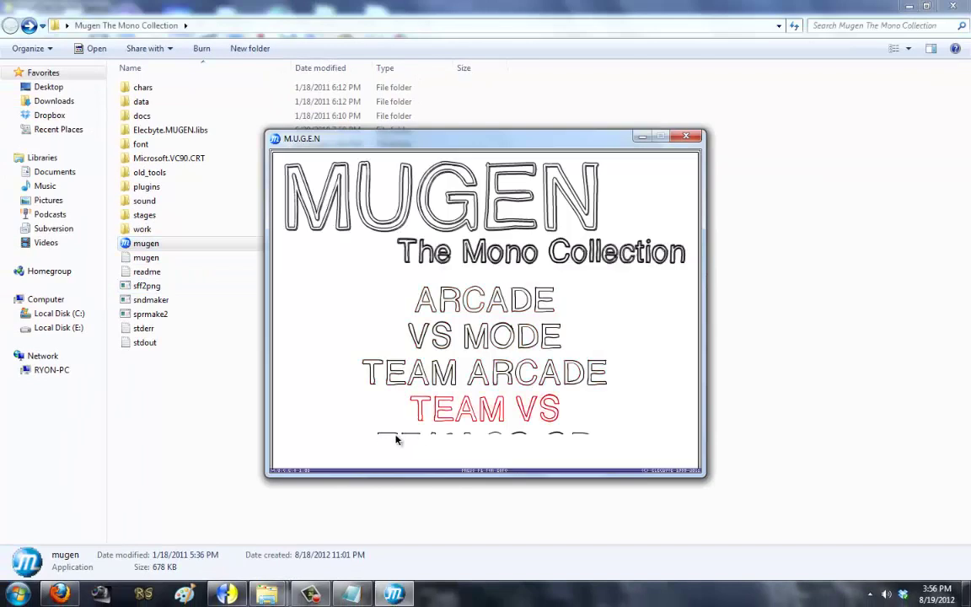
key(Up)
key(Up)
key(Up)
key(Up)
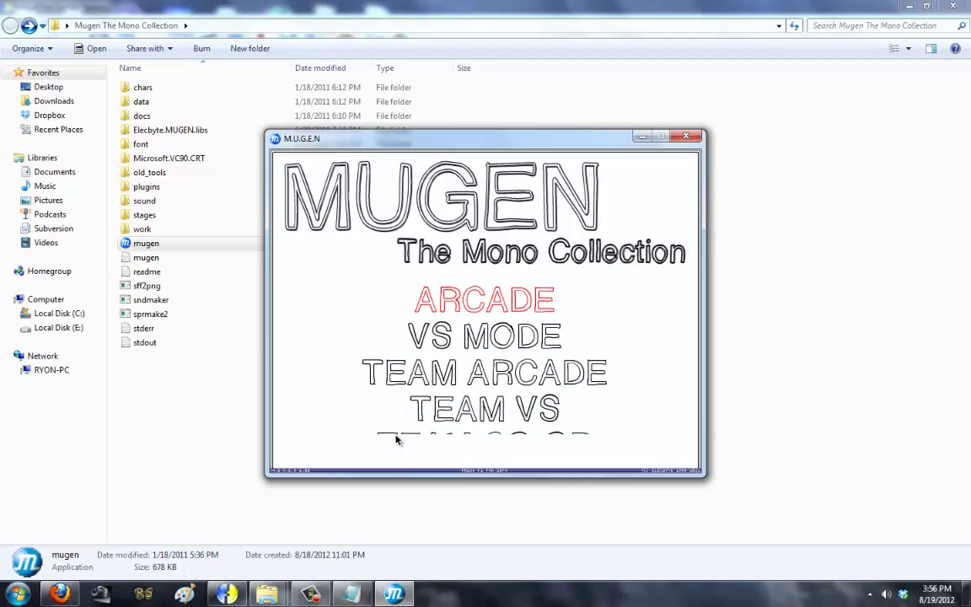
key(Up)
key(Return)
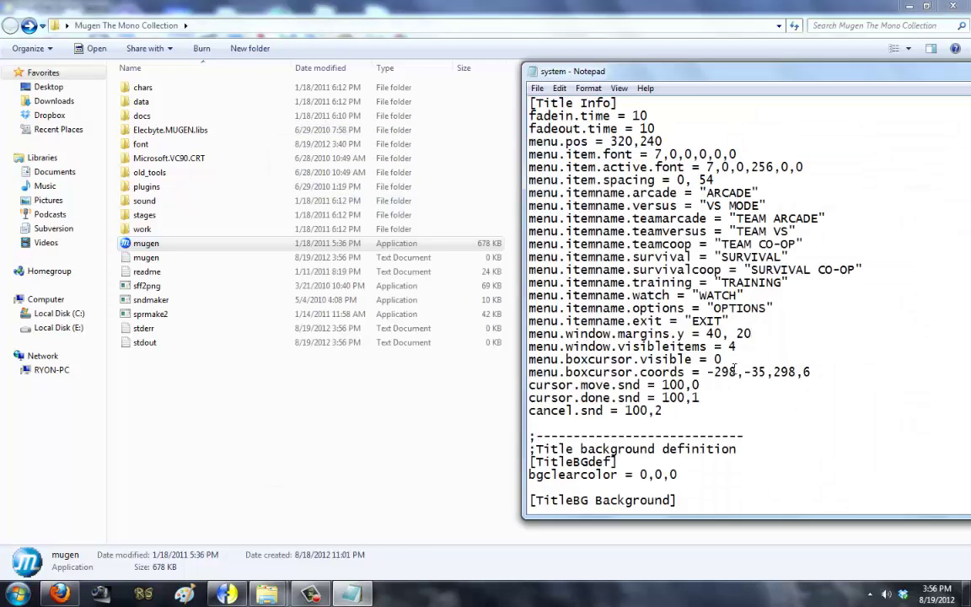
click(538, 89)
click(556, 135)
click(391, 244)
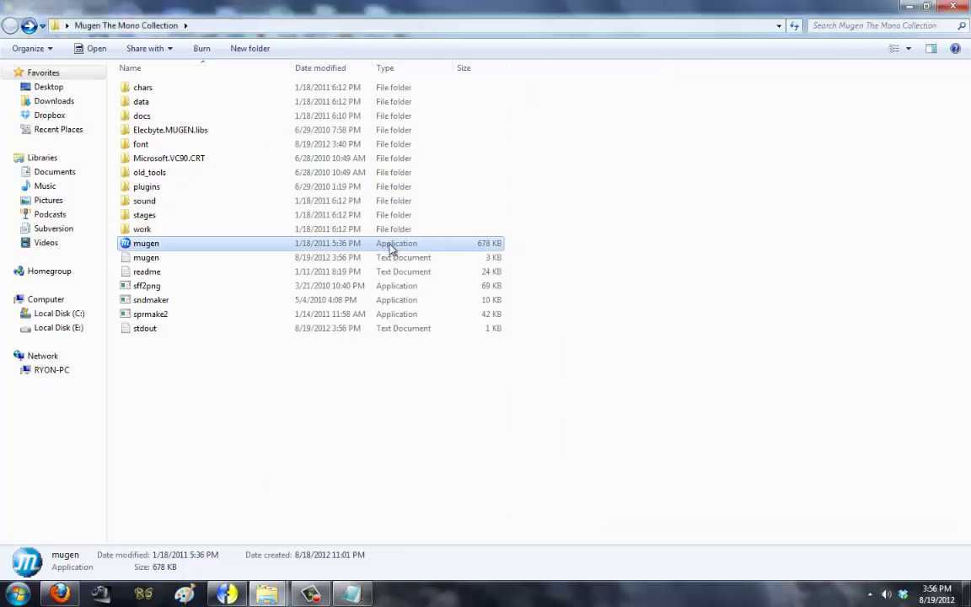
double_click(390, 244)
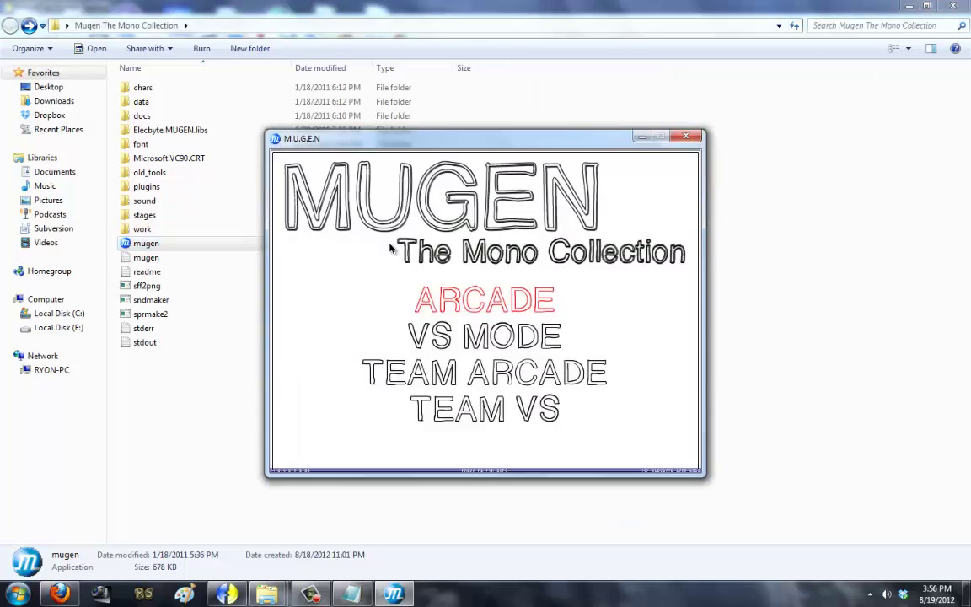
Step: Arrow through every title menu item, from EXIT through SURVIVAL CO-OP to ARCADE, then quit
key(Up)
key(Down)
key(Down)
key(Down)
key(Down)
key(Down)
key(Down)
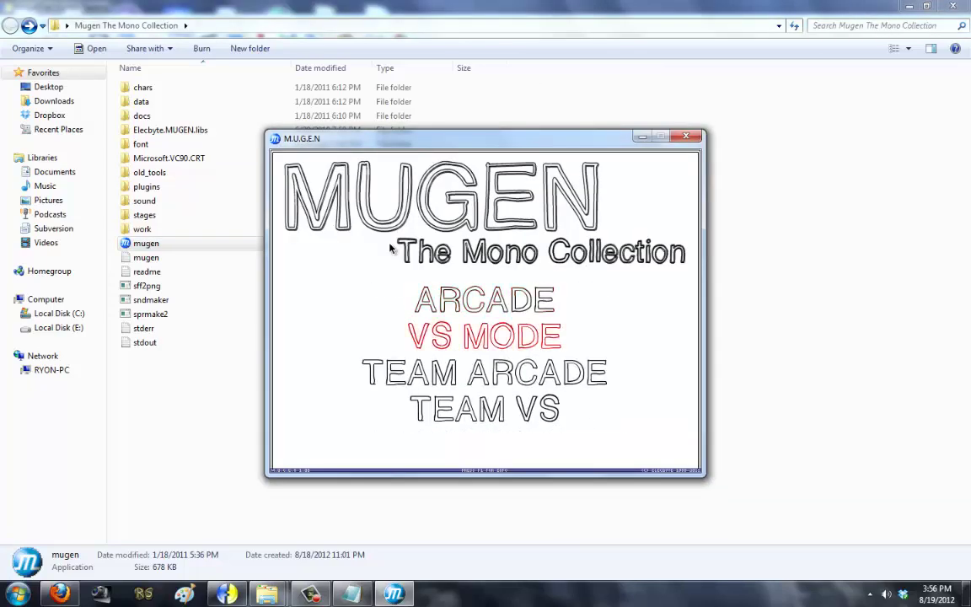
key(Down)
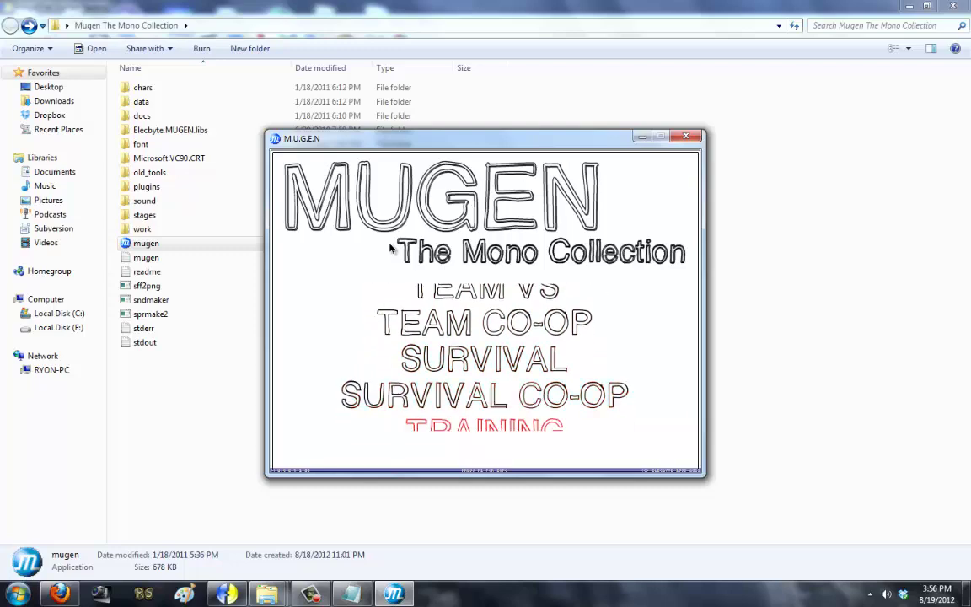
key(Down)
key(Down)
key(Down)
key(Down)
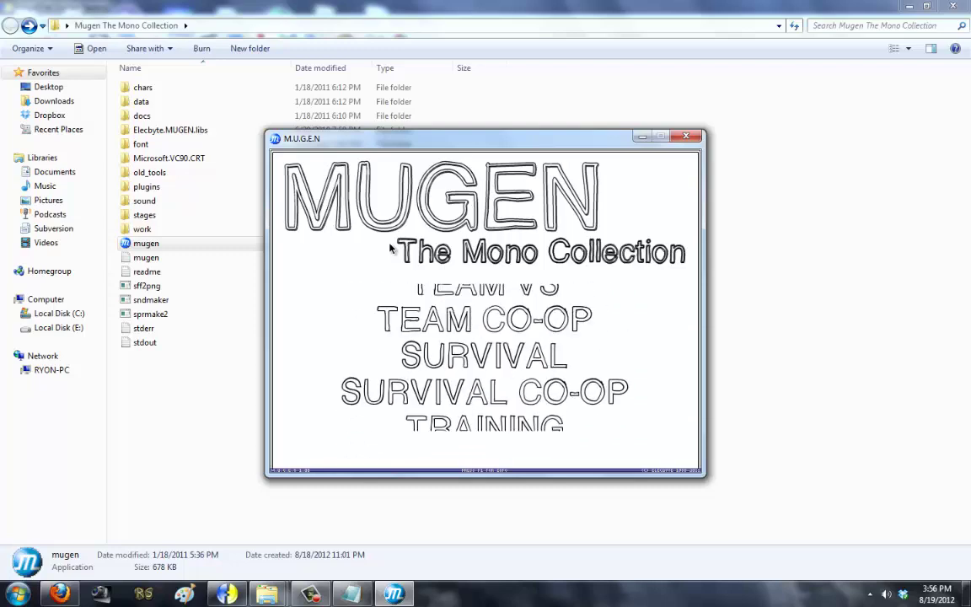
key(Down)
key(Down)
key(Up)
key(Up)
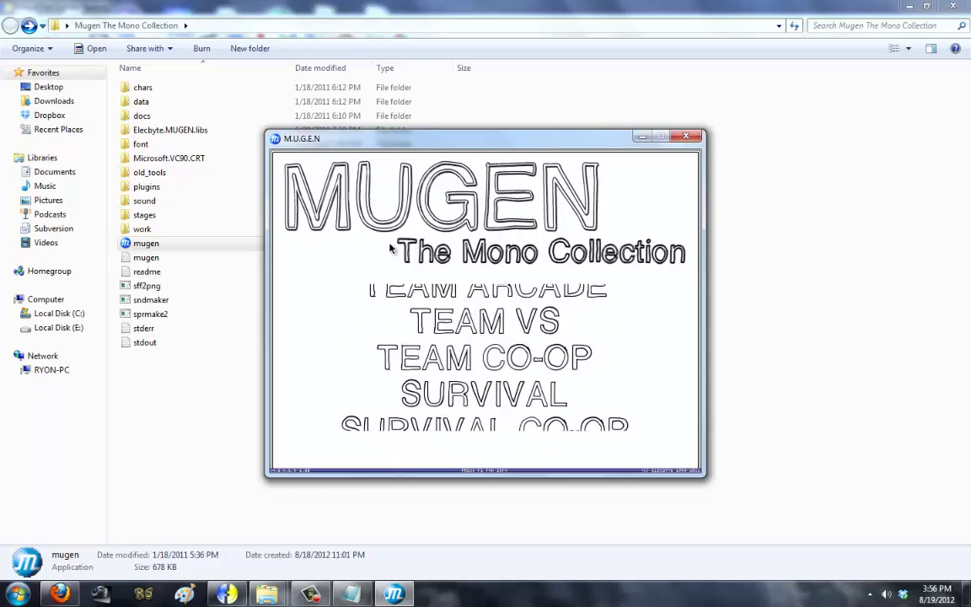
key(Down)
key(Down)
key(Down)
key(Down)
key(Up)
key(Up)
key(Up)
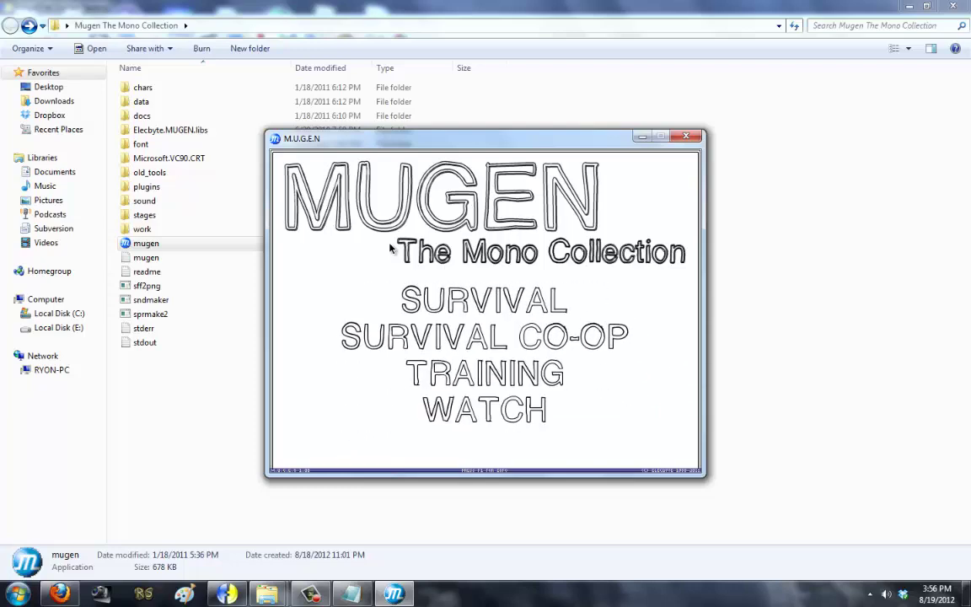
key(Down)
key(Down)
key(Down)
key(Up)
key(Up)
key(Up)
key(Up)
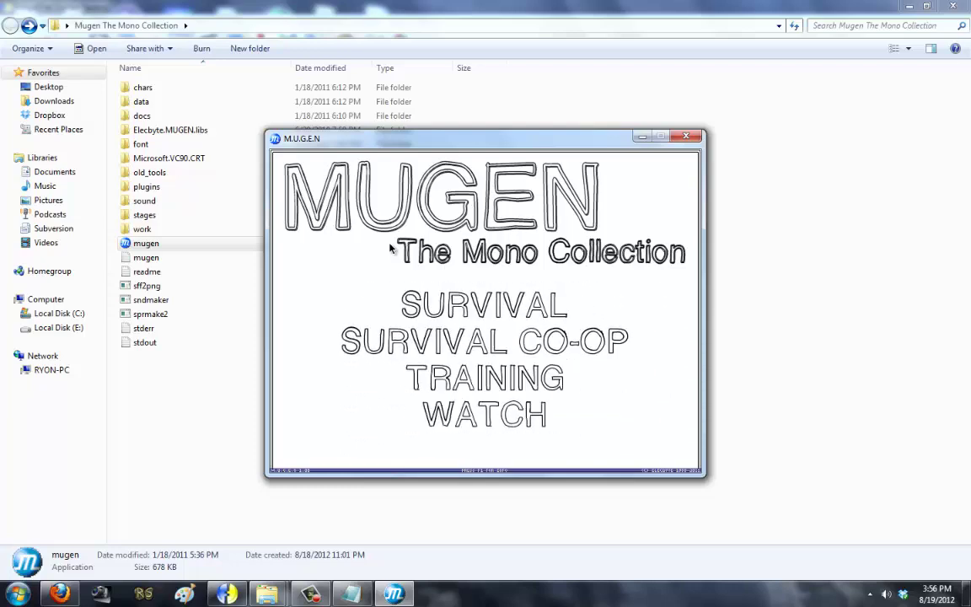
key(Down)
key(Down)
key(Down)
key(Up)
key(Up)
key(Up)
key(Up)
key(Up)
key(Up)
key(Up)
key(Up)
key(Down)
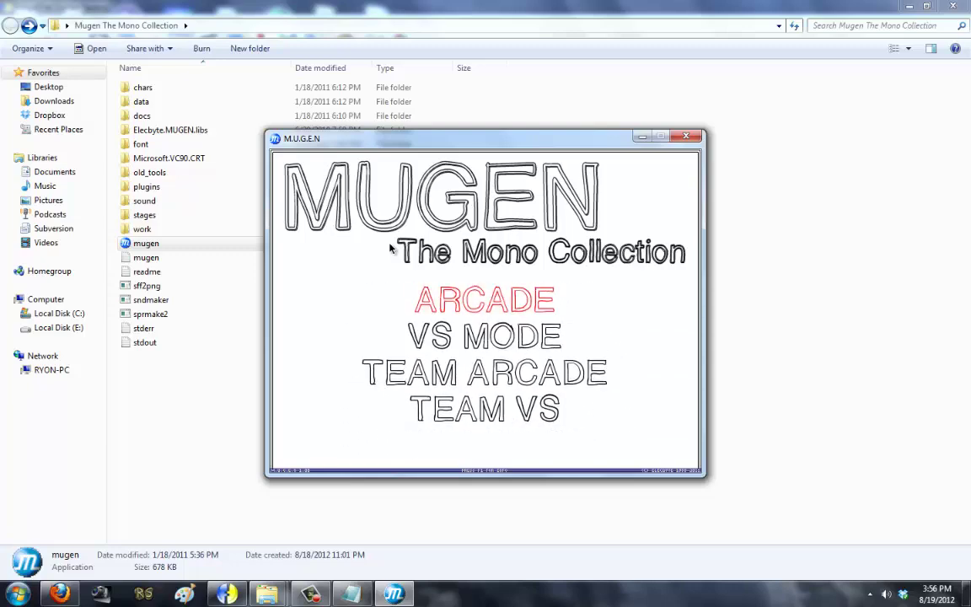
key(Escape)
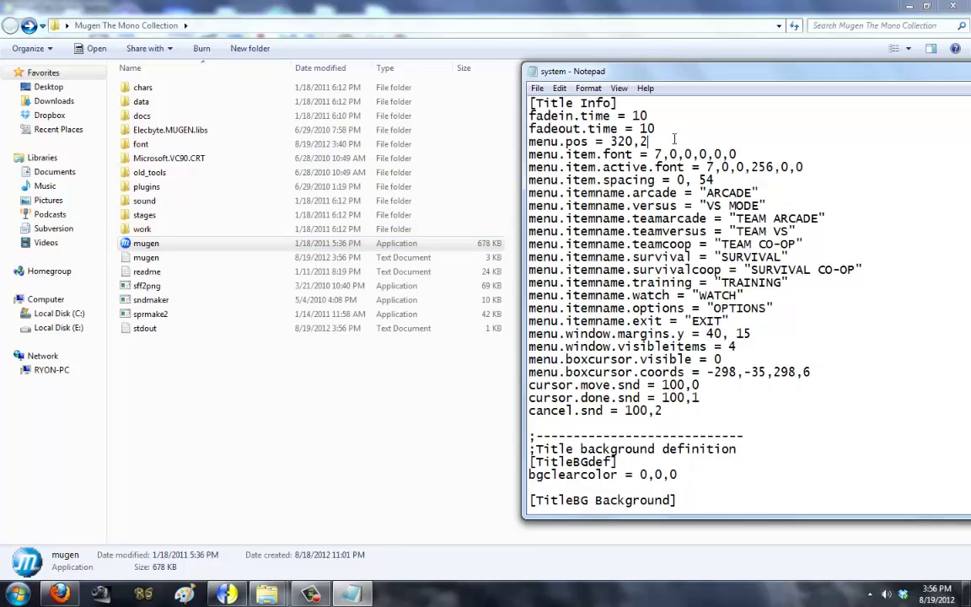
Step: Save system.def with menu.pos set to 320,280 and preview it in MUGEN
click(594, 89)
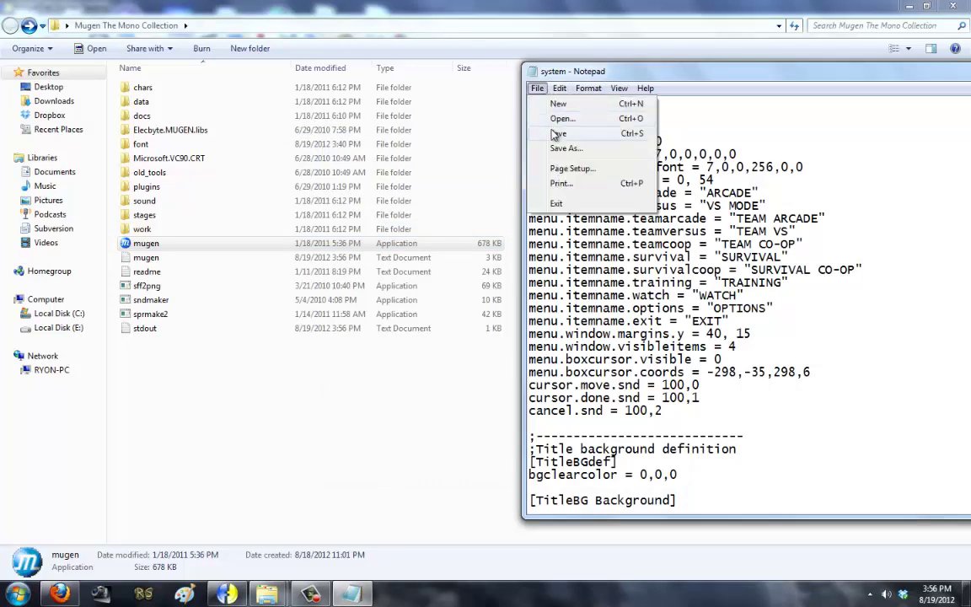
click(431, 246)
double_click(429, 246)
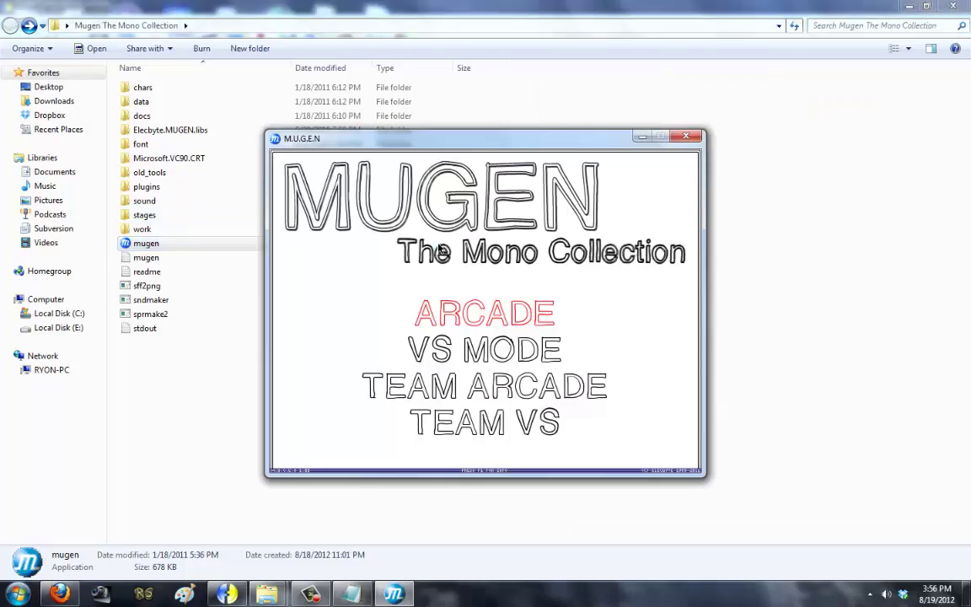
key(Escape)
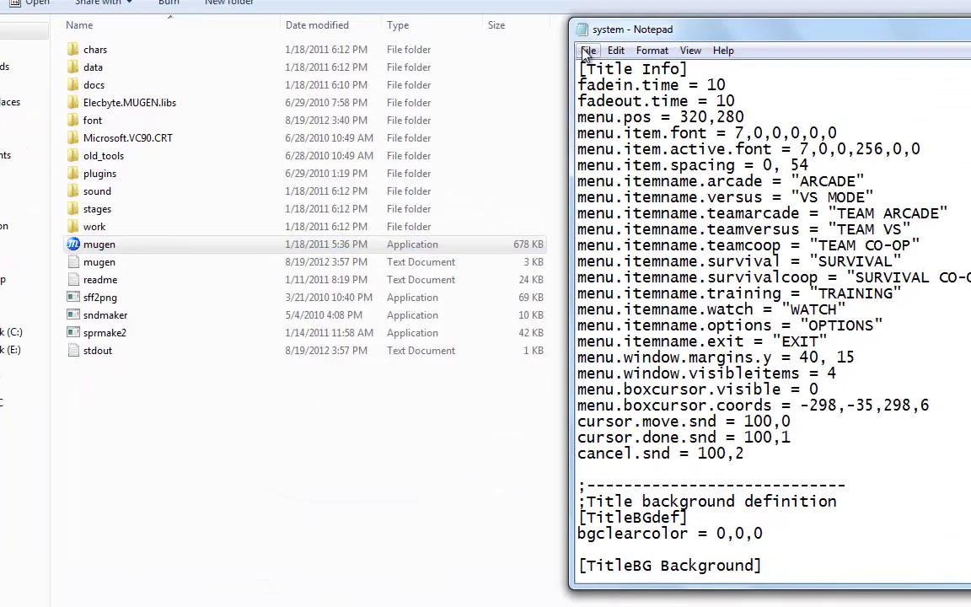
Step: Resave system.def and relaunch mugen.exe to view the lowered four-item menu
click(587, 53)
click(608, 104)
click(466, 244)
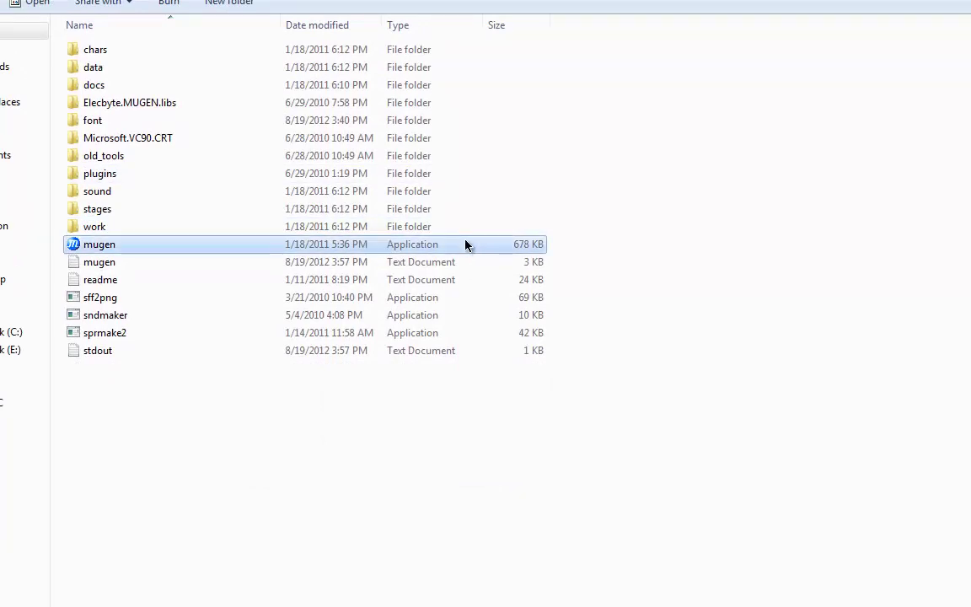
double_click(465, 244)
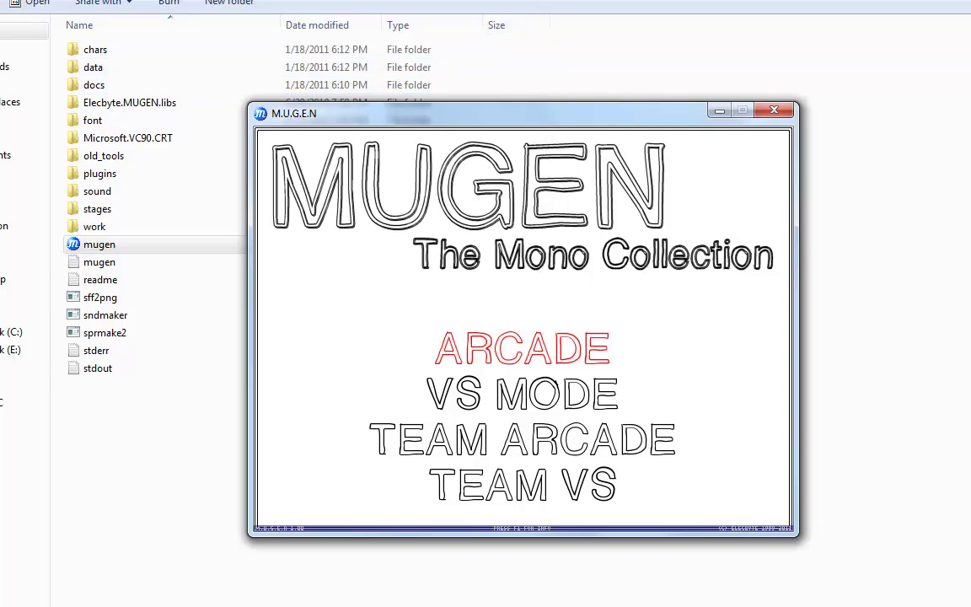
Step: Check MUGEN's OPTIONS screen from the title menu, exit the game, and return to the system file in Notepad
key(Return)
key(Up)
key(Up)
key(Up)
key(Up)
key(Up)
key(Up)
key(Up)
key(Up)
key(Up)
key(Up)
key(Up)
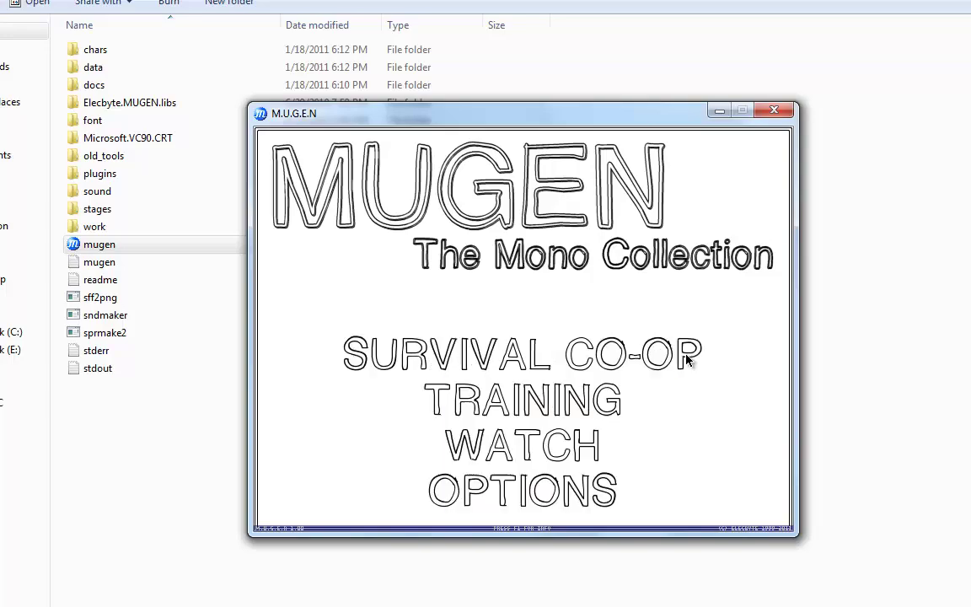
key(F1)
key(F1)
key(Up)
key(Up)
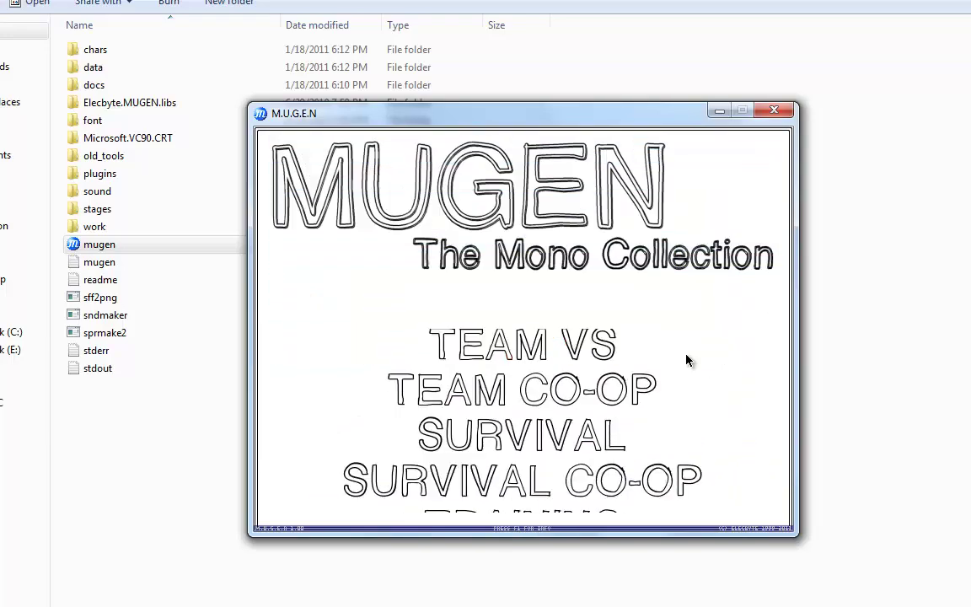
key(Return)
key(Escape)
key(Down)
key(Return)
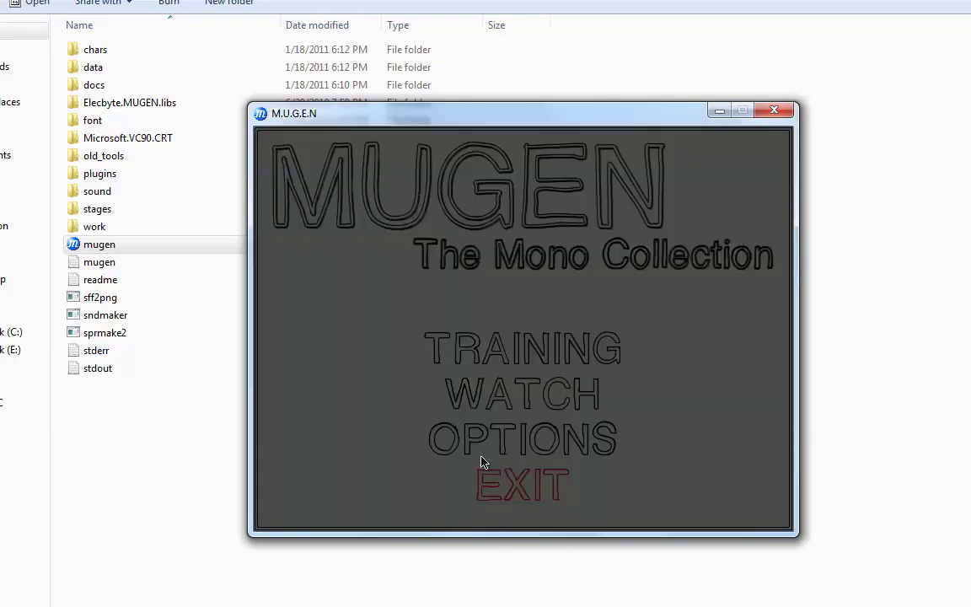
key(alt+Tab)
Step: Delete the tile and velocity lines from the [OptionBG 1] background layer
drag(778, 48, 398, 44)
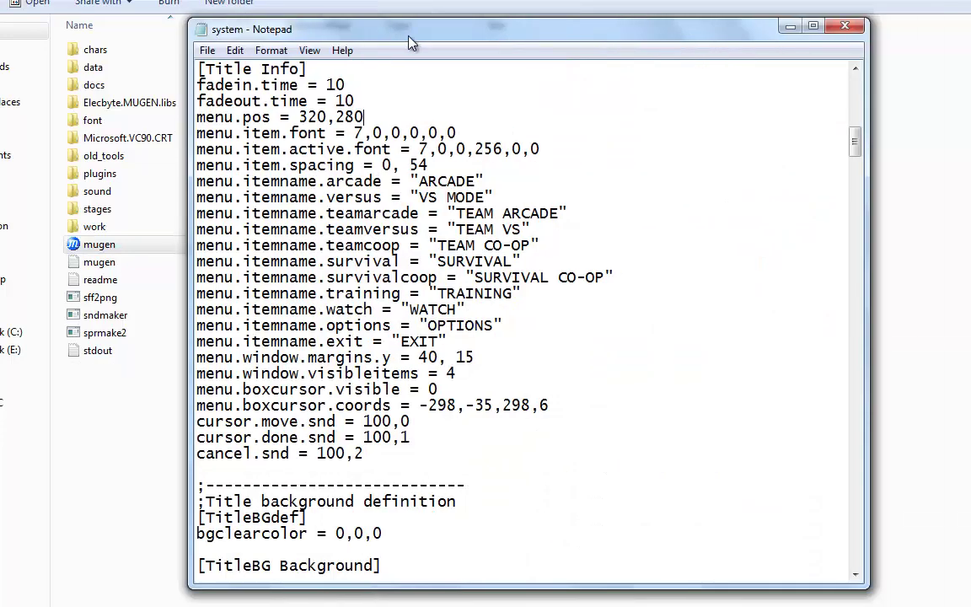
drag(856, 141, 856, 554)
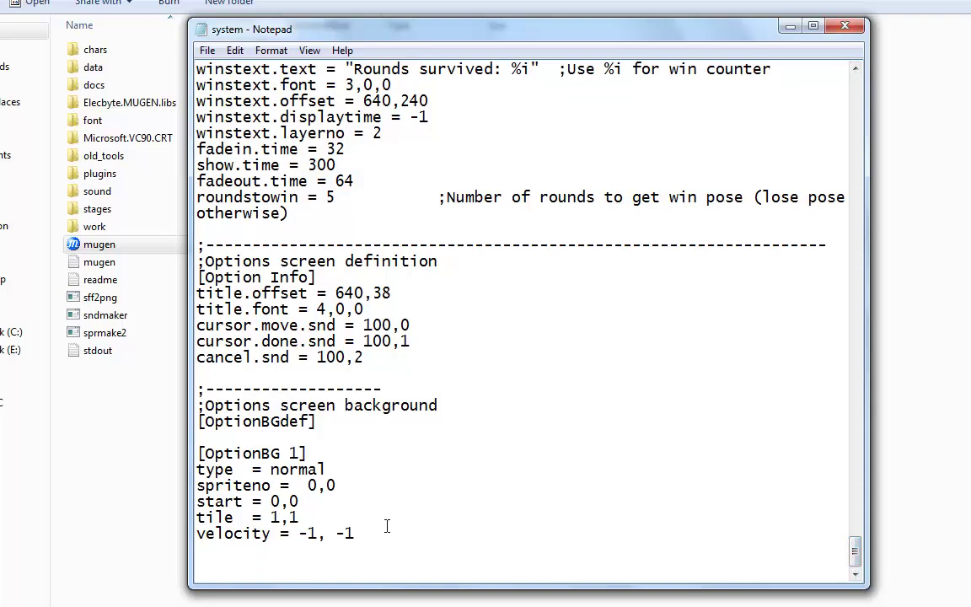
drag(337, 468, 169, 474)
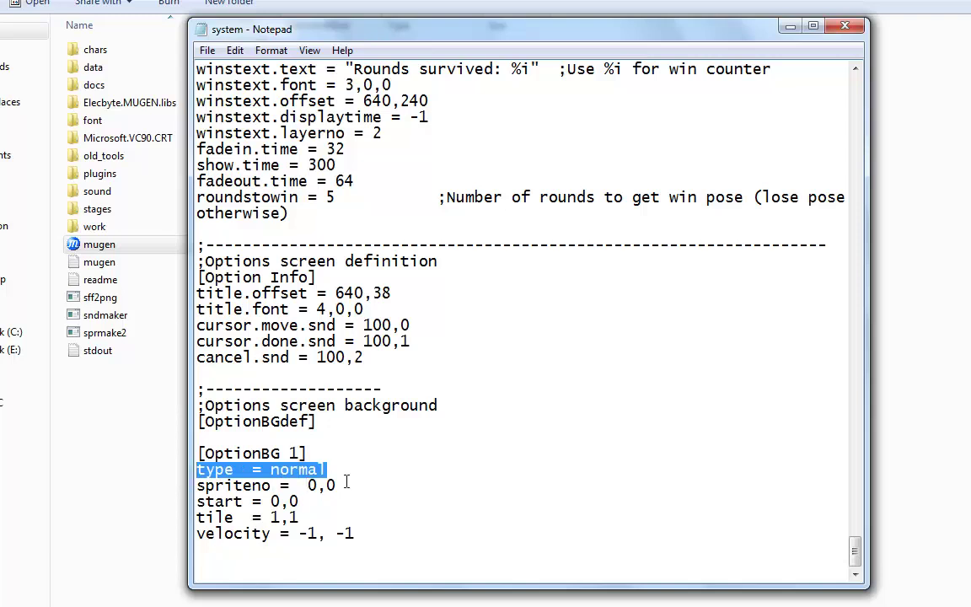
drag(337, 486, 192, 488)
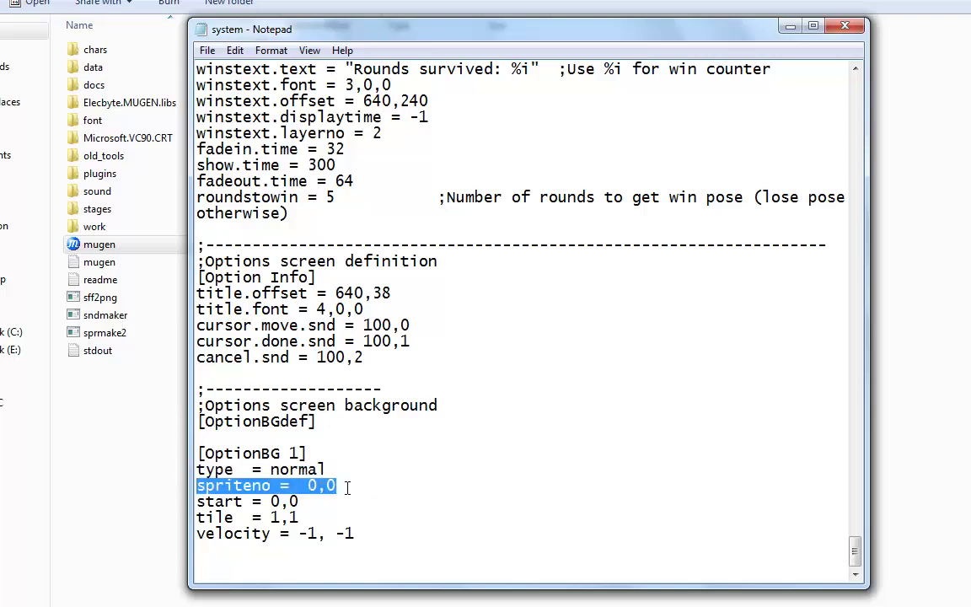
click(300, 502)
drag(300, 502, 192, 504)
click(310, 518)
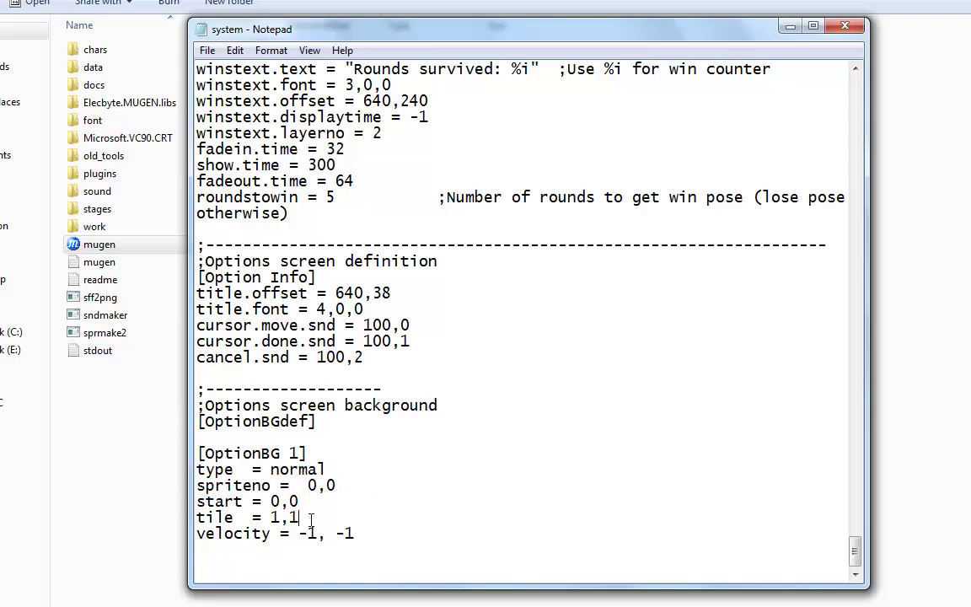
drag(311, 516, 135, 518)
key(BackSpace)
key(BackSpace)
drag(352, 533, 137, 534)
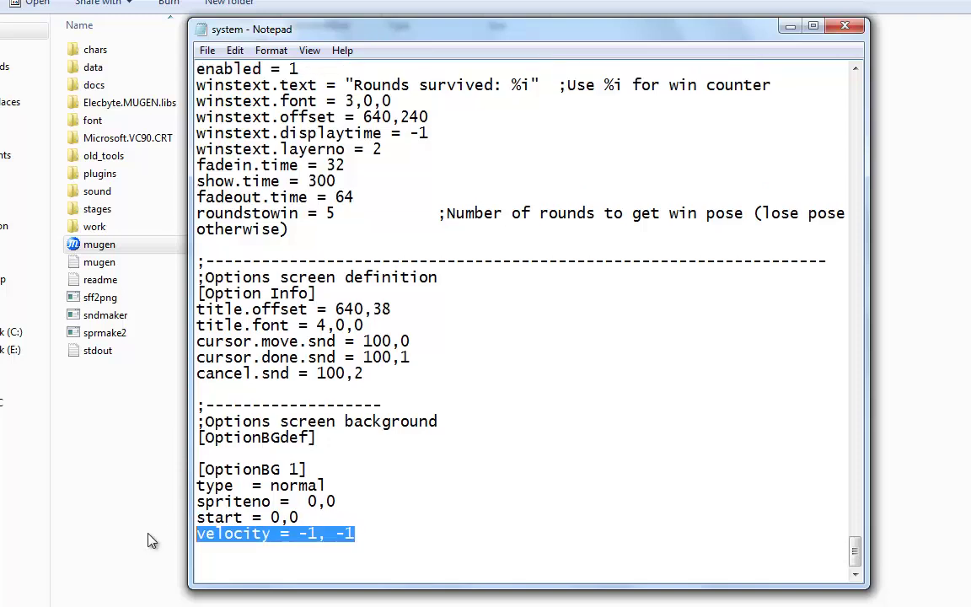
key(BackSpace)
key(BackSpace)
Step: Copy the four-line background block and paste a duplicate below it
drag(300, 533, 191, 488)
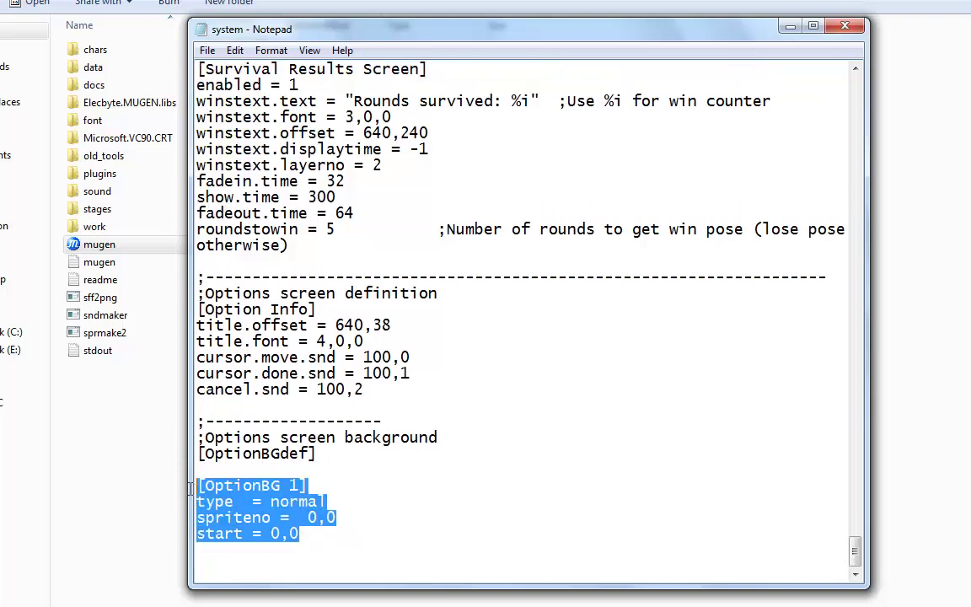
key(ctrl+c)
click(250, 570)
key(ctrl+v)
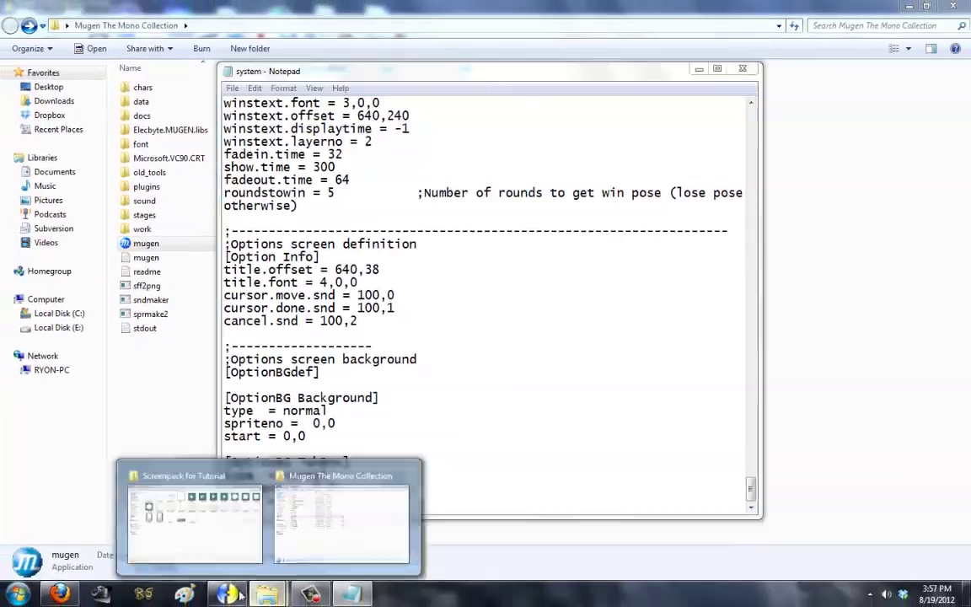
Step: Check the white box sprite in group 2 in Fighter Factory
click(226, 594)
click(146, 177)
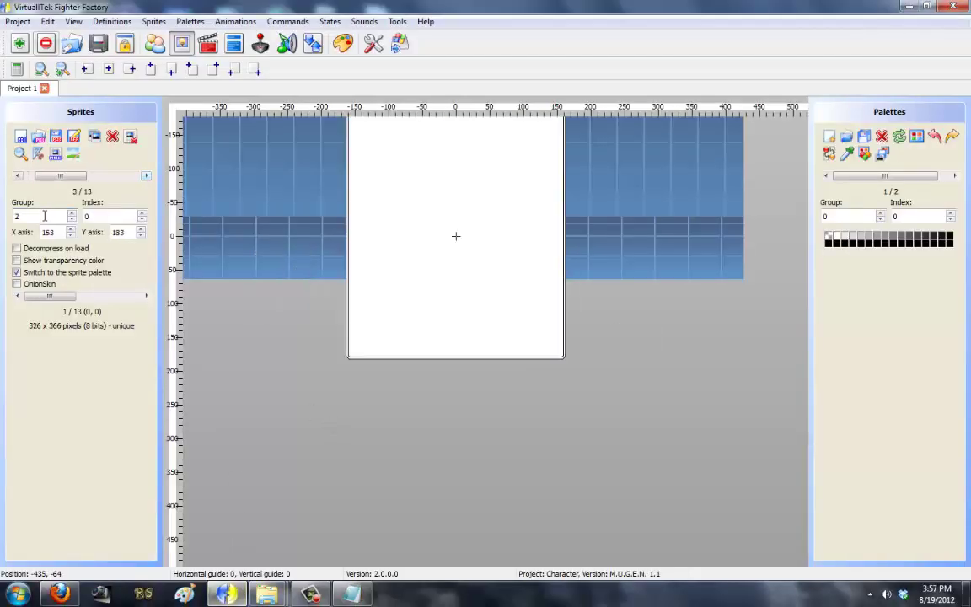
key(alt+Tab)
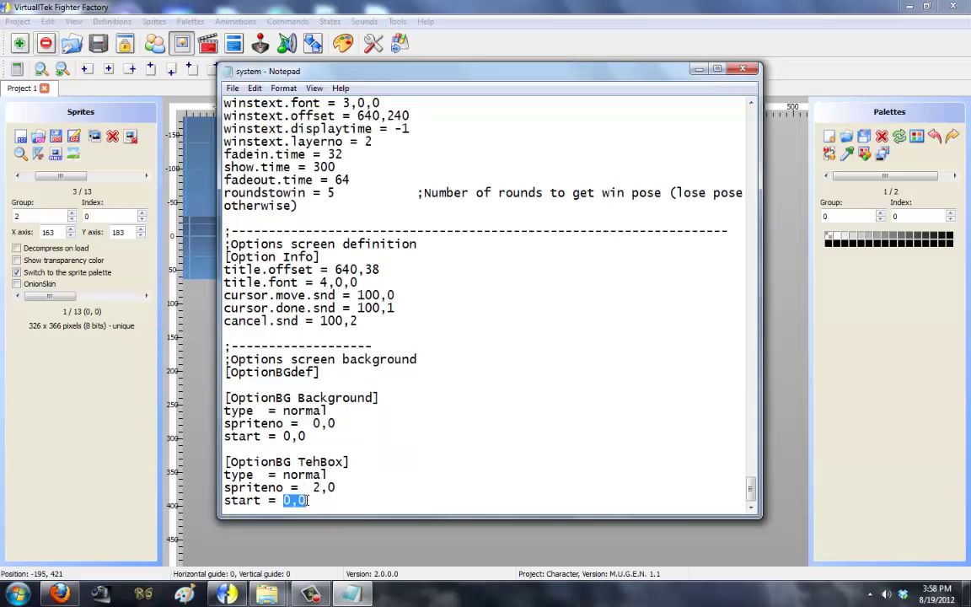
click(226, 594)
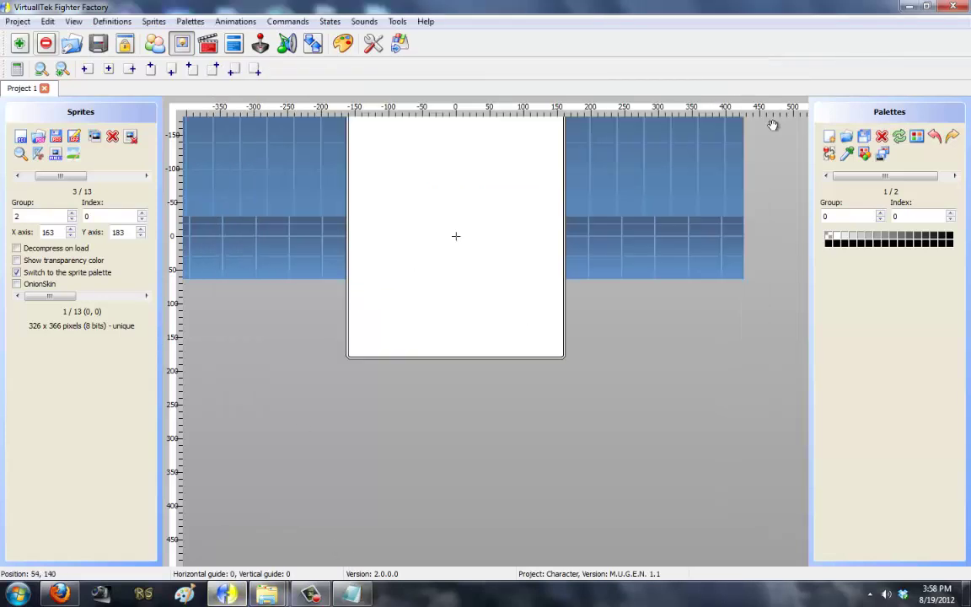
click(905, 9)
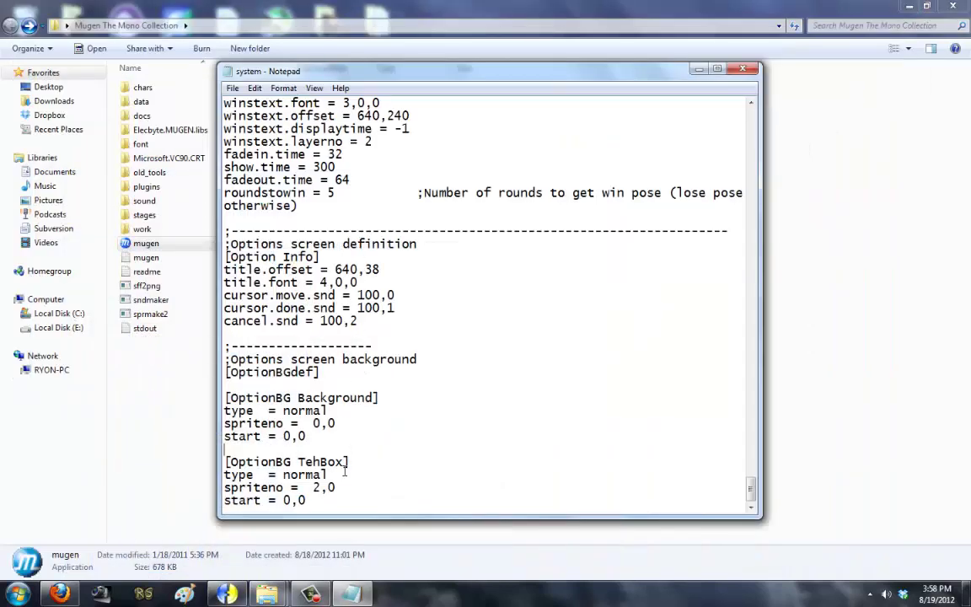
Step: Add a mask = 1 line to the TehBox layer, save the file, and launch mugen.exe
key(Return)
text(mask = 1)
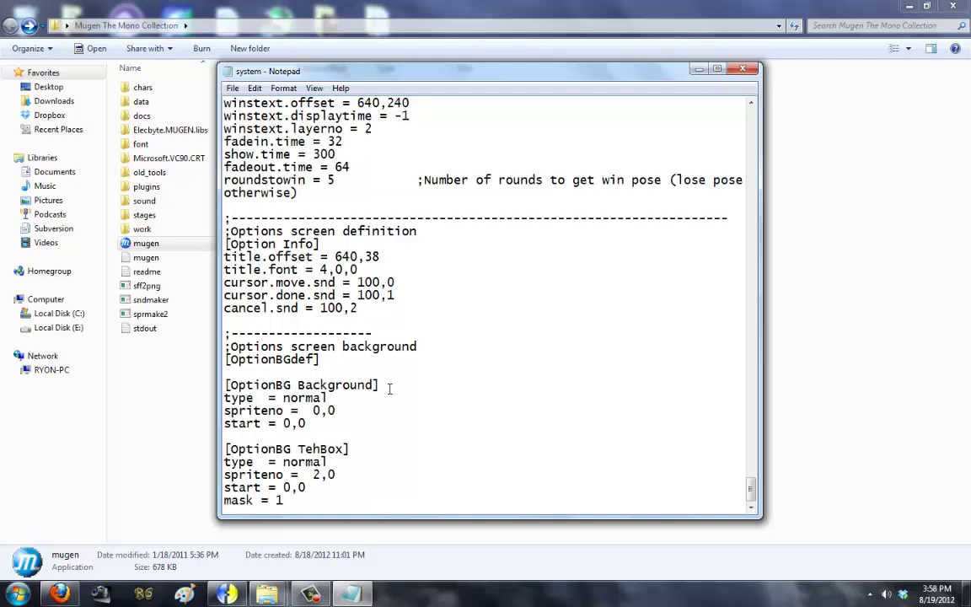
click(232, 88)
click(252, 132)
click(187, 249)
double_click(189, 248)
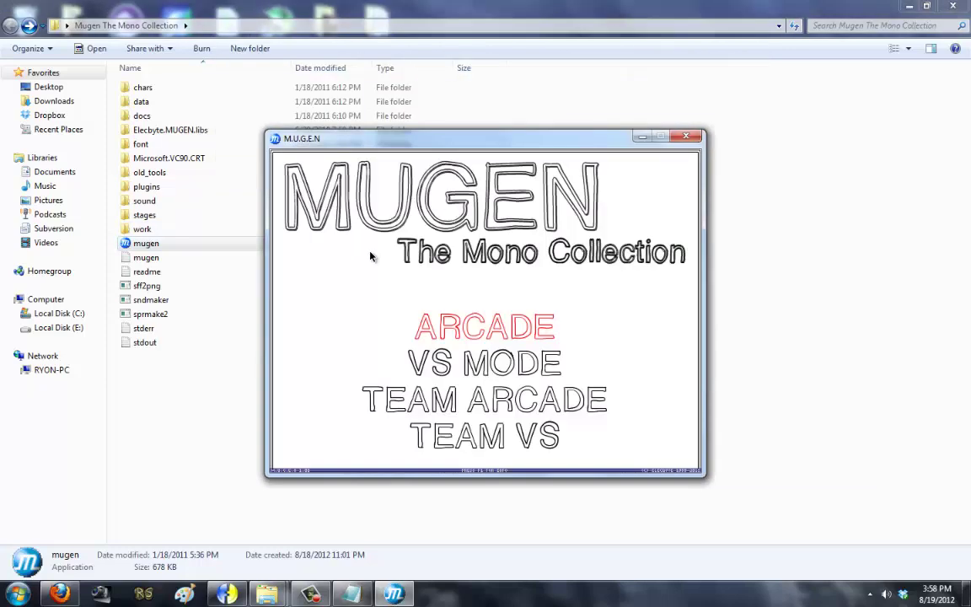
Step: View MUGEN's OPTIONS screen to check the TehBox background, then exit the game
key(Up)
key(Up)
key(Return)
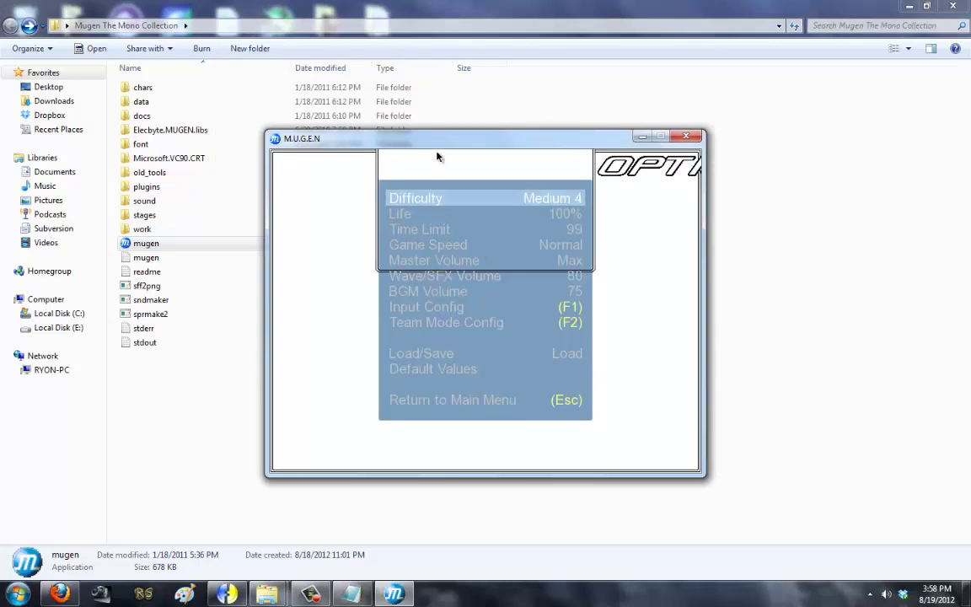
key(Escape)
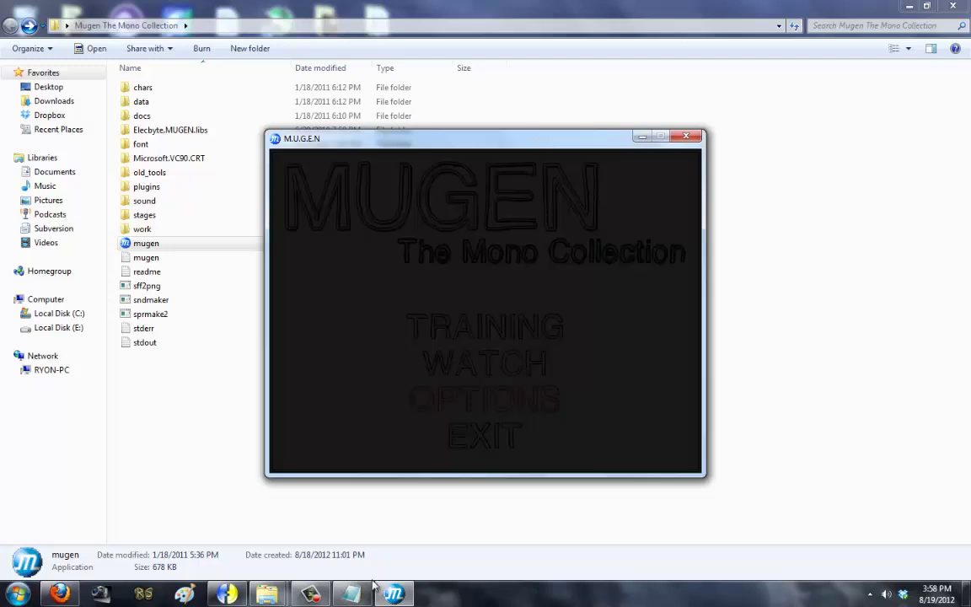
key(Down)
key(Return)
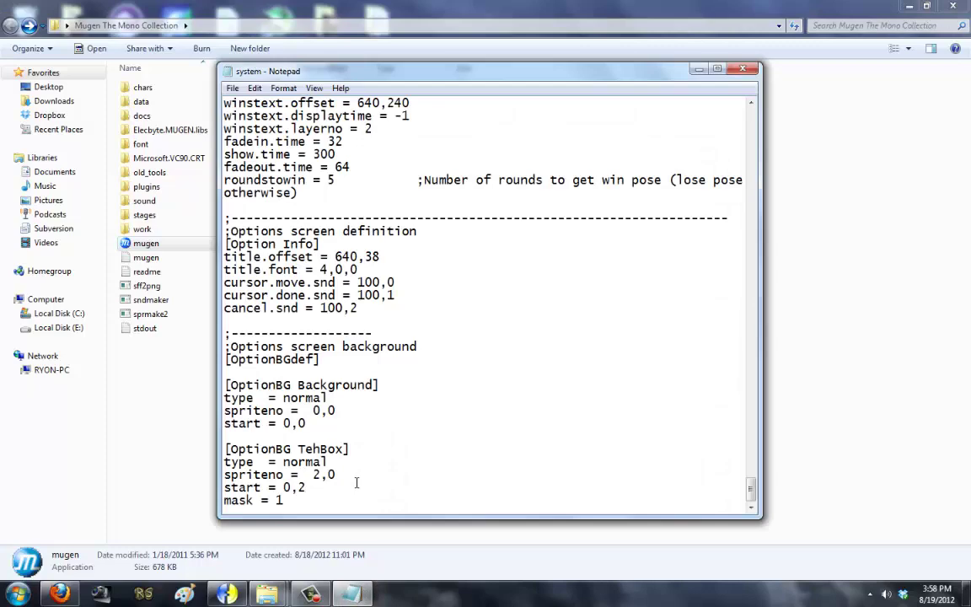
Step: Save the system file and relaunch MUGEN to recheck the options box
click(231, 88)
click(164, 221)
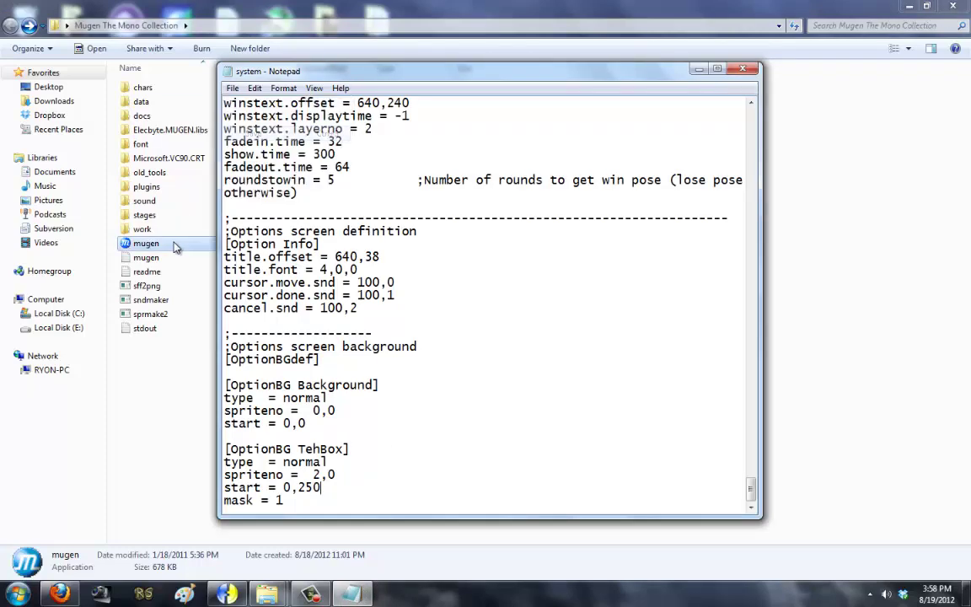
click(173, 243)
key(Return)
key(Up)
key(Up)
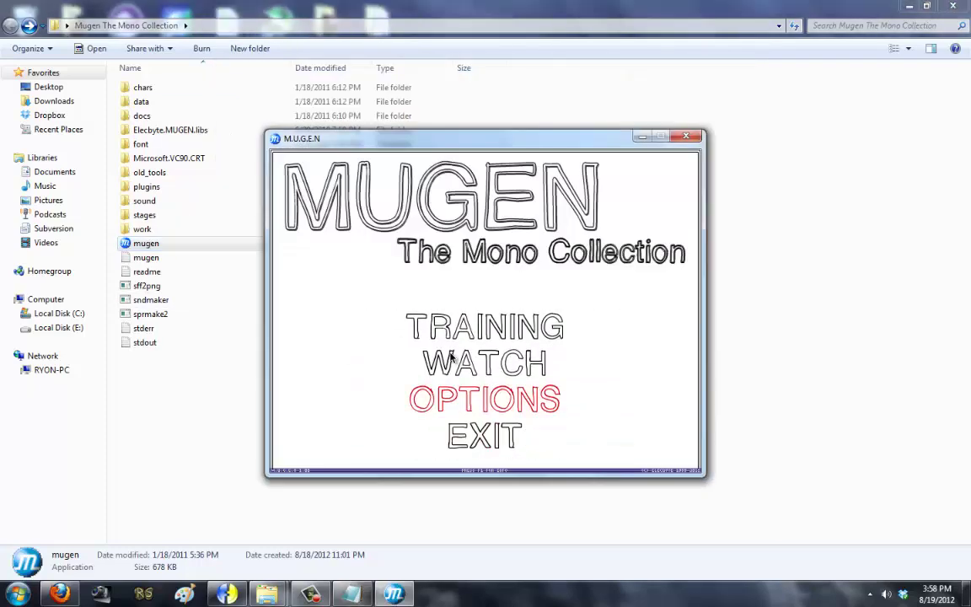
key(Return)
key(Escape)
key(Down)
key(Return)
Step: Change the TehBox start value to end in 30, save, and retest the options screen
text(30)
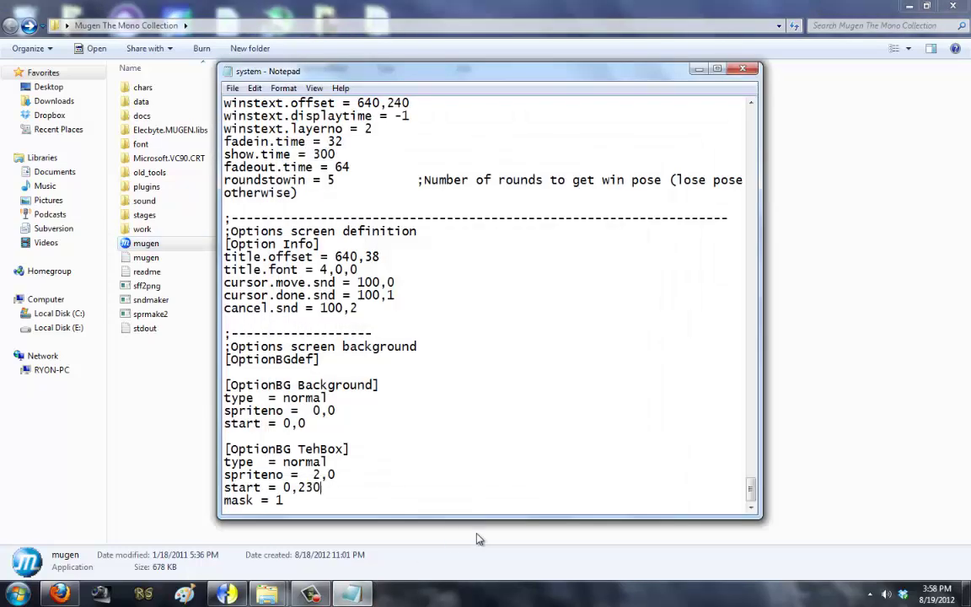
key(alt+f)
key(s)
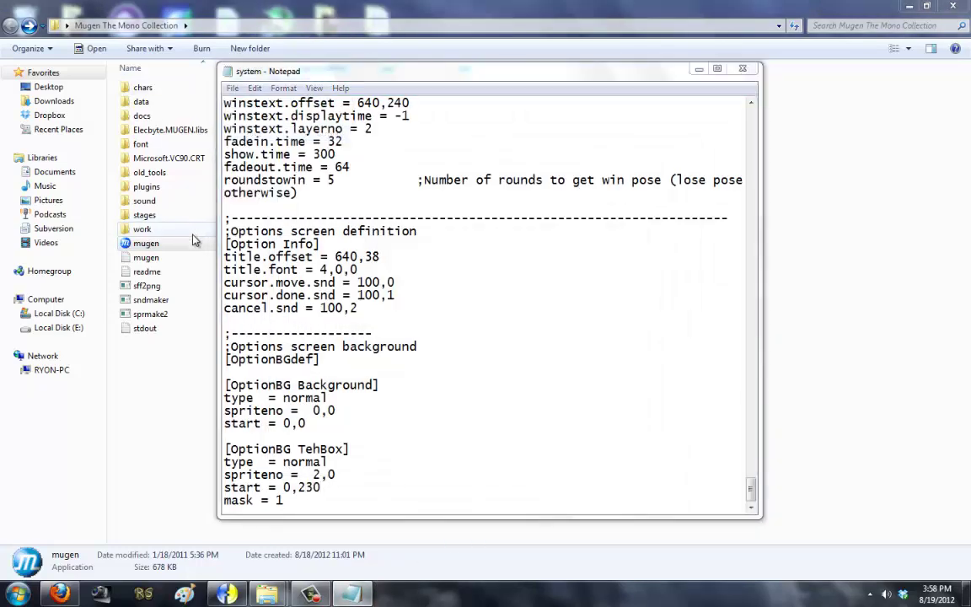
key(alt+F4)
double_click(197, 244)
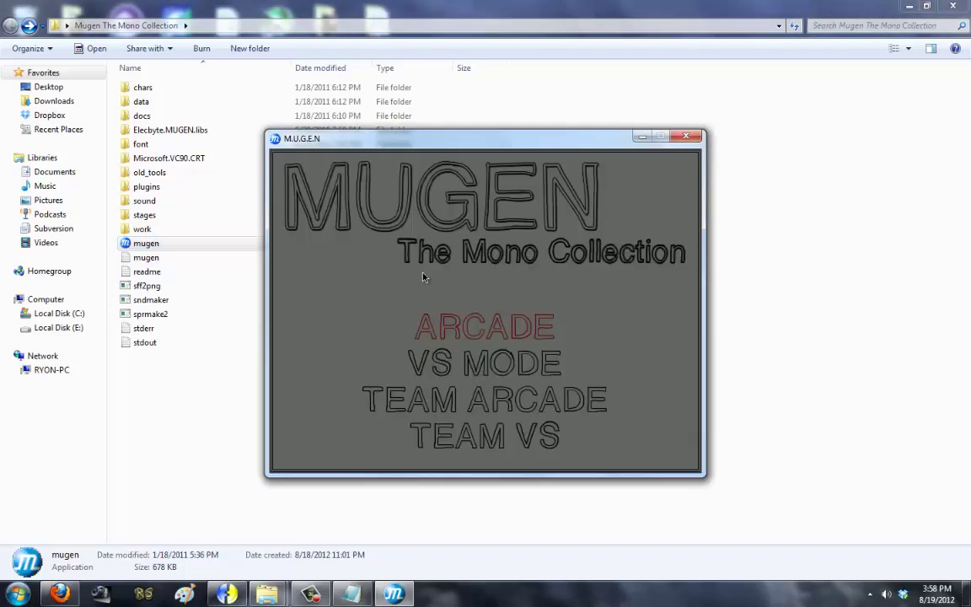
key(Up)
key(Up)
key(Return)
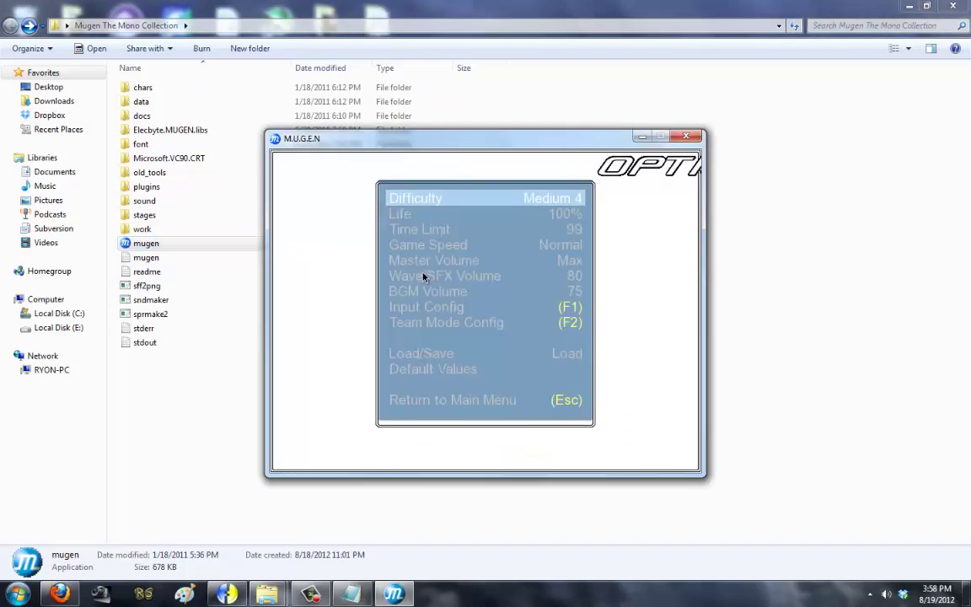
key(Escape)
key(Down)
key(Return)
Step: Relaunch mugen.exe and look at the options screen again before quitting
click(364, 597)
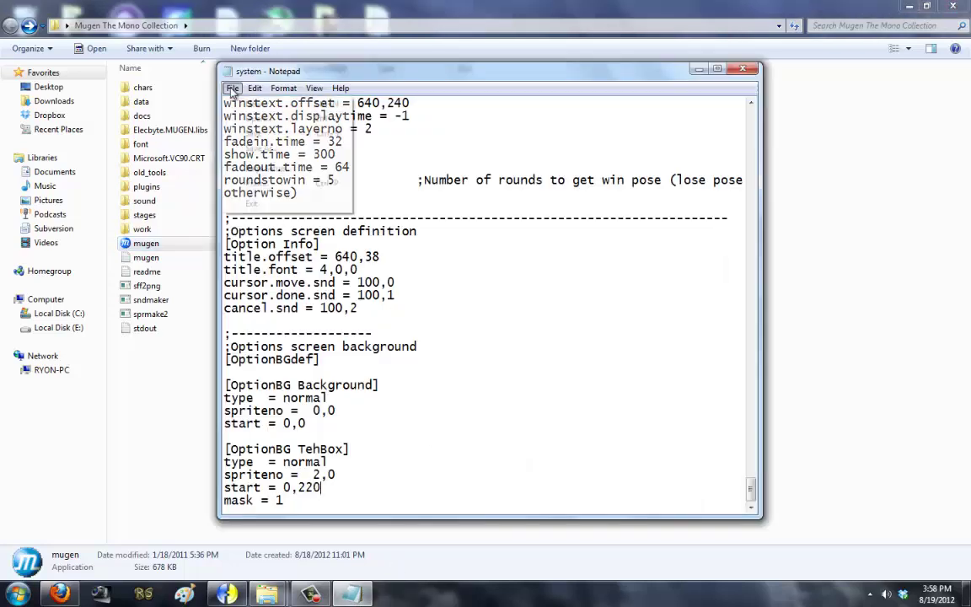
click(191, 244)
key(Return)
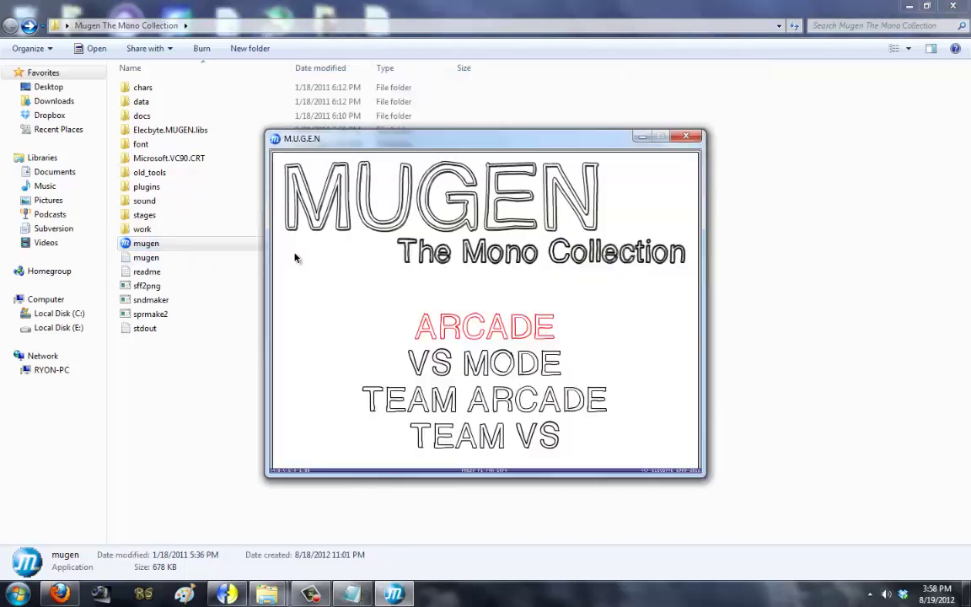
key(Up)
key(Up)
key(Return)
key(Escape)
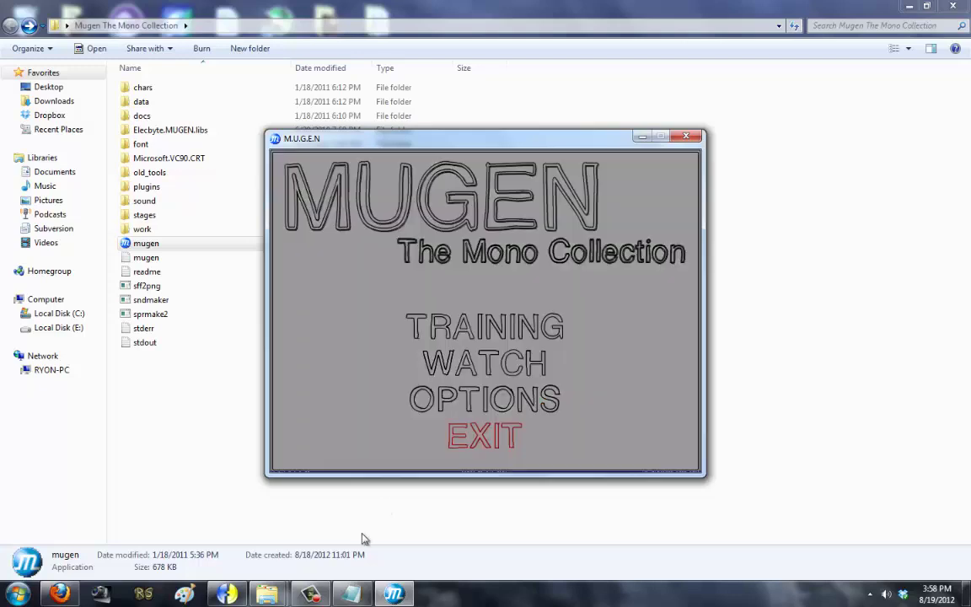
key(Escape)
Step: Replace the start value's last digit with 5, save, and preview the options box in MUGEN
click(352, 593)
key(BackSpace)
text(5)
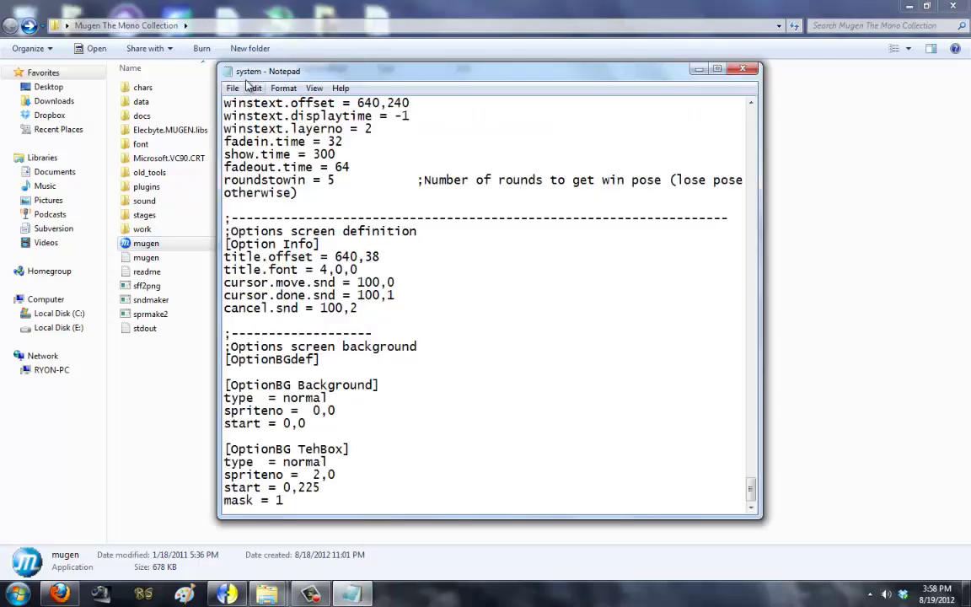
click(232, 88)
key(s)
key(alt+F4)
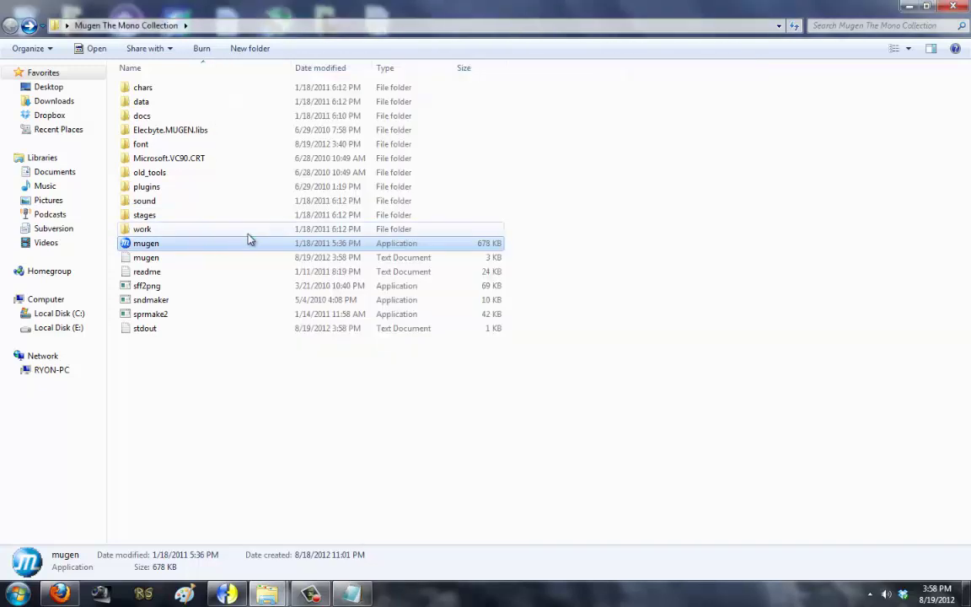
double_click(249, 241)
key(Down)
key(Down)
key(Return)
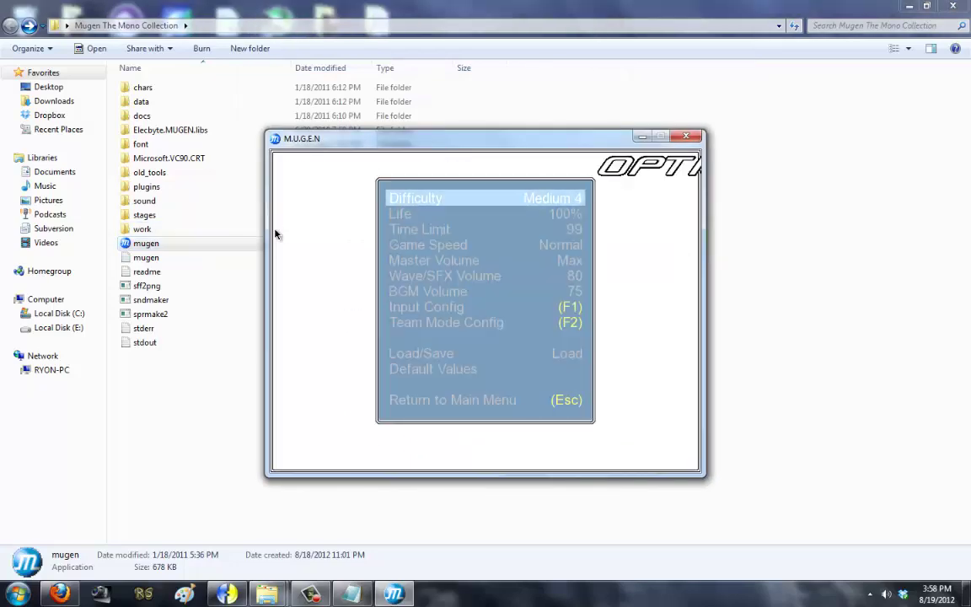
key(Escape)
key(Escape)
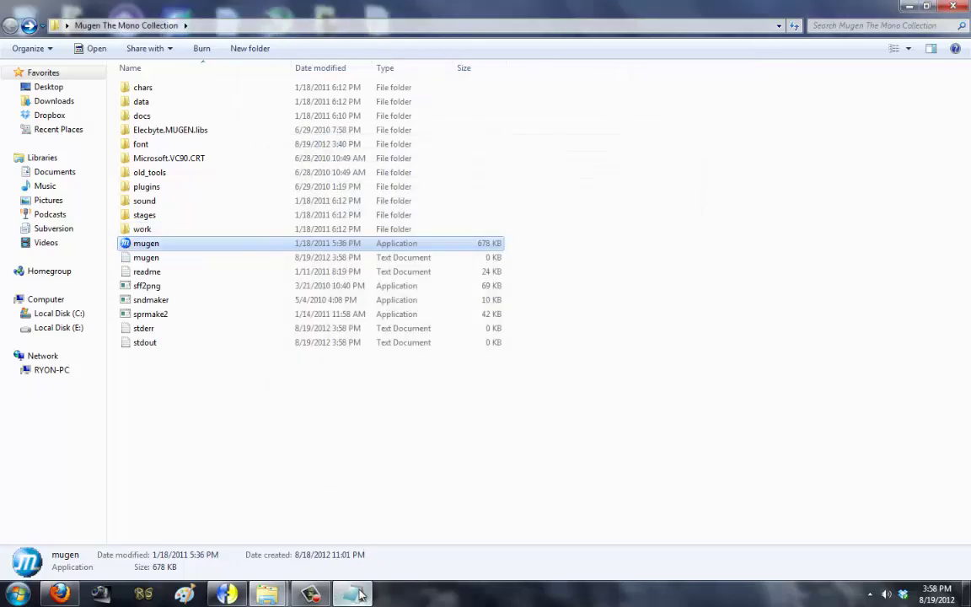
click(352, 593)
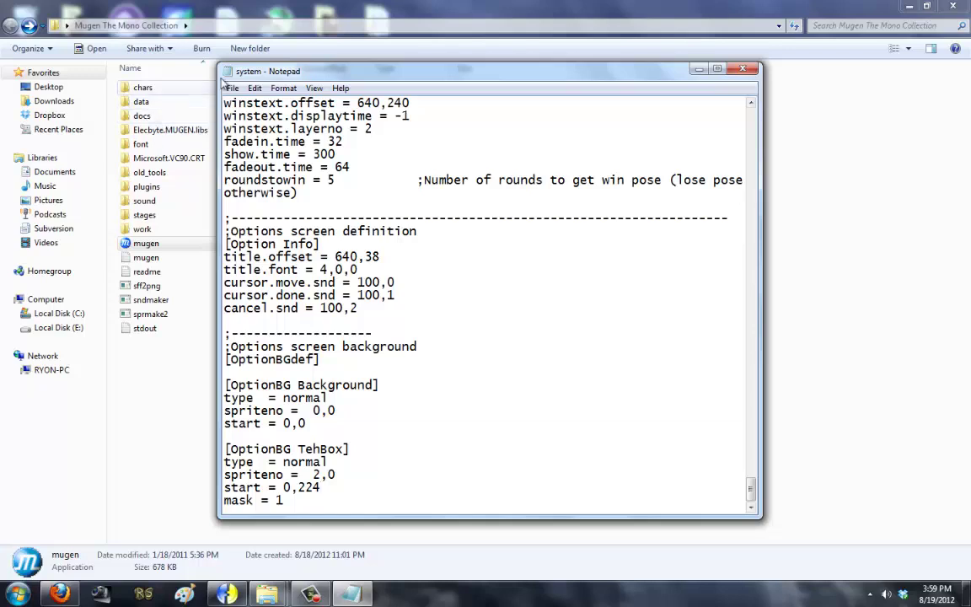
Step: Save the system file again and review the options screen at length before quitting
key(alt+f)
key(s)
key(alt+F4)
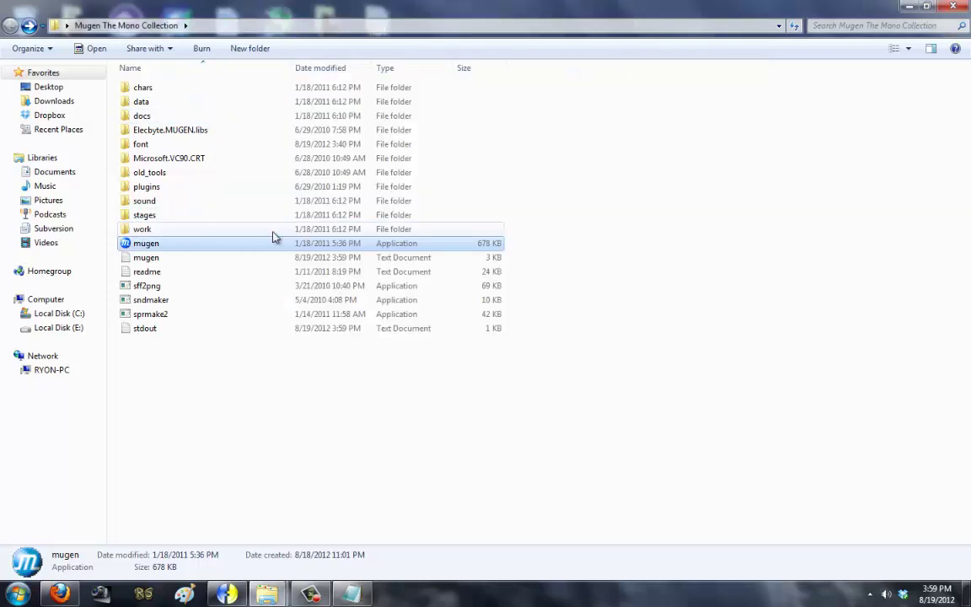
double_click(274, 239)
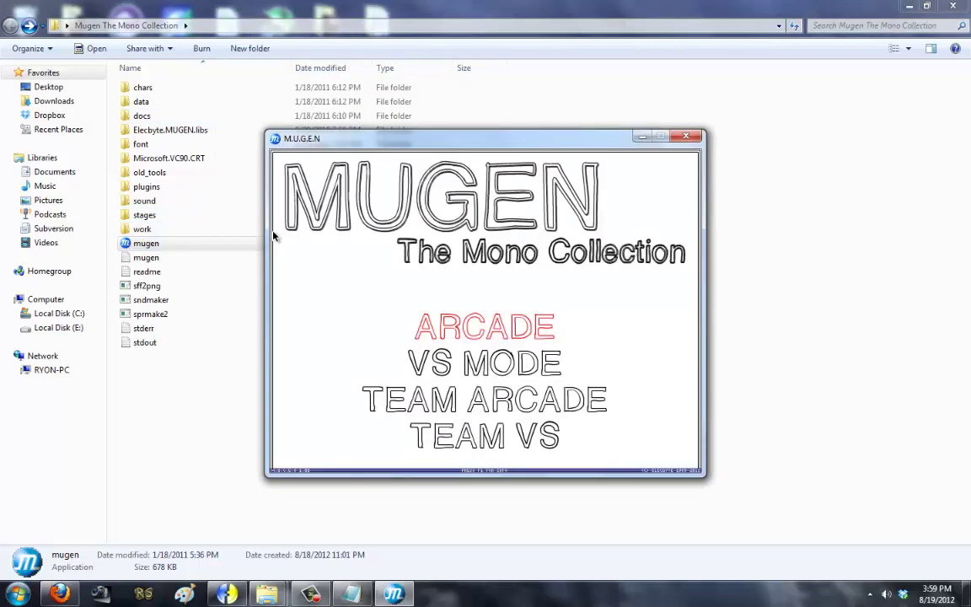
key(Up)
key(Up)
key(Return)
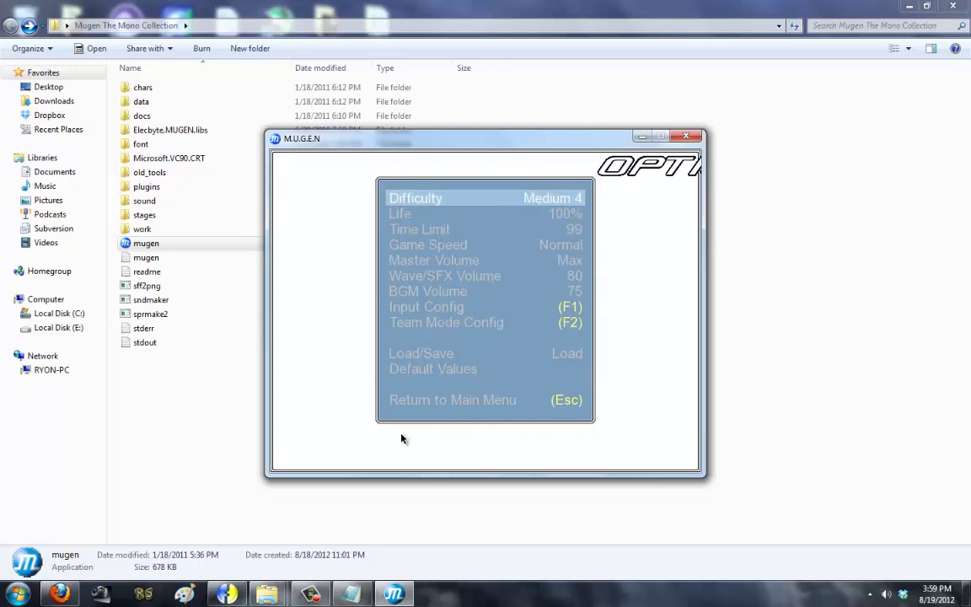
key(Escape)
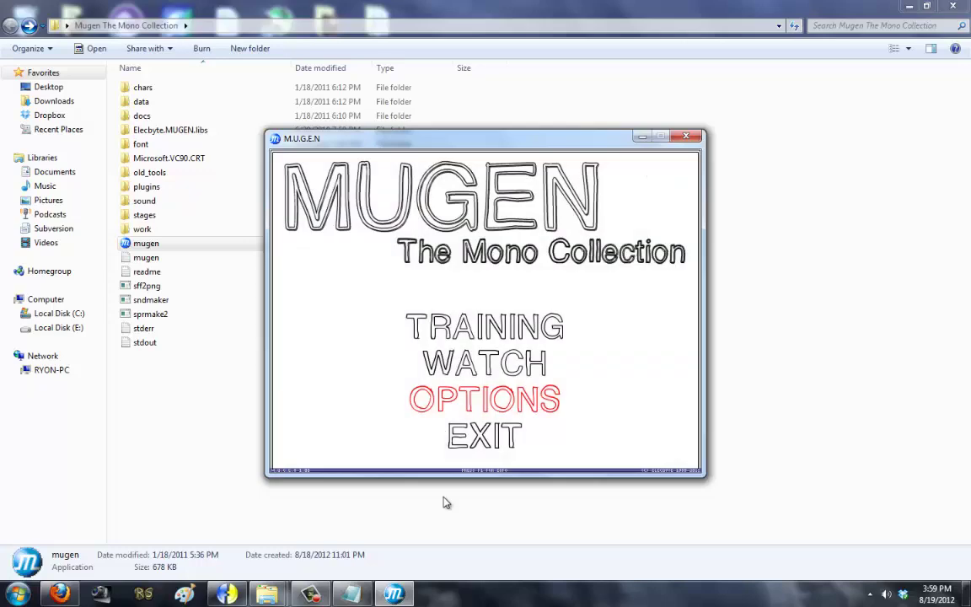
key(Escape)
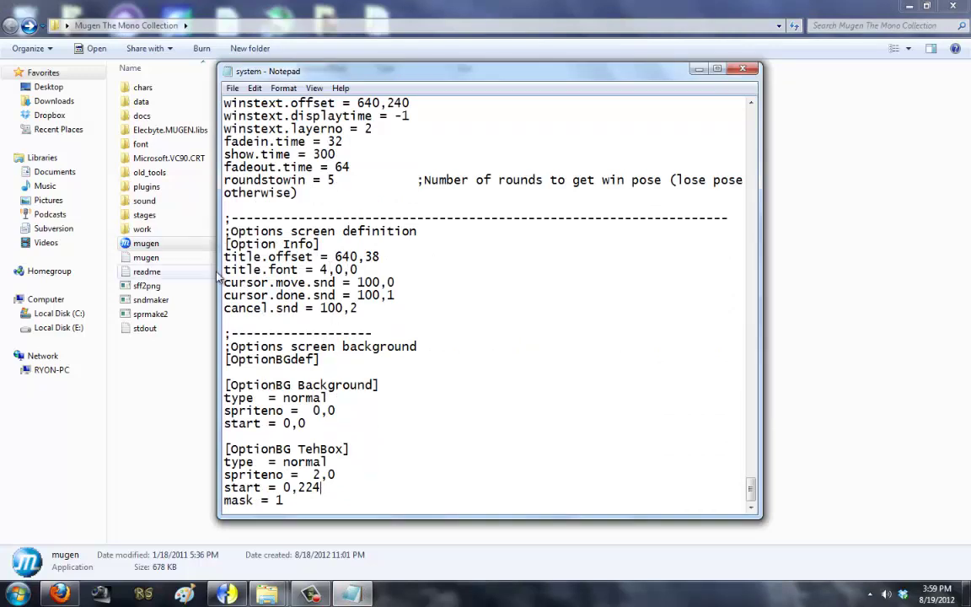
Step: Change the options title's horizontal offset from 640 to 320, save, and check it in MUGEN
drag(359, 270, 224, 256)
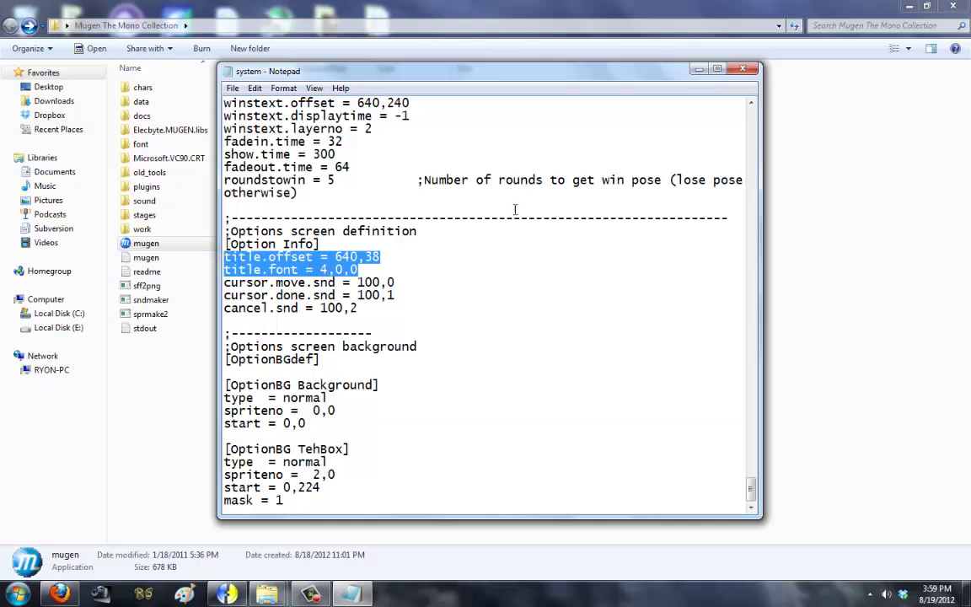
click(321, 270)
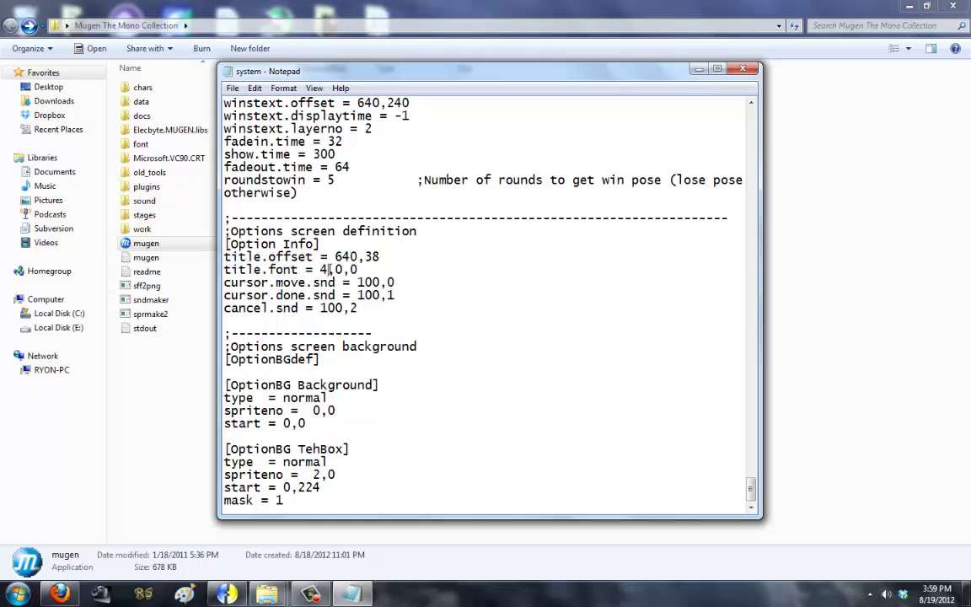
key(Delete)
key(Delete)
key(BackSpace)
text(320)
click(232, 88)
click(241, 132)
click(200, 250)
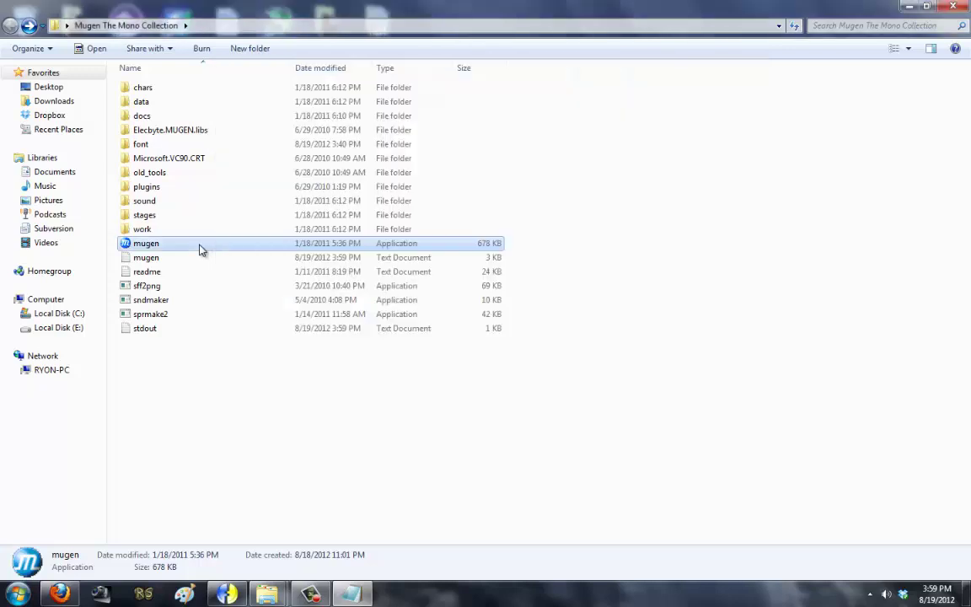
double_click(197, 243)
key(Up)
key(Up)
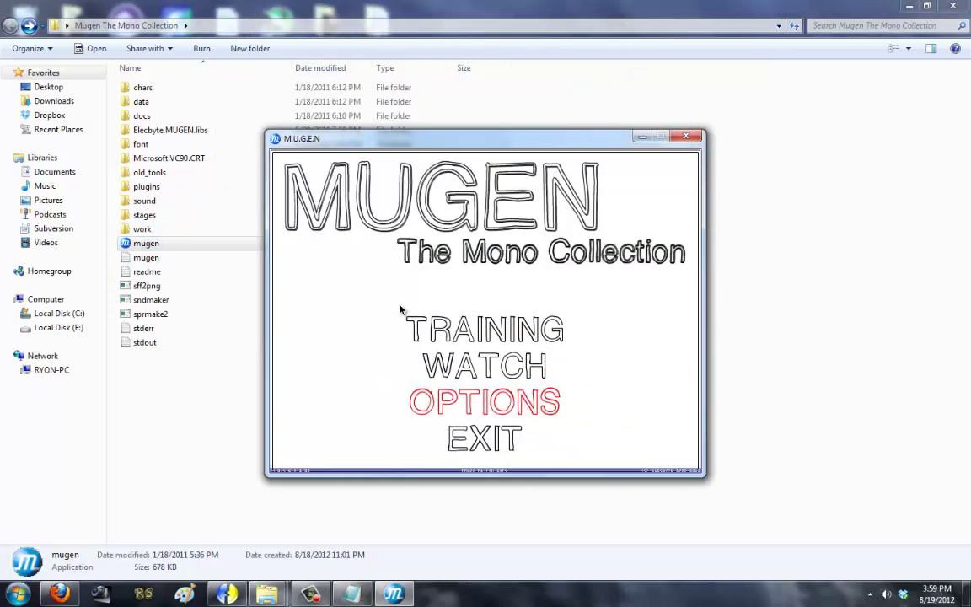
key(Return)
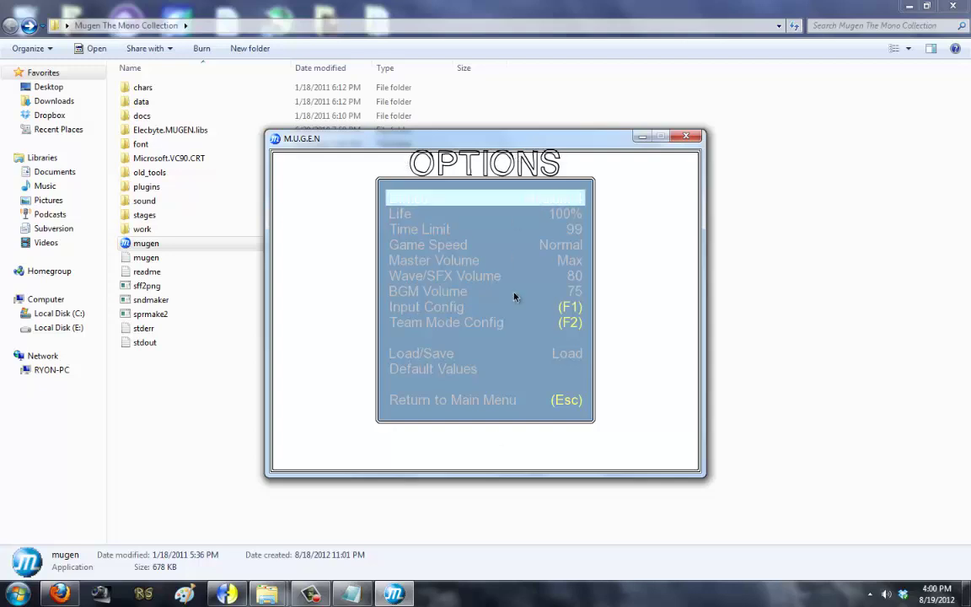
key(Escape)
key(Escape)
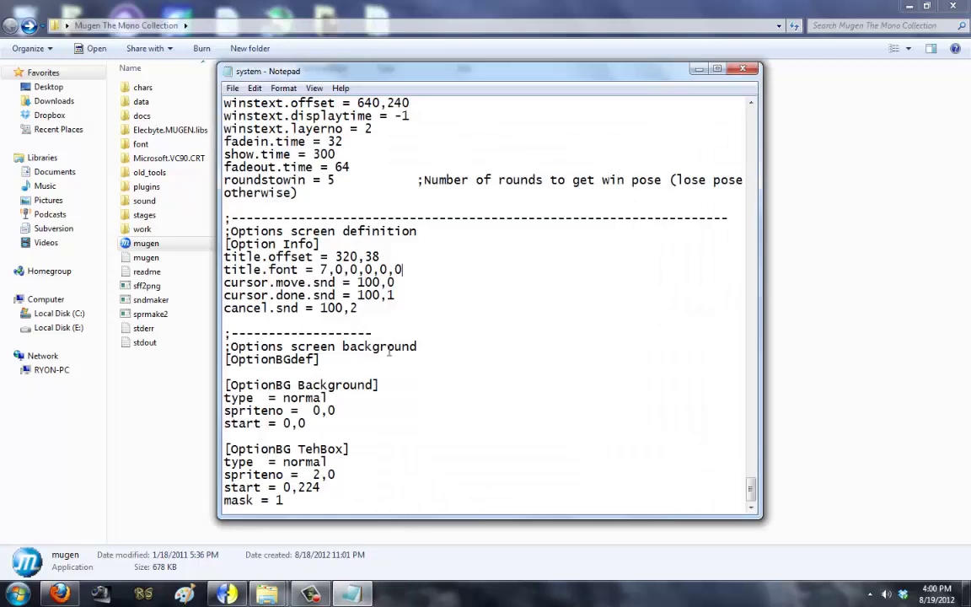
Step: Replace the title's vertical offset 38 with 480, save, and preview the options screen
key(BackSpace)
key(BackSpace)
text(480)
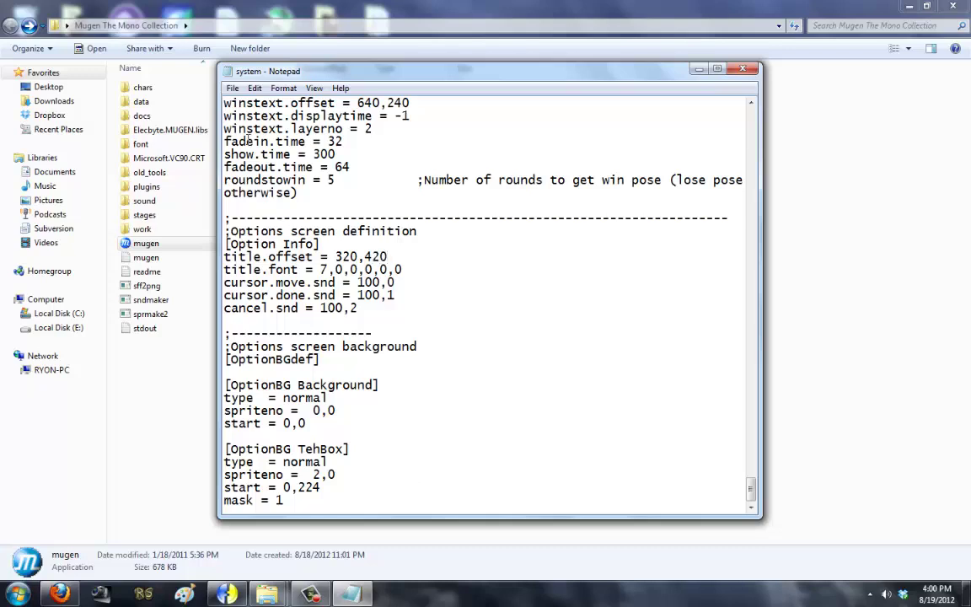
click(232, 88)
click(245, 184)
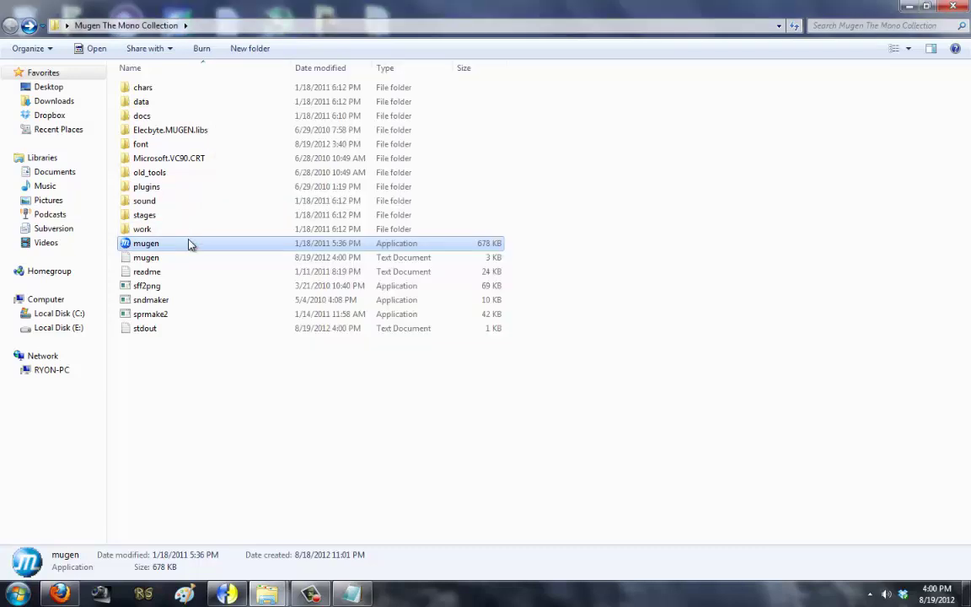
double_click(189, 243)
key(Up)
key(Up)
key(Return)
key(Up)
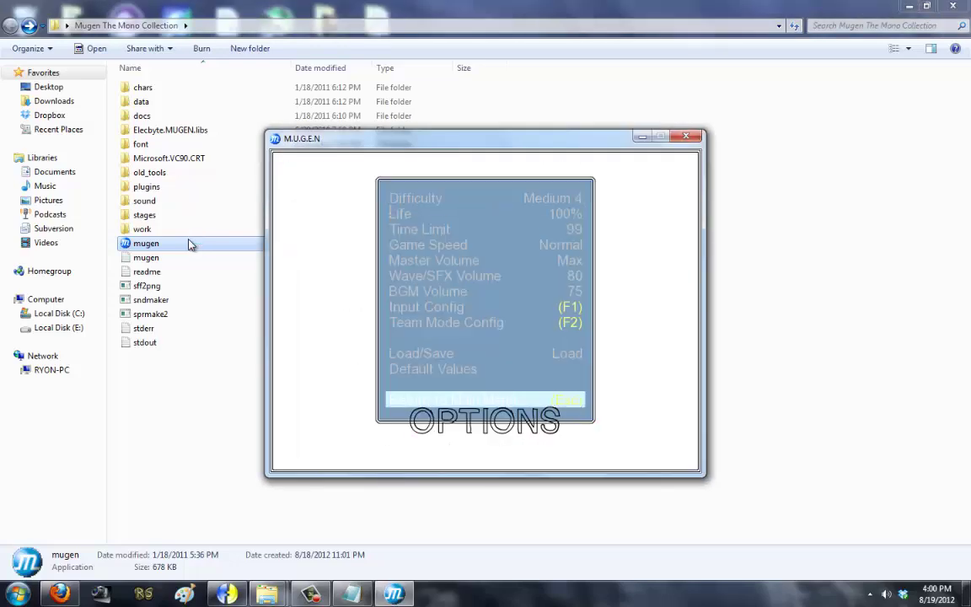
key(Escape)
Step: Trim the title offset to 320,450, save, and recheck the title position
key(BackSpace)
key(BackSpace)
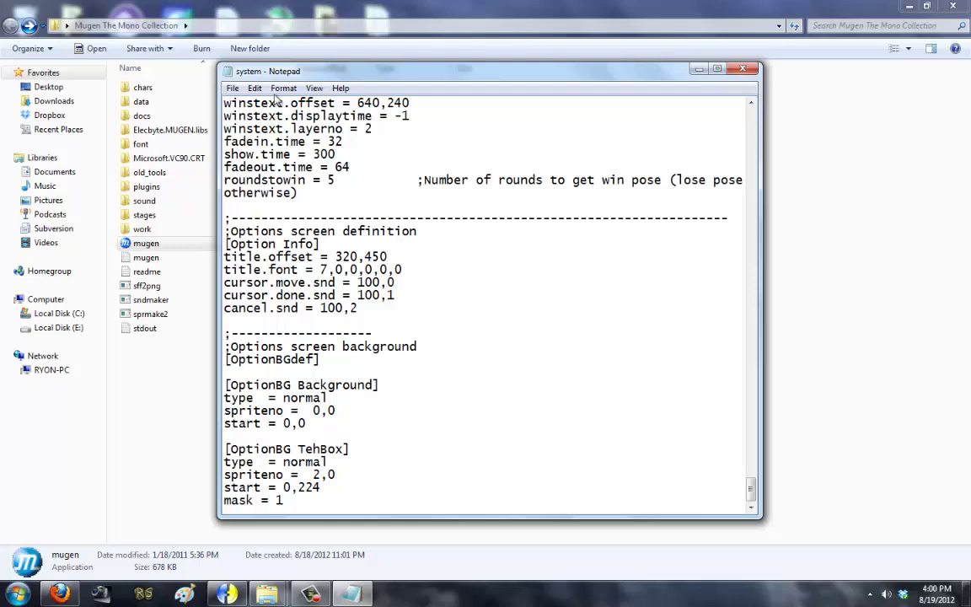
click(232, 88)
click(245, 125)
double_click(172, 243)
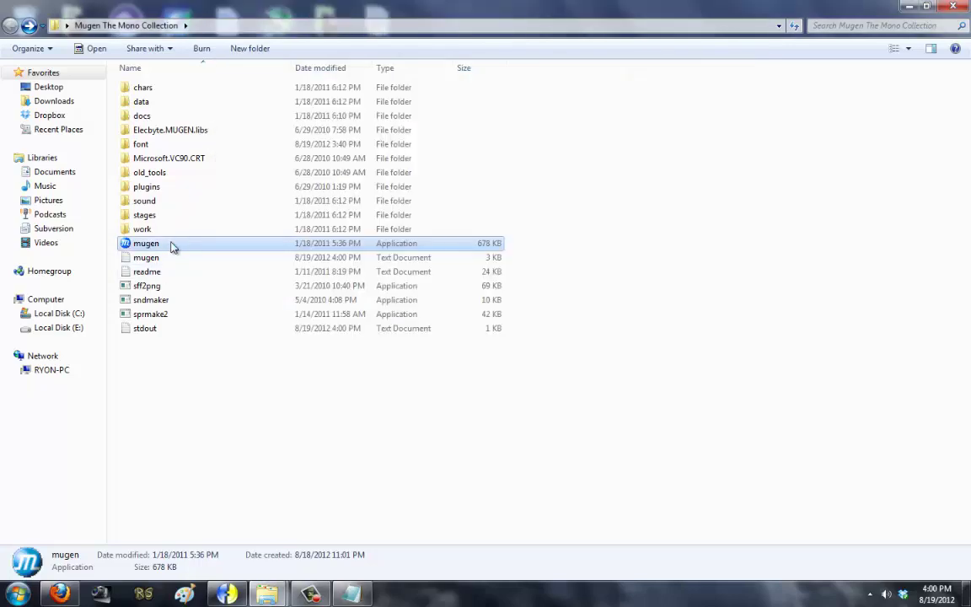
key(Up)
key(Up)
key(Return)
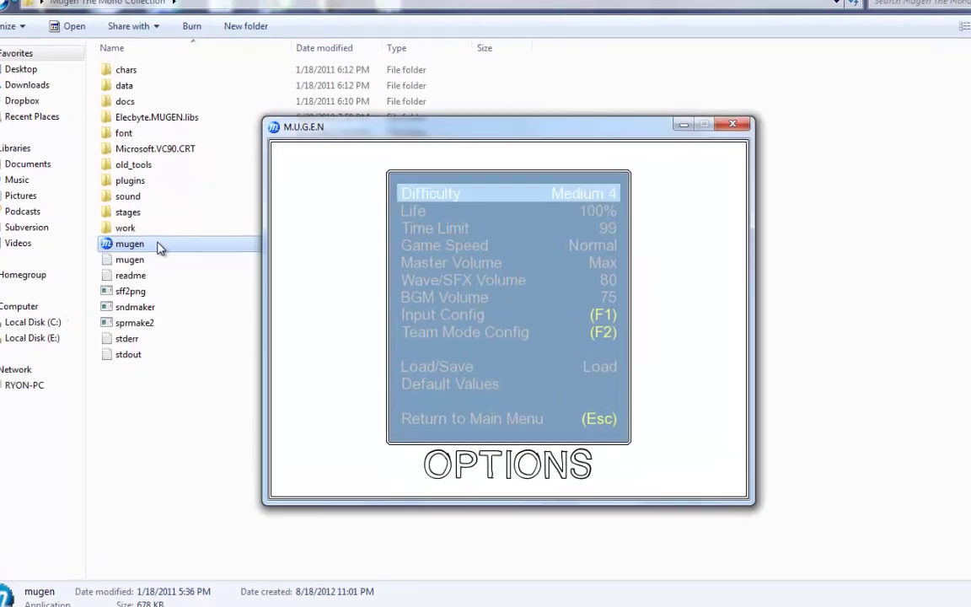
key(Escape)
key(Escape)
Step: Change the title offset to 320,460, save, and check the options title again
key(alt+Tab)
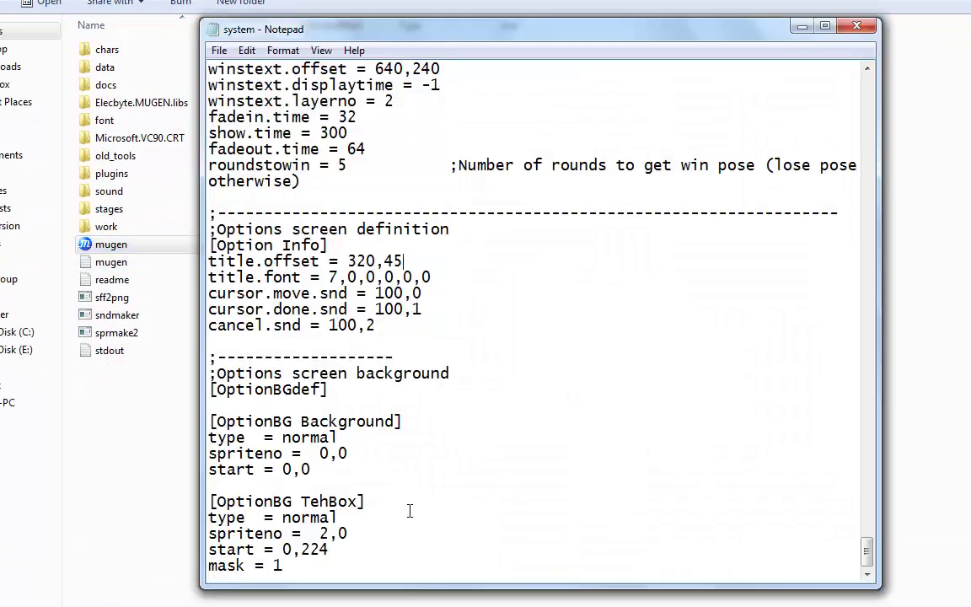
key(BackSpace)
text(60)
click(218, 51)
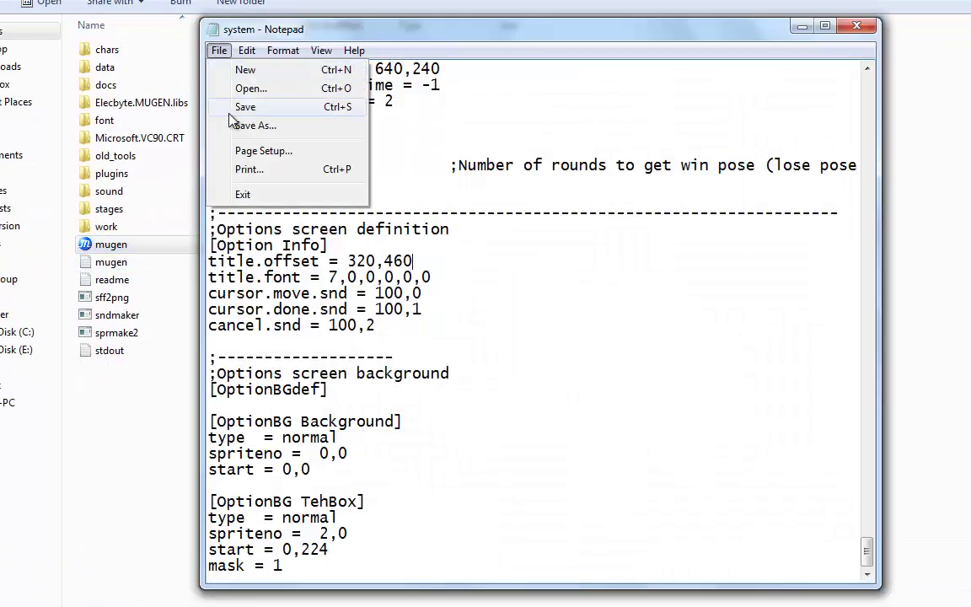
click(221, 102)
double_click(145, 246)
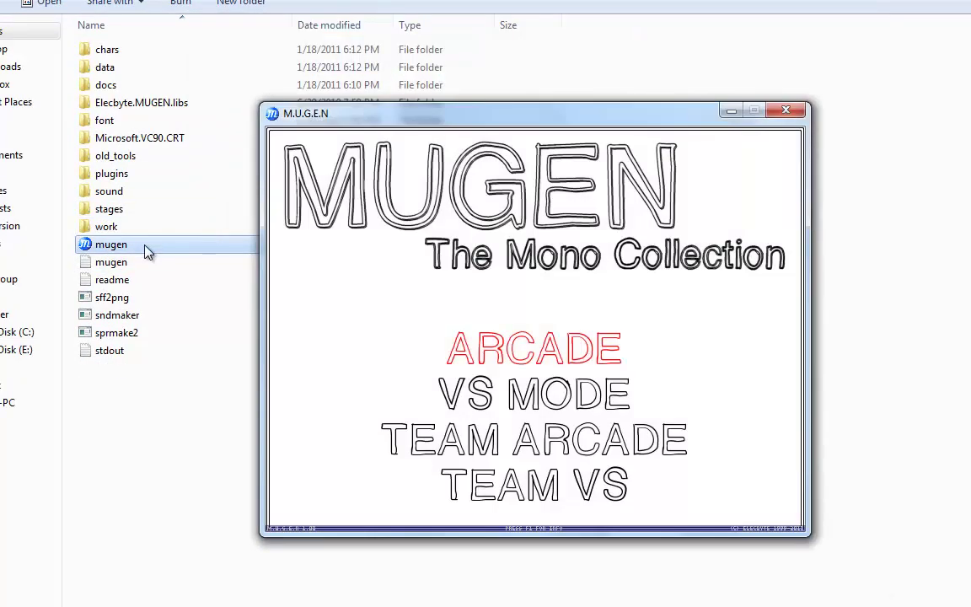
key(Up)
key(Up)
key(Return)
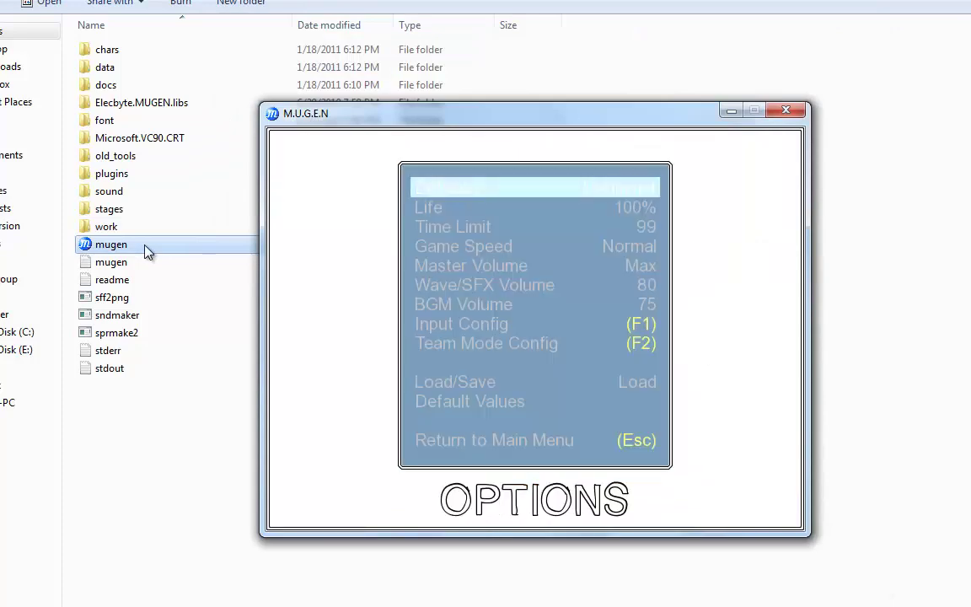
key(Escape)
key(Escape)
Step: End the vertical offset in 5, save the system file, and relaunch the game
key(alt+Tab)
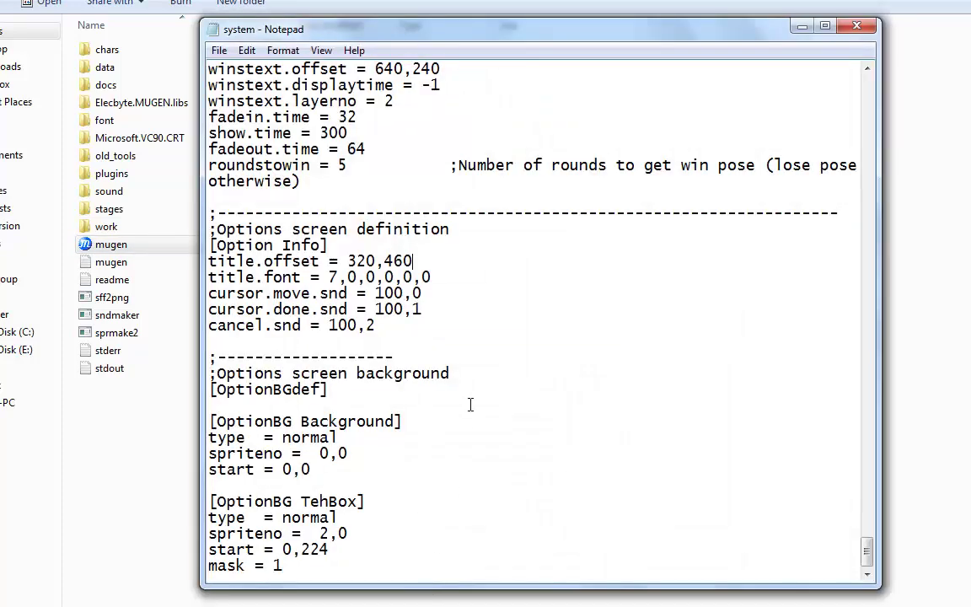
key(BackSpace)
key(BackSpace)
text(58)
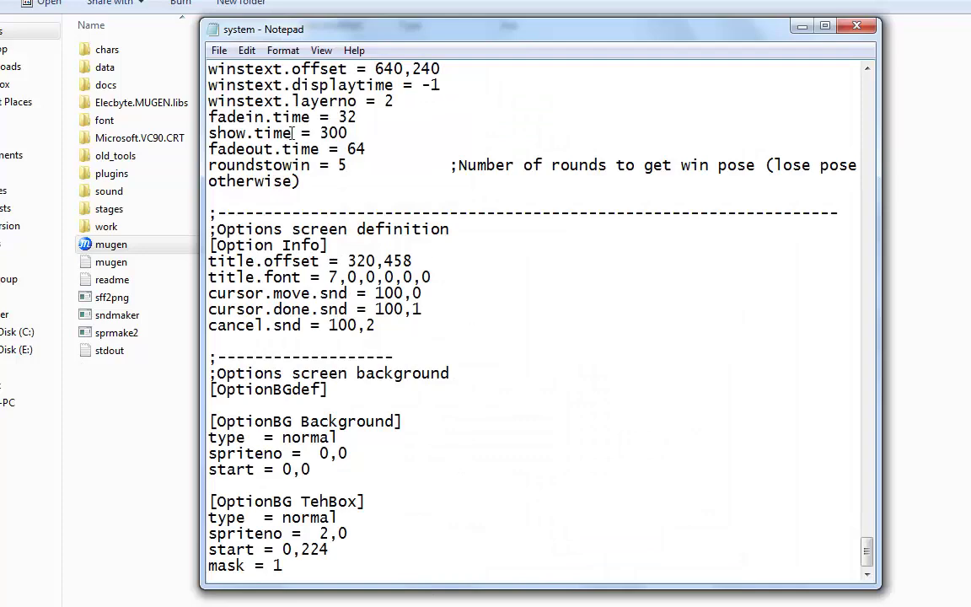
click(219, 51)
click(245, 104)
click(143, 246)
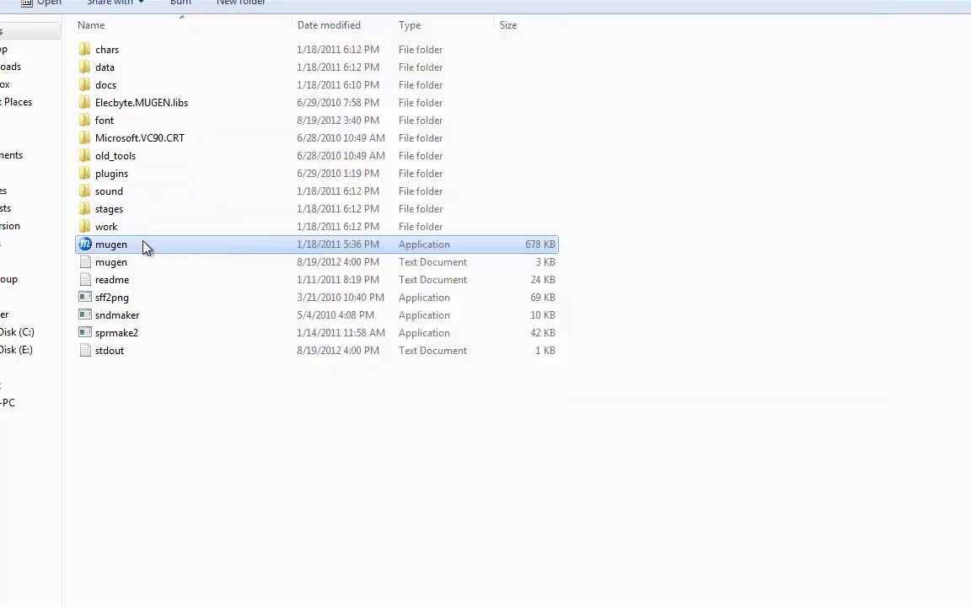
double_click(144, 246)
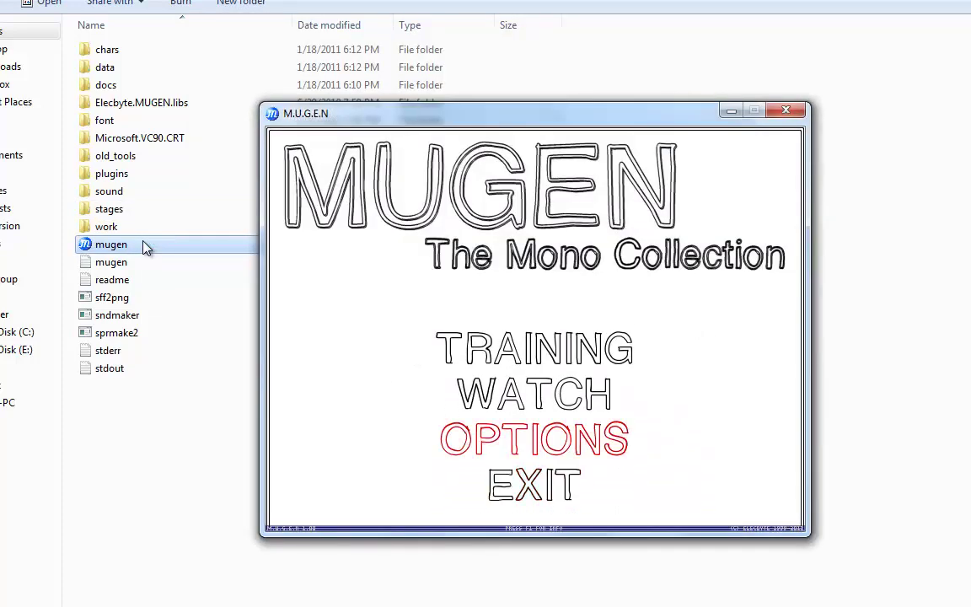
Step: Move through the options list from Life to BGM Volume, then return to the main menu
key(Return)
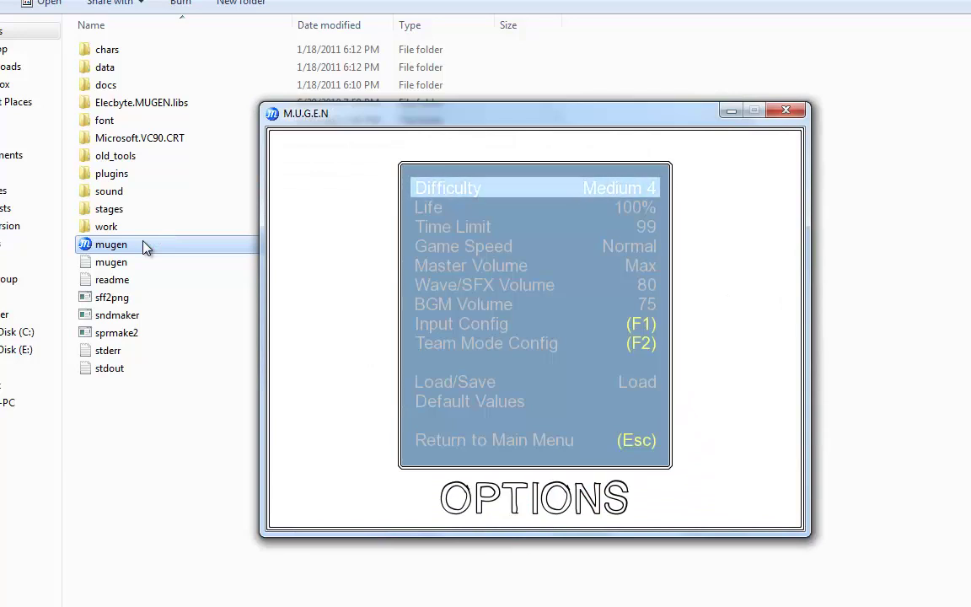
key(Down)
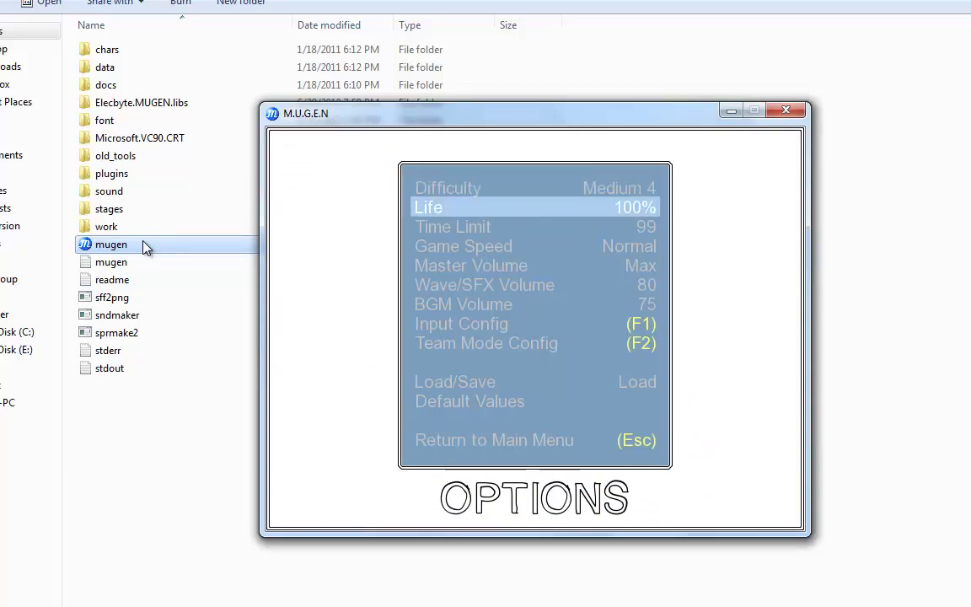
key(Down)
key(Down)
key(Down)
key(Down)
key(Down)
key(Down)
key(Down)
key(Down)
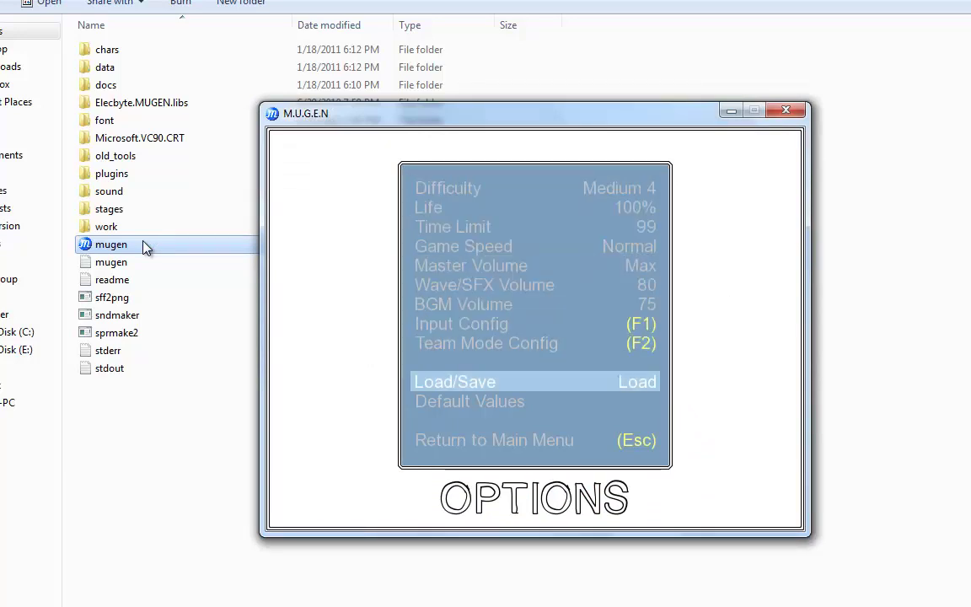
key(Down)
key(Up)
key(Up)
key(Up)
key(Up)
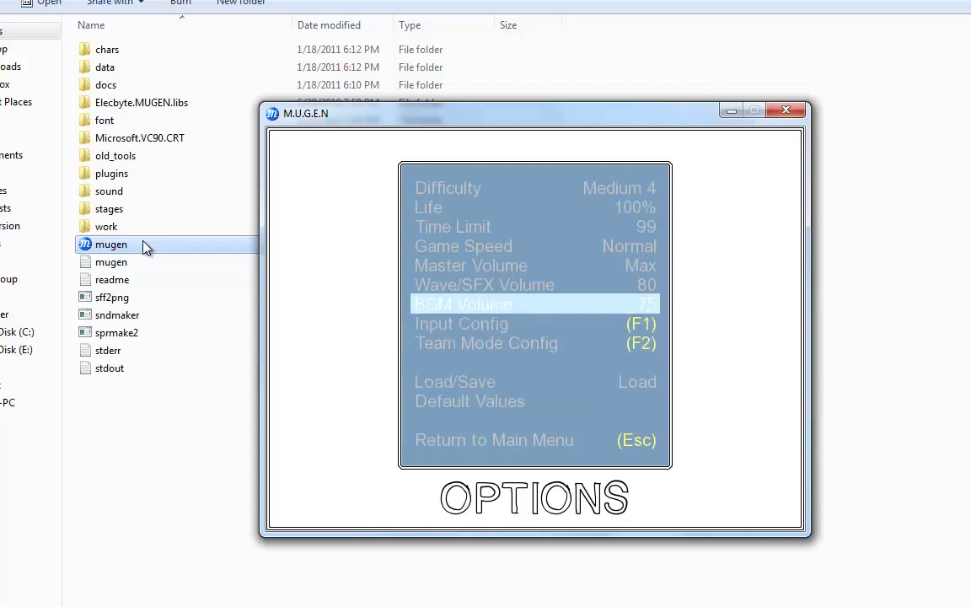
key(Up)
key(Up)
key(Up)
key(Up)
key(Up)
key(Up)
key(Up)
key(Return)
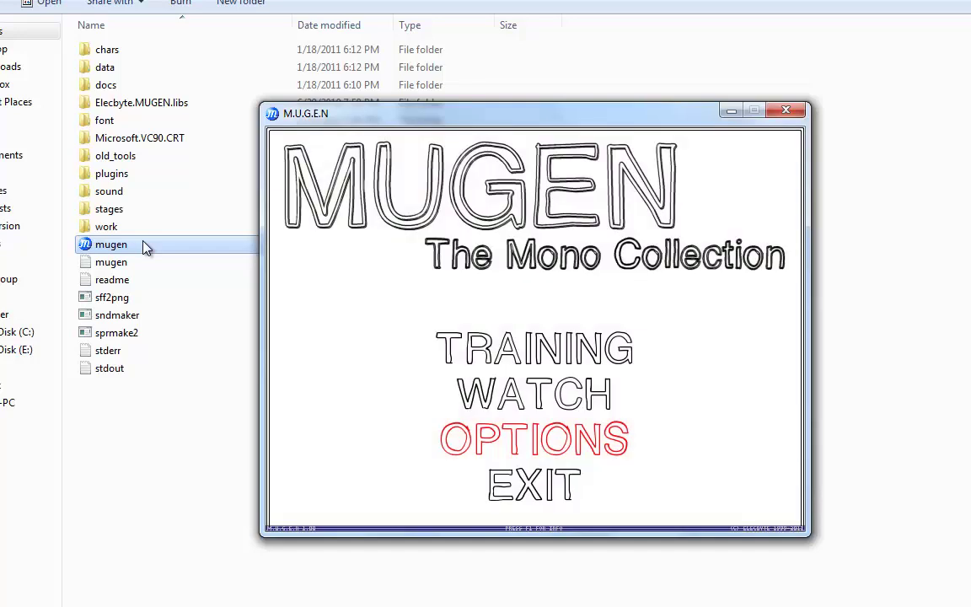
Step: Select TRAINING from the main menu to start Training mode
key(Down)
key(Down)
key(Down)
key(Up)
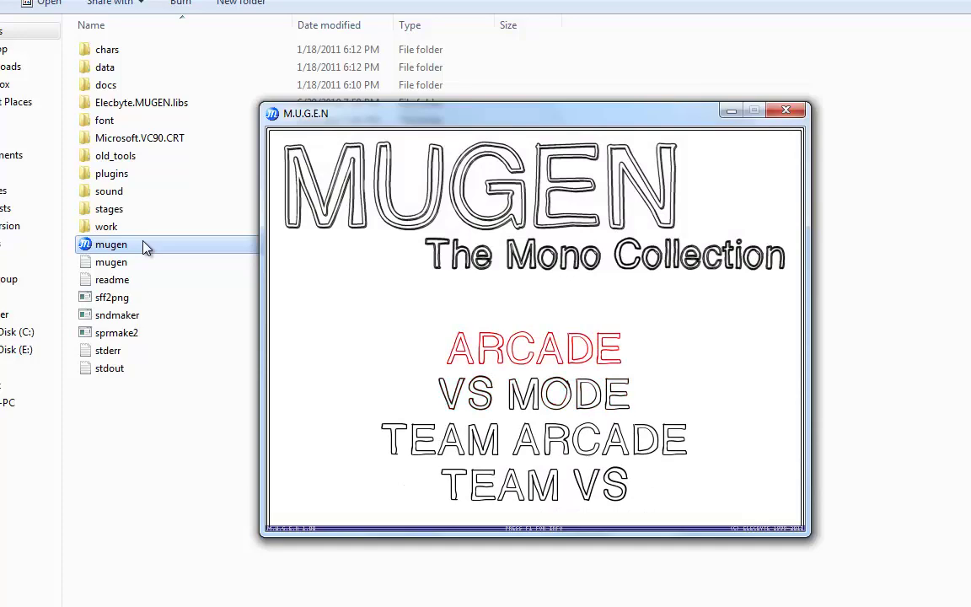
key(Up)
key(Up)
key(Up)
key(Up)
key(Return)
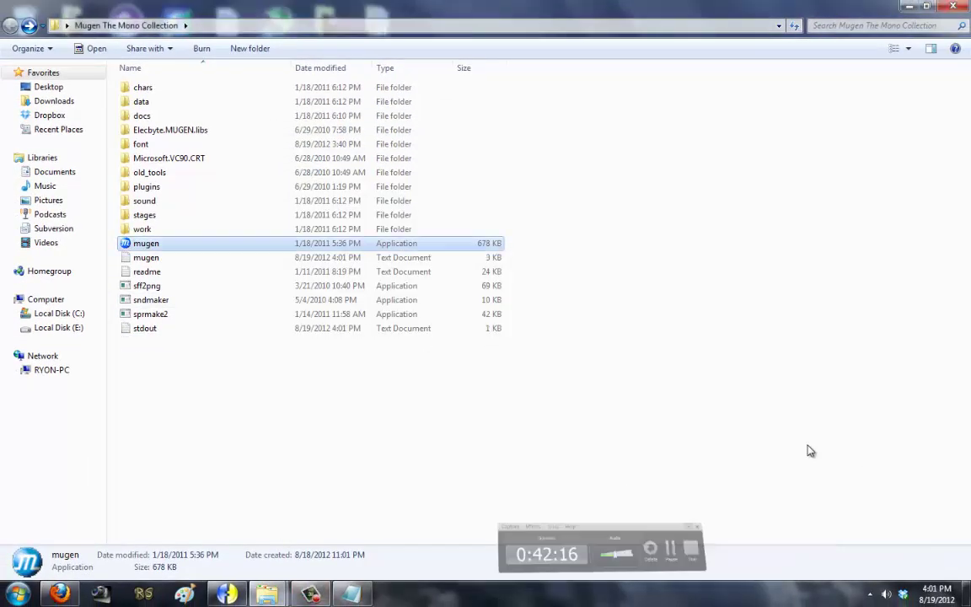
Step: Maximize Notepad and delete the [Infobox Text] welcome paragraph
click(350, 594)
scroll(703, 434, up, 15)
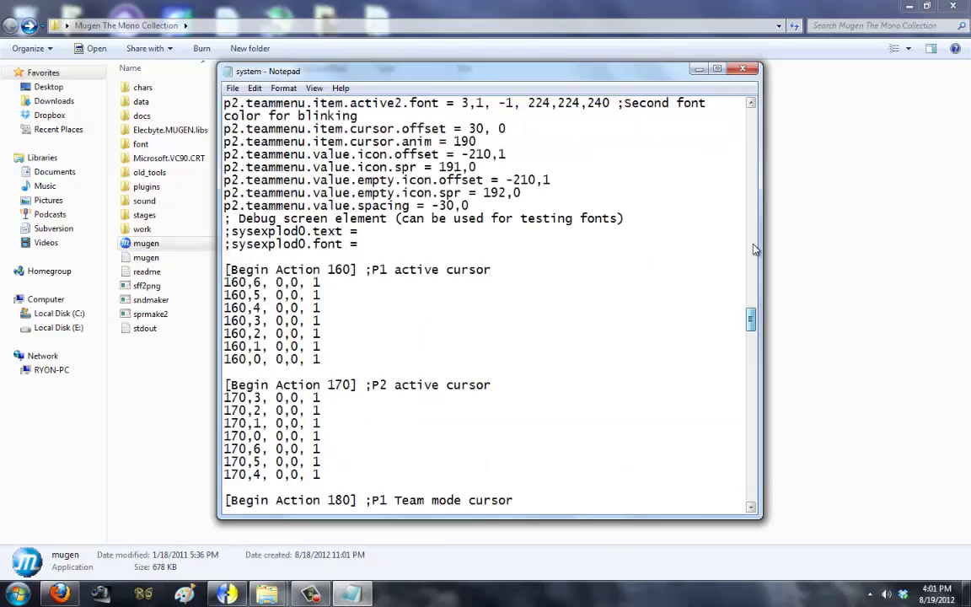
scroll(756, 250, up, 10)
scroll(422, 262, down, 2)
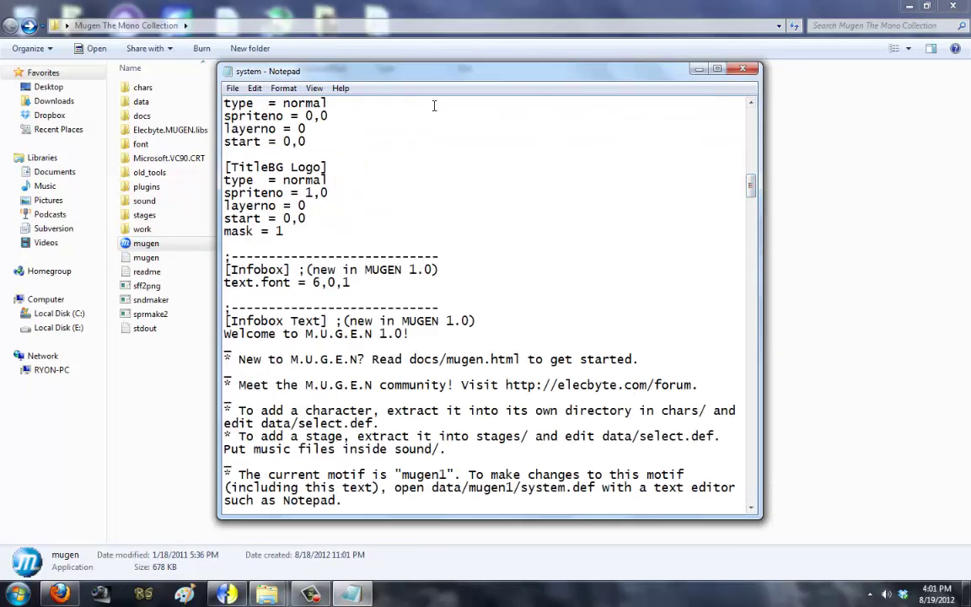
double_click(439, 76)
scroll(185, 189, down, 3)
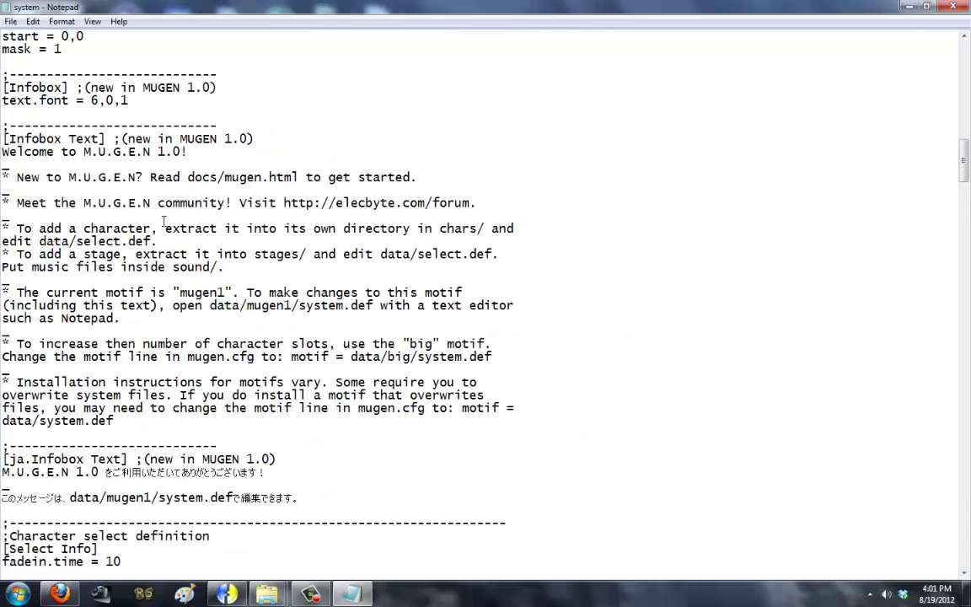
drag(129, 423, 1, 152)
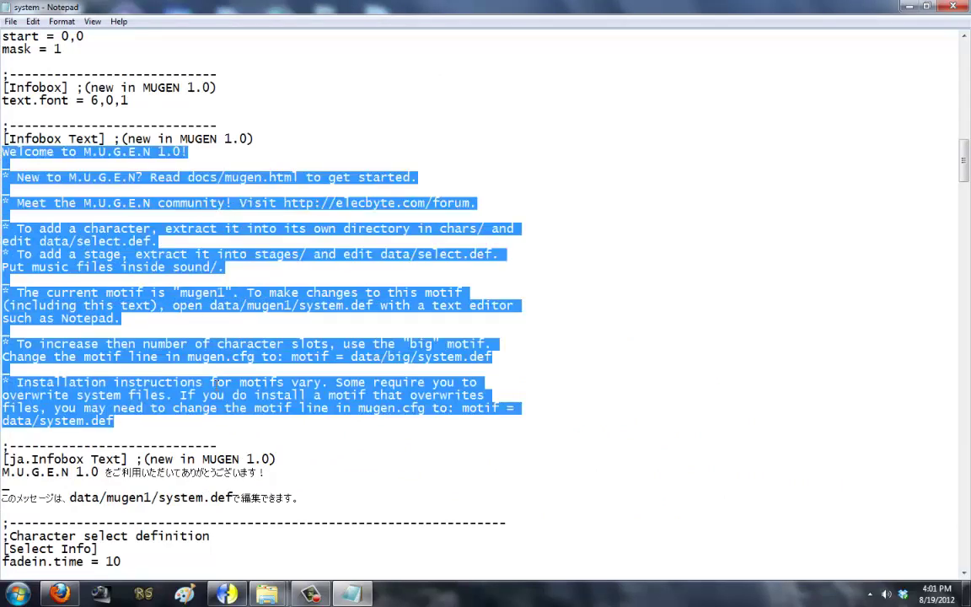
key(BackSpace)
Step: Write the two greeting lines ending 'HI EVERYBODY' and 'Everybody Says : HI DR.NICK!'
text(HI EVERYON)
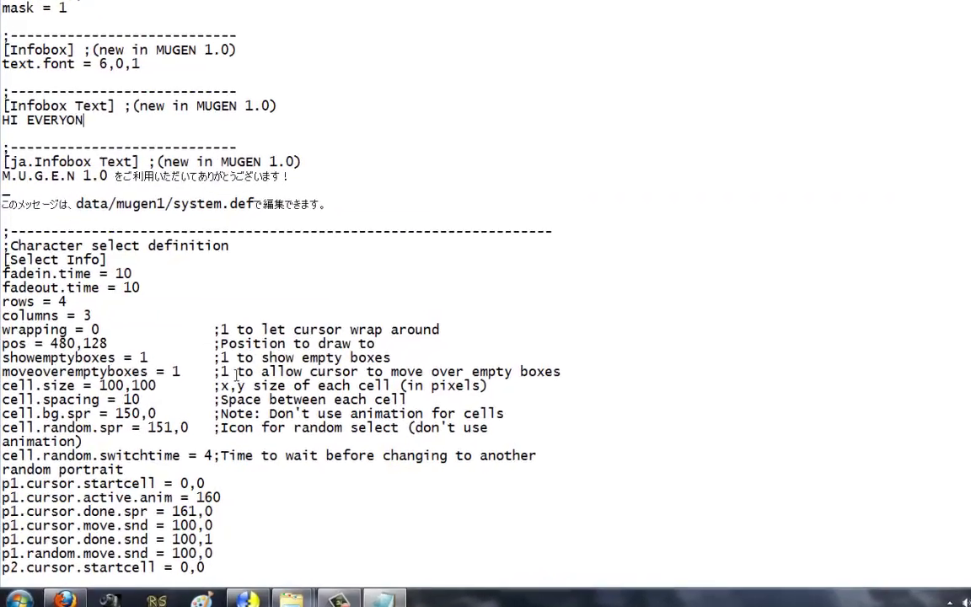
key(BackSpace)
key(BackSpace)
text(BODY)
key(Return)
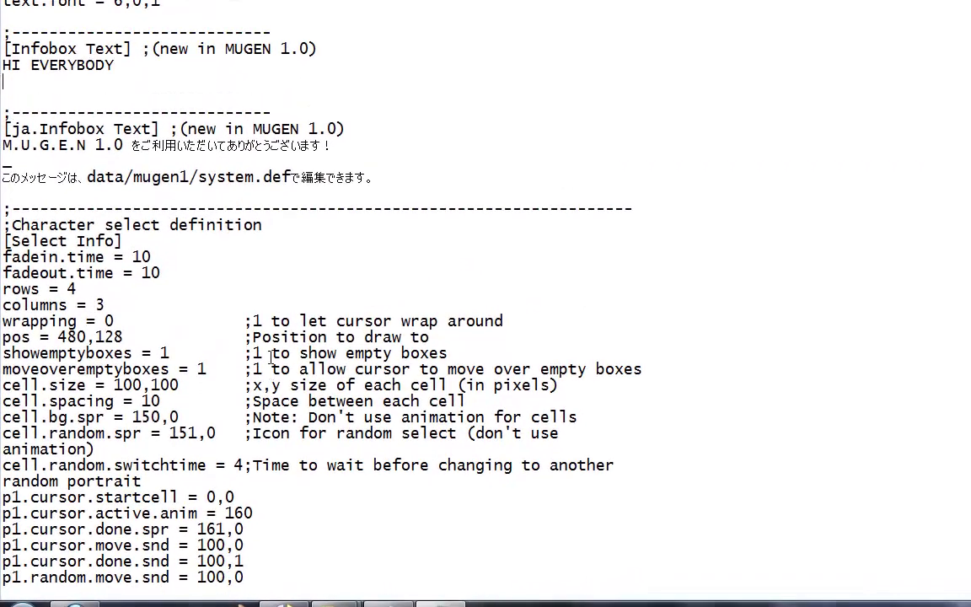
text(rYDM)
key(BackSpace)
key(BackSpace)
key(BackSpace)
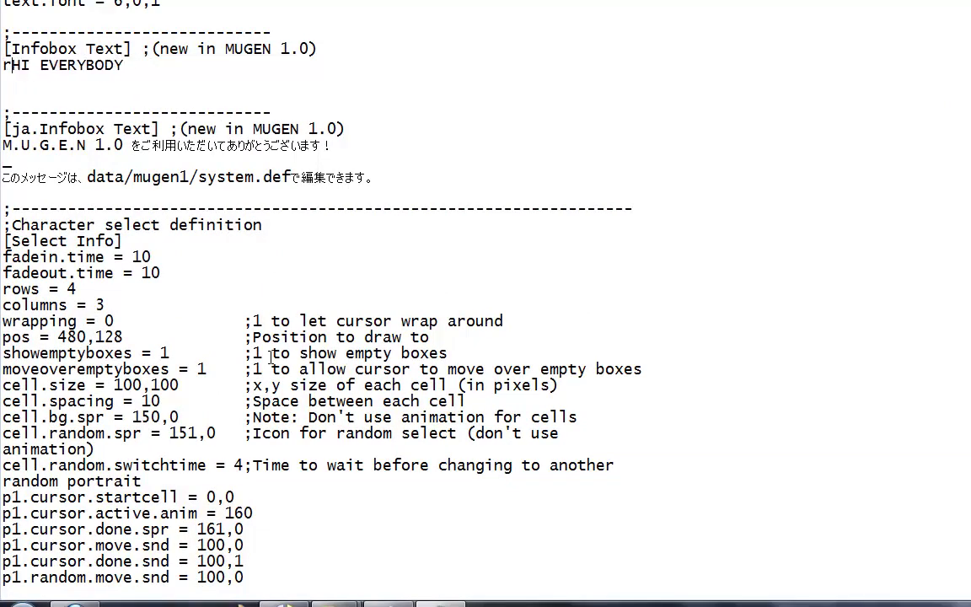
key(BackSpace)
text(Ryon sa)
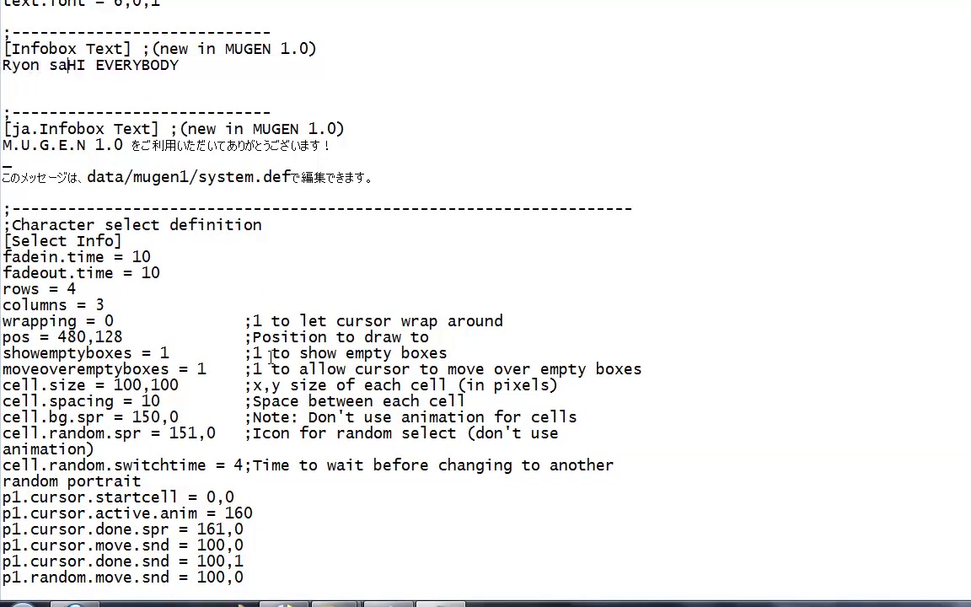
text(ys :)
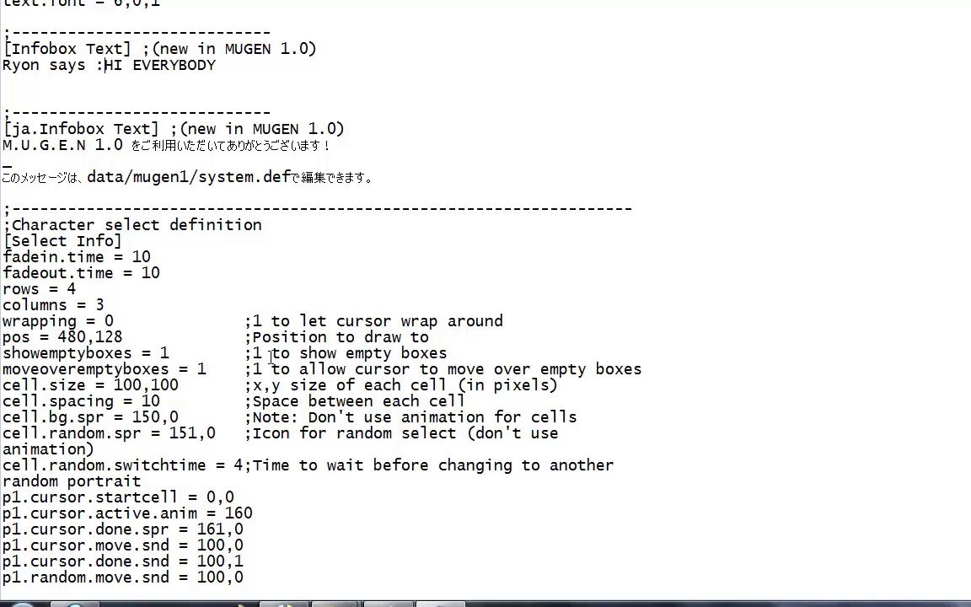
key(Right)
key(Right)
key(Right)
text(Eve)
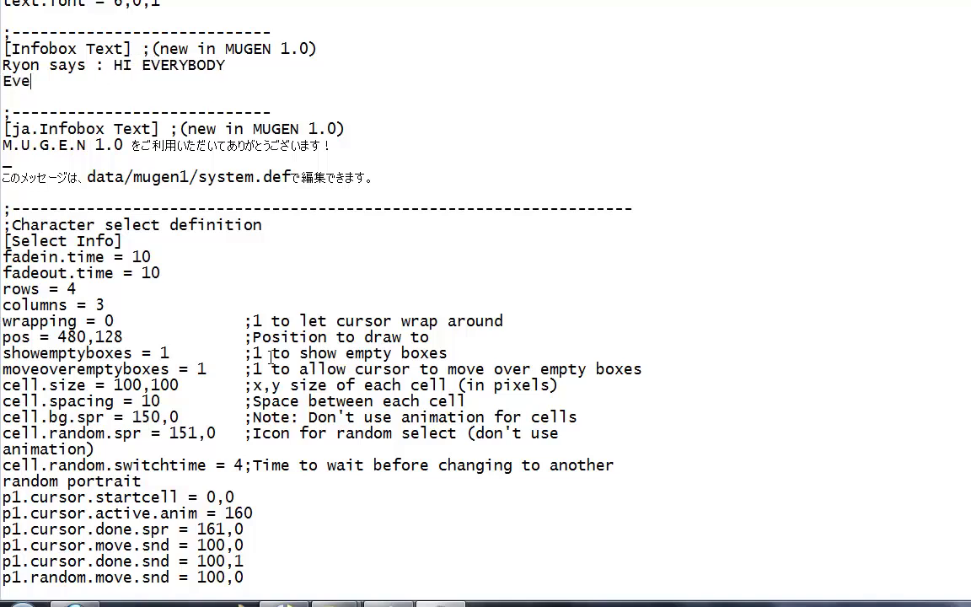
text(rybody Says)
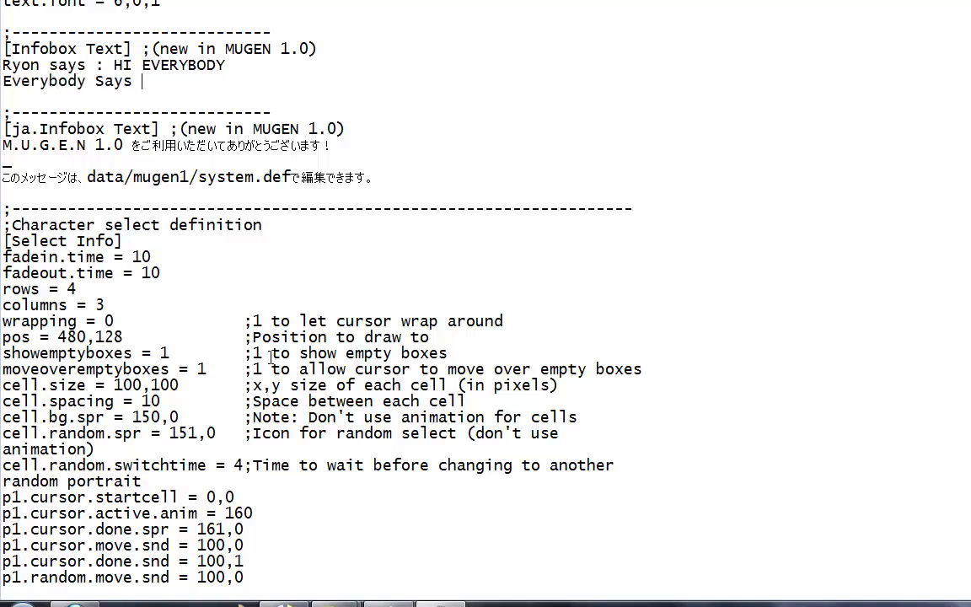
text( : HI DR.NICK!)
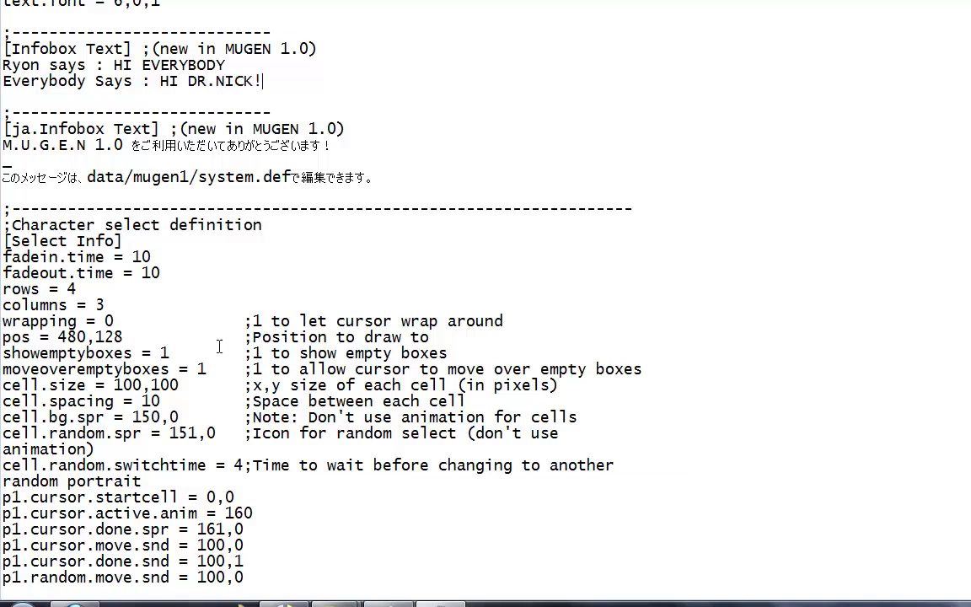
click(62, 64)
key(BackSpace)
text(S)
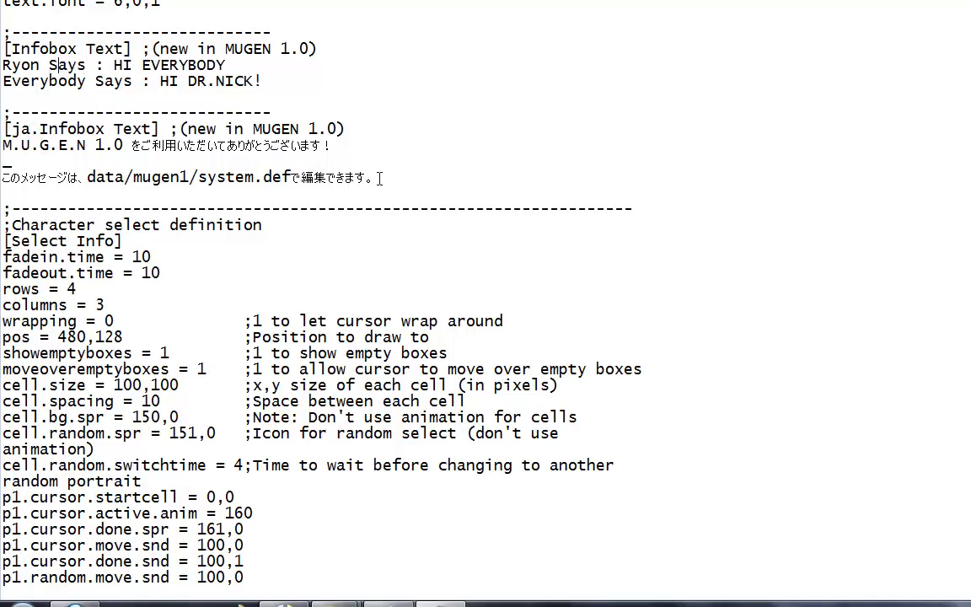
Step: Delete the Japanese [ja.Infobox Text] block up to the separator line
drag(375, 177, 7, 127)
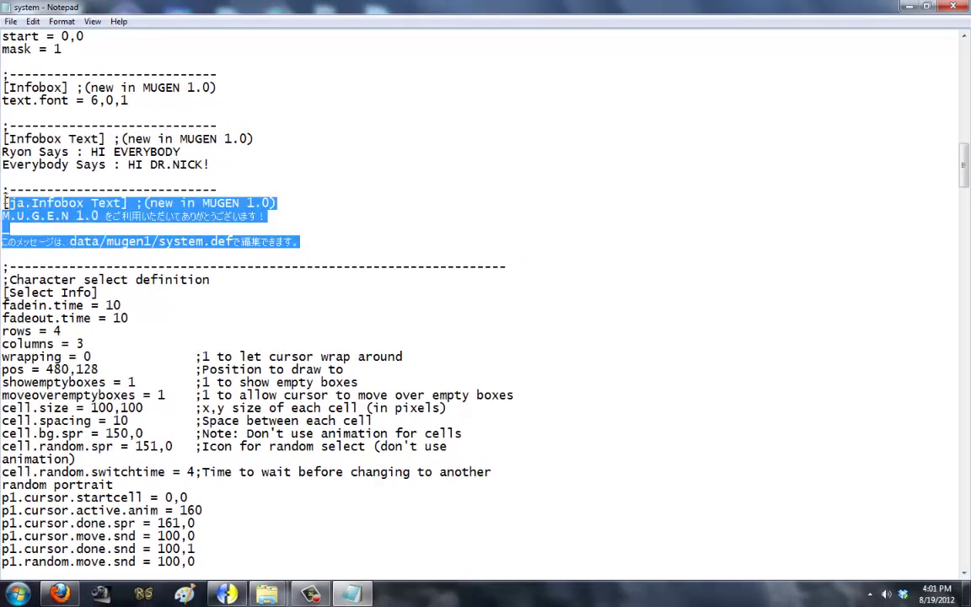
drag(5, 202, 3, 187)
key(Delete)
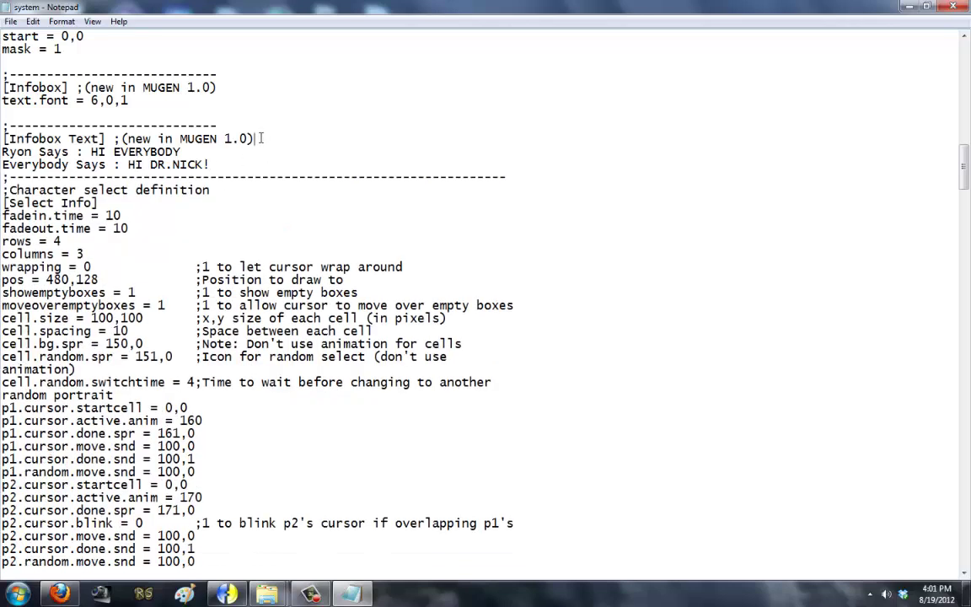
scroll(143, 205, up, 2)
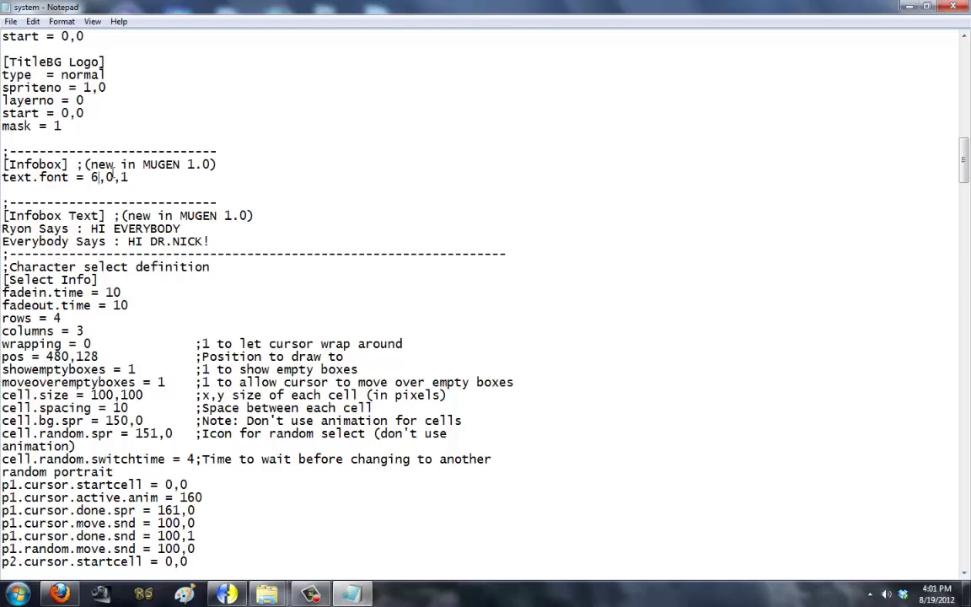
Step: Save the system file and launch mugen.exe from the Mono Collection folder to test the greetings
click(11, 21)
click(43, 64)
mouse_move(272, 596)
click(341, 561)
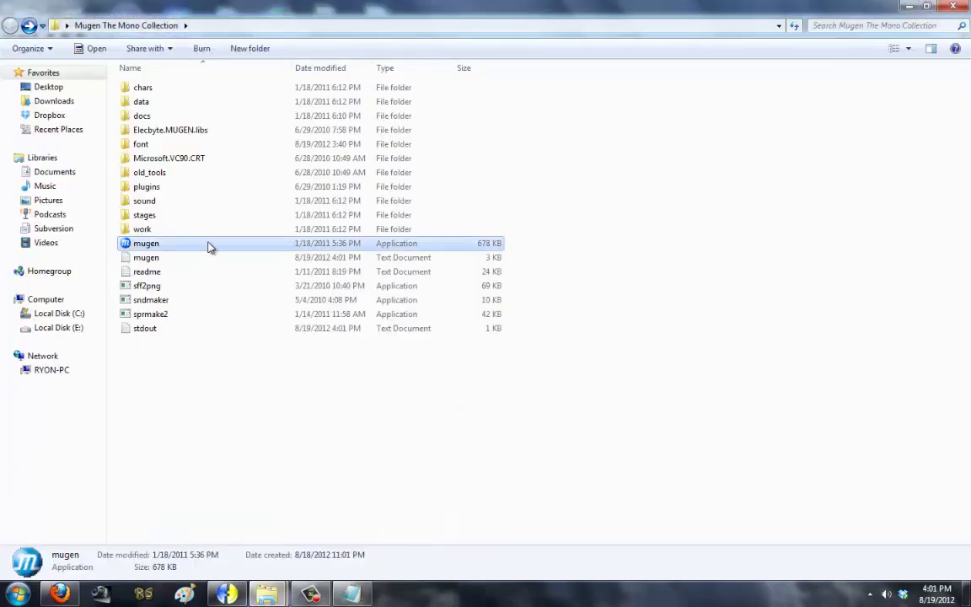
double_click(210, 246)
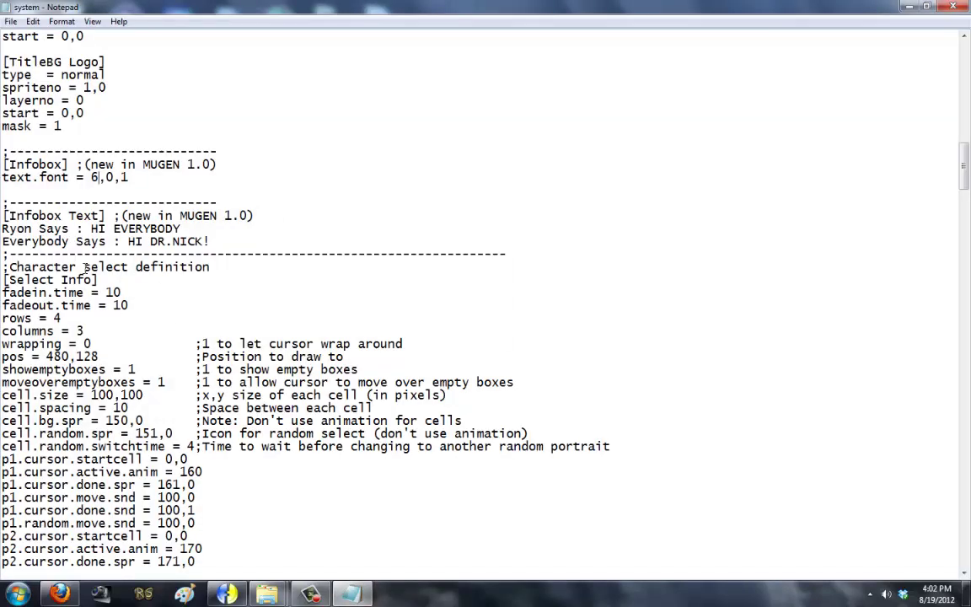
scroll(104, 330, down, 1)
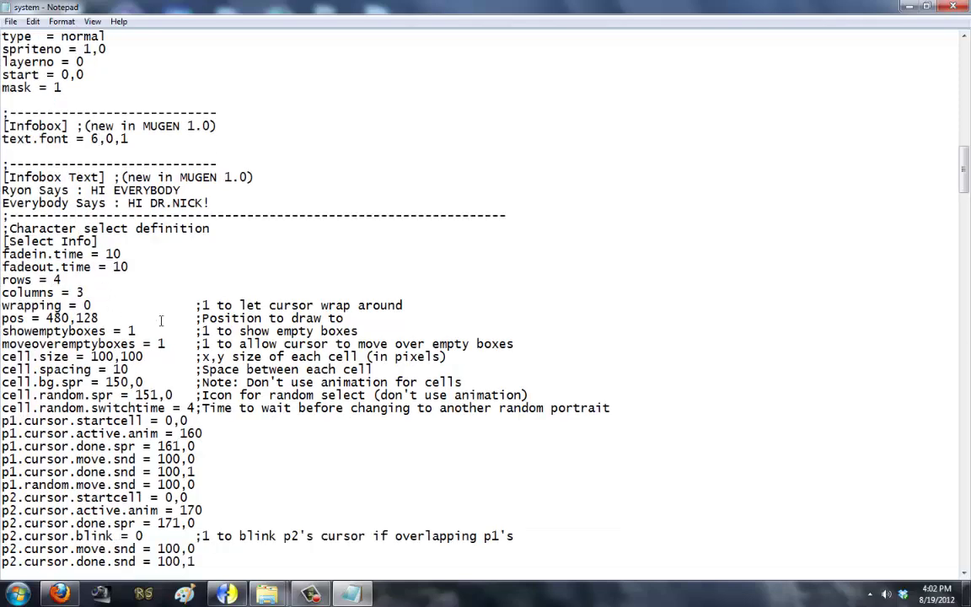
Step: Open SelectMotifA from the tutorial screenpack in Photo Viewer and compare it with SelectMotifB
mouse_move(266, 593)
click(198, 547)
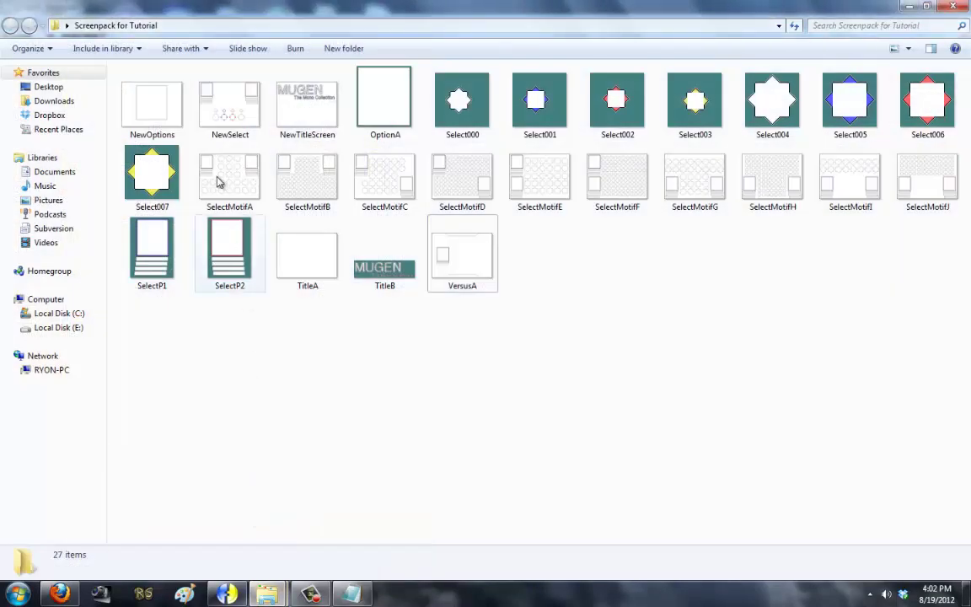
click(216, 182)
right_click(217, 182)
click(258, 219)
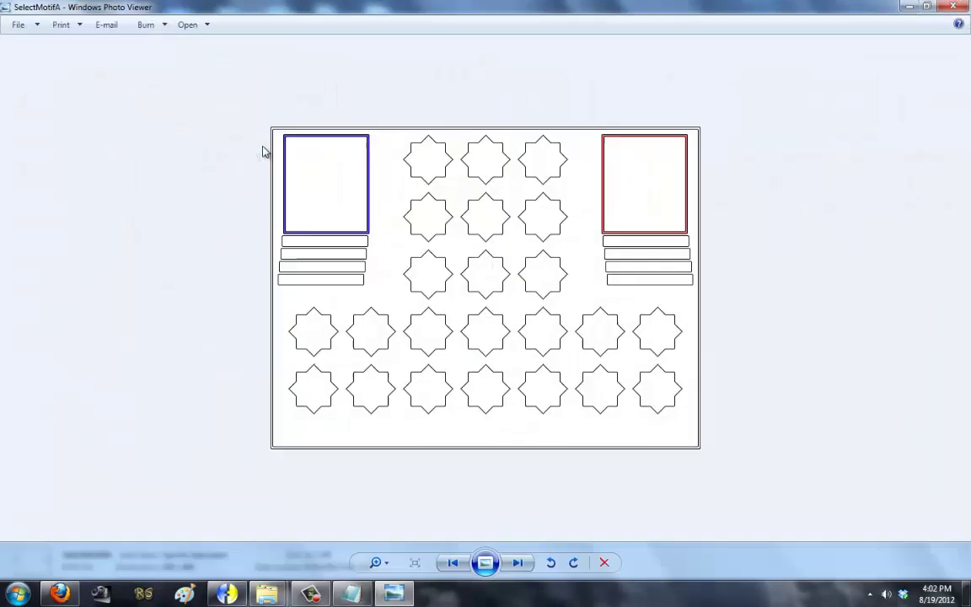
key(Right)
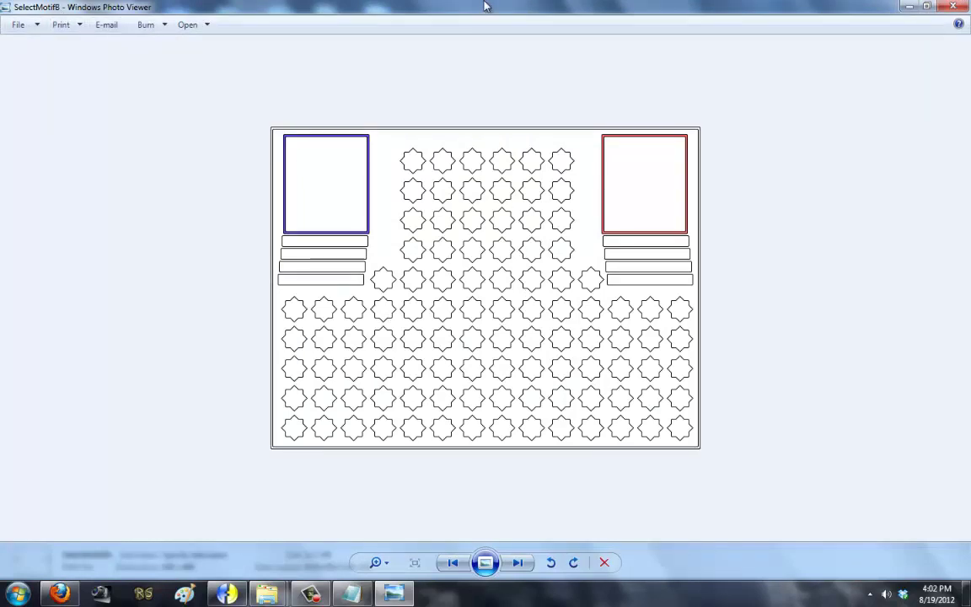
key(Left)
key(Right)
key(alt+Tab)
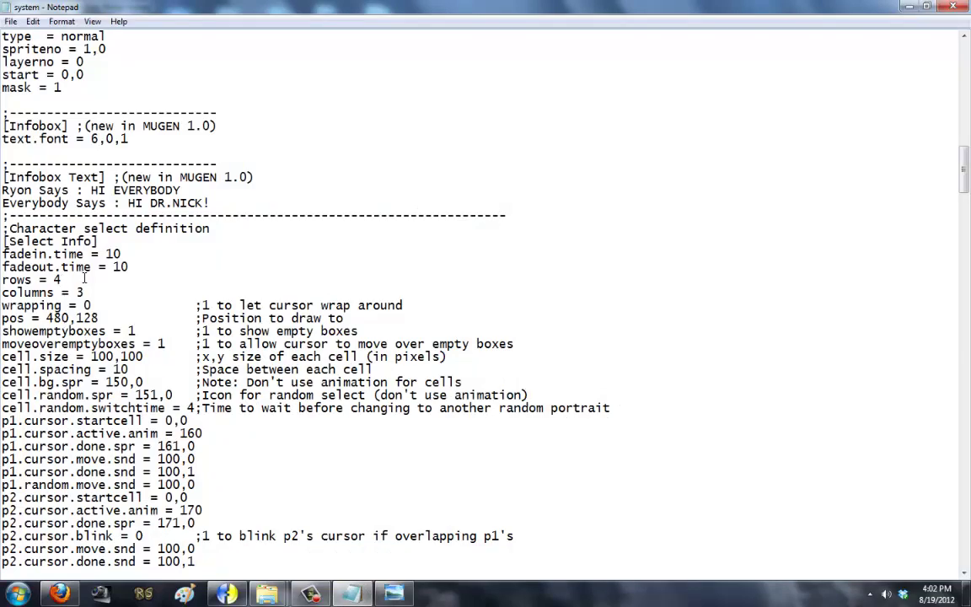
Step: Change the Select Info rows value to 10, checking against the select grid reference image
key(BackSpace)
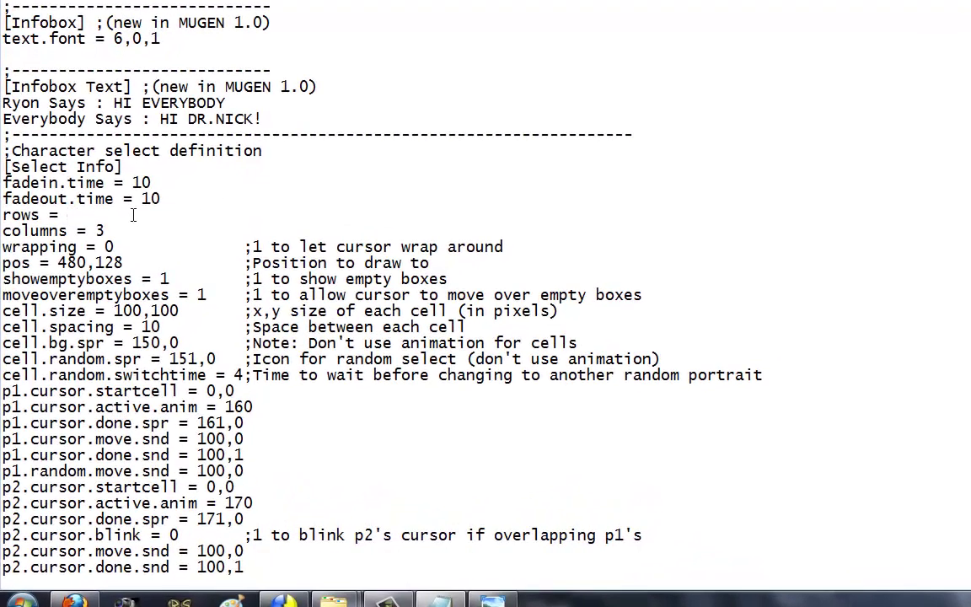
text(10)
key(alt+Tab)
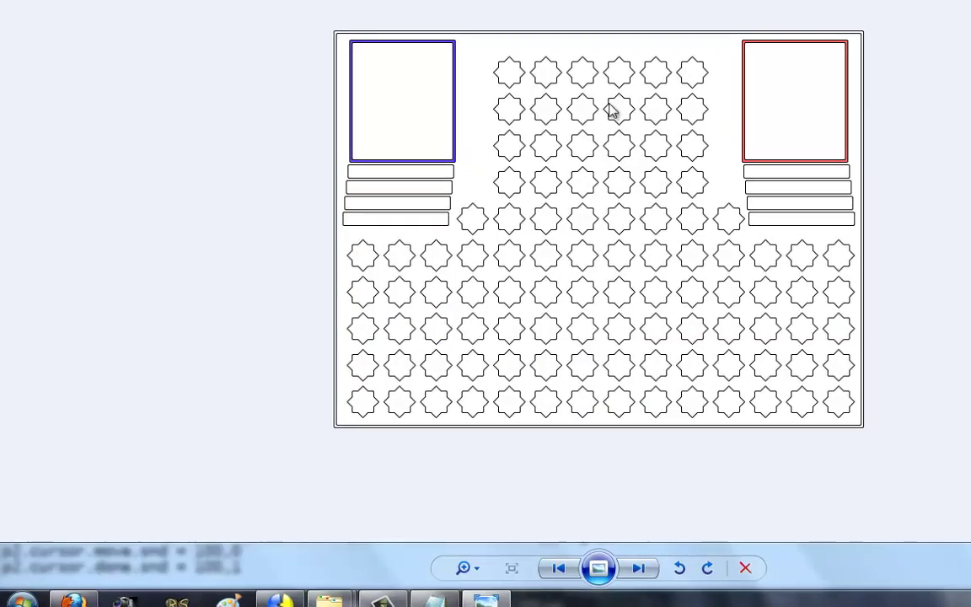
key(alt+Tab)
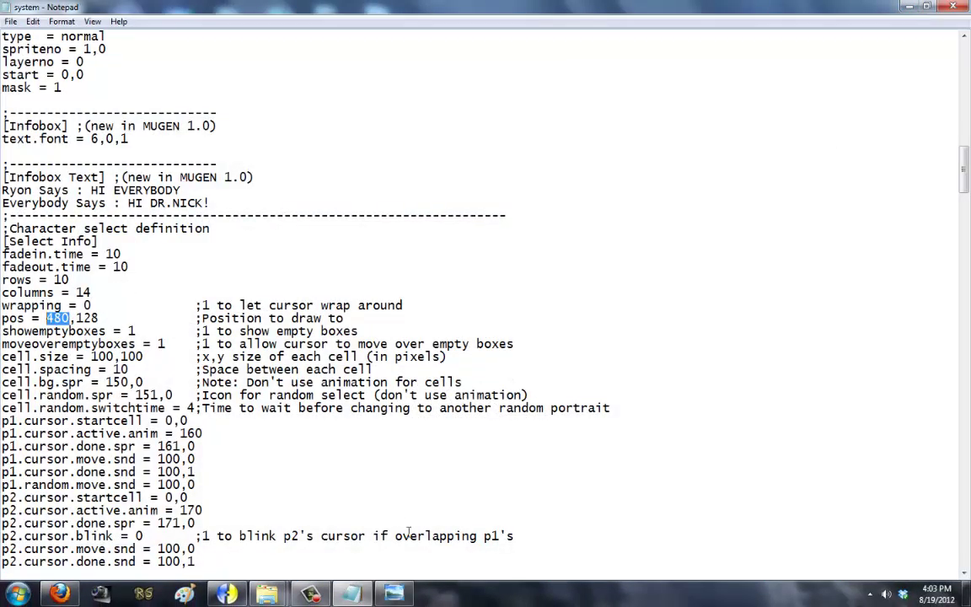
key(alt+Tab)
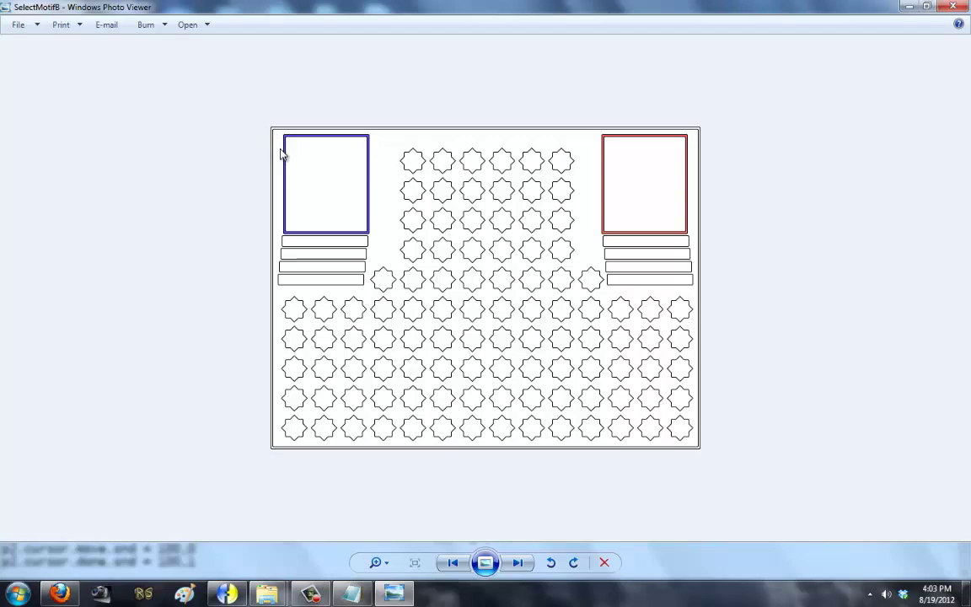
key(alt+F4)
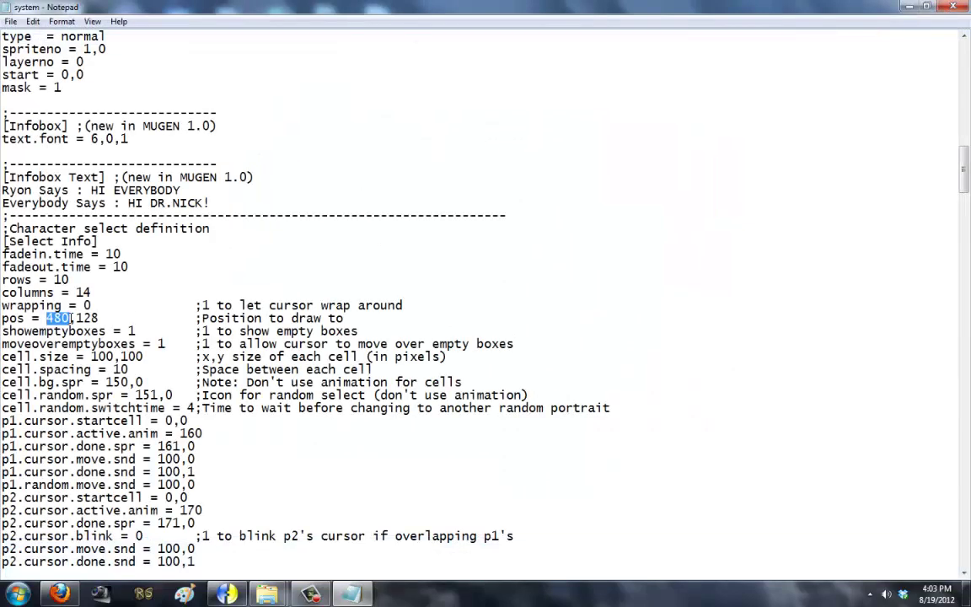
Step: Set the select grid position to 10,50
text(10)
click(76, 317)
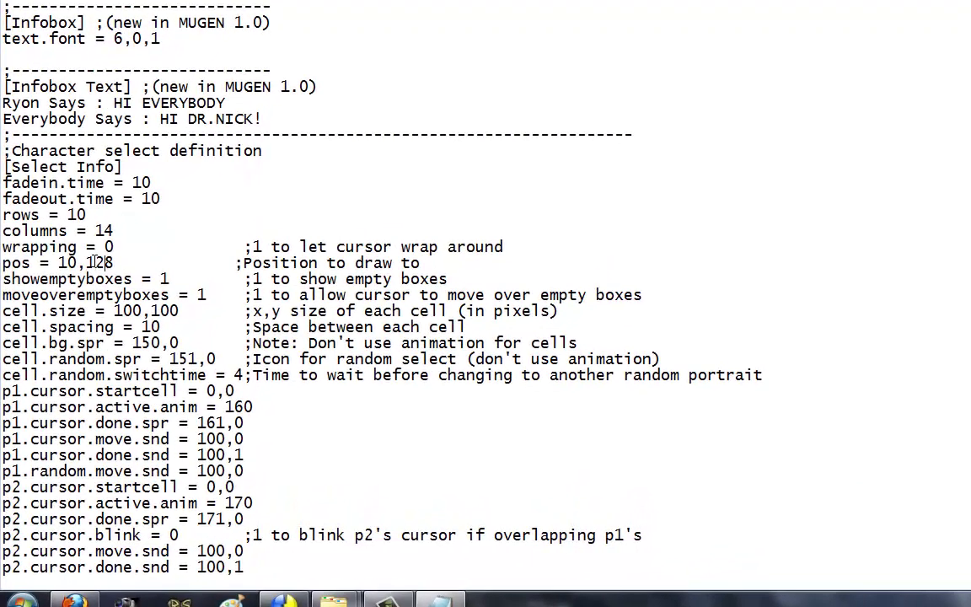
key(Delete)
key(Delete)
key(BackSpace)
text(50)
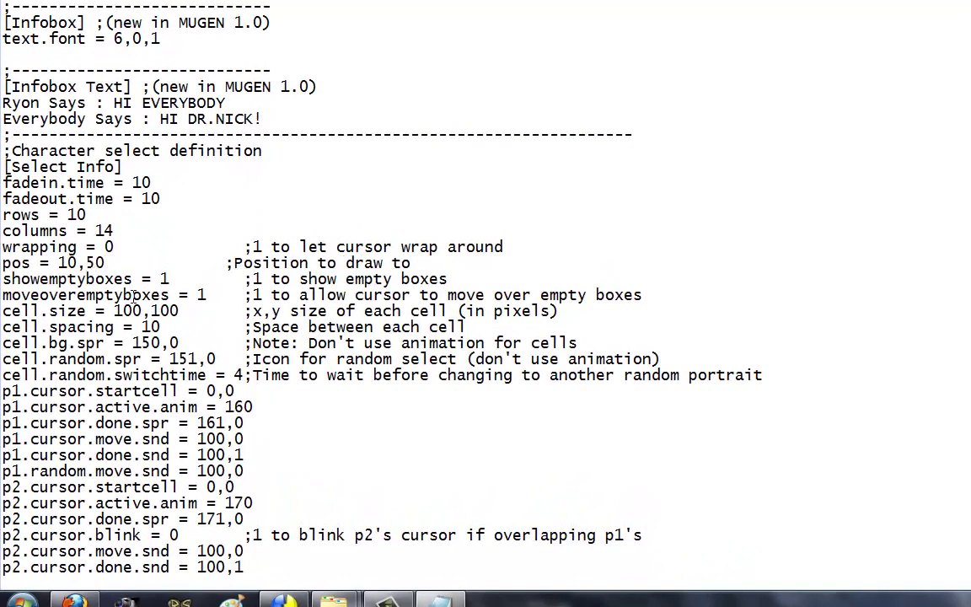
Step: Set cell.size from 100,100 to 25,25
click(202, 295)
key(BackSpace)
key(BackSpace)
key(BackSpace)
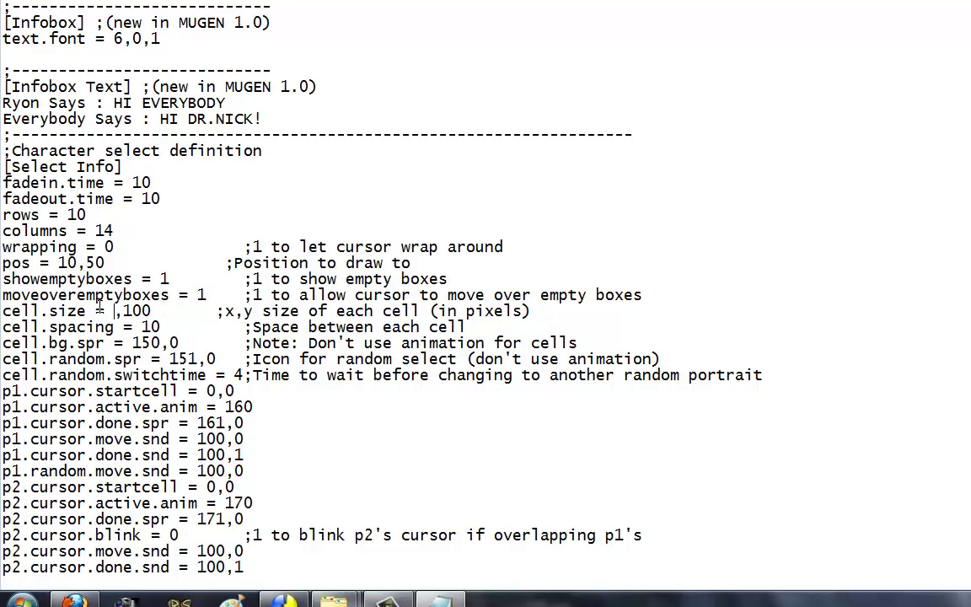
text(25)
key(BackSpace)
key(BackSpace)
key(BackSpace)
text(25)
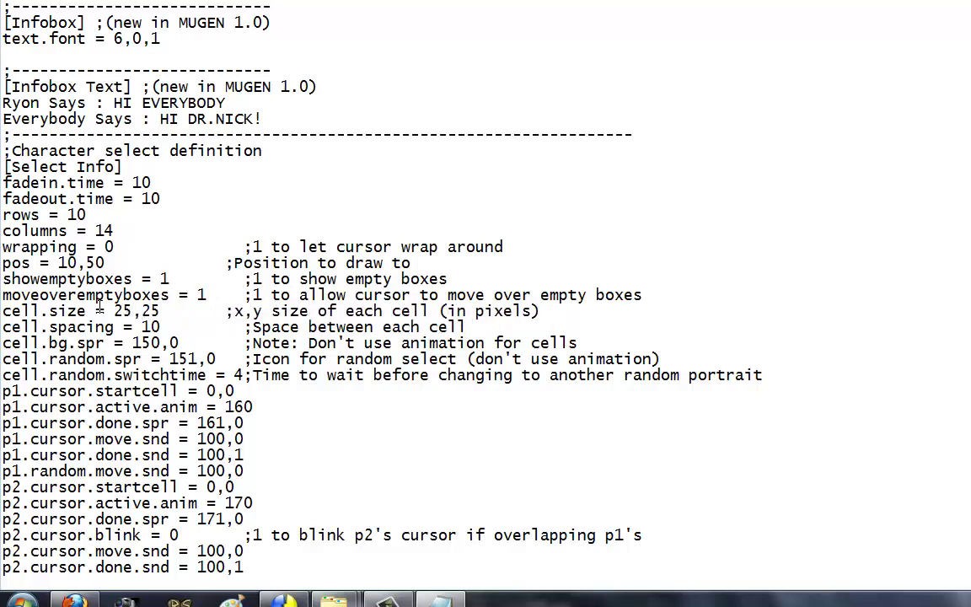
key(BackSpace)
text(7)
key(BackSpace)
text(5)
Step: Look up the white star sprite 5,0 in Fighter Factory and set cell.bg.spr to 5,0
key(alt+Tab)
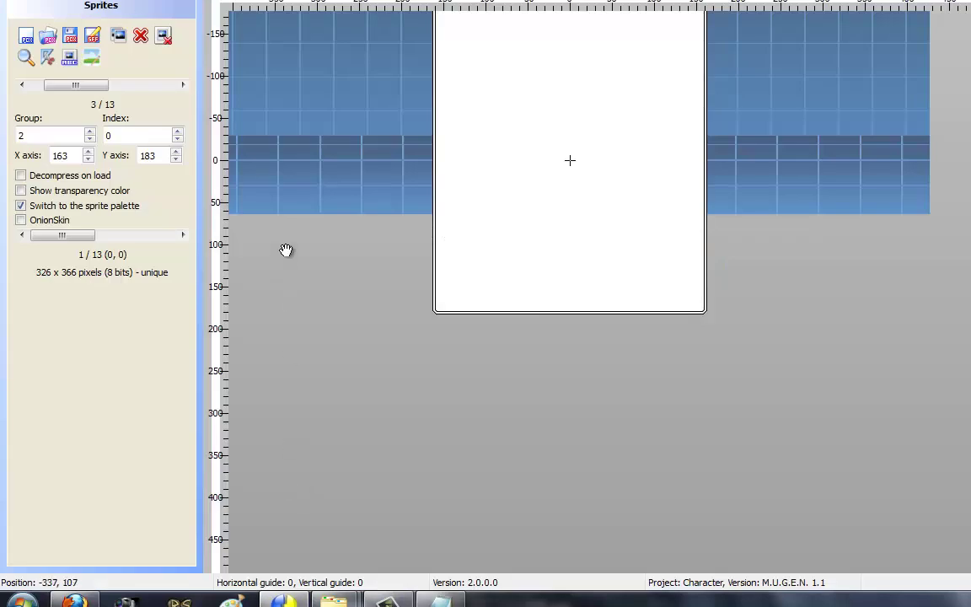
click(182, 85)
click(22, 85)
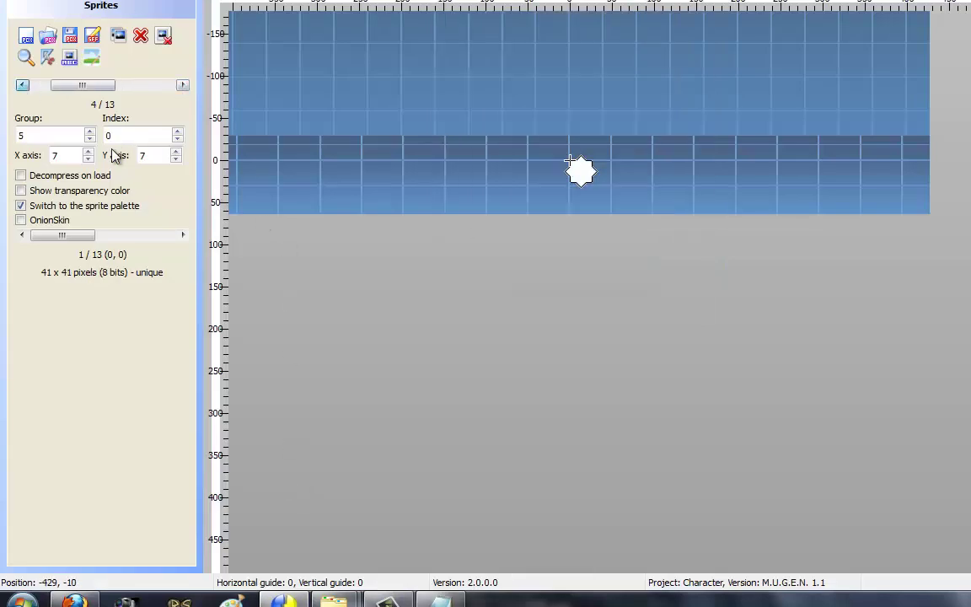
key(alt+Tab)
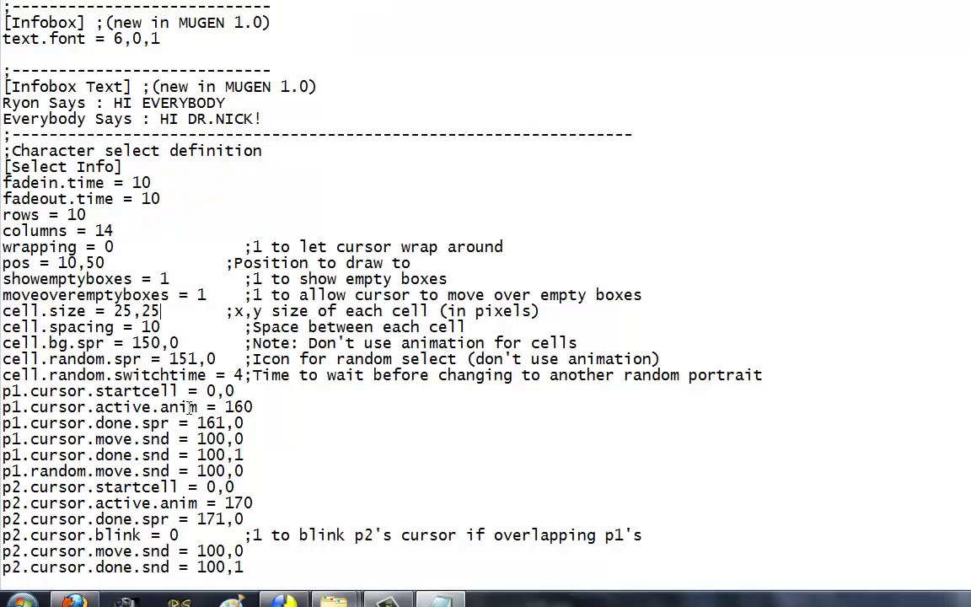
key(BackSpace)
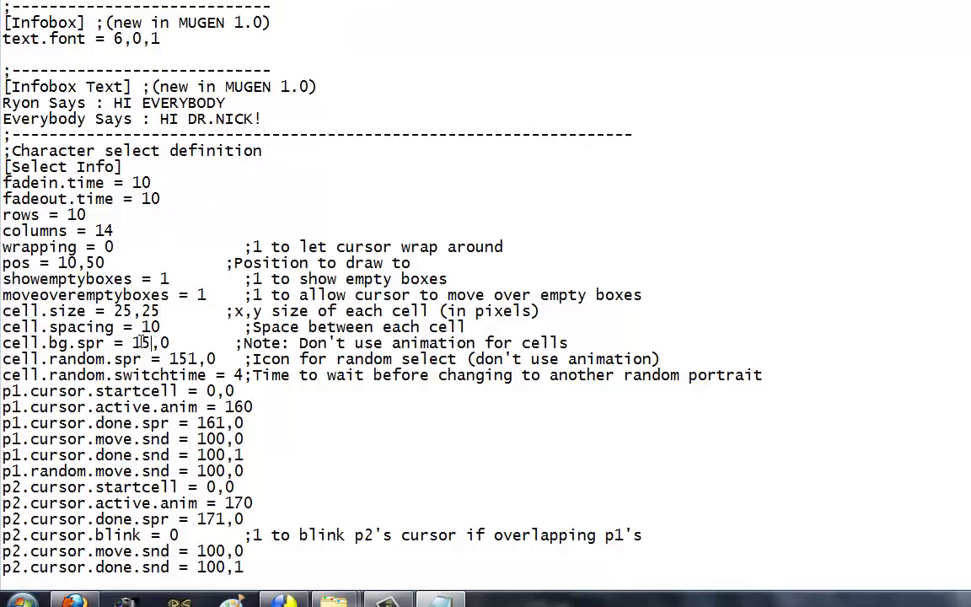
key(Left)
key(BackSpace)
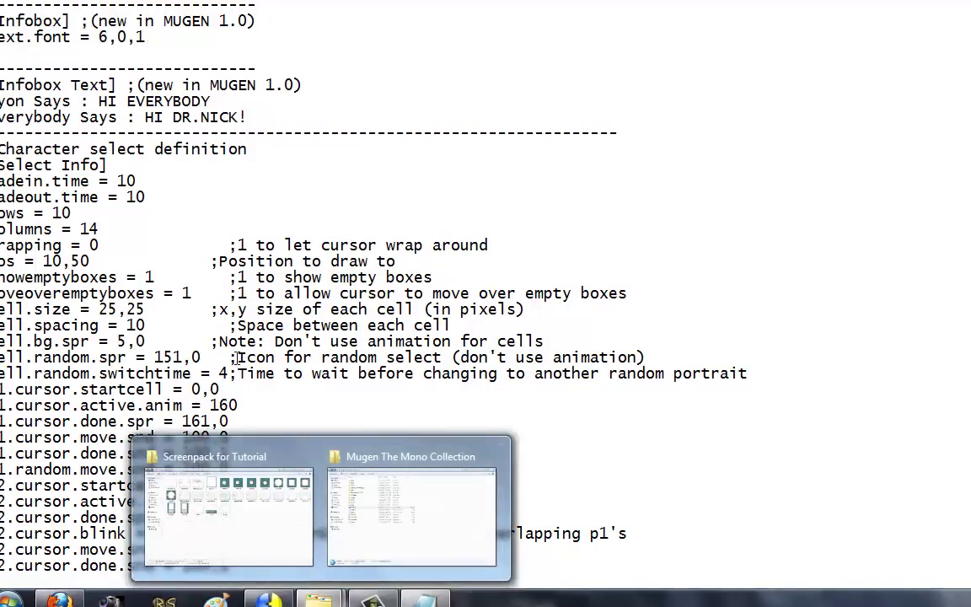
Step: Launch MUGEN and view the star-cell select grid in Arcade mode
click(335, 468)
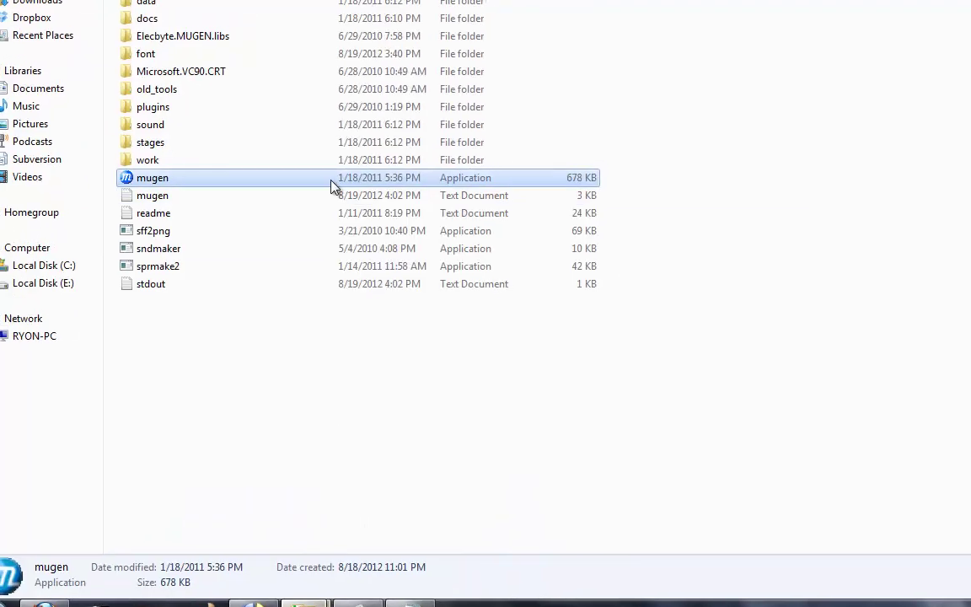
double_click(252, 233)
key(Return)
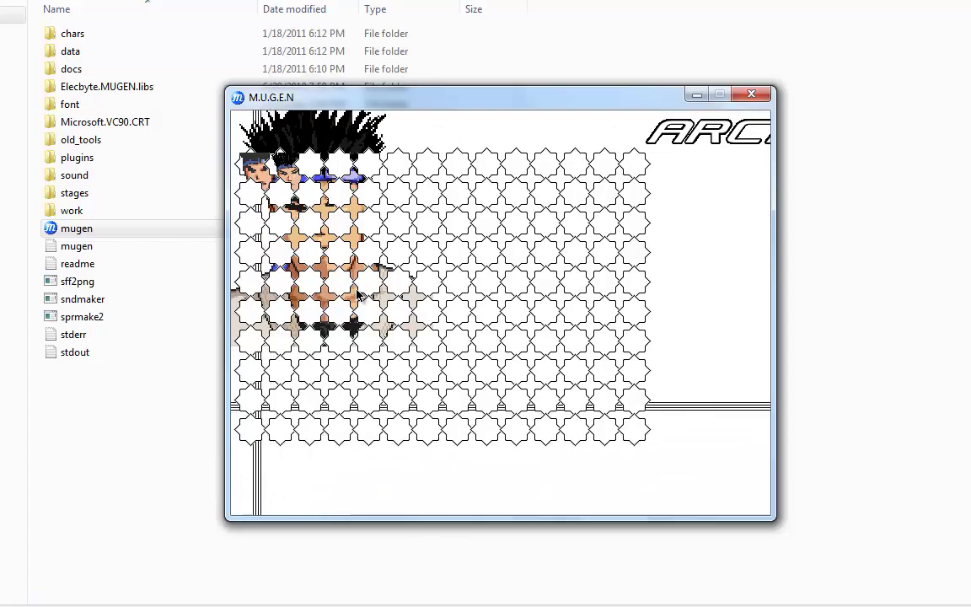
key(Escape)
key(Escape)
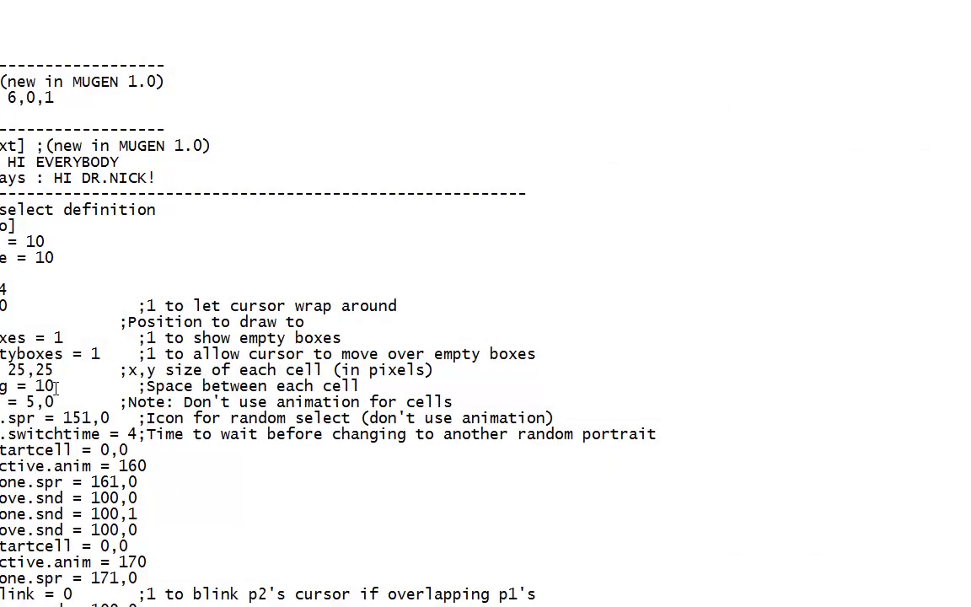
Step: Change cell.spacing from 10 to 15, save, and relaunch MUGEN to check the grid
key(BackSpace)
key(BackSpace)
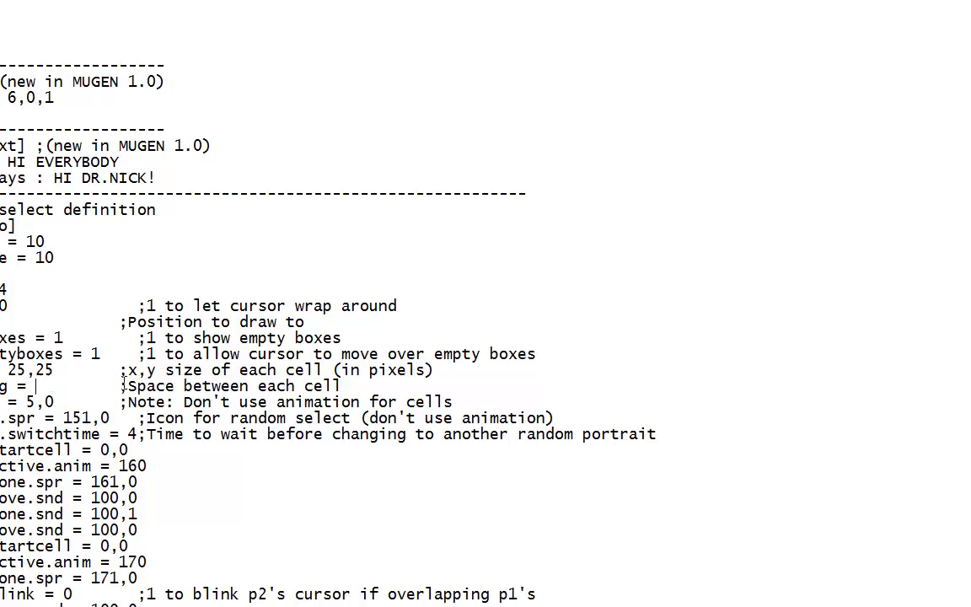
text(15)
key(alt+f)
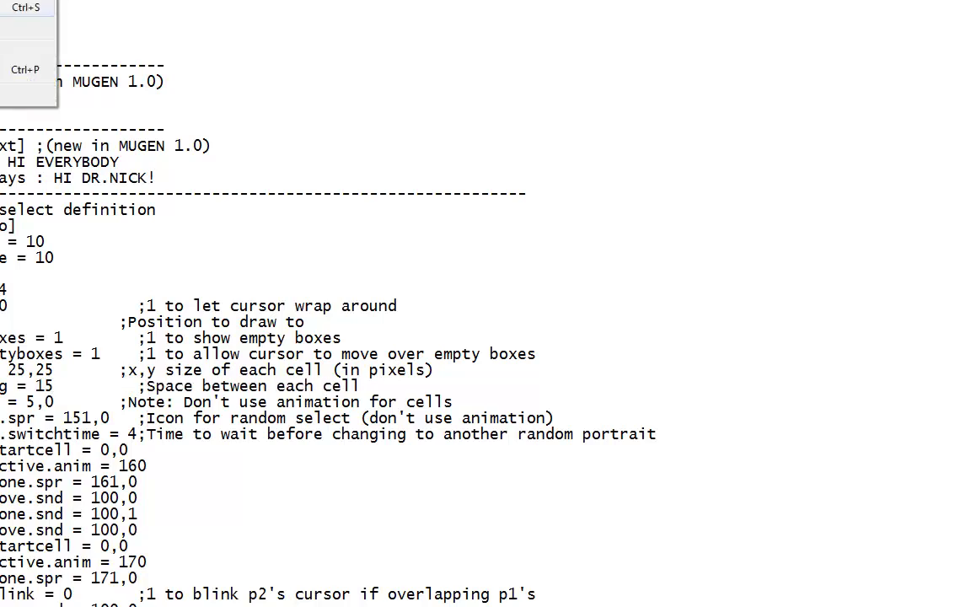
key(s)
click(270, 531)
double_click(282, 229)
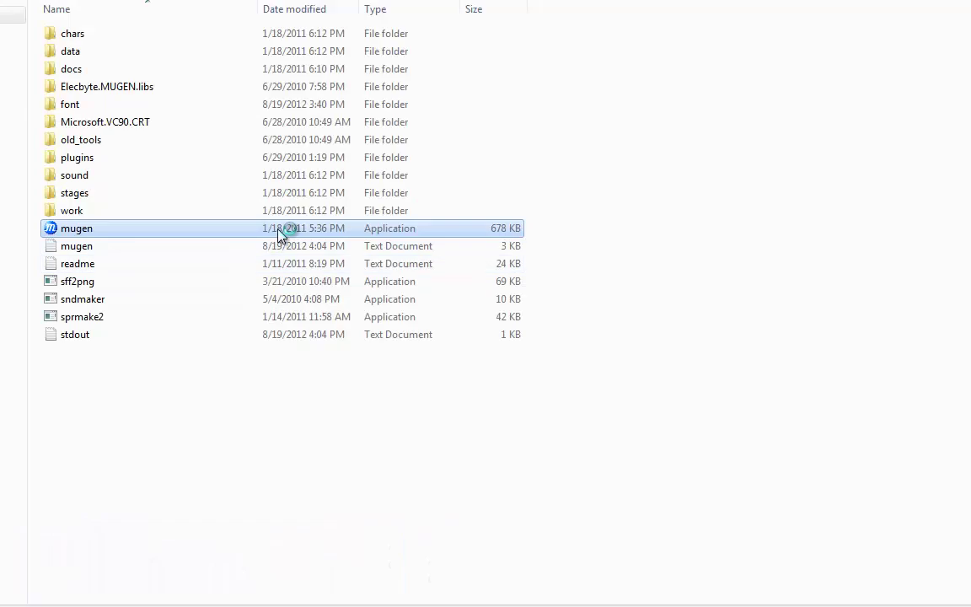
key(Return)
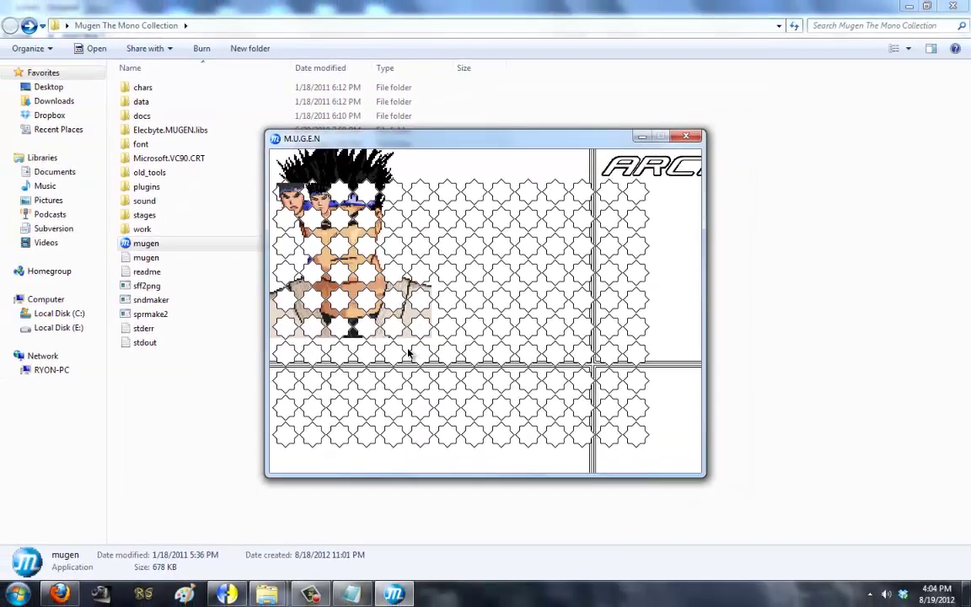
key(Escape)
key(alt+Tab)
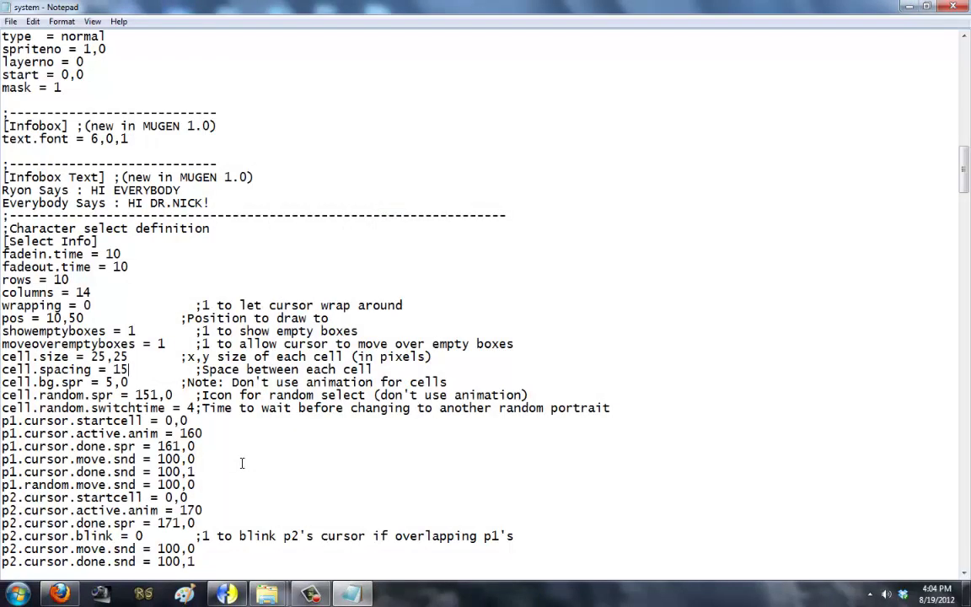
Step: Change cell.spacing from 15 to 18 and save the system file
key(BackSpace)
key(BackSpace)
text(2)
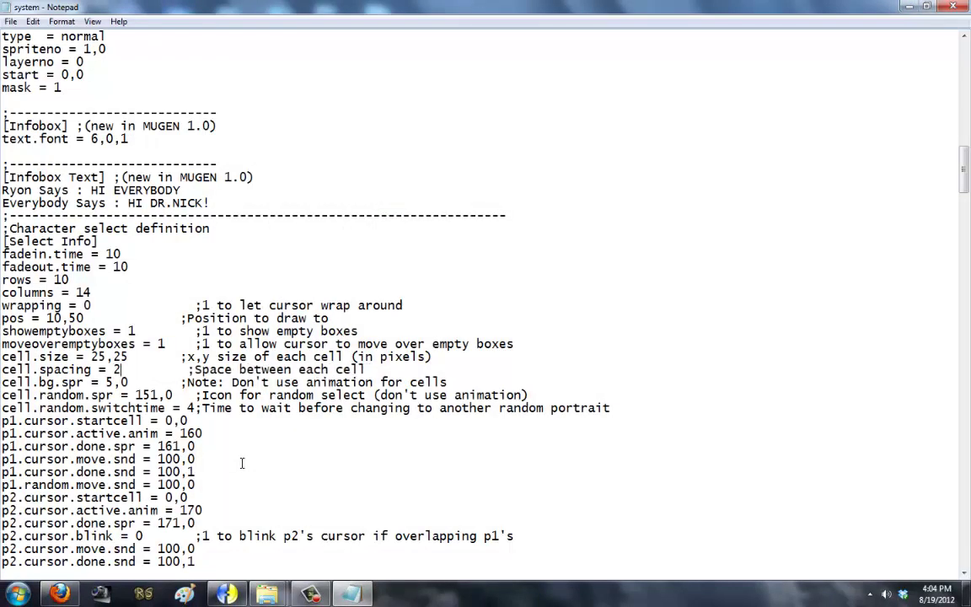
key(BackSpace)
text(18)
key(alt+f)
key(s)
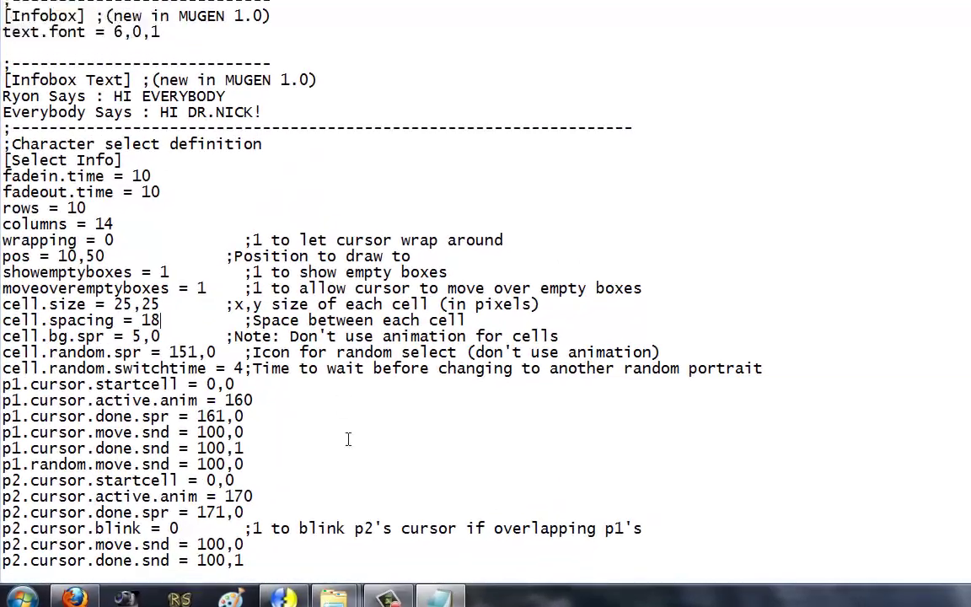
Step: Run MUGEN to view the spacing-18 select screen and capture a mugen000 screenshot
key(alt+Tab)
double_click(431, 167)
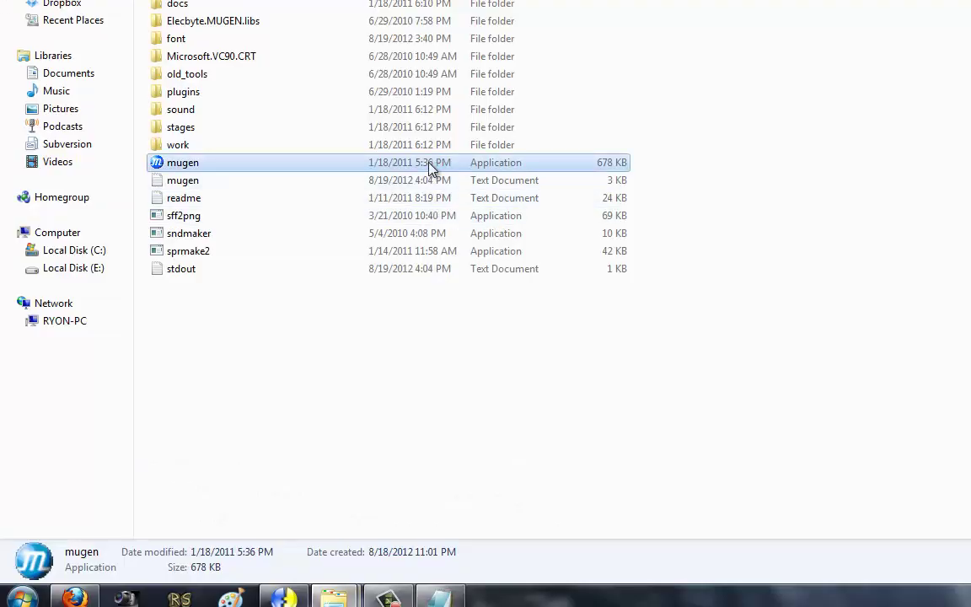
key(Return)
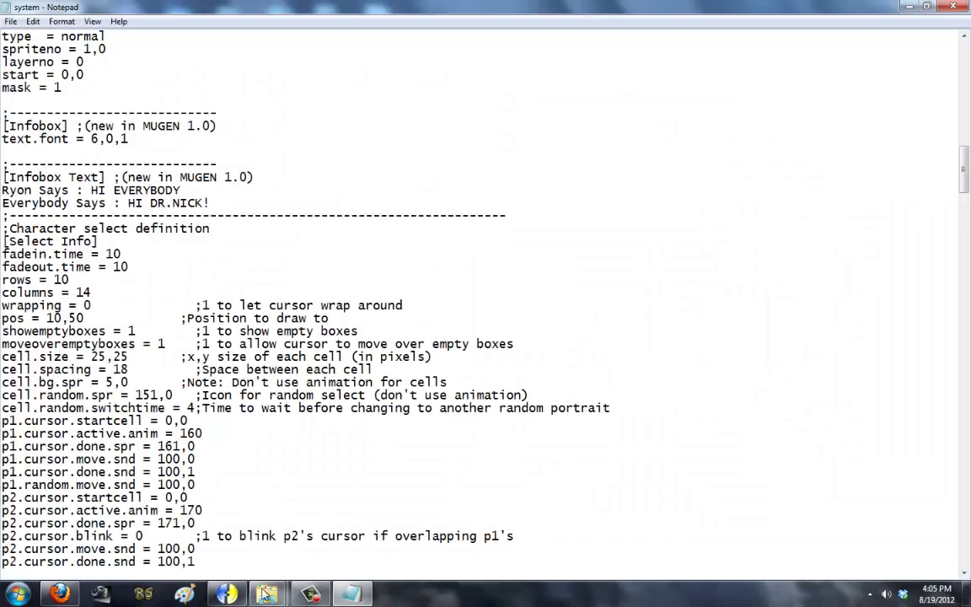
mouse_move(267, 594)
click(312, 497)
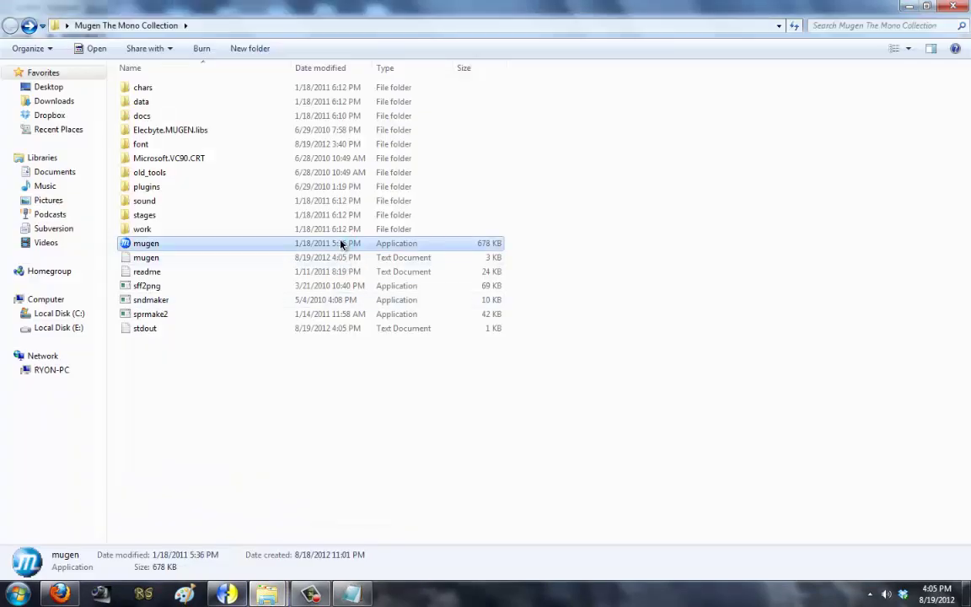
double_click(341, 243)
key(Return)
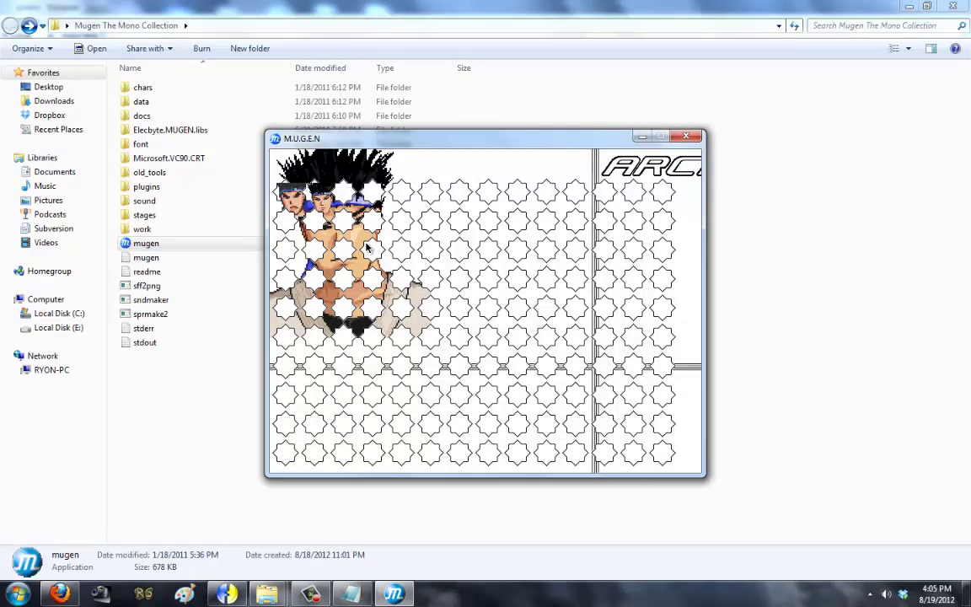
key(Escape)
key(Escape)
Step: Open the mugen000 screenshot in Paint and zoom in on the select grid
right_click(172, 276)
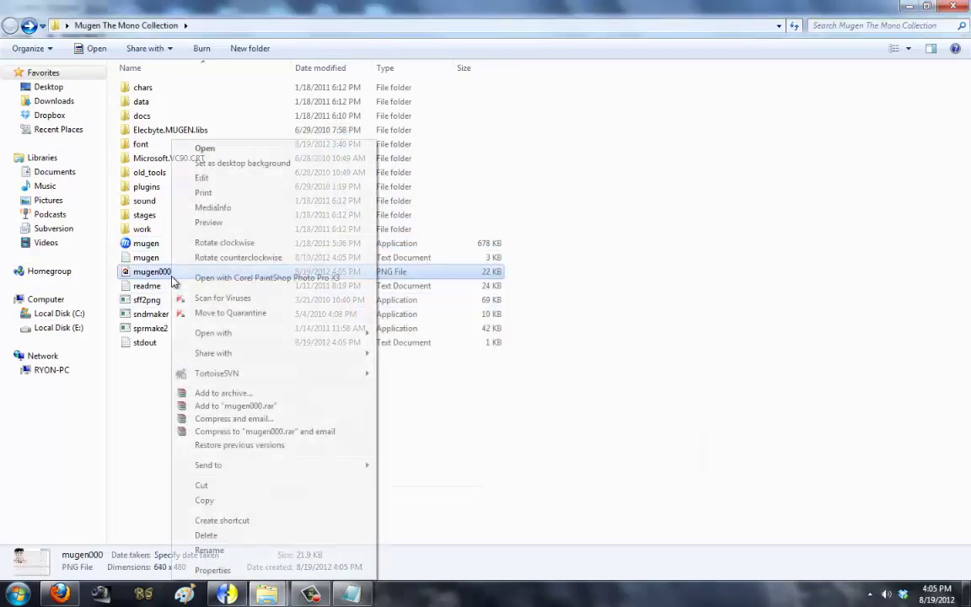
click(227, 178)
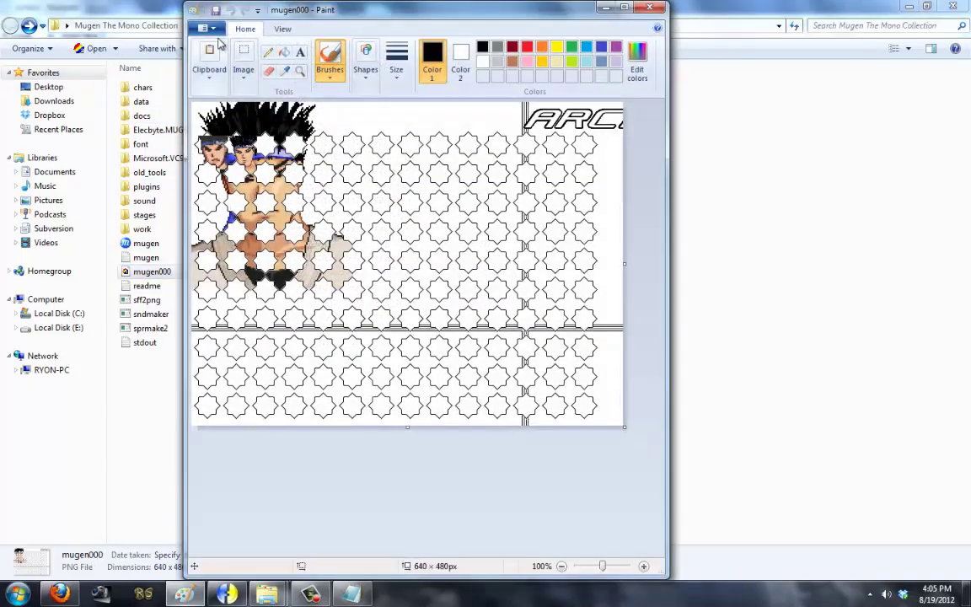
click(283, 29)
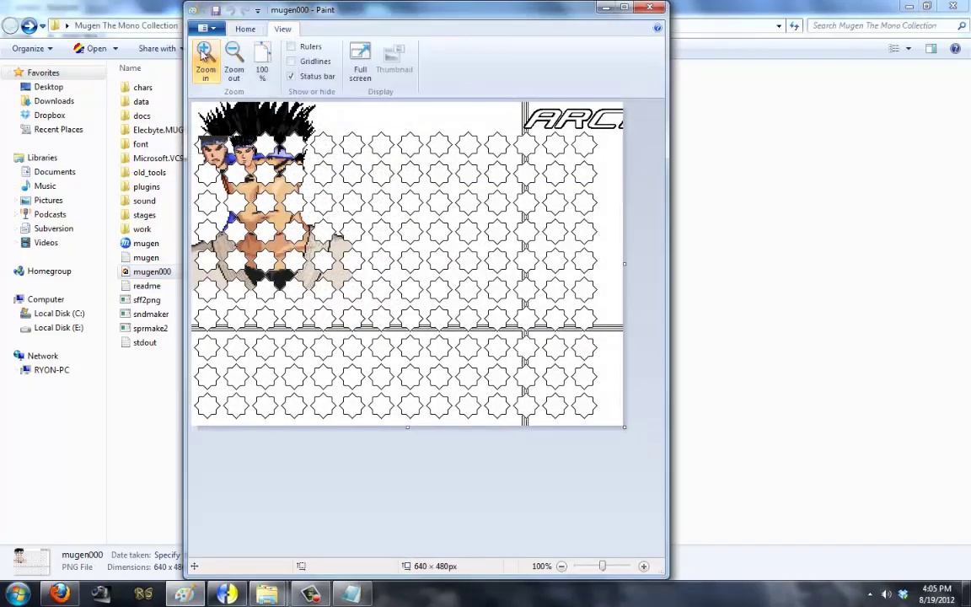
click(205, 52)
click(205, 52)
click(204, 52)
click(245, 29)
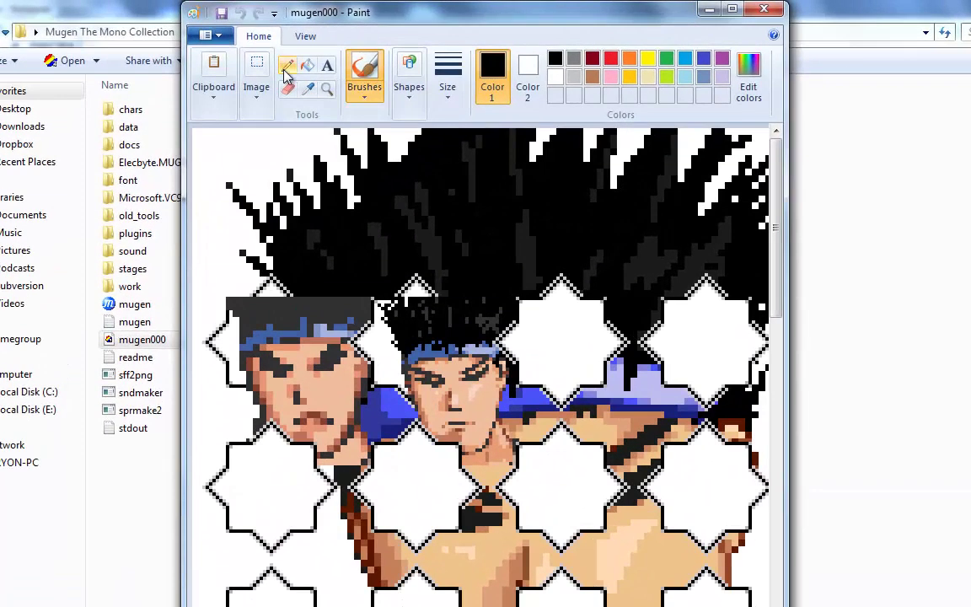
Step: Zoom further and select the roughly 37 px gap right of the last star
click(256, 83)
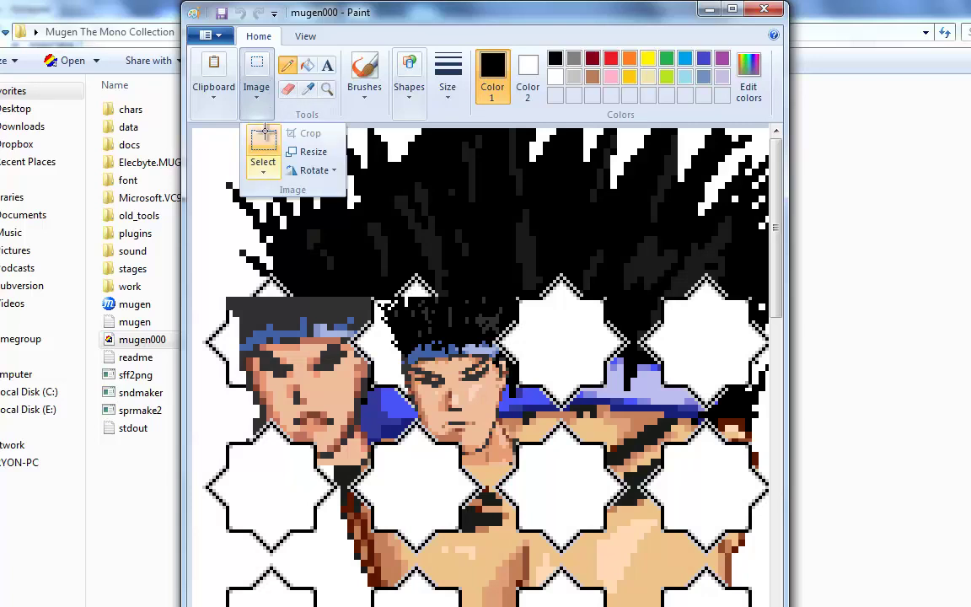
key(Escape)
click(304, 37)
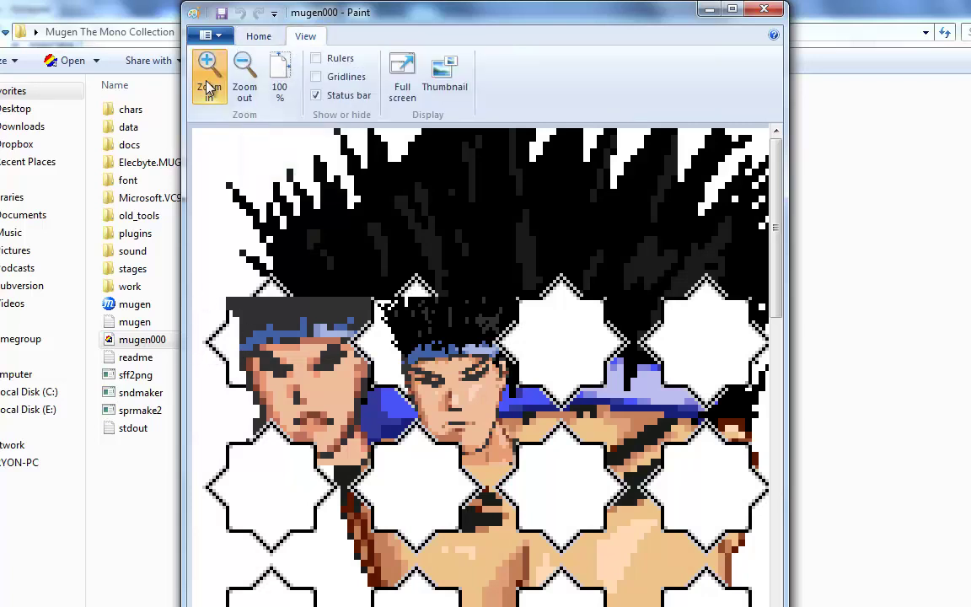
click(209, 88)
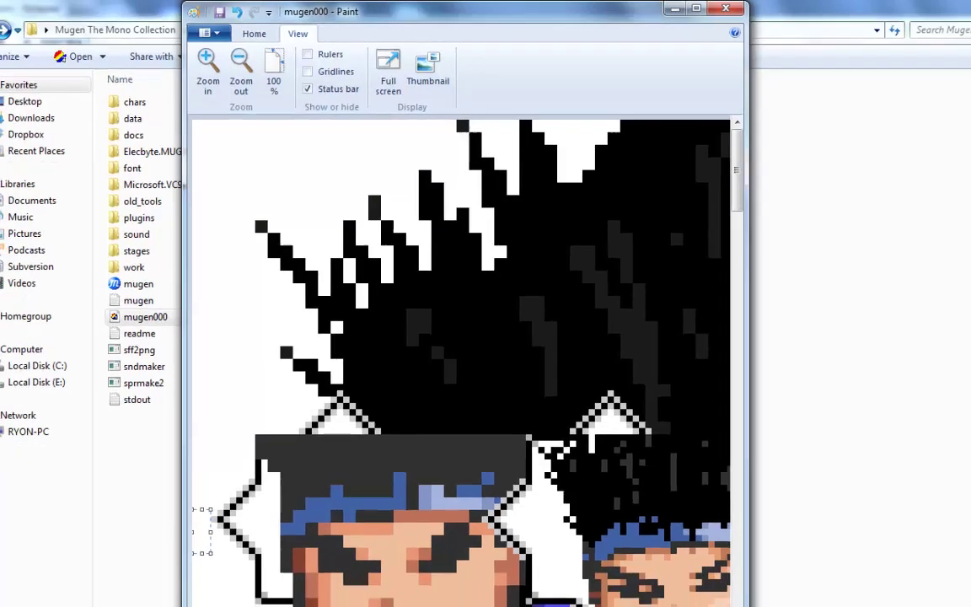
drag(222, 606, 753, 606)
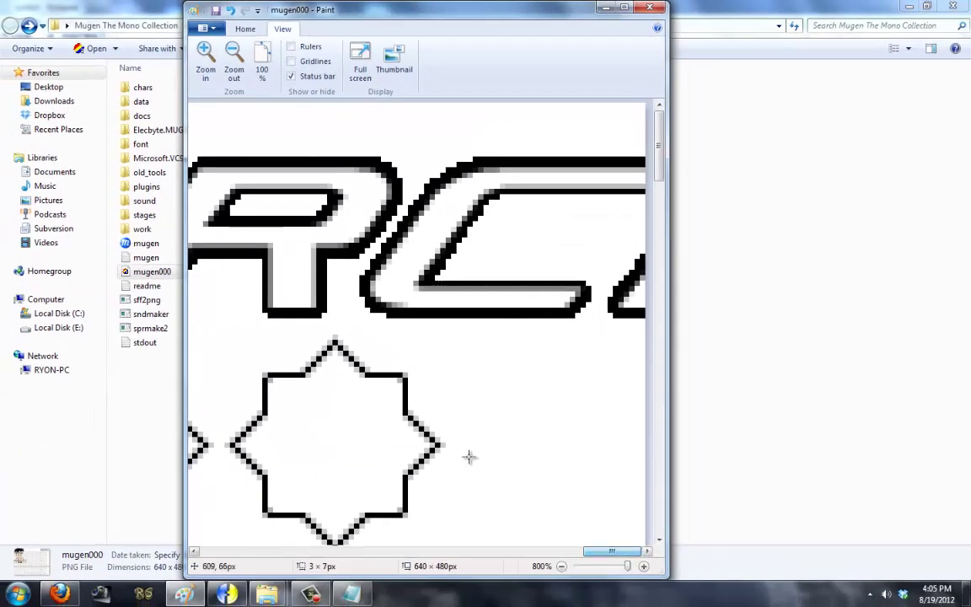
drag(457, 456, 642, 464)
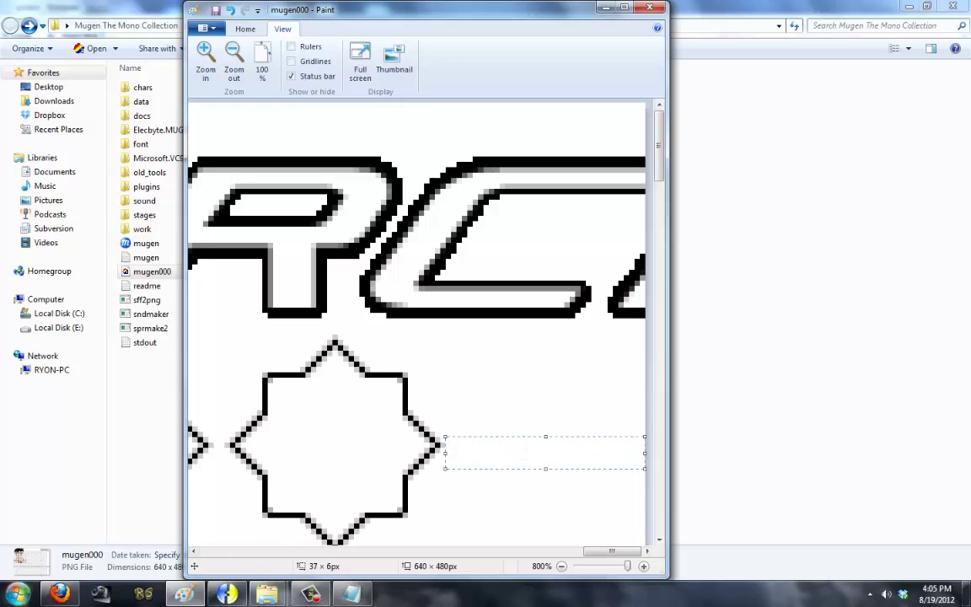
key(super)
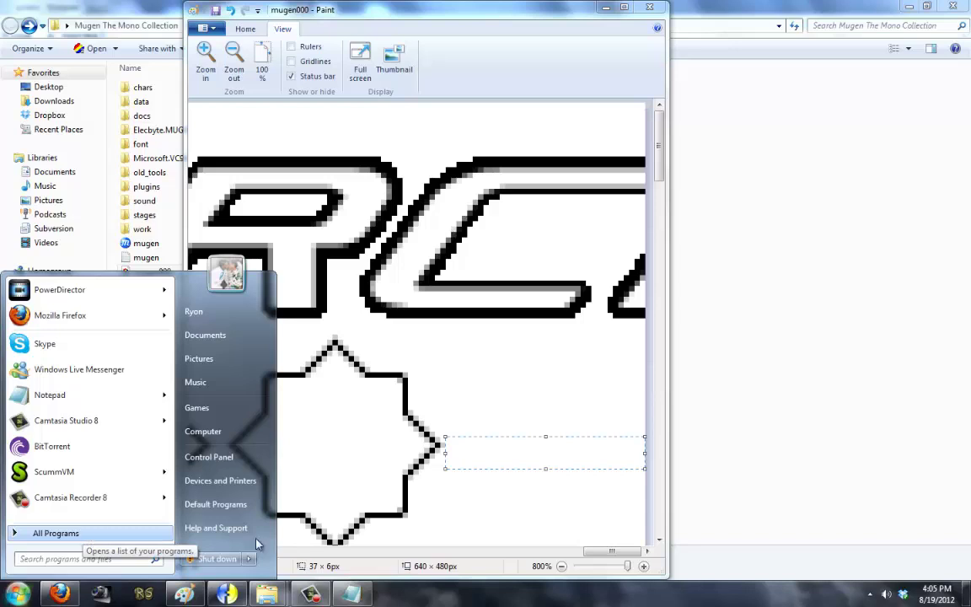
Step: Change the select grid position from 10,50 to 30,50 and save
key(Escape)
key(alt+Tab)
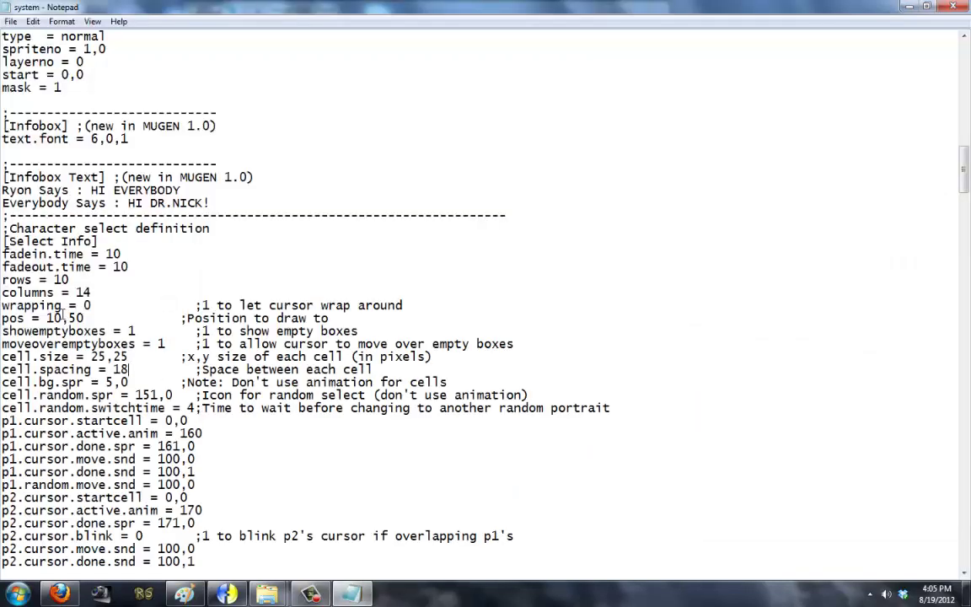
key(BackSpace)
key(BackSpace)
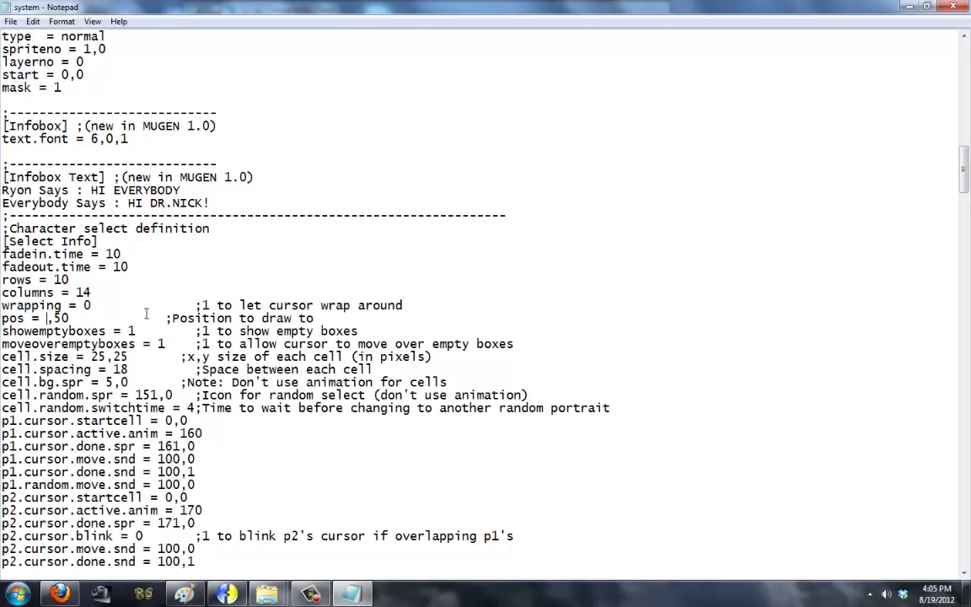
text(30)
click(10, 21)
click(31, 65)
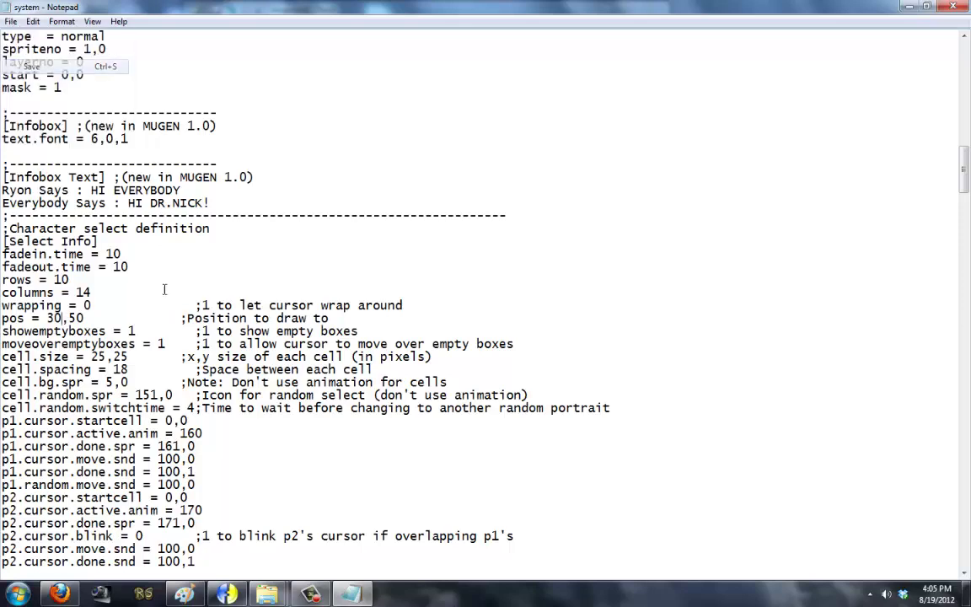
Step: Launch MUGEN and open character select to capture the mugen001 screenshot
mouse_move(266, 594)
click(346, 466)
double_click(288, 247)
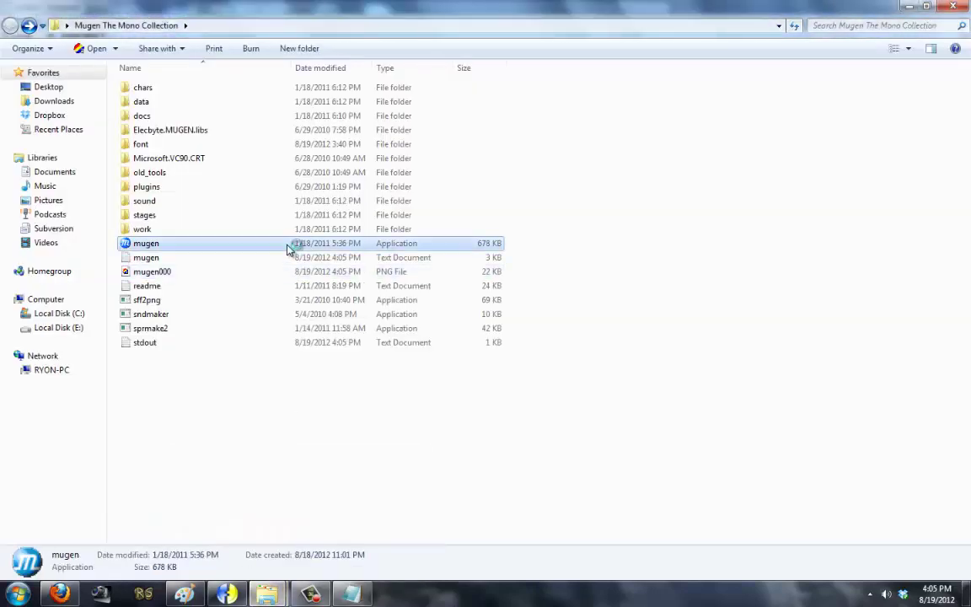
key(Return)
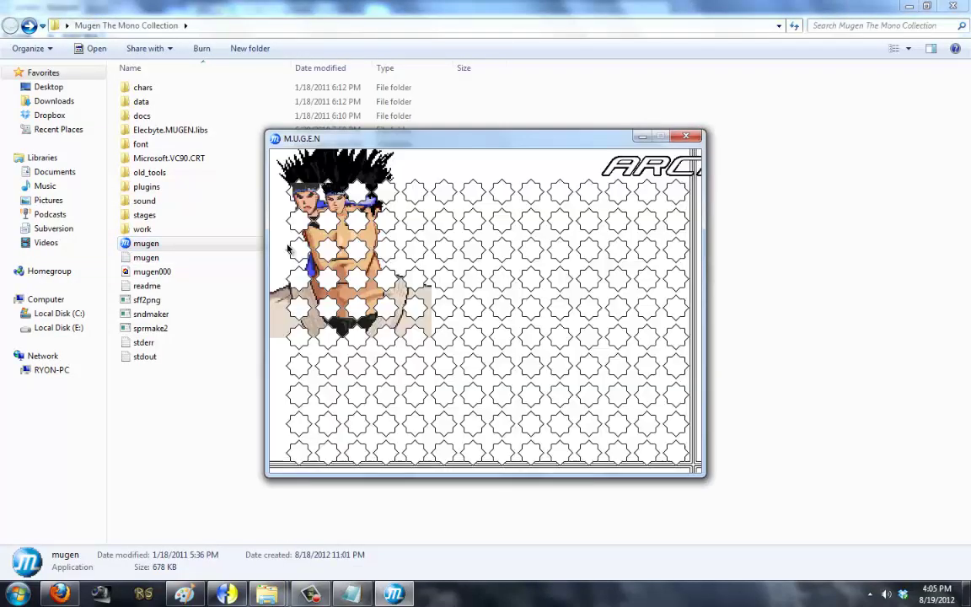
key(Escape)
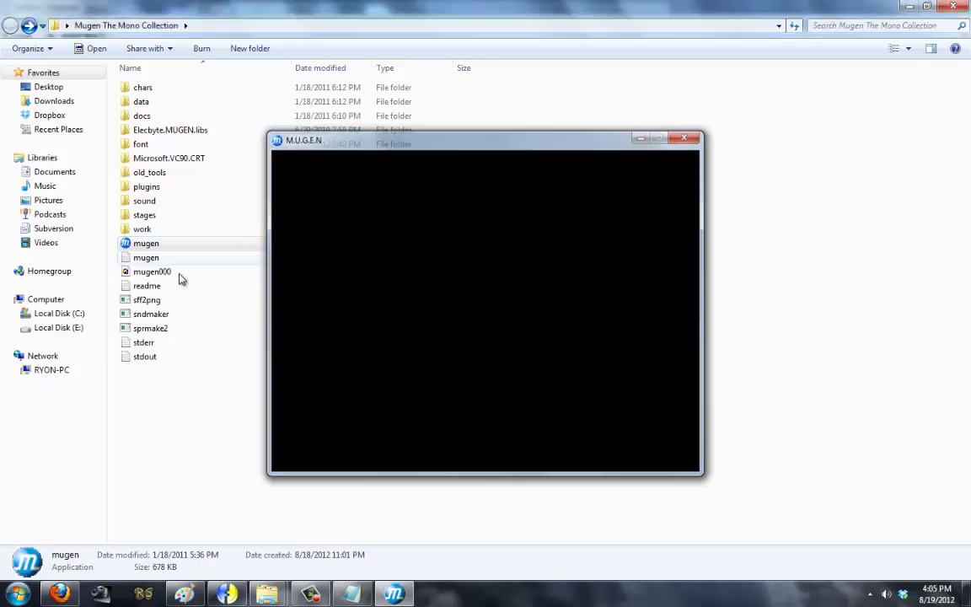
right_click(182, 286)
Step: Open mugen001 in Paint, zoom in, and choose rectangular selection
click(223, 181)
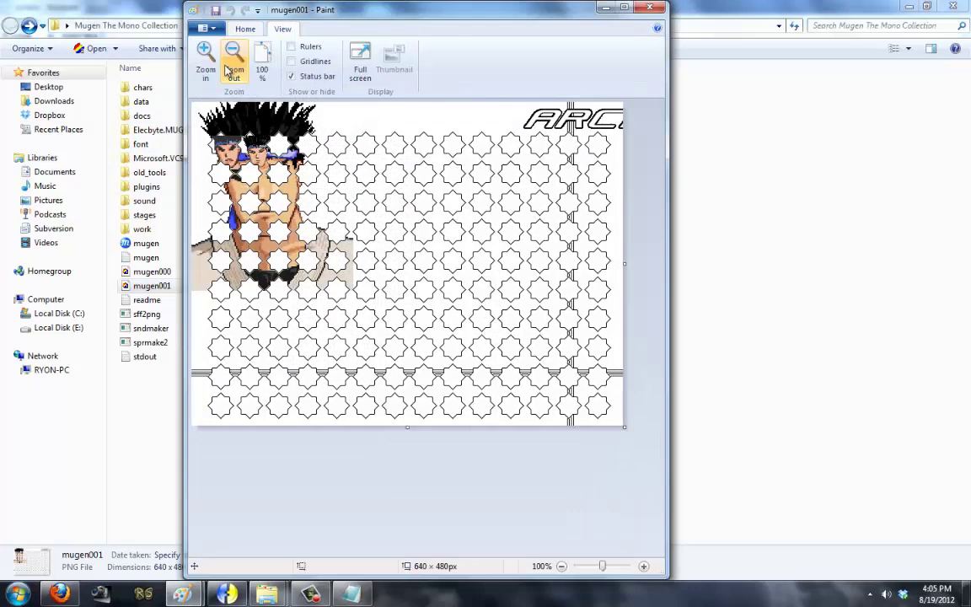
click(226, 67)
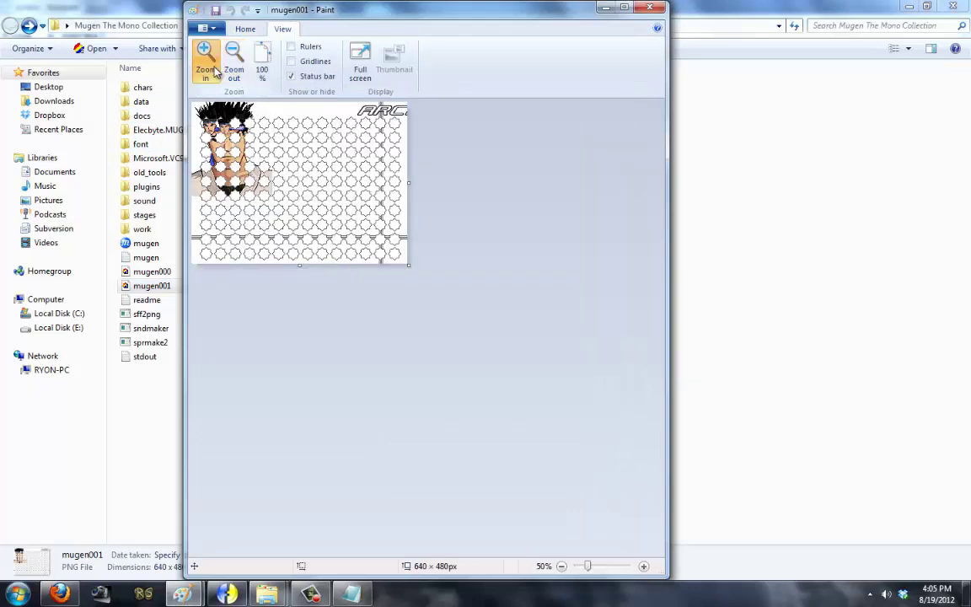
click(205, 59)
click(205, 59)
click(205, 59)
click(205, 59)
click(205, 59)
click(205, 59)
drag(658, 178, 658, 204)
click(244, 29)
click(244, 59)
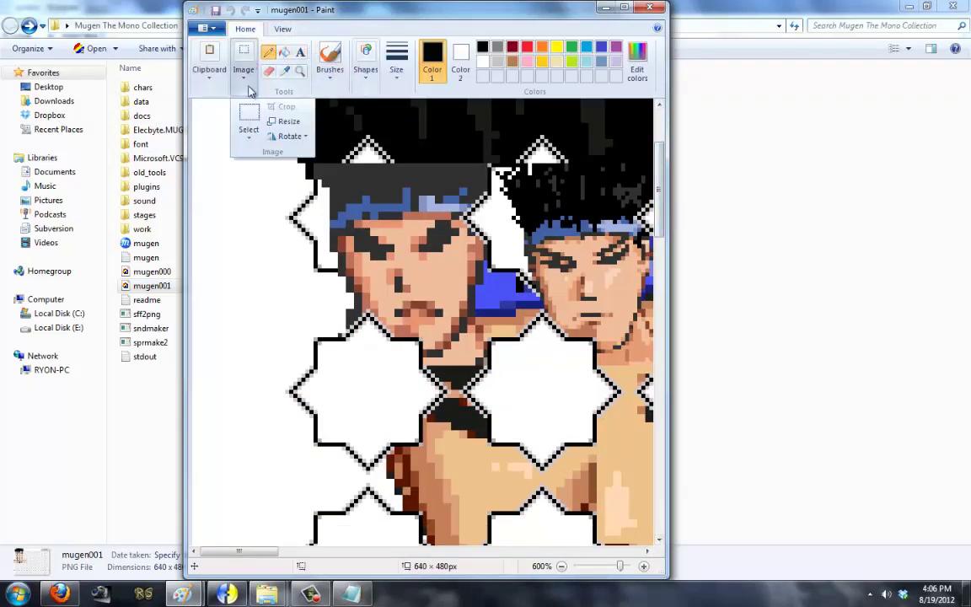
click(244, 118)
click(192, 230)
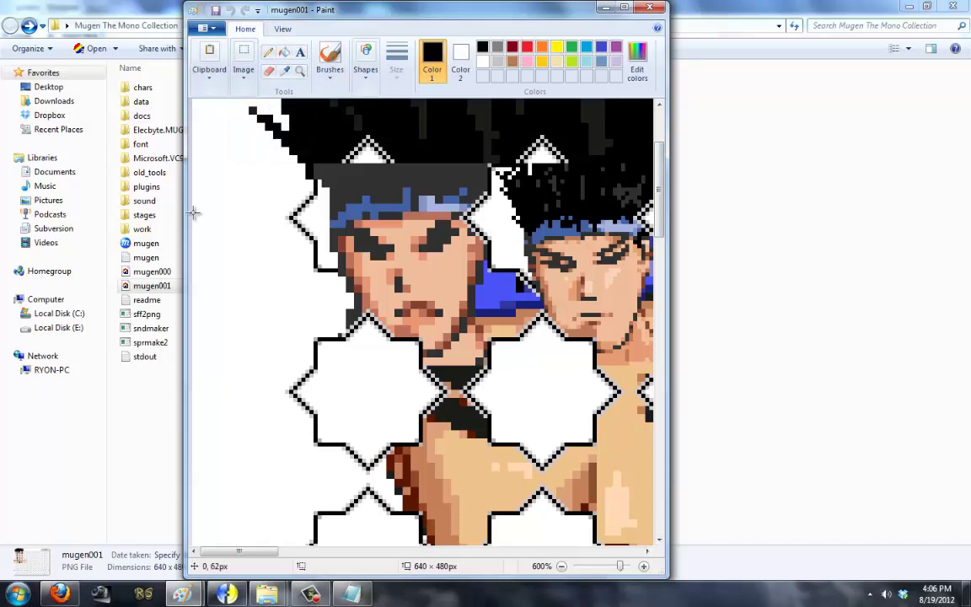
Step: Measure the roughly 23 px left and 17 px right grid margins, then close Paint
drag(194, 215, 249, 253)
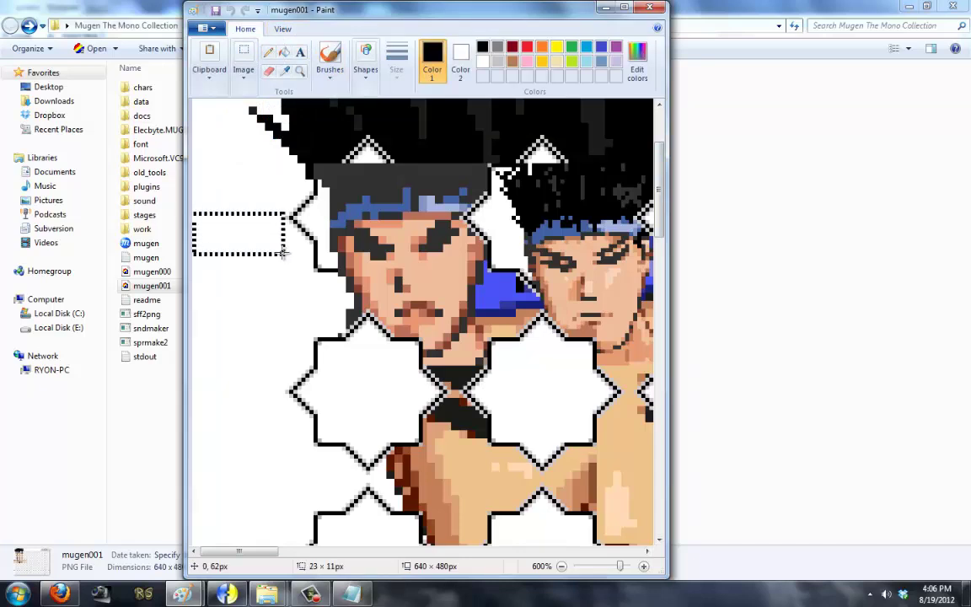
drag(283, 252, 284, 255)
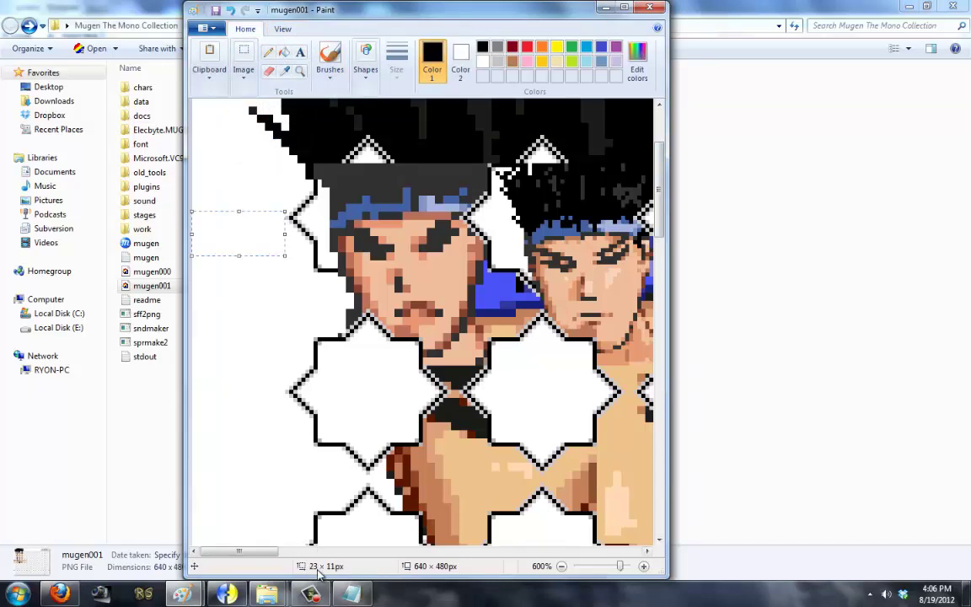
drag(250, 553, 602, 552)
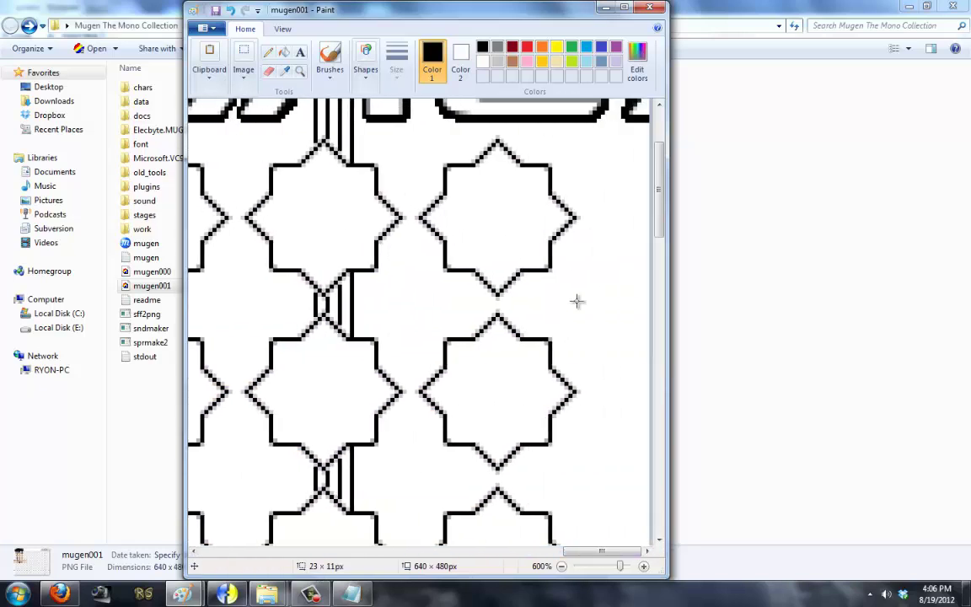
mouse_move(580, 213)
mouse_down()
mouse_move(596, 230)
mouse_move(647, 239)
mouse_up()
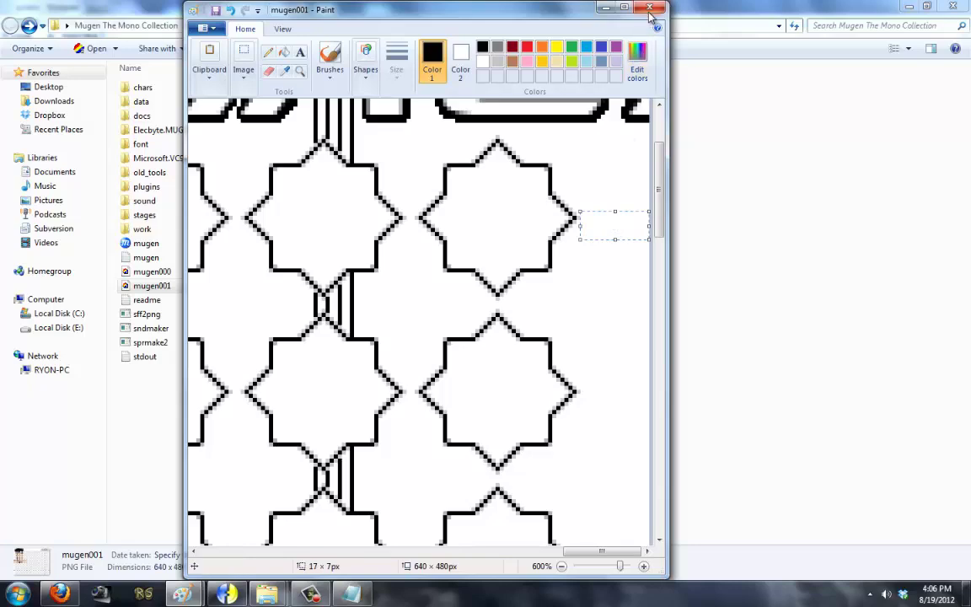
click(652, 10)
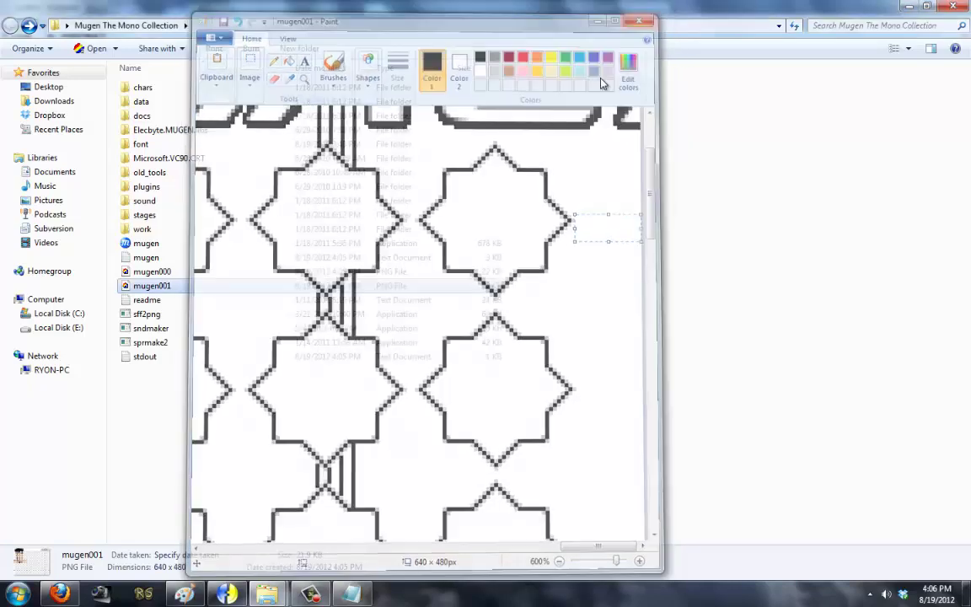
click(369, 597)
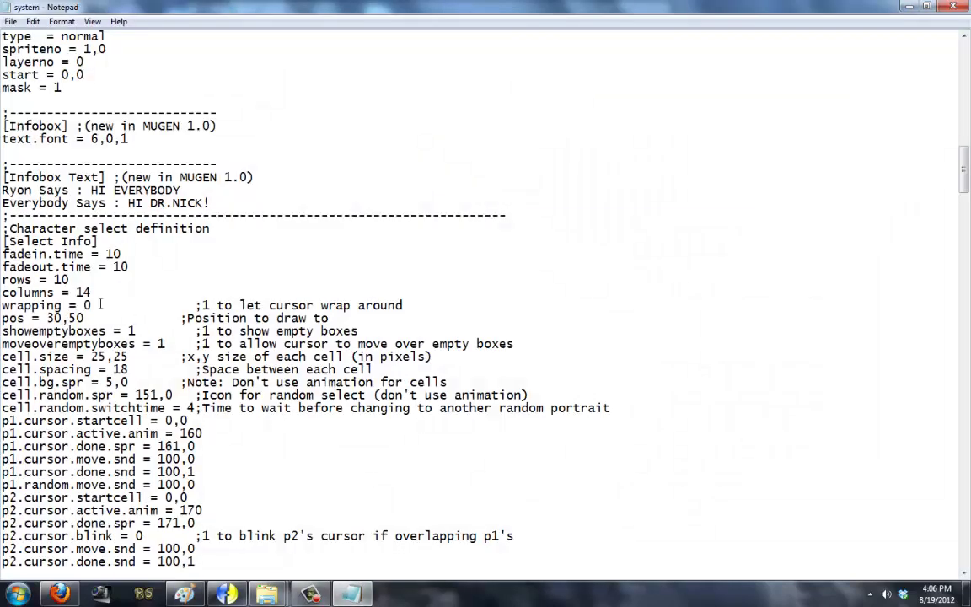
Step: Change the select grid position to 27,50 and save system.def
key(BackSpace)
key(BackSpace)
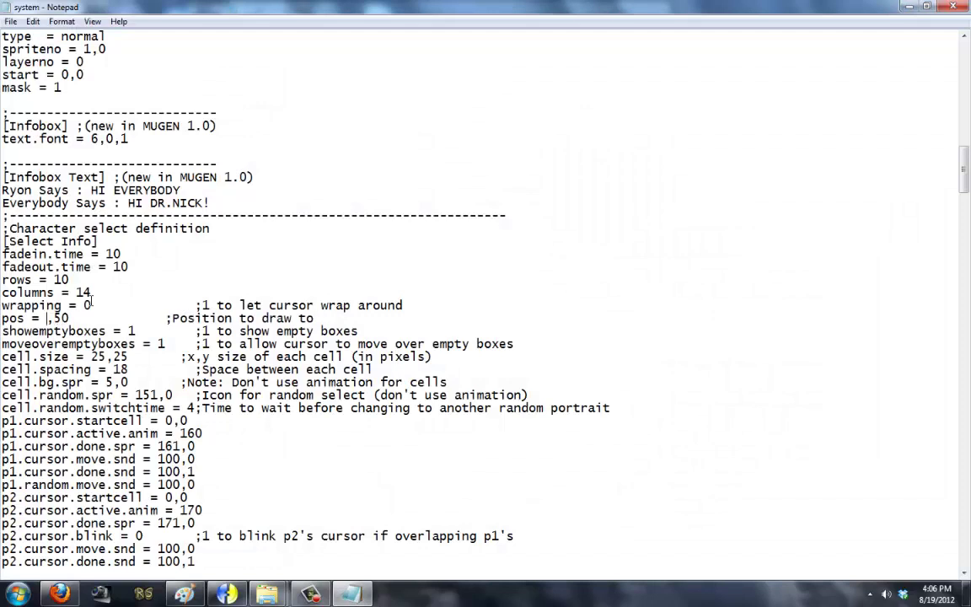
text(29)
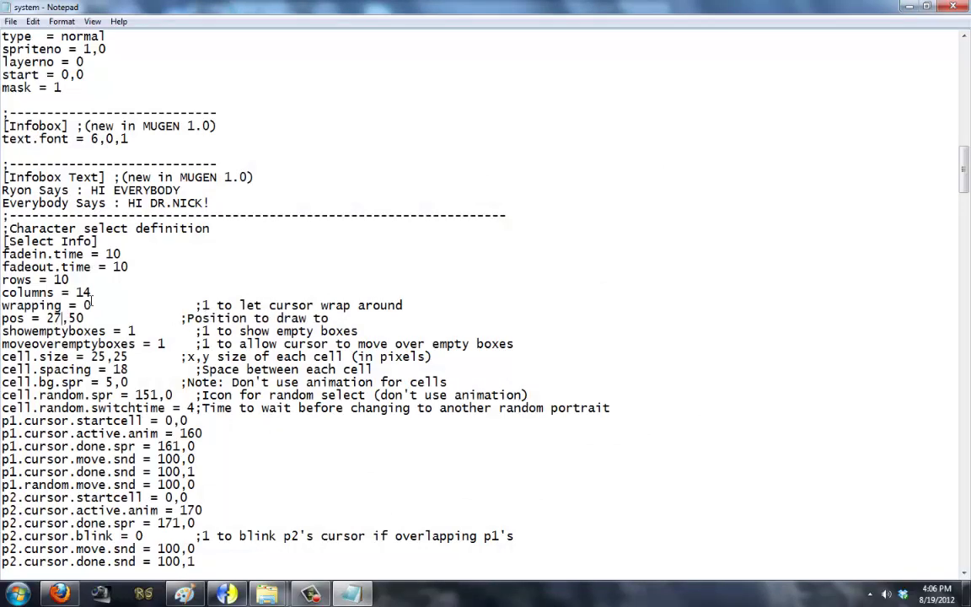
click(11, 21)
click(25, 60)
Step: Run mugen.exe to capture the select screen, then open screenshot mugen002 in Paint
mouse_move(267, 594)
click(284, 537)
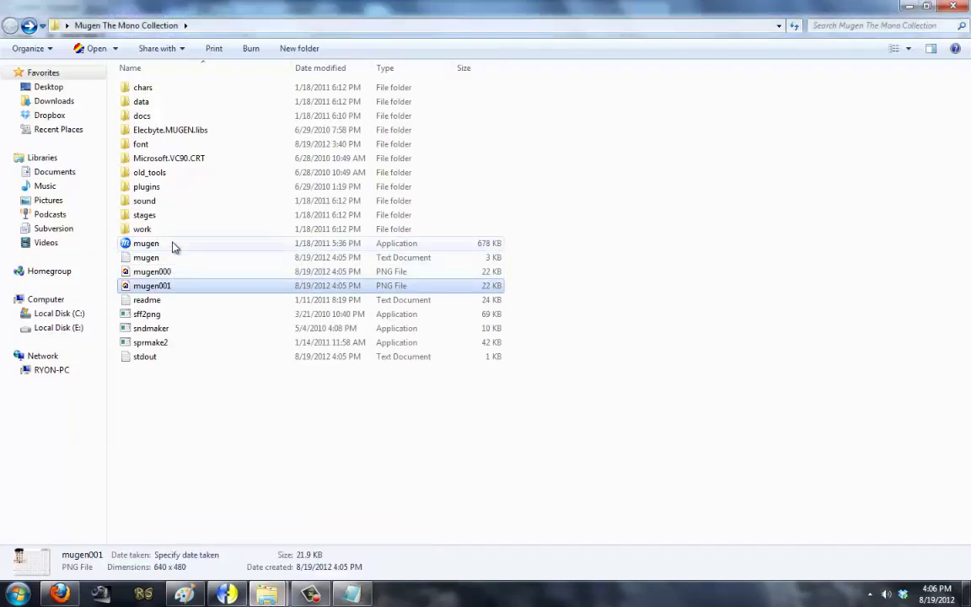
click(228, 246)
double_click(229, 247)
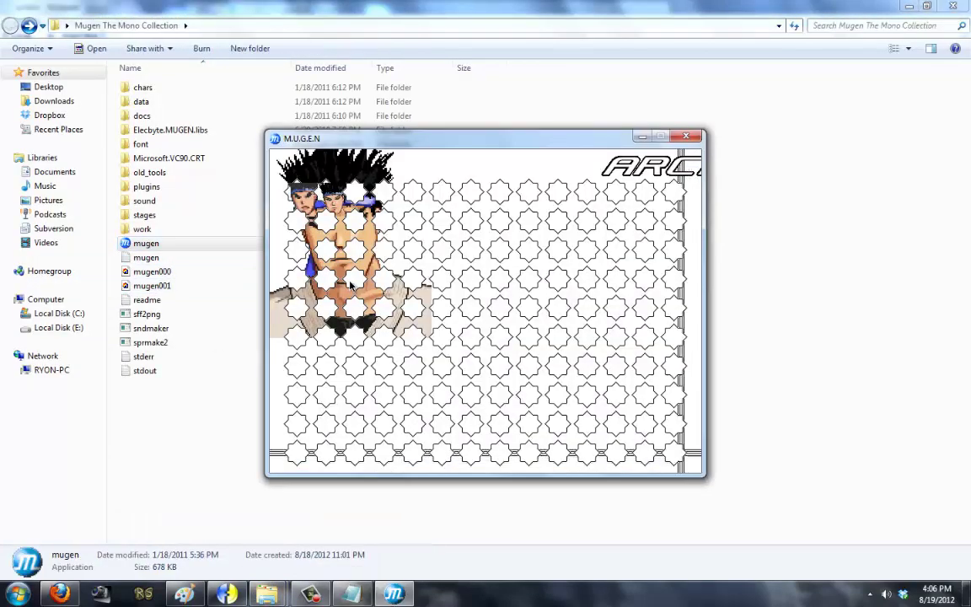
key(Escape)
key(Escape)
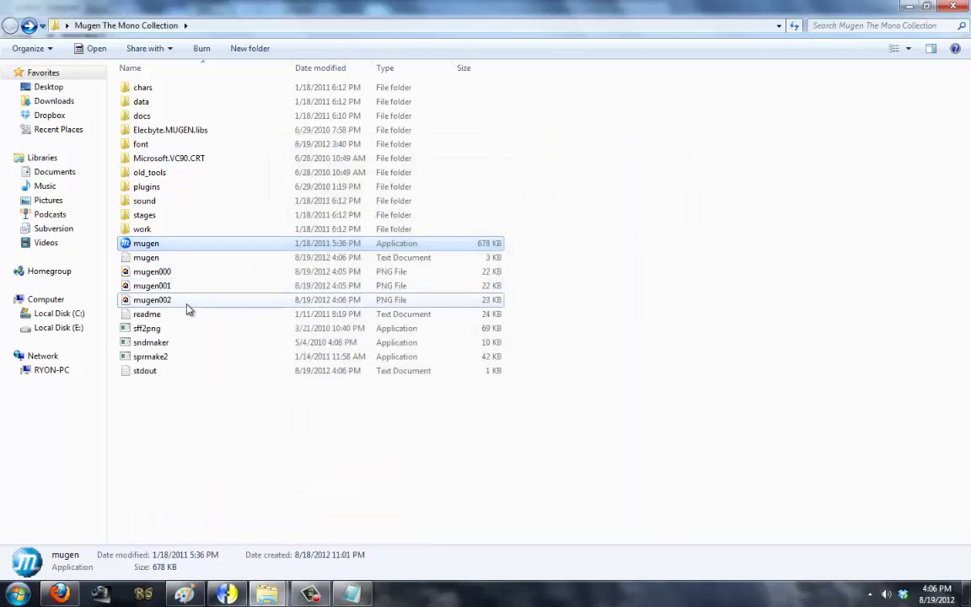
right_click(187, 300)
click(229, 178)
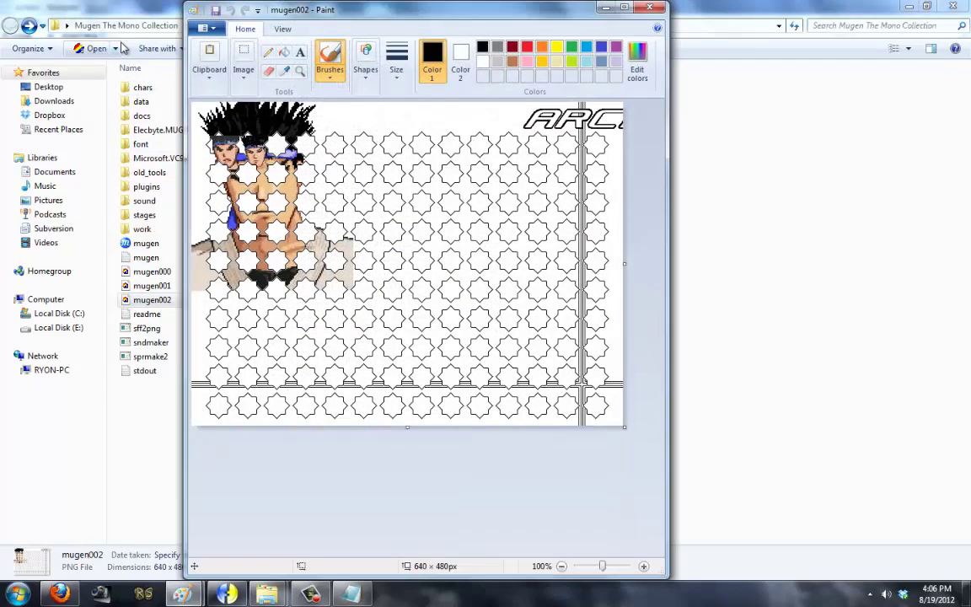
Step: Zoom in three levels on the mugen002 screenshot
click(282, 30)
click(205, 53)
click(205, 53)
click(205, 53)
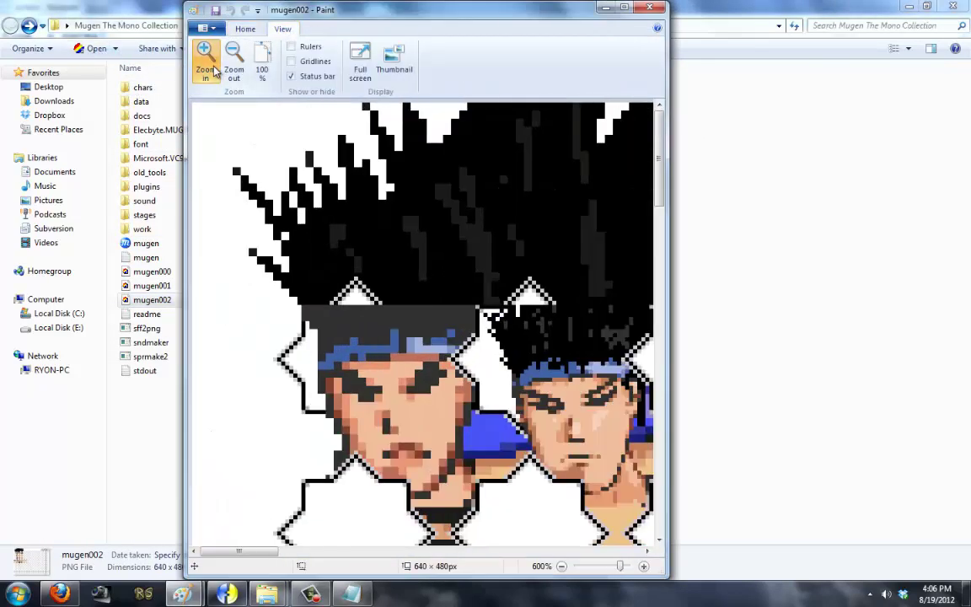
click(204, 53)
click(204, 53)
click(205, 53)
click(205, 53)
click(247, 29)
Step: Measure the star grid's side margins with rectangular selections, finding roughly 20 px each
click(243, 59)
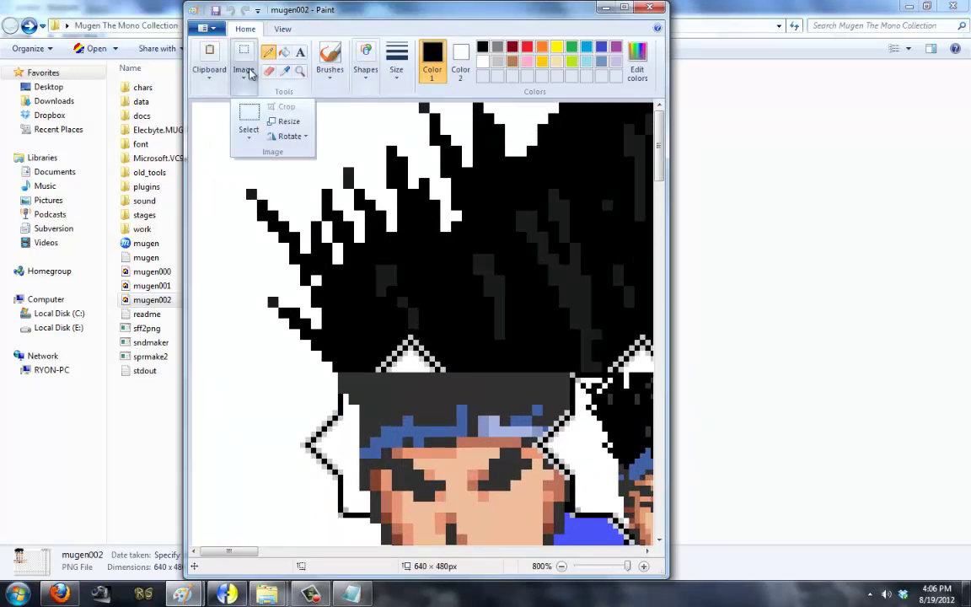
click(249, 127)
drag(299, 449, 269, 402)
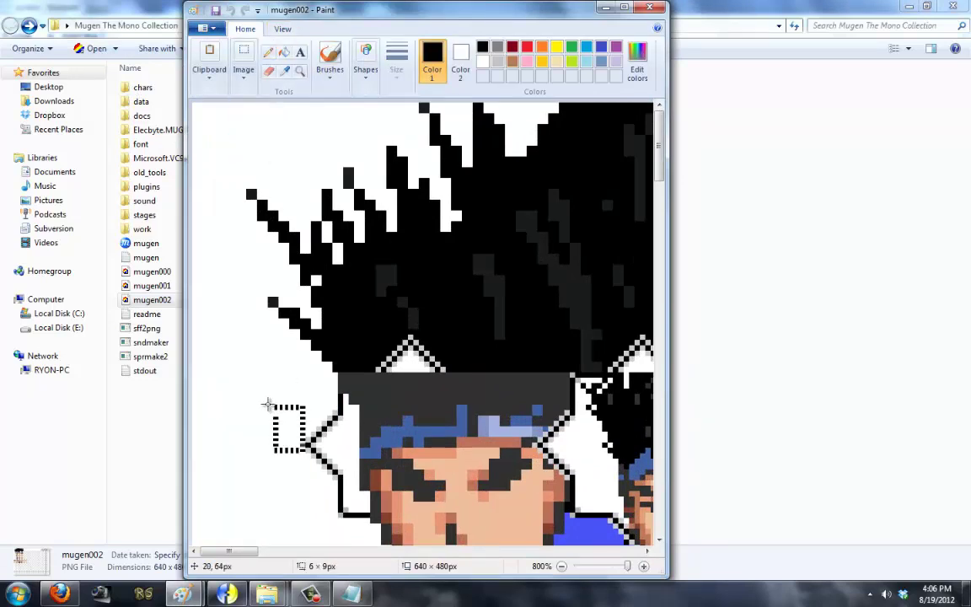
click(299, 468)
drag(299, 465, 194, 405)
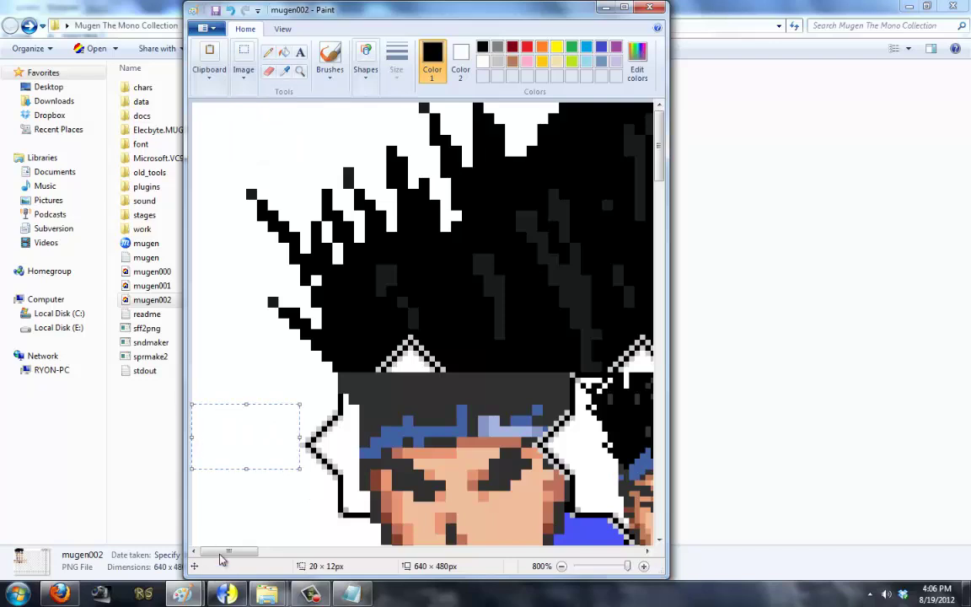
drag(228, 551, 615, 554)
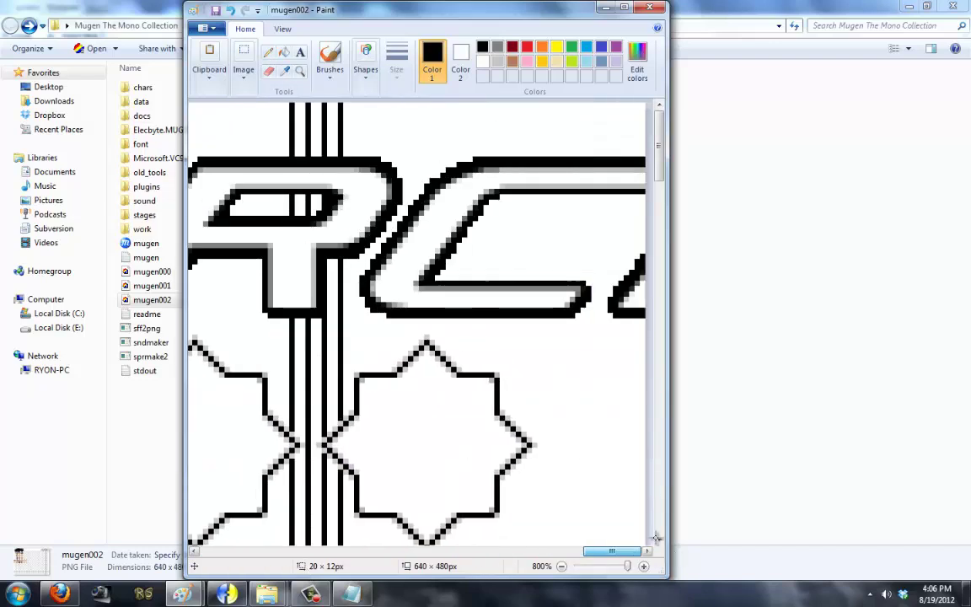
drag(539, 432, 647, 474)
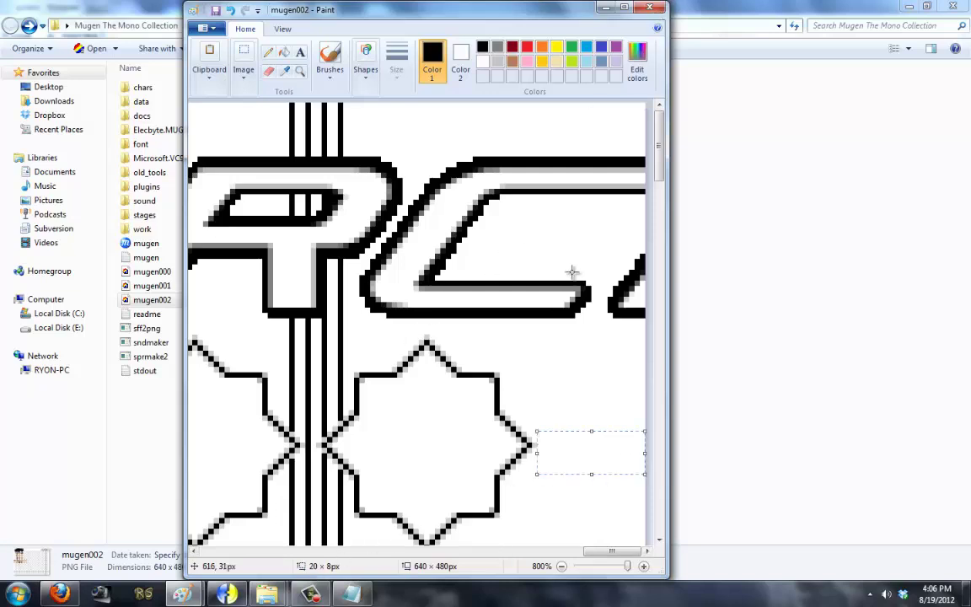
Step: Minimize Paint and bring the Mugen The Mono Collection folder forward
click(604, 8)
click(351, 594)
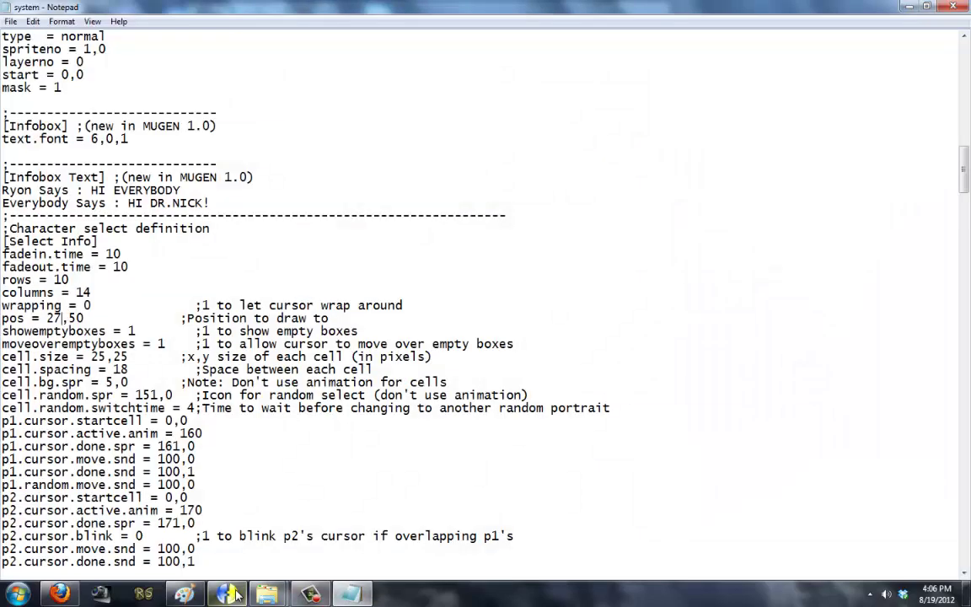
click(301, 550)
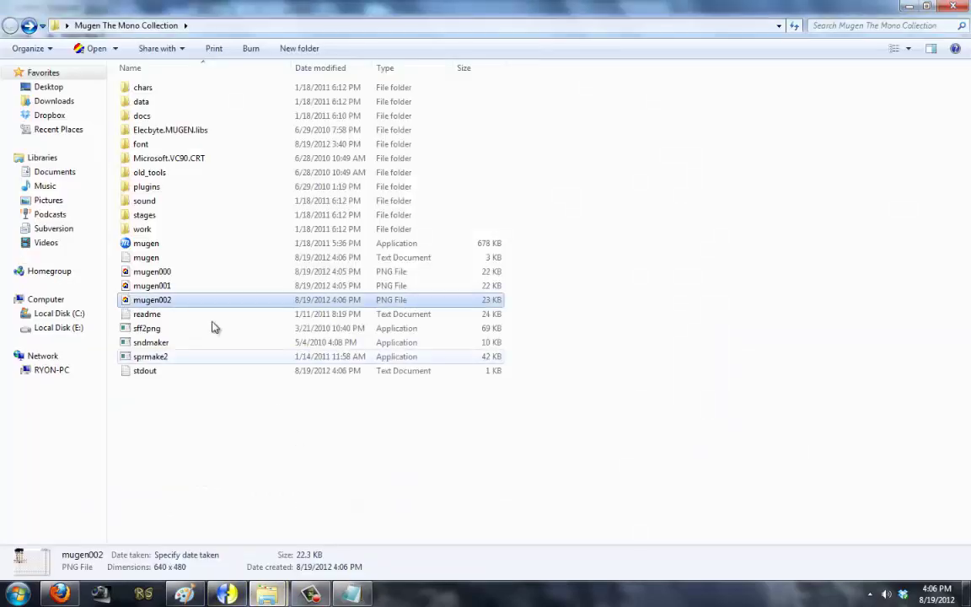
right_click(204, 274)
click(269, 222)
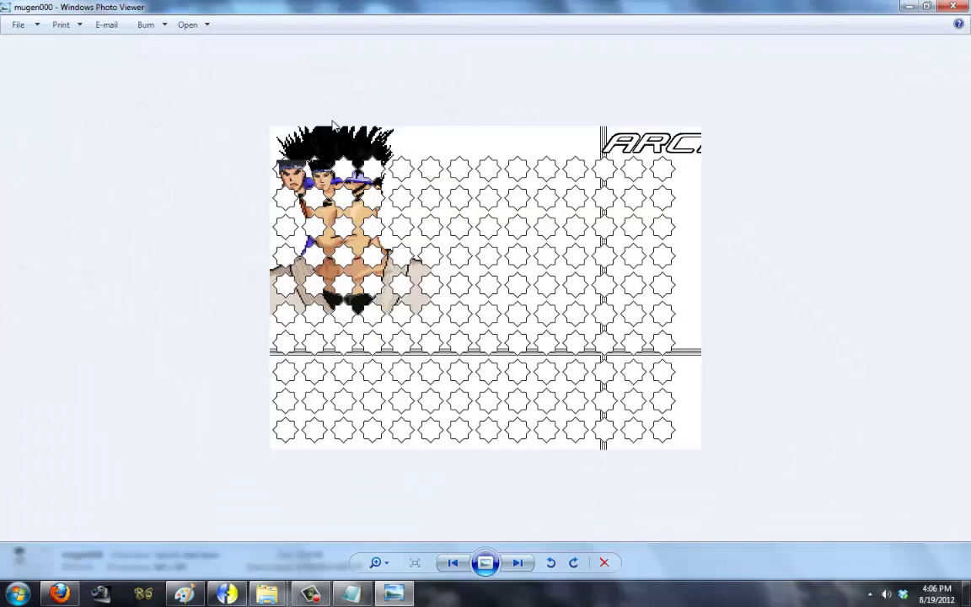
key(Right)
key(Right)
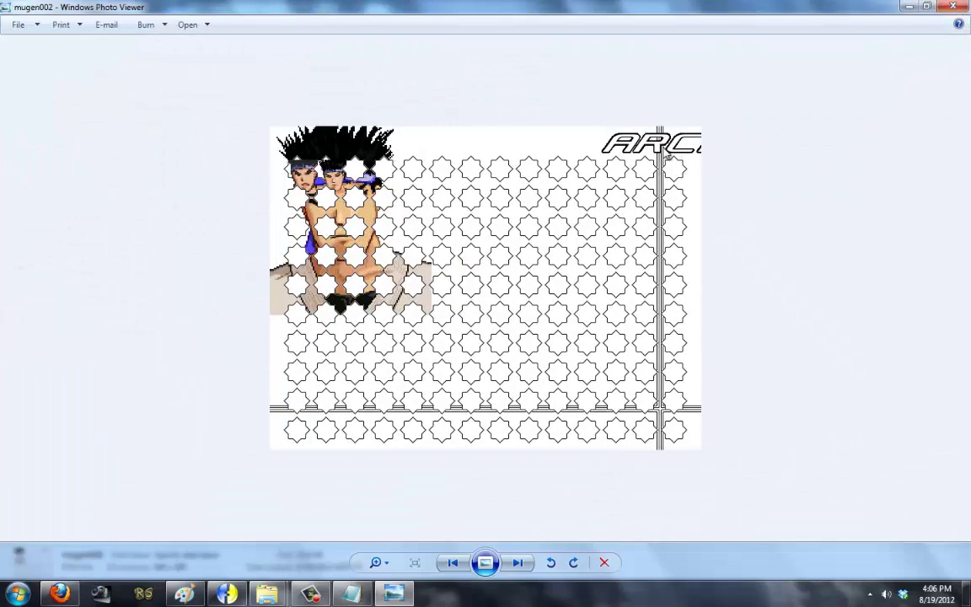
key(Left)
key(Left)
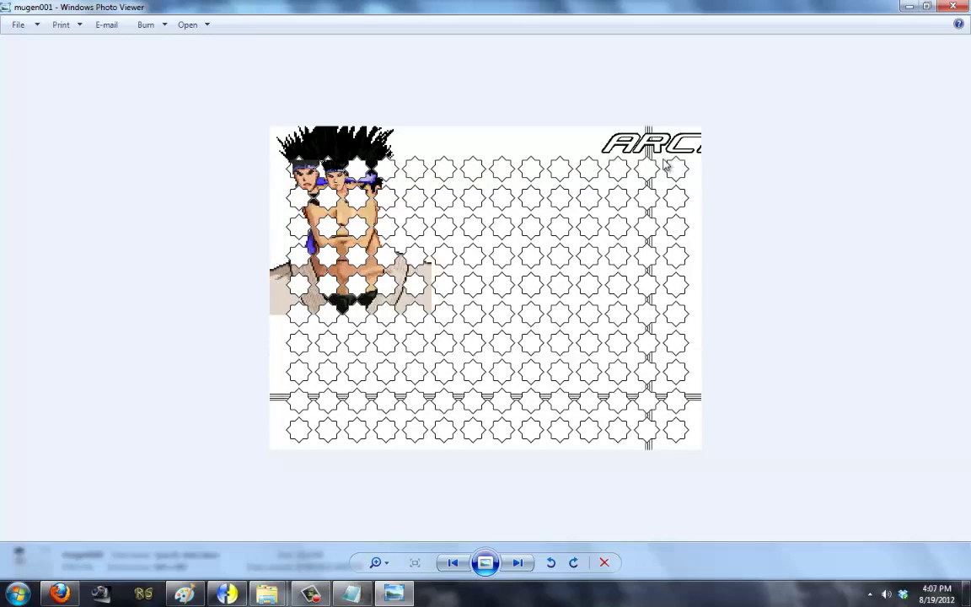
key(alt+F4)
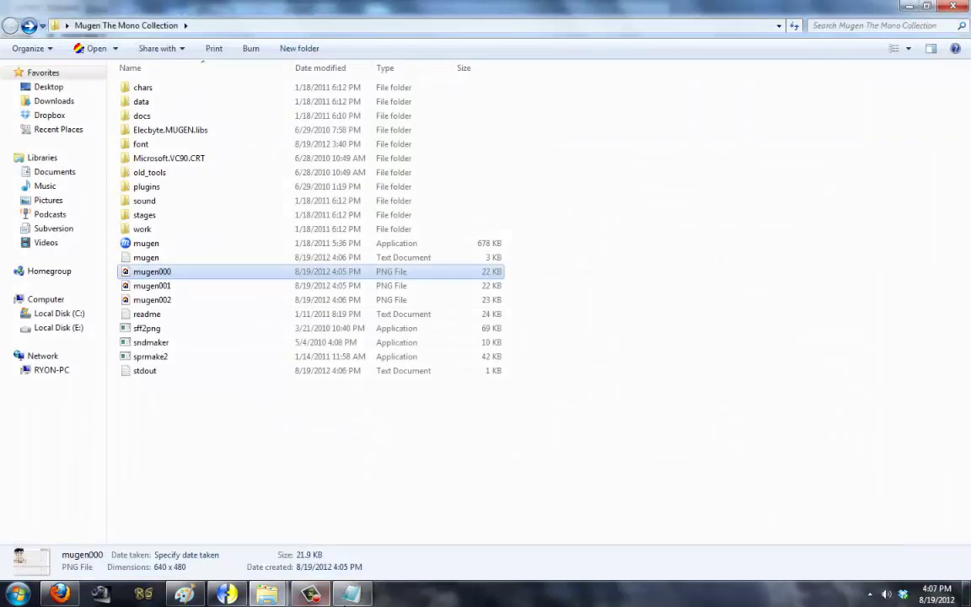
Step: Delete the commented ;spr line from the select background section in system.def
key(alt+Tab)
scroll(254, 379, down, 4)
scroll(254, 400, down, 20)
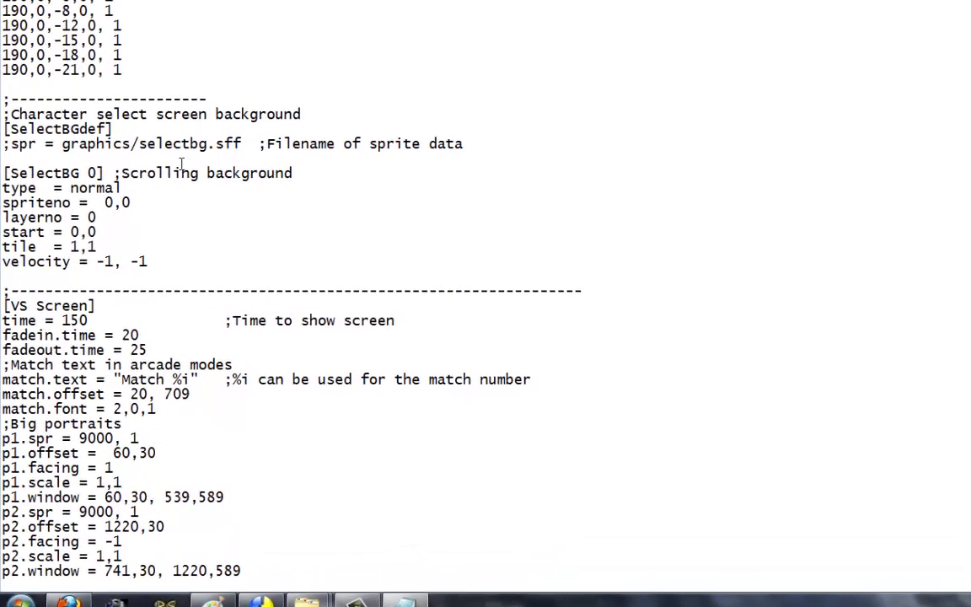
drag(67, 114, 165, 113)
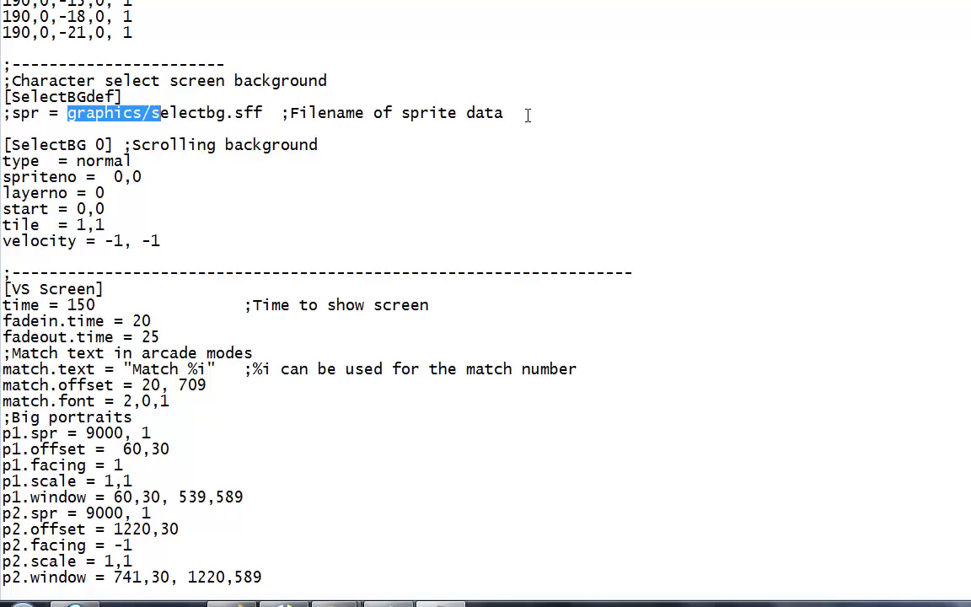
drag(527, 115, 1, 112)
click(13, 118)
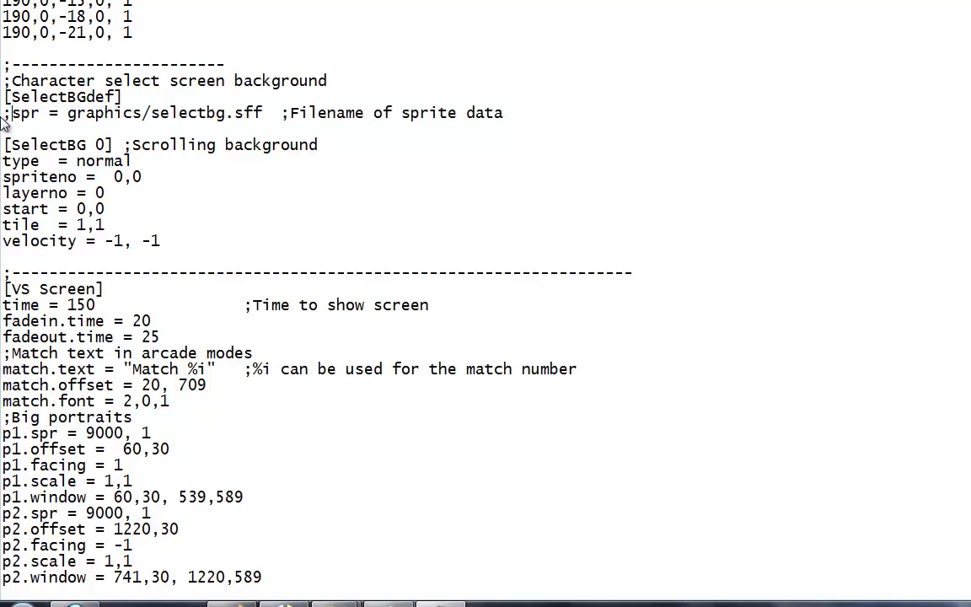
drag(515, 104, 2, 111)
key(BackSpace)
key(BackSpace)
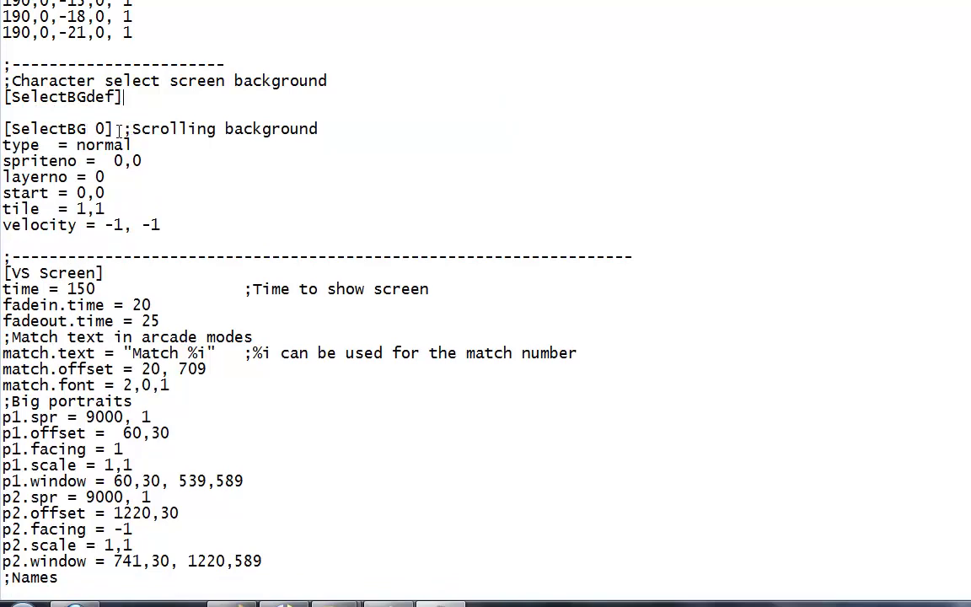
Step: Remove the Scrolling background comment and rename [SelectBG 0] to [SelectBG Background]
drag(119, 131, 386, 131)
key(BackSpace)
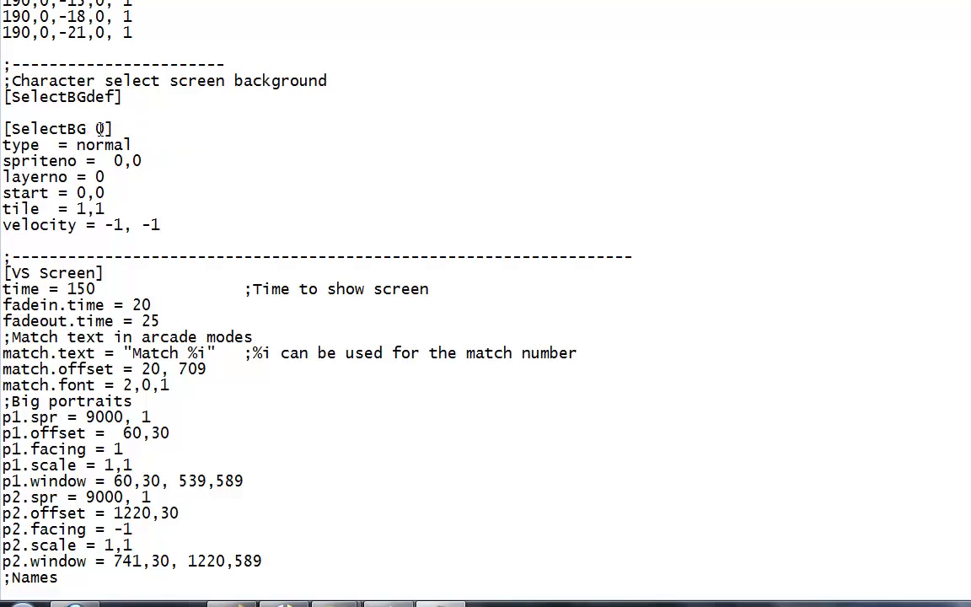
key(Left)
key(BackSpace)
text(Background)
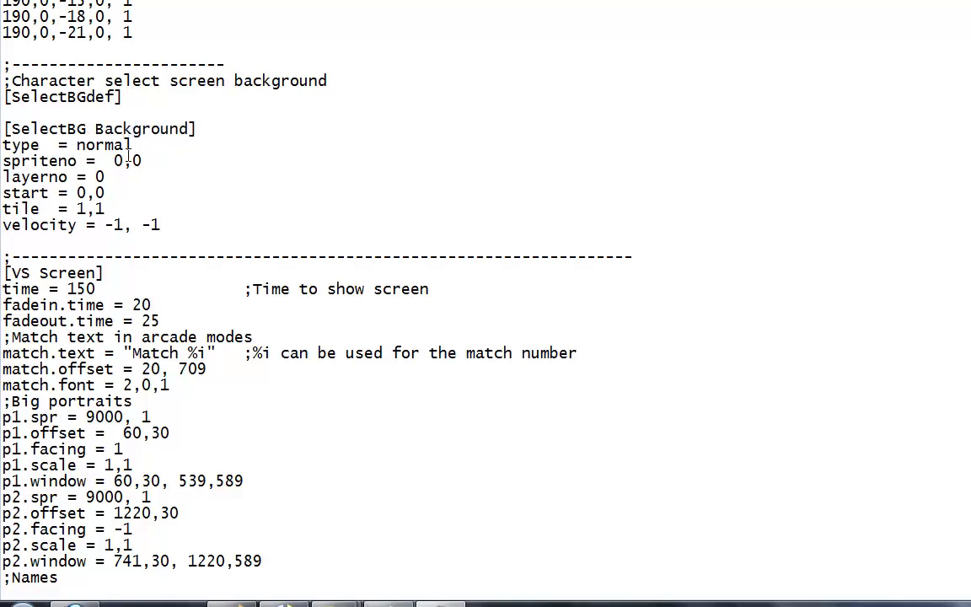
Step: Delete the tile and velocity lines and save system.def
shift+click(2, 148)
click(143, 182)
key(shift+Up)
key(shift+Up)
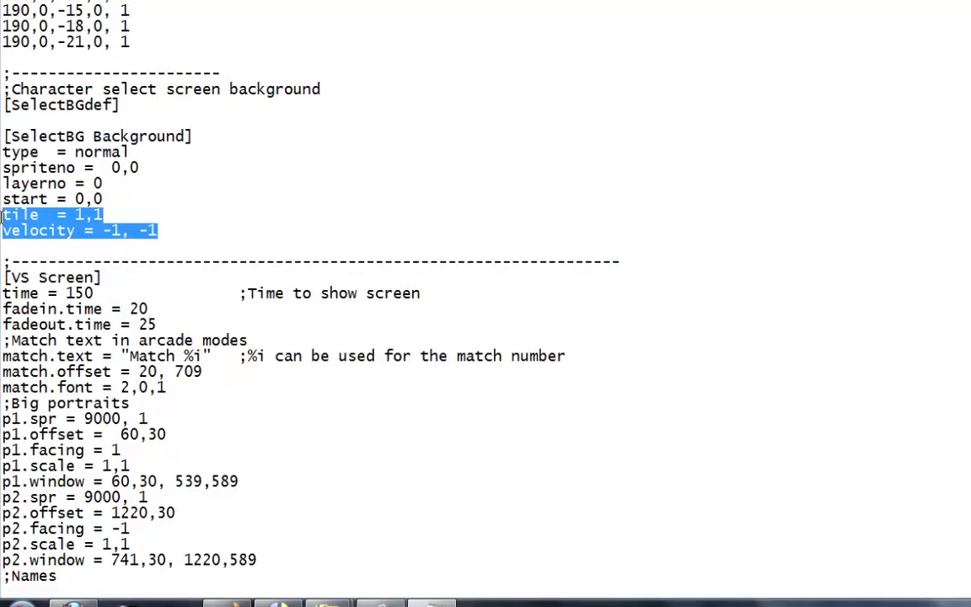
key(BackSpace)
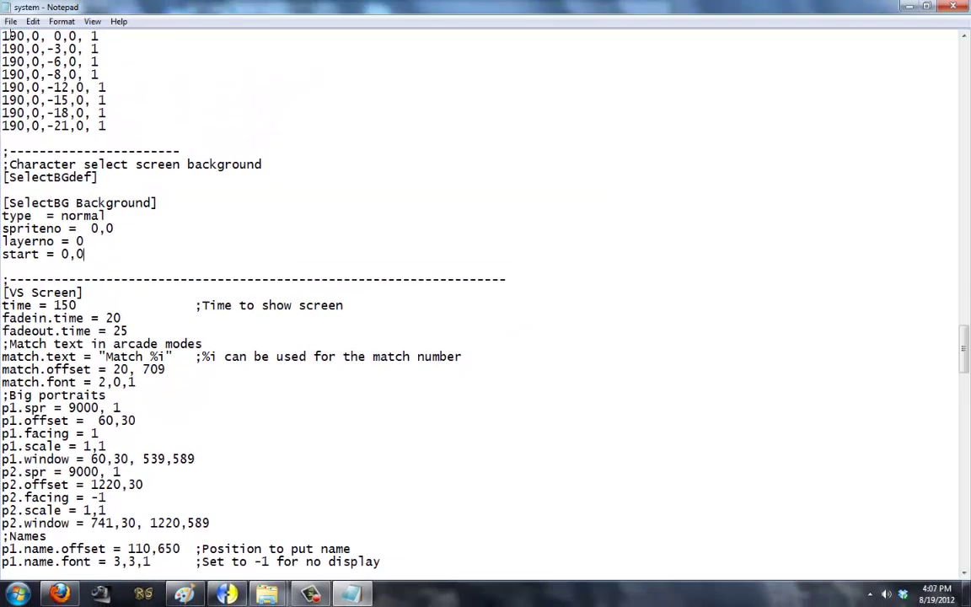
click(11, 21)
click(24, 64)
mouse_move(270, 575)
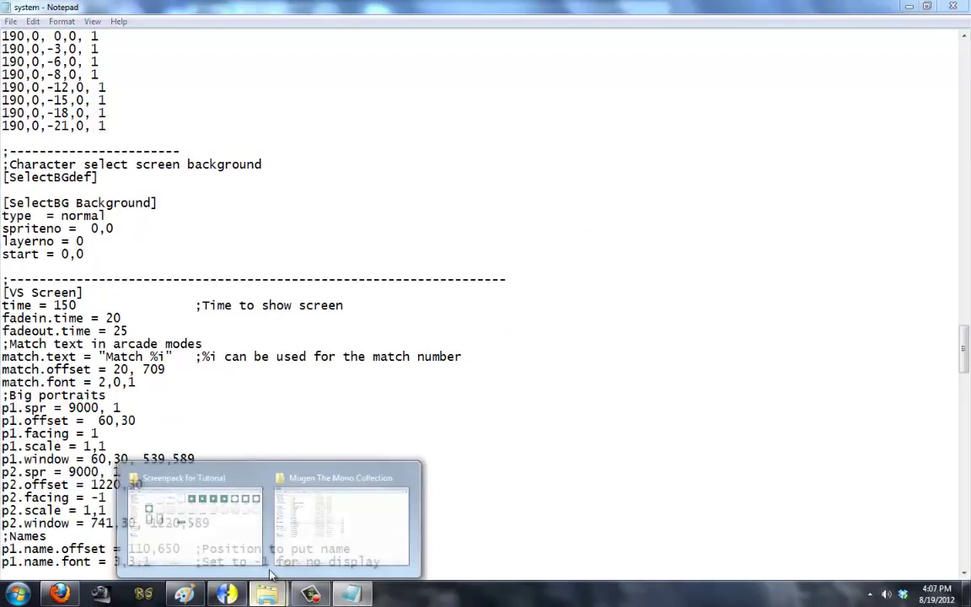
click(342, 518)
click(335, 245)
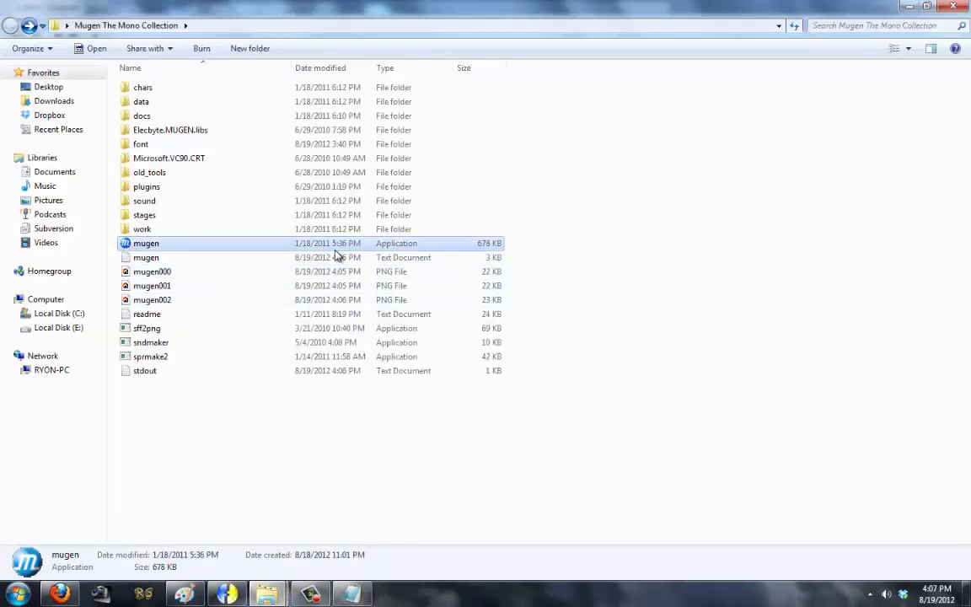
double_click(335, 253)
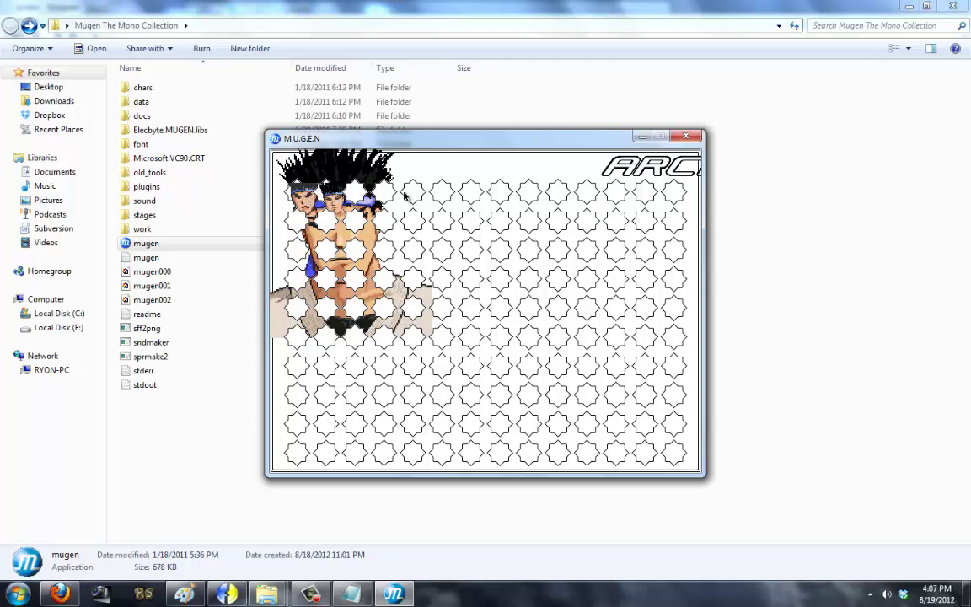
key(Escape)
key(Escape)
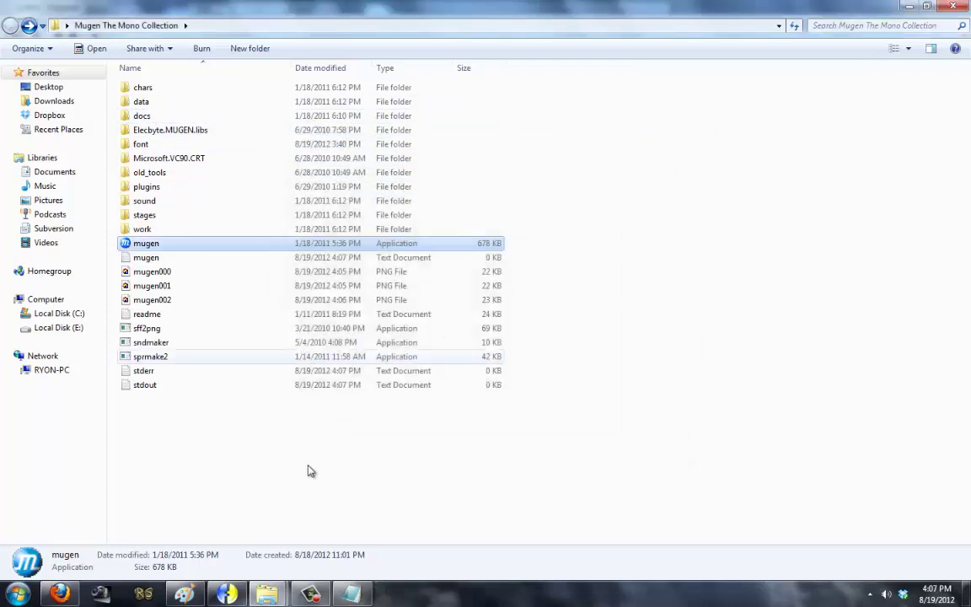
click(349, 594)
scroll(168, 346, up, 20)
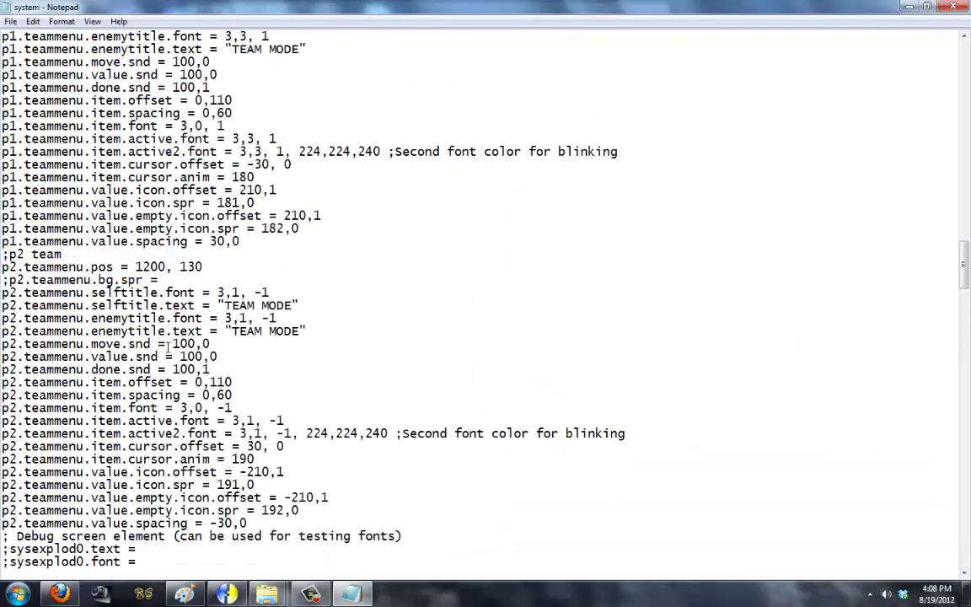
Step: Change portrait.scale from 1,1 to .5,.5 in the portraits block and save system.def
scroll(189, 320, up, 3)
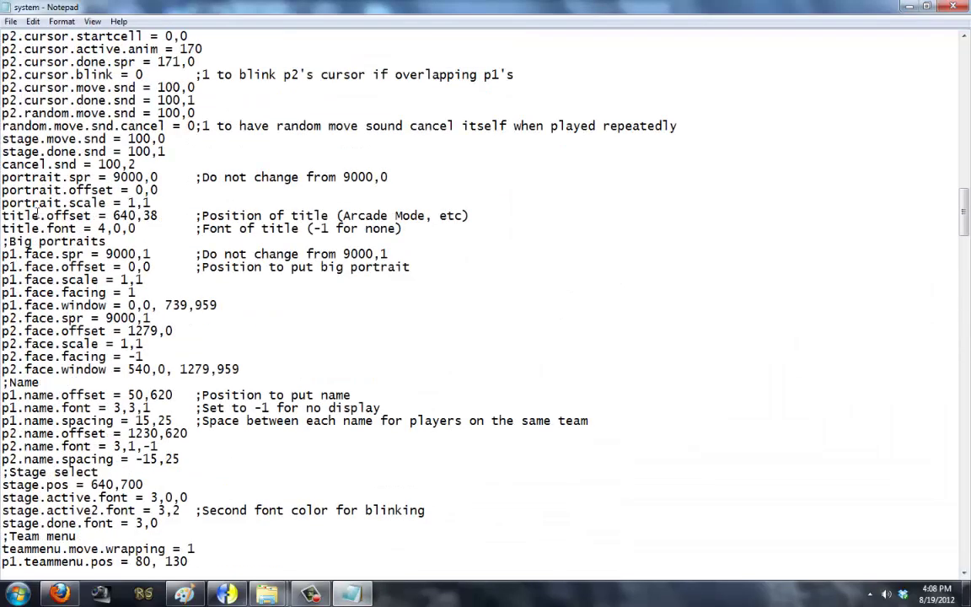
drag(3, 240, 277, 369)
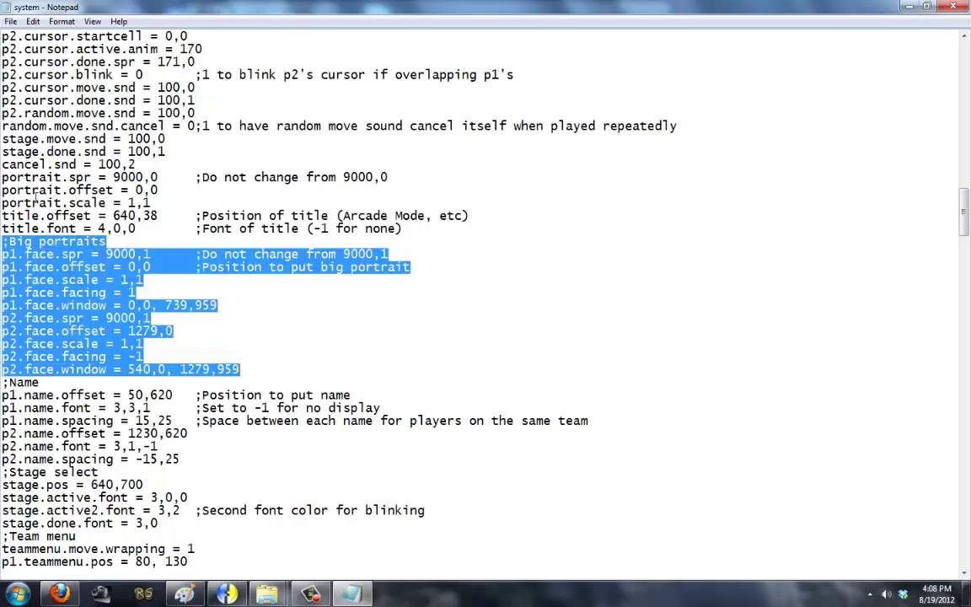
drag(148, 202, 4, 172)
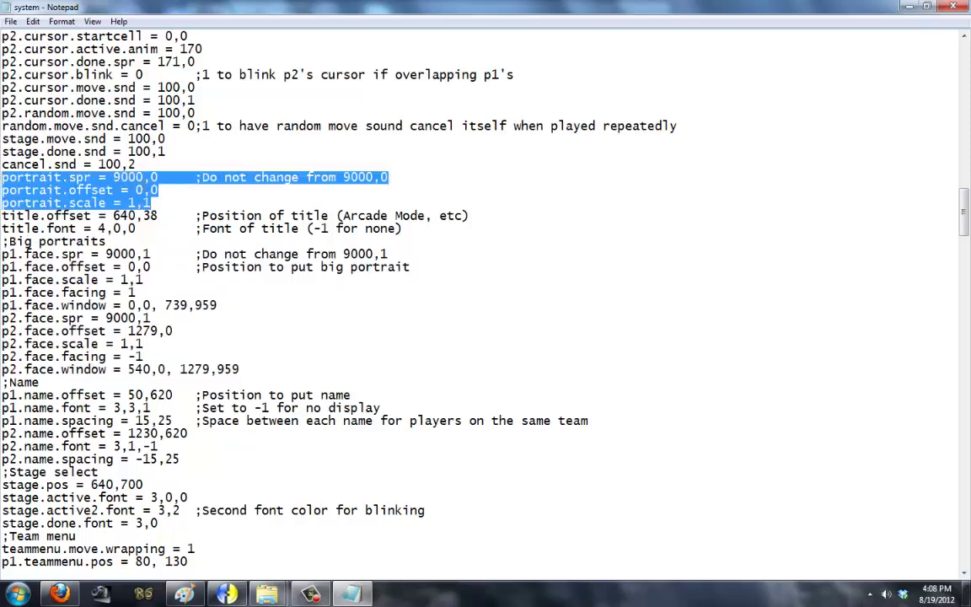
click(135, 202)
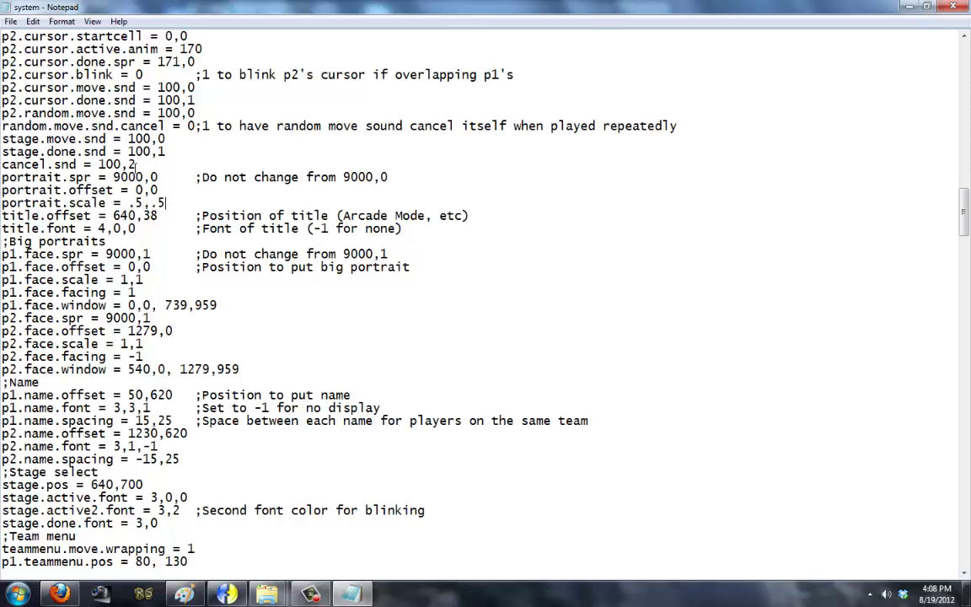
click(11, 21)
click(25, 63)
drag(129, 203, 194, 203)
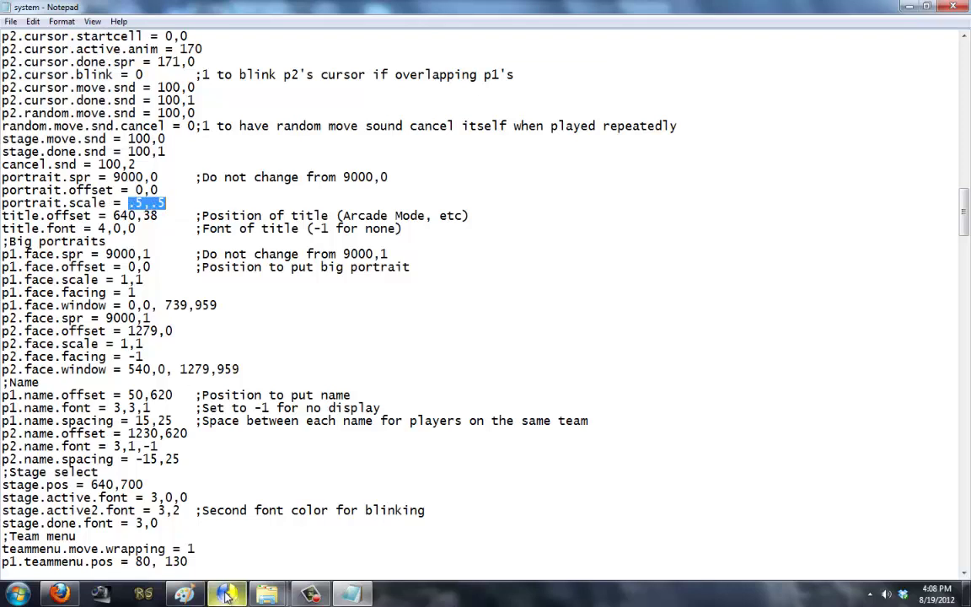
Step: Launch MUGEN, view the arcade select screen with the smaller portraits, then quit
mouse_move(266, 594)
click(316, 480)
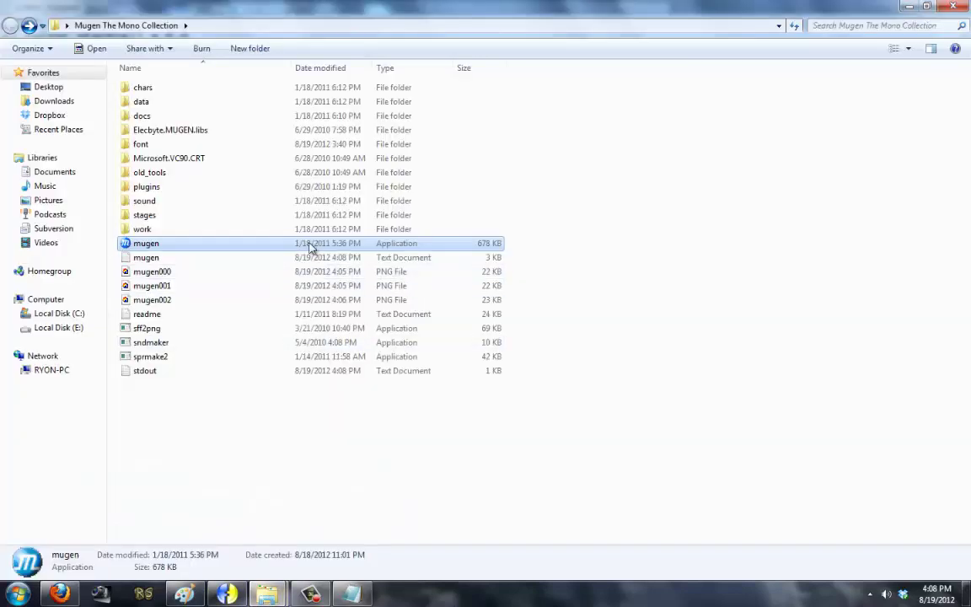
double_click(309, 244)
key(Return)
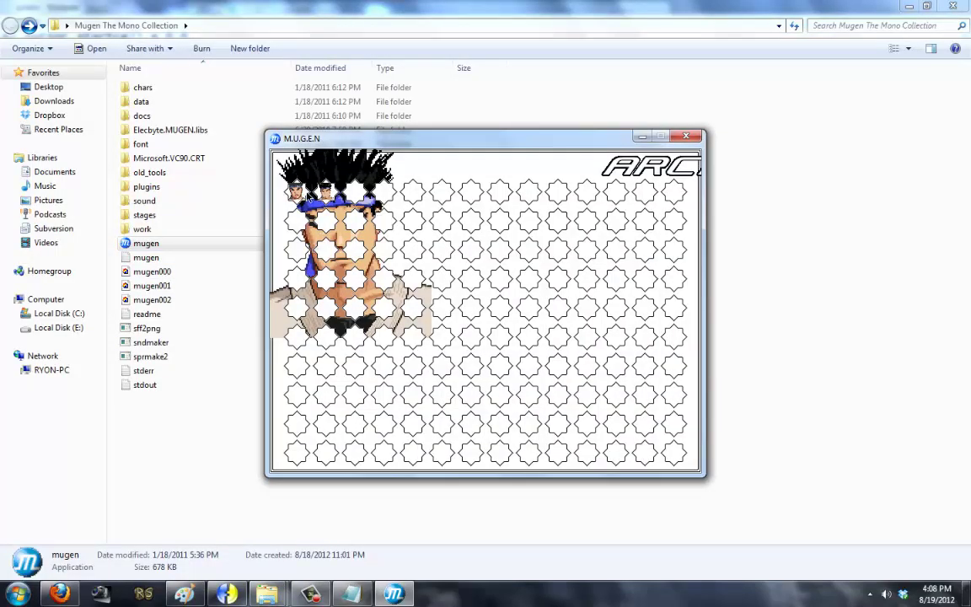
key(Escape)
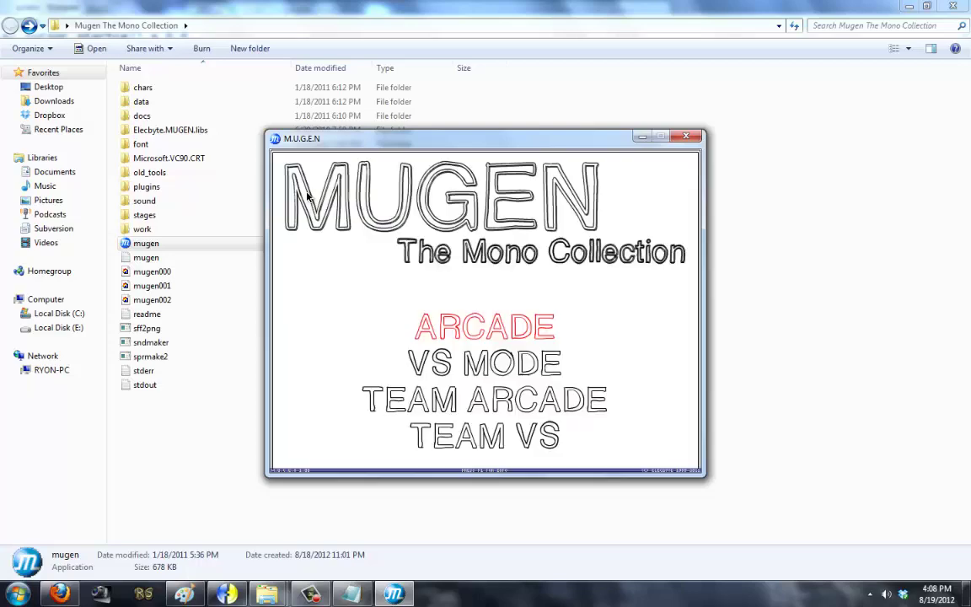
key(Escape)
Step: Inspect the mugen003 screenshot in Photo Viewer, then check the portrait.offset value in system.def
right_click(190, 313)
click(228, 222)
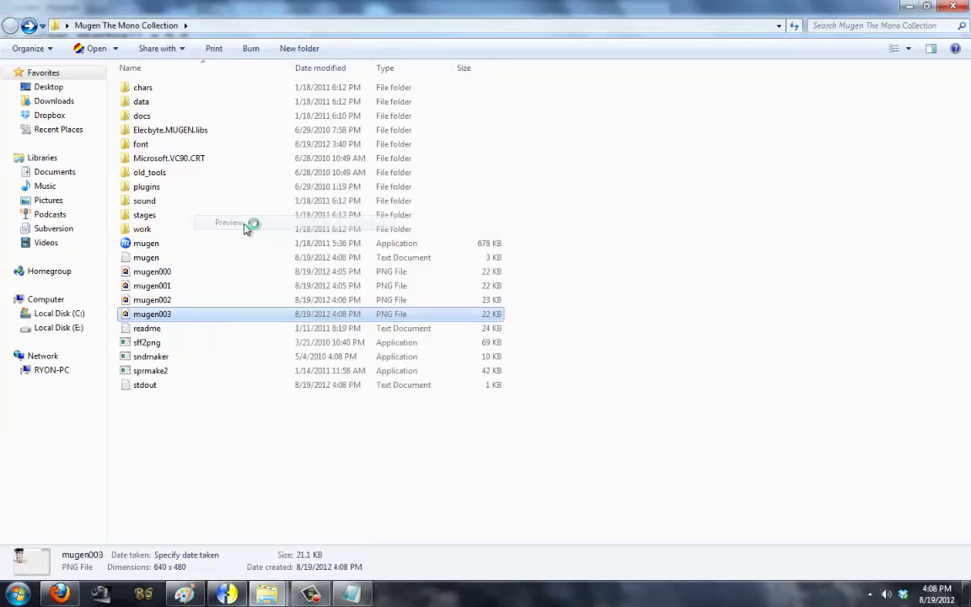
scroll(402, 221, up, 3)
scroll(205, 154, up, 5)
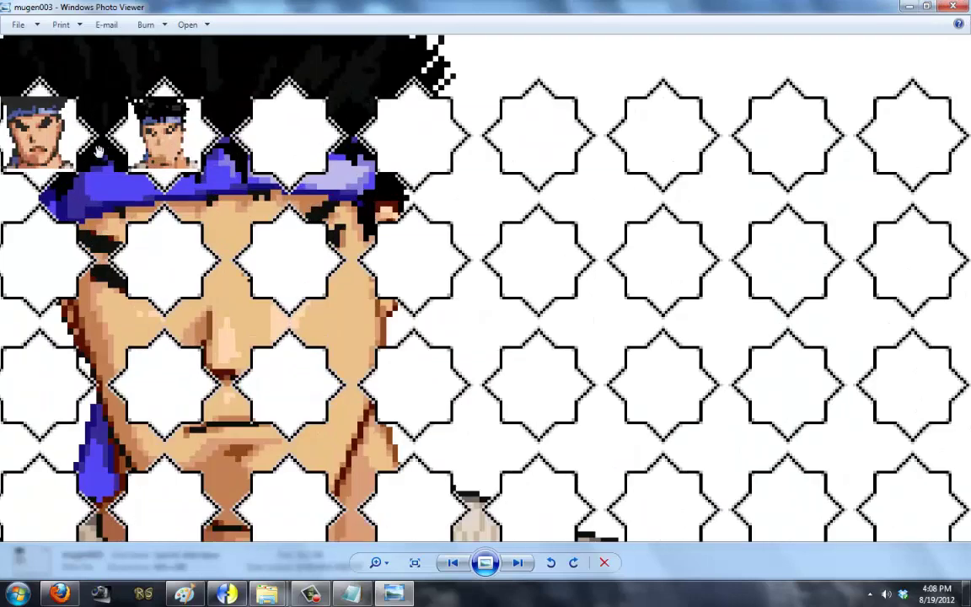
scroll(138, 300, up, 2)
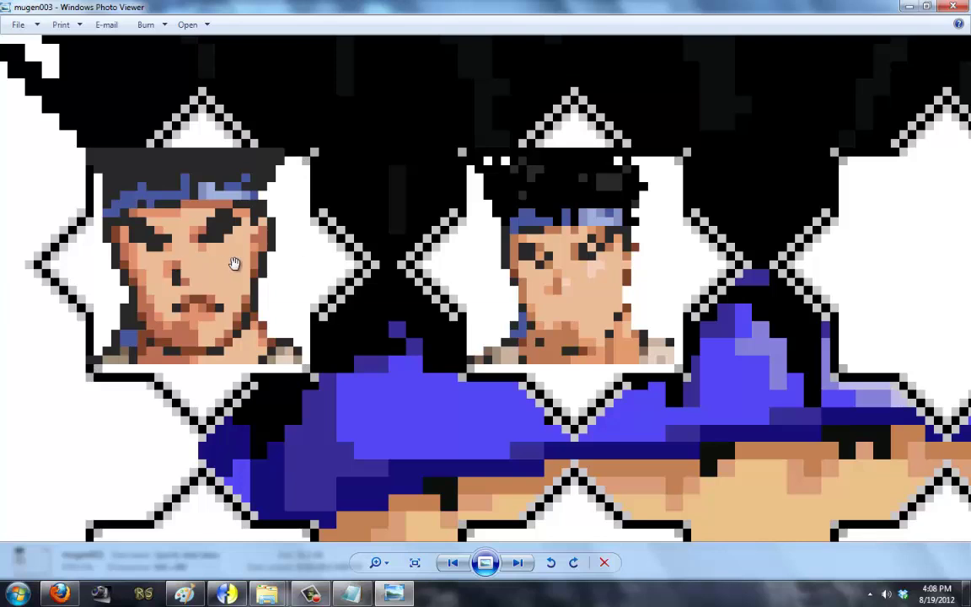
key(alt+Tab)
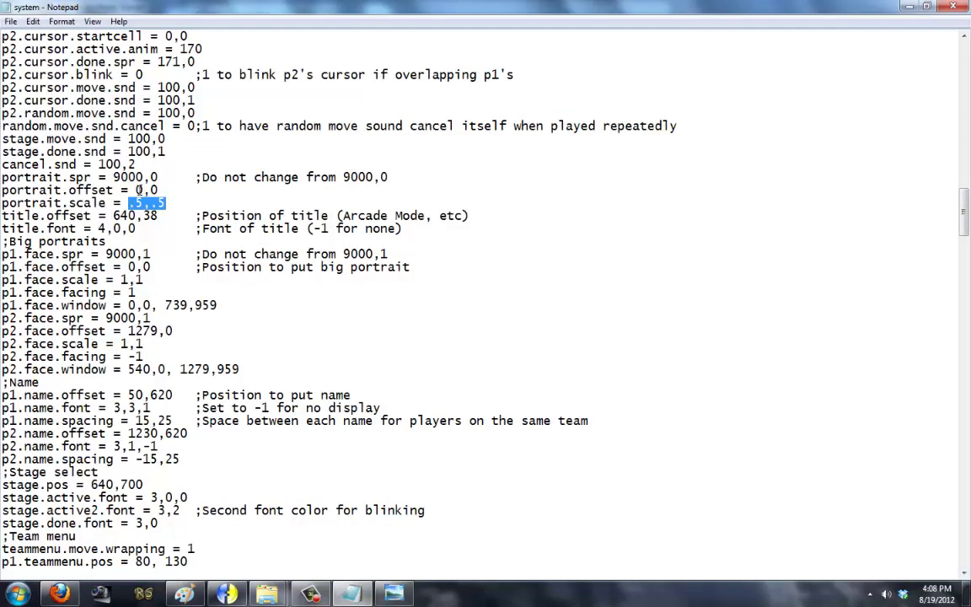
click(141, 189)
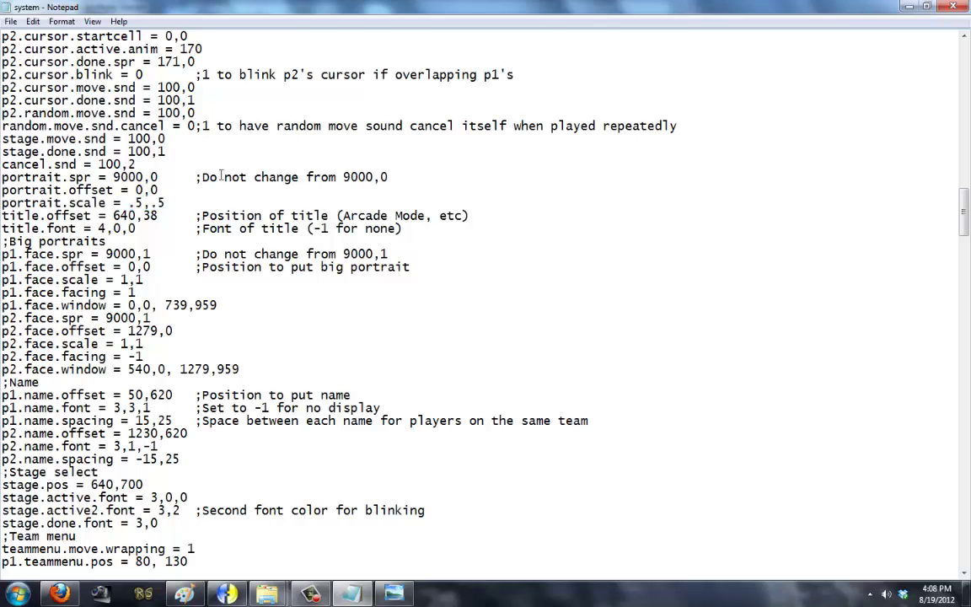
key(alt+Tab)
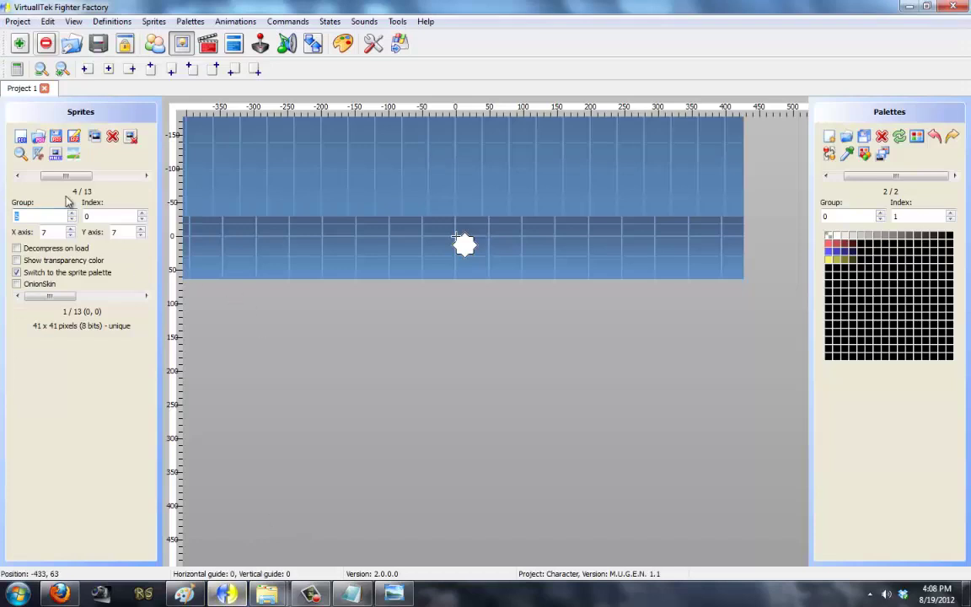
Step: Browse the star cursor sprites in Fighter Factory and zoom in on the first star
click(145, 176)
click(146, 176)
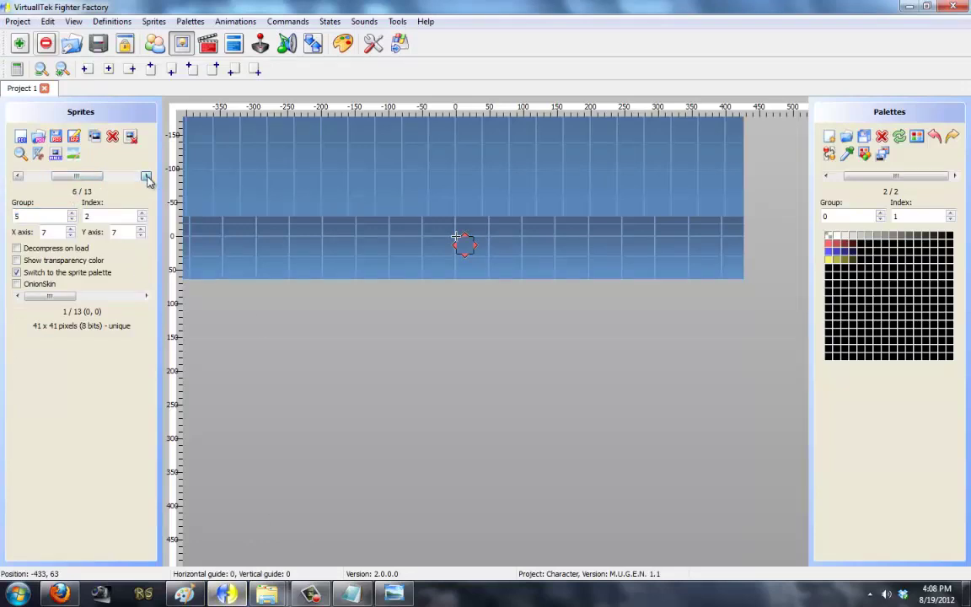
click(16, 176)
click(16, 177)
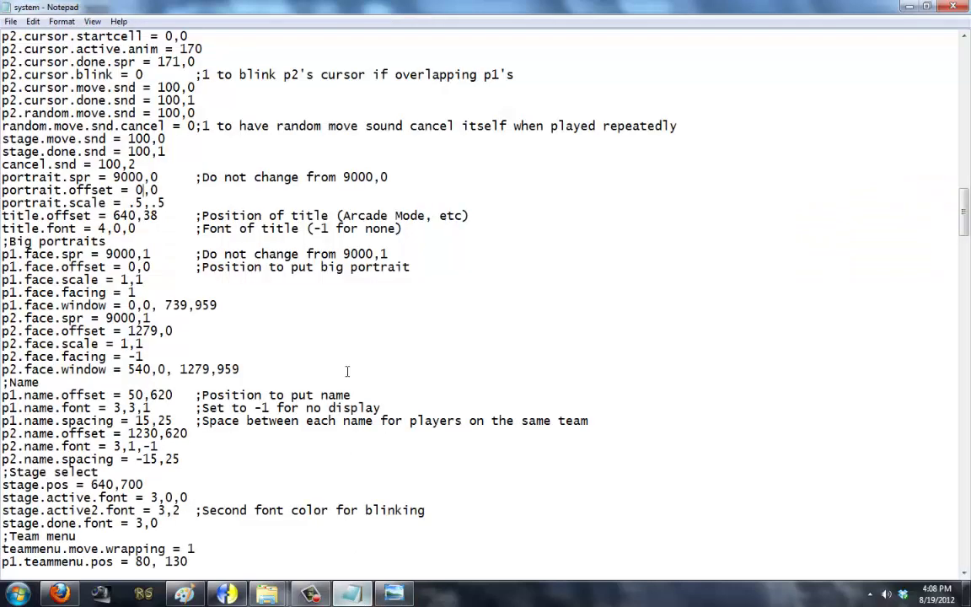
click(388, 595)
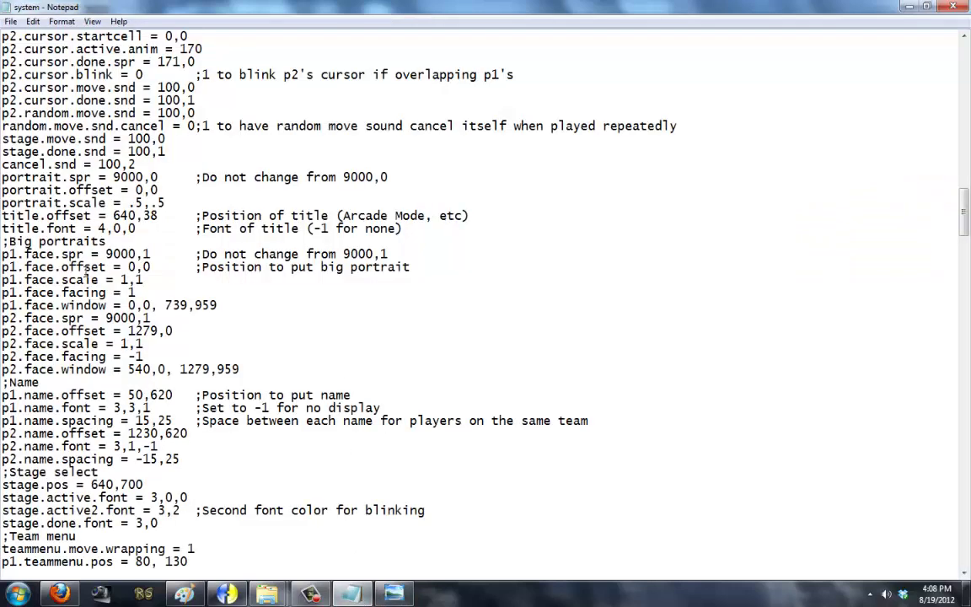
key(alt+Tab)
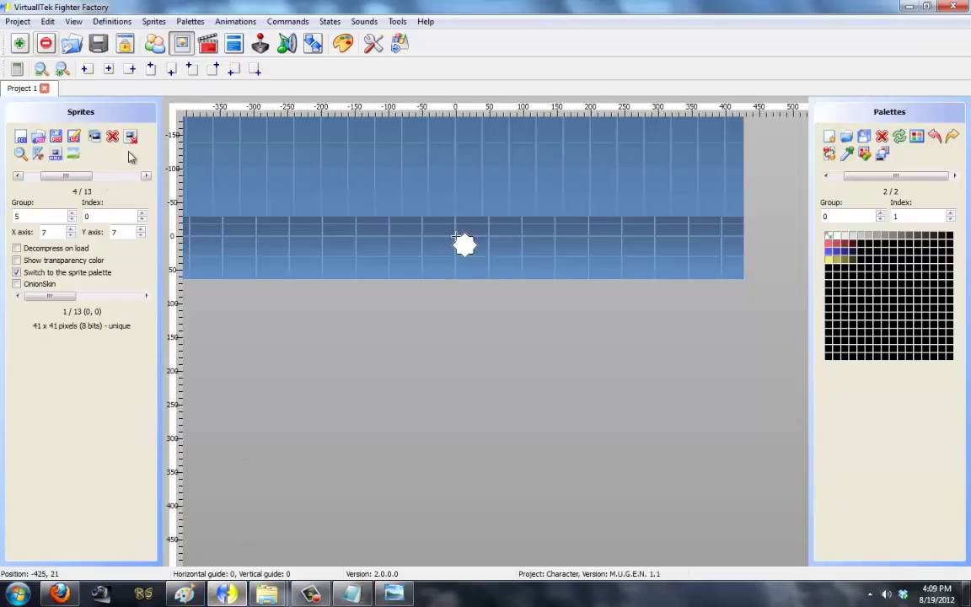
click(62, 69)
click(62, 69)
click(61, 69)
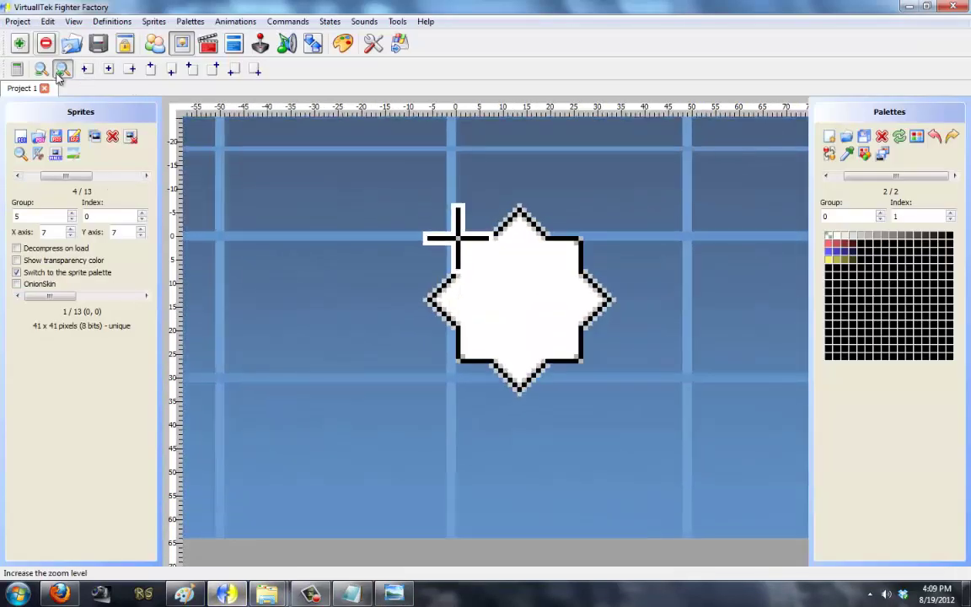
Step: Recentre the group 5 star sprites' axis to 8,8 across the white, blue, red and yellow frames
click(17, 175)
click(146, 175)
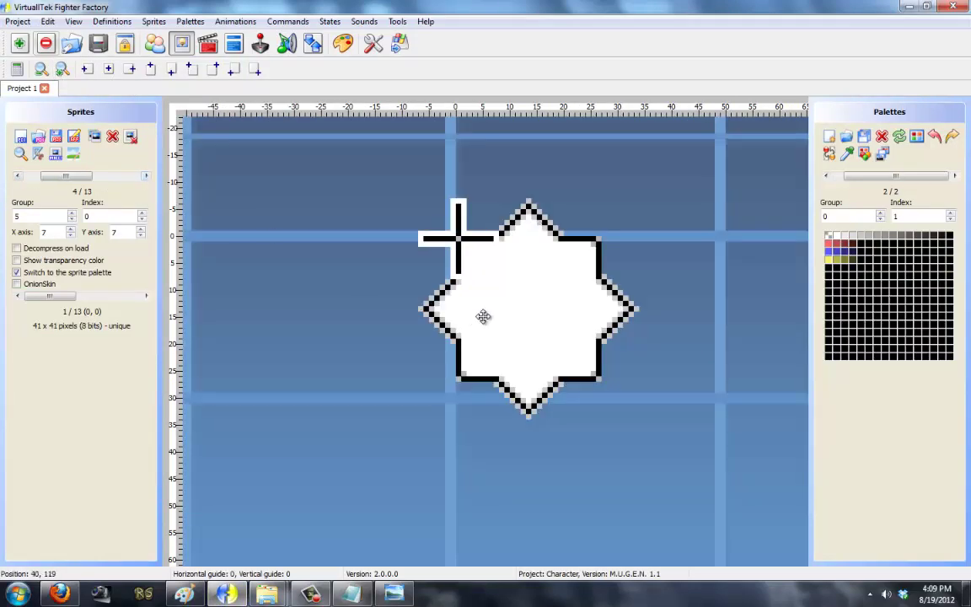
drag(483, 312, 478, 307)
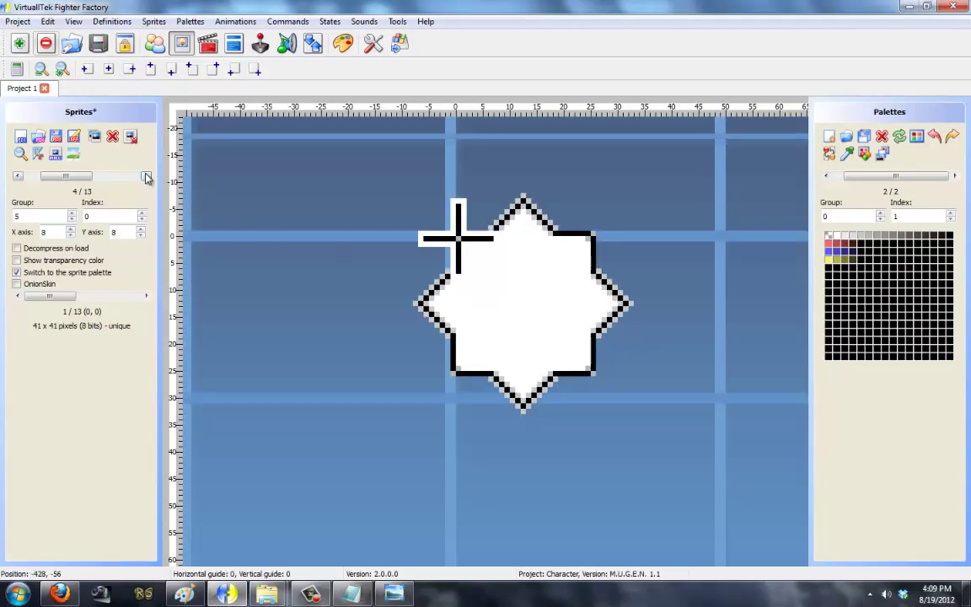
click(146, 176)
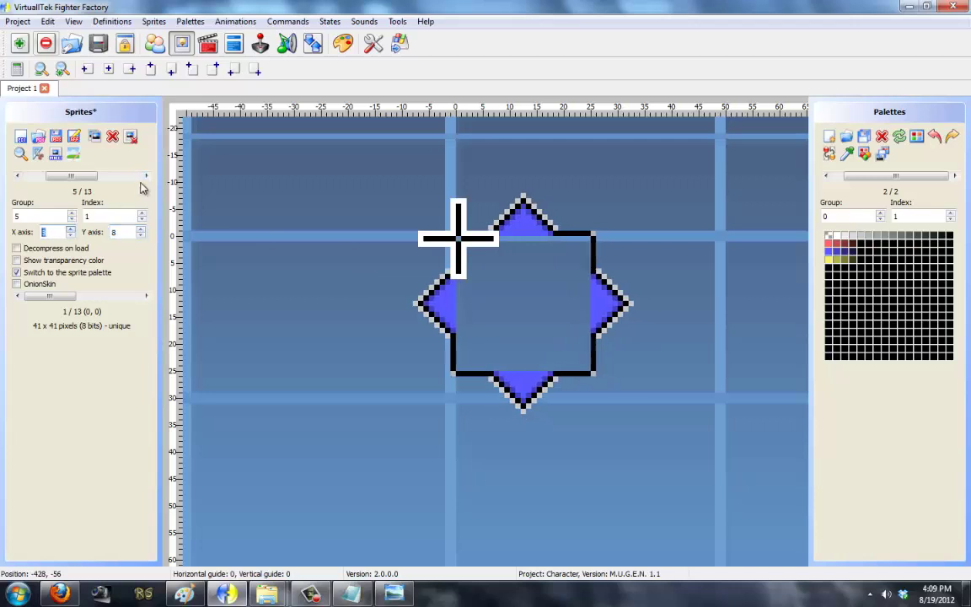
click(146, 175)
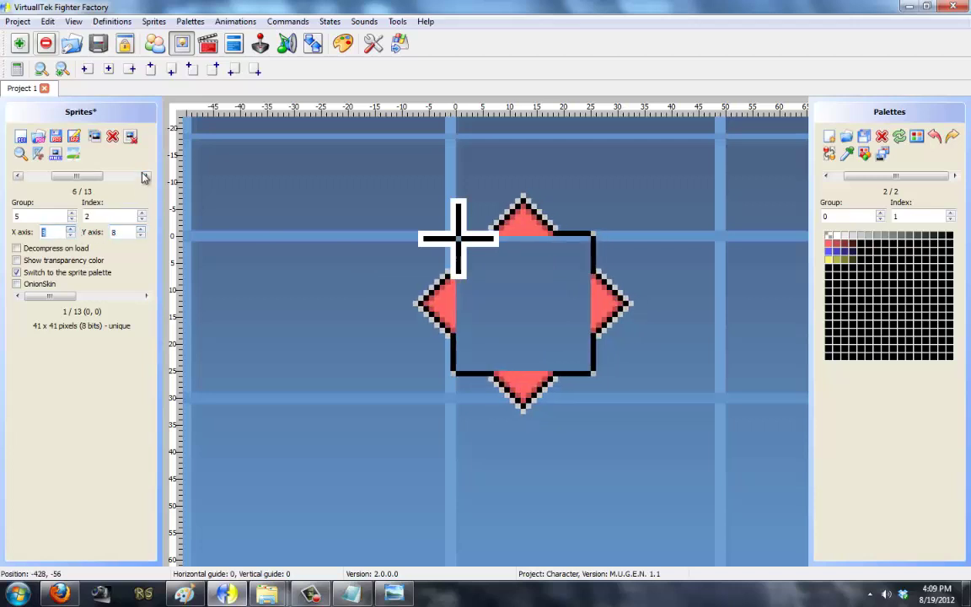
click(145, 176)
Step: Set the large group 6 star sprites' axis to 13,13, advancing to group 7
click(146, 175)
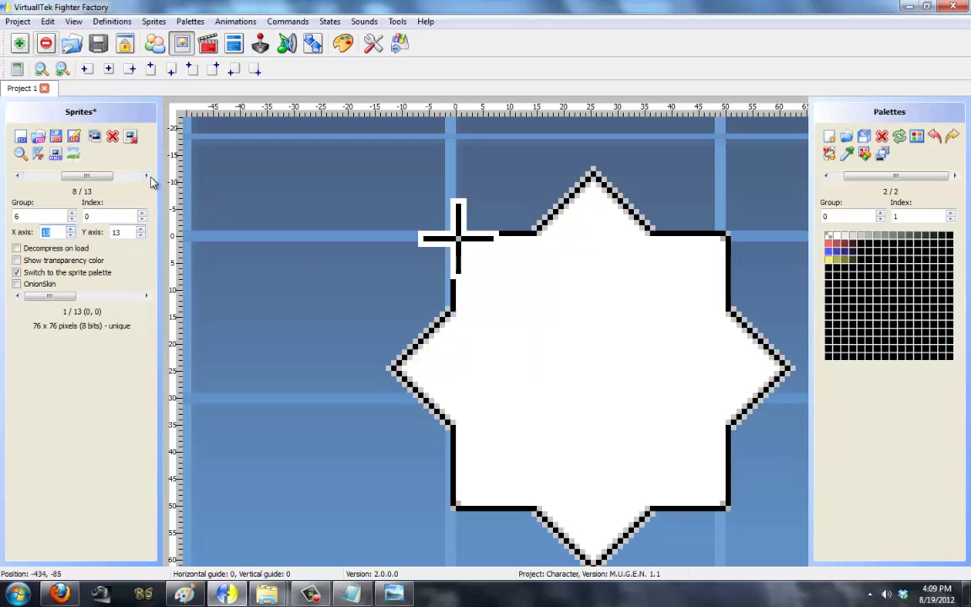
click(148, 177)
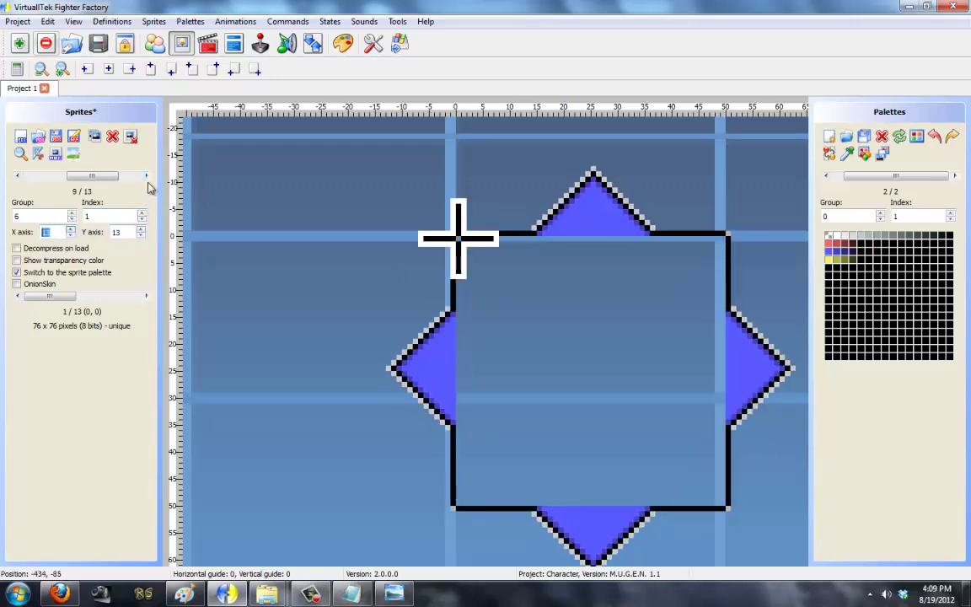
click(146, 176)
click(71, 228)
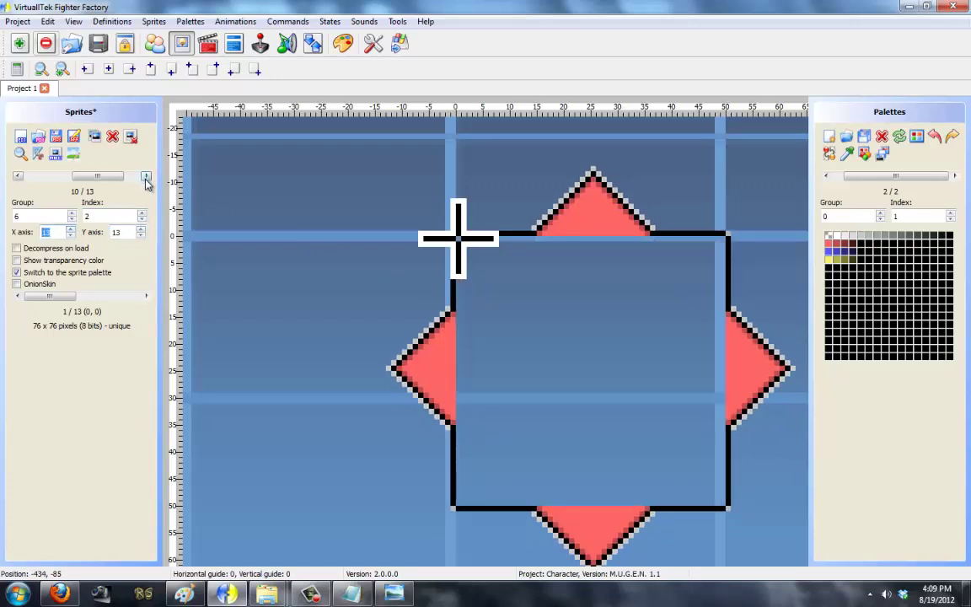
click(146, 177)
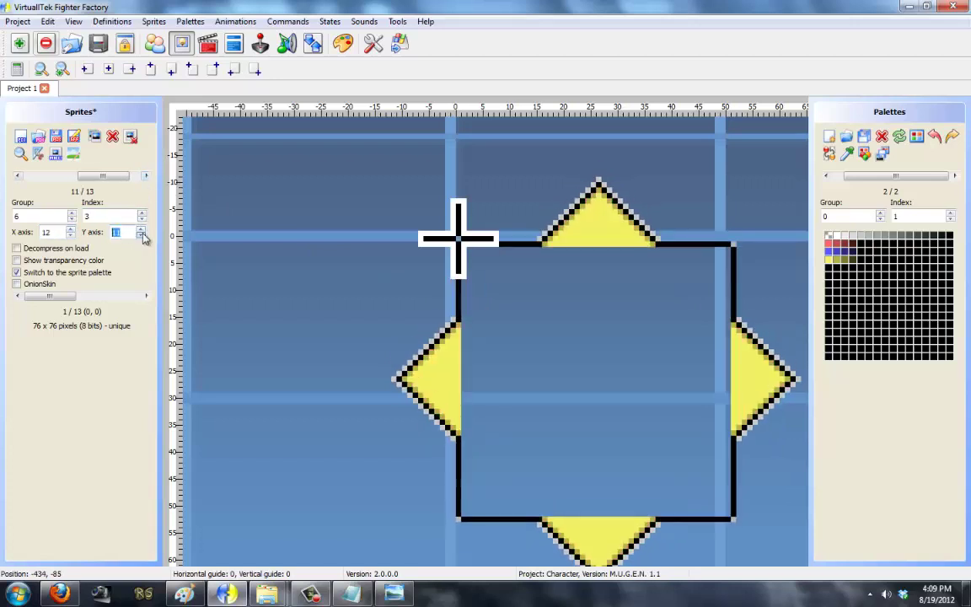
click(147, 177)
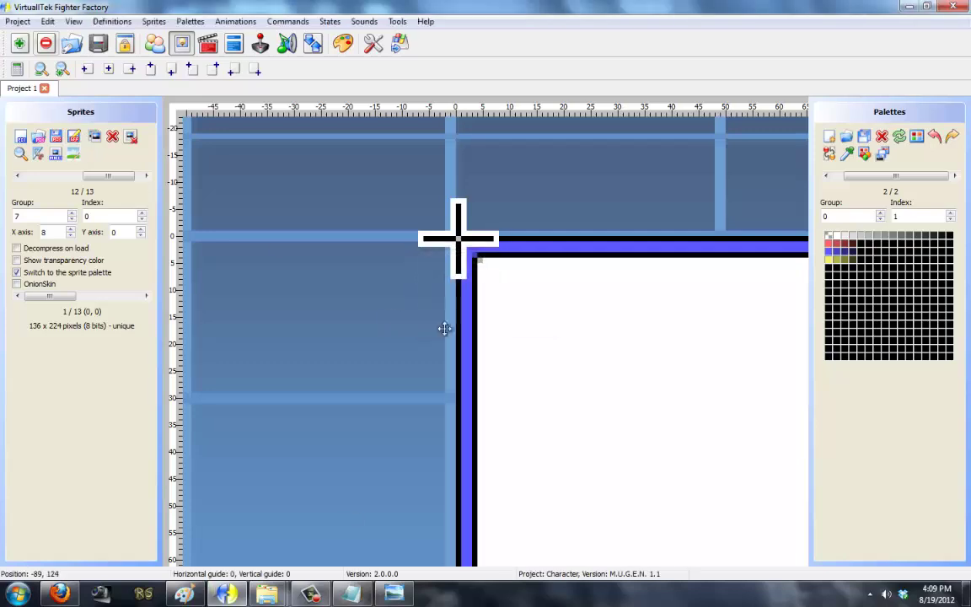
key(alt+Tab)
Step: Relaunch MUGEN from the Mugen The Mono Collection folder to check the select screen, then close it
mouse_move(266, 593)
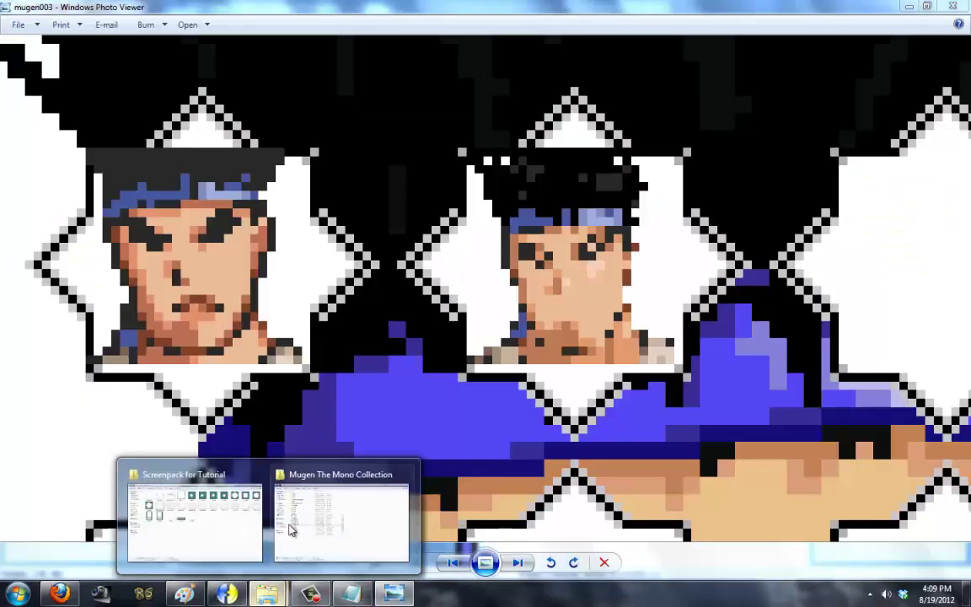
click(342, 516)
click(214, 245)
double_click(215, 244)
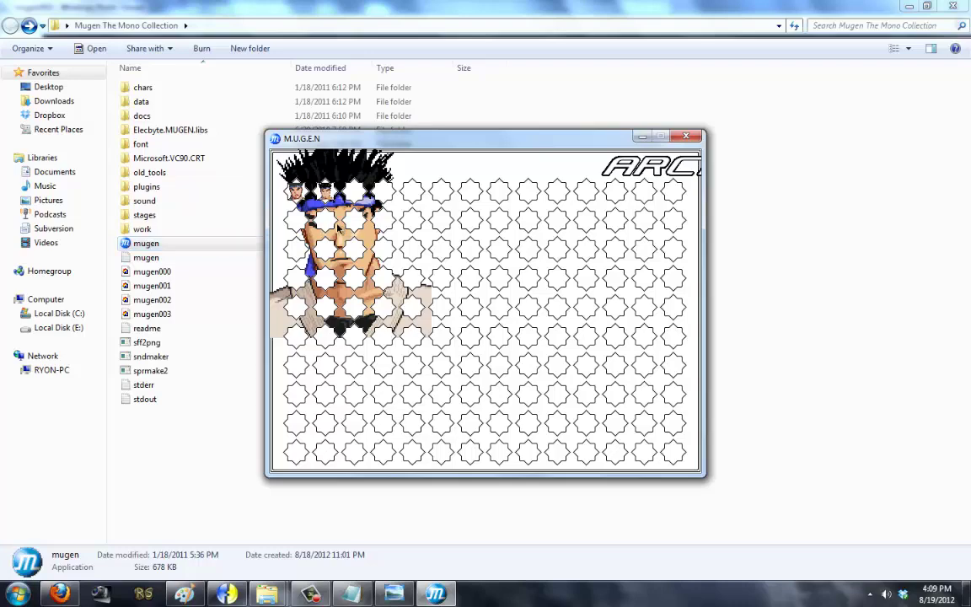
key(Escape)
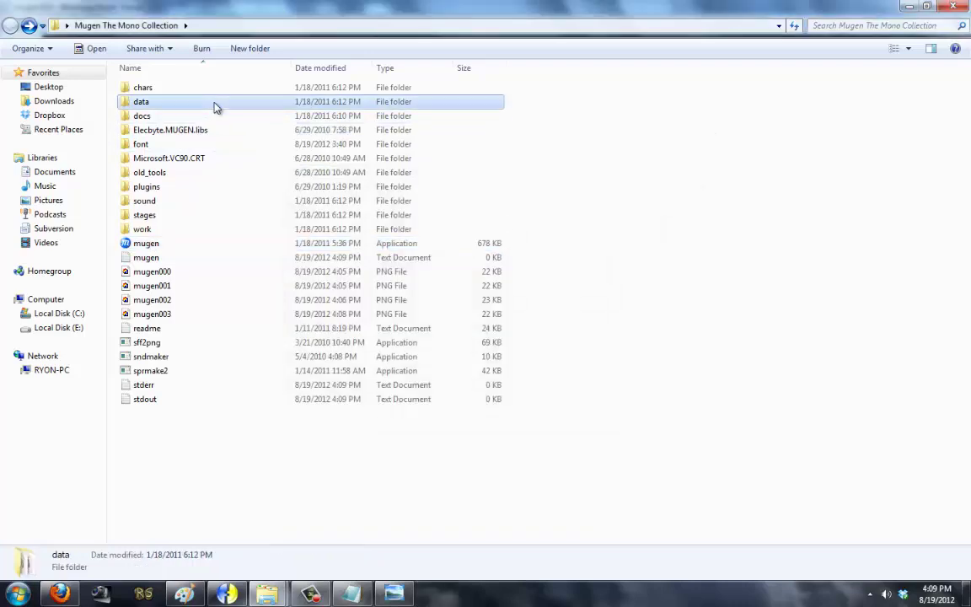
Step: View the mugen003 screenshot, then open it for editing in Paint
double_click(215, 104)
click(10, 27)
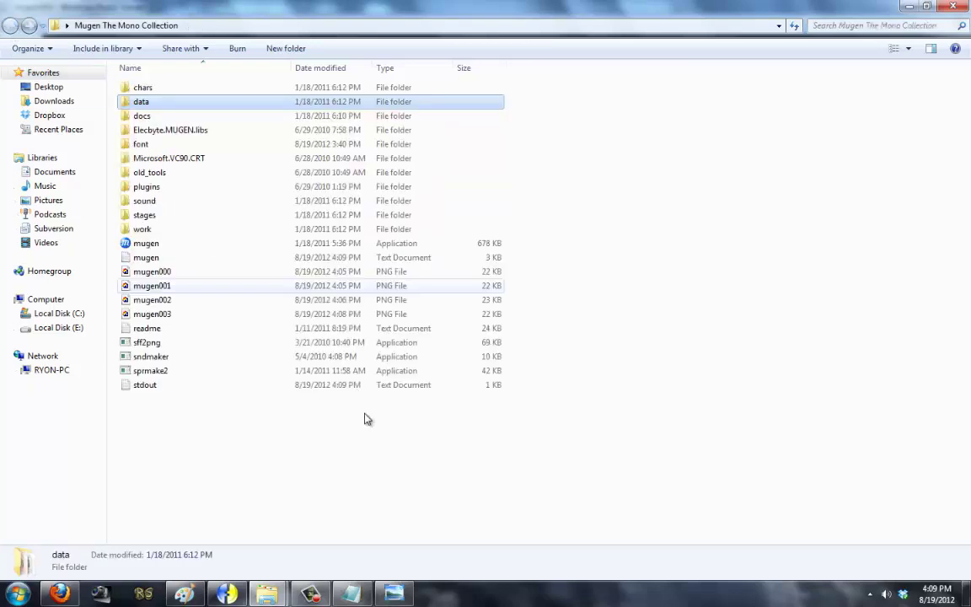
double_click(290, 278)
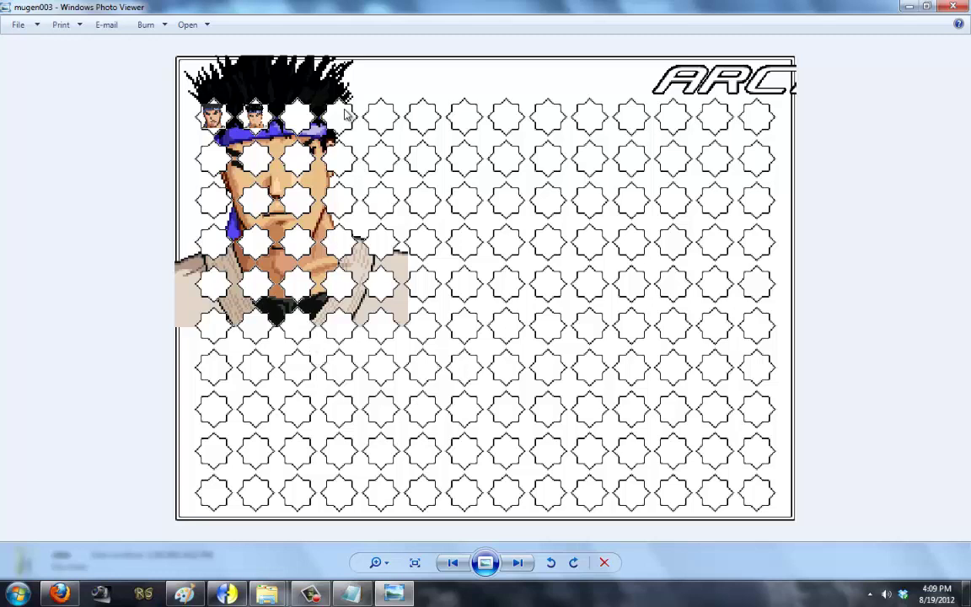
key(alt+F4)
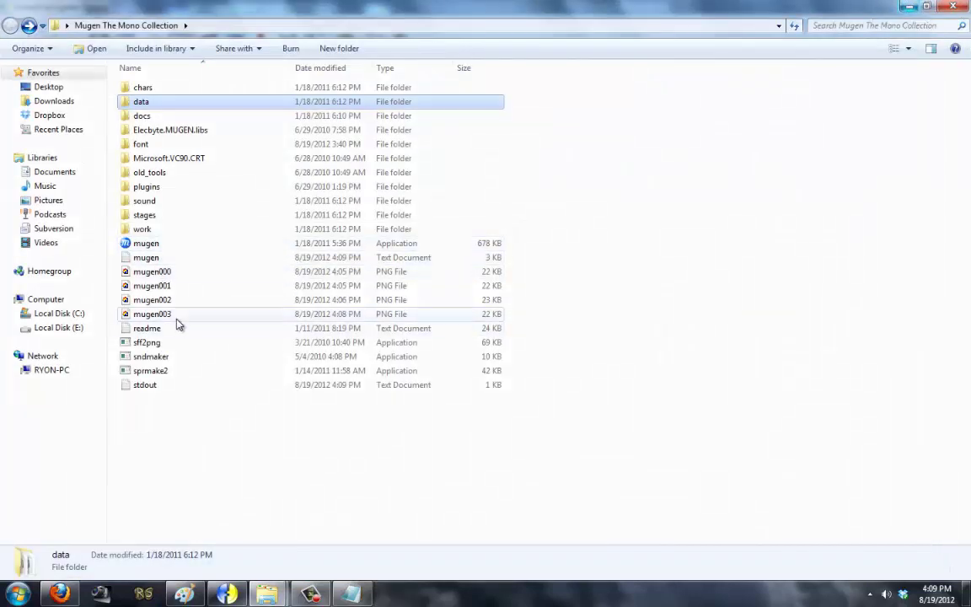
right_click(175, 313)
click(240, 178)
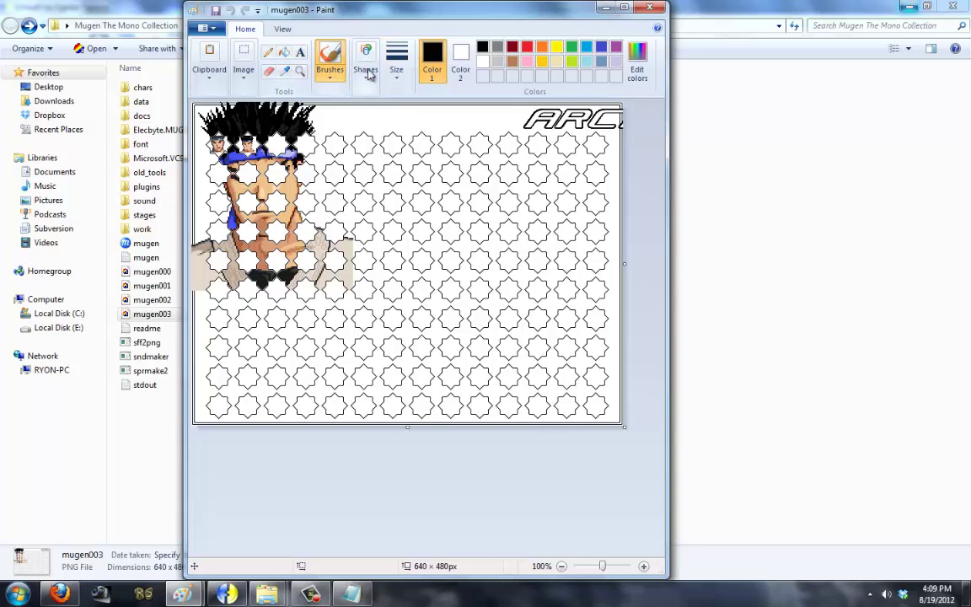
Step: Maximize Paint and set up the Rectangle tool with a solid red outline
double_click(390, 23)
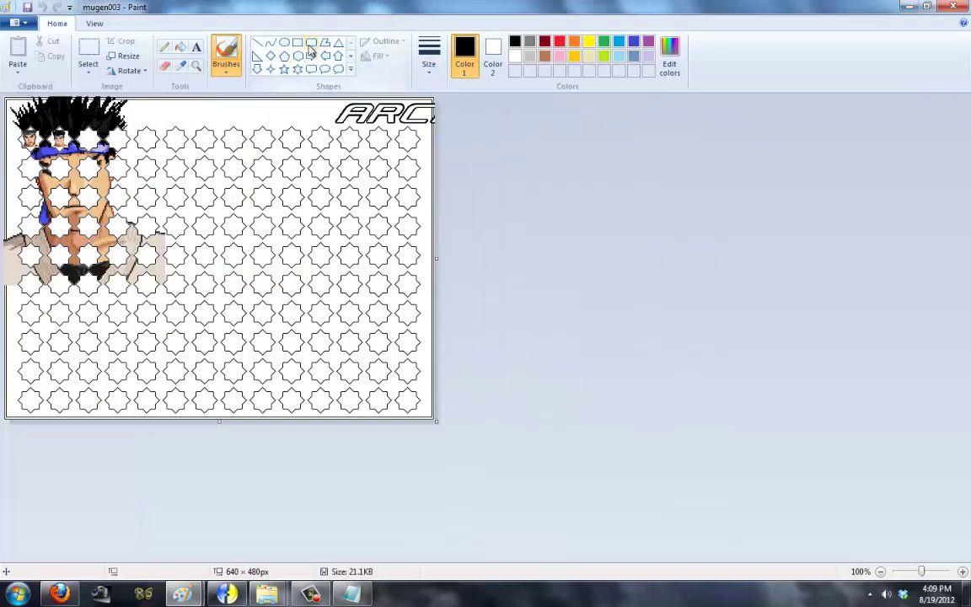
click(297, 43)
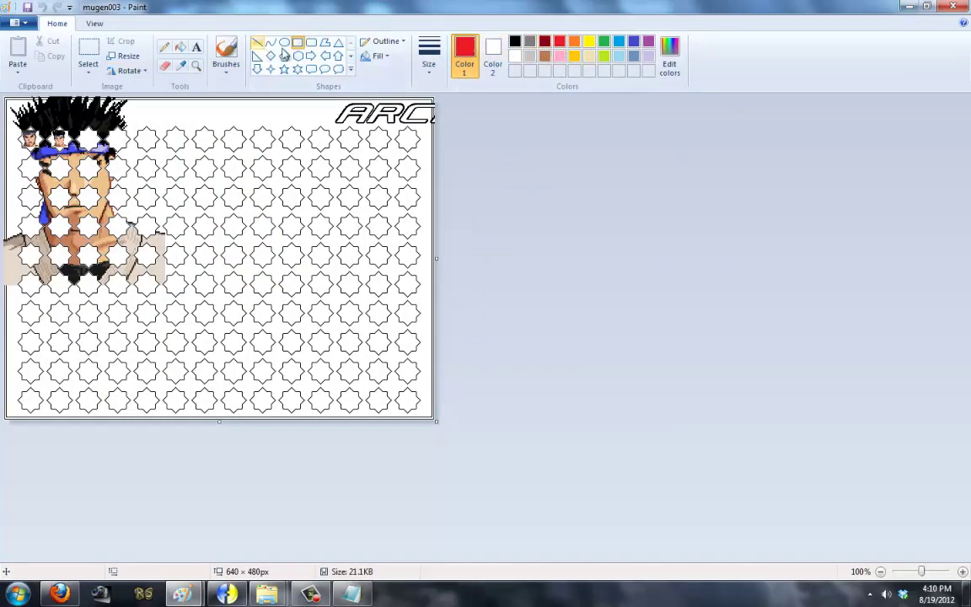
click(377, 55)
click(385, 40)
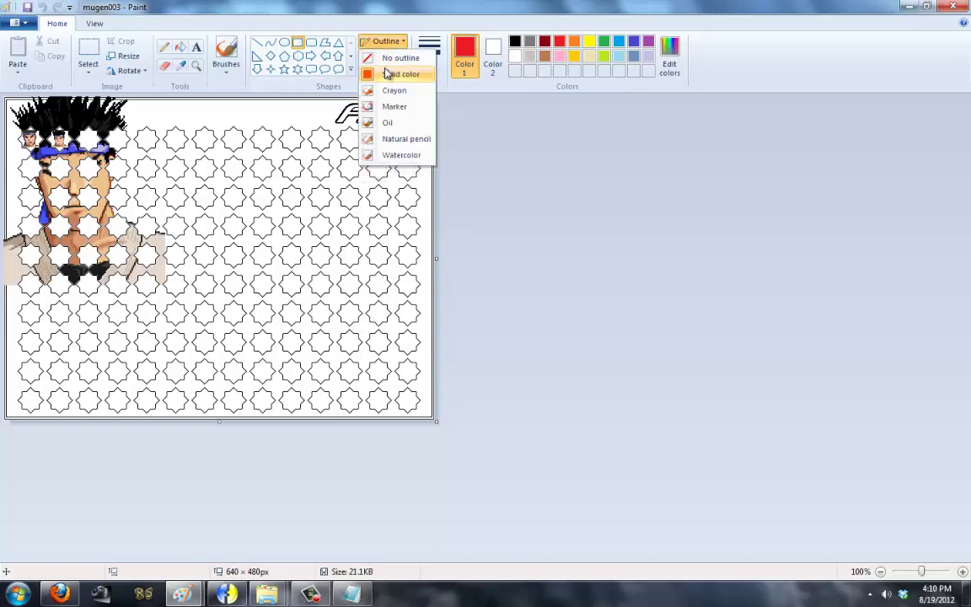
click(17, 193)
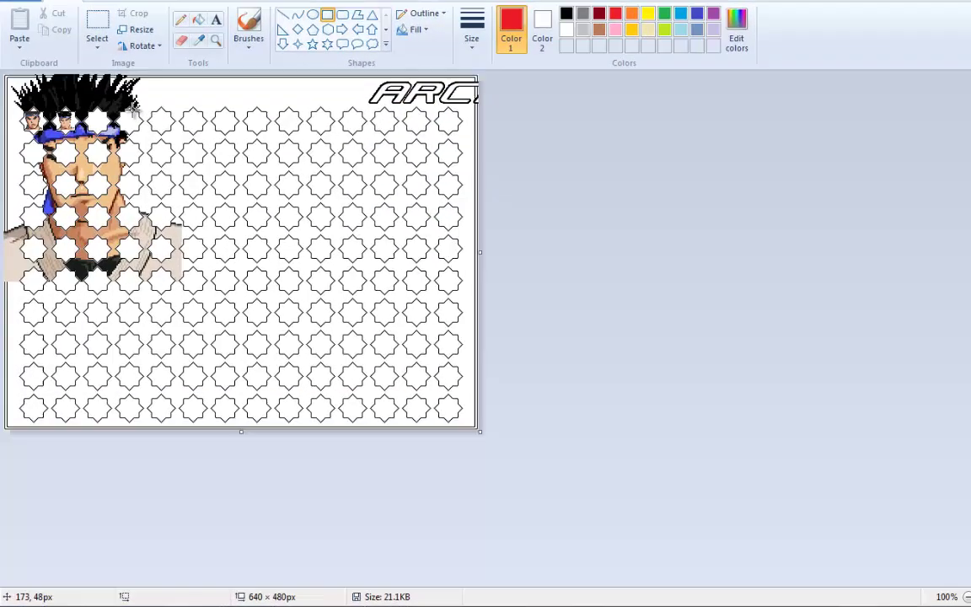
Step: Sketch red boxes over the portrait areas, then close mugen003 without saving
drag(122, 131, 27, 175)
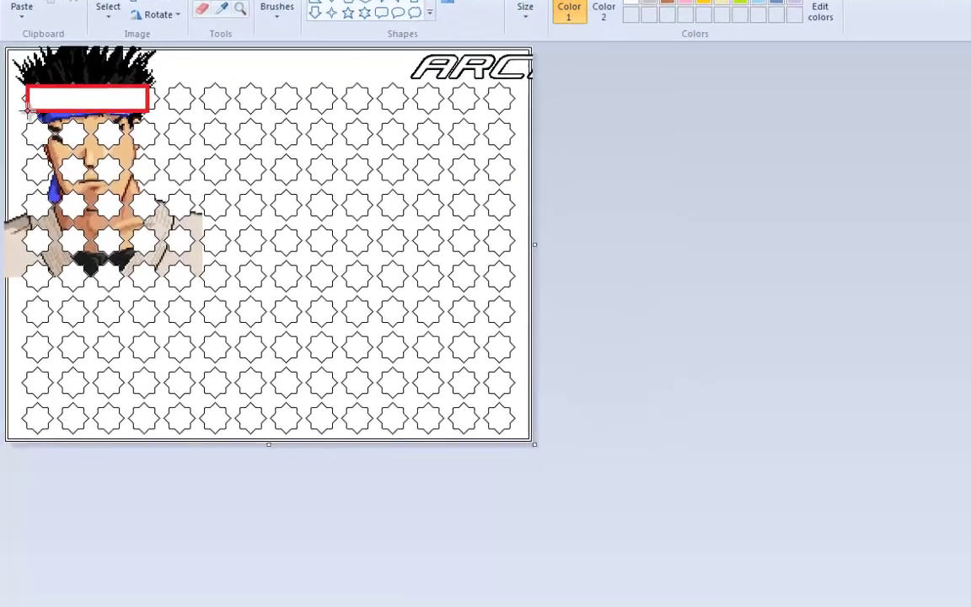
drag(34, 139, 34, 209)
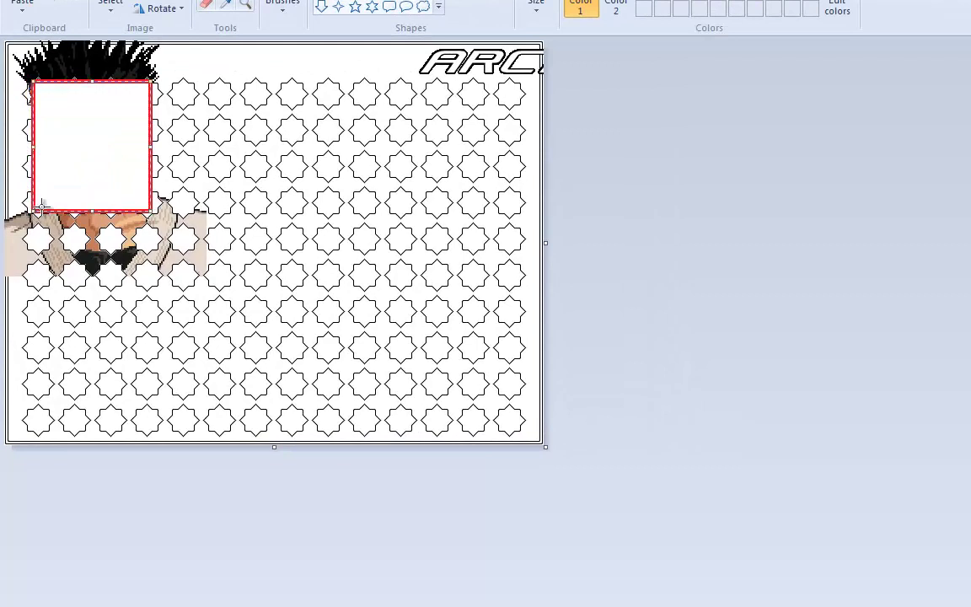
mouse_move(520, 87)
mouse_down()
mouse_move(401, 117)
mouse_move(394, 178)
mouse_move(397, 219)
mouse_move(520, 287)
mouse_up()
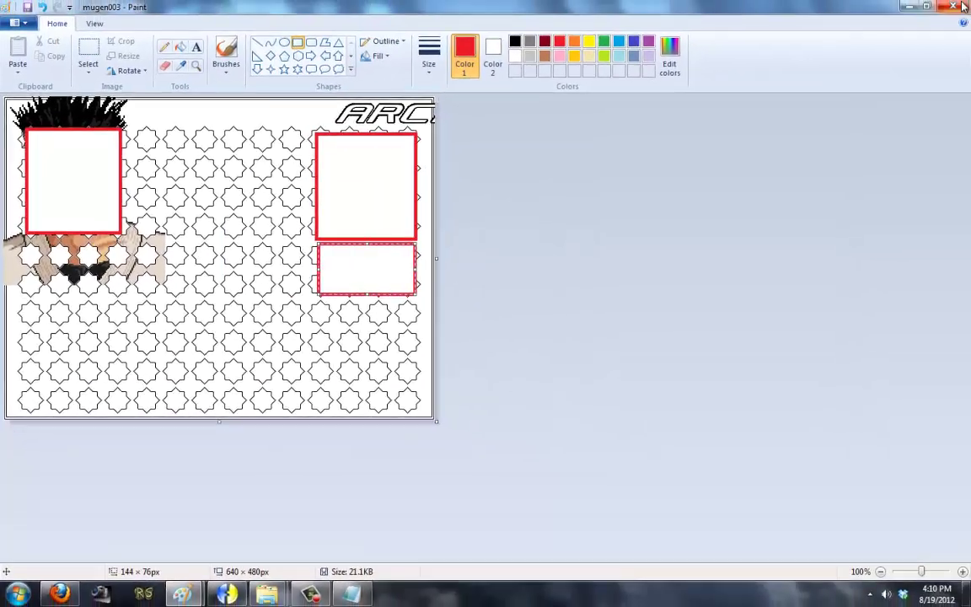
key(alt+F4)
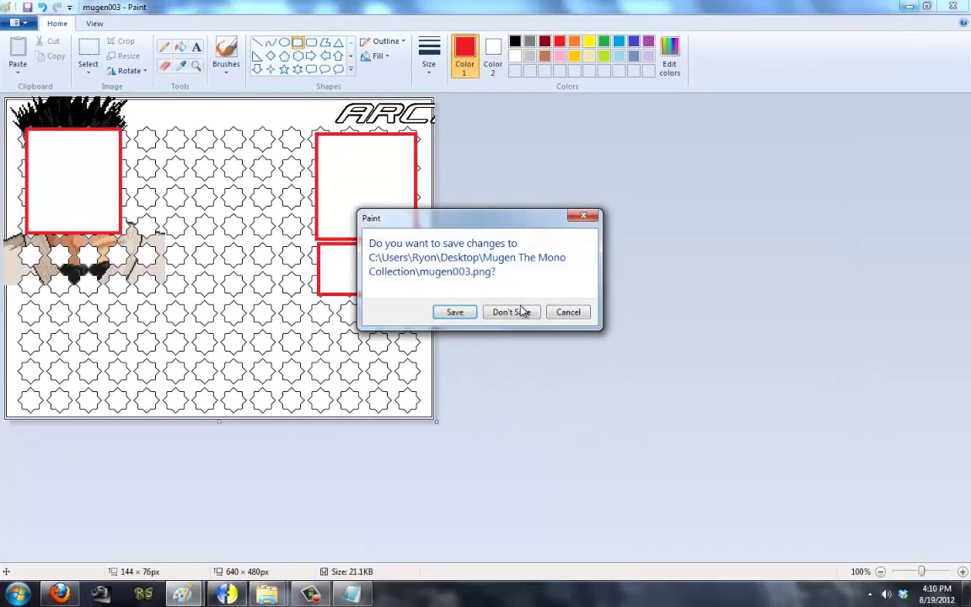
click(573, 311)
key(alt+Tab)
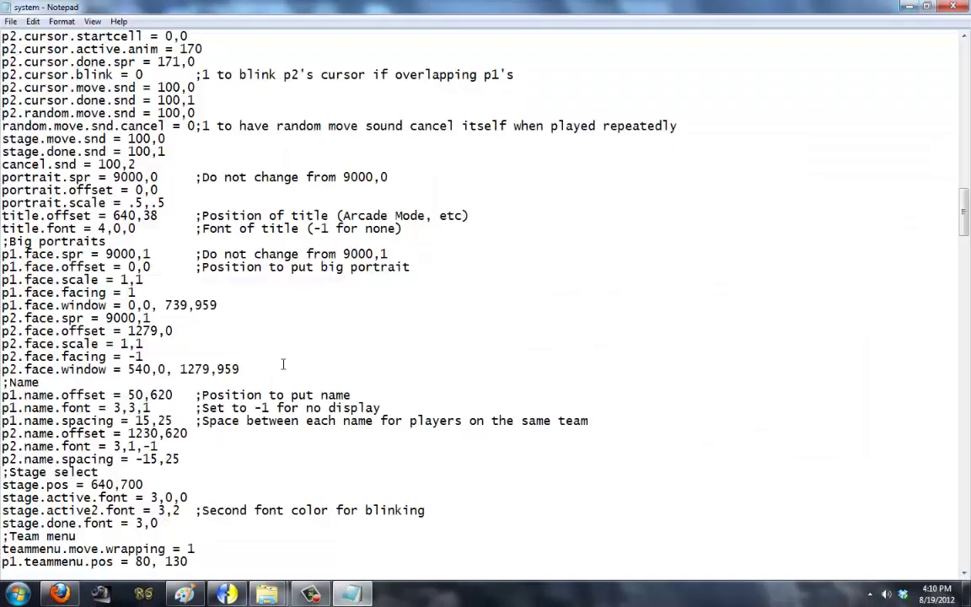
Step: Scroll through the face scale settings in system.def, then bring the Mugen The Mono Collection folder forward
scroll(279, 414, down, 6)
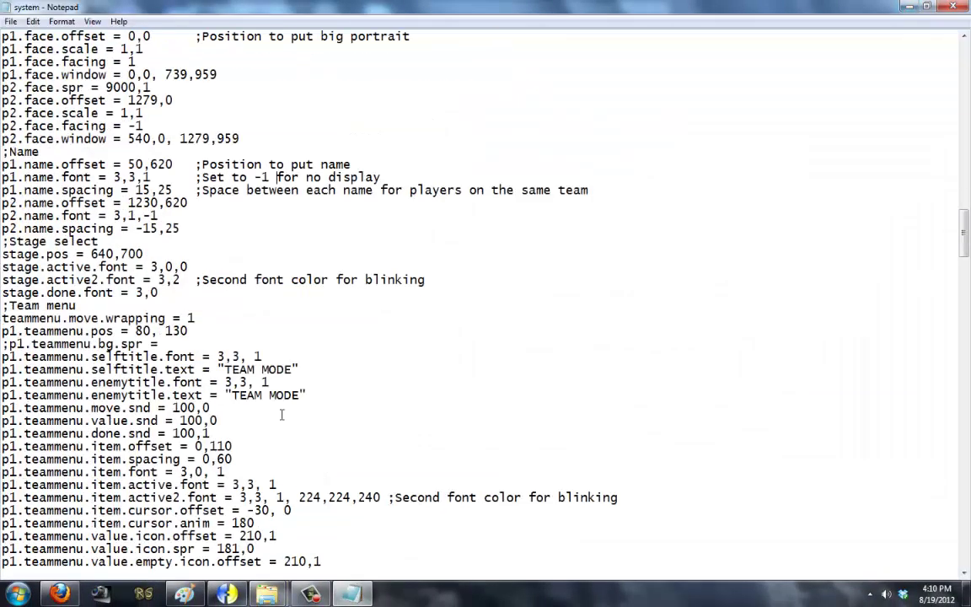
scroll(268, 417, up, 5)
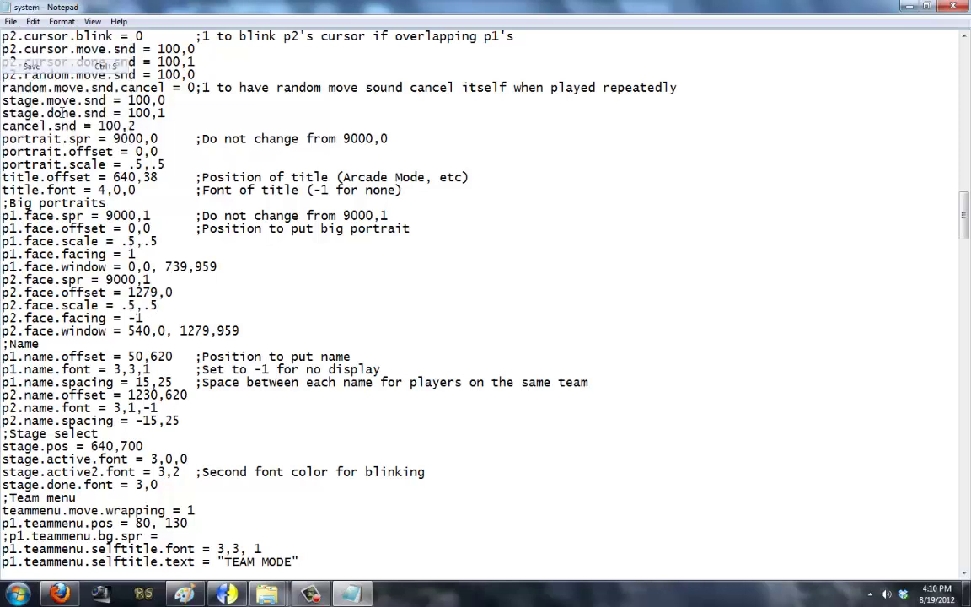
mouse_move(266, 594)
click(313, 513)
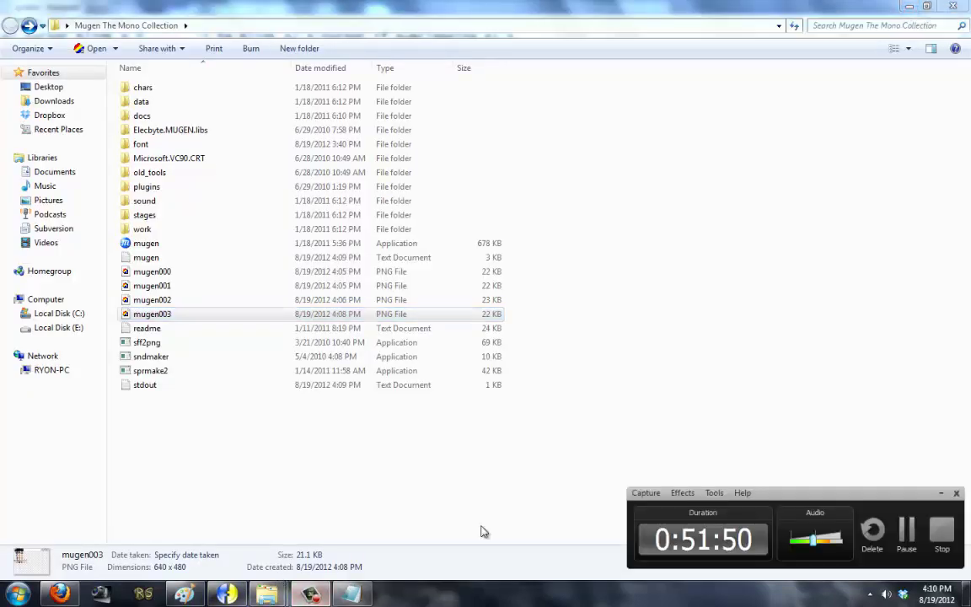
Step: Run mugen.exe to view the arcade select grid, quit, and glance into the chars folder
double_click(145, 243)
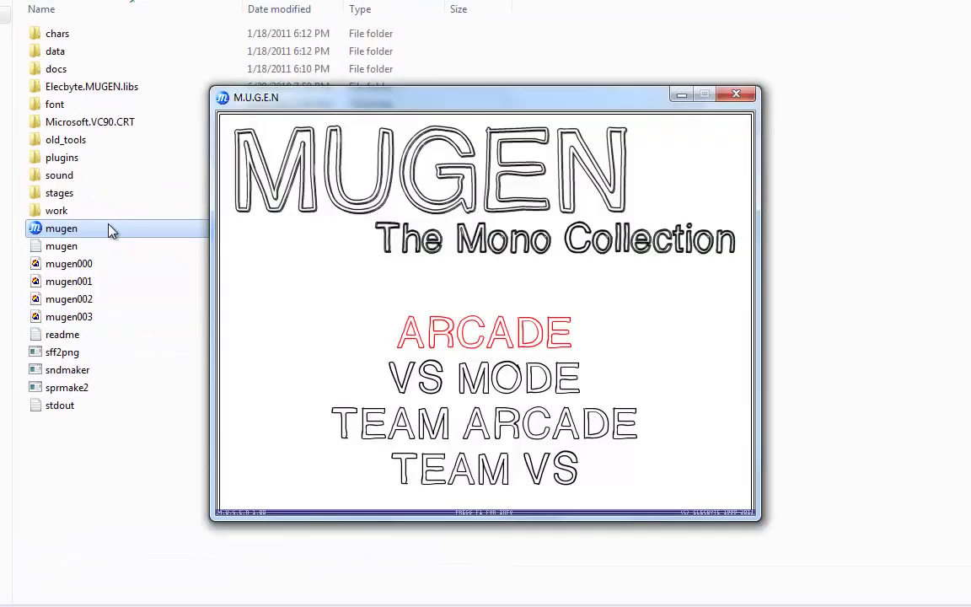
key(Return)
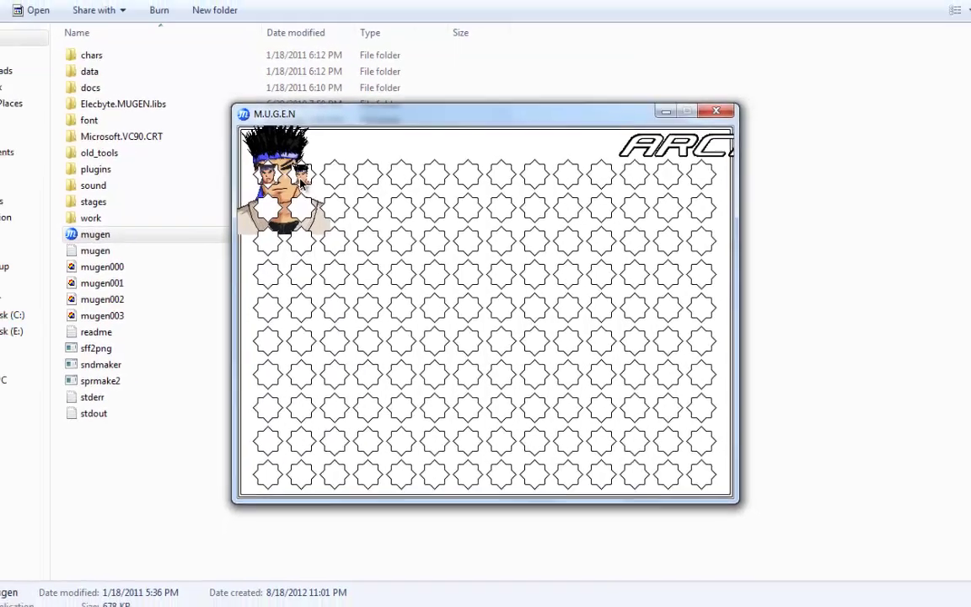
key(Escape)
key(Escape)
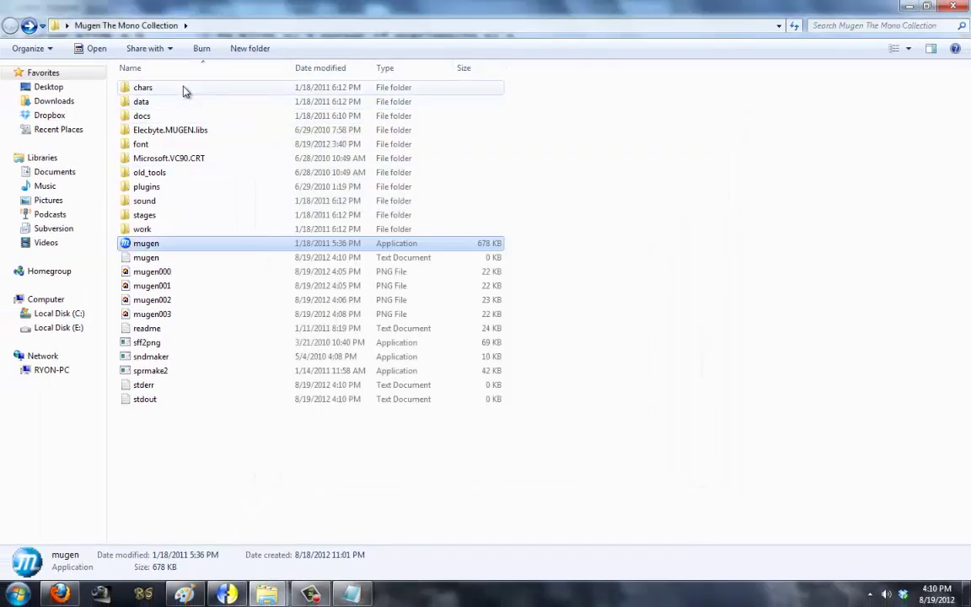
double_click(185, 89)
key(BackSpace)
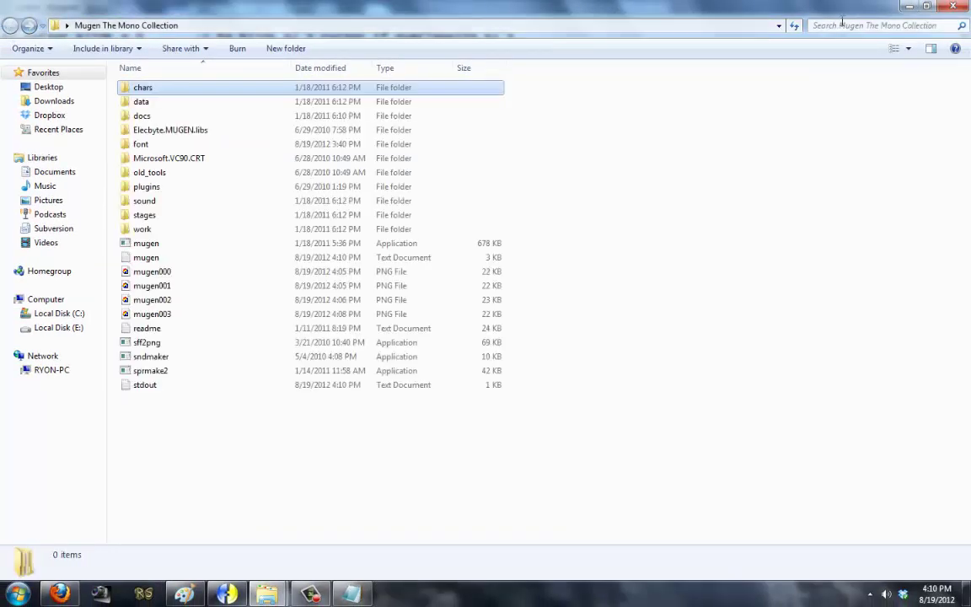
click(908, 6)
Step: Clear the desktop by minimizing Notepad and Fighter Factory and closing Paint and the Screenpack folder
click(902, 6)
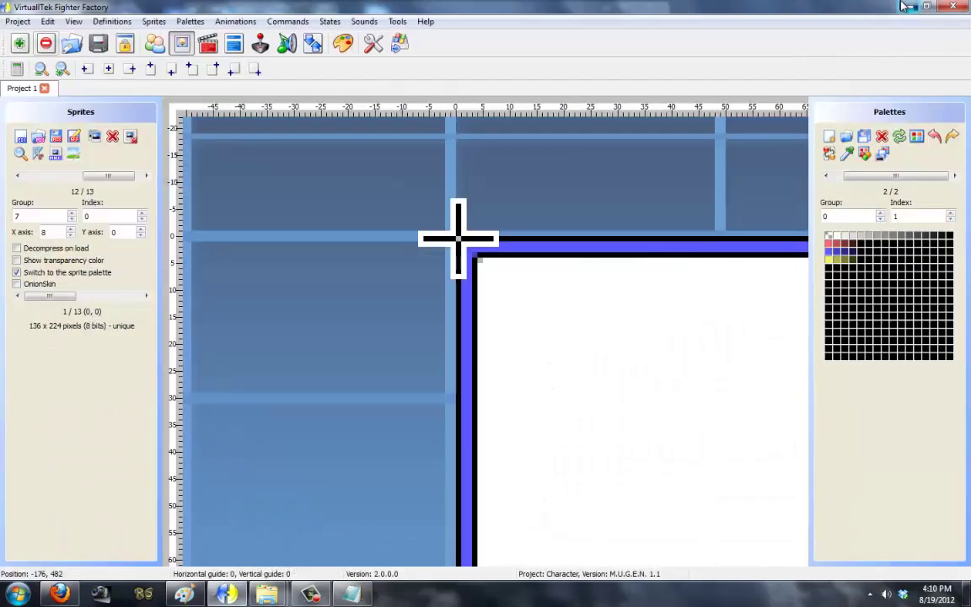
click(901, 6)
double_click(582, 8)
click(908, 6)
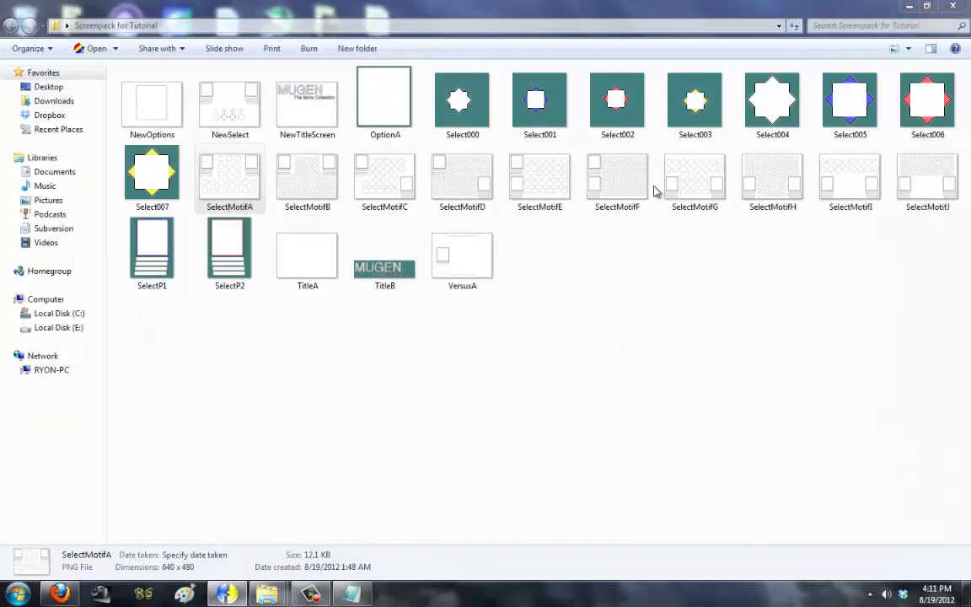
click(959, 6)
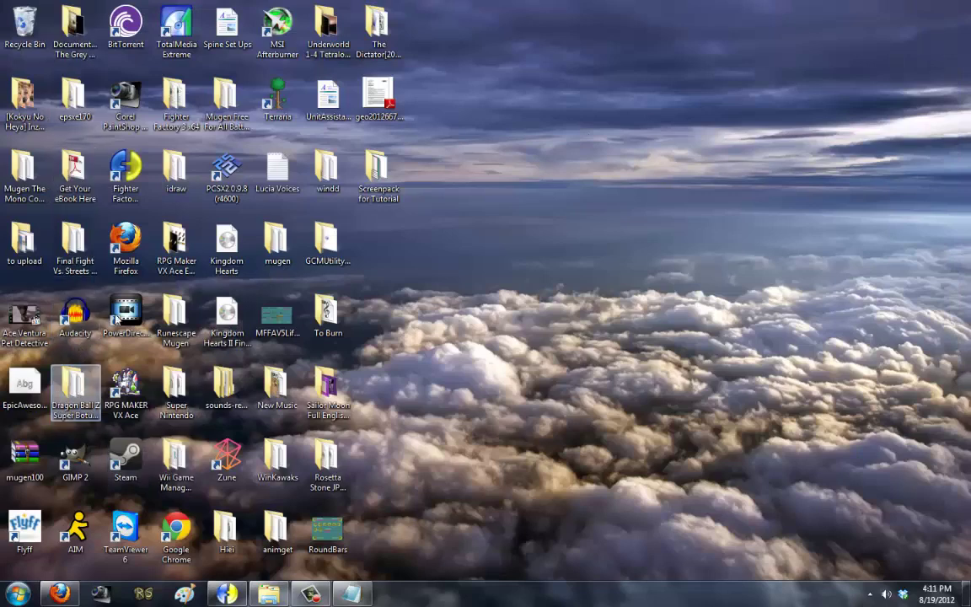
Step: Browse the Dragon Ball Z Super Botuden folder's Big Ports and chars folders
double_click(75, 386)
double_click(210, 85)
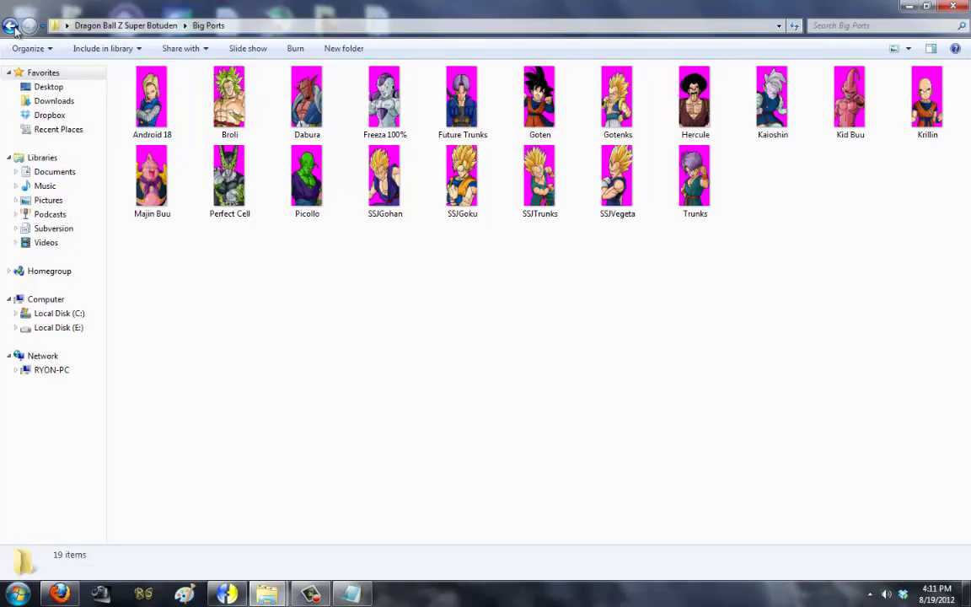
click(17, 27)
double_click(148, 100)
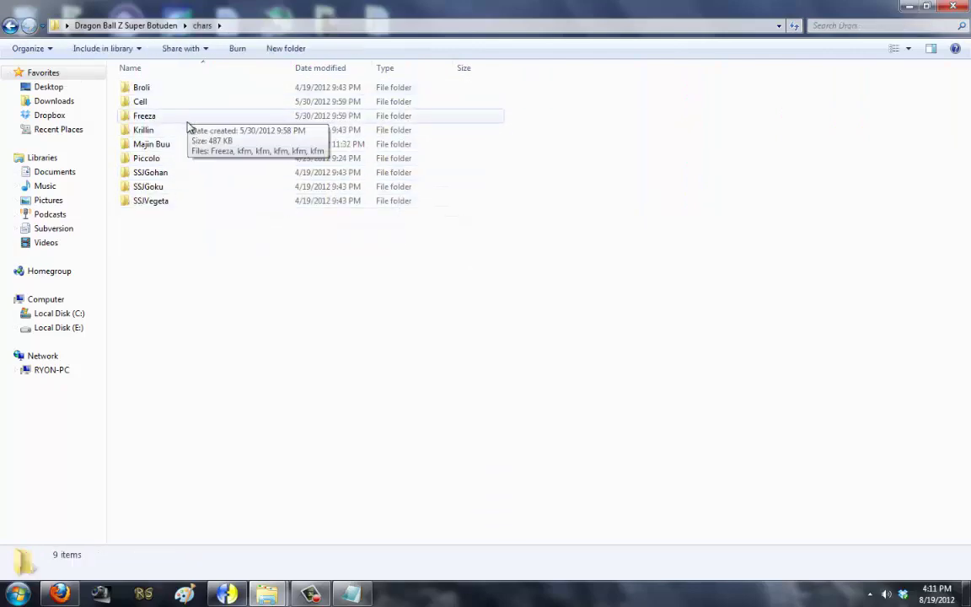
key(super+d)
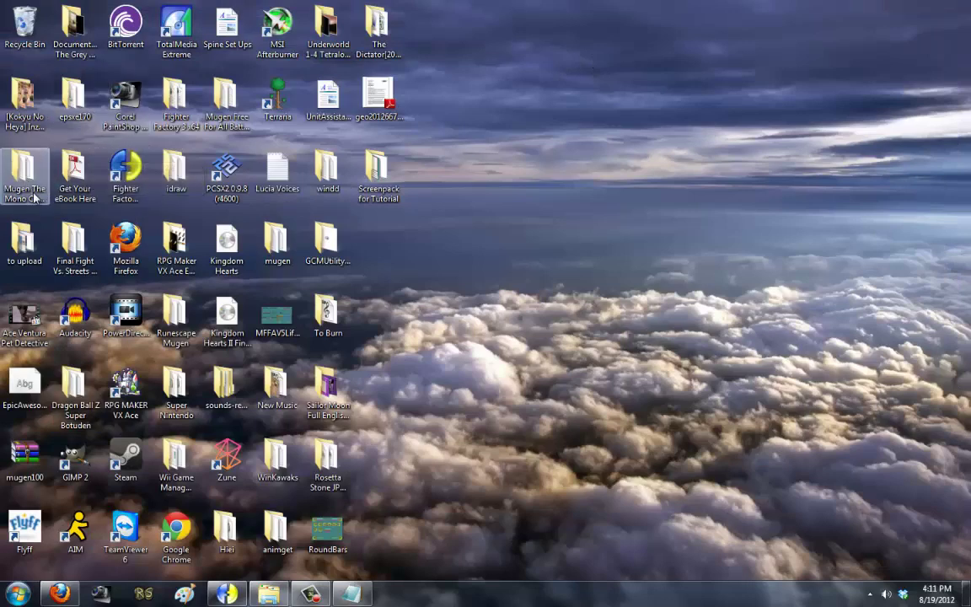
Step: Take the Raging Ken folder from Mugen Free For All Battle V5\chars
double_click(236, 110)
double_click(169, 88)
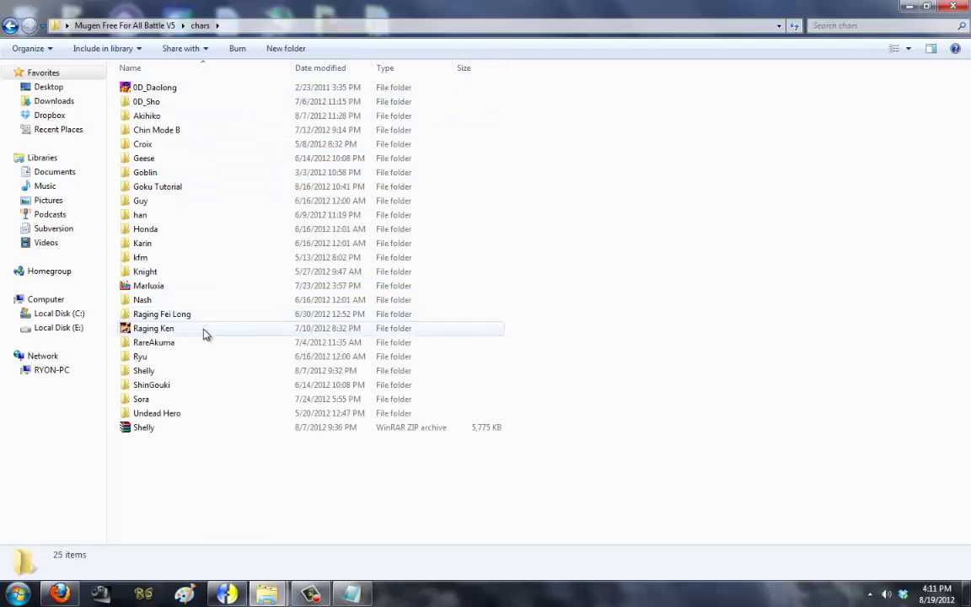
click(197, 332)
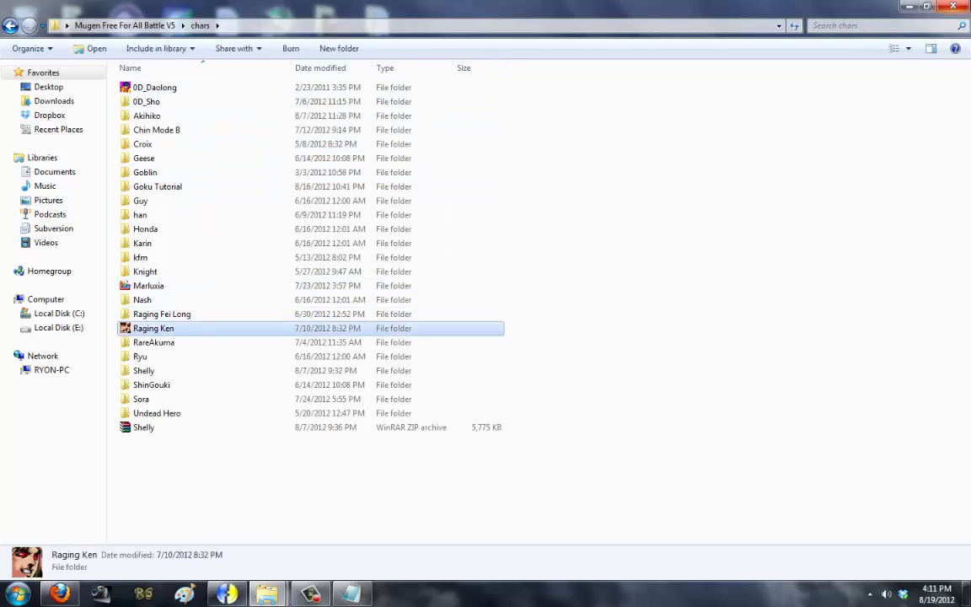
click(967, 5)
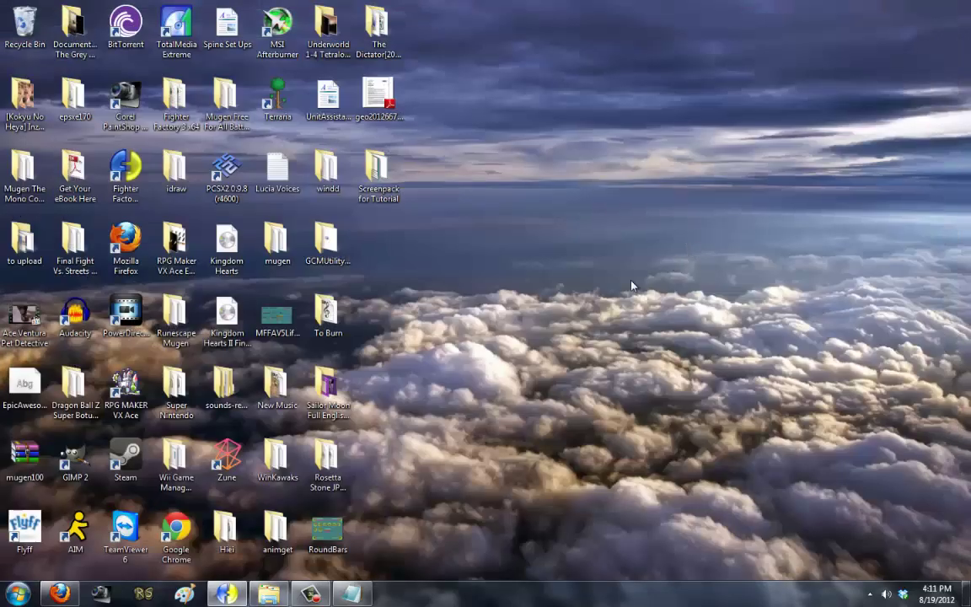
Step: Paste Raging Ken into The Mono Collection's chars folder, then open its data folder
click(263, 595)
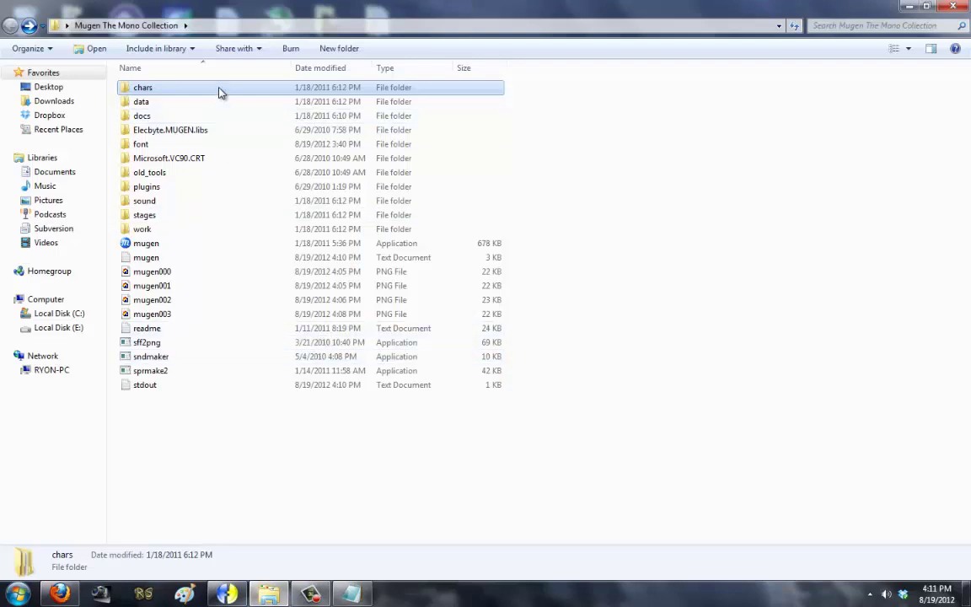
double_click(221, 90)
key(ctrl+v)
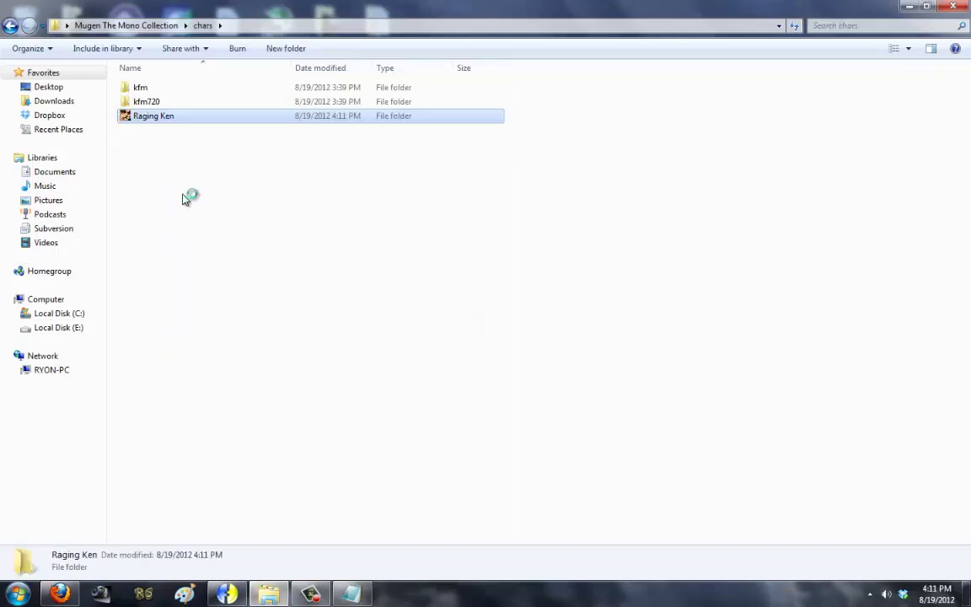
key(BackSpace)
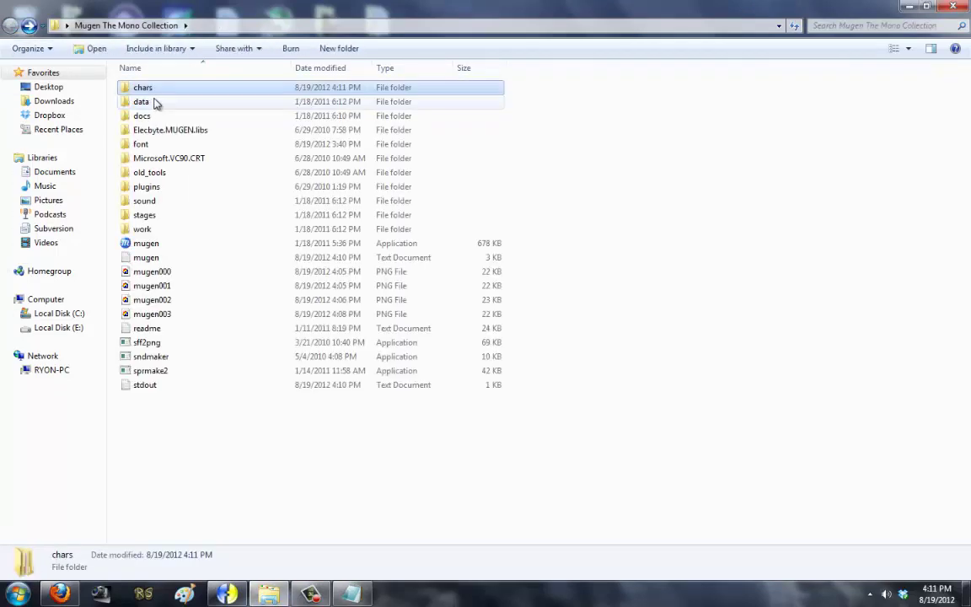
double_click(155, 99)
Step: Open the select file maximized and replace the two kfm lines with RAGING KEN
double_click(184, 245)
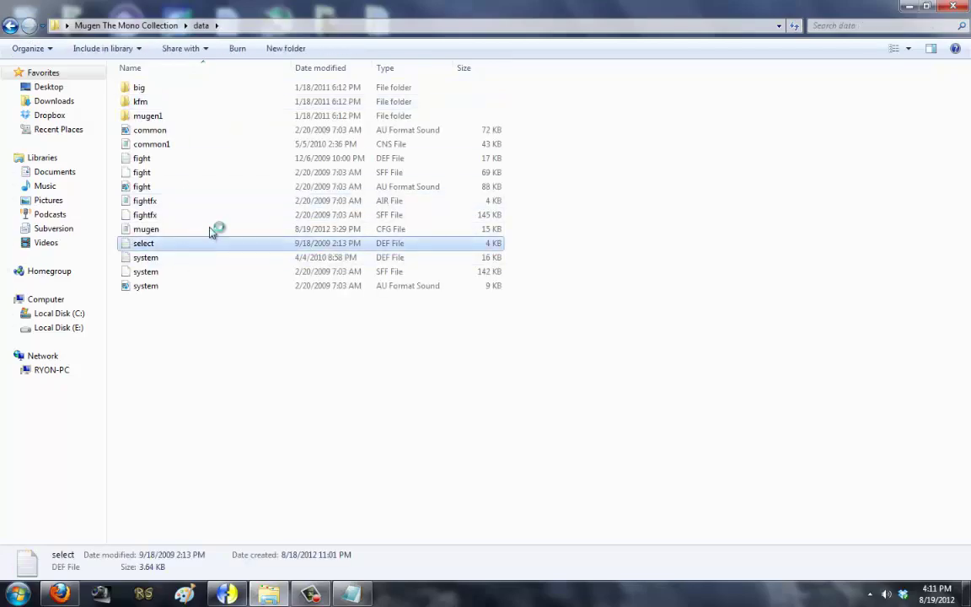
scroll(421, 160, down, 15)
double_click(395, 126)
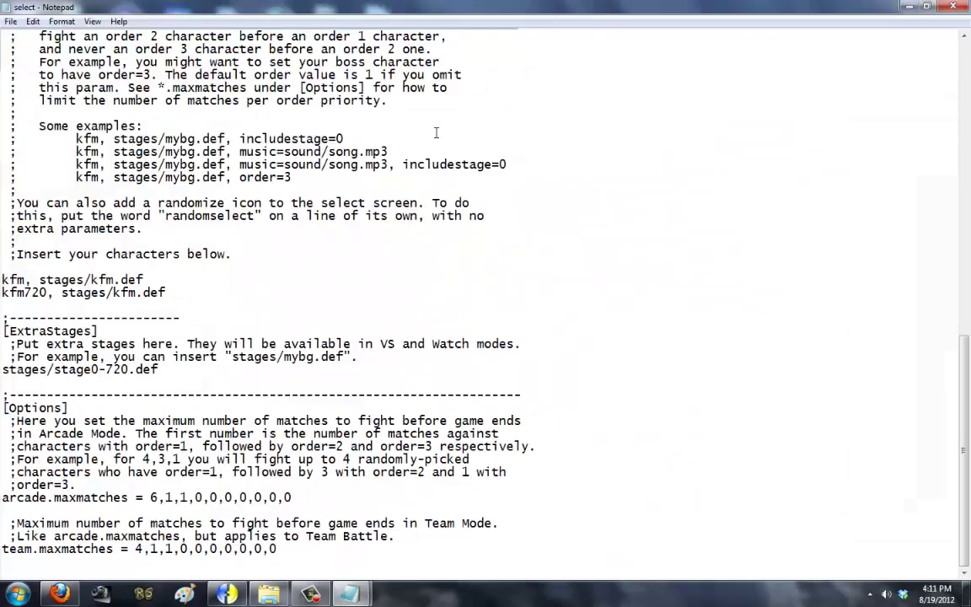
drag(175, 291, 3, 278)
text(RAGING KEN)
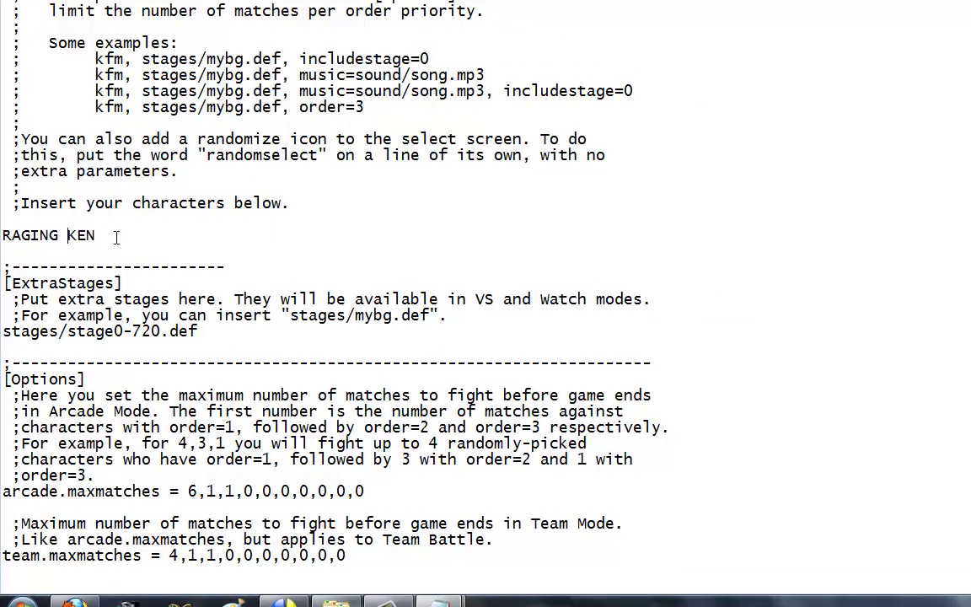
Step: Copy the RAGING KEN line and paste it onto several new lines
key(shift+Home)
key(ctrl+c)
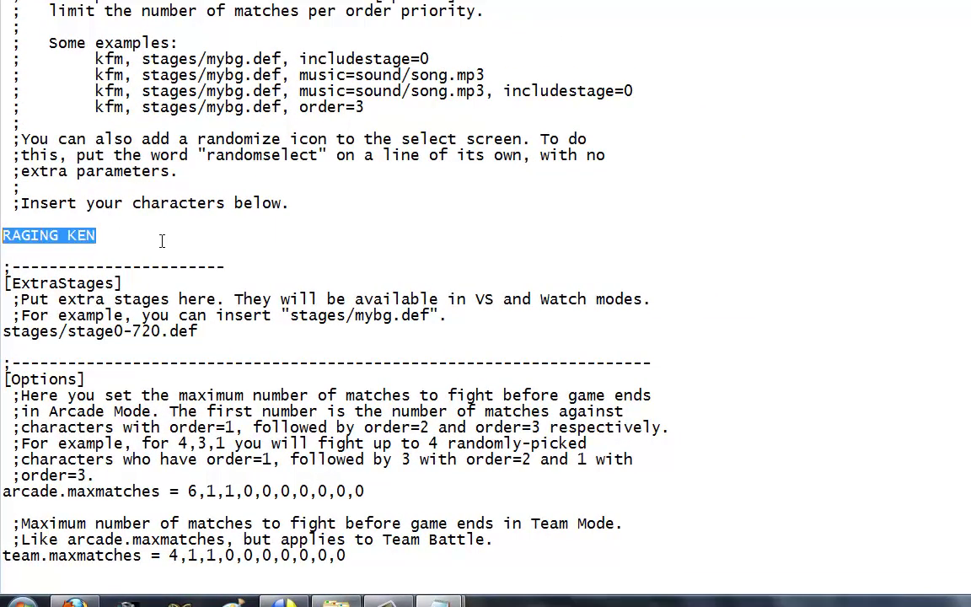
key(End)
key(Return)
key(ctrl+v)
key(Return)
key(ctrl+v)
key(Return)
key(ctrl+v)
Step: Copy the seven RAGING KEN lines, paste more copies, remove a stray blank line, and save
key(Return)
key(ctrl+v)
key(Return)
key(ctrl+v)
key(Return)
key(ctrl+v)
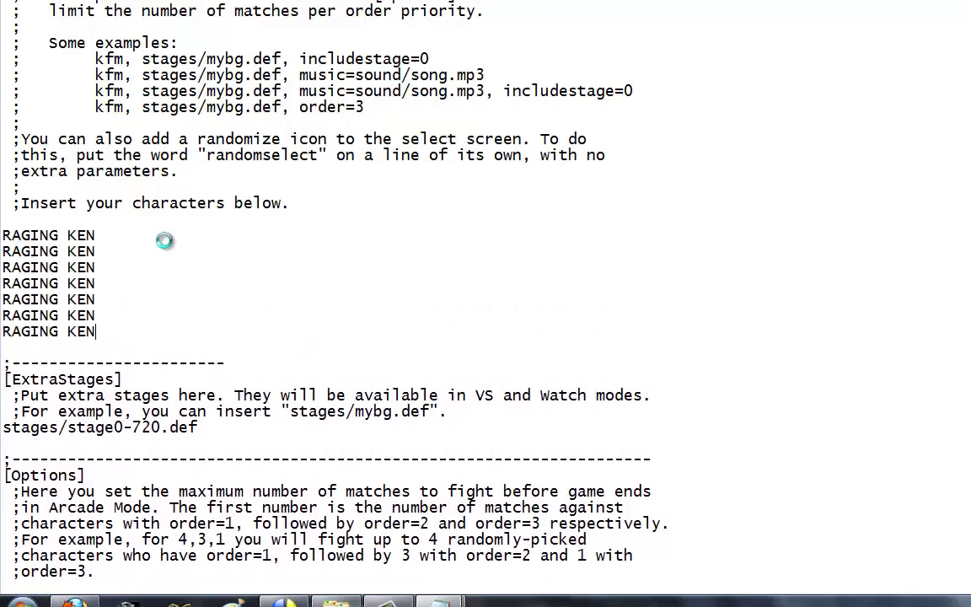
drag(112, 329, 3, 236)
key(ctrl+c)
click(123, 344)
key(ctrl+v)
key(Return)
key(ctrl+v)
key(Return)
key(ctrl+v)
key(Return)
key(ctrl+v)
key(Return)
key(ctrl+v)
key(Return)
click(120, 345)
key(Return)
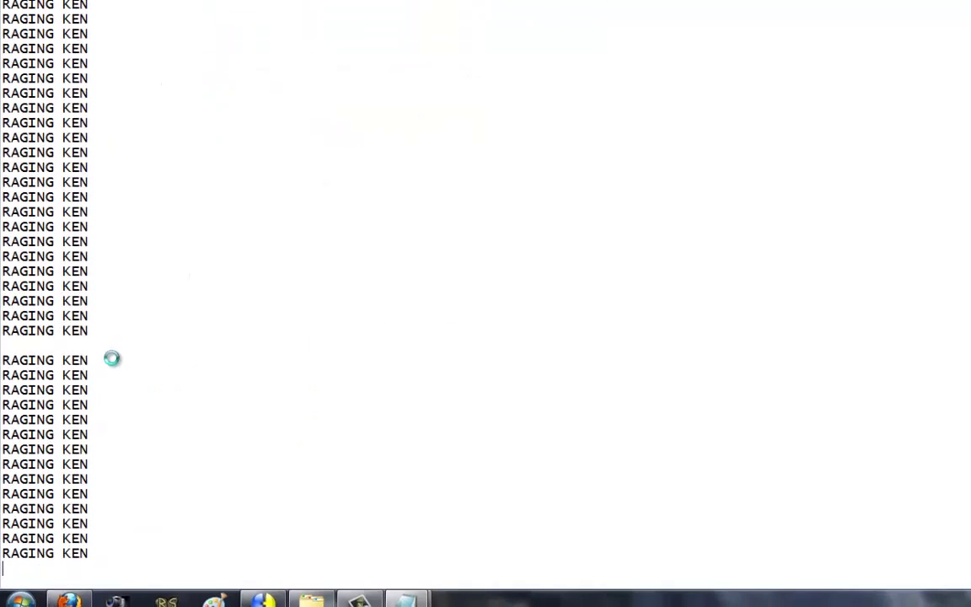
key(BackSpace)
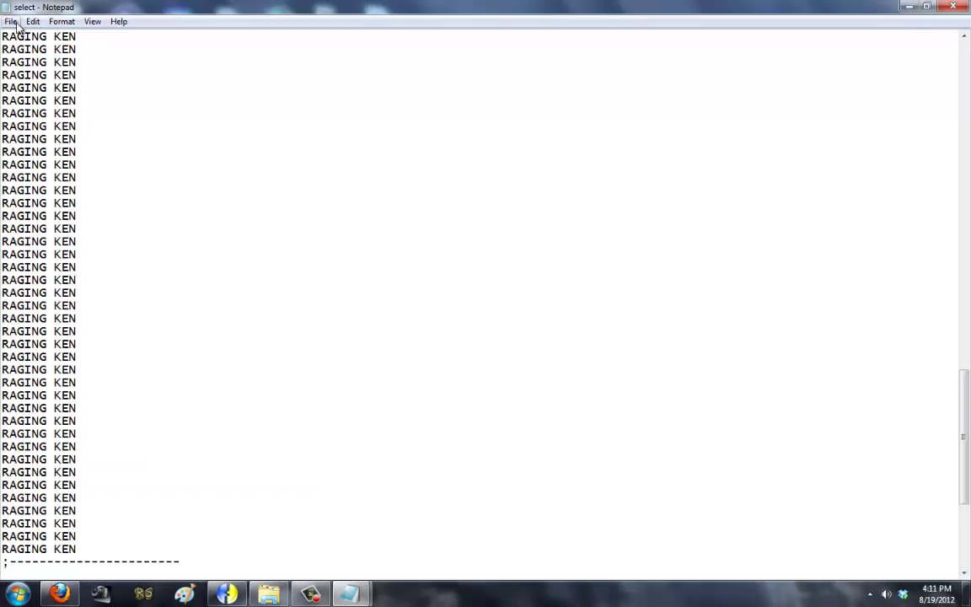
click(12, 21)
click(33, 65)
Step: Test-launch mugen from the Mono Collection folder, then close the game
key(alt+Tab)
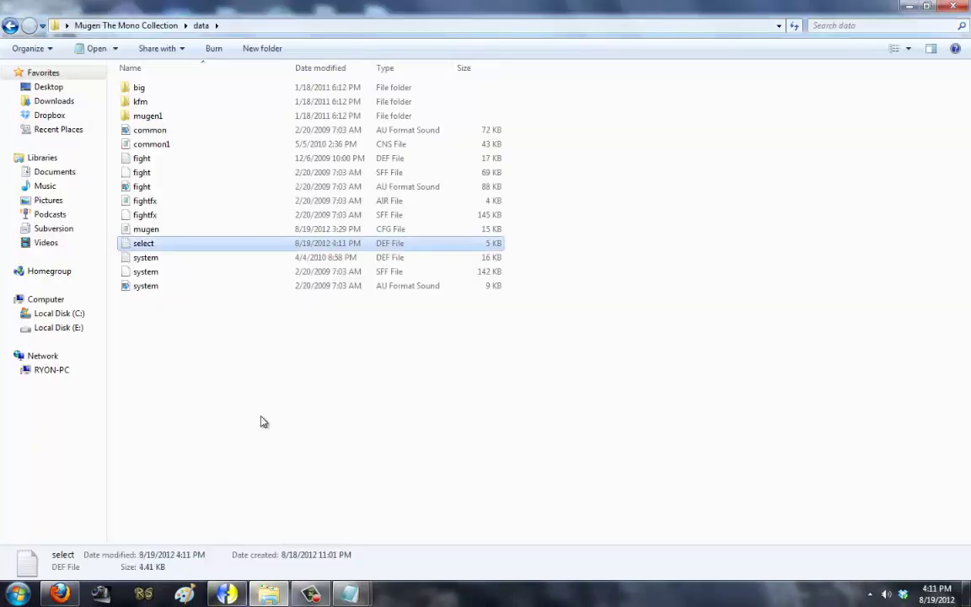
click(11, 25)
click(195, 243)
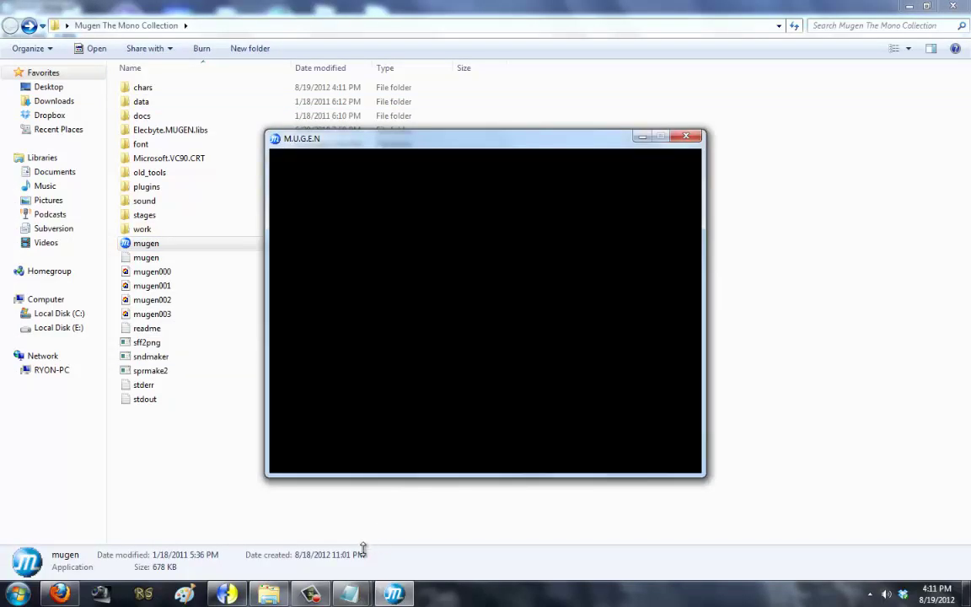
click(349, 594)
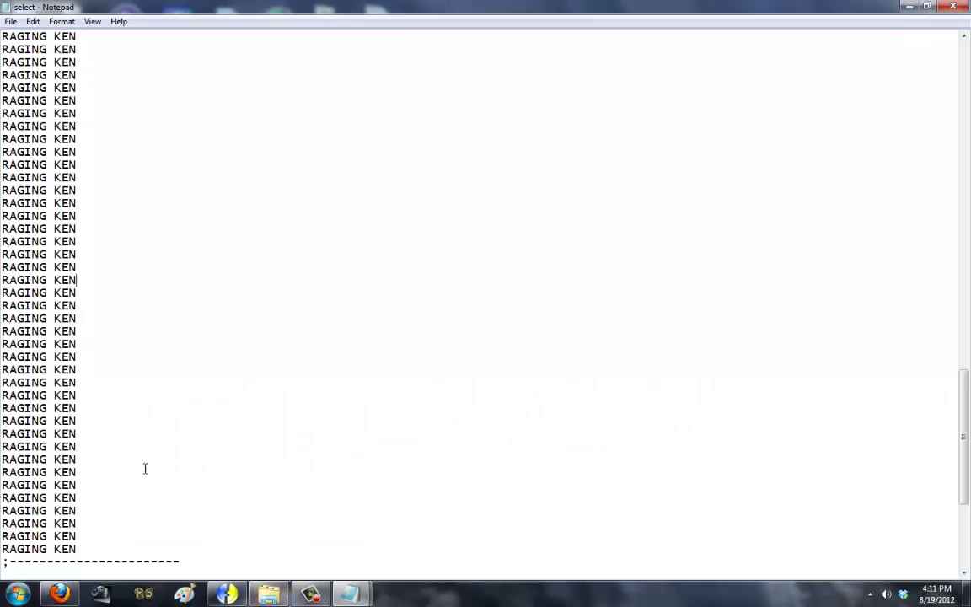
Step: Delete all the RAGING KEN lines from the select file and minimize the windows
drag(83, 538, 2, 421)
key(Delete)
key(alt+Tab)
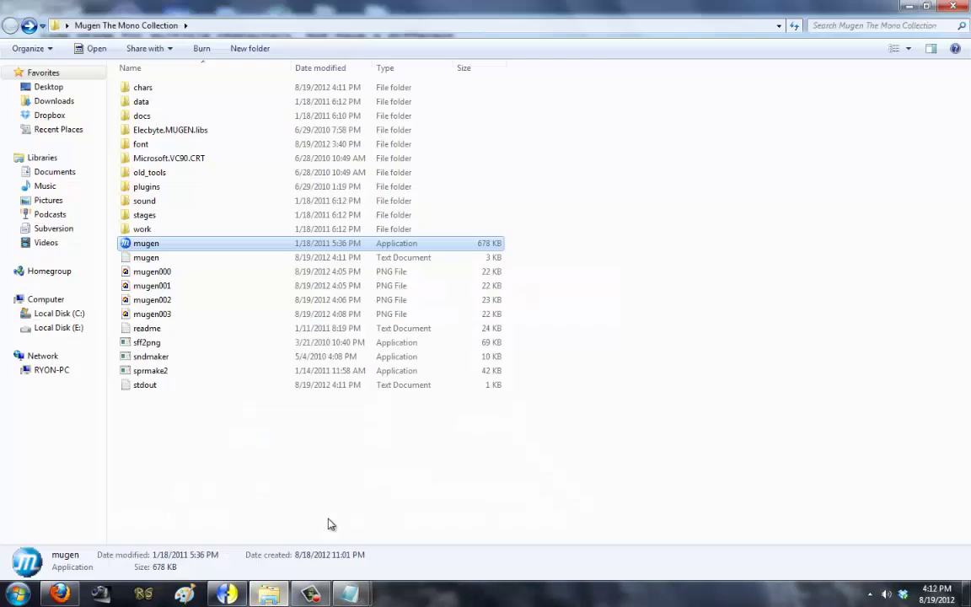
click(823, 15)
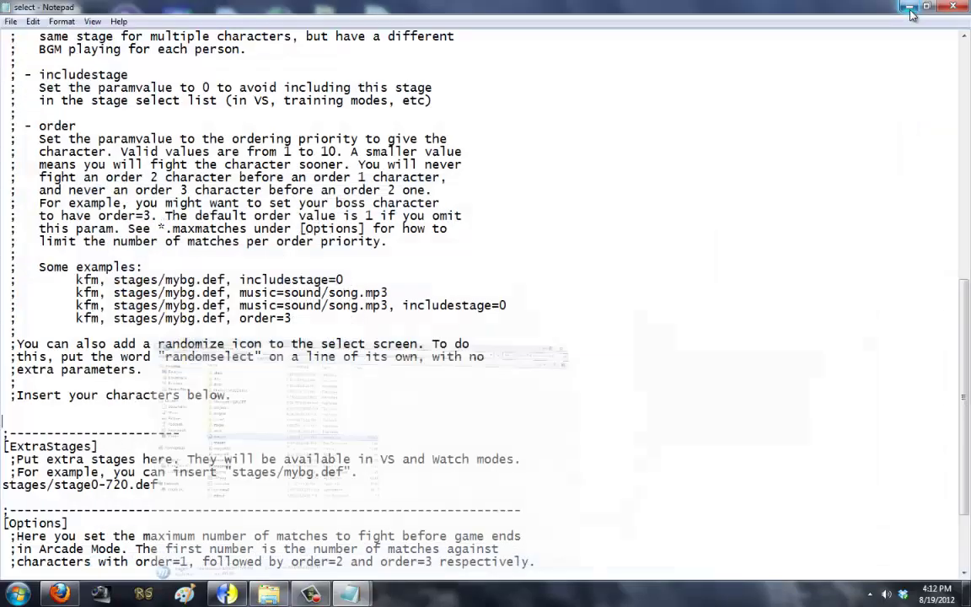
click(823, 15)
Step: Look through the Free For All Battle V5 chars folder, including Croix, then close it
double_click(222, 97)
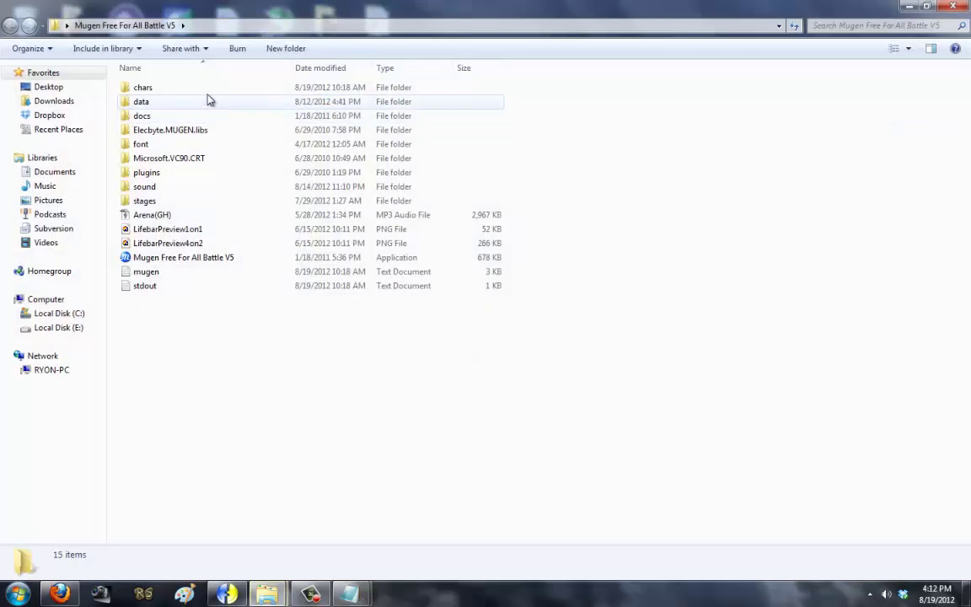
key(Return)
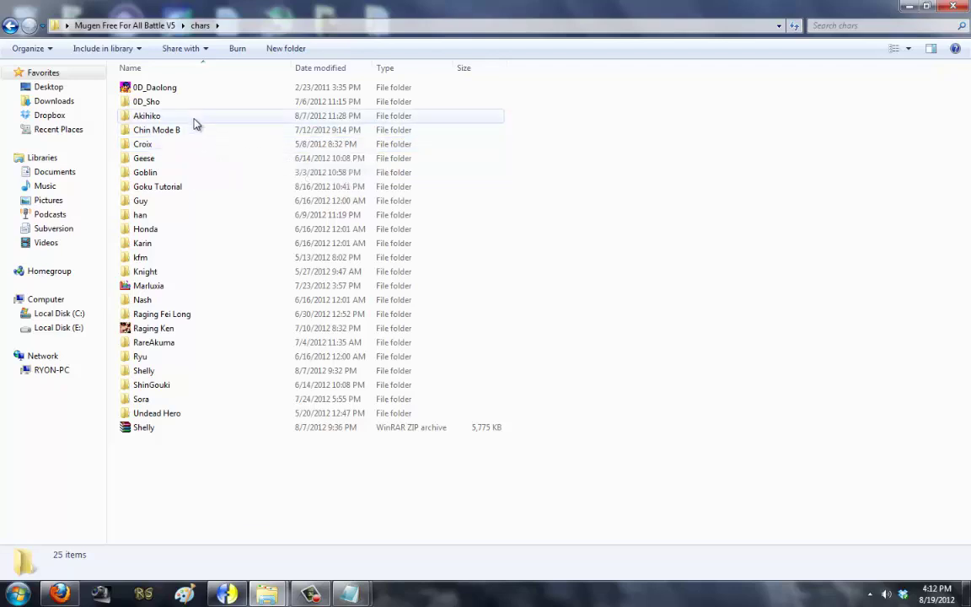
double_click(186, 146)
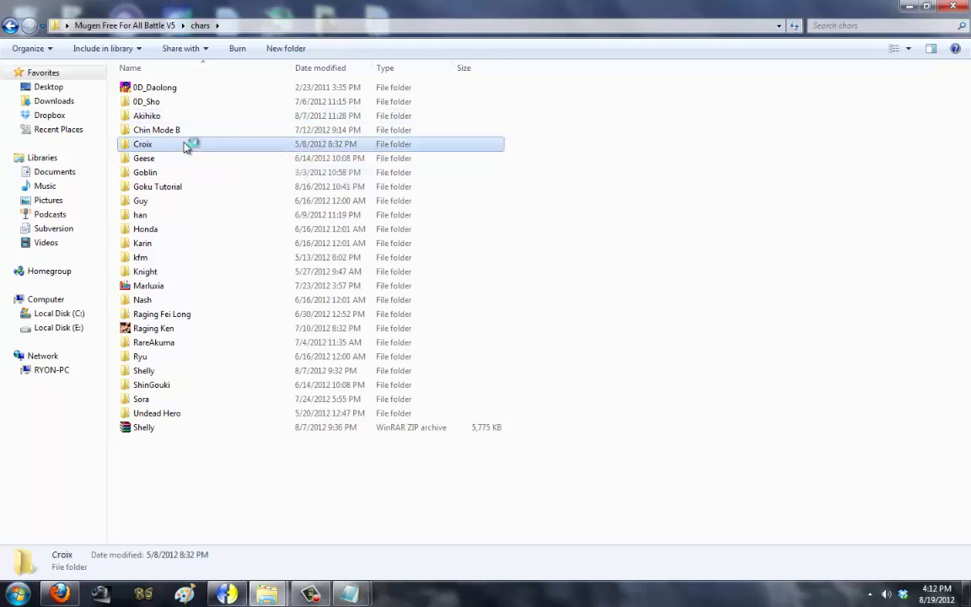
key(BackSpace)
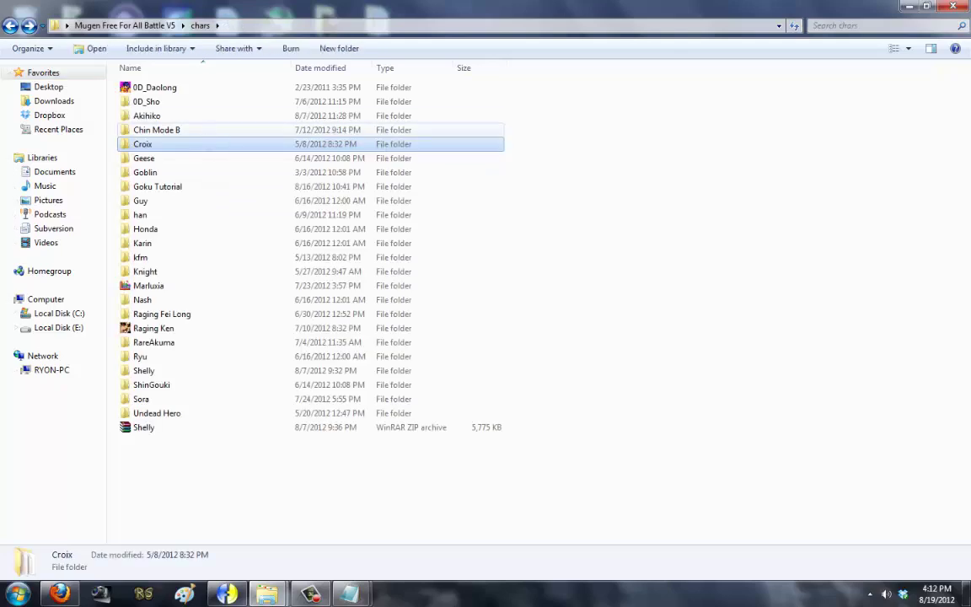
key(alt+F4)
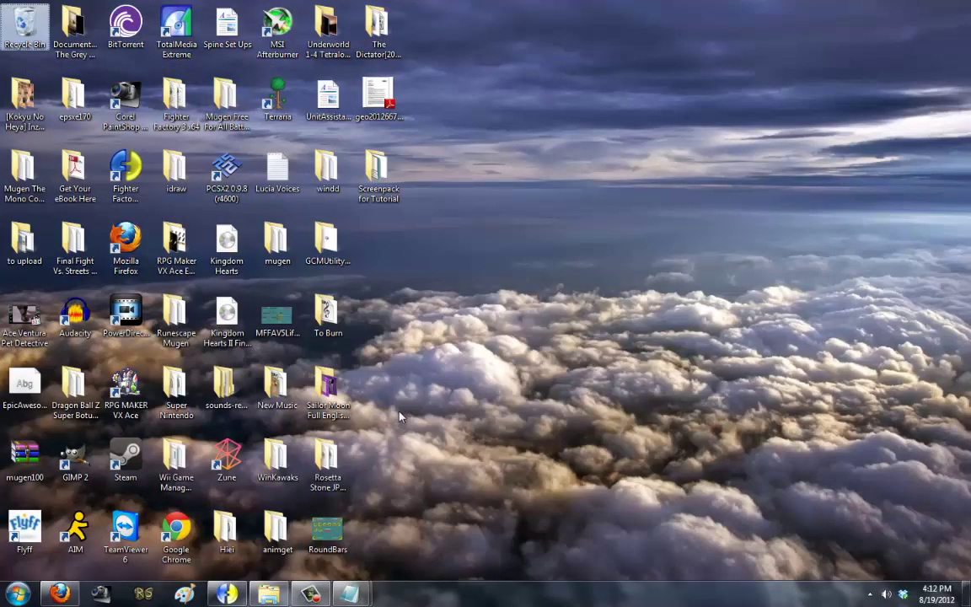
Step: Take the Raging Shingo folder from Runescape Mugen\chars
click(193, 269)
double_click(176, 318)
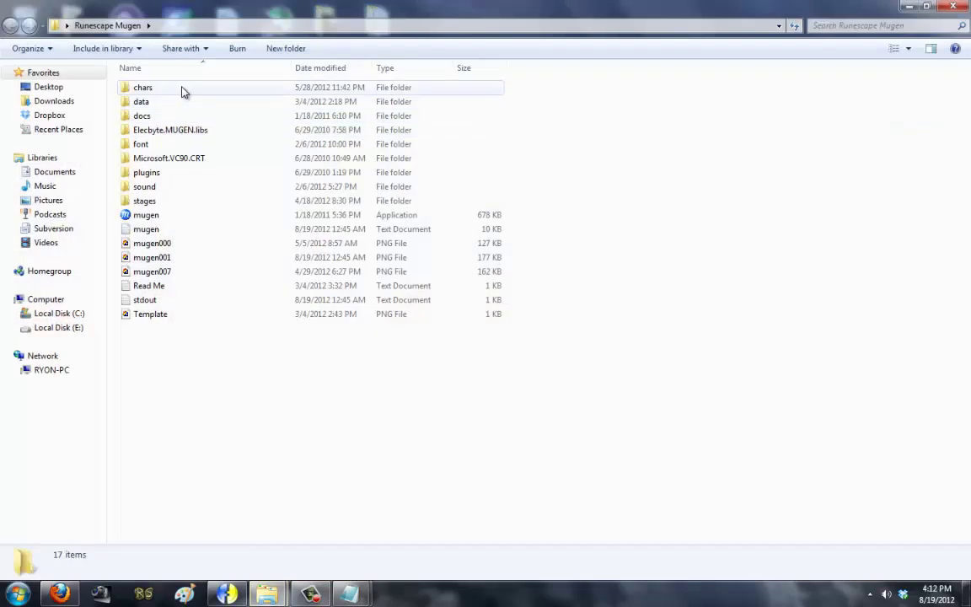
double_click(182, 90)
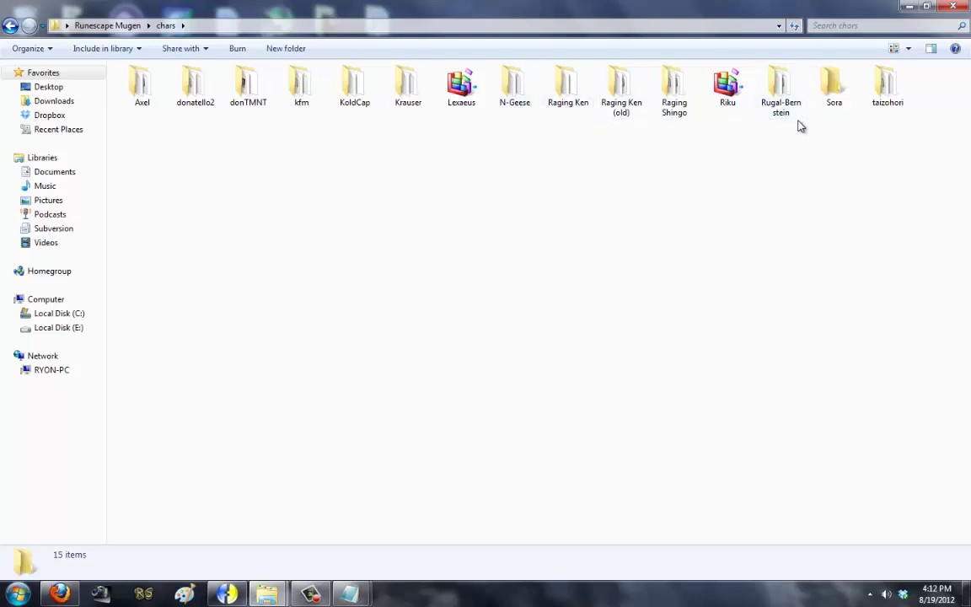
click(660, 77)
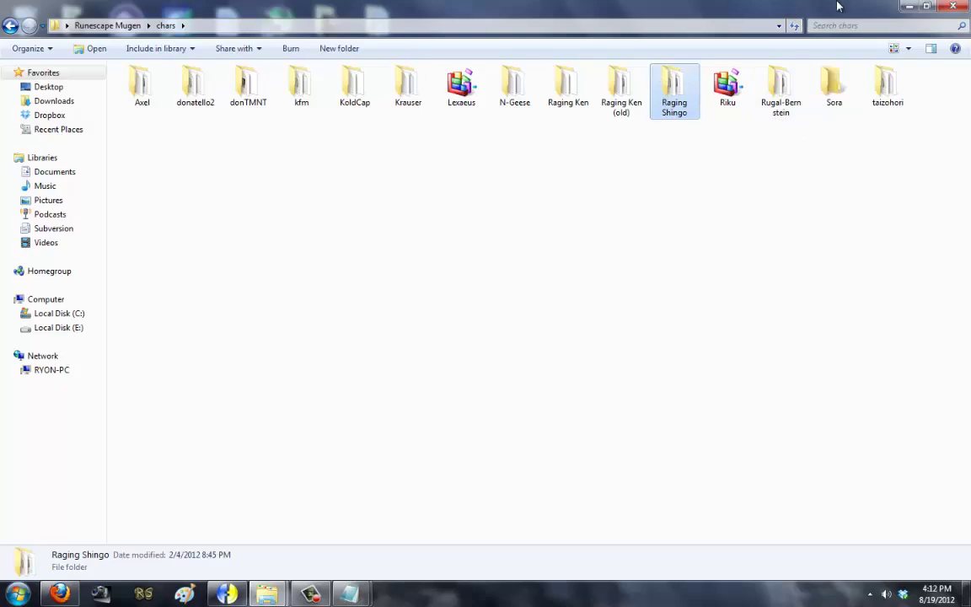
click(952, 5)
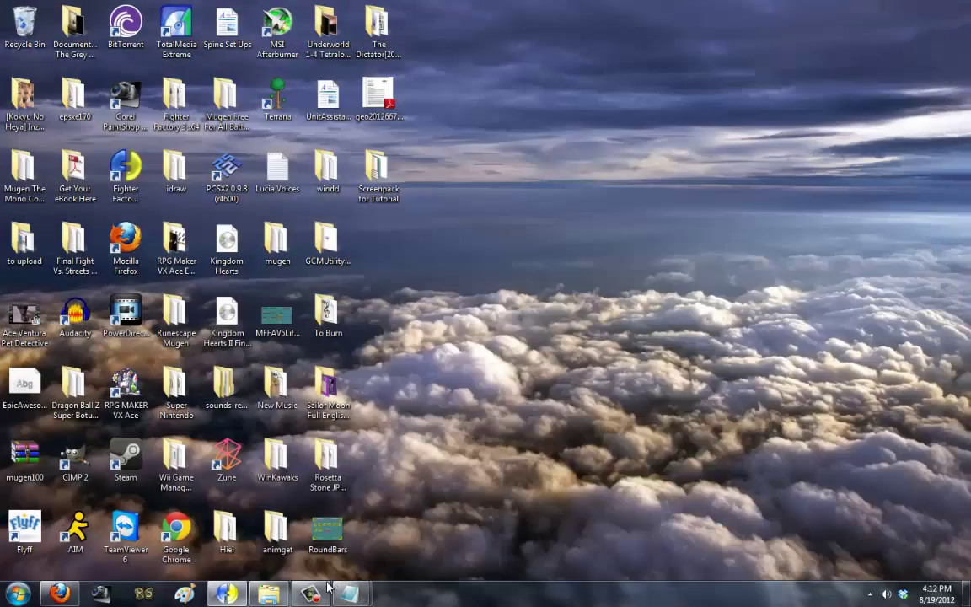
Step: Paste Raging Shingo into the Mono Collection chars folder and delete Raging Ken
click(267, 594)
double_click(141, 90)
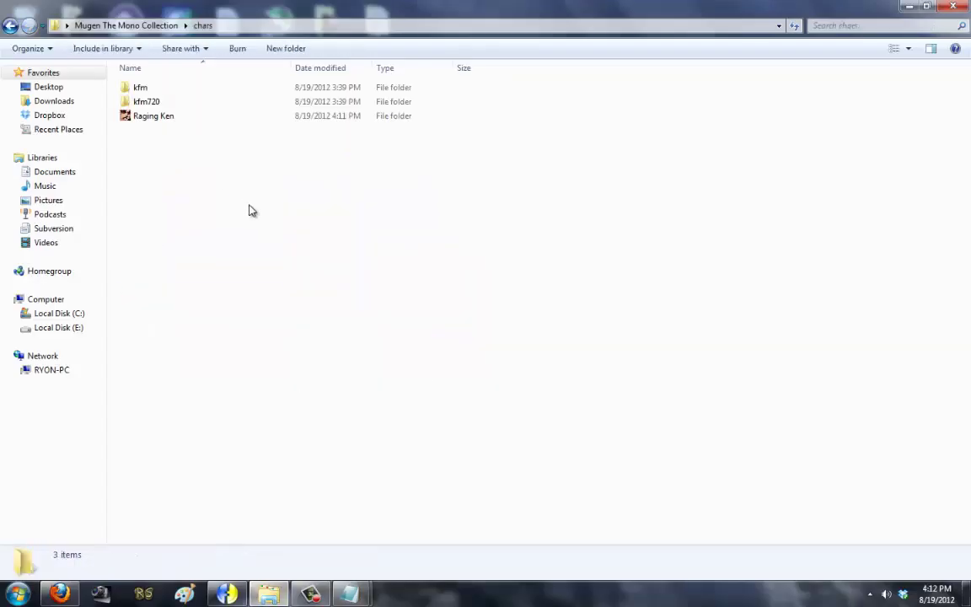
key(ctrl+v)
click(178, 118)
key(Delete)
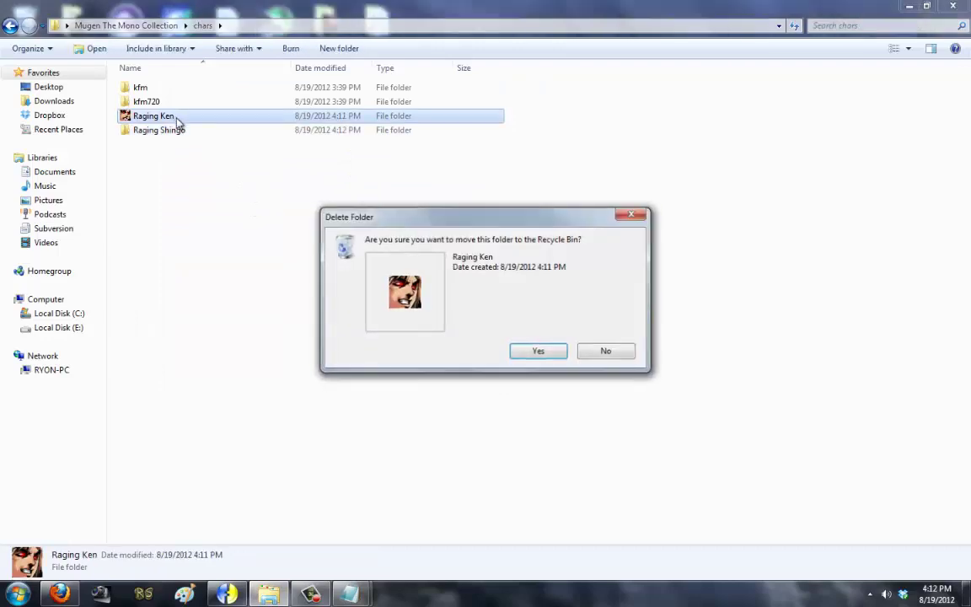
key(Return)
Step: Copy the Raging Shingo folder name via Rename and bring the select file forward
right_click(178, 123)
click(214, 497)
key(ctrl+c)
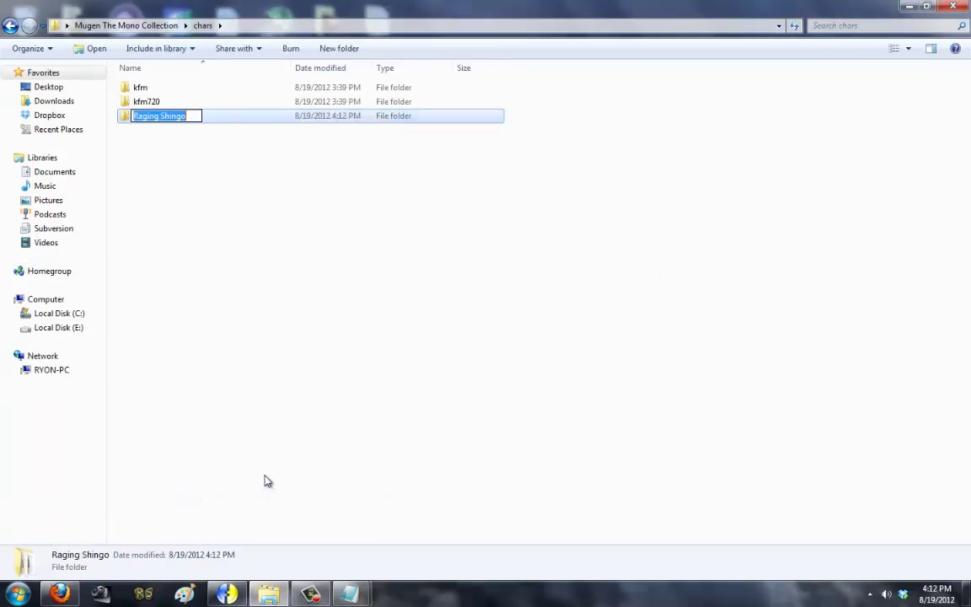
click(264, 479)
click(349, 594)
click(388, 451)
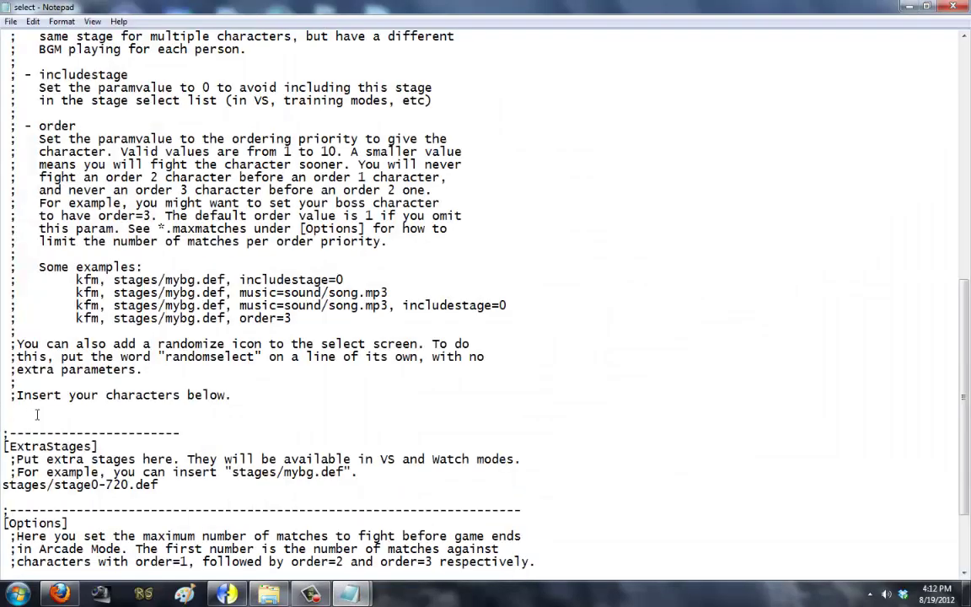
Step: Paste Raging Shingo onto several lines under ';Insert your characters below' and copy them
key(ctrl+v)
key(Return)
key(ctrl+v)
key(Return)
key(ctrl+v)
key(Return)
key(ctrl+v)
key(Return)
key(ctrl+v)
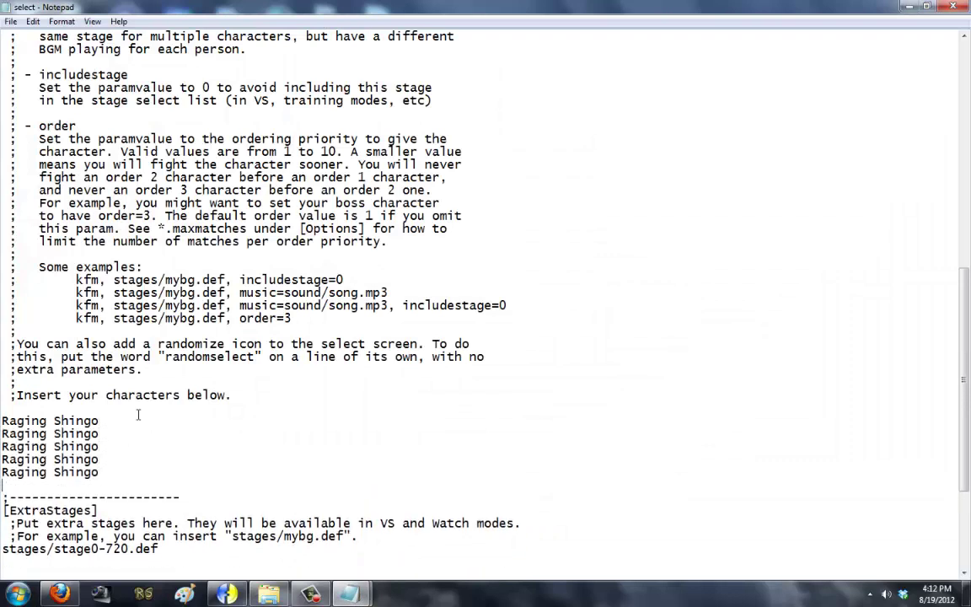
Step: Paste the copied Raging Shingo block repeatedly to fill dozens of lines
key(Return)
key(ctrl+v)
key(shift+Up)
key(shift+Up)
key(shift+Up)
key(shift+Up)
key(shift+Up)
key(shift+Up)
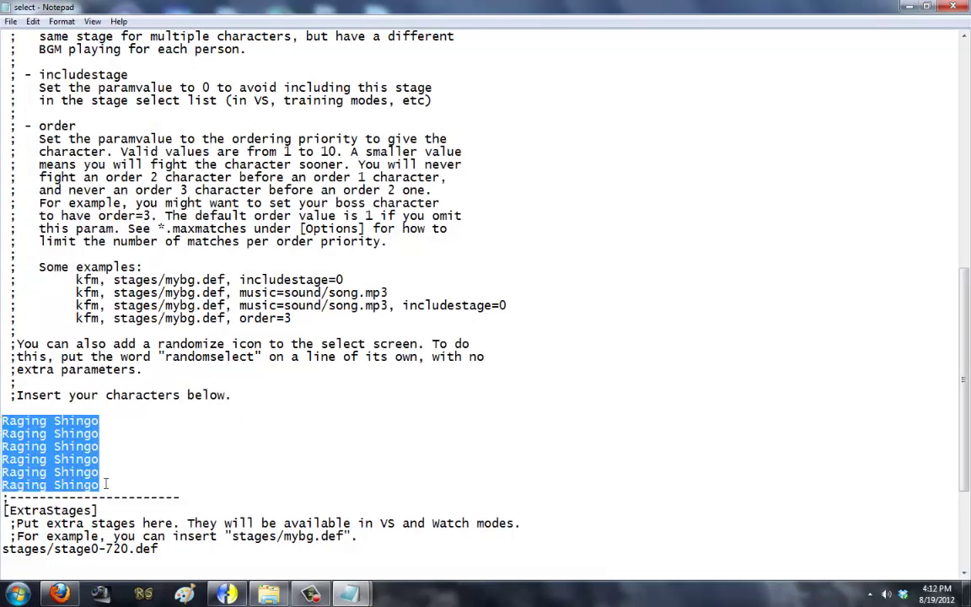
key(ctrl+c)
key(Right)
key(Return)
key(ctrl+v)
key(Return)
key(ctrl+v)
key(Return)
key(ctrl+v)
key(Return)
key(ctrl+v)
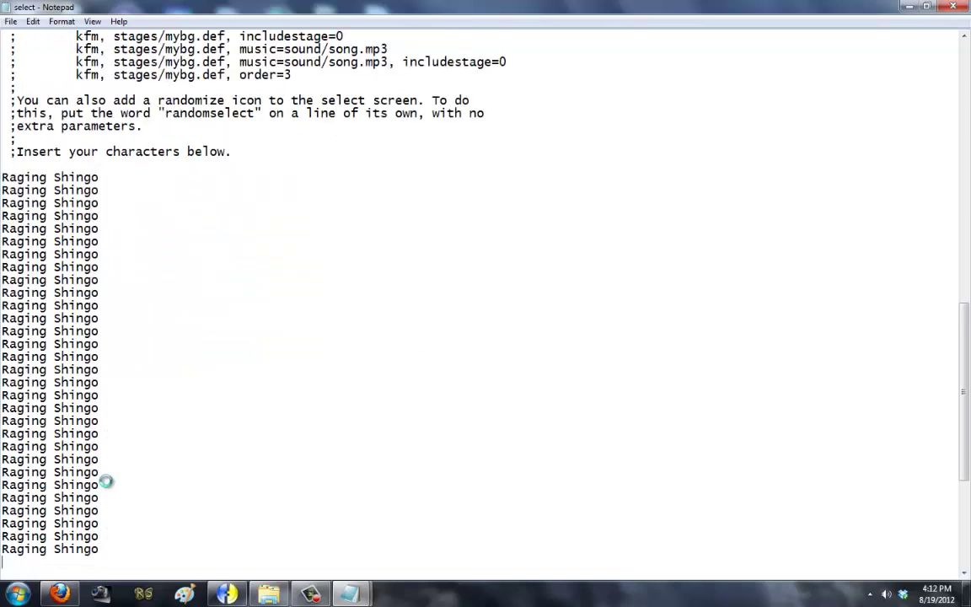
key(Return)
key(ctrl+v)
key(Return)
key(ctrl+v)
key(Return)
key(ctrl+v)
key(Return)
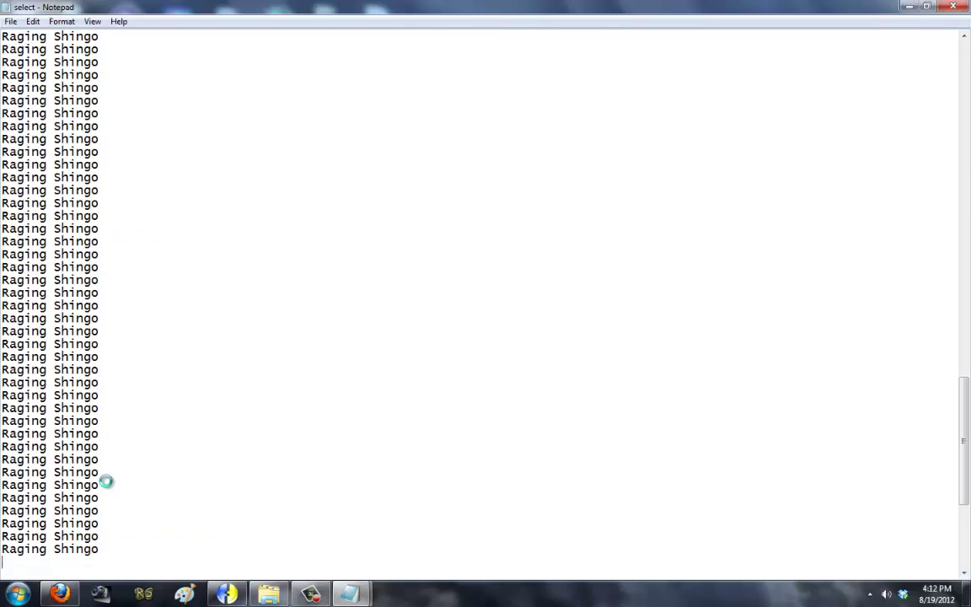
key(ctrl+v)
Step: Save the select file and launch mugen from the Mono Collection folder
click(11, 21)
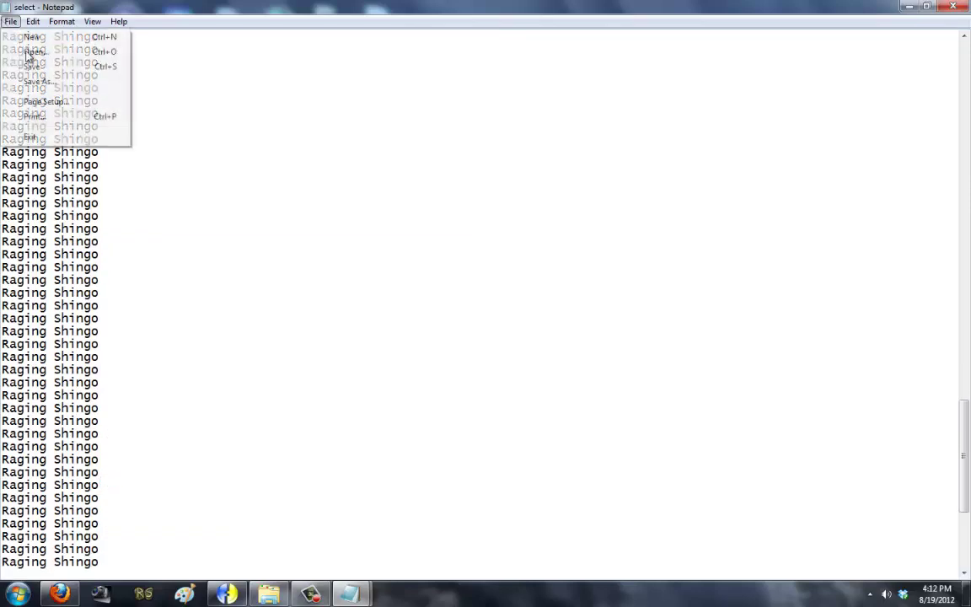
click(33, 66)
click(268, 594)
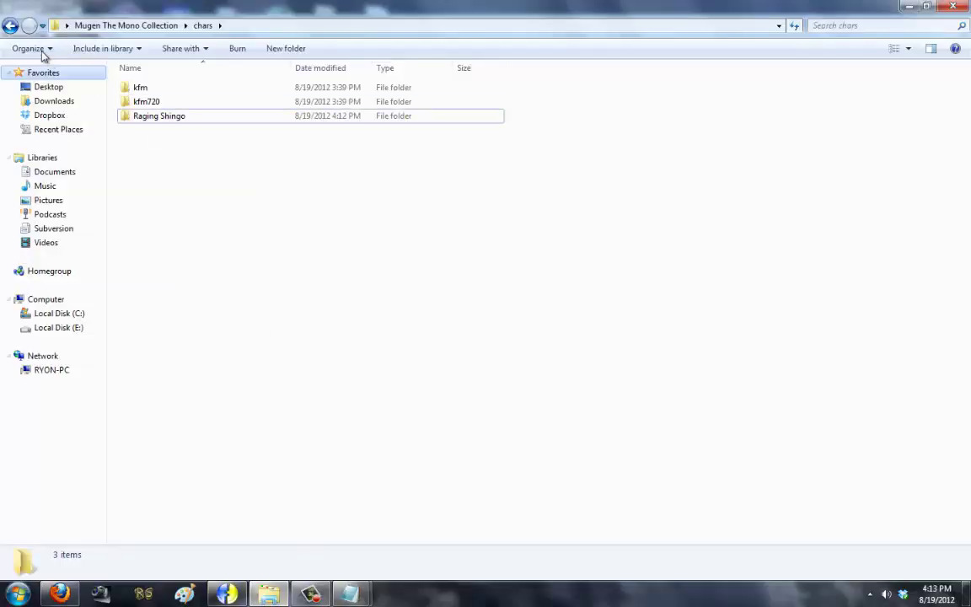
click(11, 27)
double_click(147, 246)
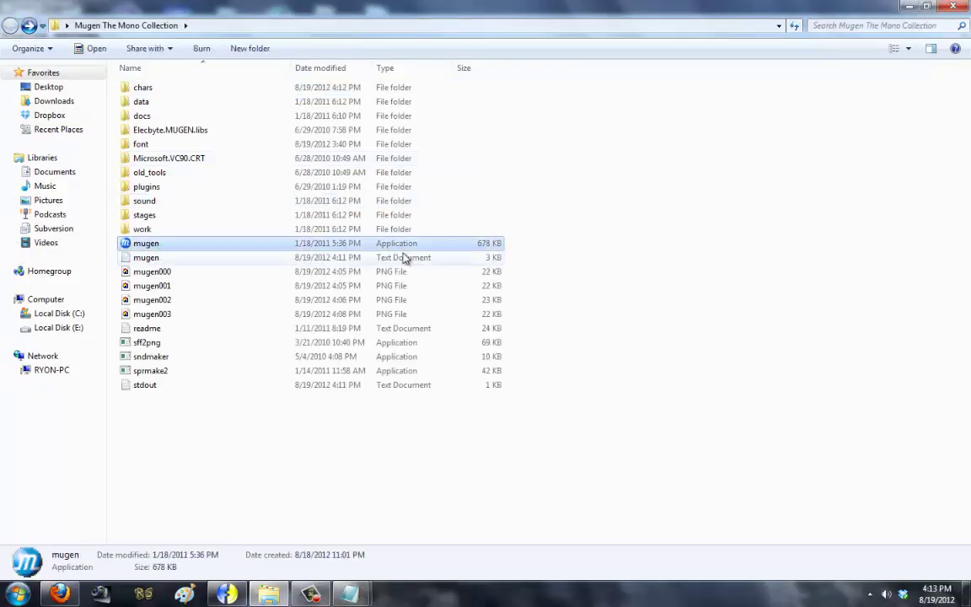
Step: Check the arcade character grid, then return to the select file and save it
key(Return)
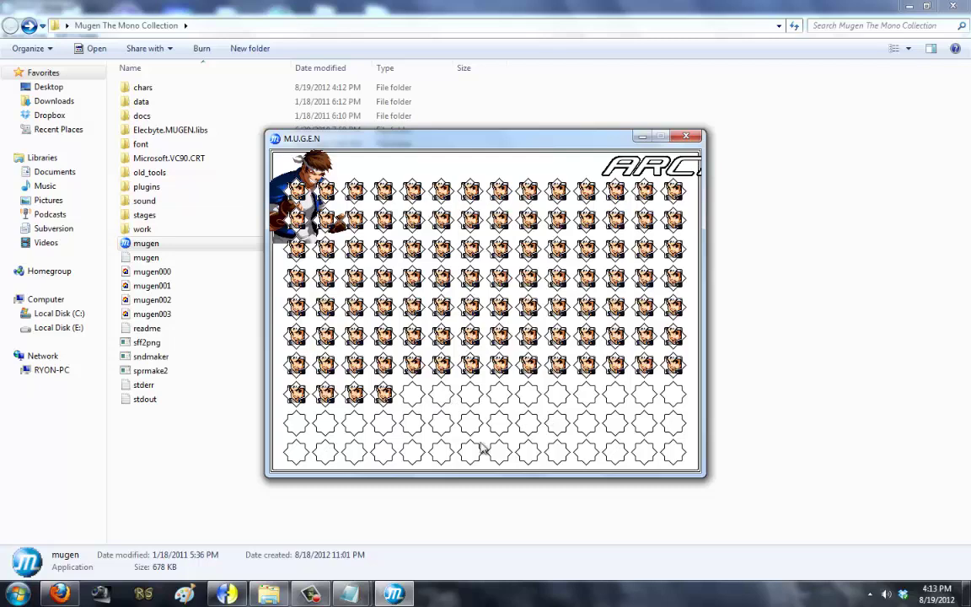
key(Escape)
key(Escape)
mouse_move(349, 594)
click(425, 463)
scroll(249, 505, down, 5)
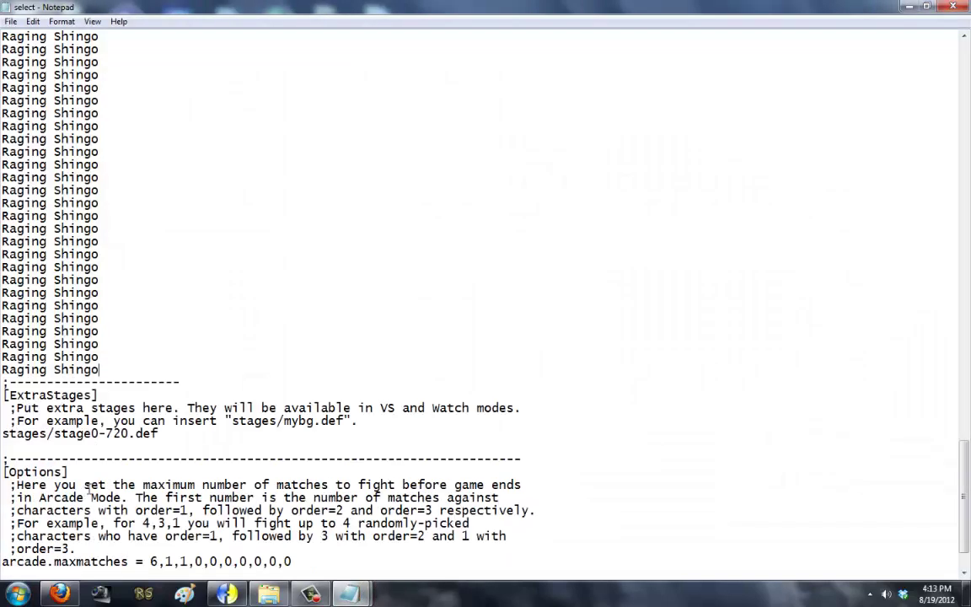
scroll(88, 491, up, 5)
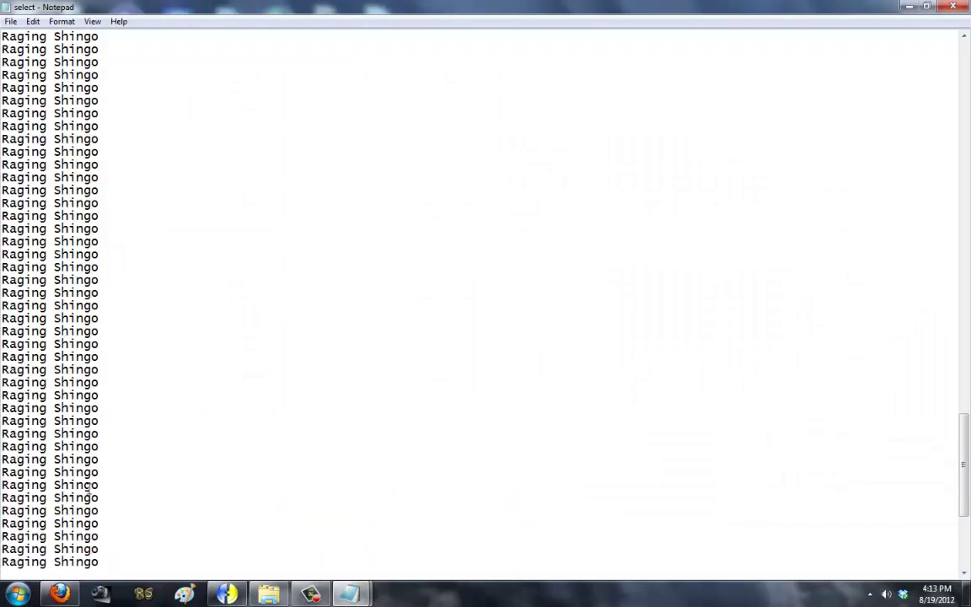
click(11, 21)
click(33, 66)
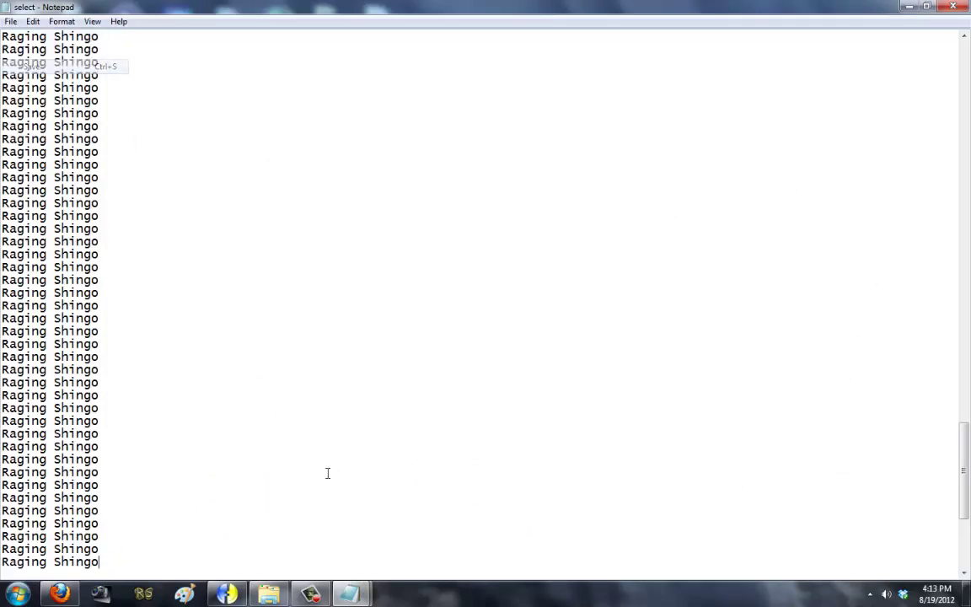
Step: Relaunch mugen, view the arcade select grid, and quit the game
click(229, 595)
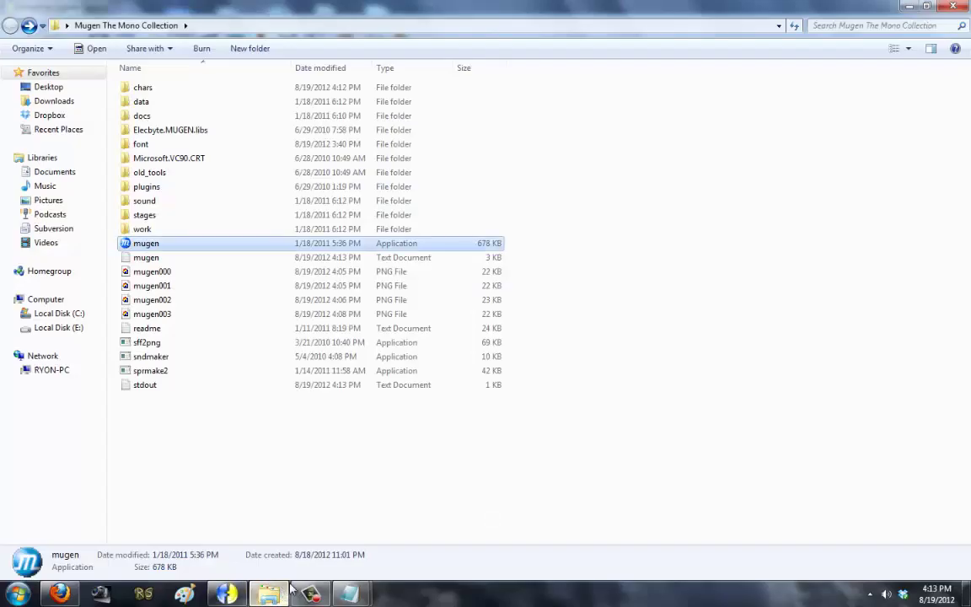
double_click(197, 244)
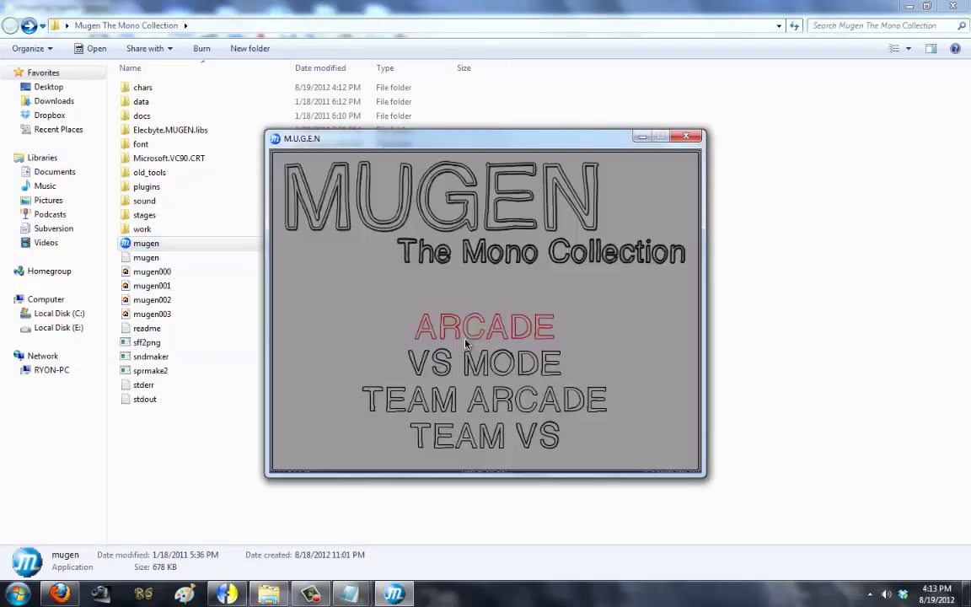
key(Return)
key(Escape)
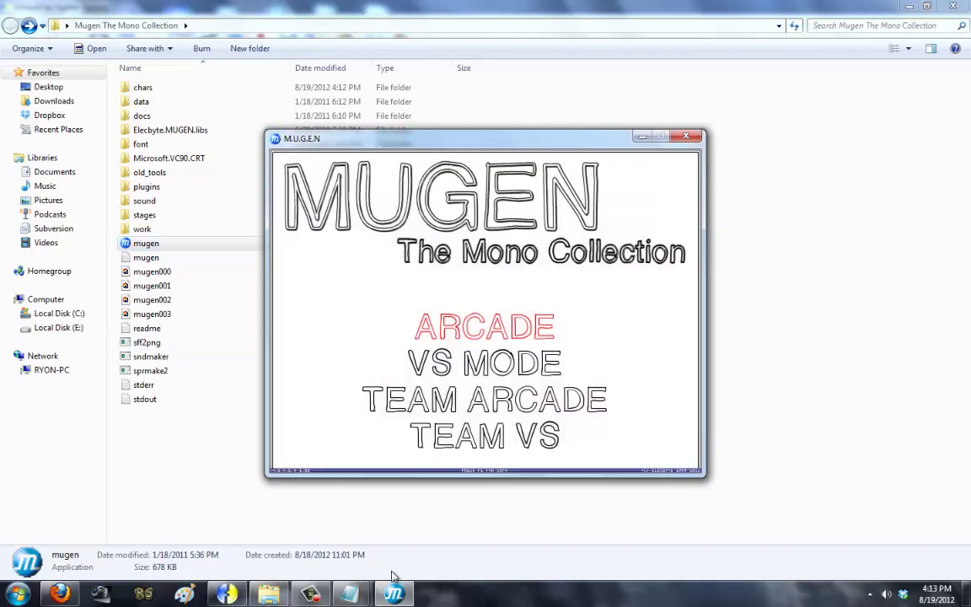
key(Escape)
Step: Save the select file again, relaunch mugen, and confirm the grid is full of Raging Shingo
click(401, 548)
scroll(133, 389, up, 4)
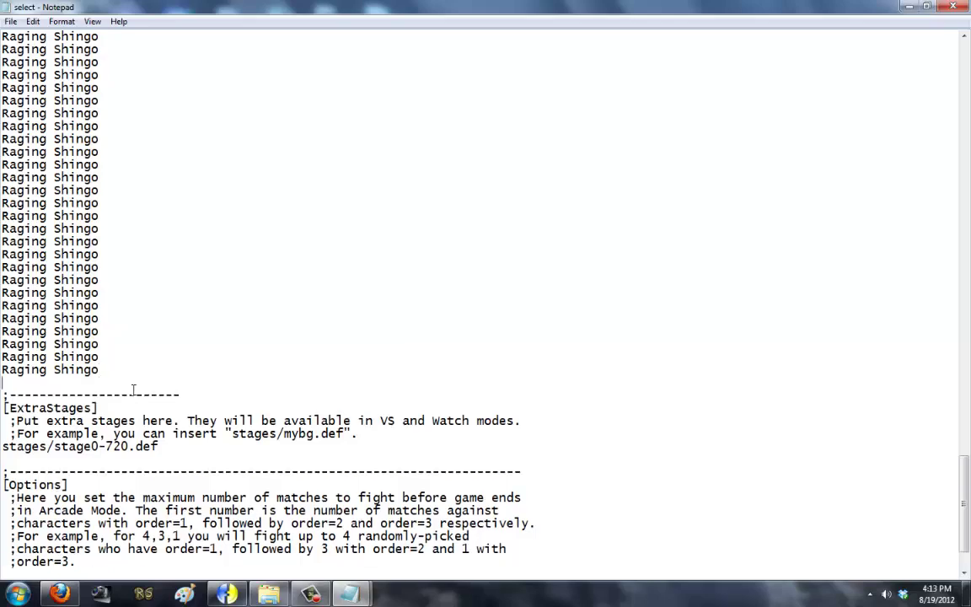
click(11, 21)
click(51, 39)
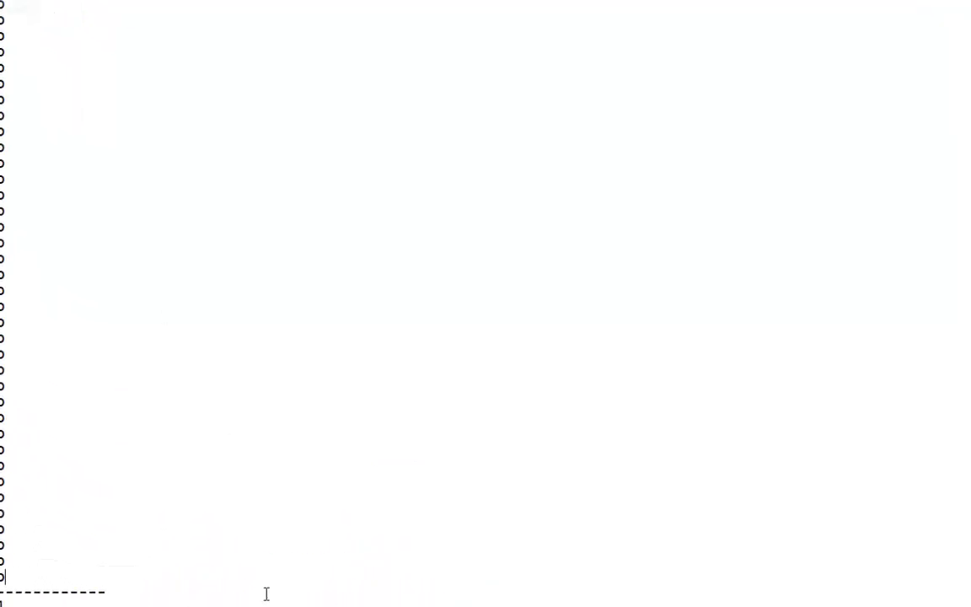
click(267, 606)
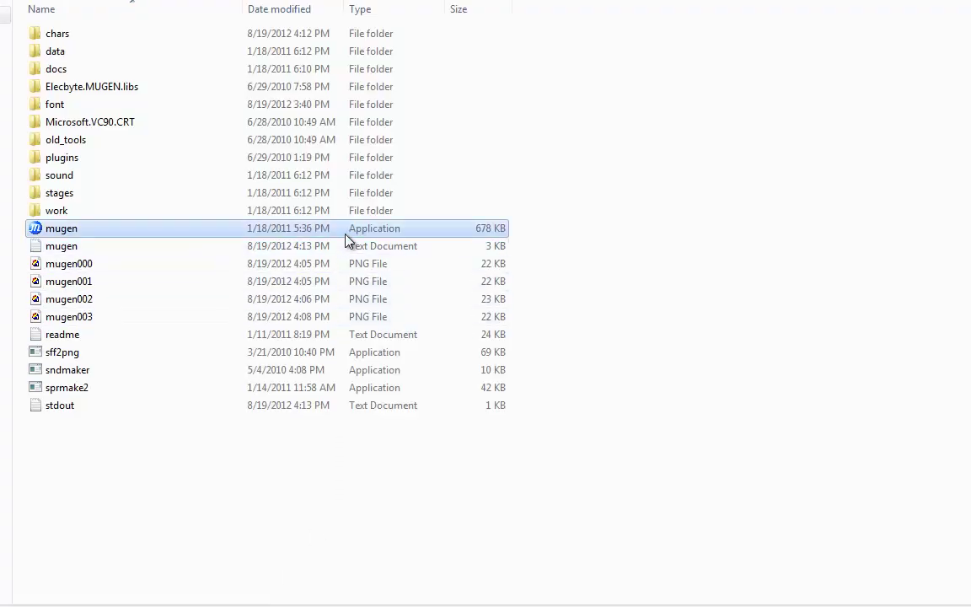
double_click(345, 234)
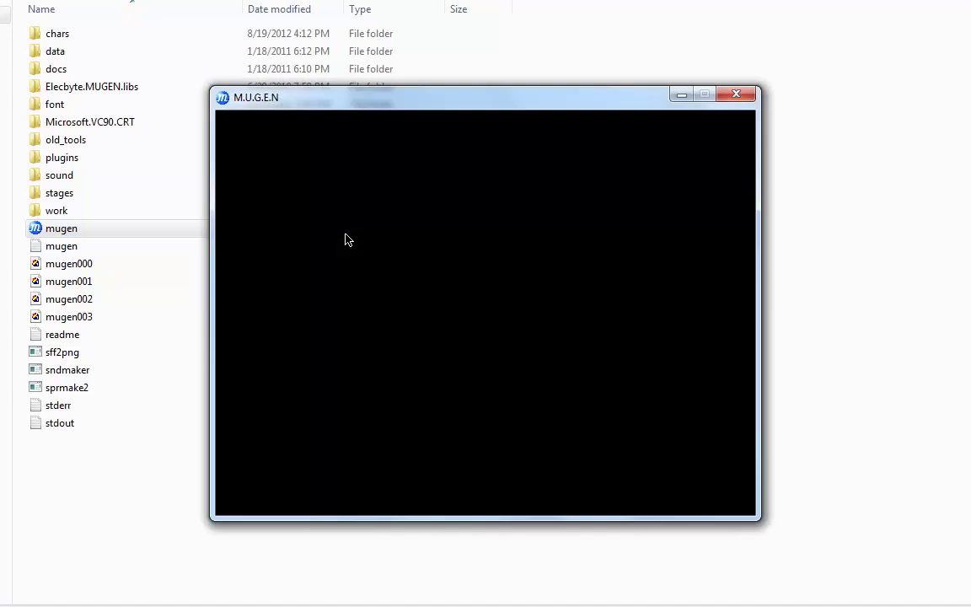
key(Return)
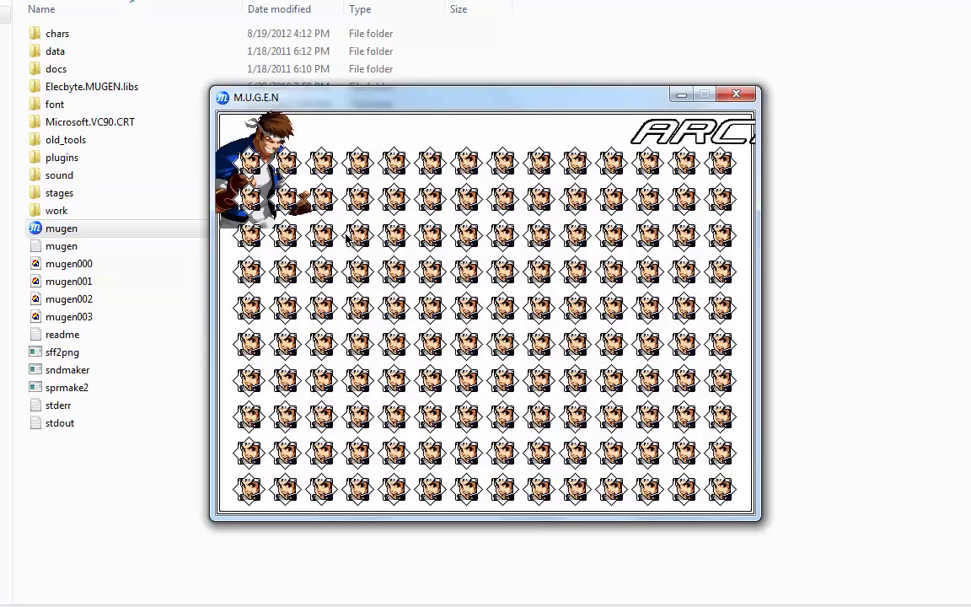
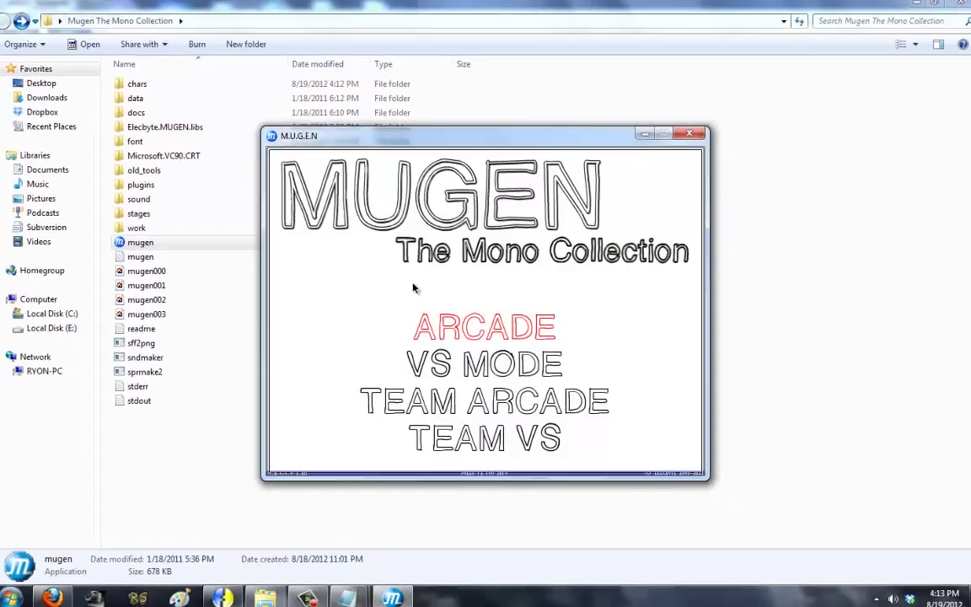
Step: Close the MUGEN test window and the character list file, keeping system.def open
key(Escape)
mouse_move(346, 590)
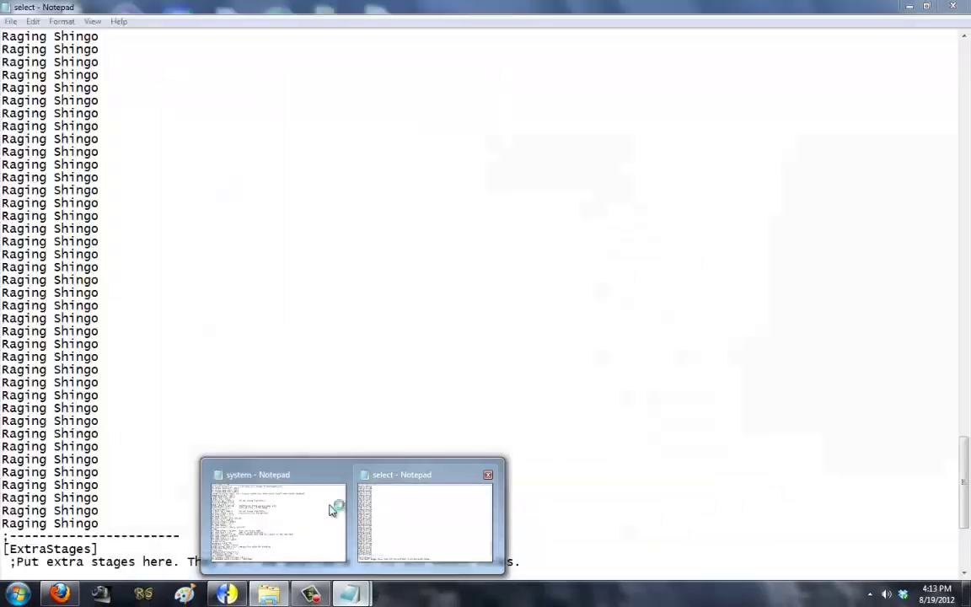
click(336, 505)
click(491, 472)
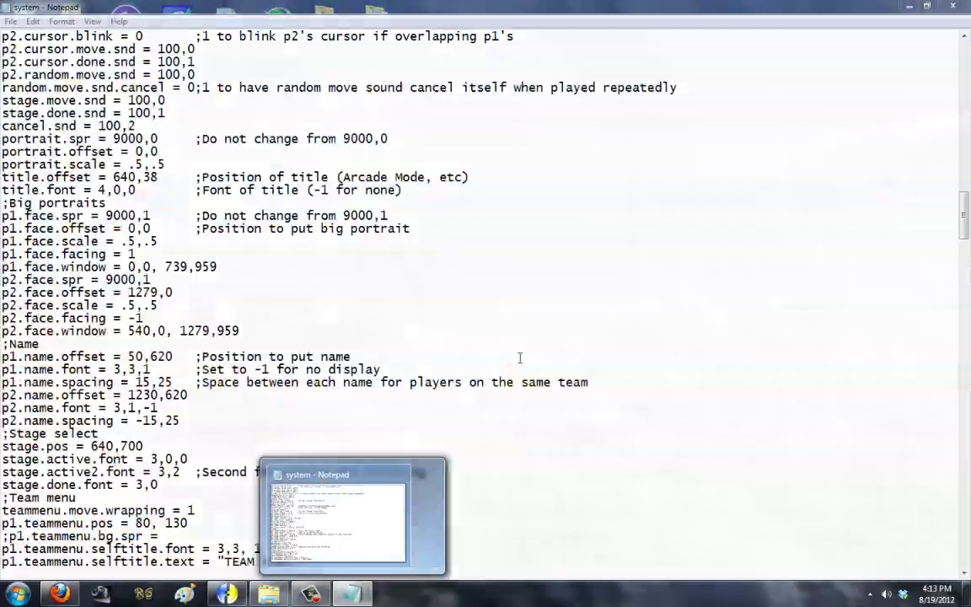
Step: In Fighter Factory, zoom out to review box sprites 7,0 and 7,1, then return to system.def
click(352, 594)
click(225, 594)
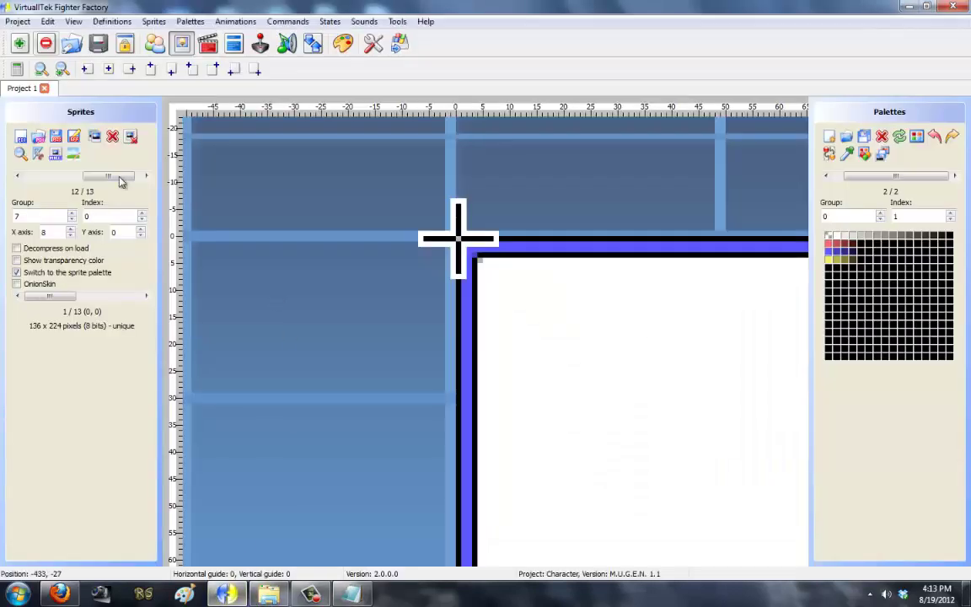
click(41, 71)
click(41, 71)
click(41, 71)
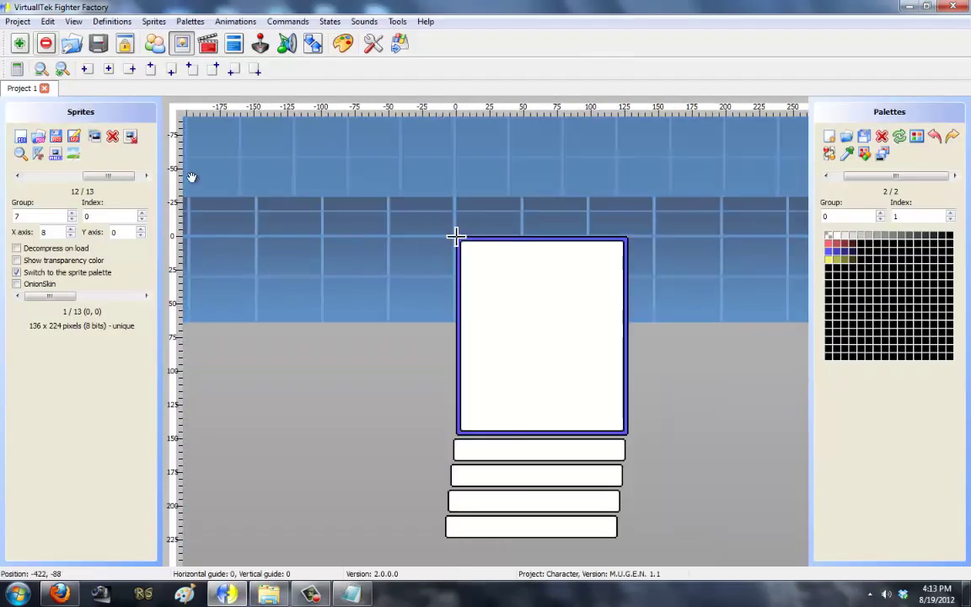
drag(193, 167, 171, 158)
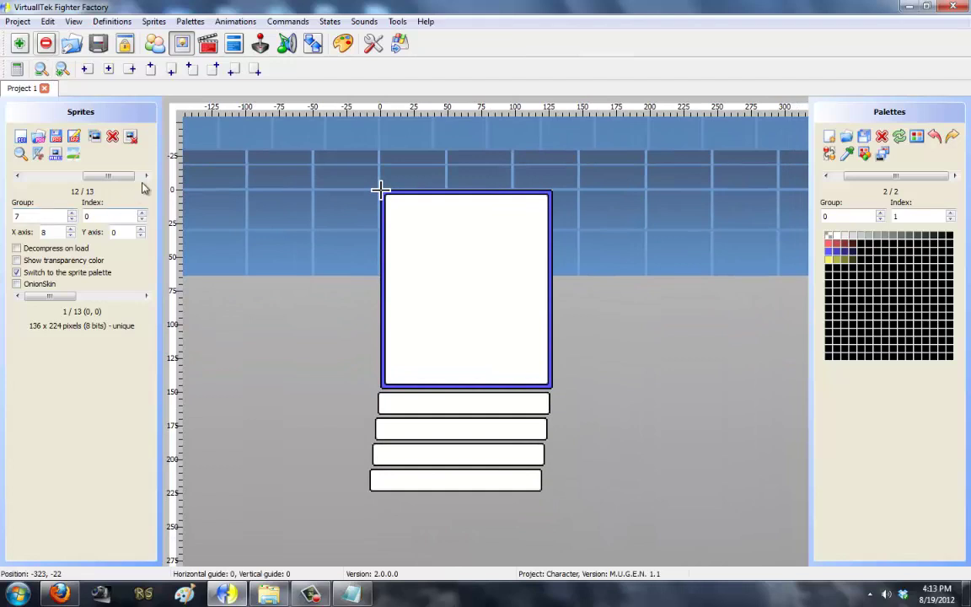
click(146, 176)
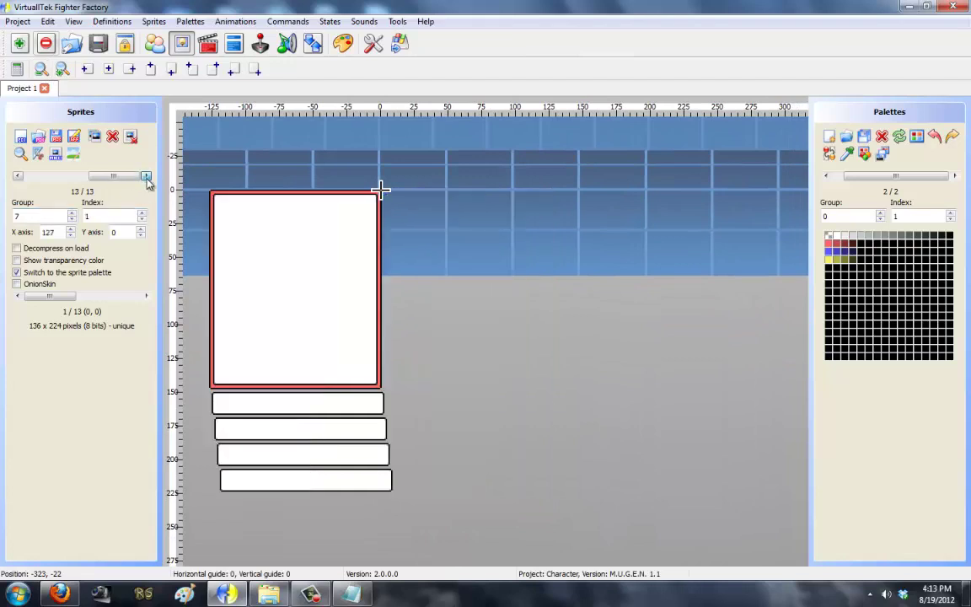
click(351, 594)
scroll(305, 409, down, 20)
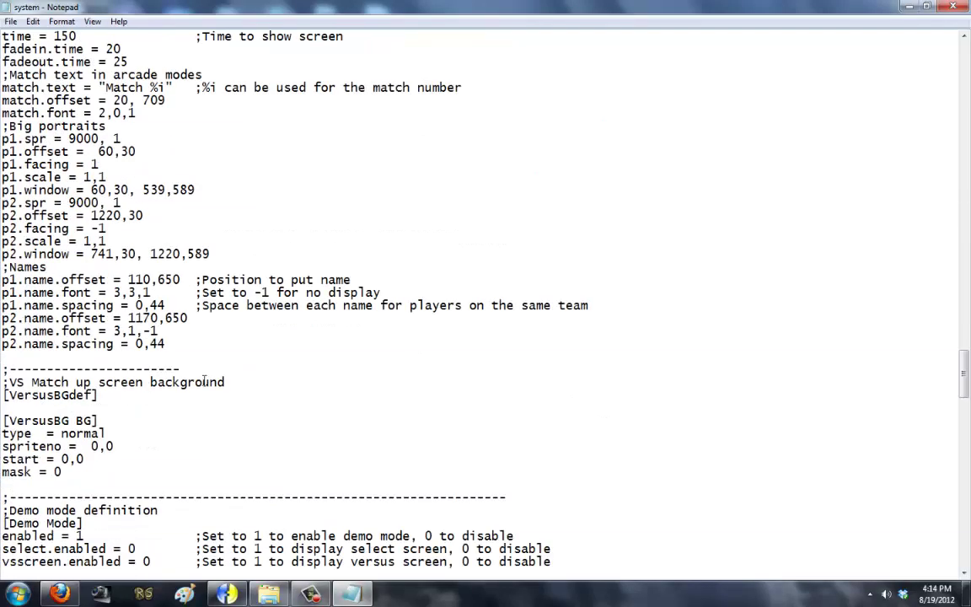
Step: Copy the [SelectBG Background] block and paste two duplicates below it
drag(114, 292, 3, 241)
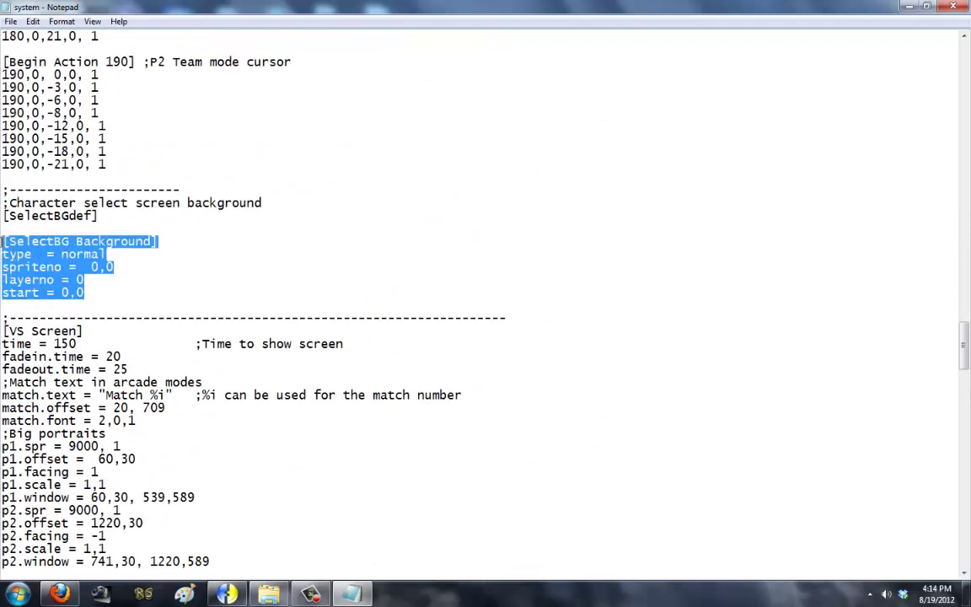
click(40, 241)
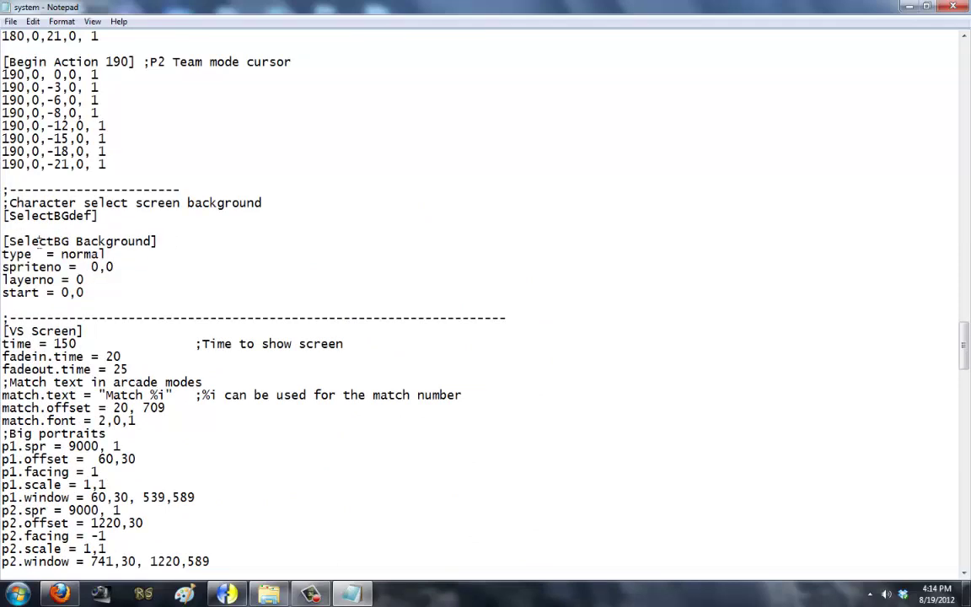
drag(7, 241, 71, 242)
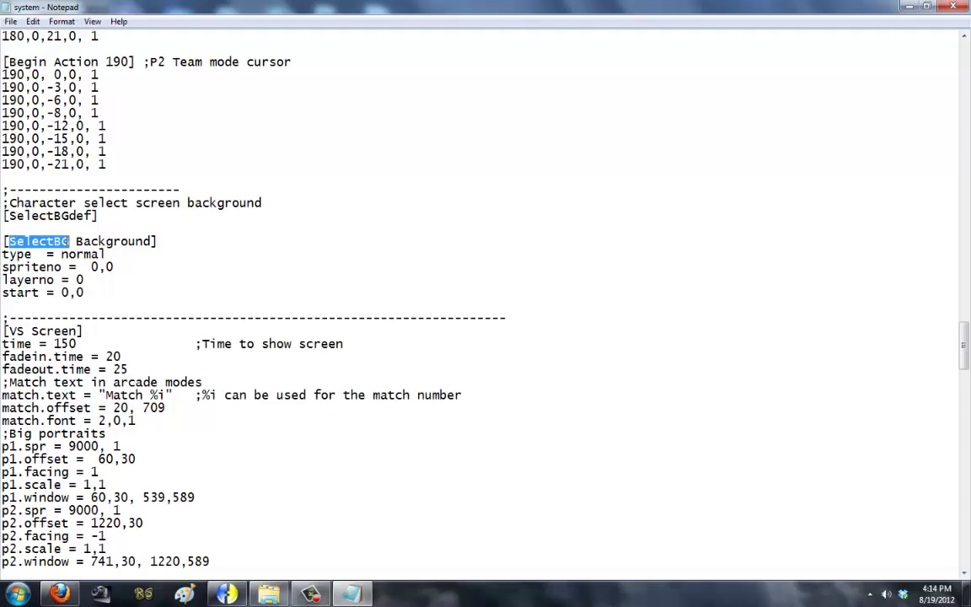
drag(156, 293, 2, 276)
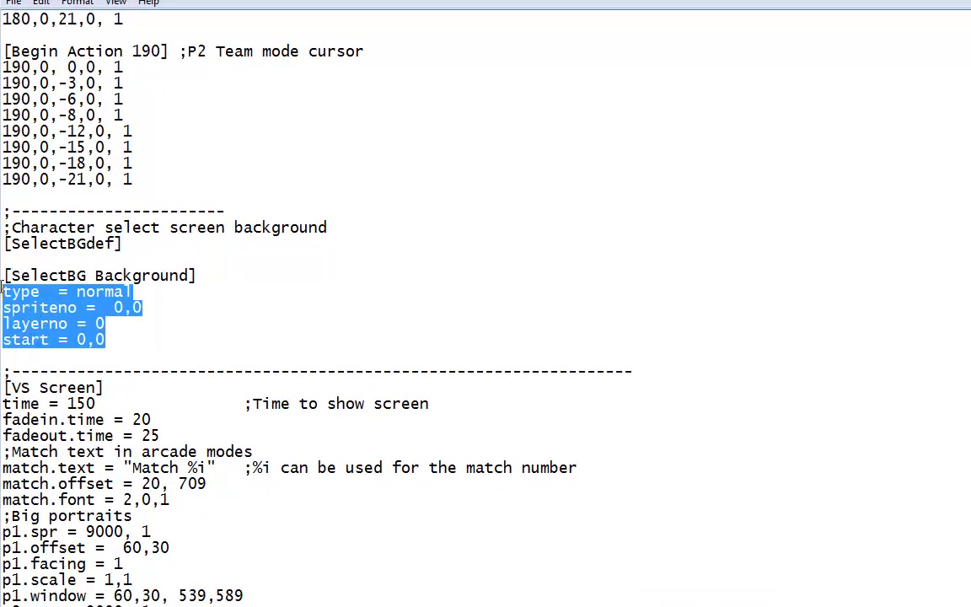
key(ctrl+c)
click(59, 355)
key(Return)
key(ctrl+v)
key(Return)
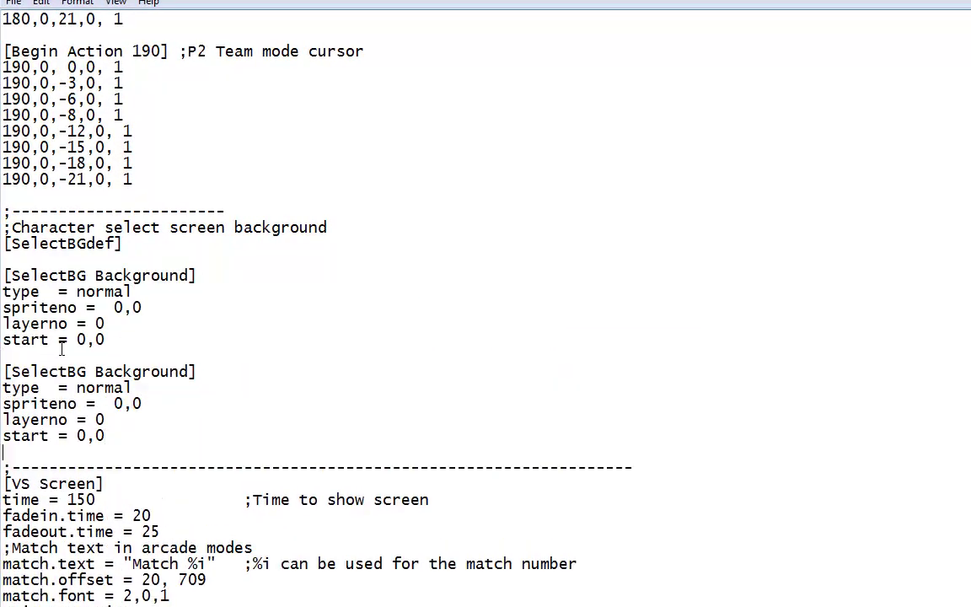
key(Return)
key(ctrl+v)
key(Return)
Step: Rename the copied headers to [SelectBG Player 1] and [SelectBG Player 2]
drag(96, 373, 190, 371)
text(Player)
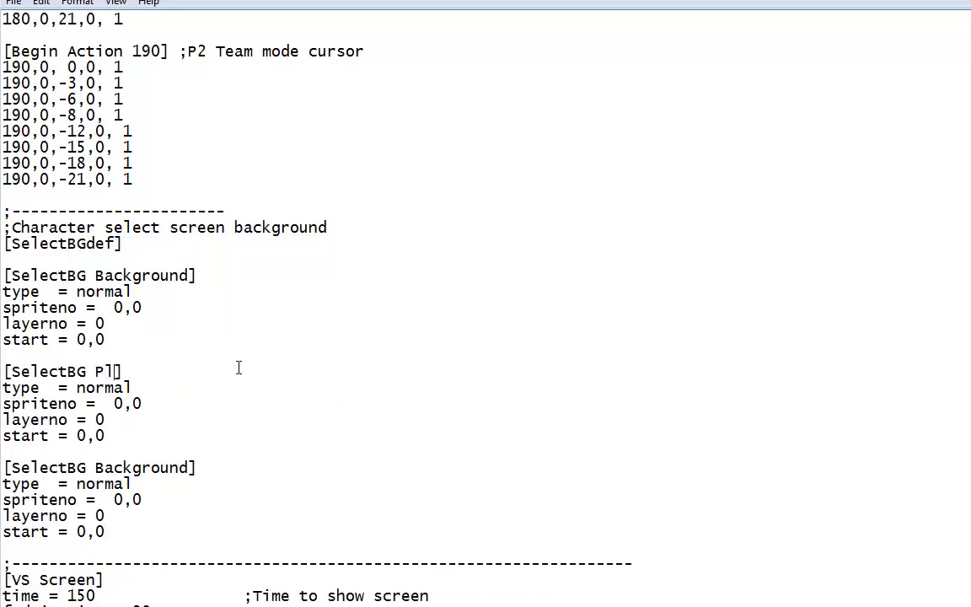
key(BackSpace)
key(BackSpace)
key(BackSpace)
key(BackSpace)
text(yer 1)
drag(191, 466, 94, 465)
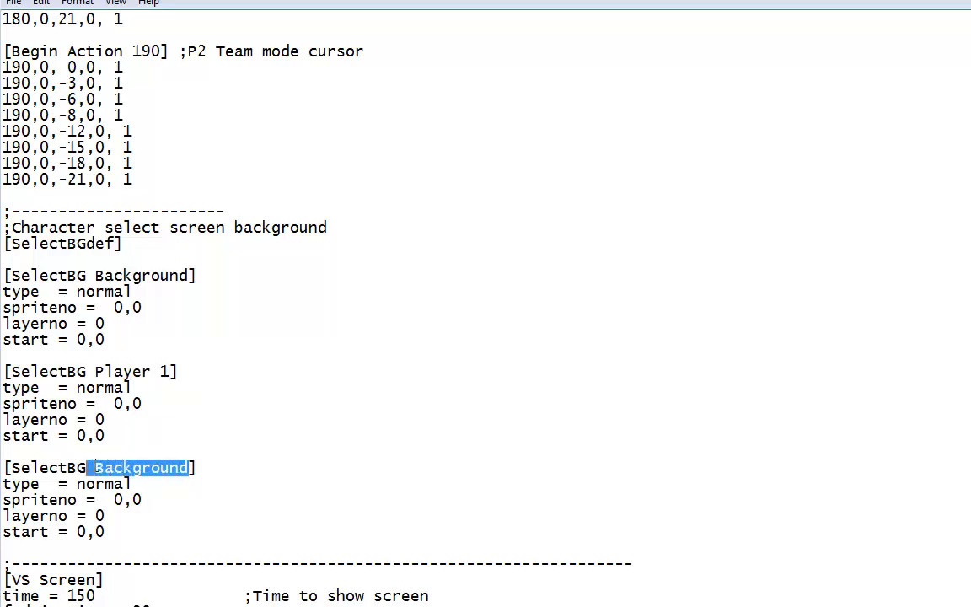
text(bkac)
key(BackSpace)
key(BackSpace)
key(BackSpace)
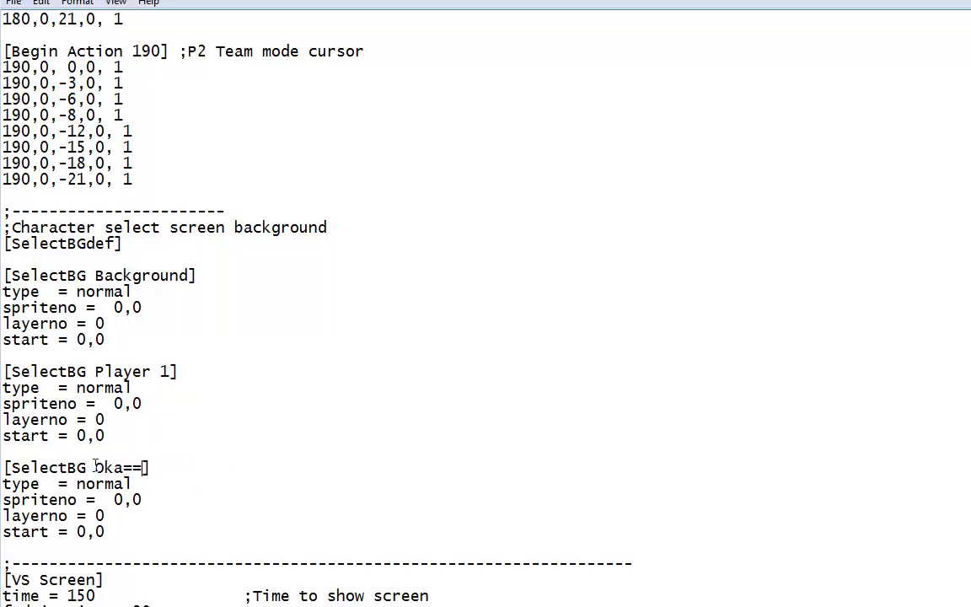
key(BackSpace)
text(Player 2)
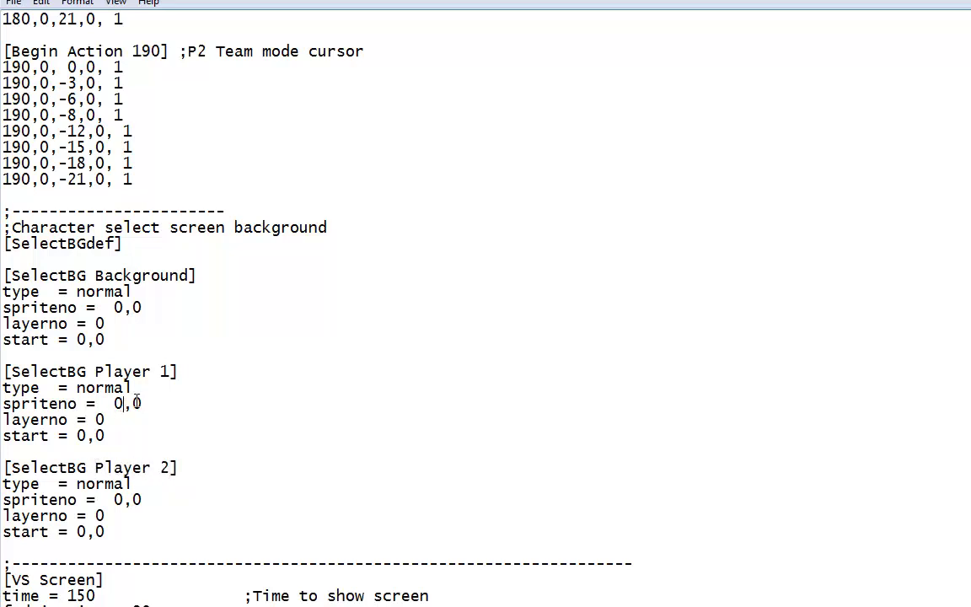
Step: Set the players' spriteno to 7,0 and 7,1, add mask = 1, and save
key(BackSpace)
text(6)
key(BackSpace)
text(7)
text(nas)
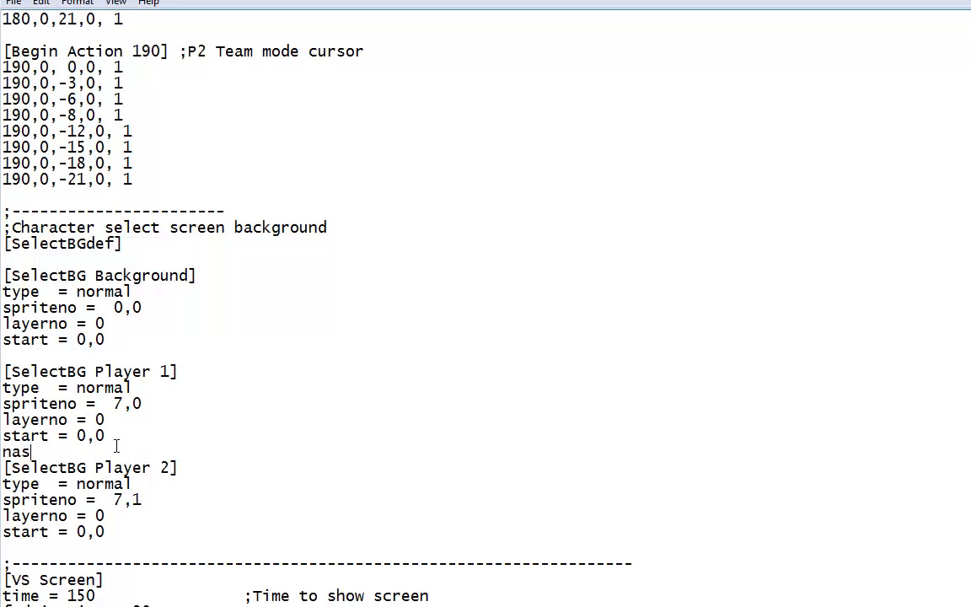
key(BackSpace)
key(BackSpace)
key(BackSpace)
text(mask = 1)
key(Return)
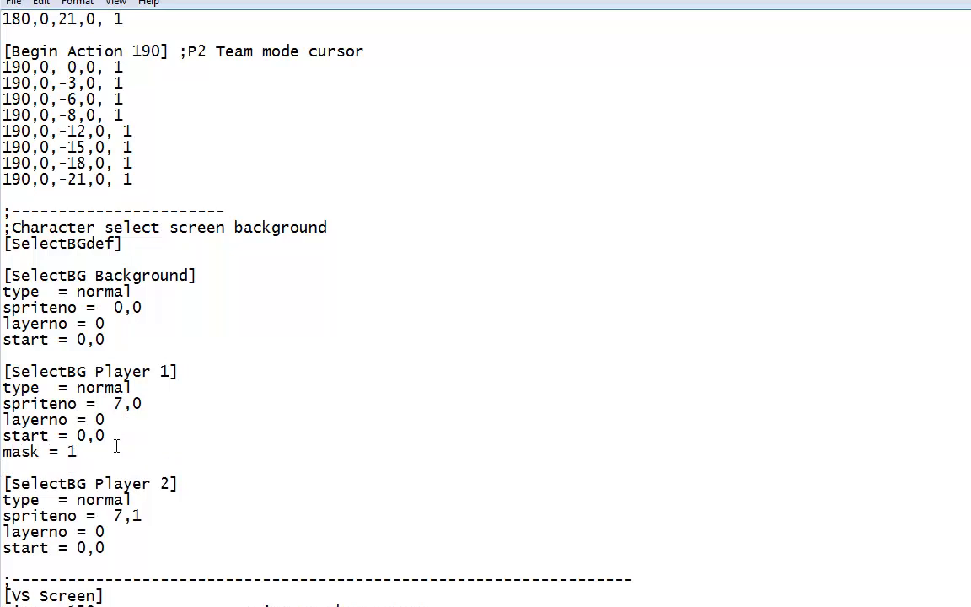
text(mask = 1)
click(12, 3)
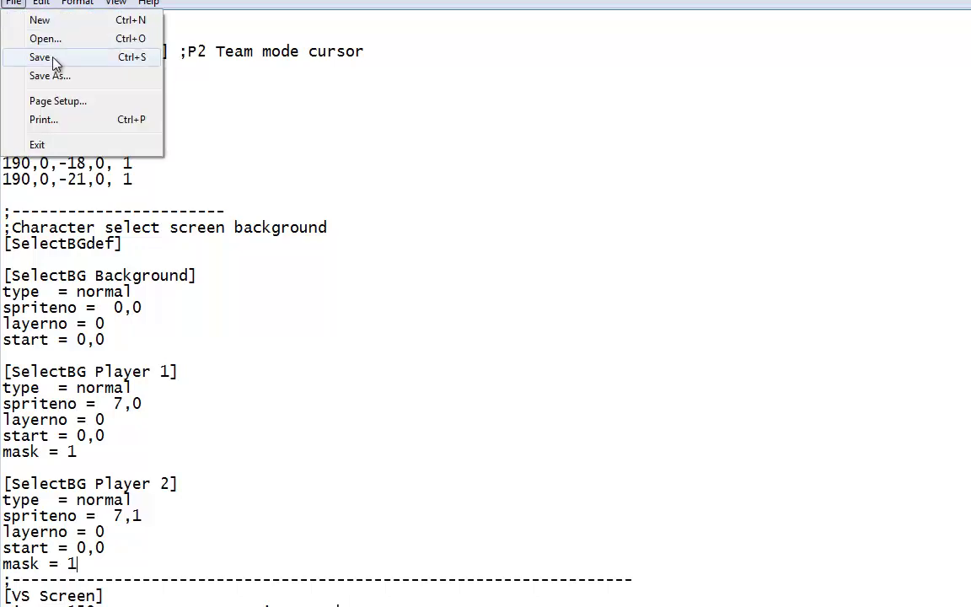
click(26, 56)
key(alt+Tab)
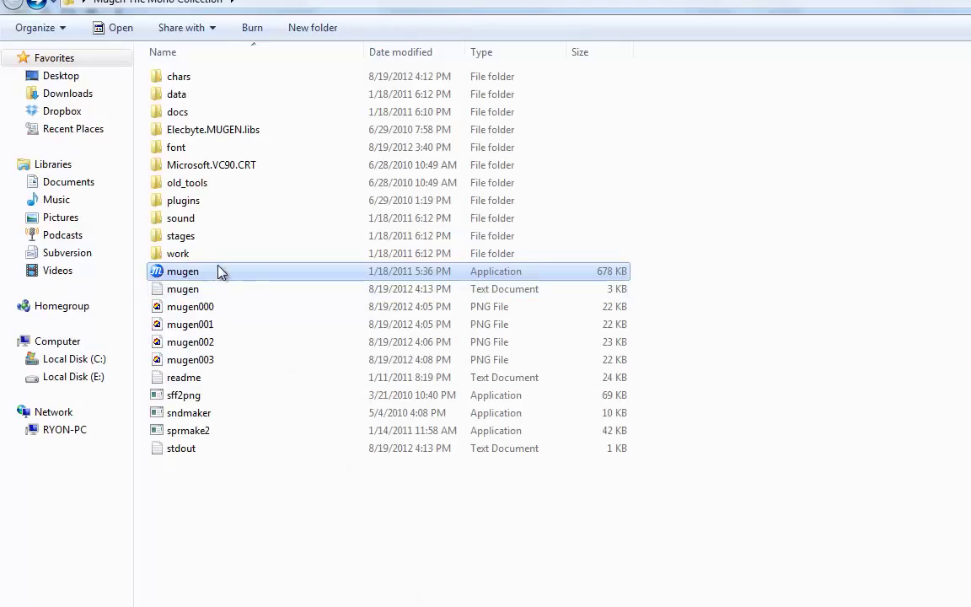
Step: Run mugen.exe to view the red and blue player boxes on the select screen, then quit
double_click(219, 278)
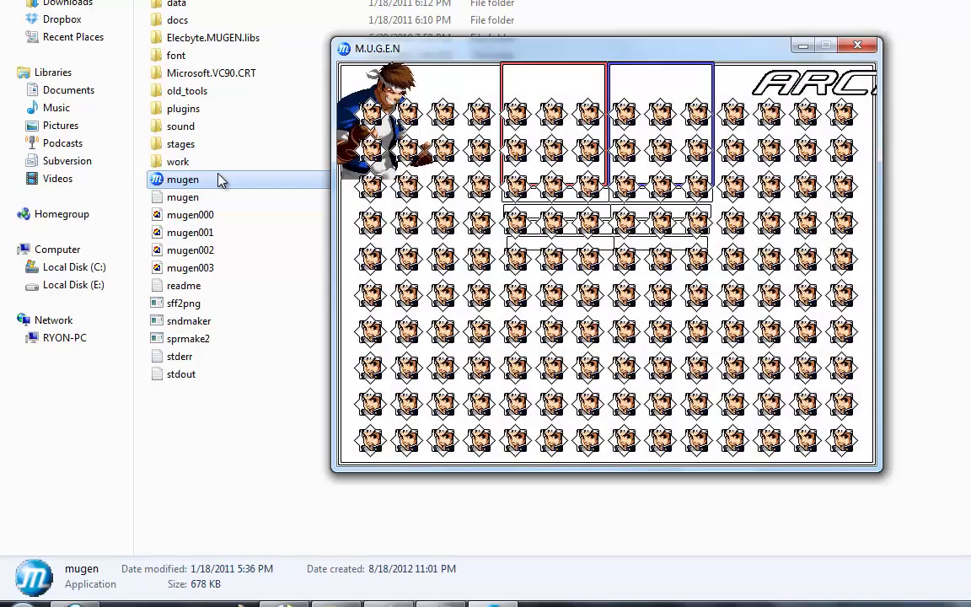
click(478, 597)
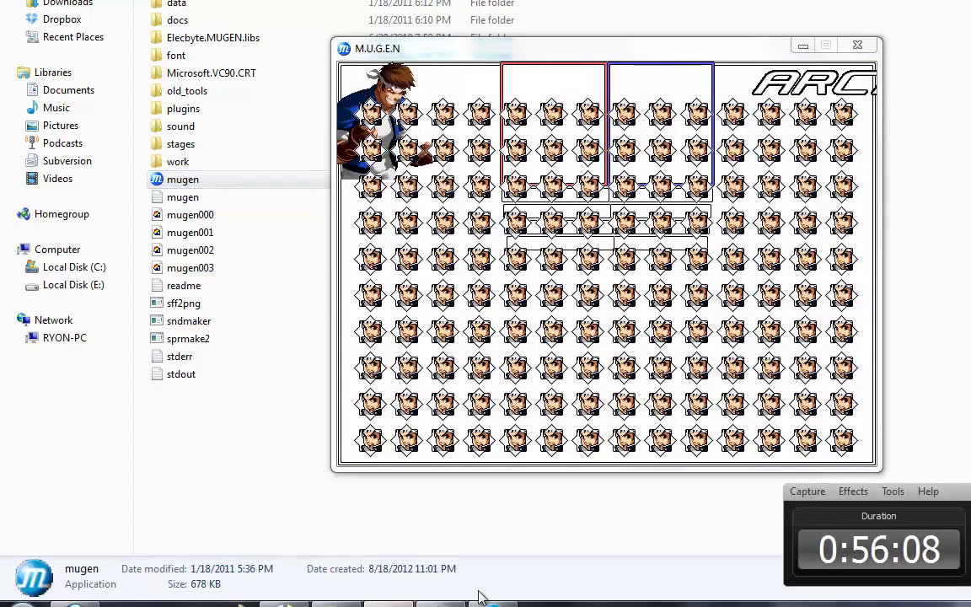
click(540, 101)
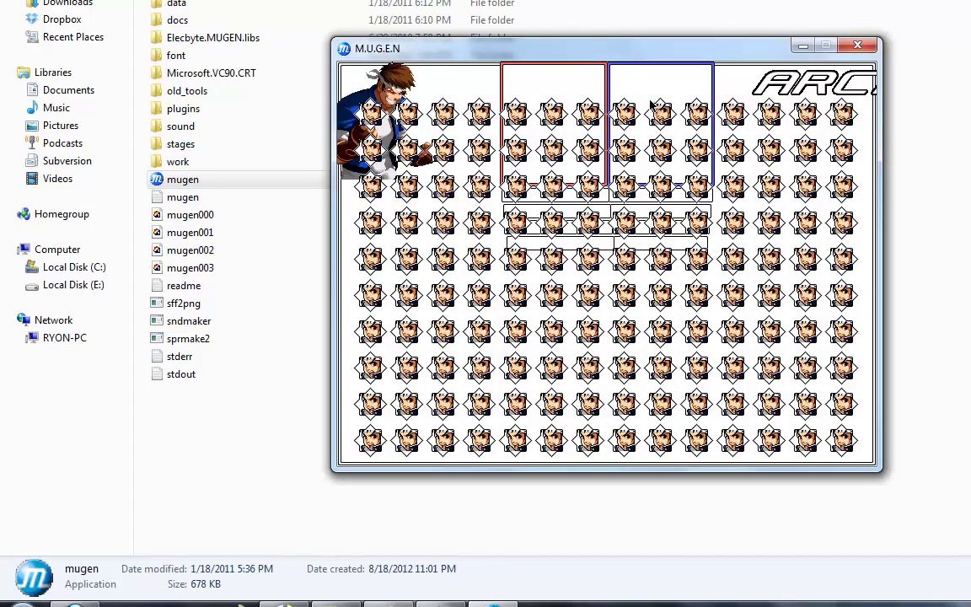
key(Escape)
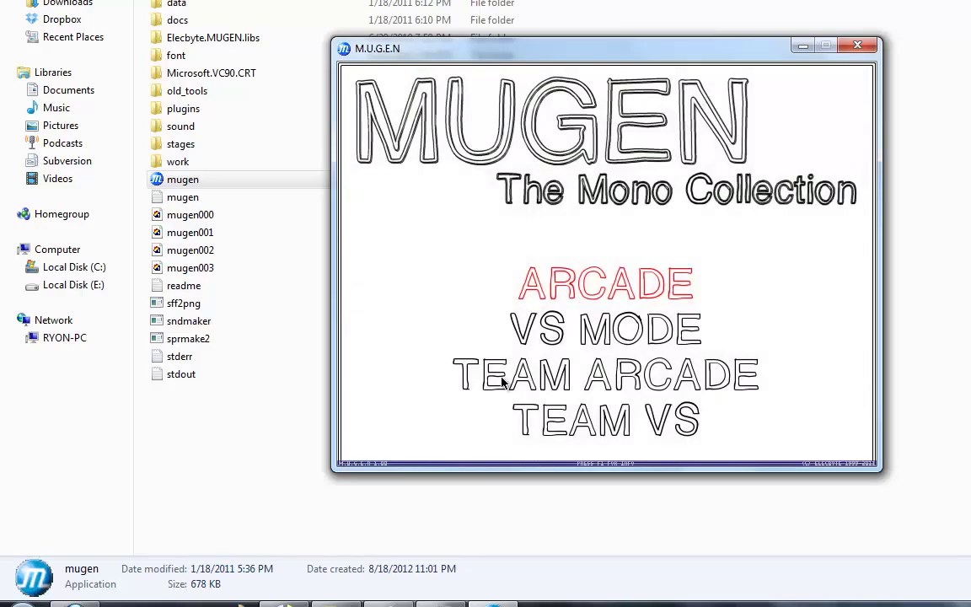
key(Escape)
key(alt+Tab)
Step: Set the Player 1 box start to -200,30 and the Player 2 box start to 200,30
click(86, 336)
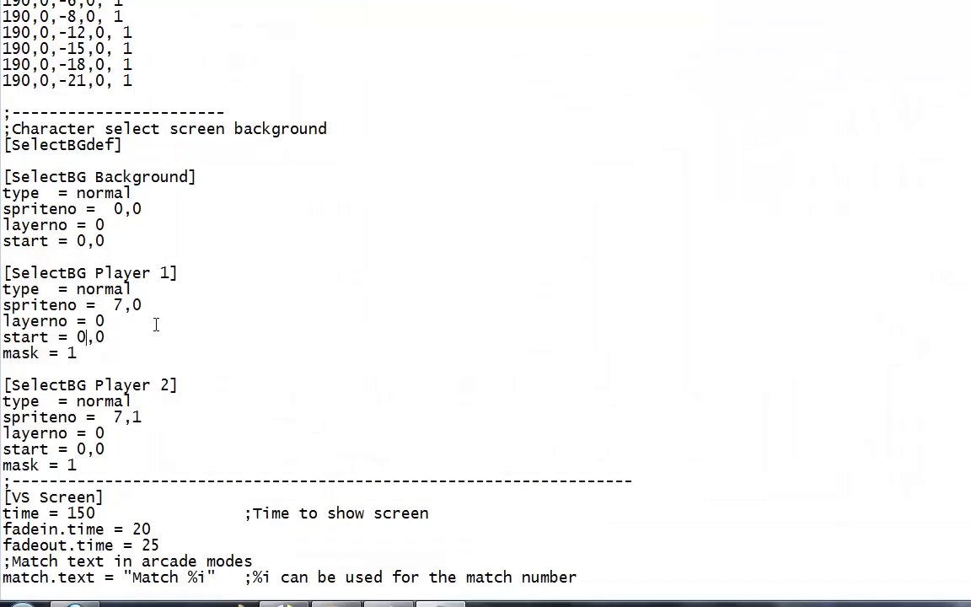
key(BackSpace)
text(-200)
key(BackSpace)
text(200)
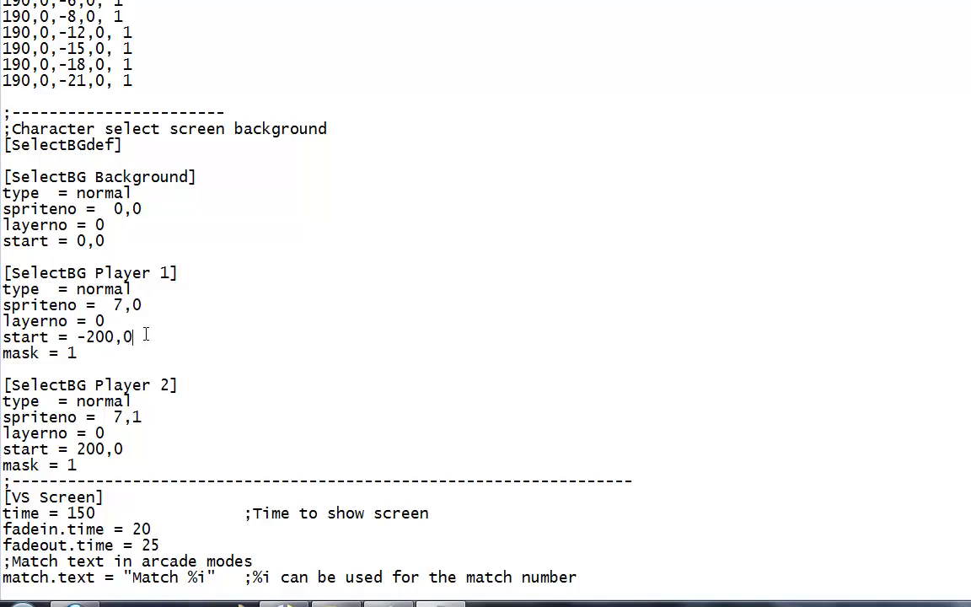
key(BackSpace)
text(30)
click(158, 445)
key(BackSpace)
text(30)
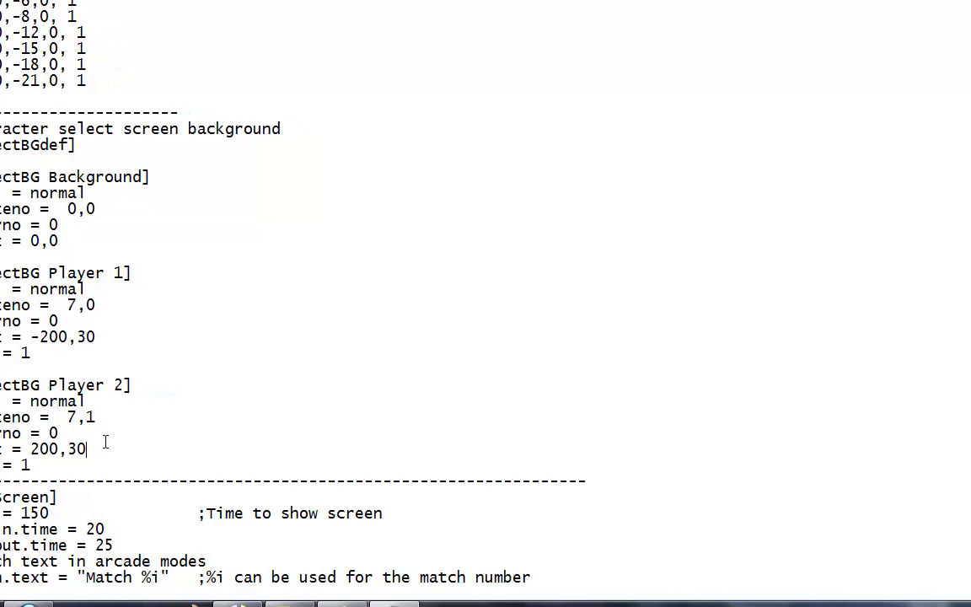
Step: Save system.def and select mugen in the game folder
key(alt+f)
key(s)
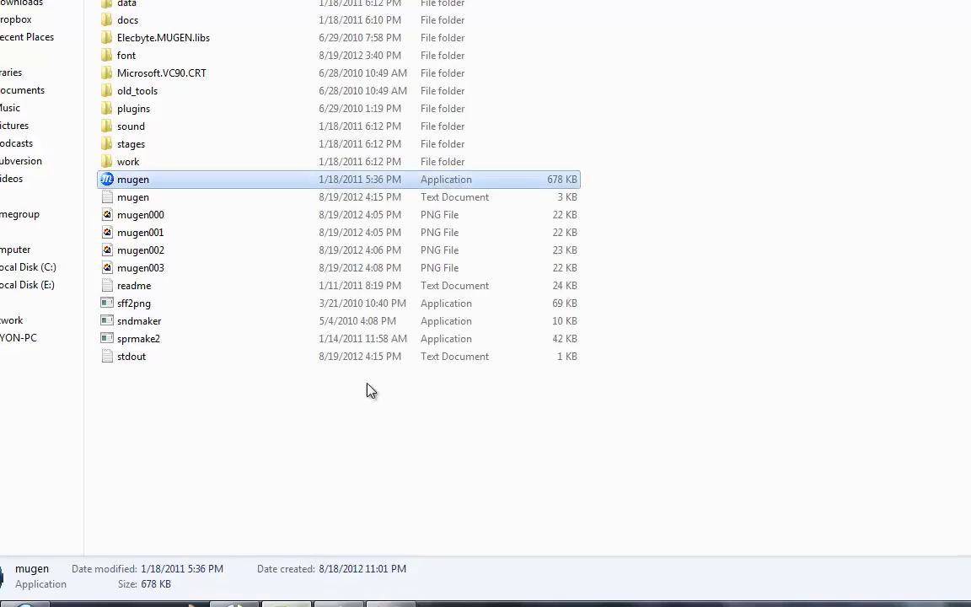
click(369, 190)
Step: Launch MUGEN twice into Arcade character select to check the 10-by-14 grid, saving system.def between runs
double_click(336, 215)
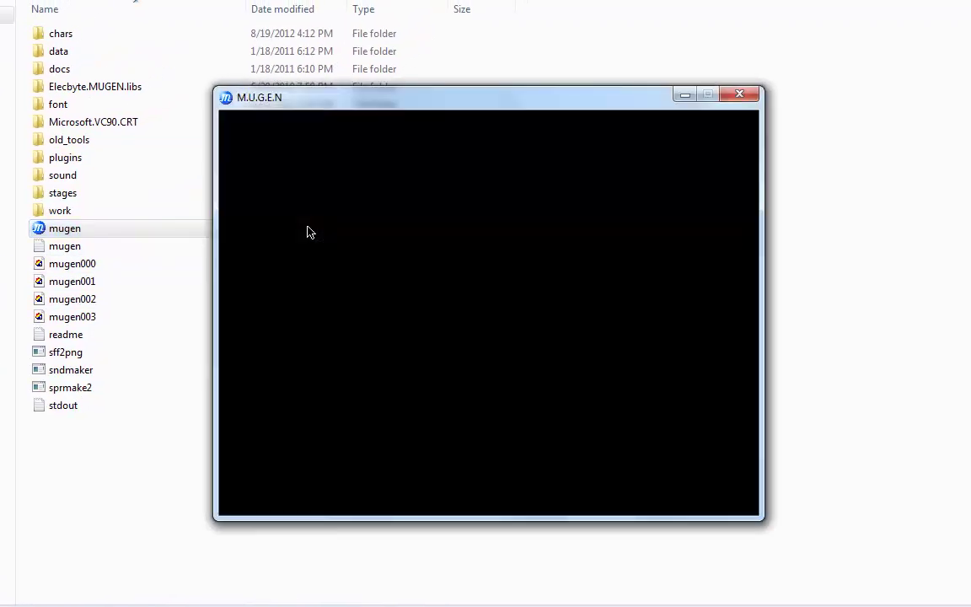
key(Return)
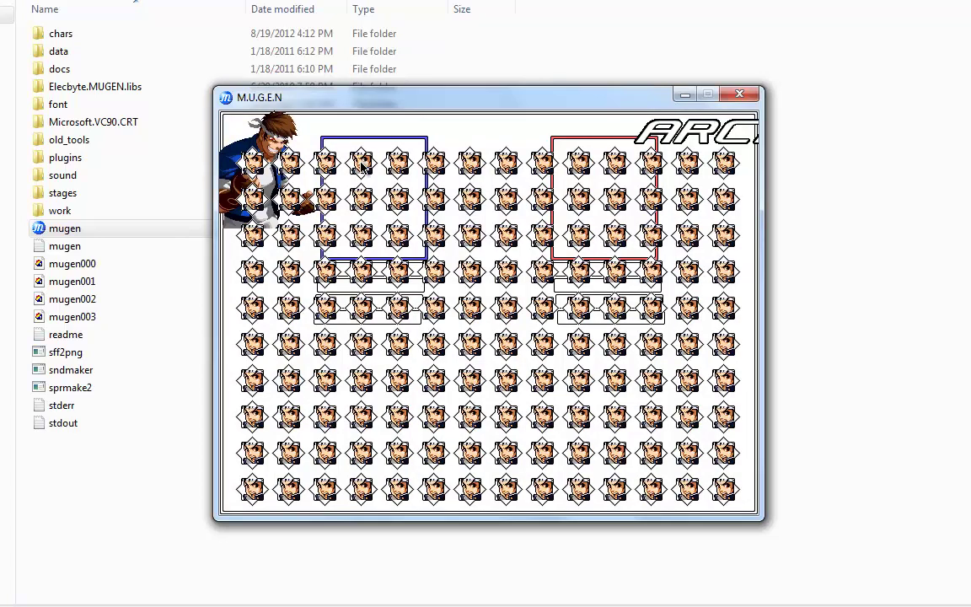
key(Escape)
key(Escape)
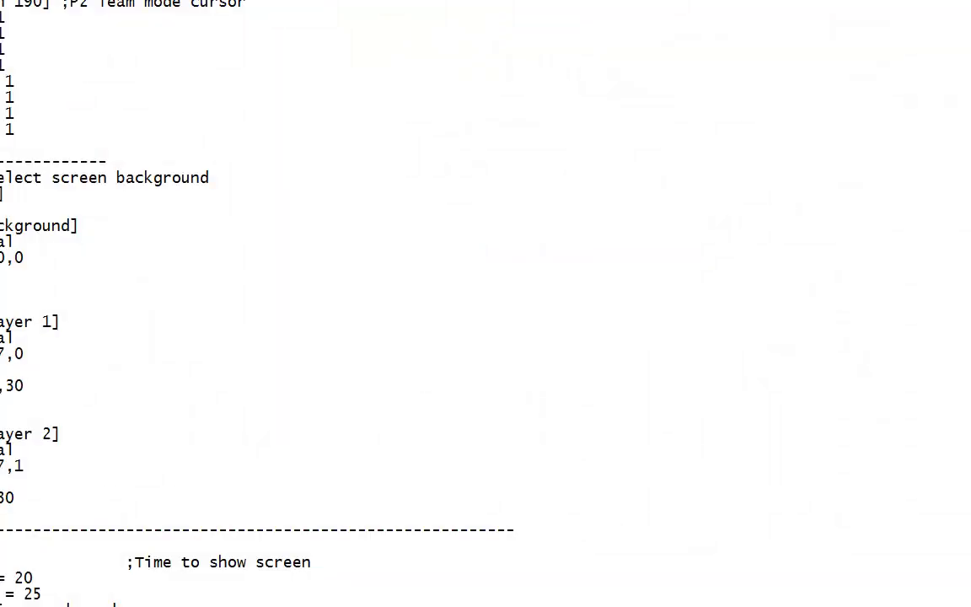
key(alt+f)
key(s)
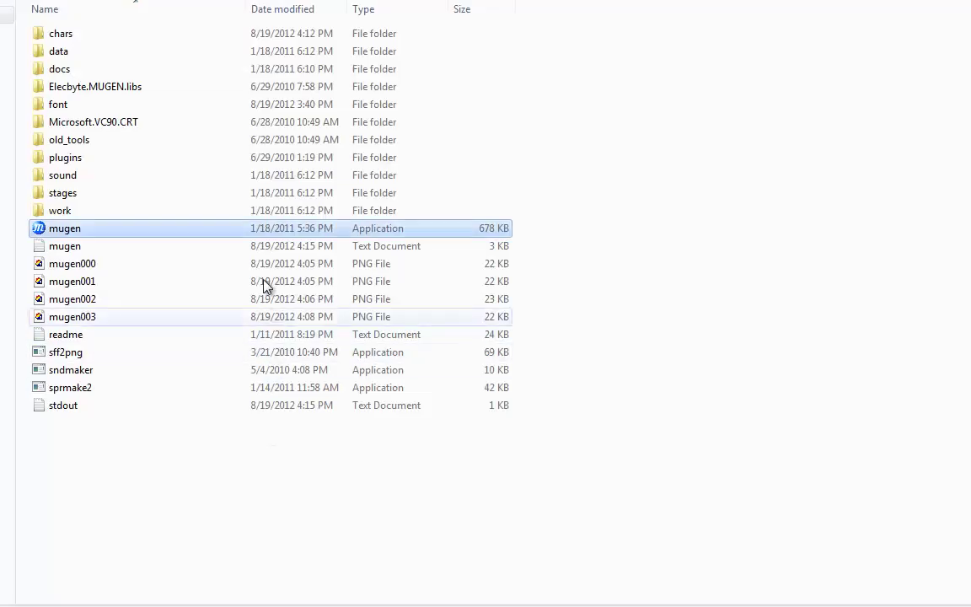
double_click(263, 235)
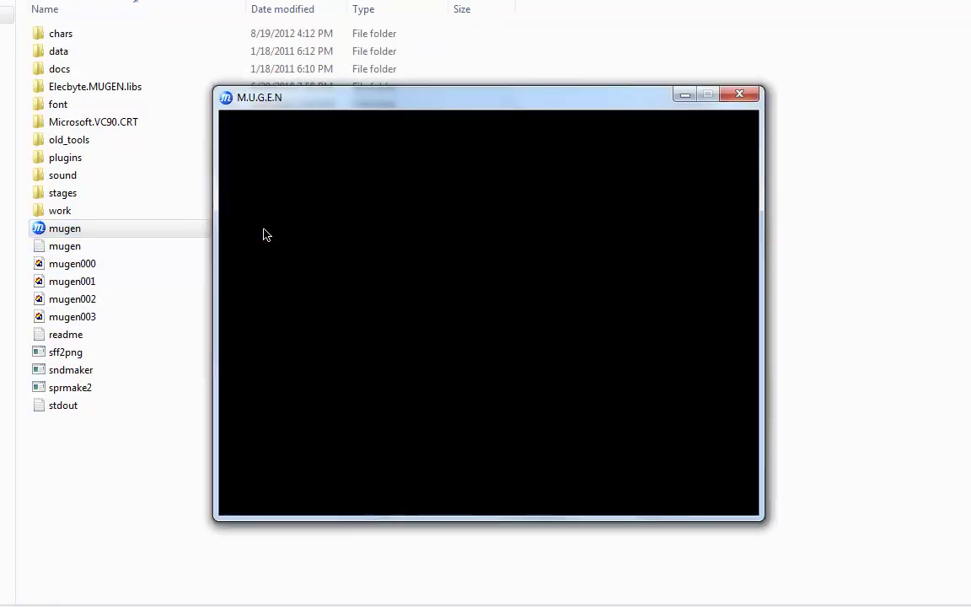
key(Return)
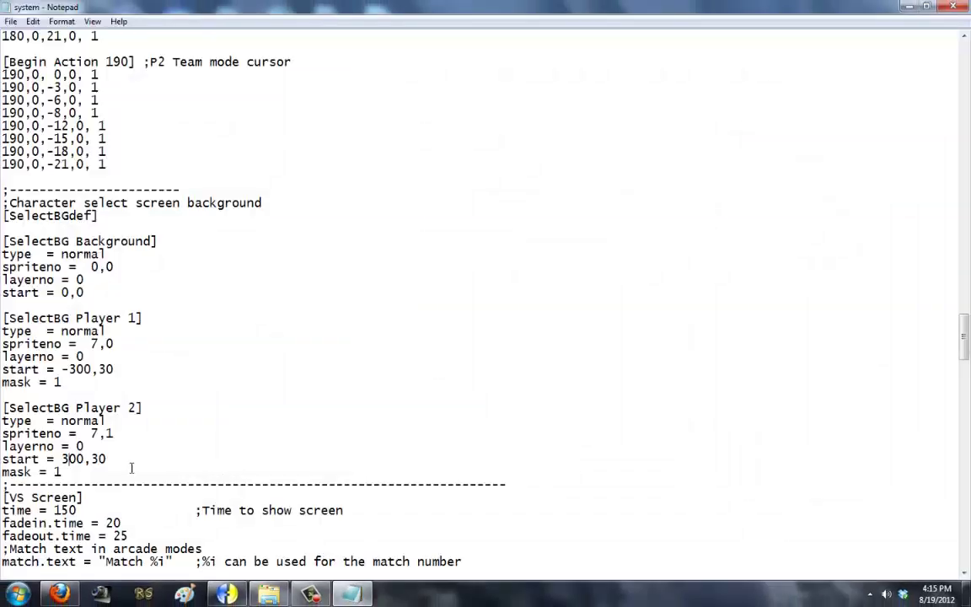
Step: Change Player 2's horizontal box start to 299 and save the file
click(85, 459)
key(BackSpace)
key(BackSpace)
key(BackSpace)
text(299)
click(11, 21)
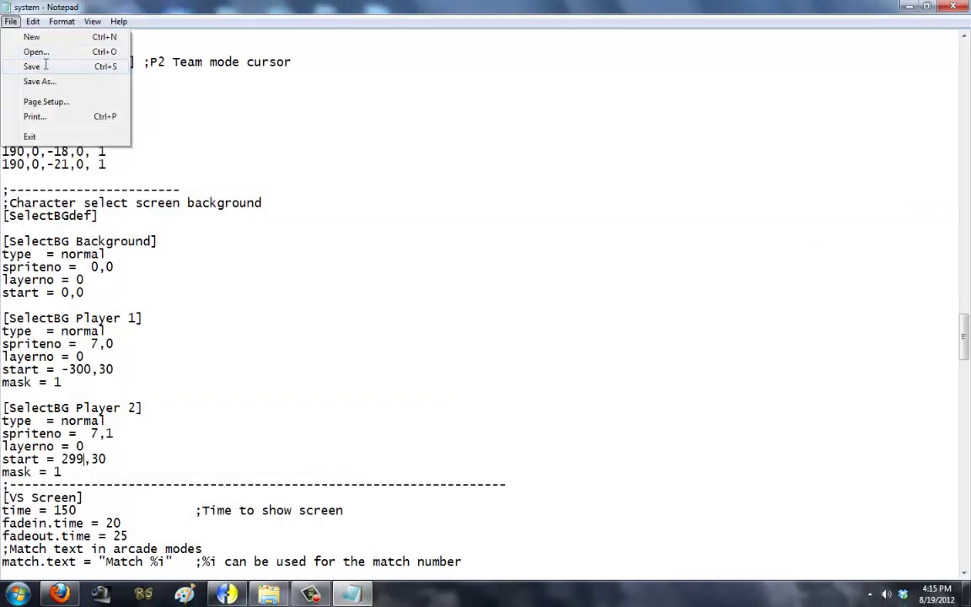
click(33, 64)
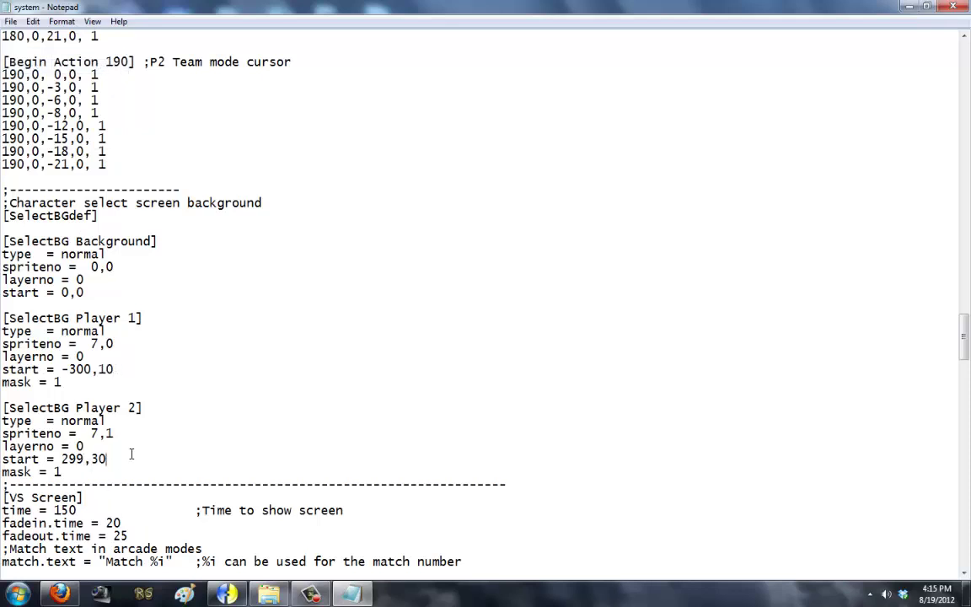
Step: Change the vertical box start to 10, save, and relaunch MUGEN from the game folder
key(BackSpace)
key(BackSpace)
text(10)
click(11, 21)
click(51, 65)
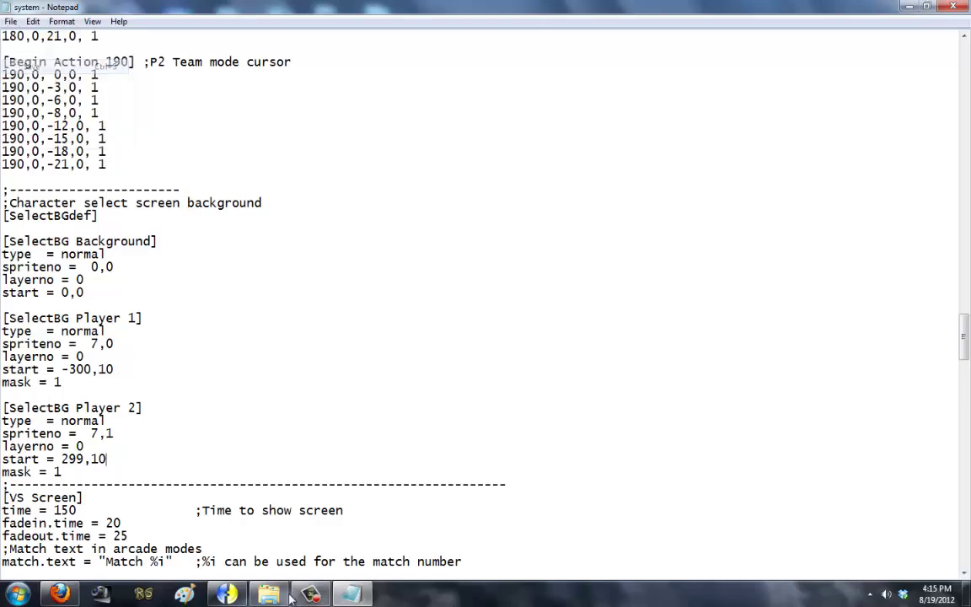
click(269, 594)
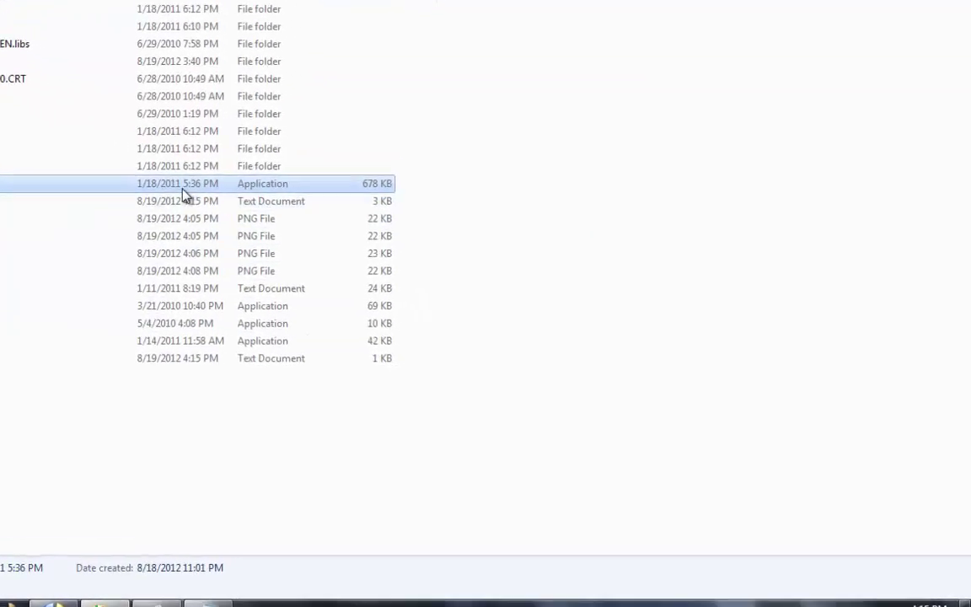
double_click(177, 184)
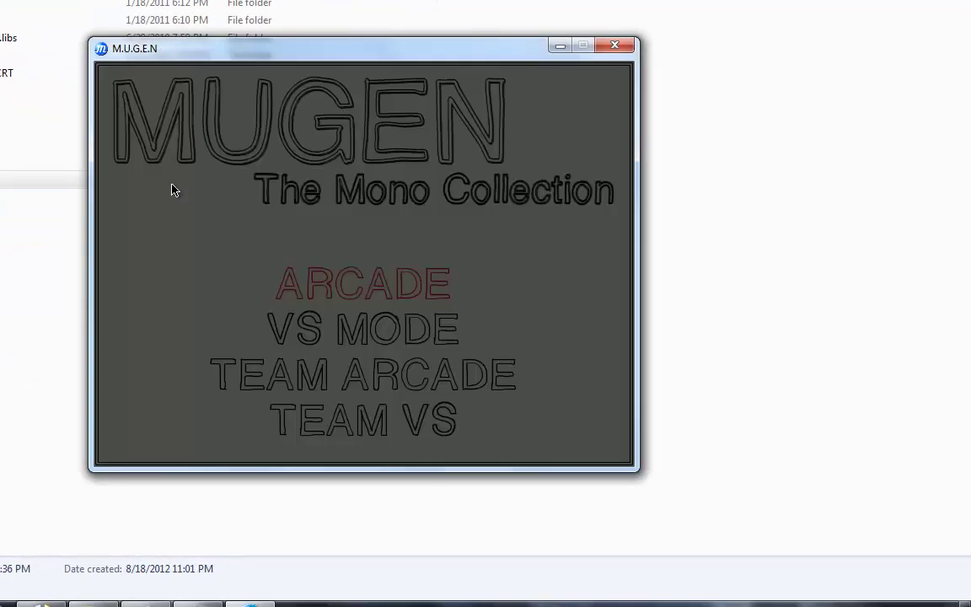
Step: Enter Arcade character select to check the repositioned player boxes, then exit back to system.def
key(Return)
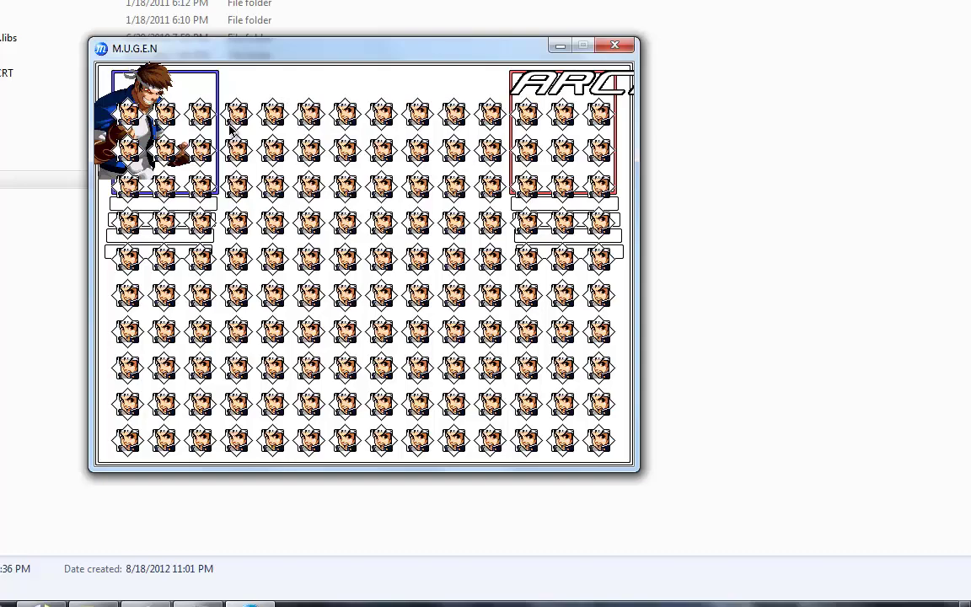
key(Escape)
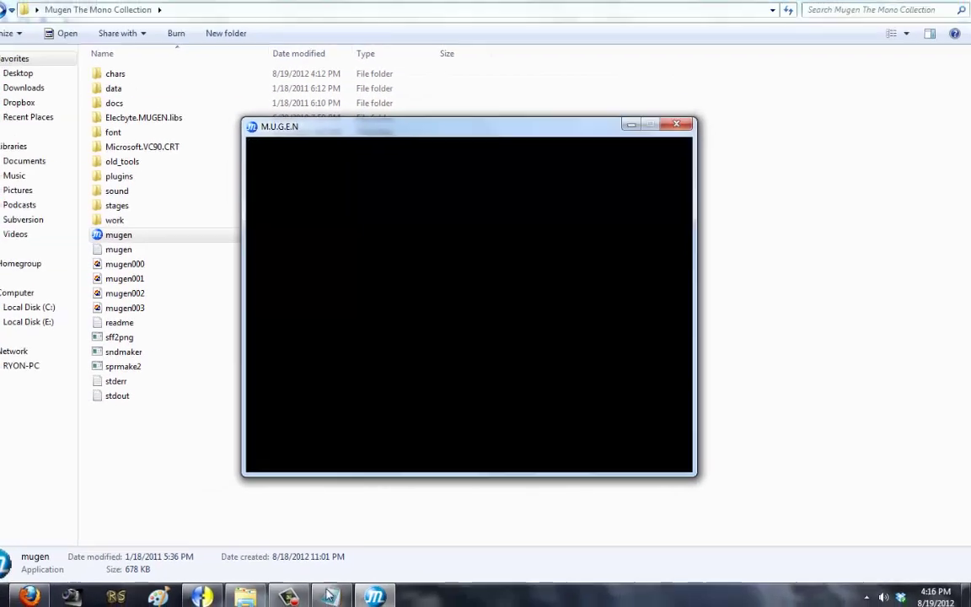
click(328, 594)
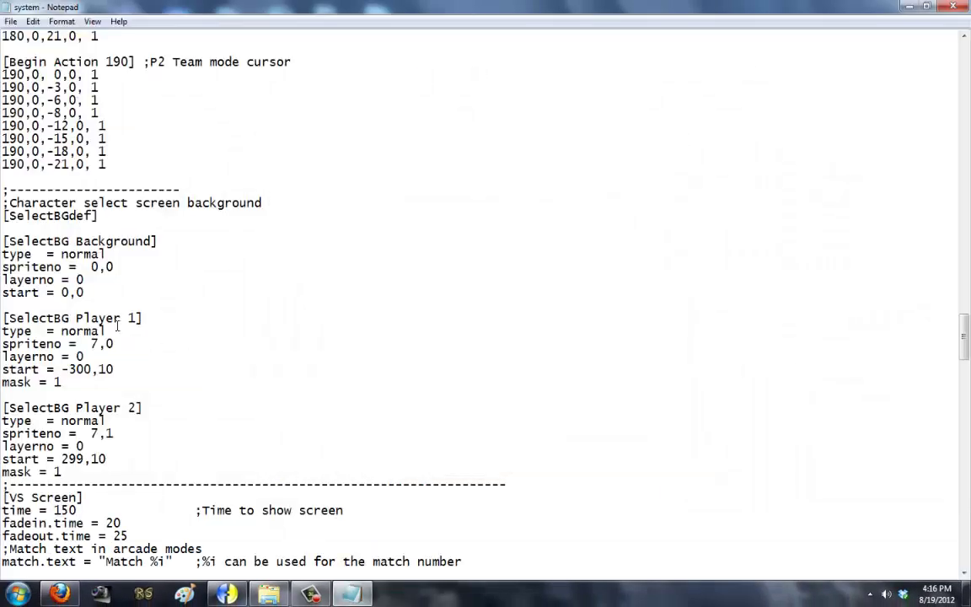
Step: In [Select Info], change the grid position to pos = 27,20 and save system.def
scroll(254, 352, up, 20)
scroll(115, 331, up, 15)
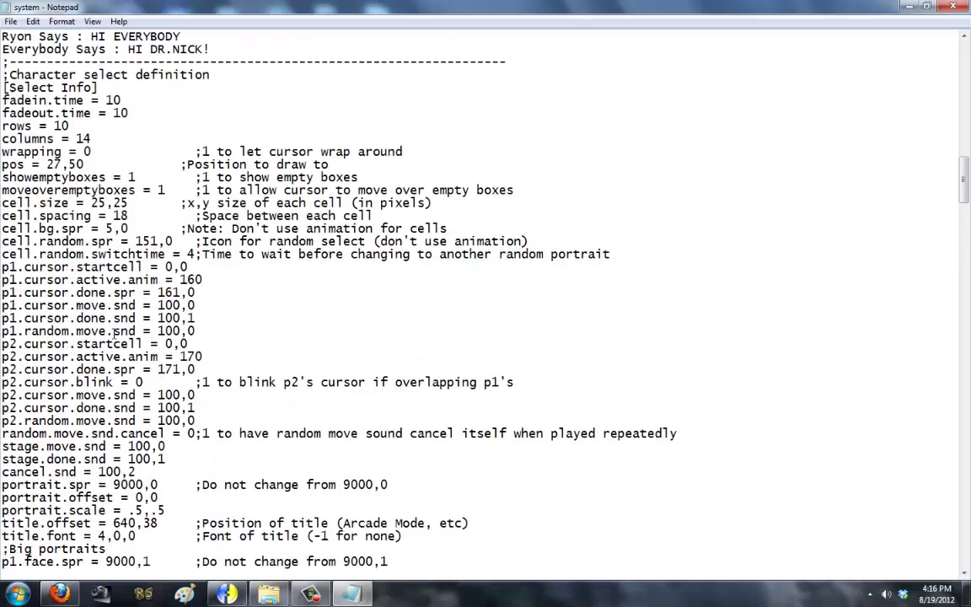
scroll(165, 312, down, 3)
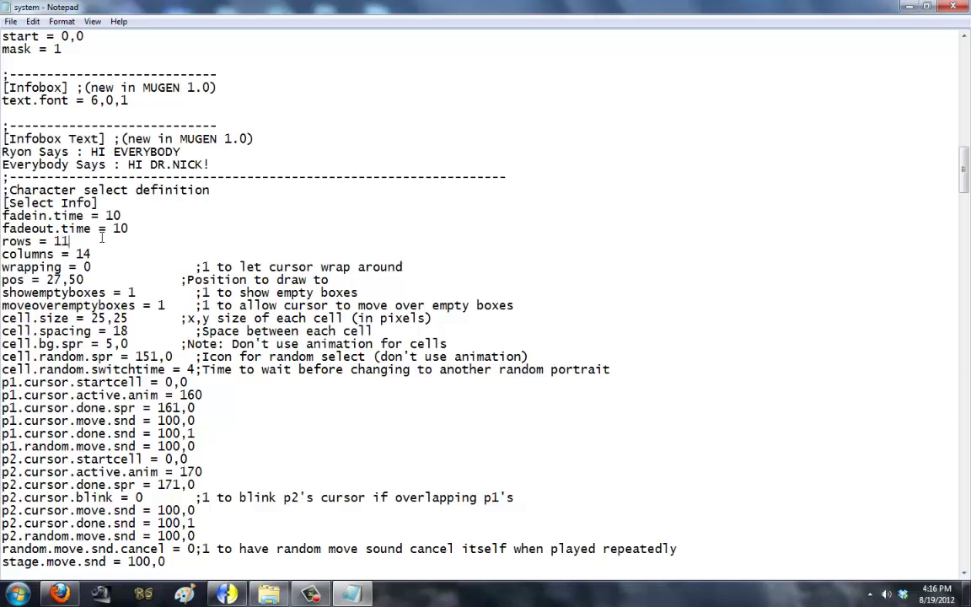
click(84, 280)
key(BackSpace)
key(BackSpace)
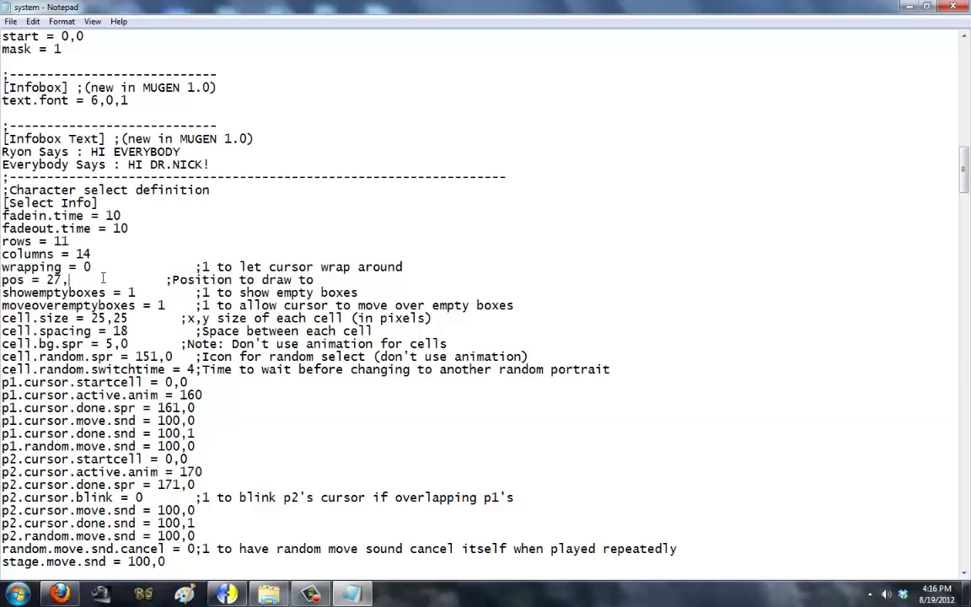
text(20)
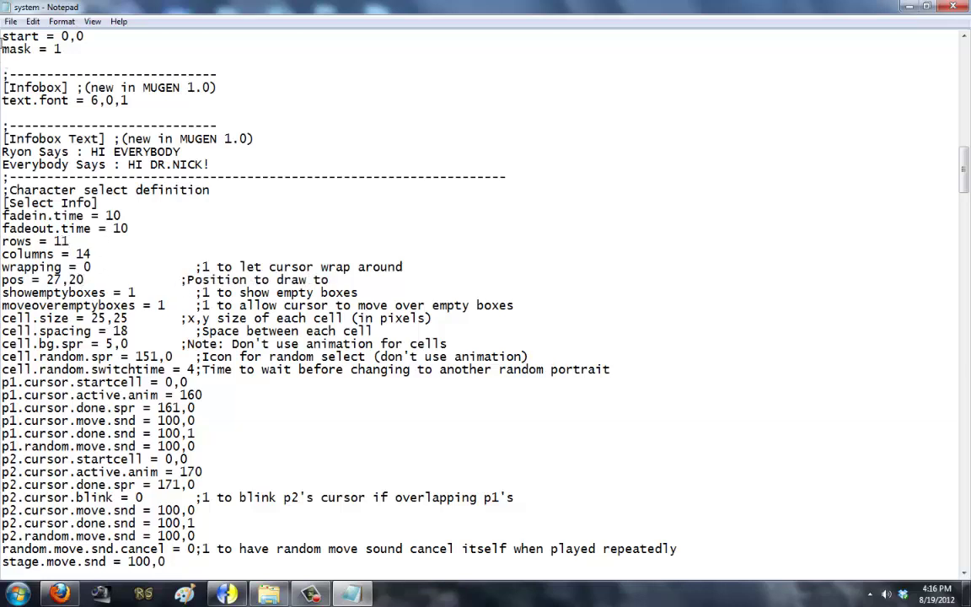
click(11, 21)
click(33, 65)
Step: Launch MUGEN and check the 11-row grid on the Arcade character select screen
click(268, 594)
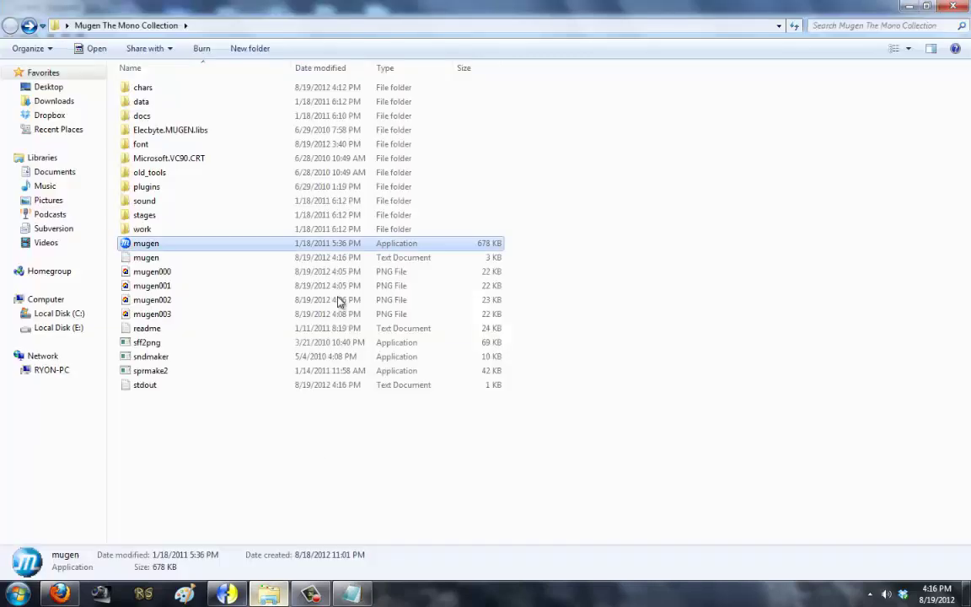
double_click(281, 243)
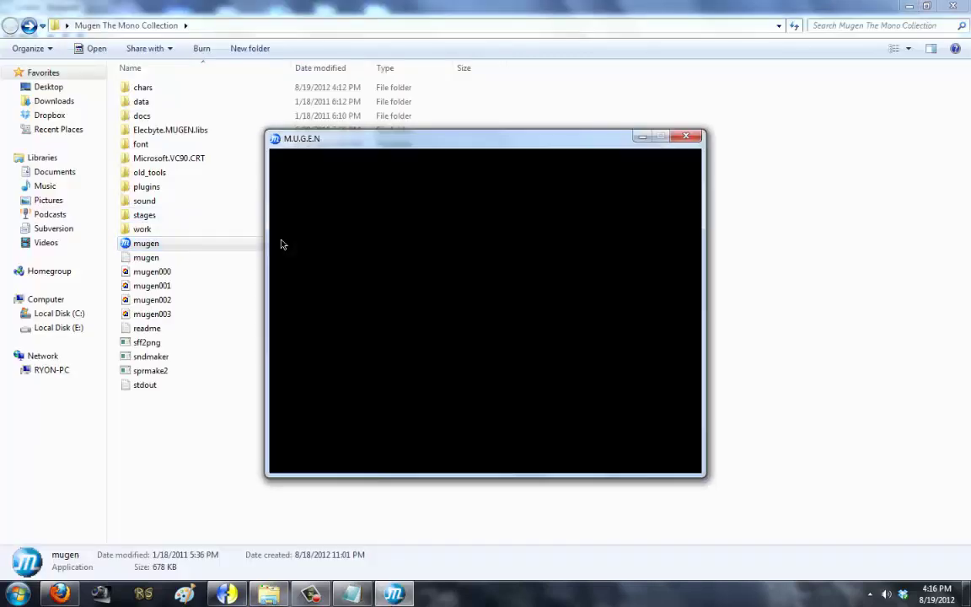
key(Return)
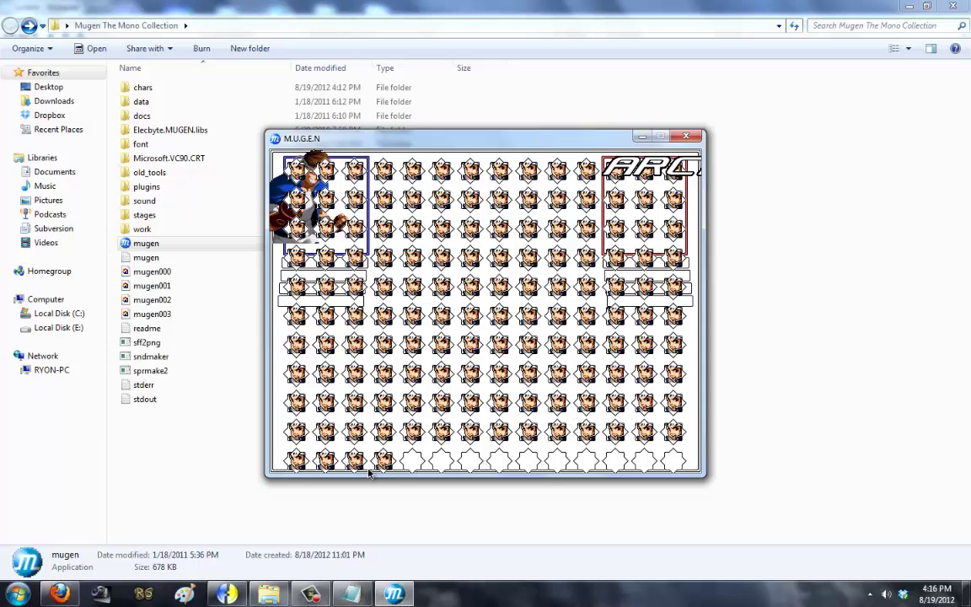
key(Escape)
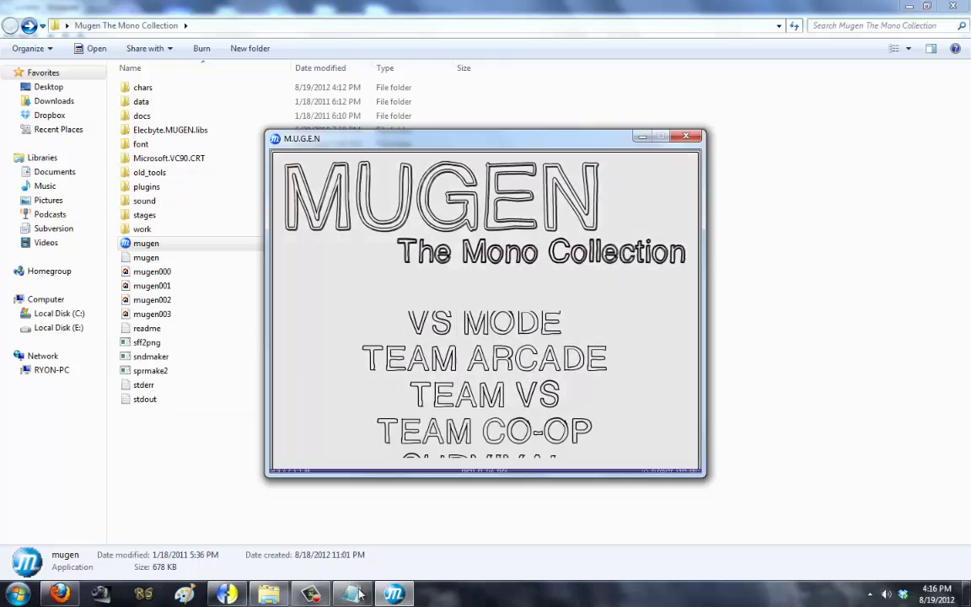
key(Escape)
Step: Move the select grid to pos = 27,15 and save system.def
key(BackSpace)
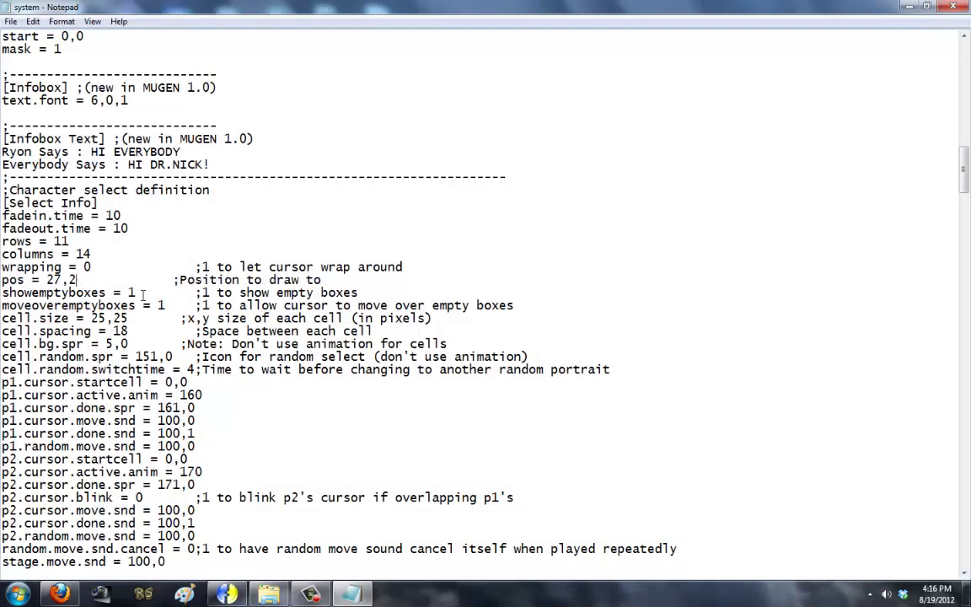
key(BackSpace)
text(15)
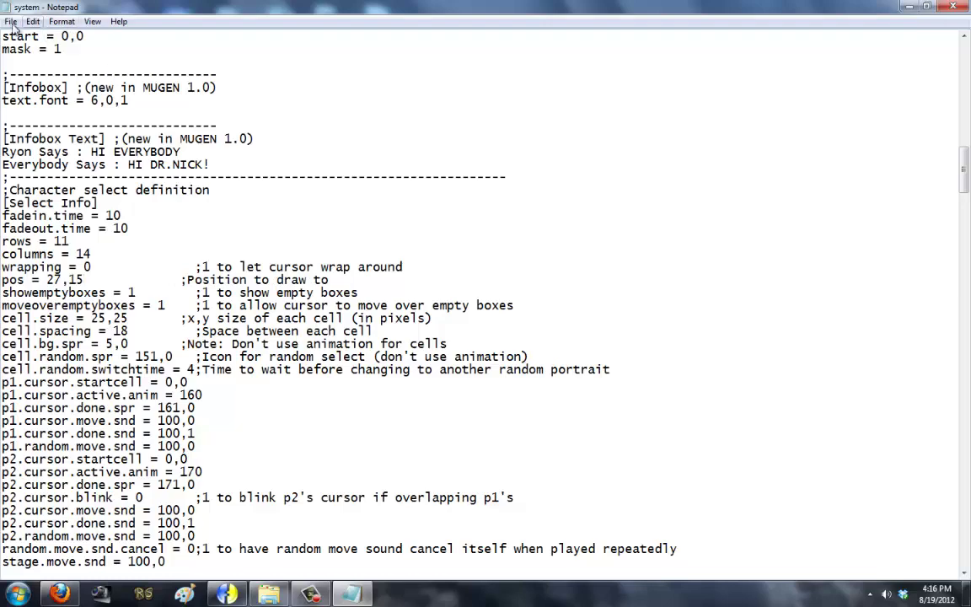
click(12, 21)
click(31, 65)
Step: Relaunch MUGEN to check the grid at its new position on character select
click(268, 594)
double_click(357, 245)
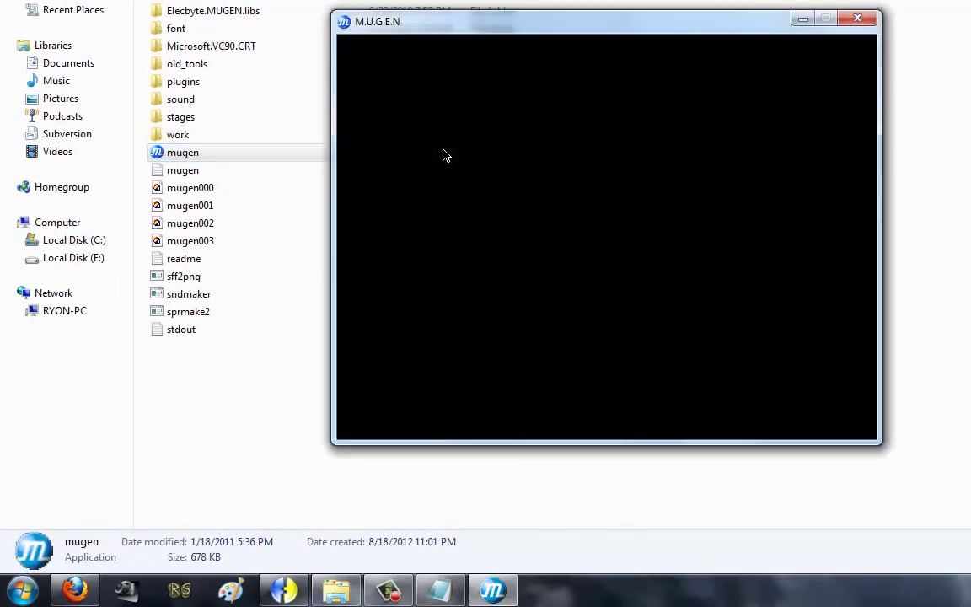
key(Return)
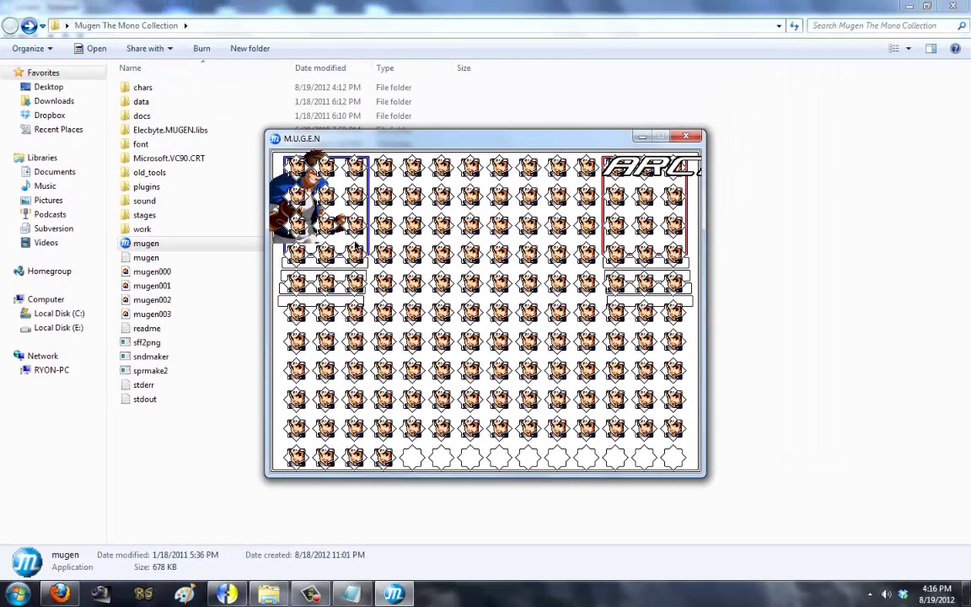
key(Escape)
key(Escape)
click(351, 594)
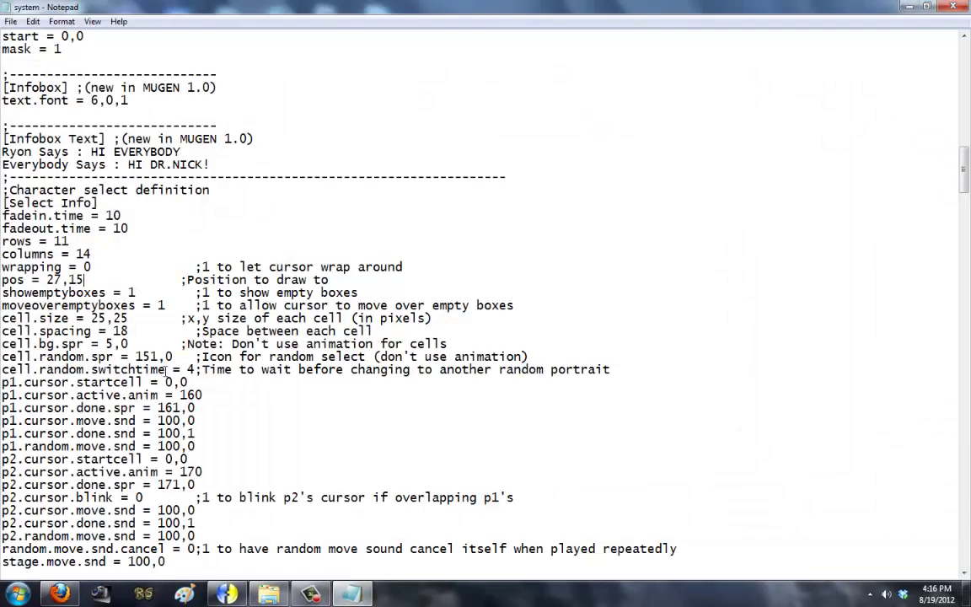
Step: Set cell.spacing to 17 and save system.def
key(BackSpace)
text(7)
click(11, 21)
click(34, 59)
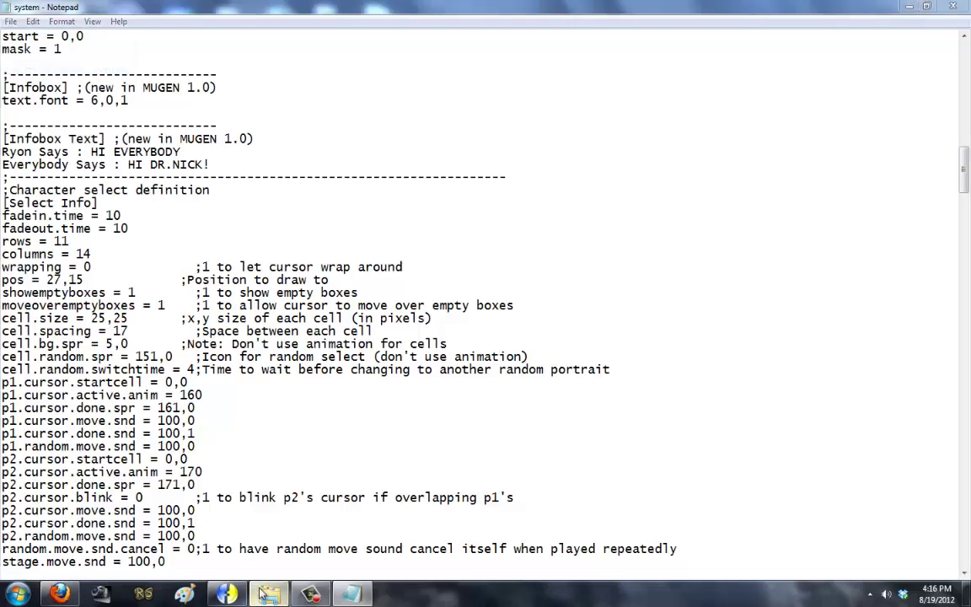
Step: Relaunch MUGEN to check the 17-pixel cell spacing, save system.def, and enter arcade mode again
click(351, 594)
double_click(339, 243)
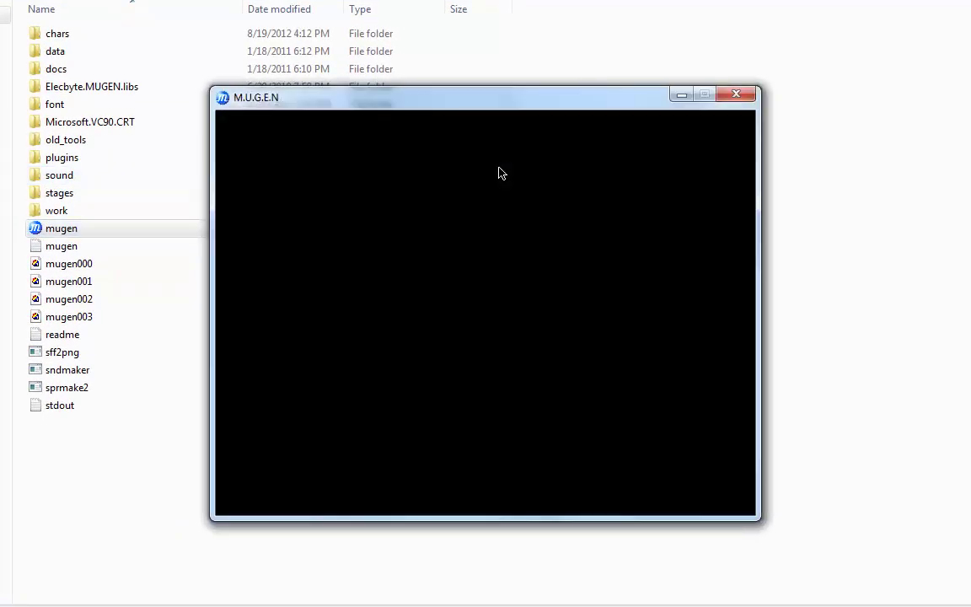
key(Return)
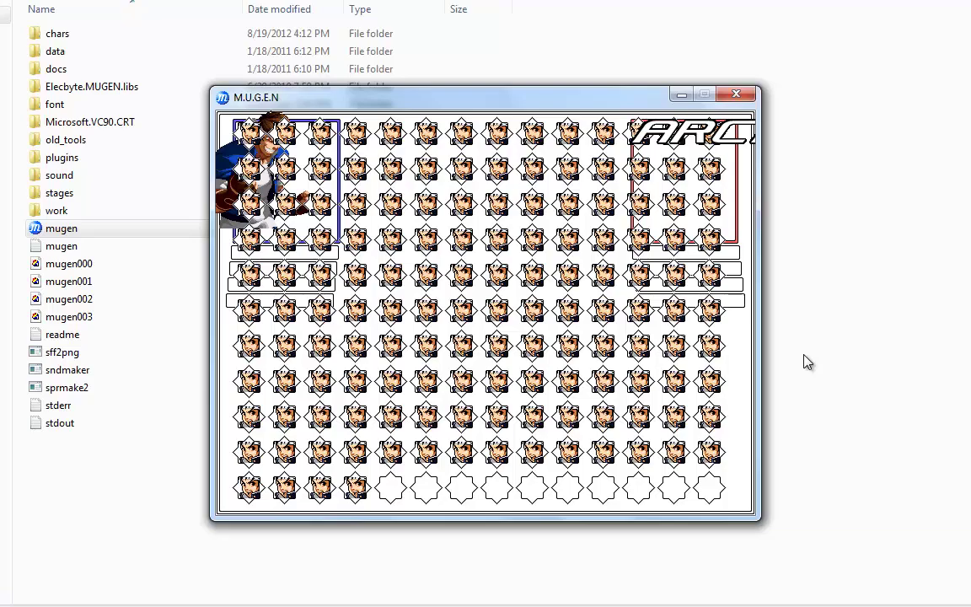
key(Escape)
key(Escape)
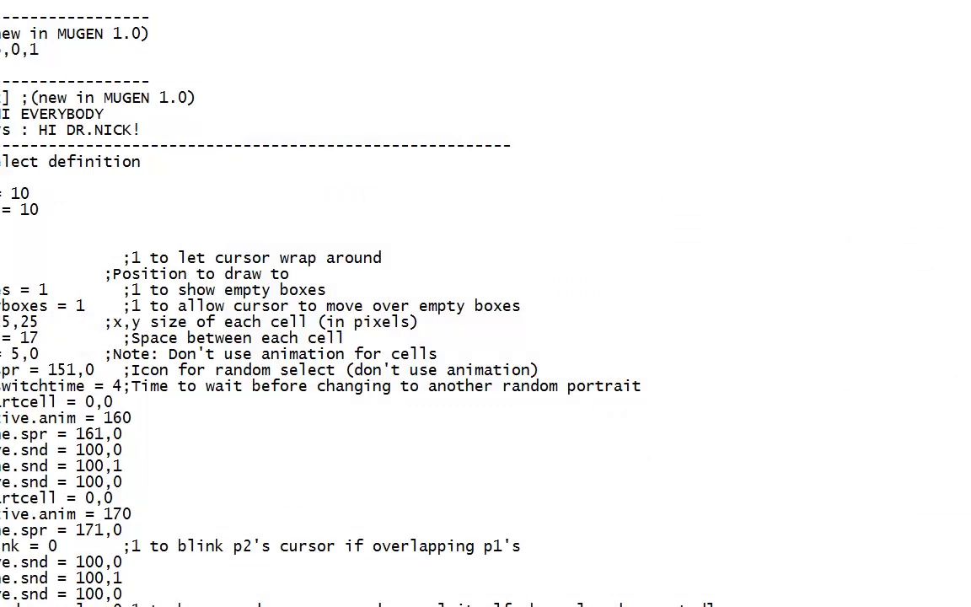
key(alt+f)
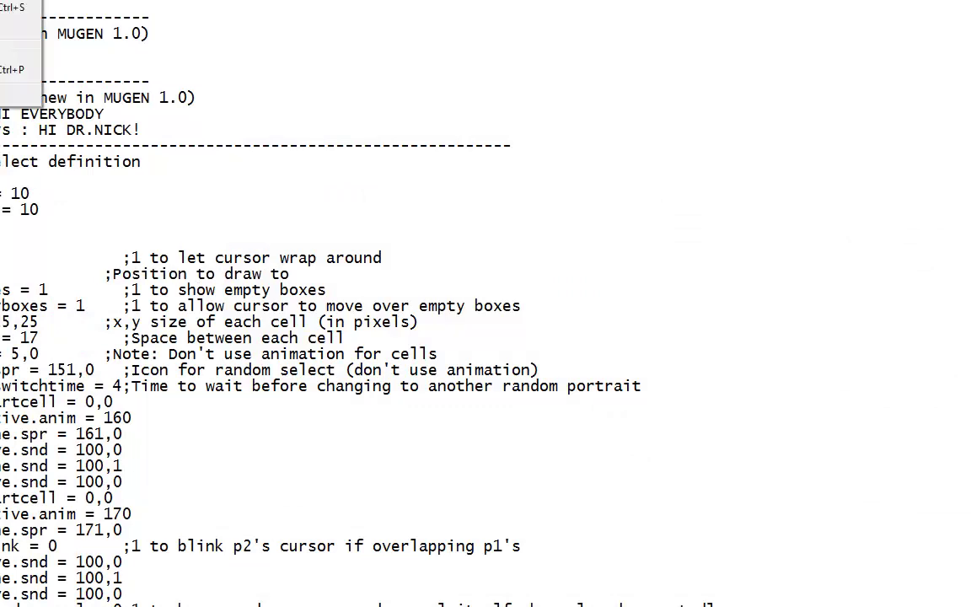
key(s)
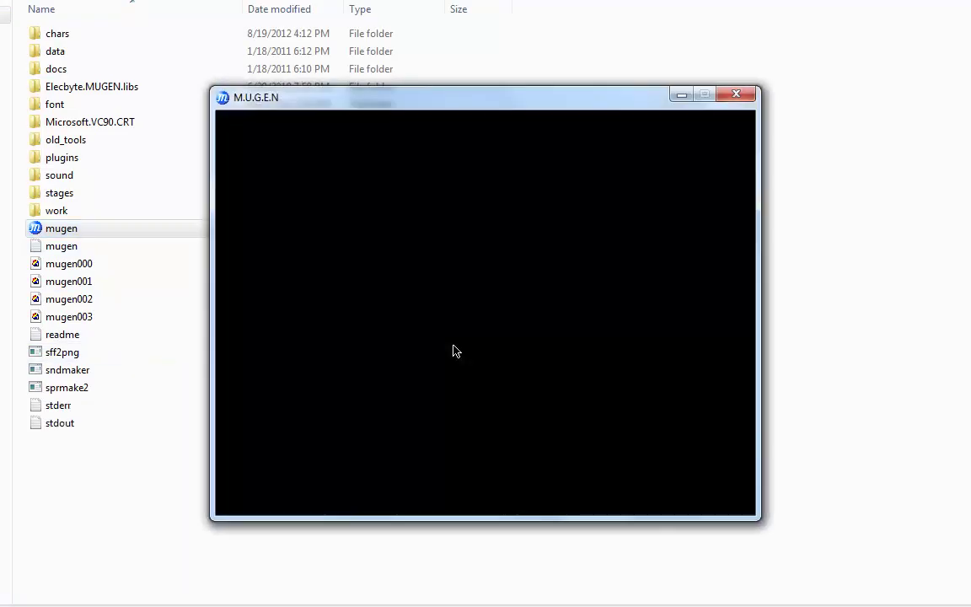
key(Return)
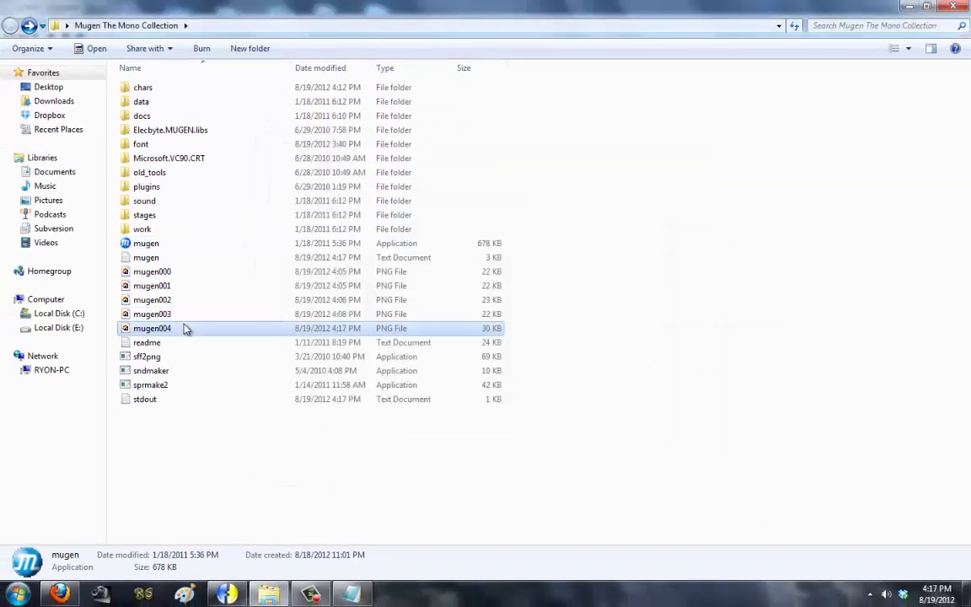
Step: Open the mugen004 screenshot in Paint and zoom in to 800%
right_click(185, 328)
click(215, 177)
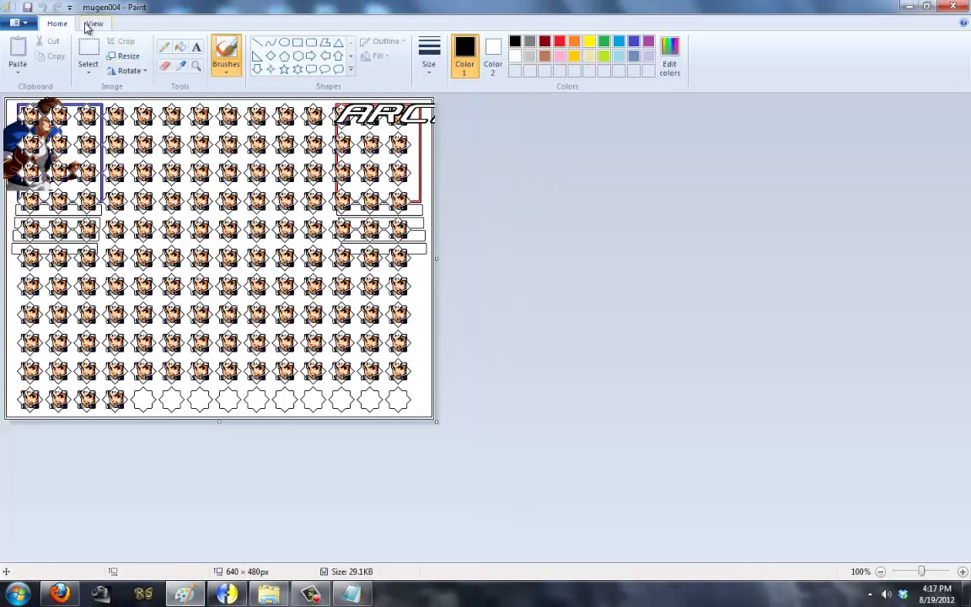
click(95, 23)
click(18, 57)
click(18, 57)
click(17, 57)
click(17, 57)
click(18, 57)
click(18, 57)
click(17, 57)
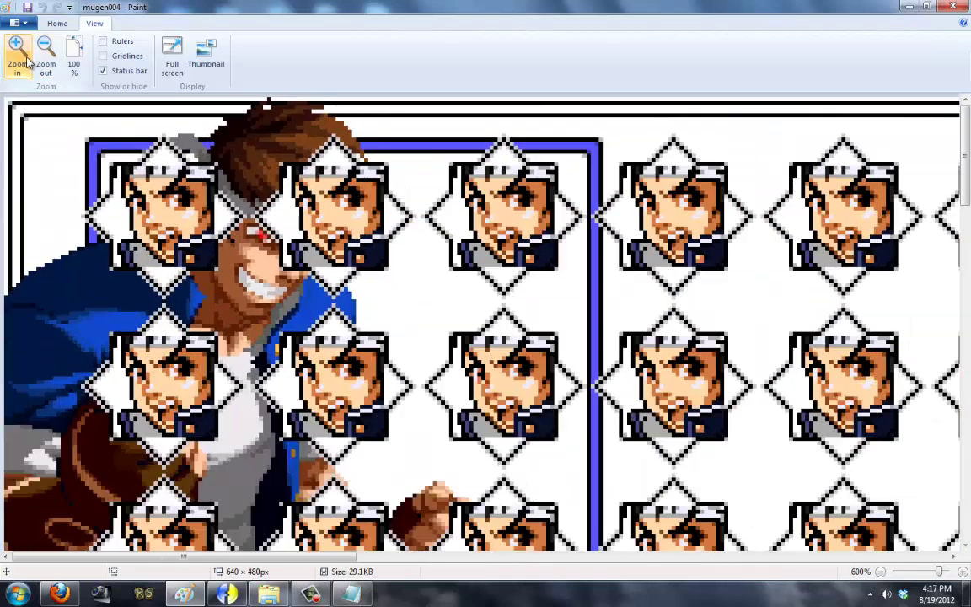
drag(257, 557, 578, 557)
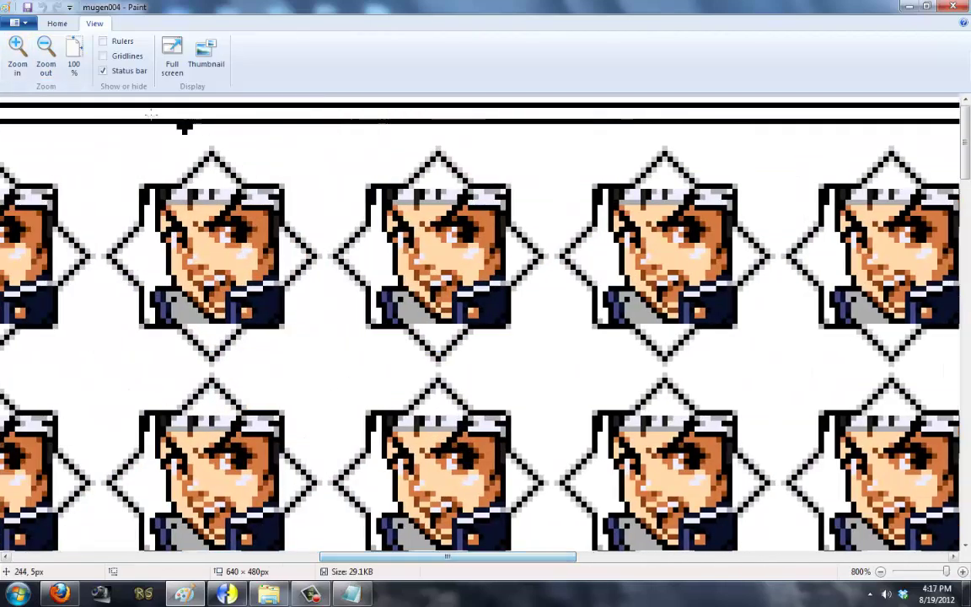
Step: Measure the empty gaps above, below, left and right of the select grid, then return to the system file
click(57, 23)
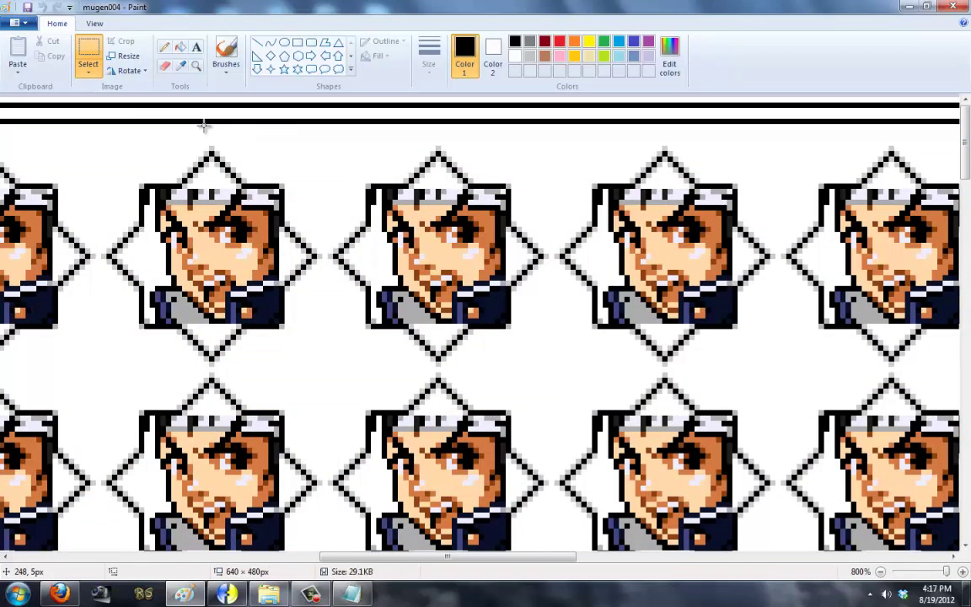
drag(203, 122, 235, 141)
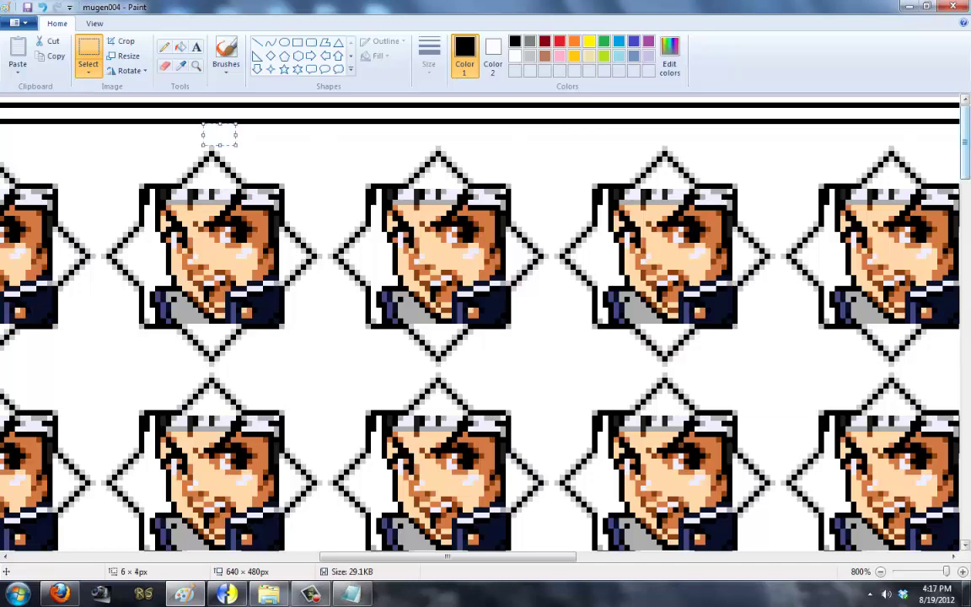
scroll(431, 489, down, 15)
drag(430, 486, 462, 510)
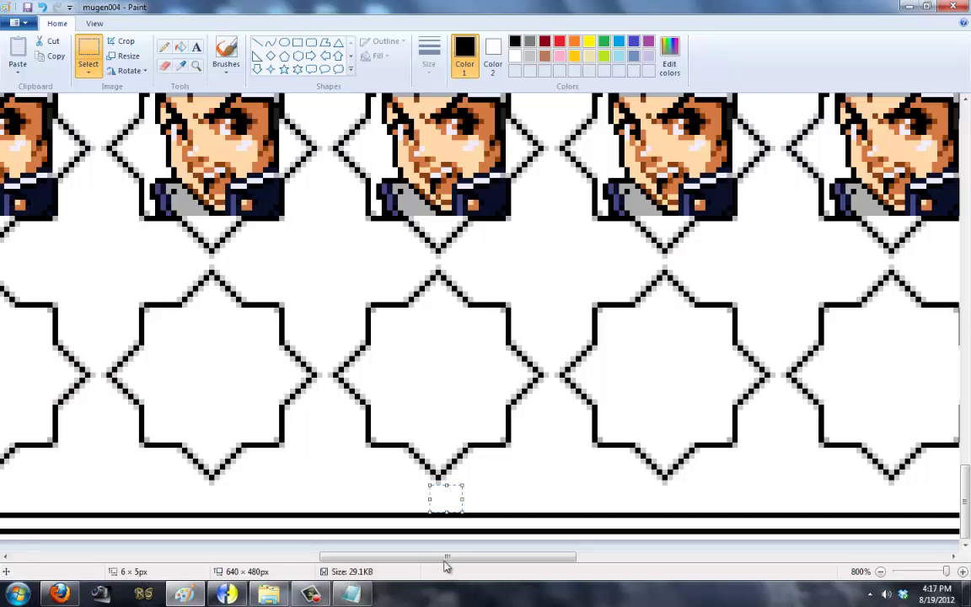
drag(447, 558, 139, 558)
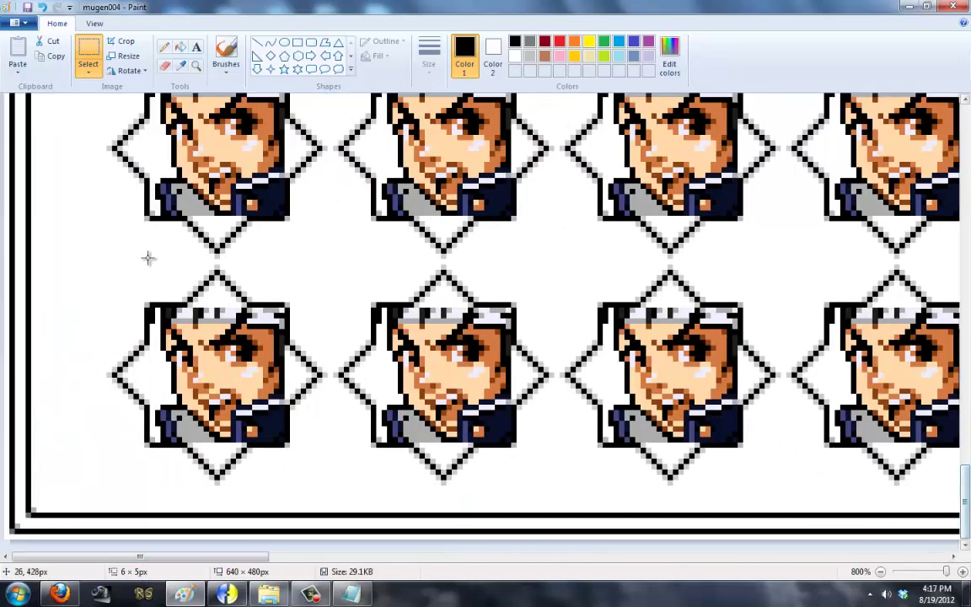
drag(32, 134, 100, 165)
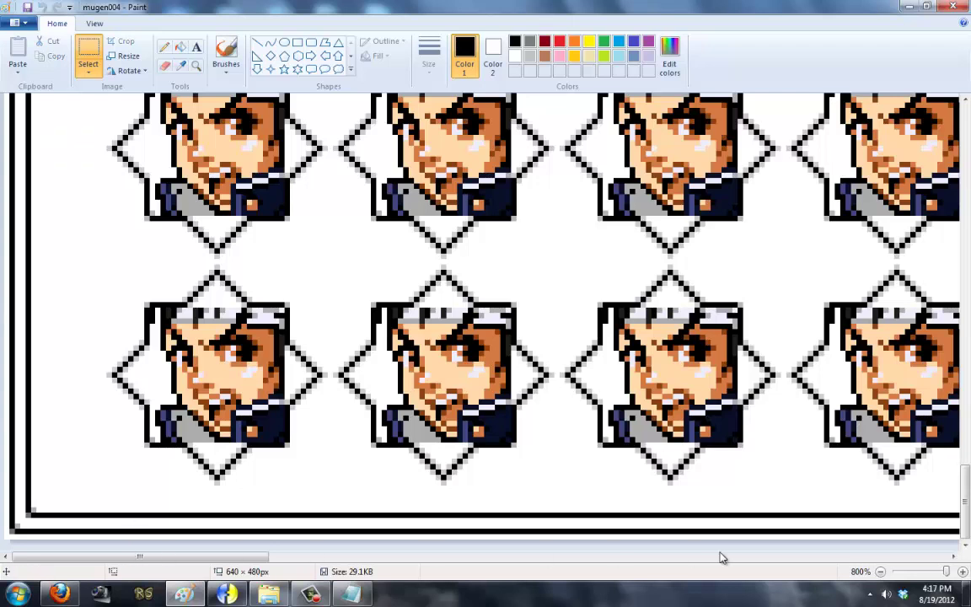
drag(239, 557, 615, 556)
click(862, 558)
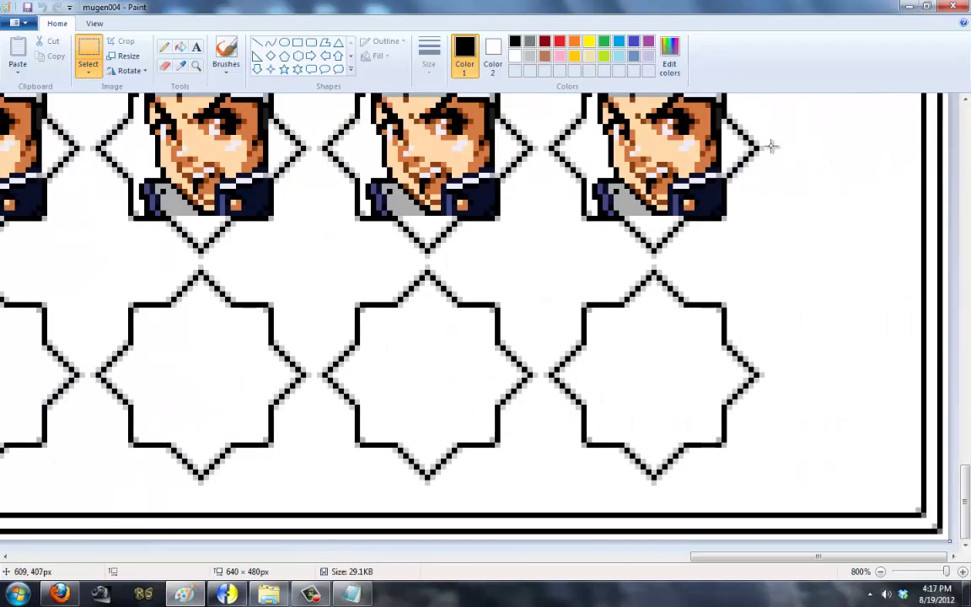
drag(766, 143, 918, 167)
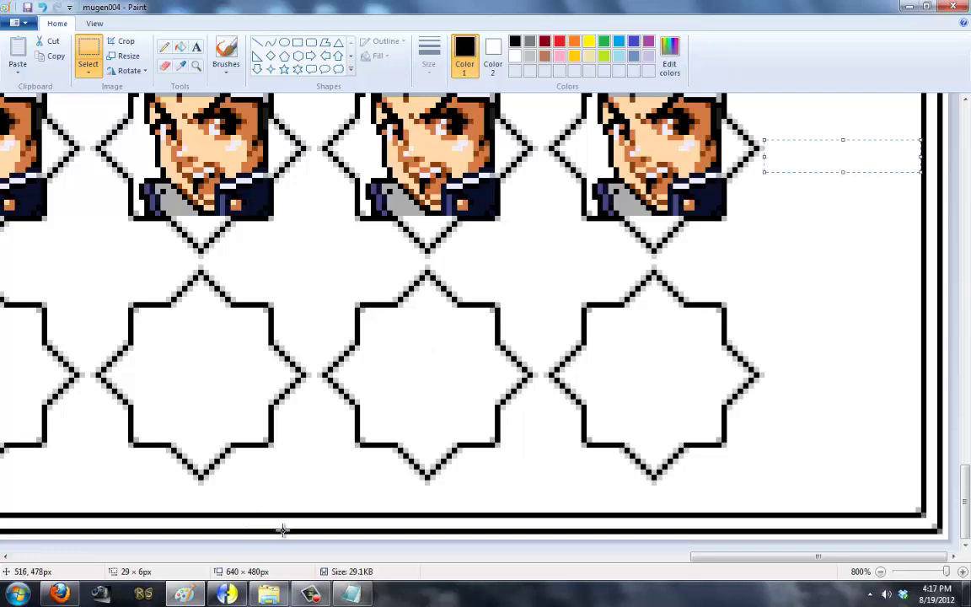
click(310, 594)
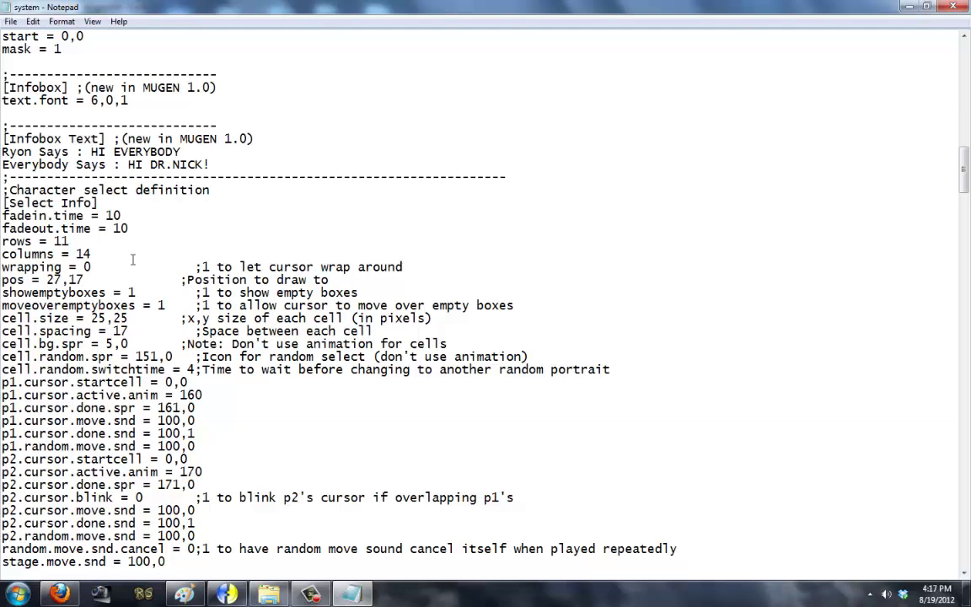
Step: Change the select grid position to pos = 32,17 and save the system file
key(BackSpace)
key(BackSpace)
text(3)
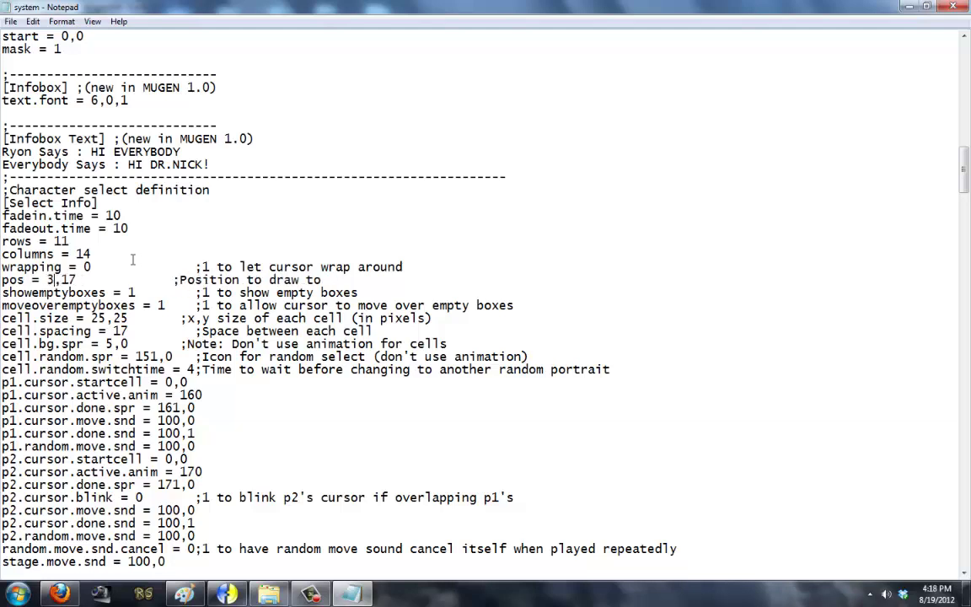
text(2)
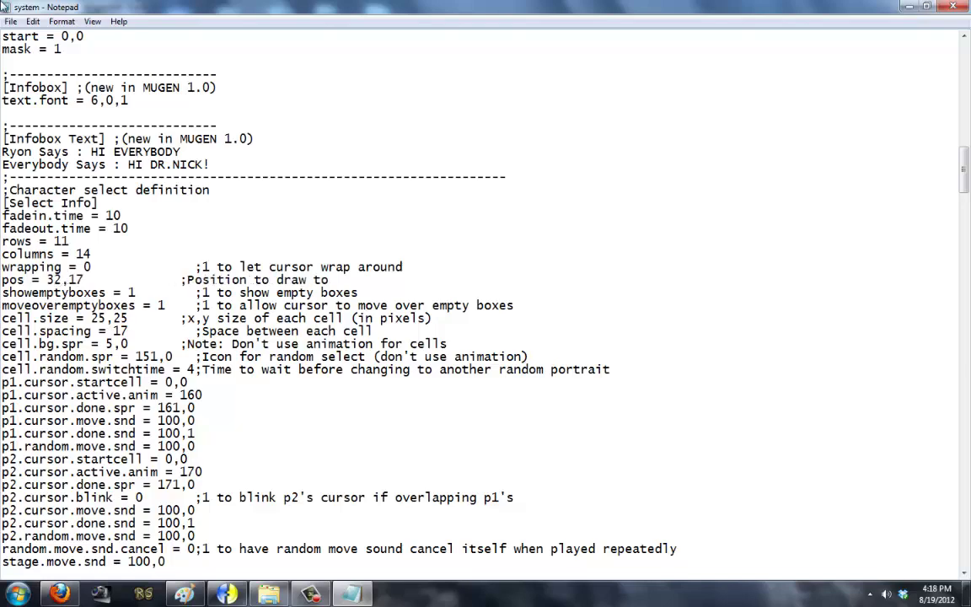
click(11, 21)
click(32, 57)
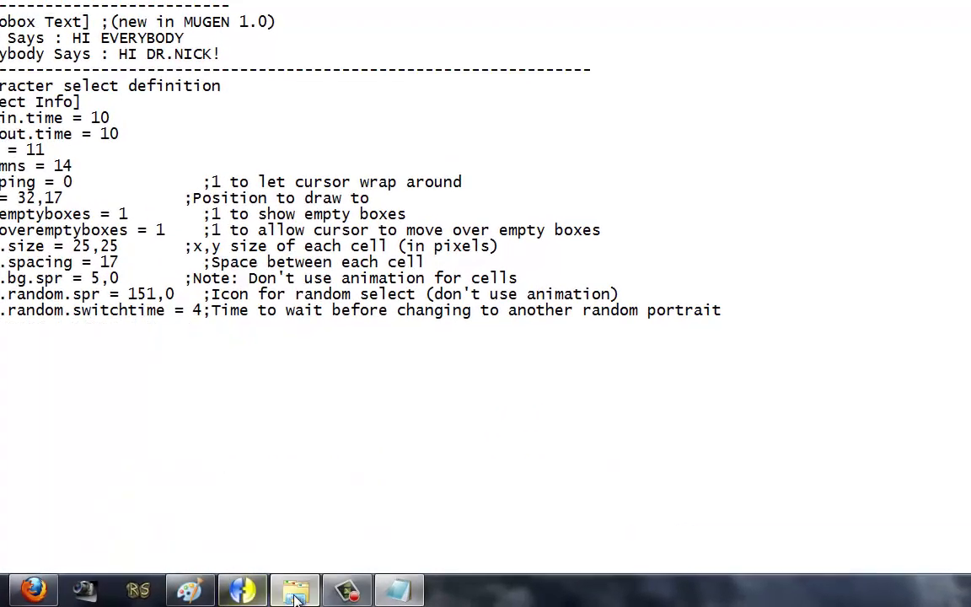
Step: Launch MUGEN, check the grid placement in Arcade mode, then exit
click(295, 594)
double_click(256, 155)
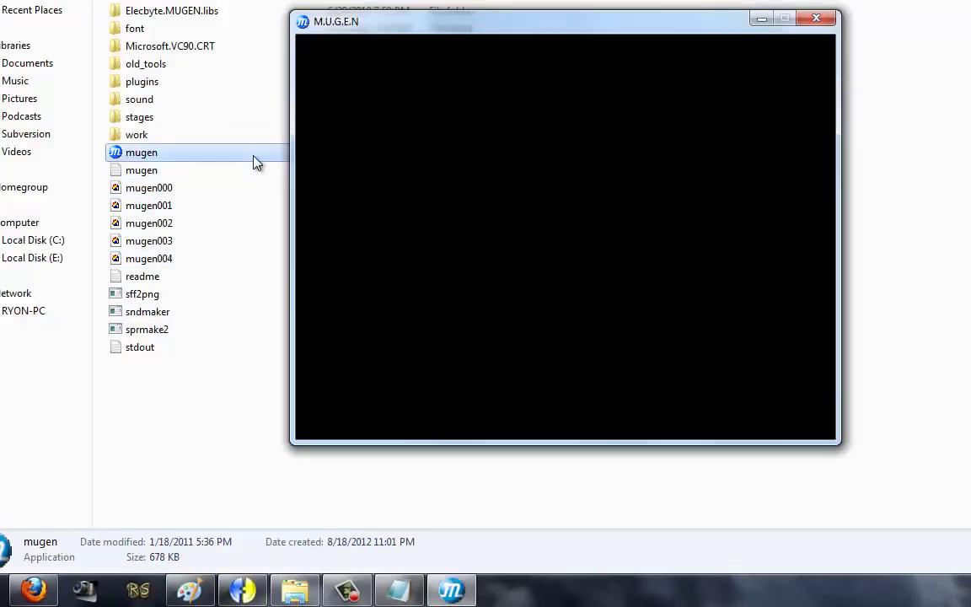
key(Return)
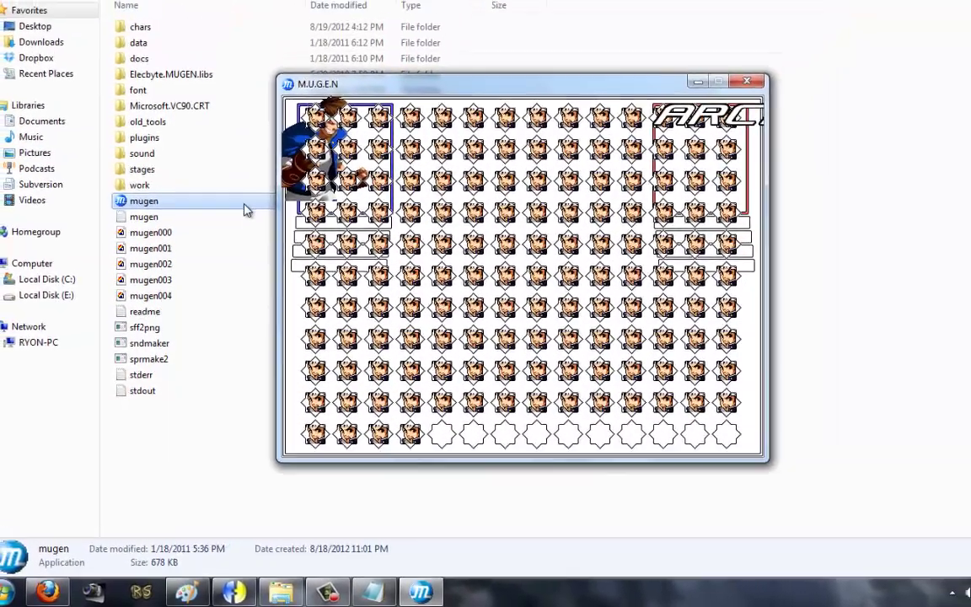
key(Escape)
key(Escape)
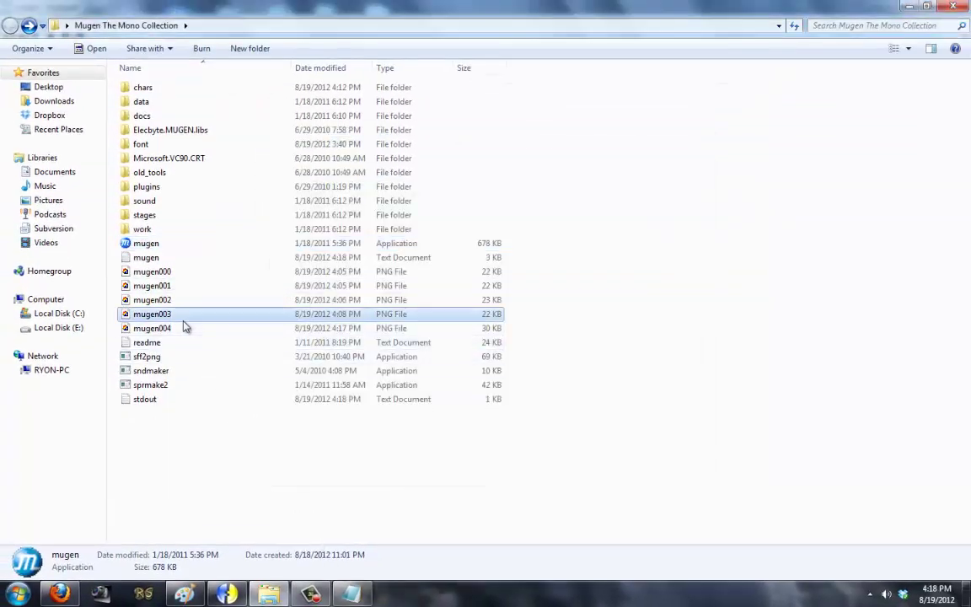
Step: Open the mugen004 screenshot in Paint, zoomed to 800%
right_click(185, 315)
right_click(190, 328)
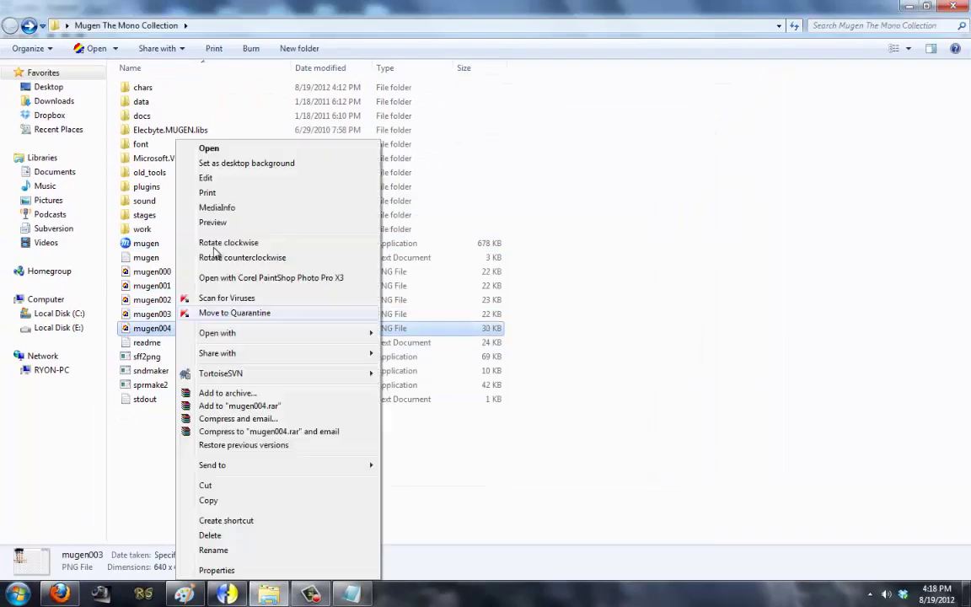
click(217, 160)
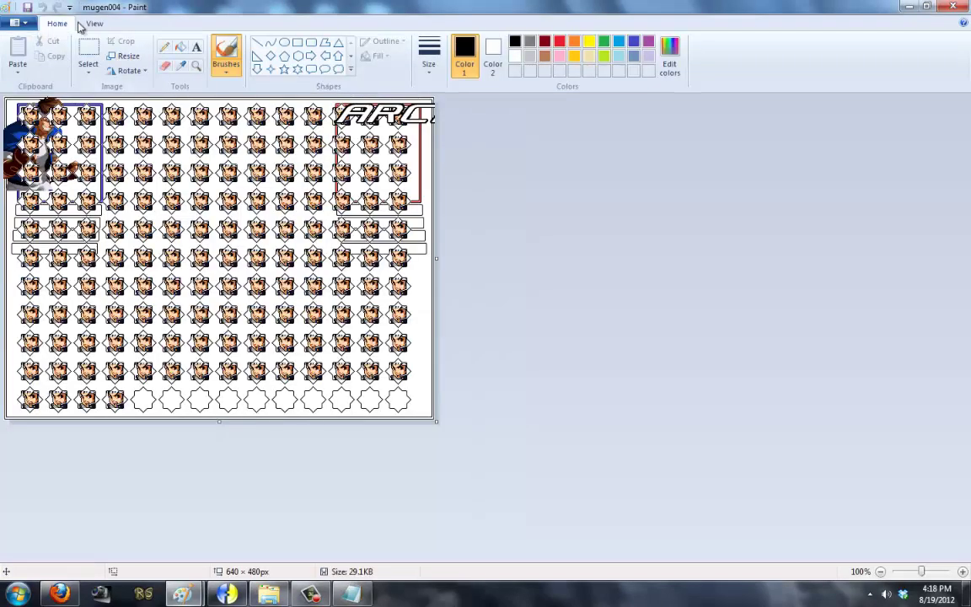
click(94, 23)
click(17, 54)
click(17, 54)
click(17, 55)
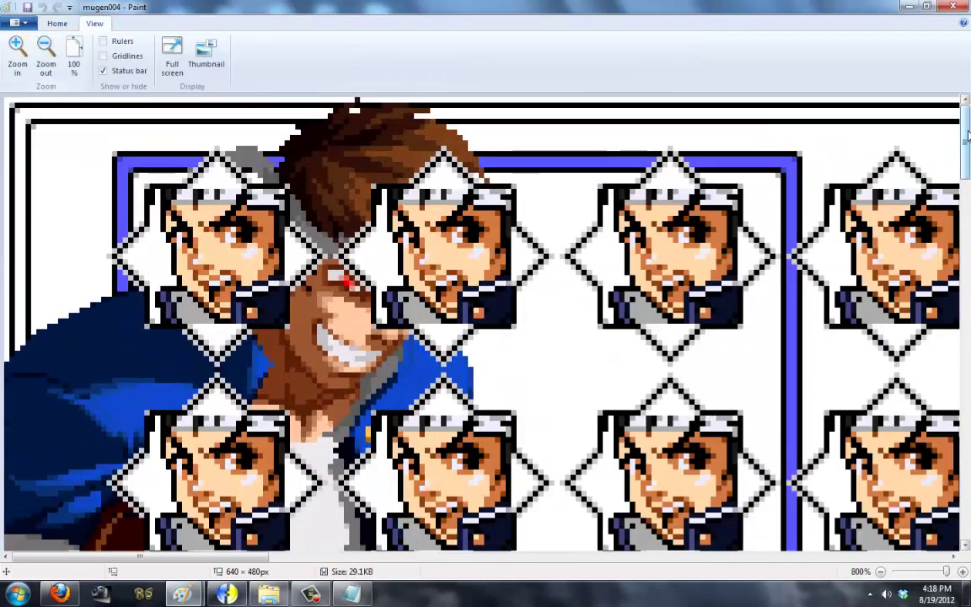
scroll(485, 320, down, 5)
Step: Measure the grid's left and right margins, then leave Paint and relaunch MUGEN's Arcade select screen
click(57, 23)
click(88, 51)
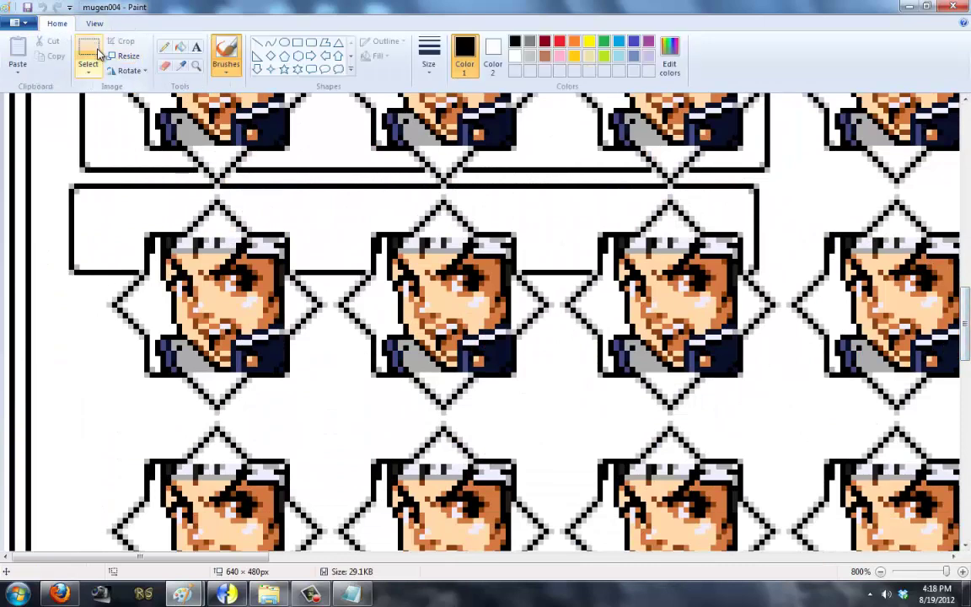
drag(30, 293, 102, 320)
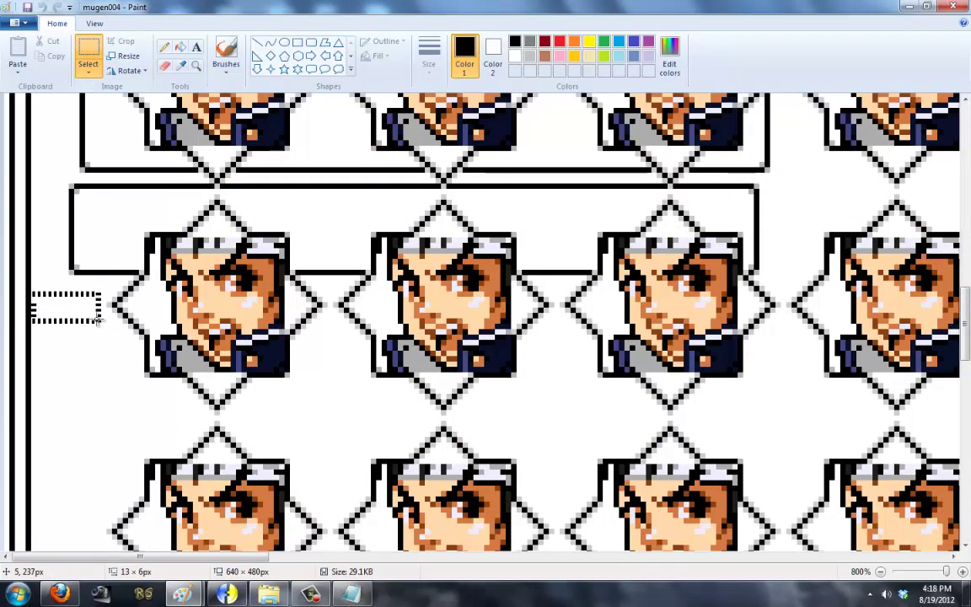
click(101, 346)
drag(141, 556, 817, 556)
key(alt+Tab)
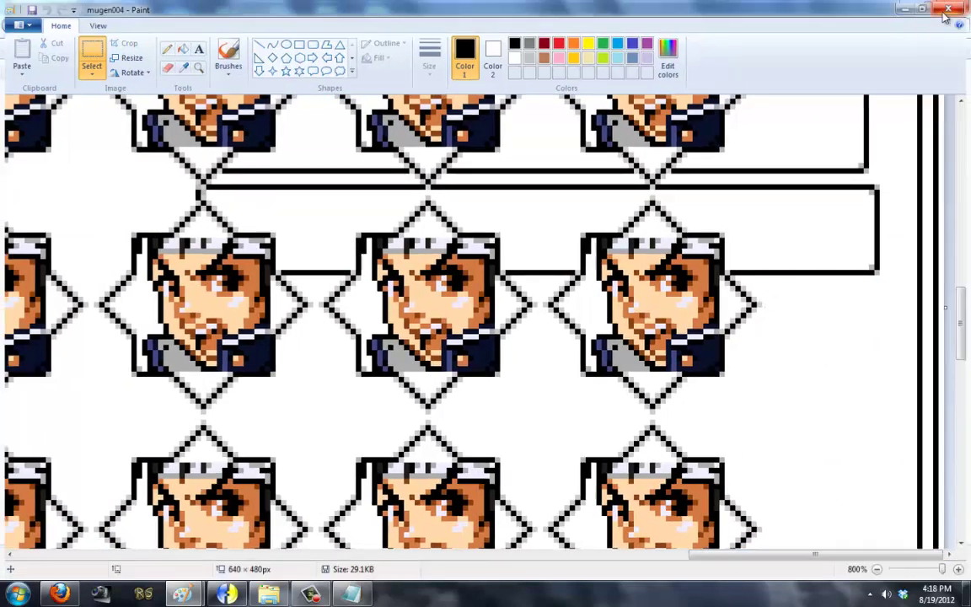
double_click(165, 243)
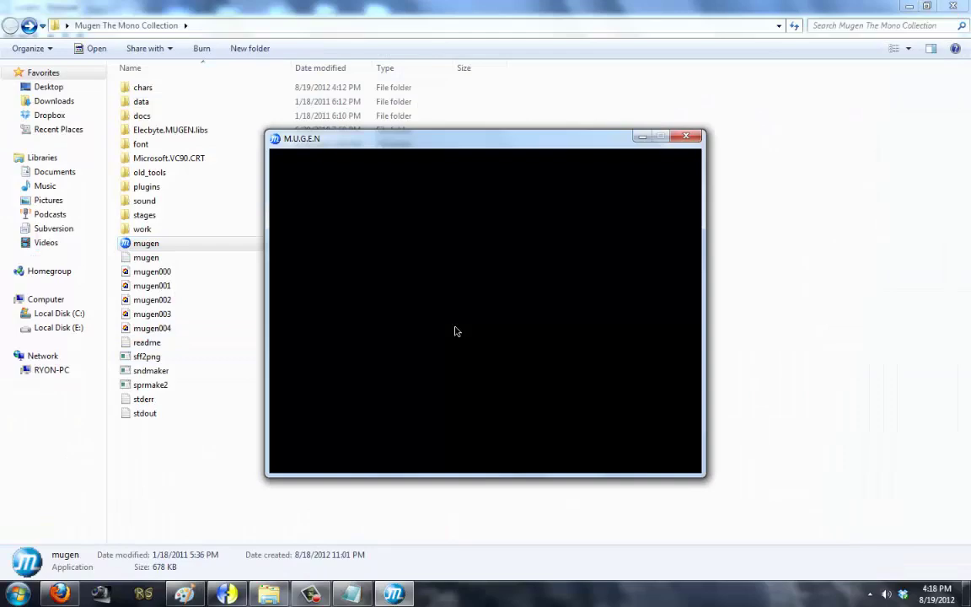
key(Return)
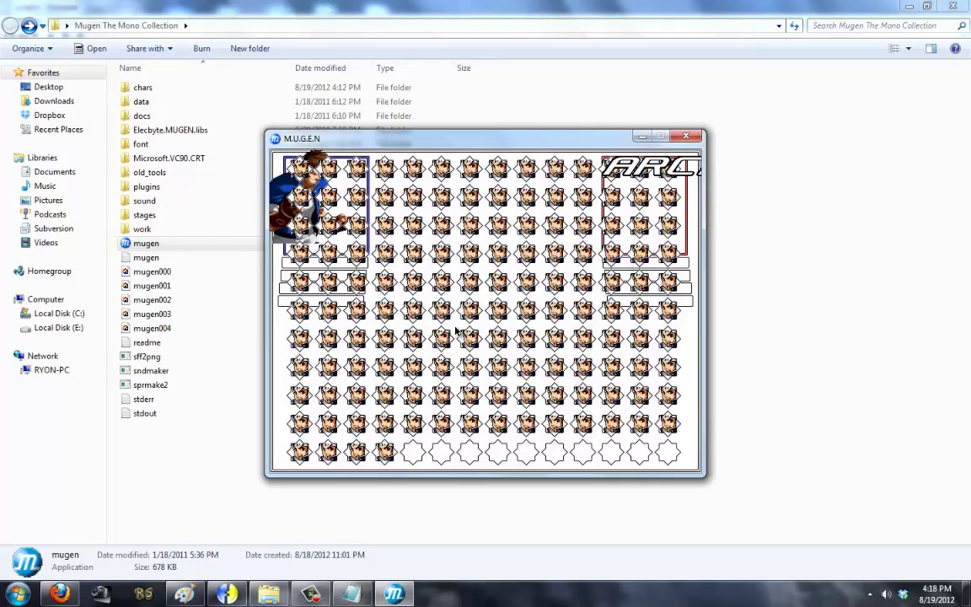
Step: Capture the select screen as mugen005, exit MUGEN, and open the screenshot in Paint at 700%
key(F12)
key(Escape)
key(Escape)
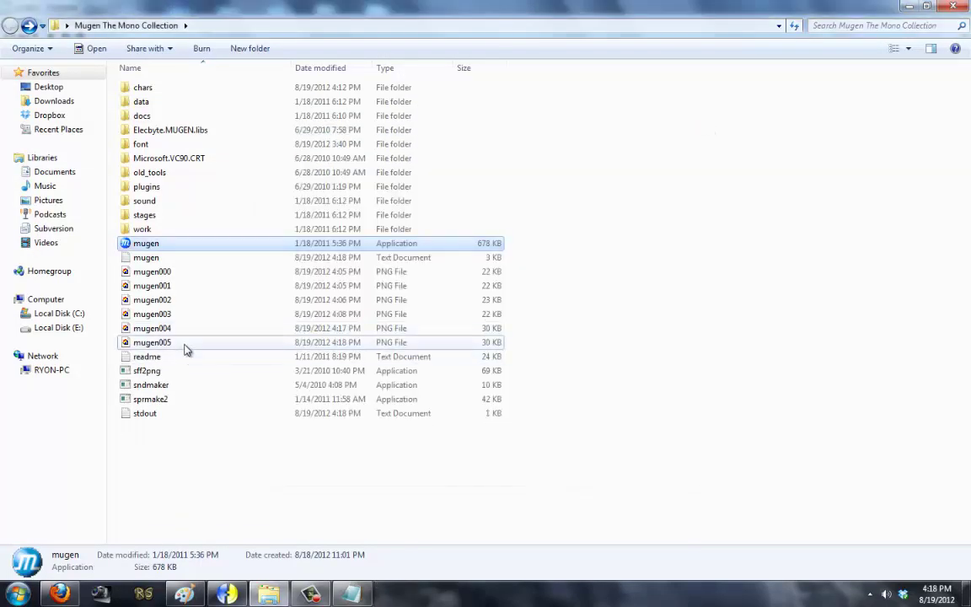
right_click(184, 342)
click(238, 179)
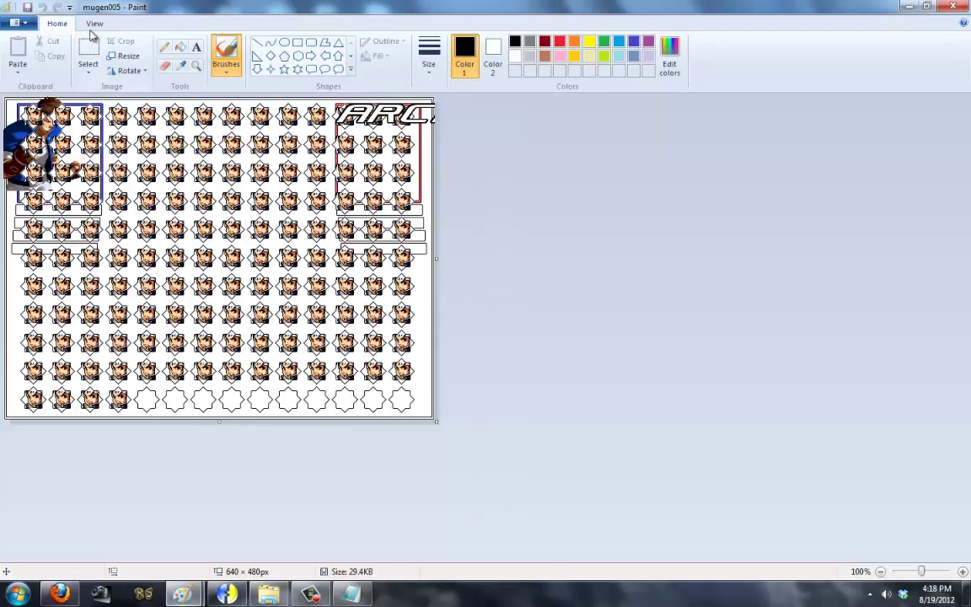
click(94, 24)
click(17, 53)
click(17, 52)
click(17, 52)
click(16, 52)
click(16, 52)
click(16, 52)
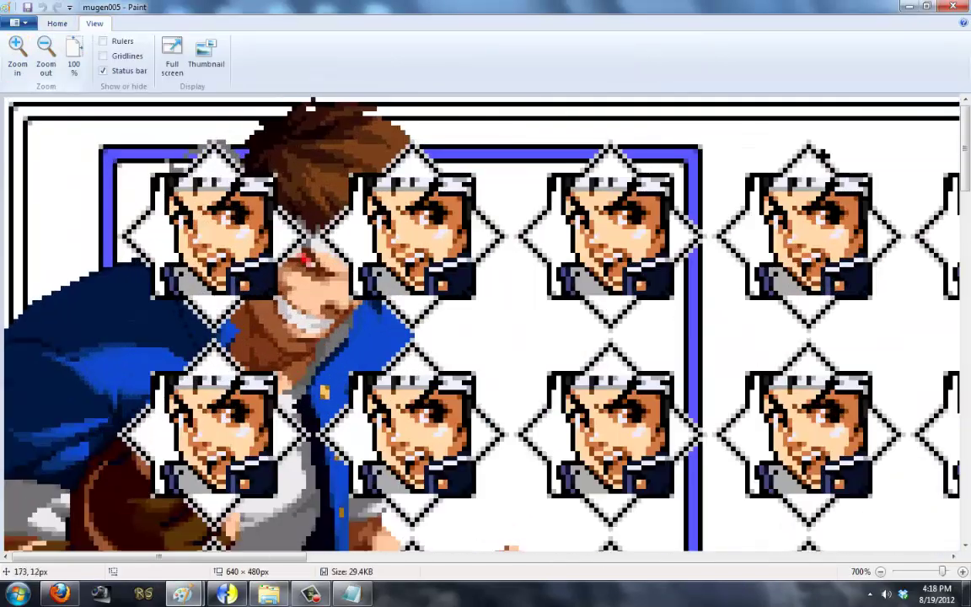
scroll(485, 321, down, 2)
Step: Measure the empty margins left and right of the character grid, then return to Notepad
click(57, 24)
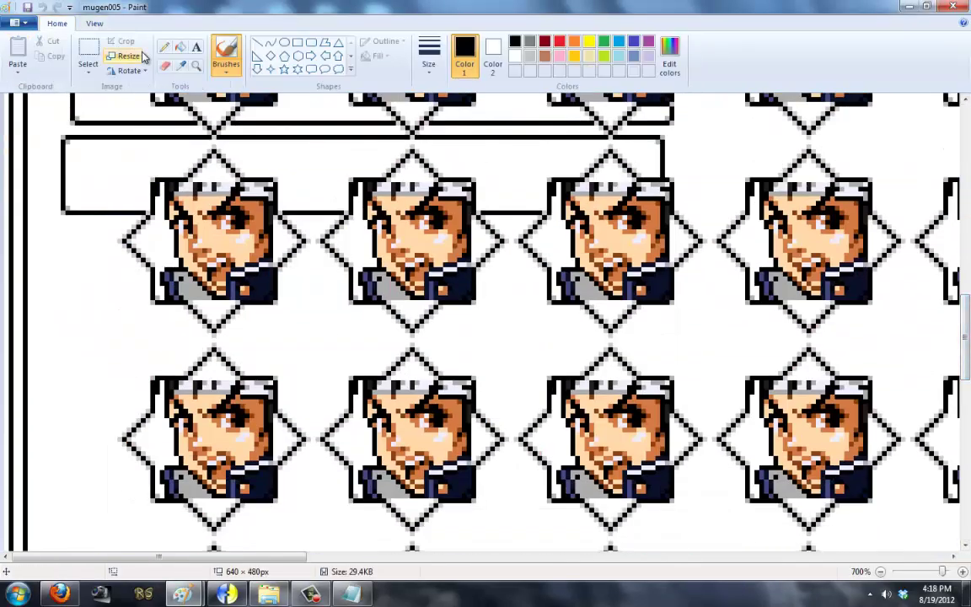
click(88, 54)
drag(7, 230, 114, 244)
click(101, 260)
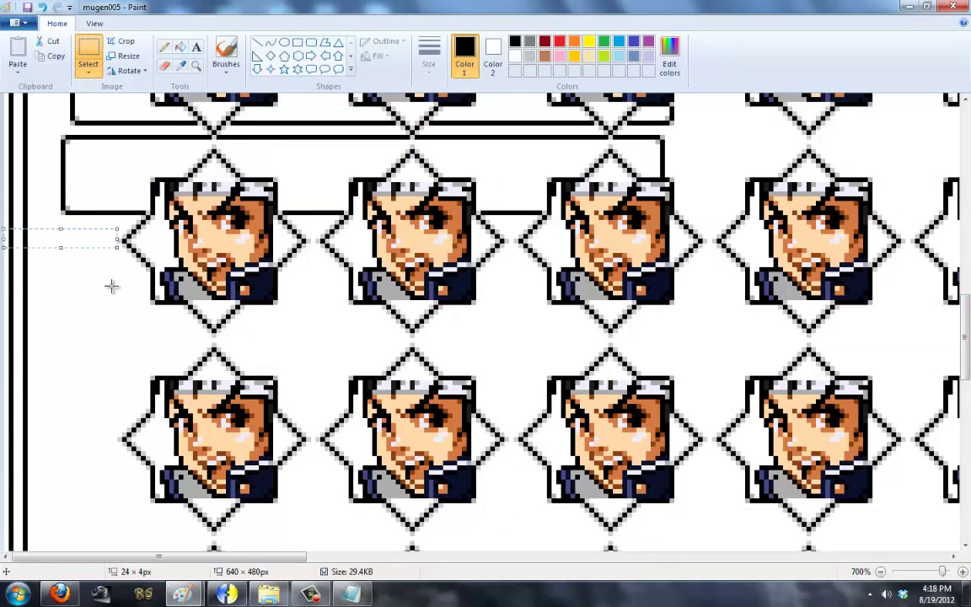
drag(29, 233, 116, 249)
drag(126, 556, 824, 557)
drag(817, 236, 926, 263)
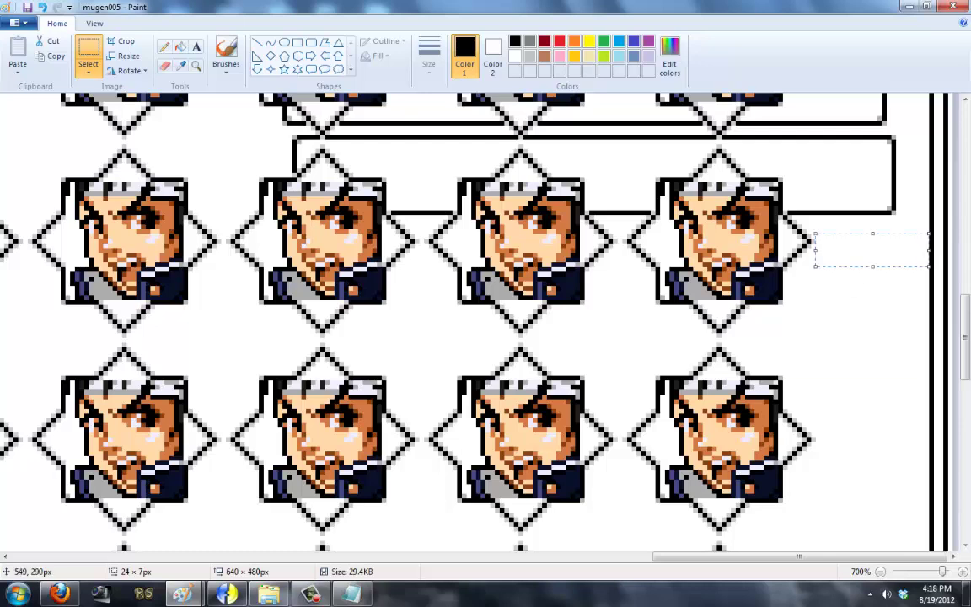
key(alt+Tab)
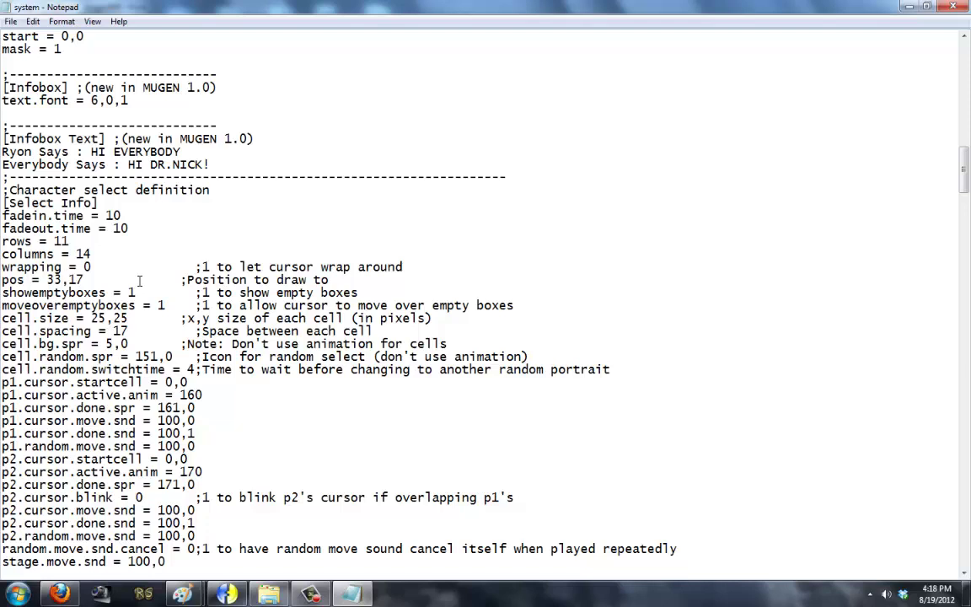
Step: Change the grid position to pos = 34,17 and save the system file
key(BackSpace)
text(4)
click(10, 21)
click(32, 66)
Step: Close the mugen005 screenshot in Paint without saving changes
click(226, 594)
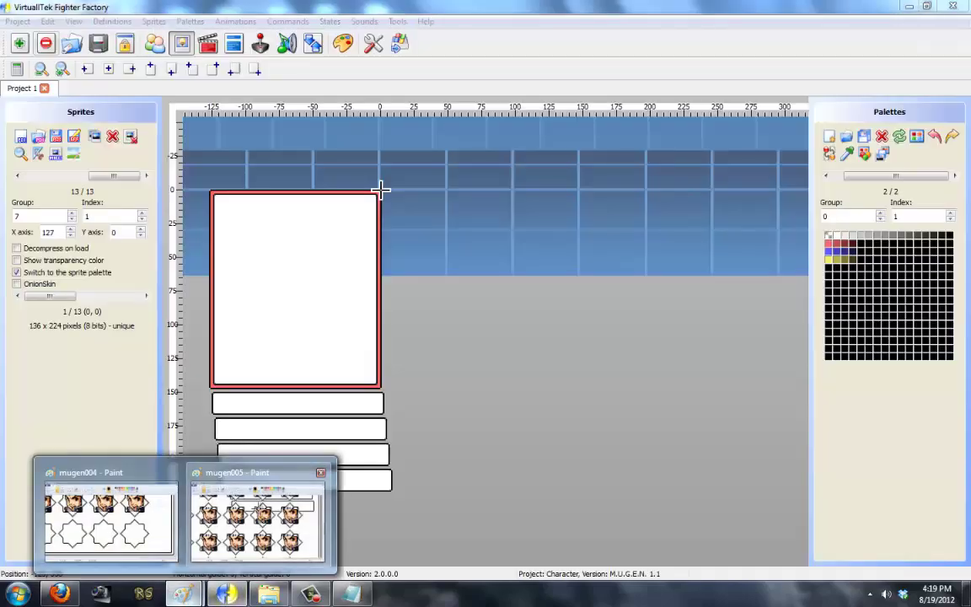
click(320, 472)
click(511, 310)
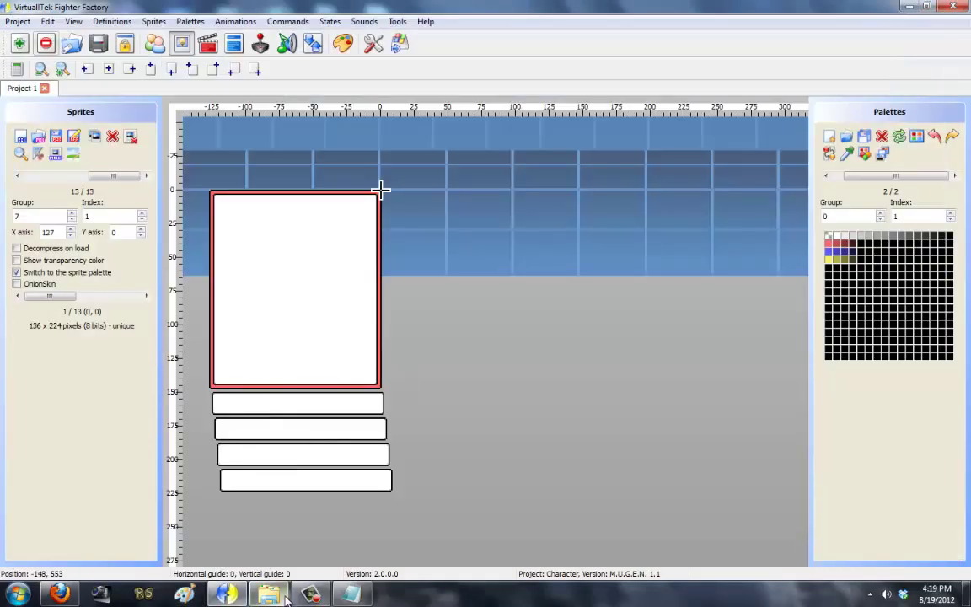
Step: Run MUGEN, capture the Arcade select screen as mugen006, and exit to the folder
click(268, 594)
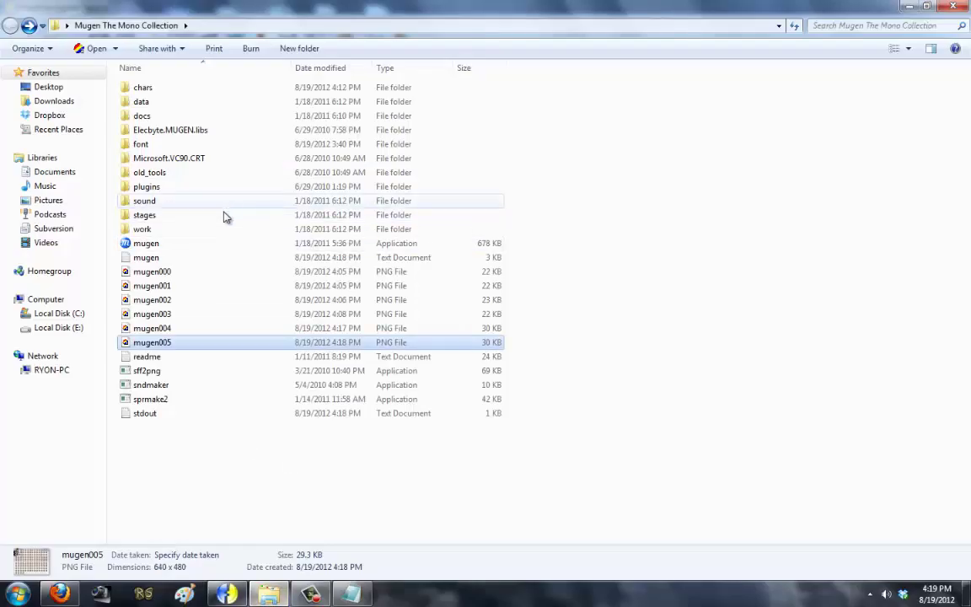
double_click(214, 245)
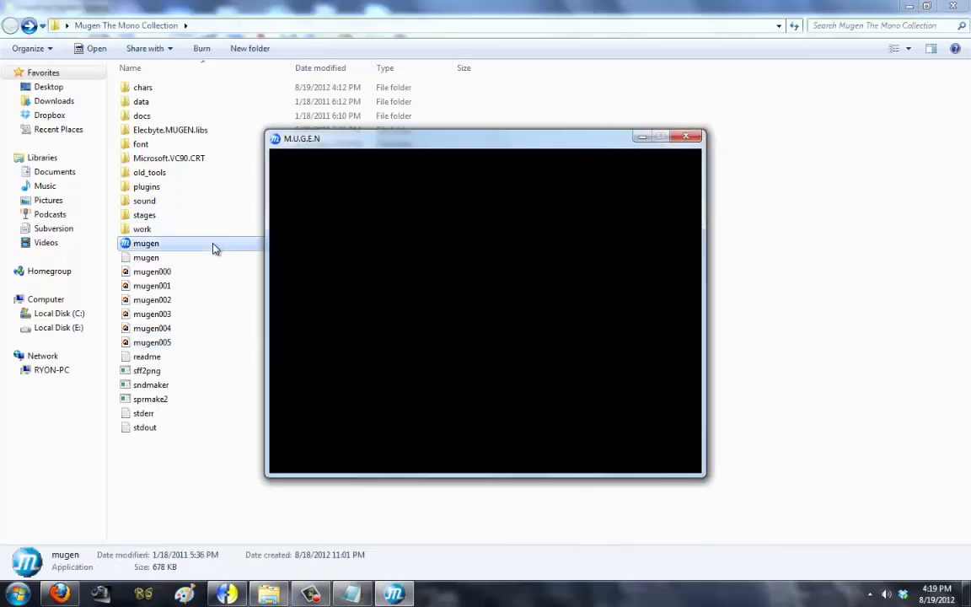
key(Return)
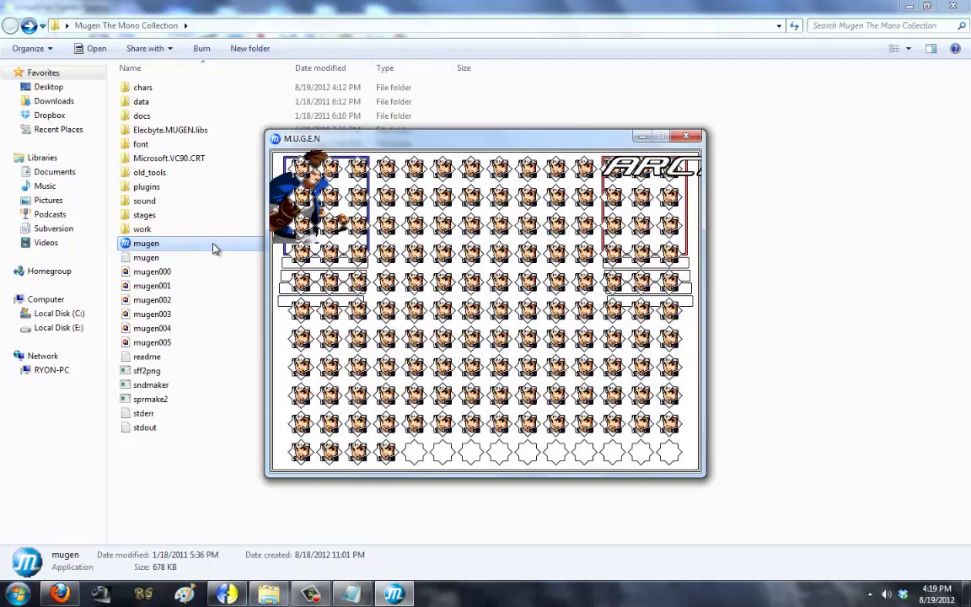
key(F12)
key(Escape)
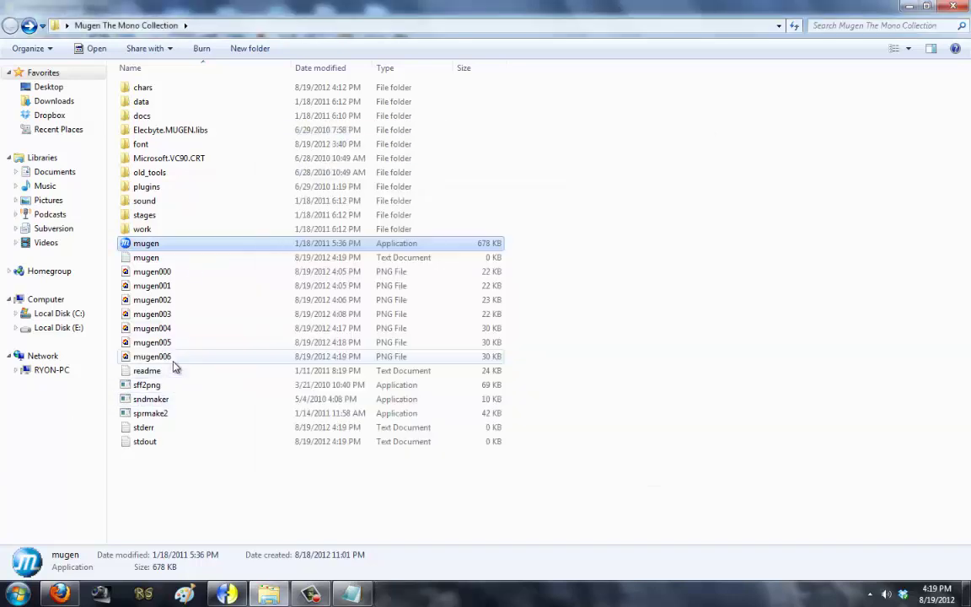
right_click(168, 356)
Step: Open mugen006 in Paint at 400% and measure left and right gaps, about 21 and 22 px
click(220, 177)
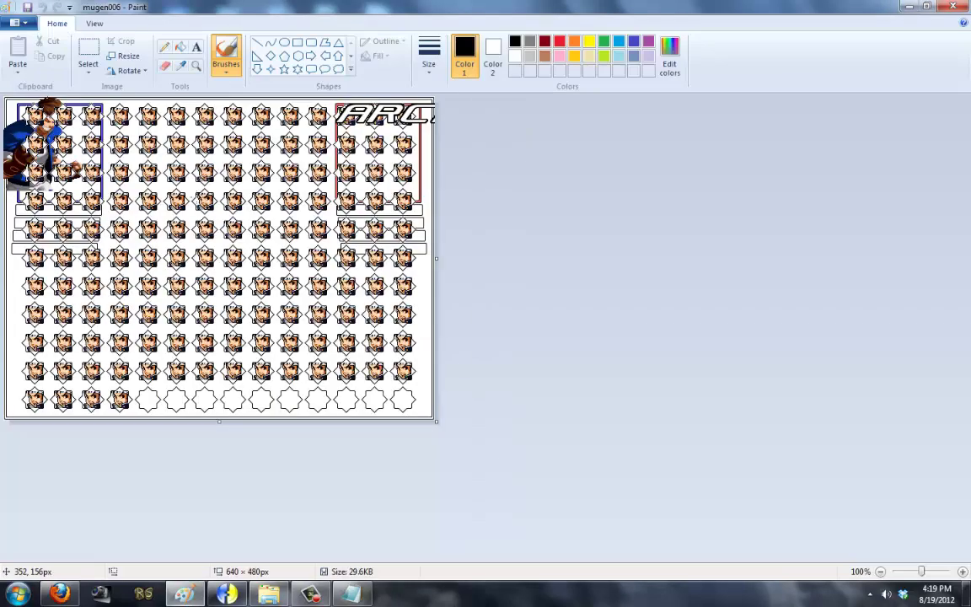
click(93, 23)
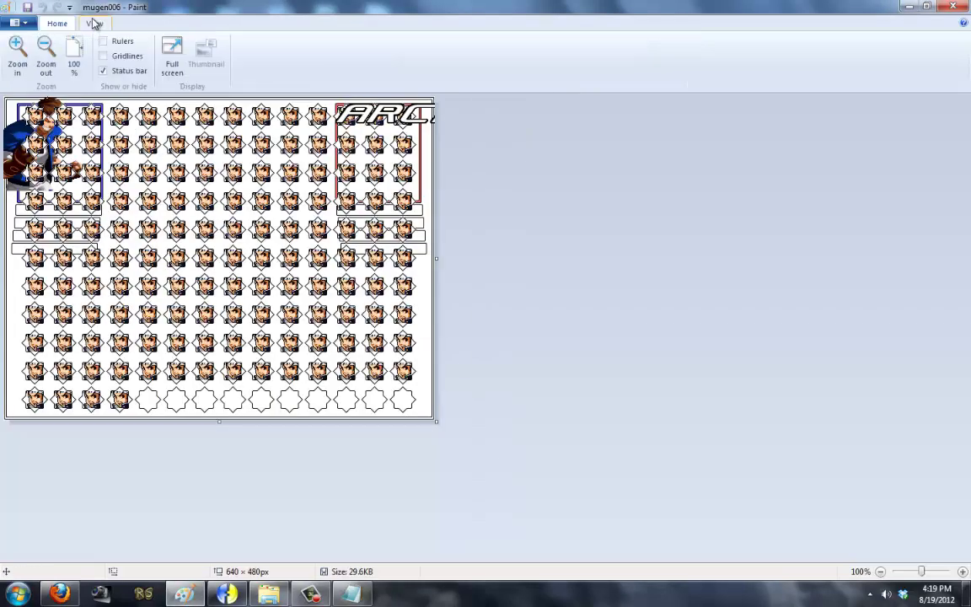
click(17, 50)
click(17, 51)
click(17, 50)
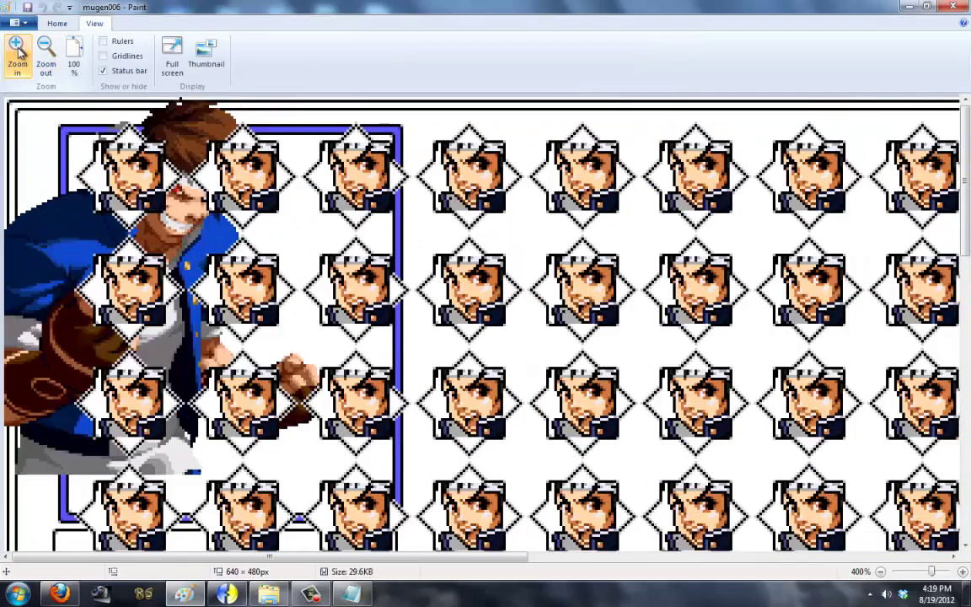
drag(965, 134, 967, 352)
click(57, 23)
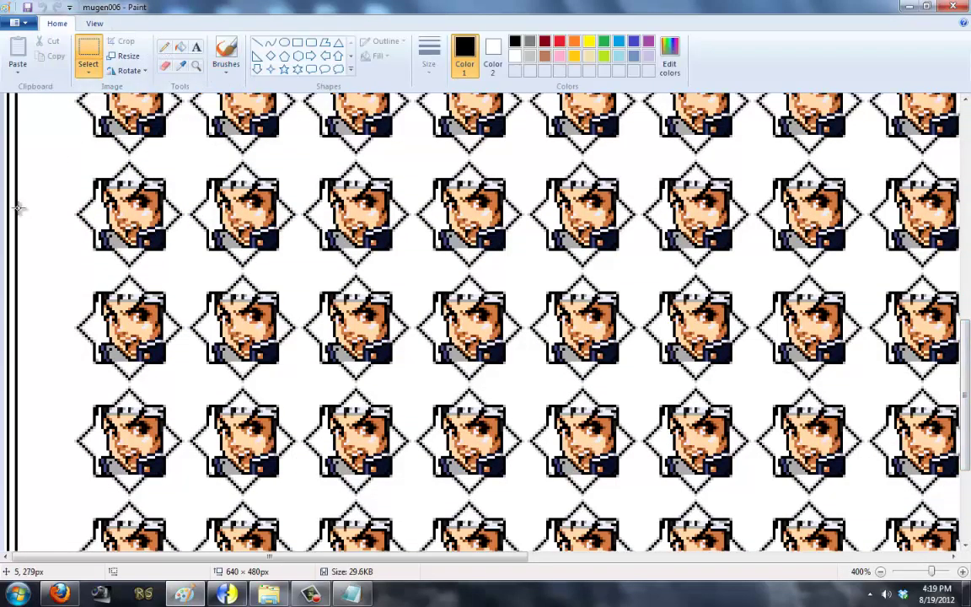
drag(18, 208, 72, 230)
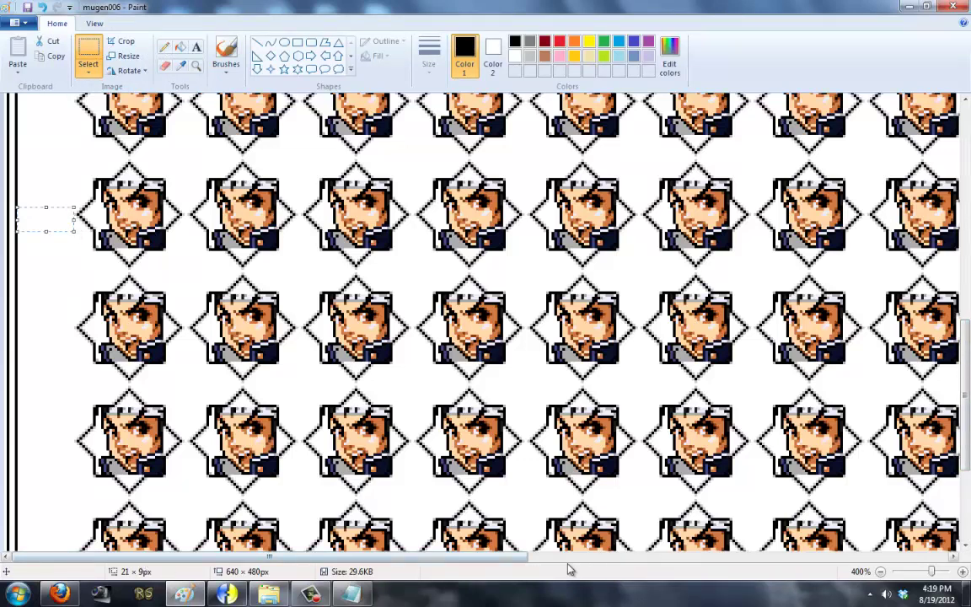
scroll(514, 510, right, 10)
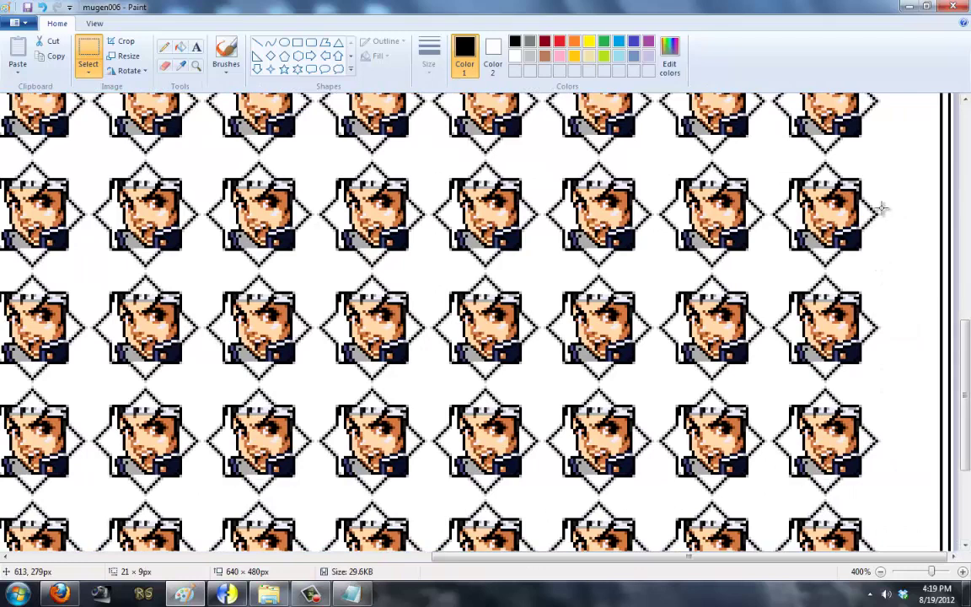
drag(881, 207, 935, 222)
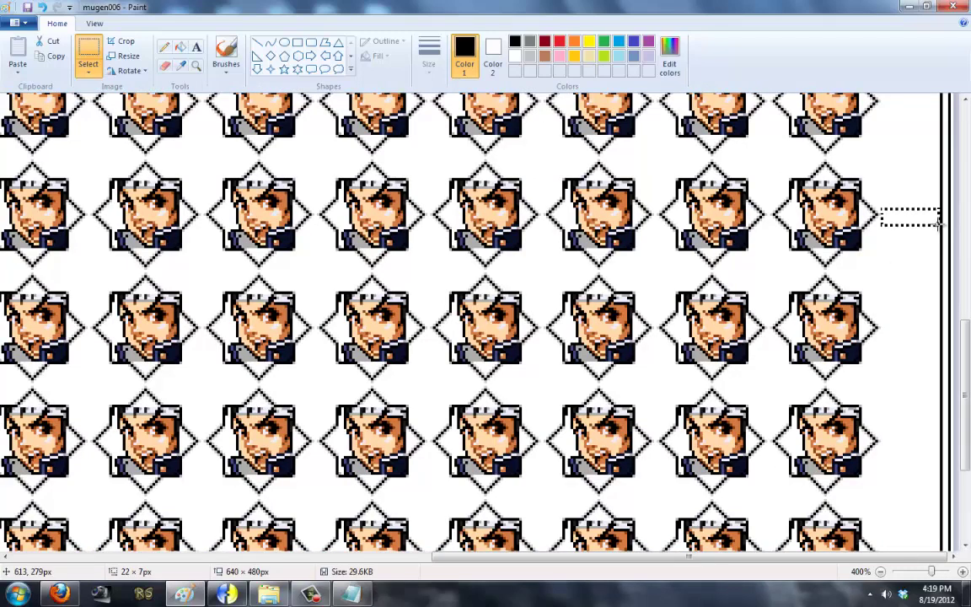
Step: Zoom the screenshot back to 100%
click(95, 23)
click(47, 66)
click(47, 66)
click(46, 65)
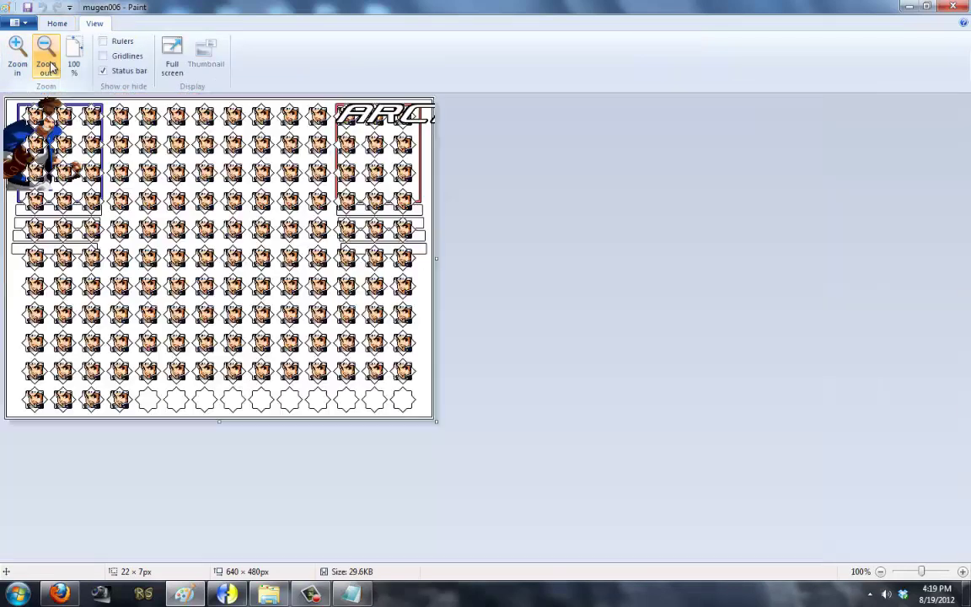
click(49, 67)
click(19, 57)
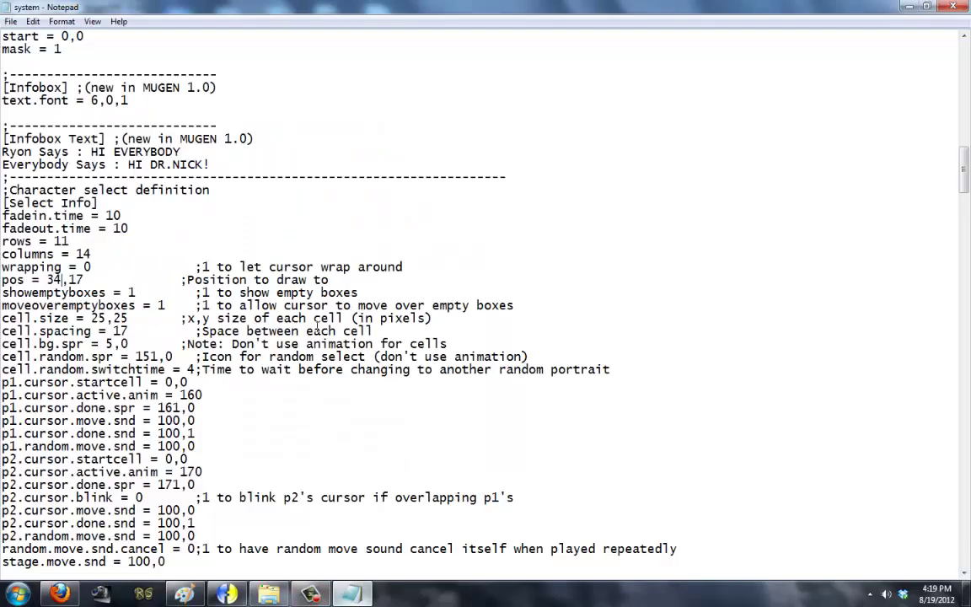
Step: Bring the mugen006 Paint window forward from the taskbar and close it
key(alt+Tab)
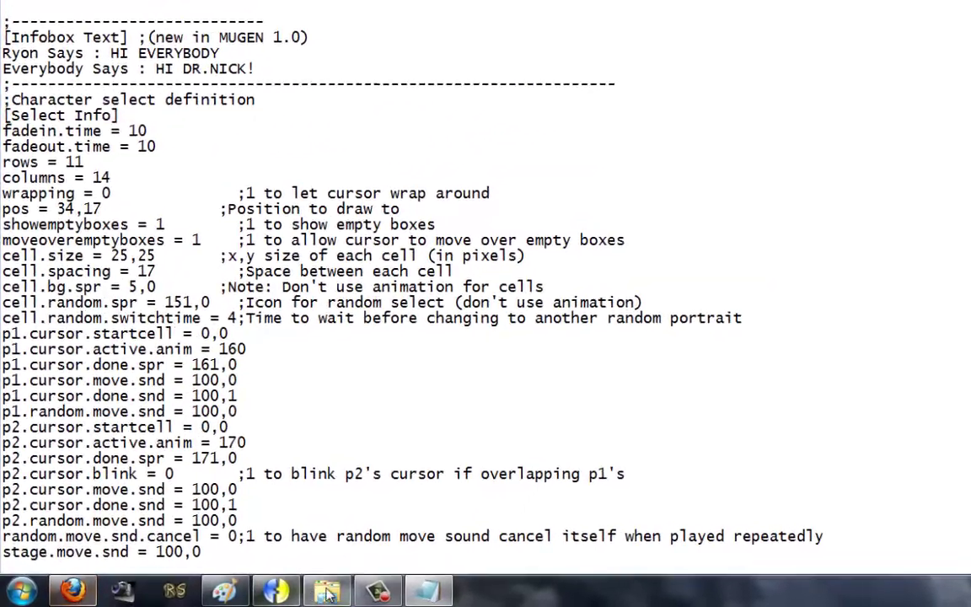
click(327, 593)
mouse_move(271, 592)
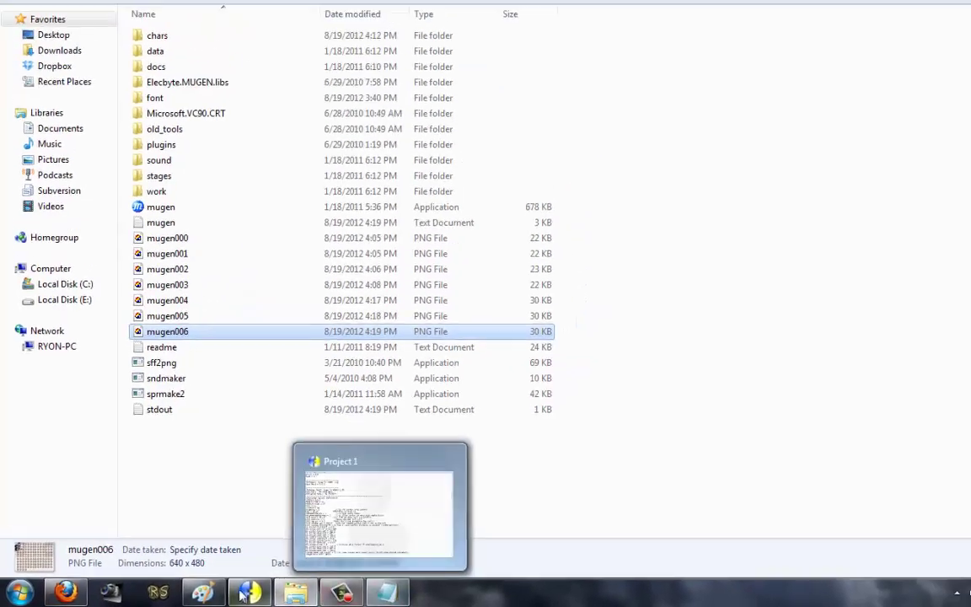
click(202, 592)
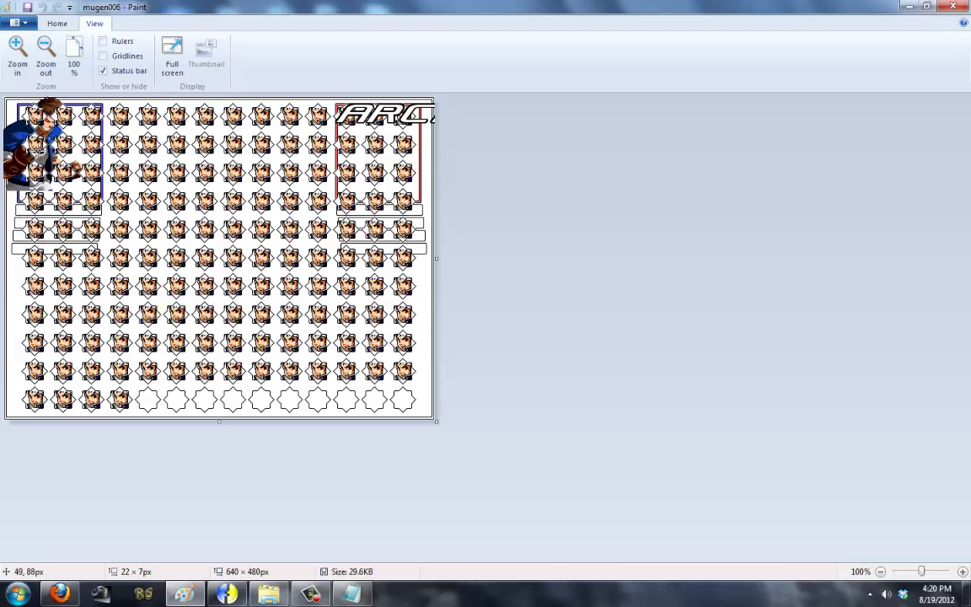
click(952, 6)
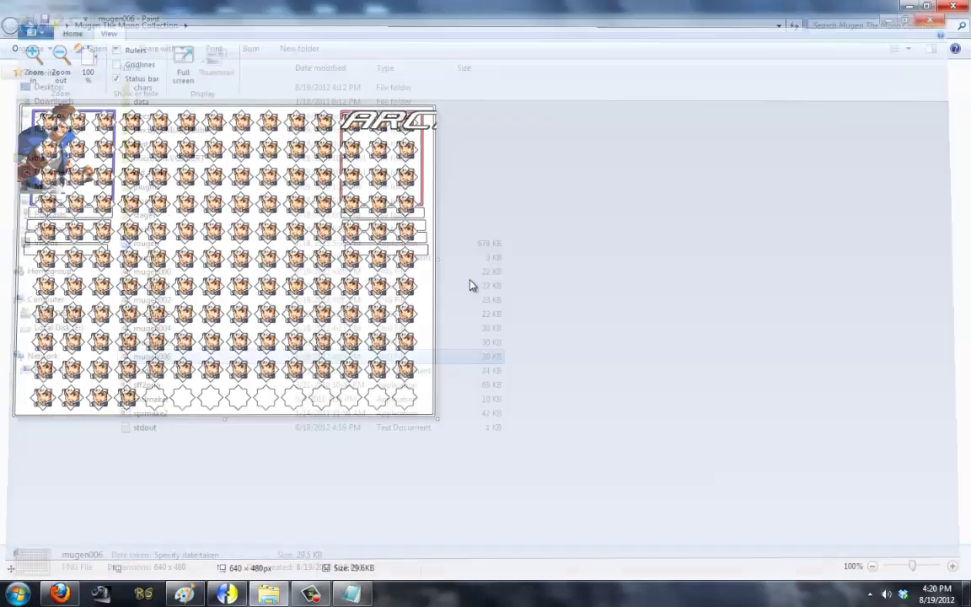
Step: Open select.def from the data folder and replace the first Raging Shingo lines and a later one with BLANK
double_click(197, 101)
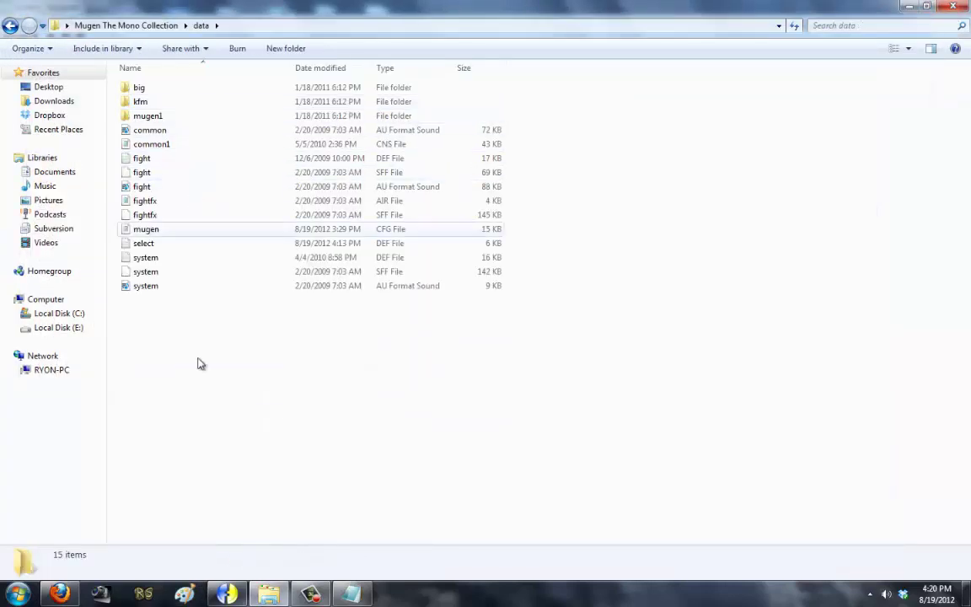
double_click(201, 242)
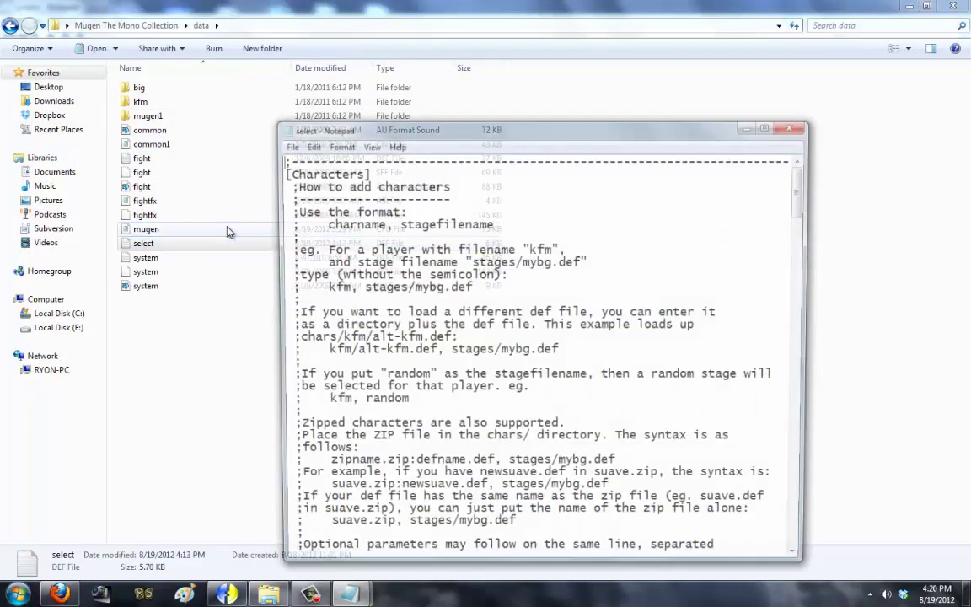
scroll(426, 229, down, 20)
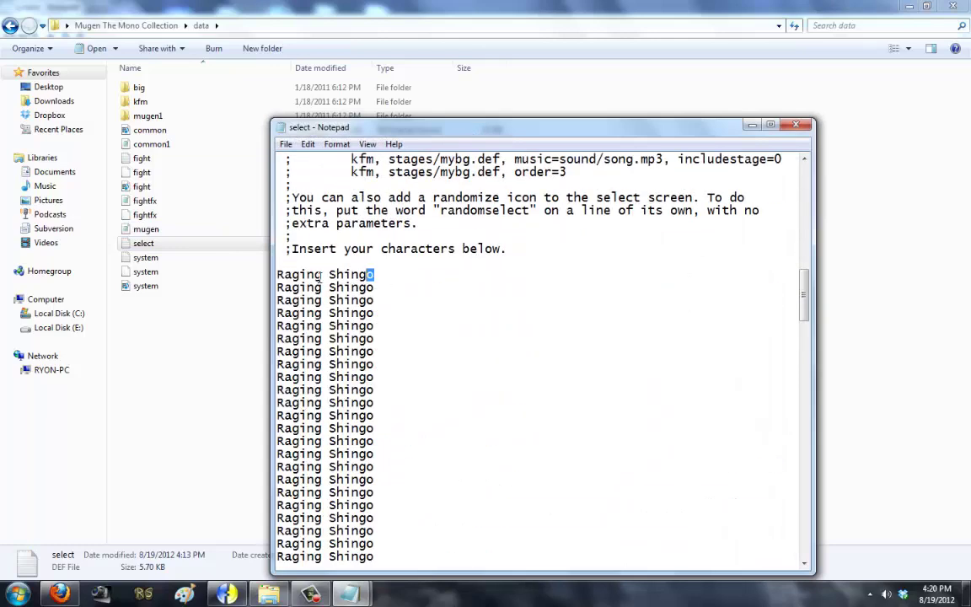
drag(320, 277, 270, 277)
text(BLANK)
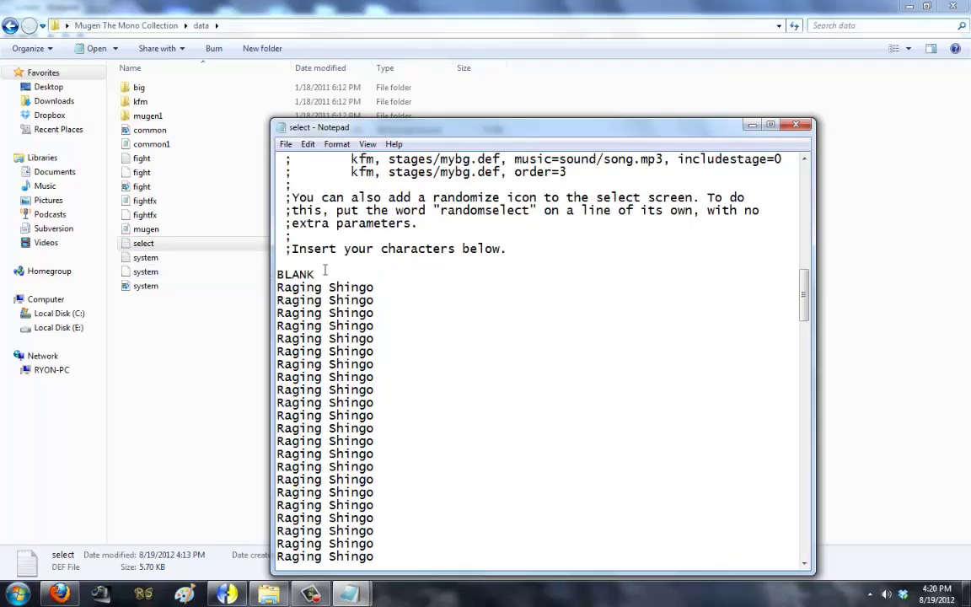
double_click(324, 272)
key(ctrl+c)
drag(375, 287, 277, 300)
key(ctrl+v)
key(ctrl+v)
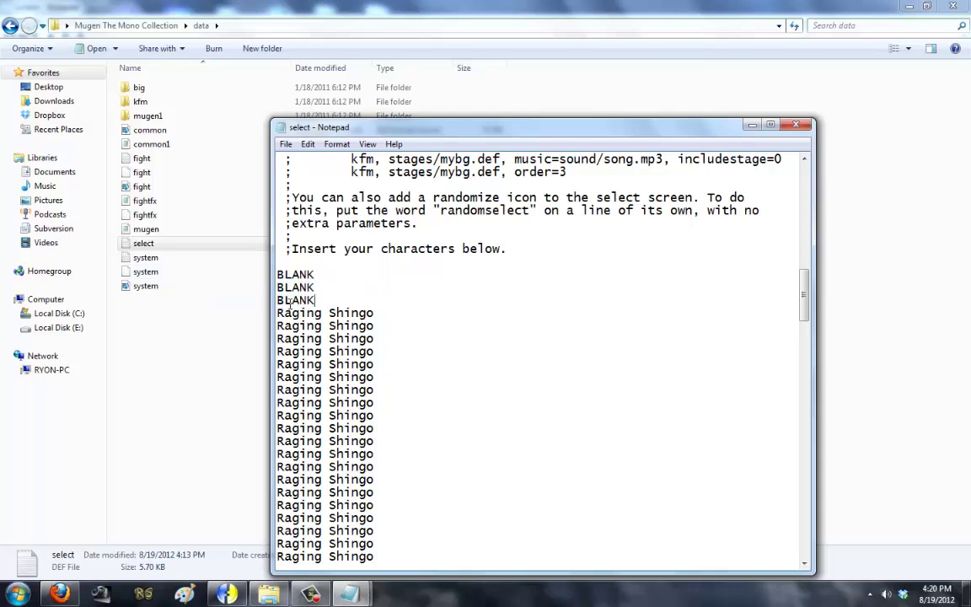
drag(387, 427, 217, 428)
key(ctrl+v)
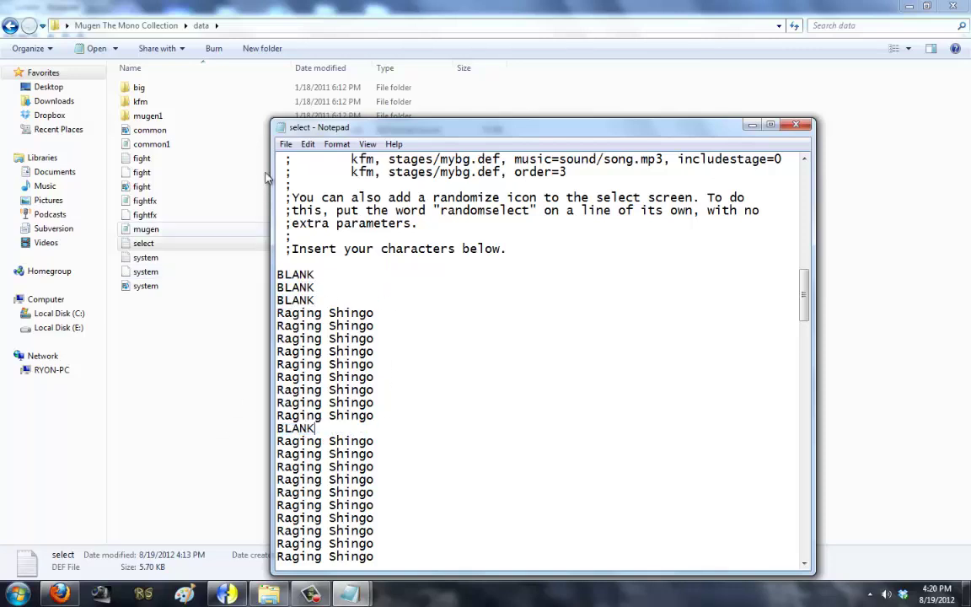
Step: Save select.def and return to the main Mugen folder
click(286, 144)
click(287, 187)
click(10, 25)
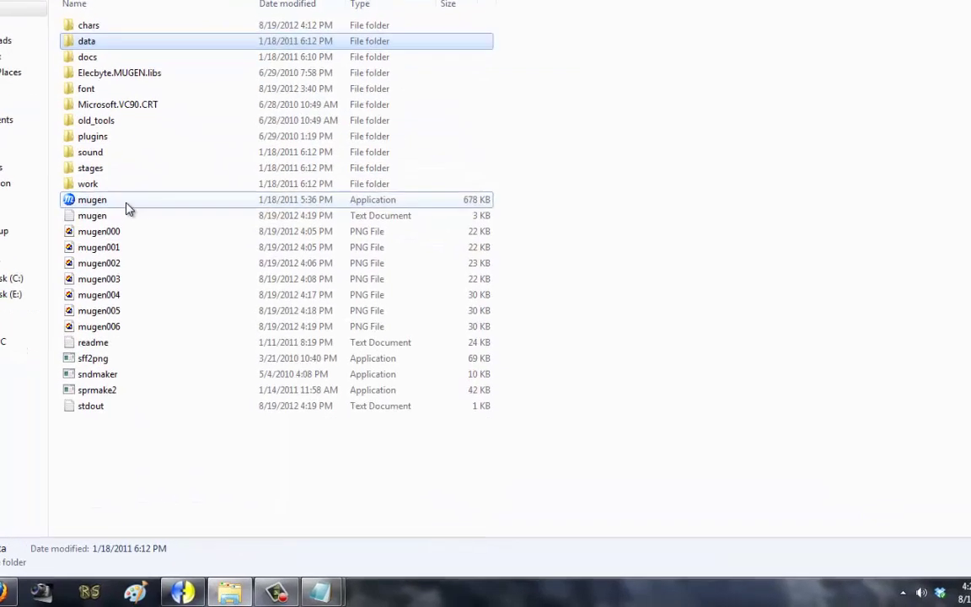
Step: Launch MUGEN to view the current select grid, then close it
double_click(126, 202)
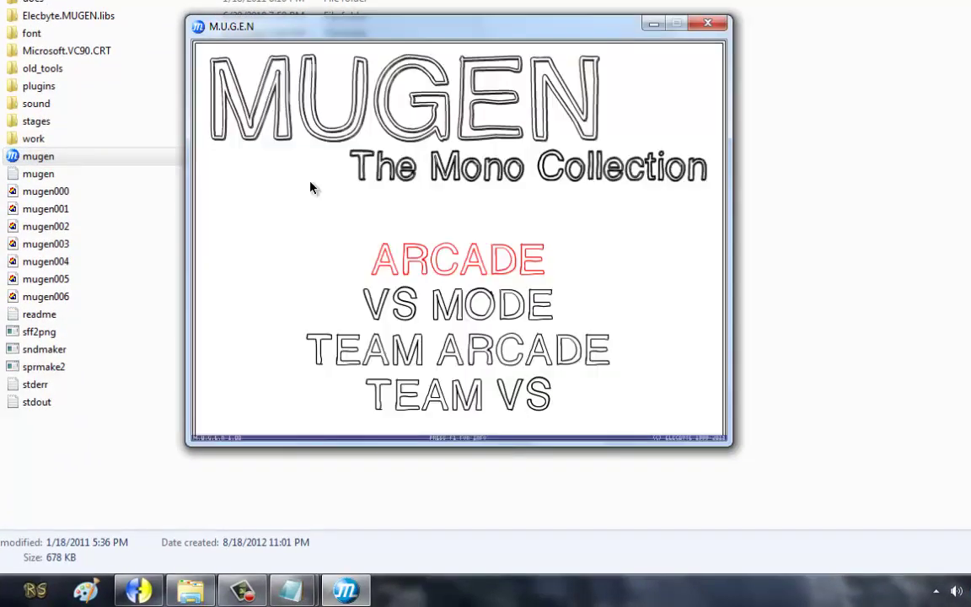
key(Return)
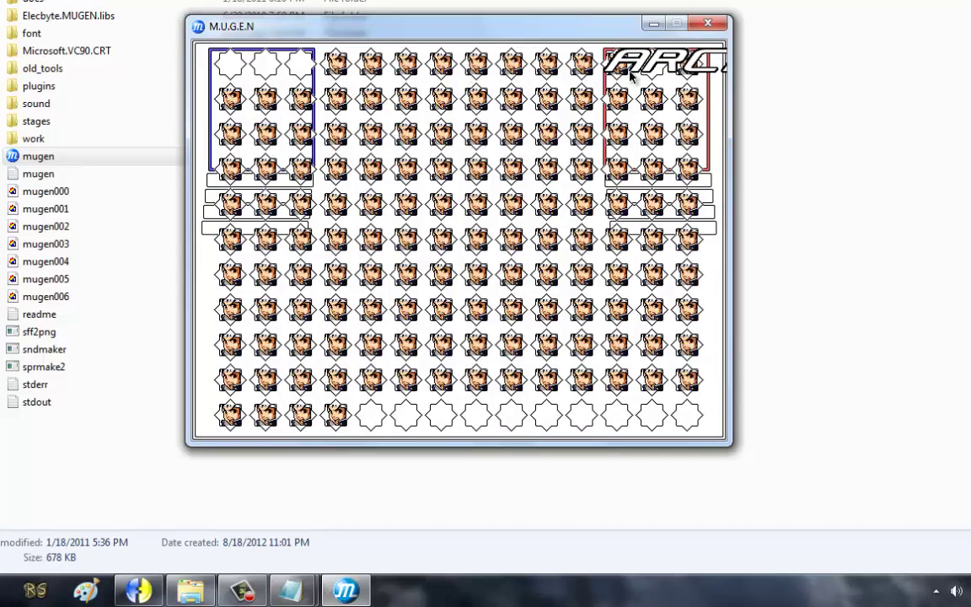
click(707, 23)
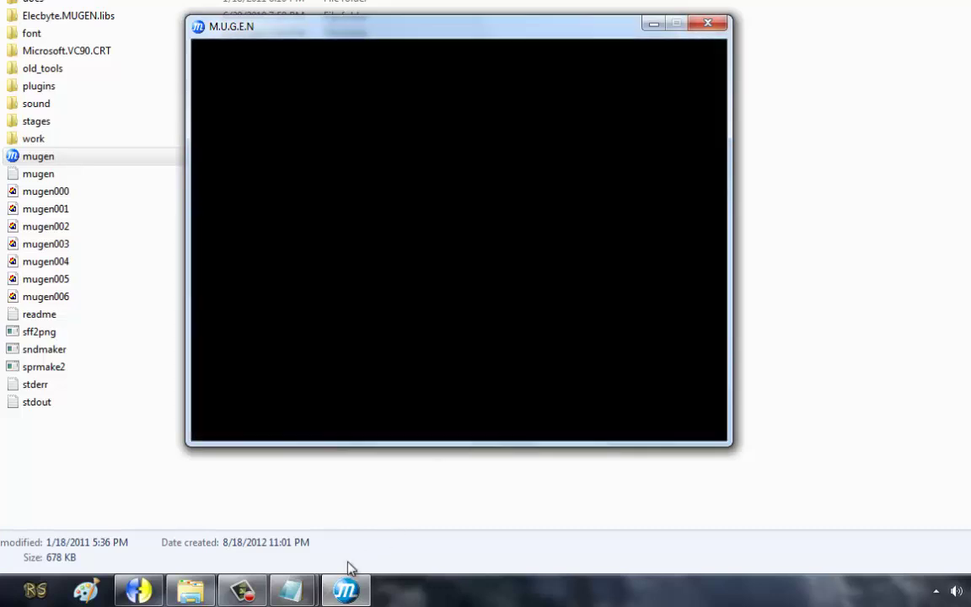
Step: In select.def, turn five more Raging Shingo lines into BLANK
mouse_move(291, 589)
click(328, 514)
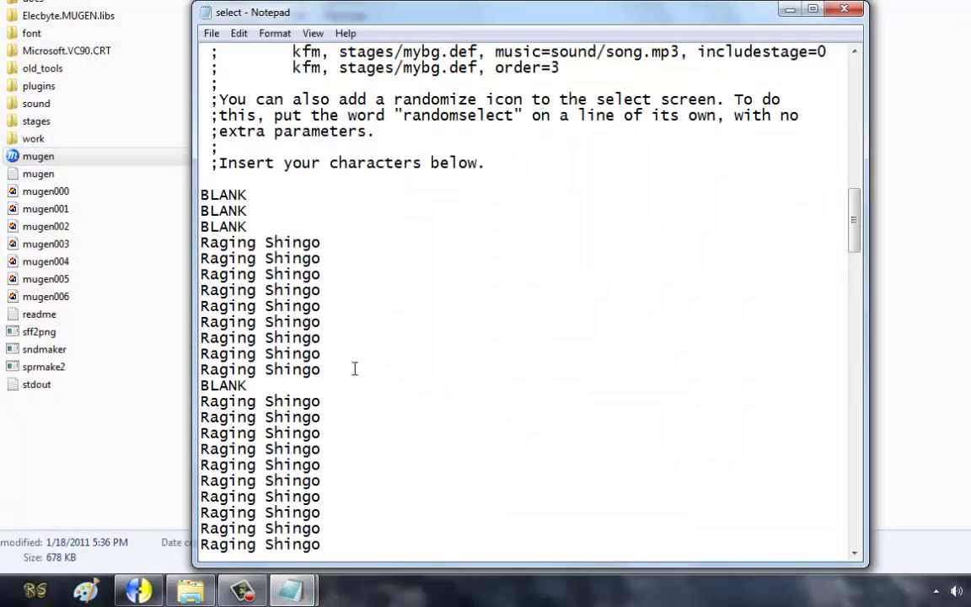
drag(355, 369, 156, 369)
text(BLANK)
drag(330, 401, 150, 396)
text(BLANK)
drag(335, 417, 161, 428)
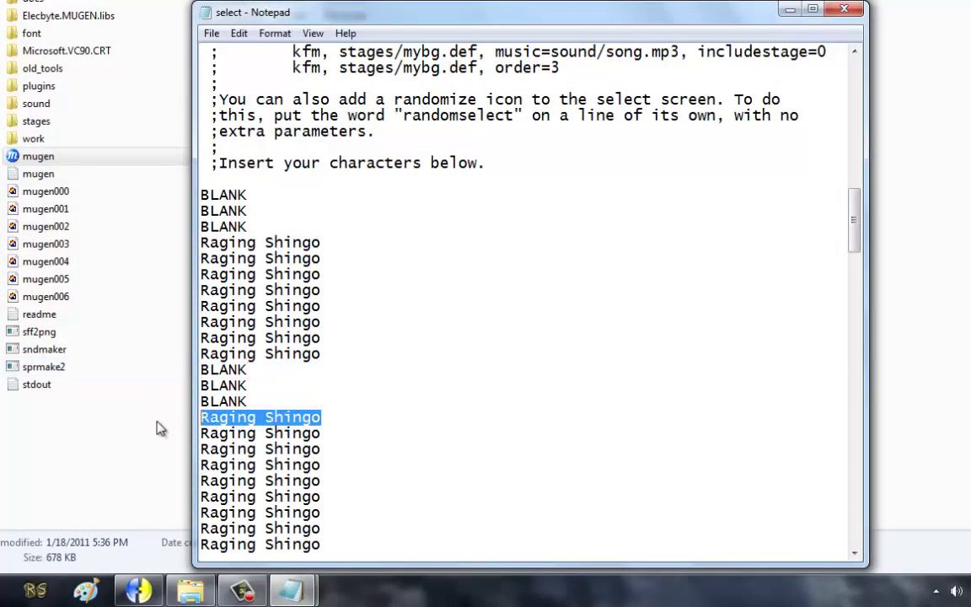
text(BLANK)
drag(320, 433, 194, 433)
text(BLANK)
drag(357, 452, 78, 448)
text(BLANK)
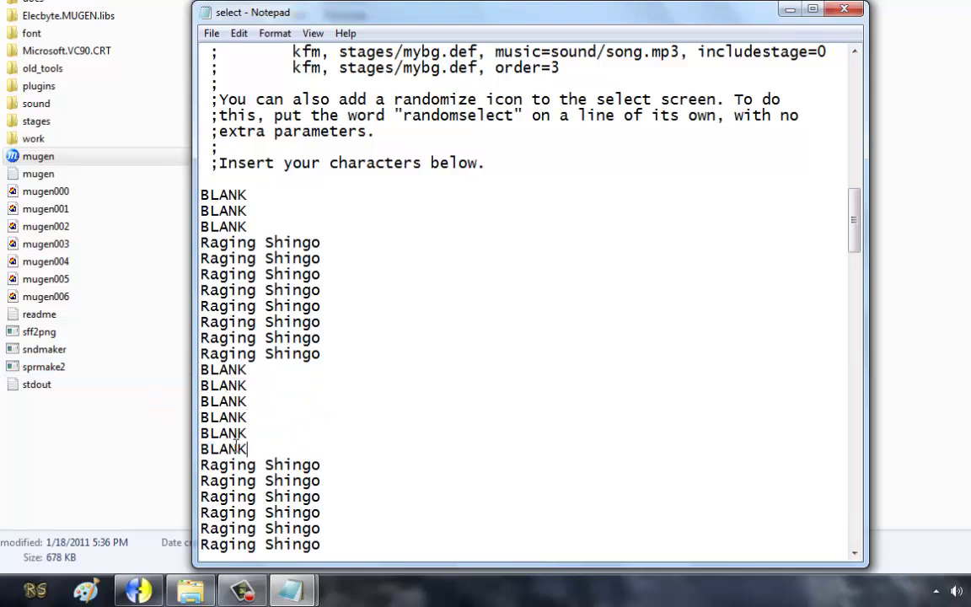
Step: Delete all the surplus Raging Shingo lines below the block
drag(258, 408, 196, 223)
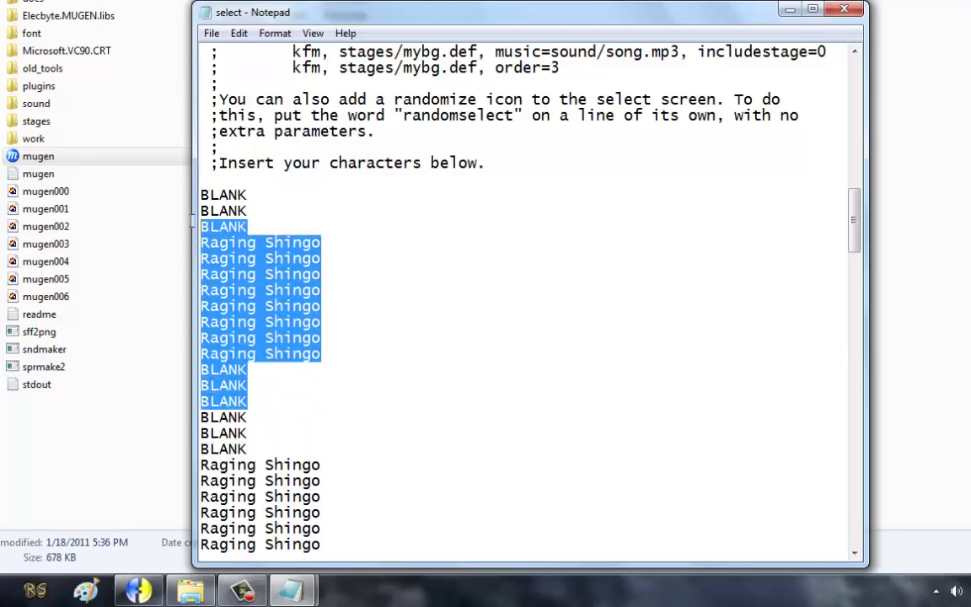
scroll(321, 316, down, 4)
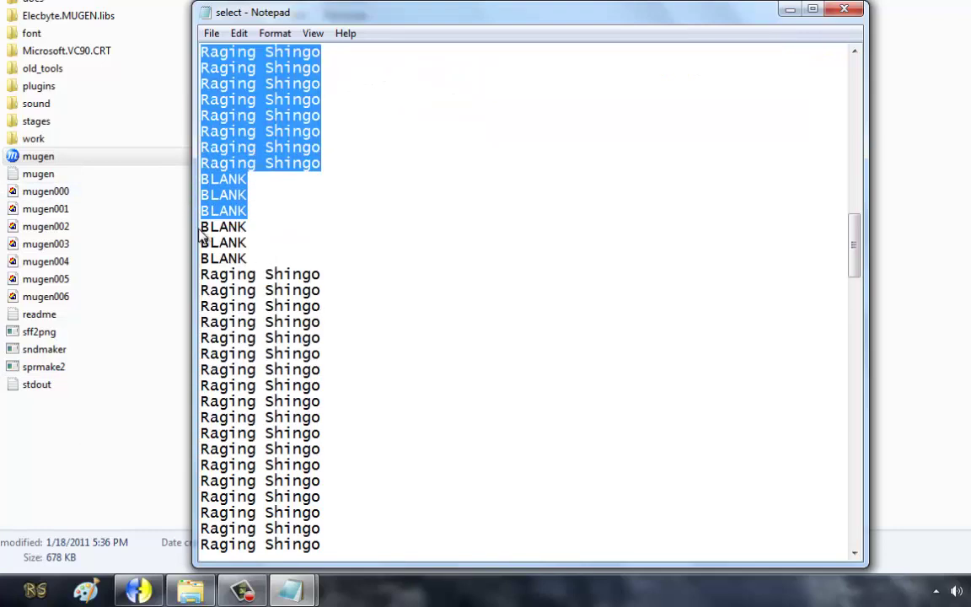
drag(269, 212, 390, 206)
key(Delete)
scroll(379, 219, up, 3)
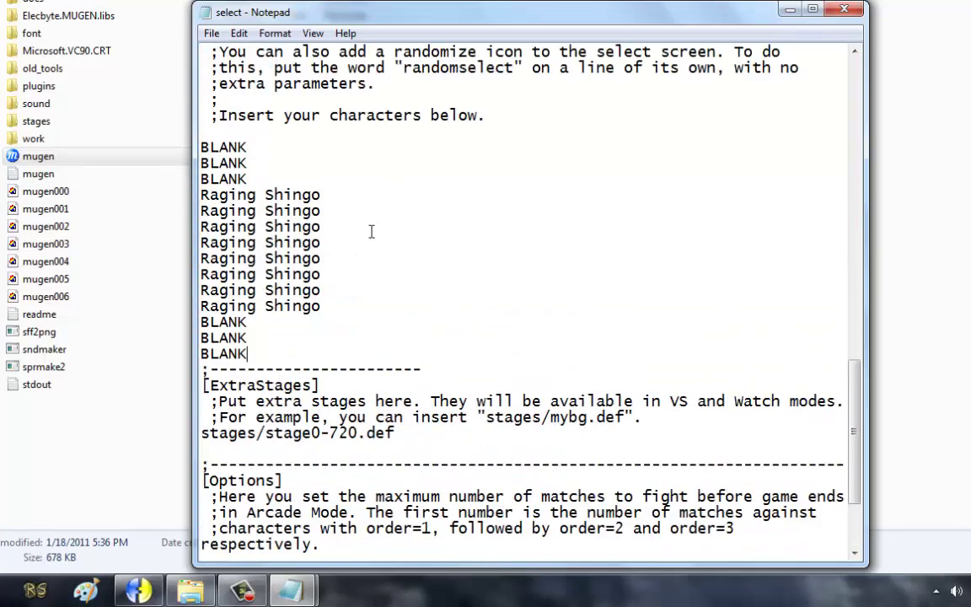
Step: Paste repeated copies of the 3 BLANK, 8 Raging Shingo, 3 BLANK block and save
key(Return)
key(ctrl+v)
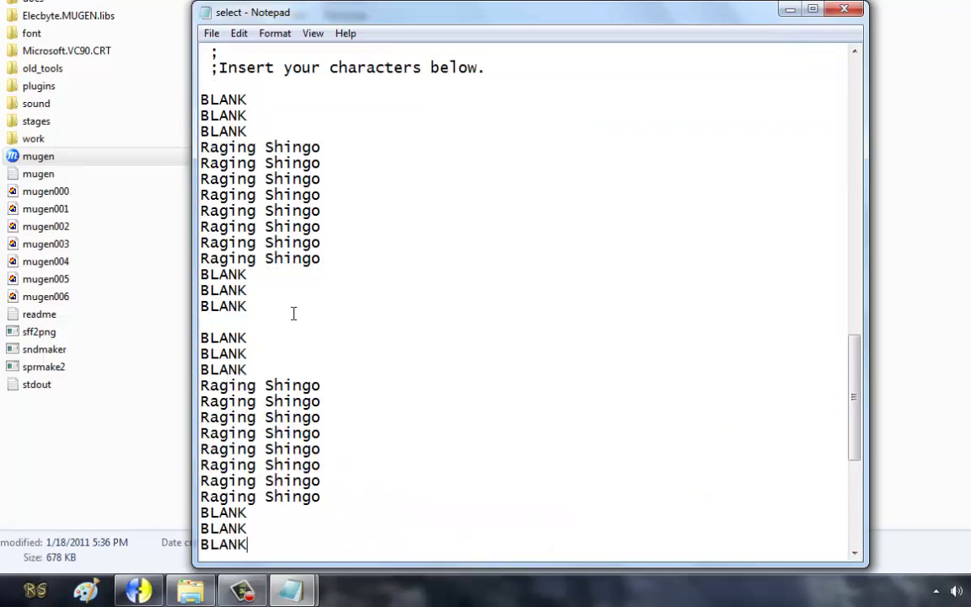
key(Return)
key(ctrl+v)
key(Return)
key(Down)
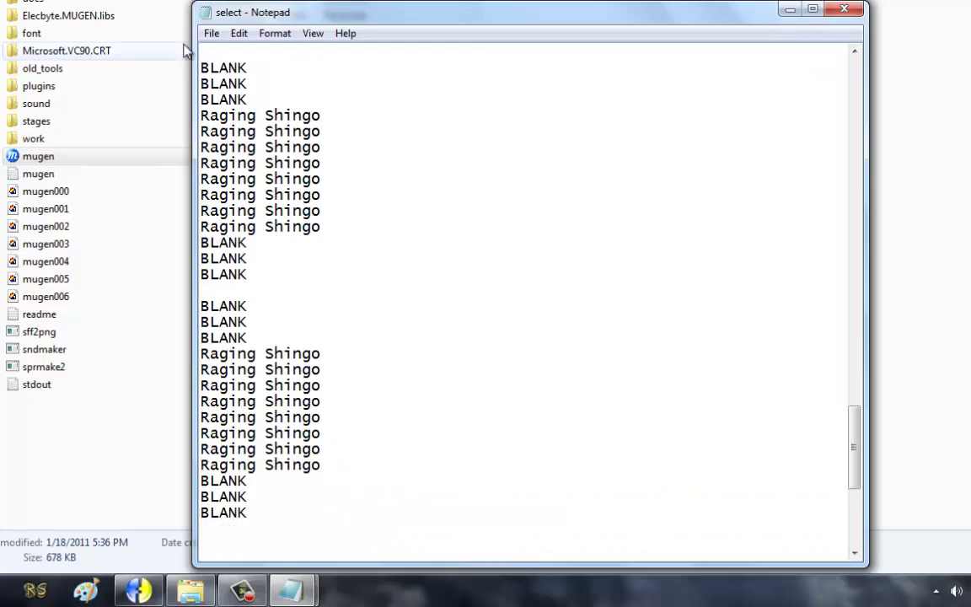
click(212, 33)
click(236, 87)
Step: Relaunch MUGEN to check the new grid, then paste another copy of the 14-line block
double_click(95, 162)
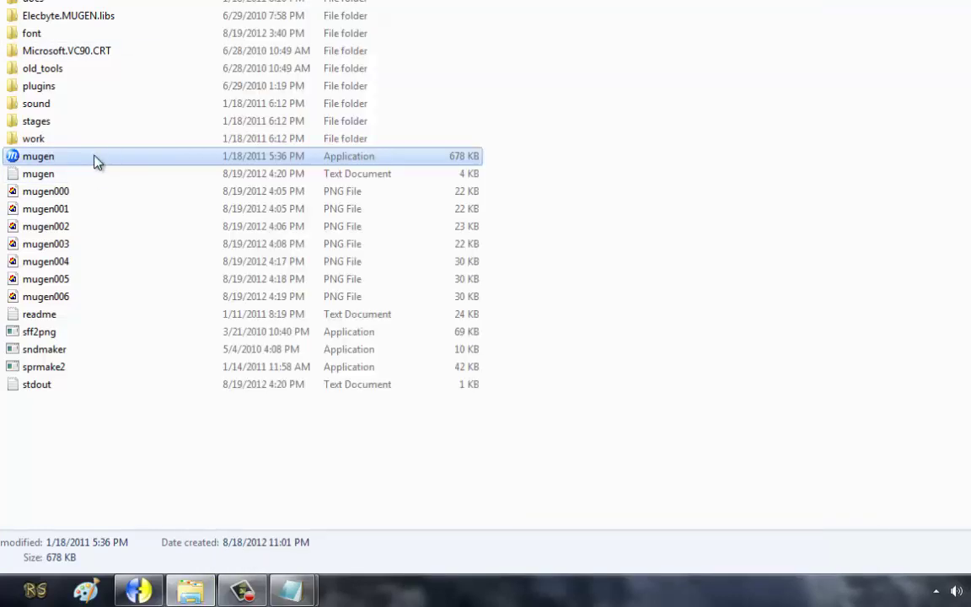
key(Return)
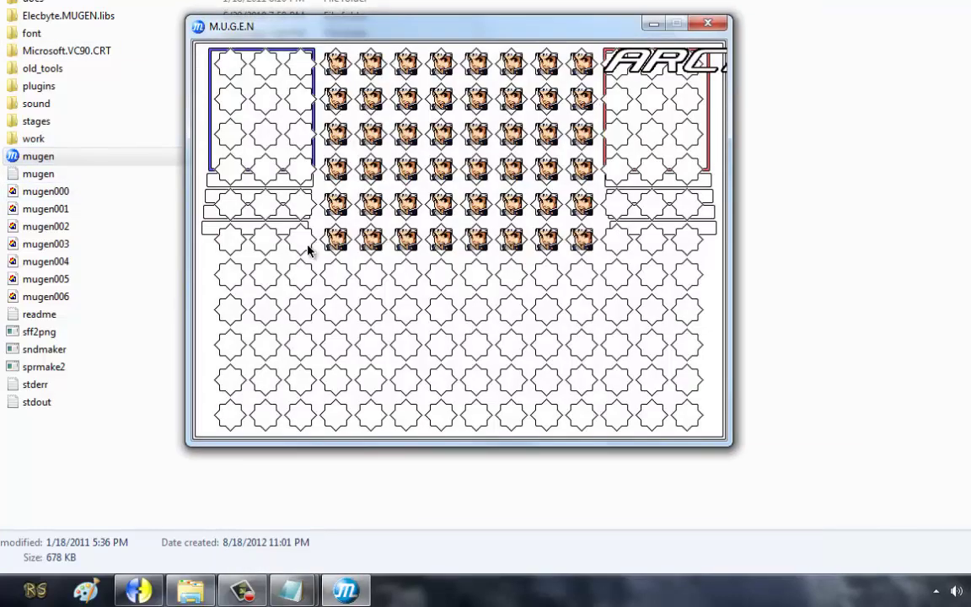
key(Escape)
key(Escape)
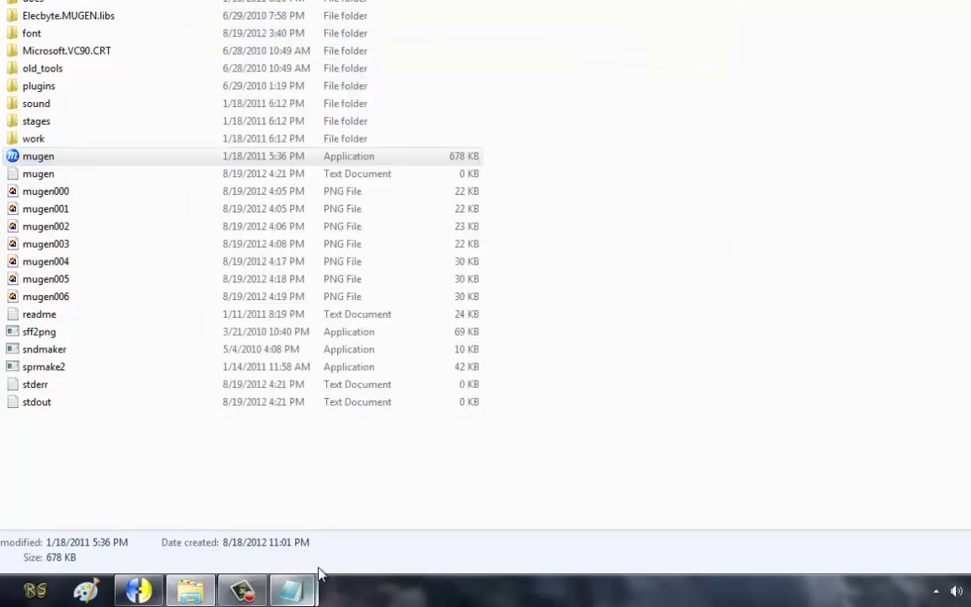
click(290, 589)
scroll(211, 370, down, 3)
key(ctrl+v)
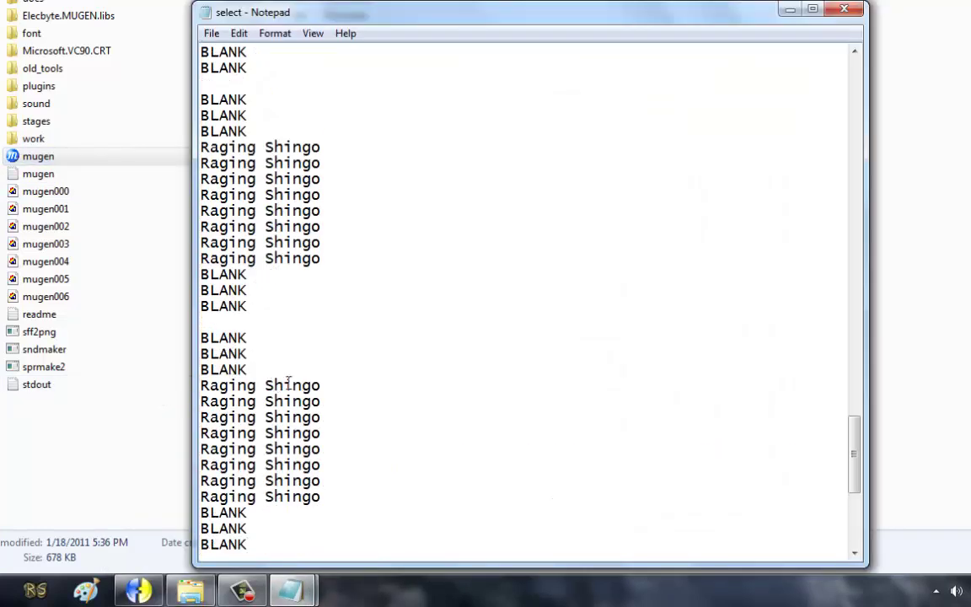
Step: Copy three Raging Shingo lines and paste them over the BLANK lines in select.def
drag(342, 412, 190, 389)
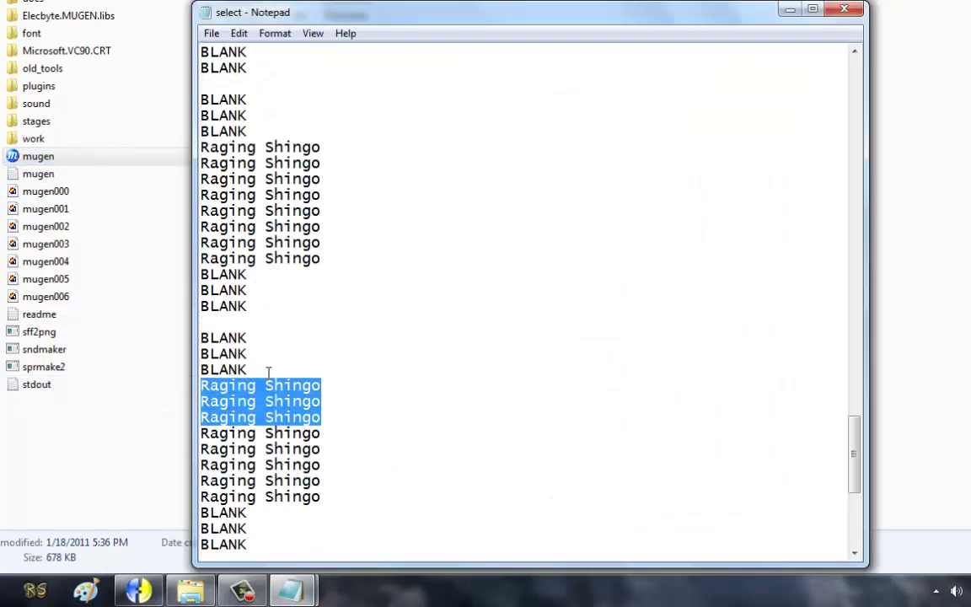
key(ctrl+c)
drag(268, 371, 190, 337)
key(ctrl+v)
drag(266, 396, 186, 371)
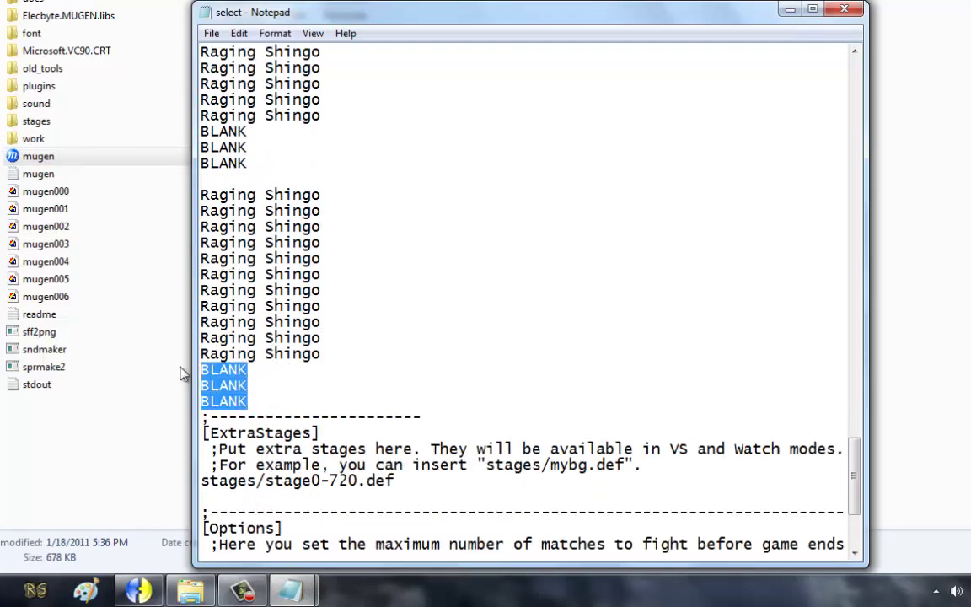
key(ctrl+v)
Step: Copy the 14-line Raging Shingo block, paste it twice below the list, and save
drag(339, 402, 203, 196)
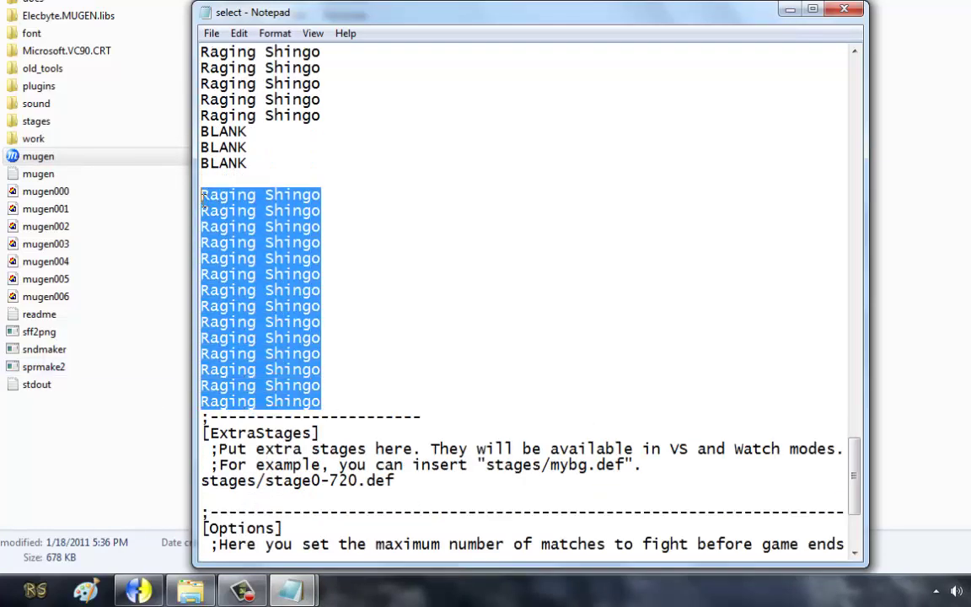
key(ctrl+c)
click(346, 404)
key(Return)
key(Return)
key(ctrl+v)
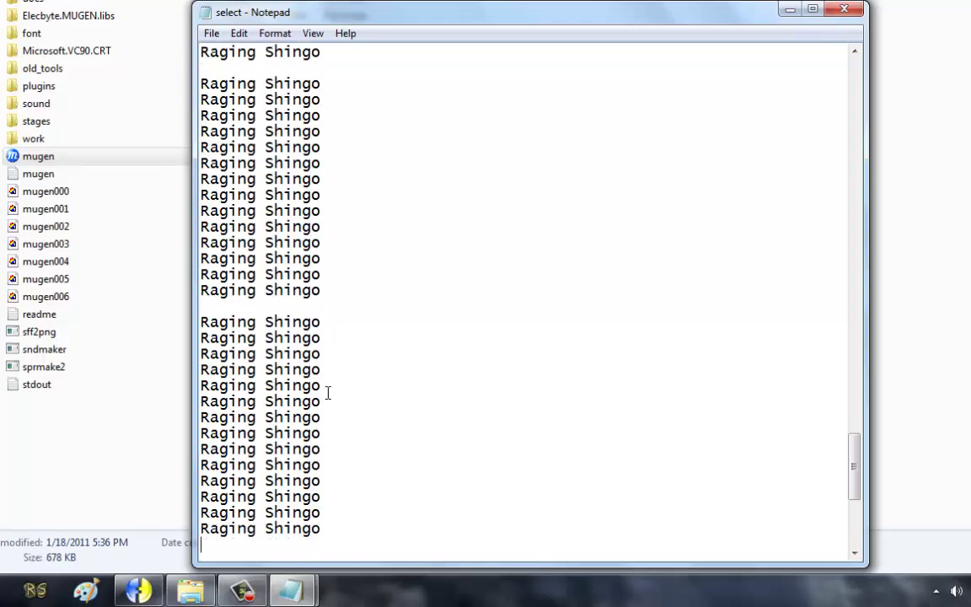
key(Return)
key(Return)
key(ctrl+v)
key(Return)
click(239, 74)
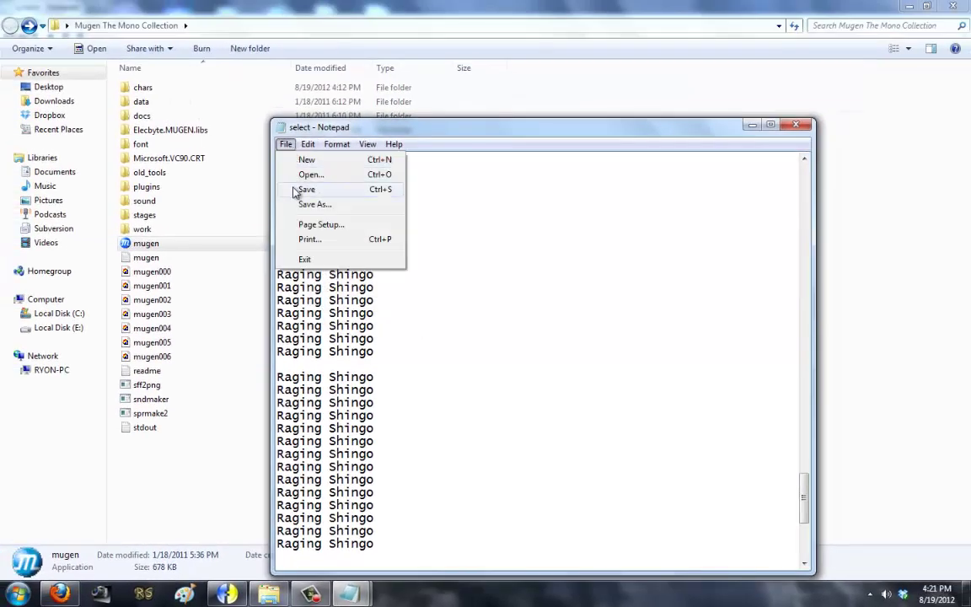
click(261, 127)
Step: Launch MUGEN, view the character select screen, then quit the game
double_click(208, 249)
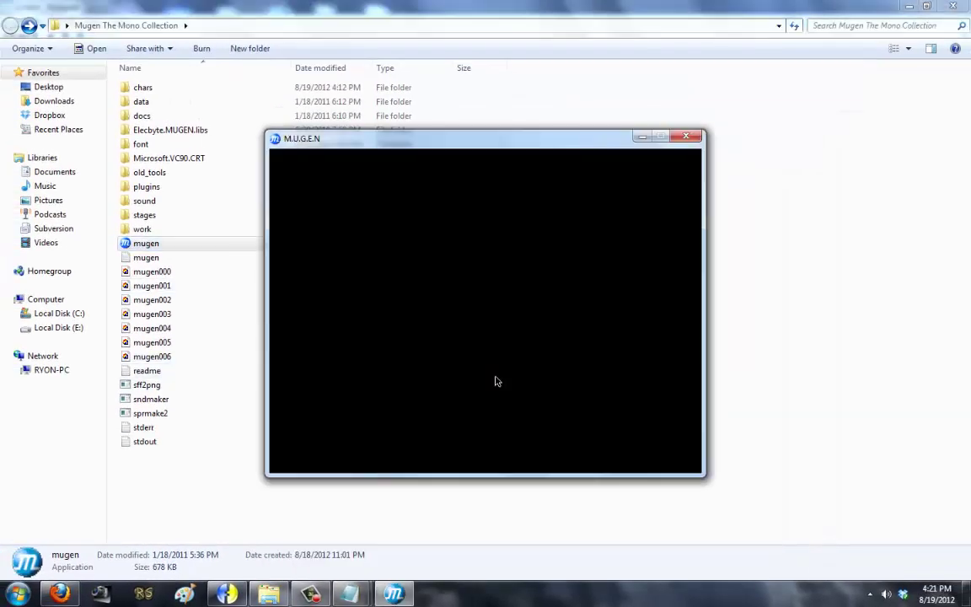
key(Return)
key(Escape)
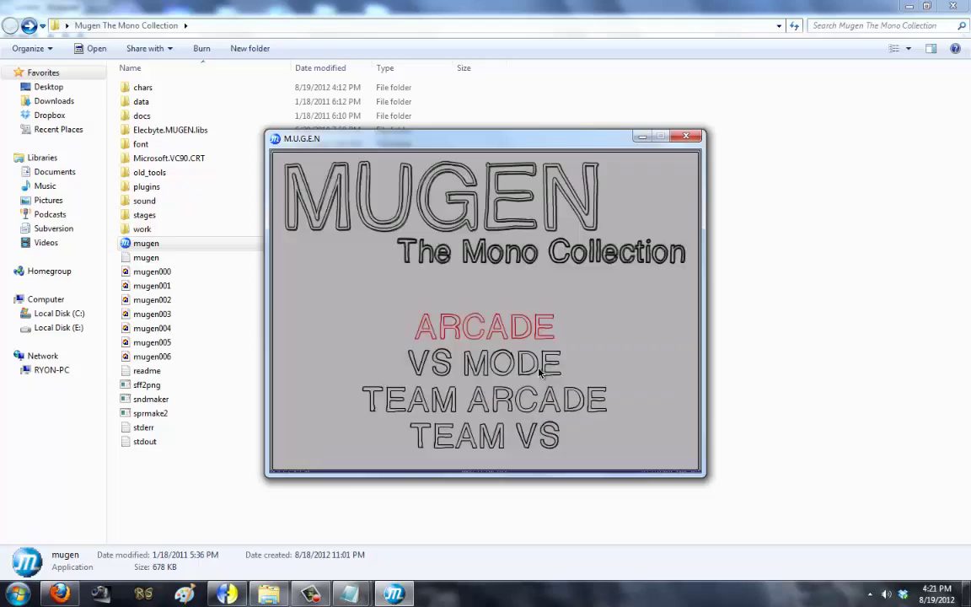
key(Escape)
Step: Paste another block of Raging Shingo entries into select.def and save it
mouse_move(352, 594)
click(354, 487)
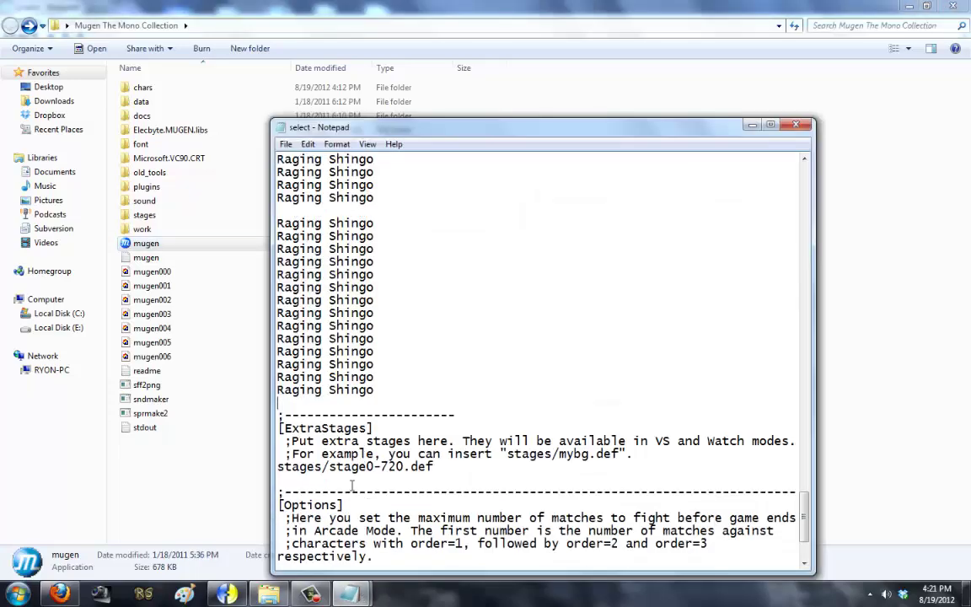
key(ctrl+v)
click(286, 144)
click(316, 192)
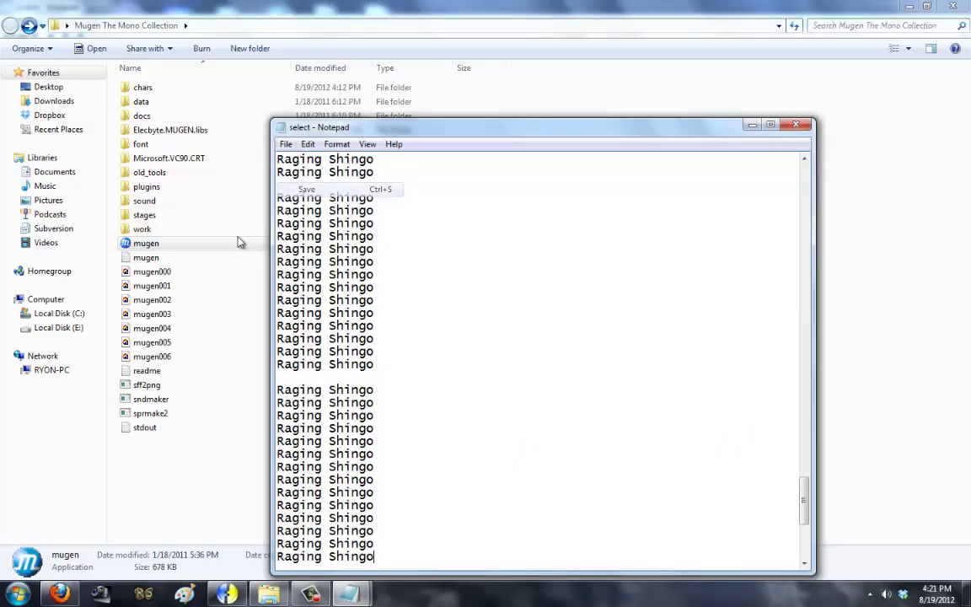
Step: Relaunch mugen.exe, enter Arcade to view the filled select grid, then return to the title
click(238, 243)
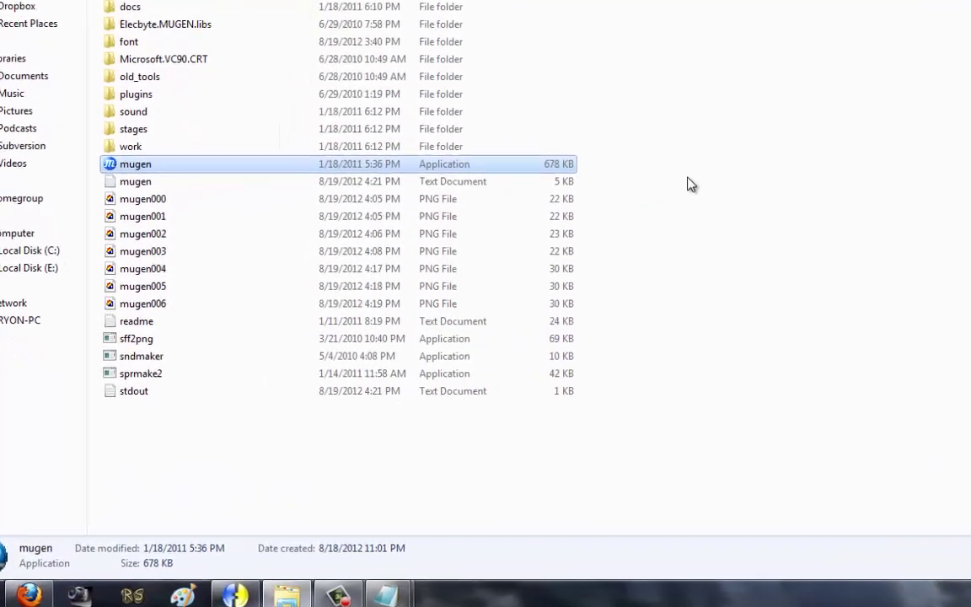
key(Return)
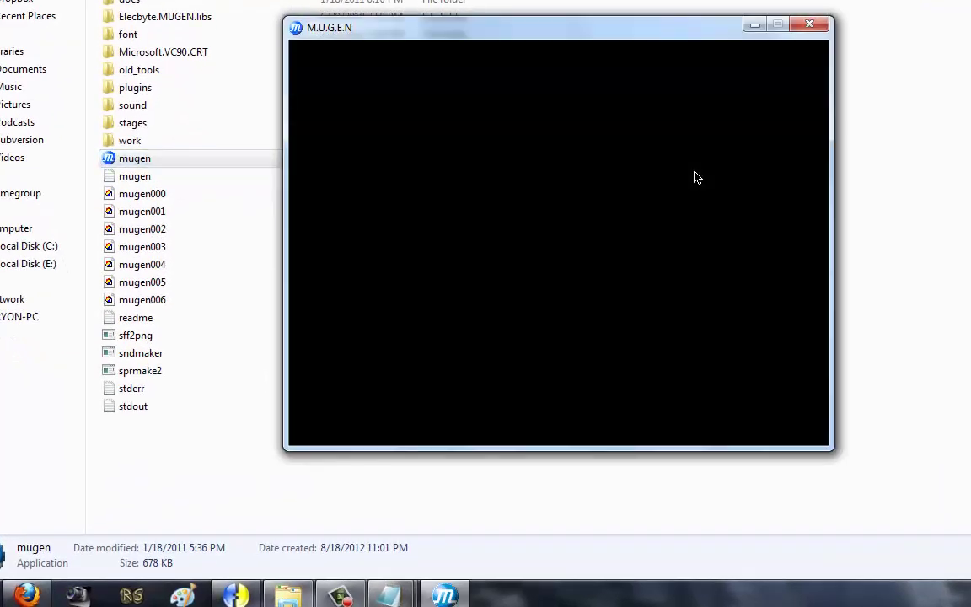
key(Return)
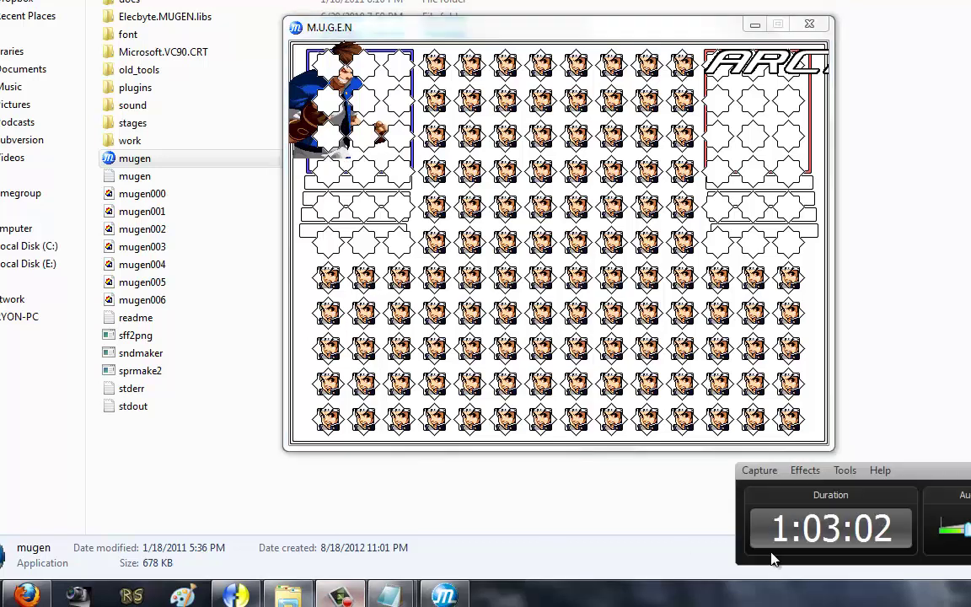
click(503, 38)
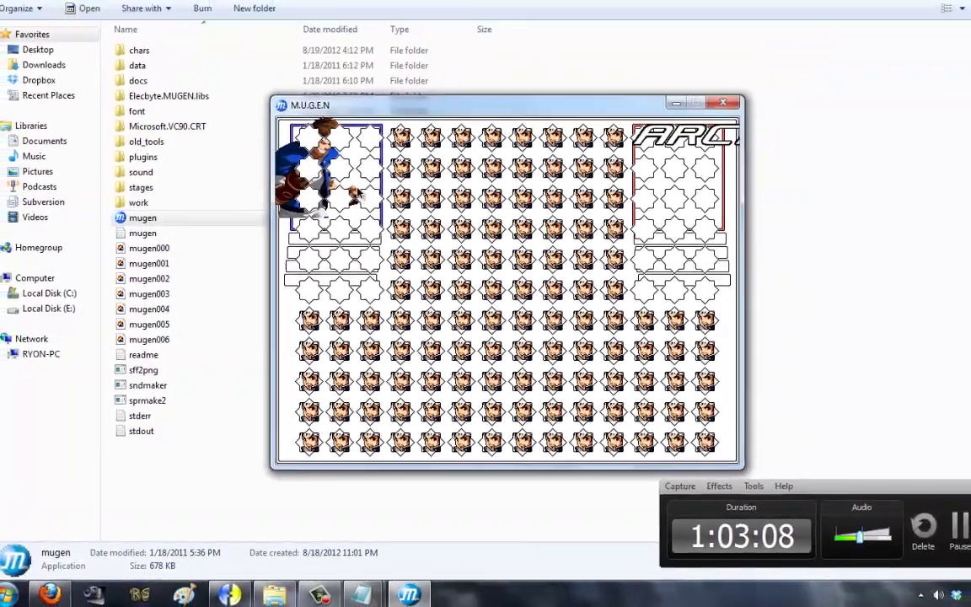
key(Escape)
key(Escape)
Step: In system.def, set showemptyboxes = 0 and moveoveremptyboxes = 0
mouse_move(356, 597)
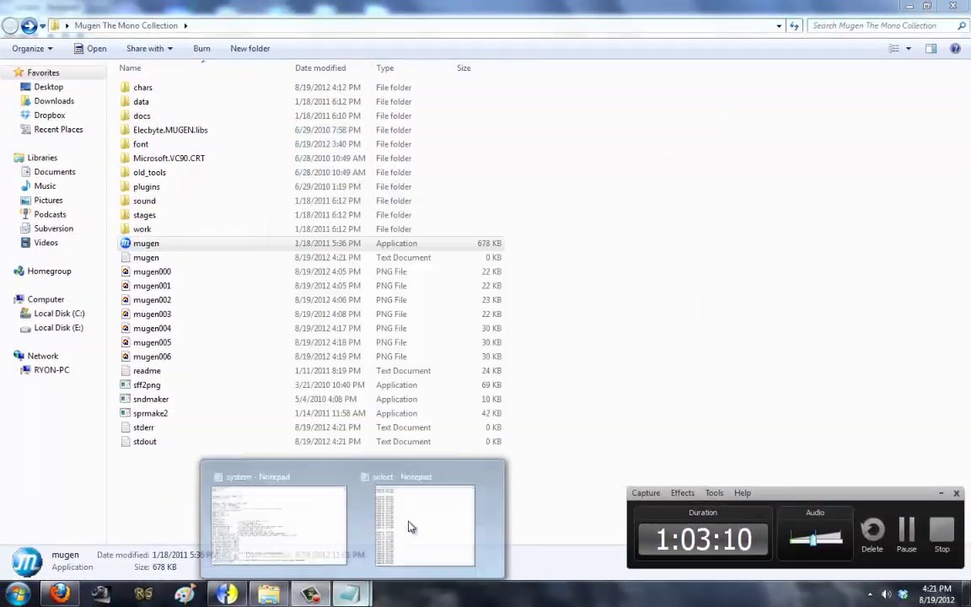
click(396, 497)
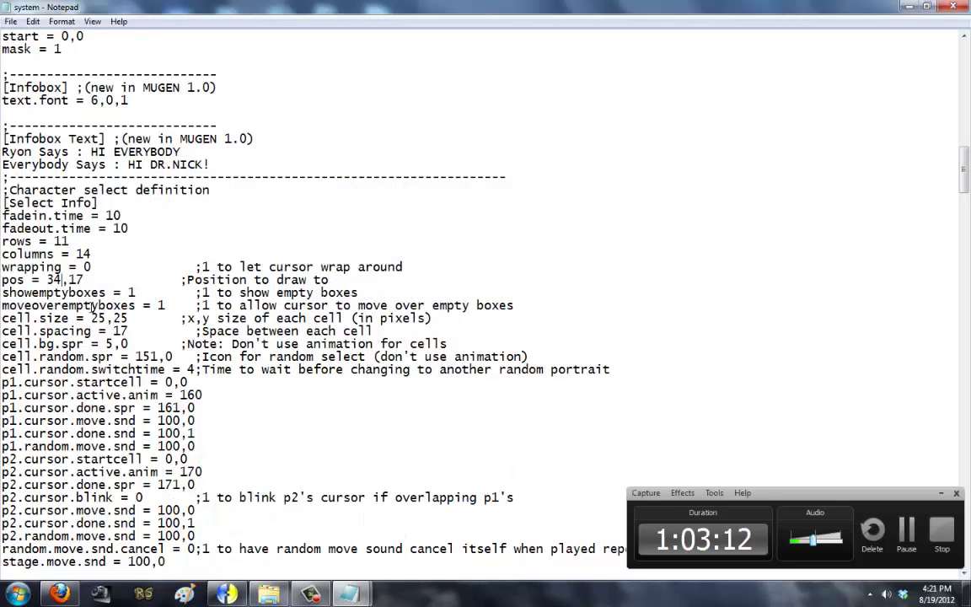
click(132, 290)
key(BackSpace)
text(0)
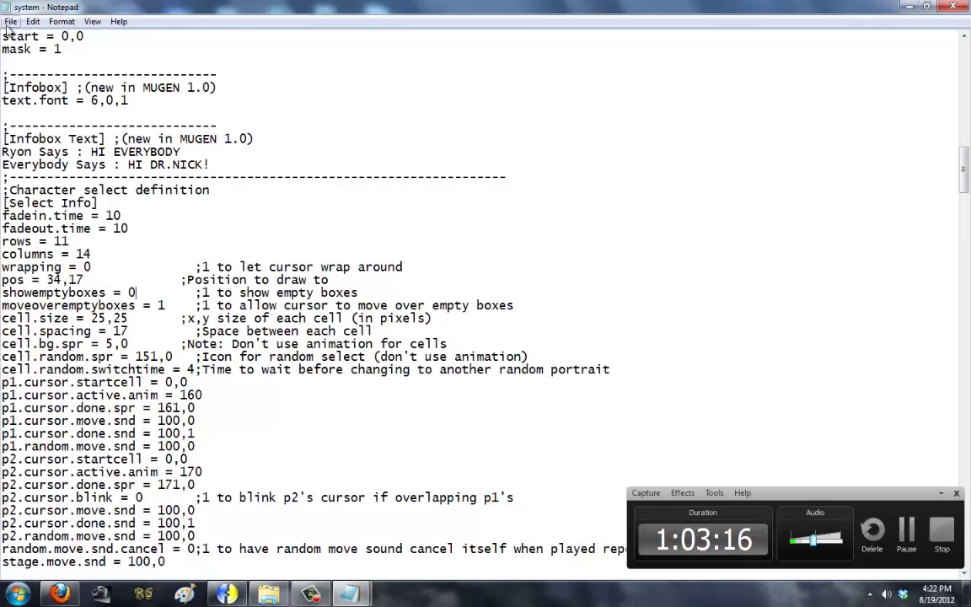
click(164, 305)
key(BackSpace)
text(0)
Step: Save system.def, including the p1.cursor.startcell = 0,5 change, and close Notepad
click(11, 21)
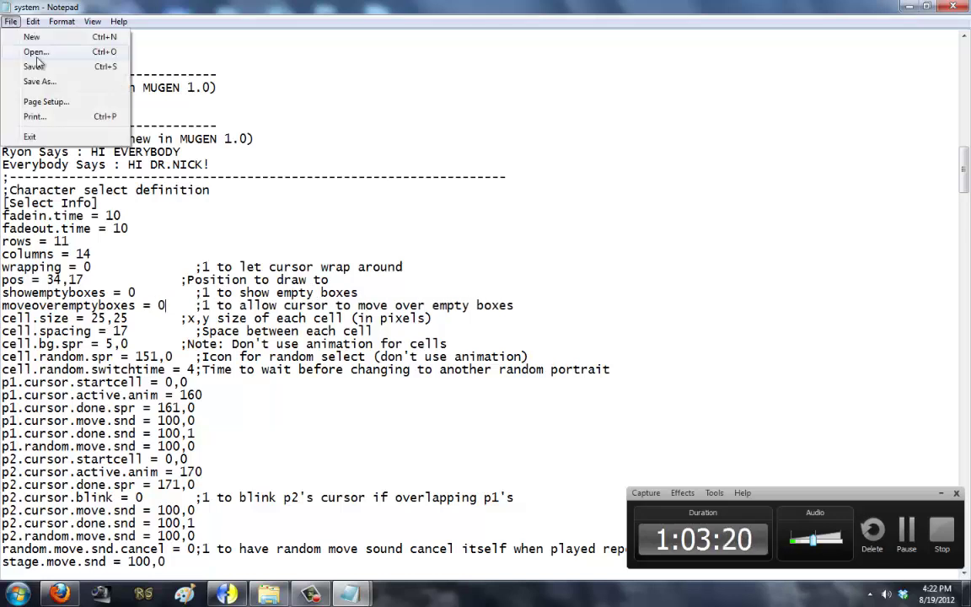
click(32, 64)
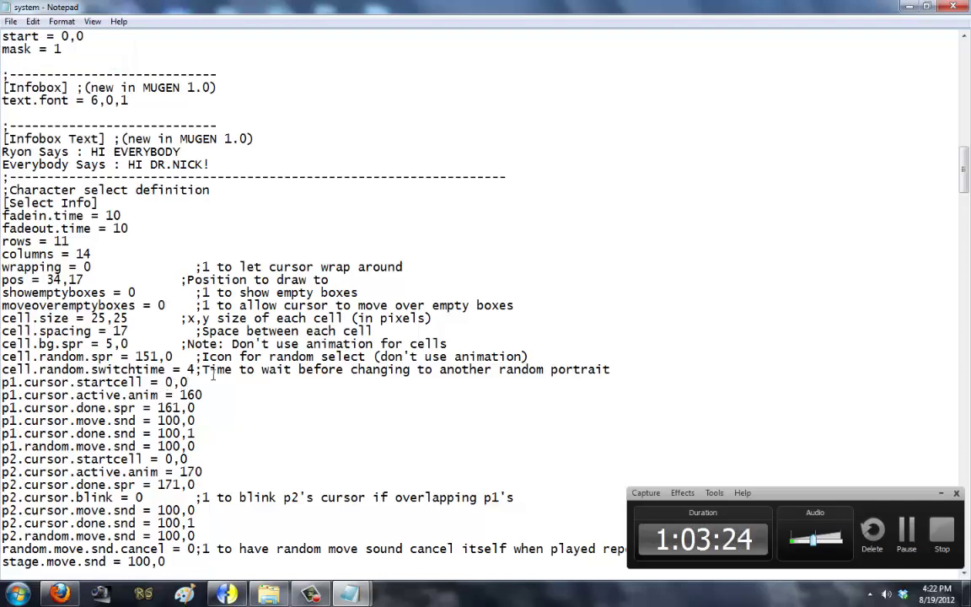
click(11, 21)
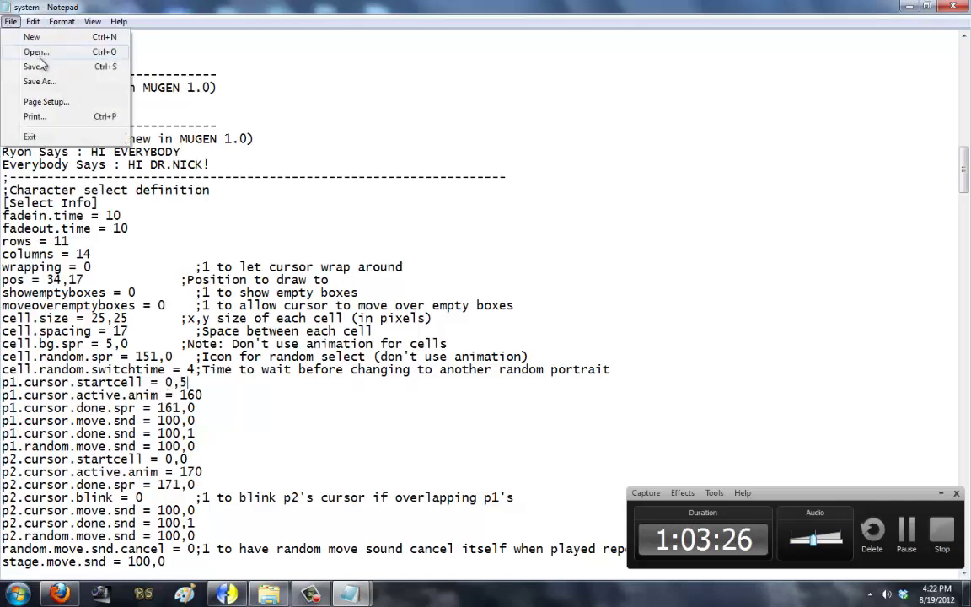
click(32, 65)
key(alt+F4)
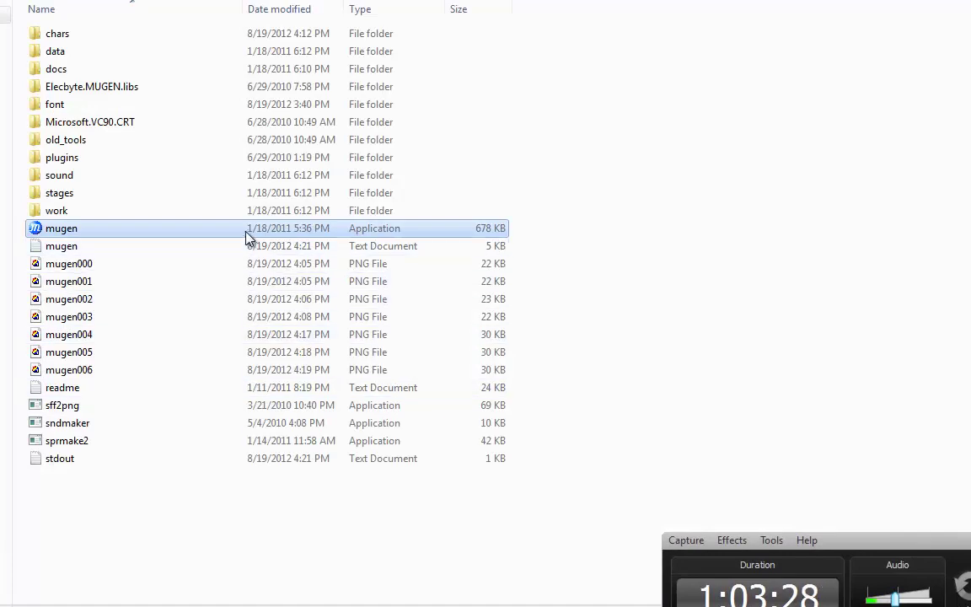
Step: Launch MUGEN, check the Arcade select grid without empty boxes, then toggle the F1 info box
double_click(246, 238)
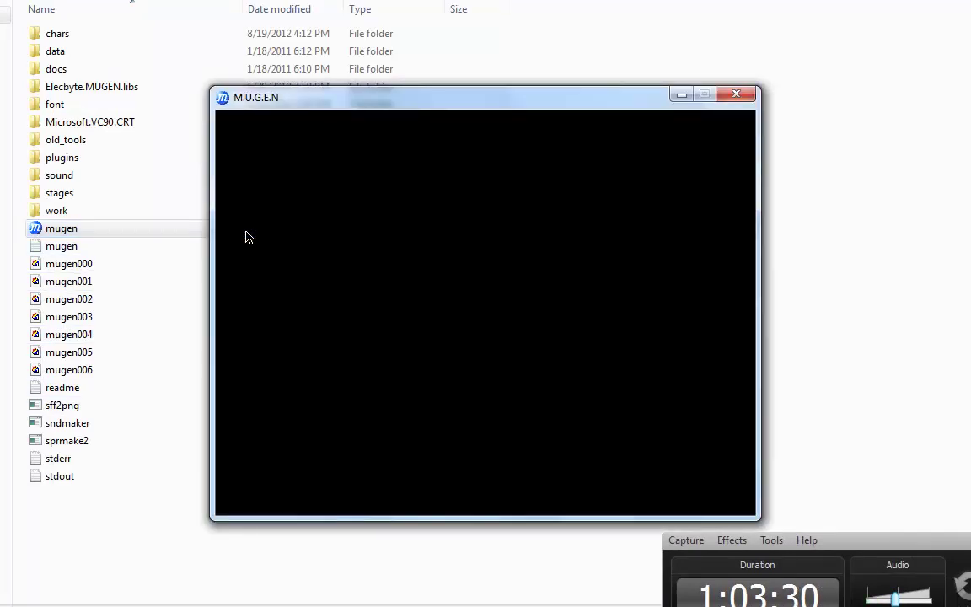
key(Return)
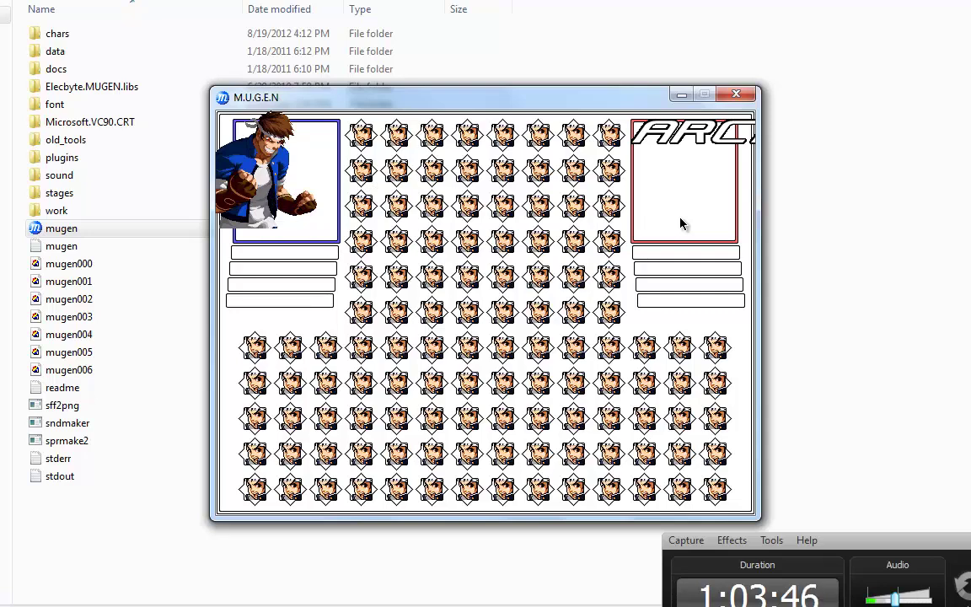
key(Escape)
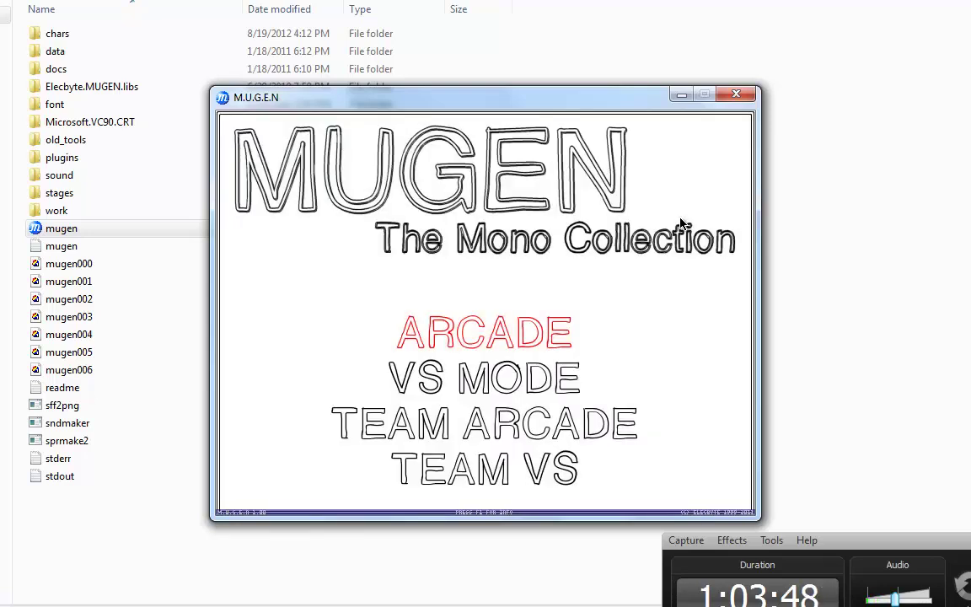
key(F1)
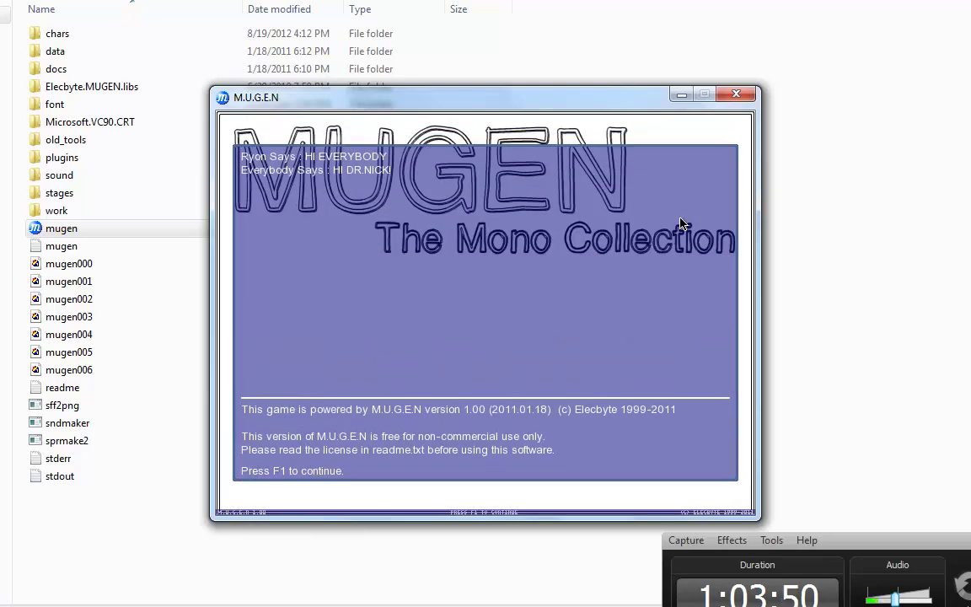
key(F1)
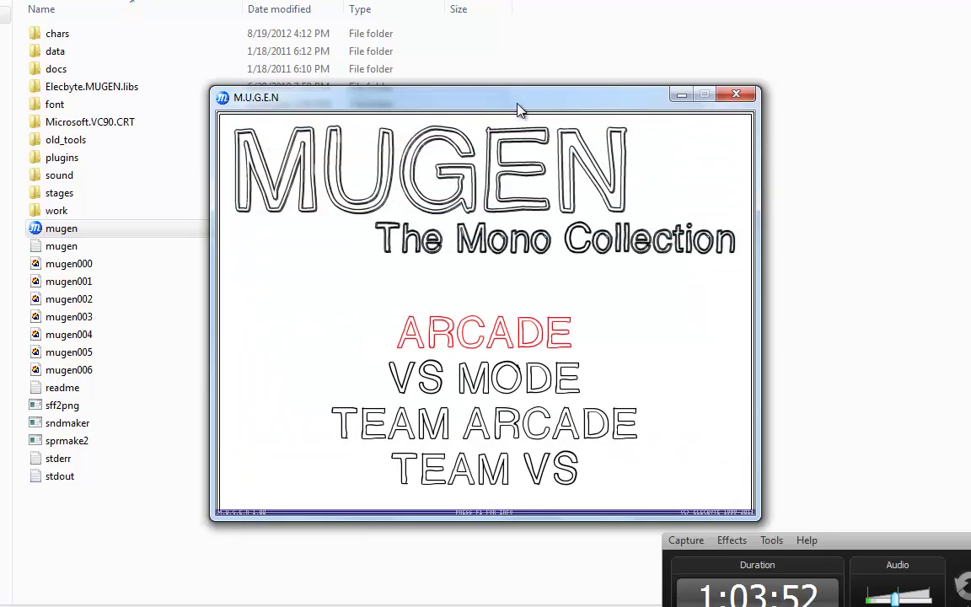
Step: Visit the Options screen, reopen character select via VS Mode, then quit the game
key(Up)
key(Up)
key(Return)
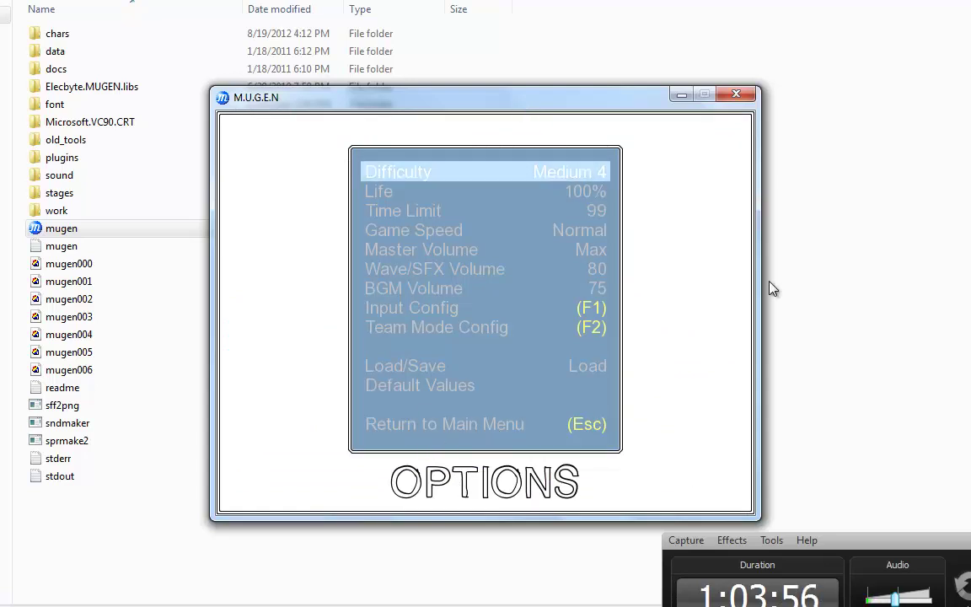
key(Escape)
key(Up)
key(Up)
key(Up)
key(Up)
key(Up)
key(Up)
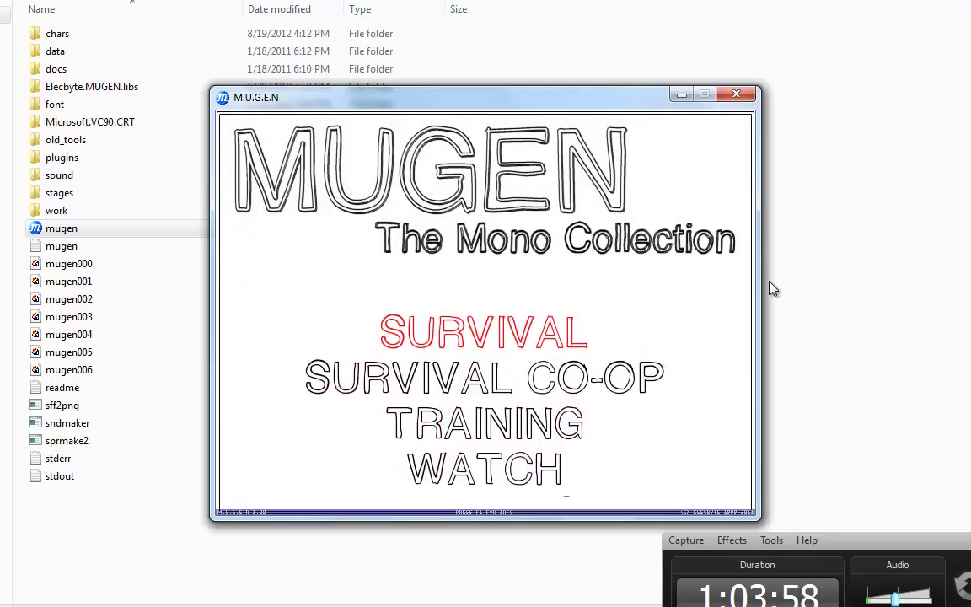
key(Up)
key(Up)
key(Return)
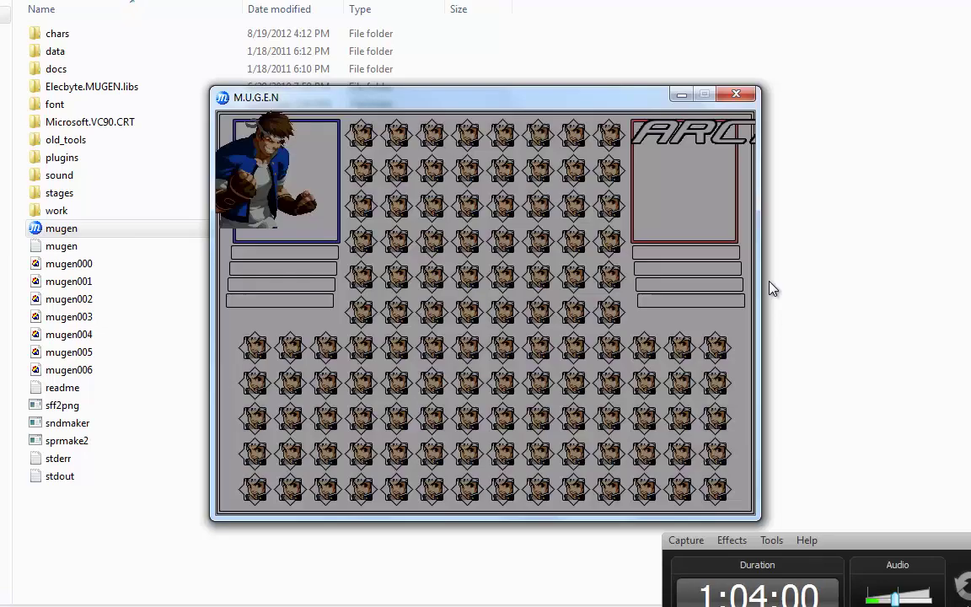
key(Escape)
key(Escape)
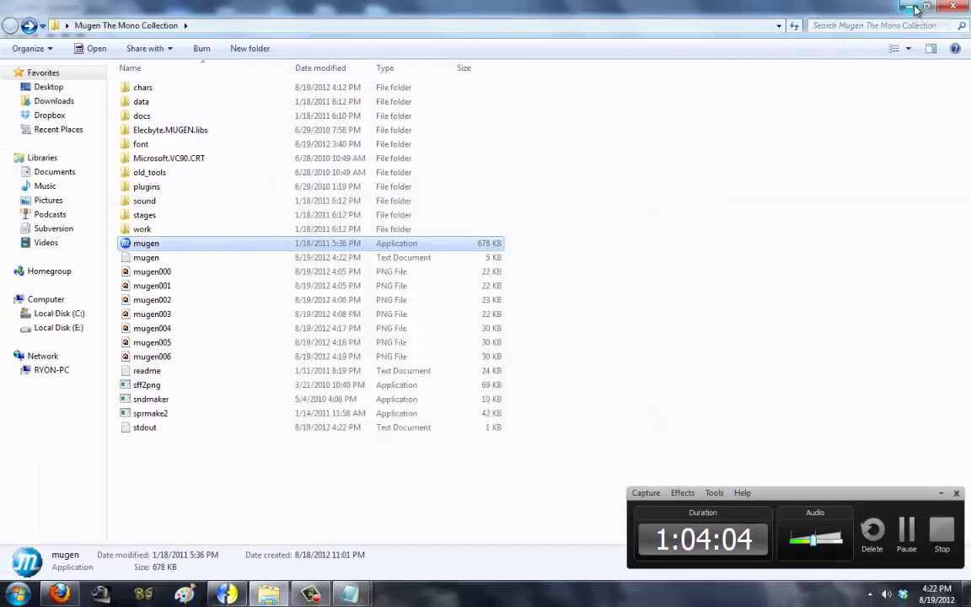
Step: Close Fighter Factory, confirming Yes, then Alt+Tab to the font page and back to the game folder
click(240, 594)
click(961, 9)
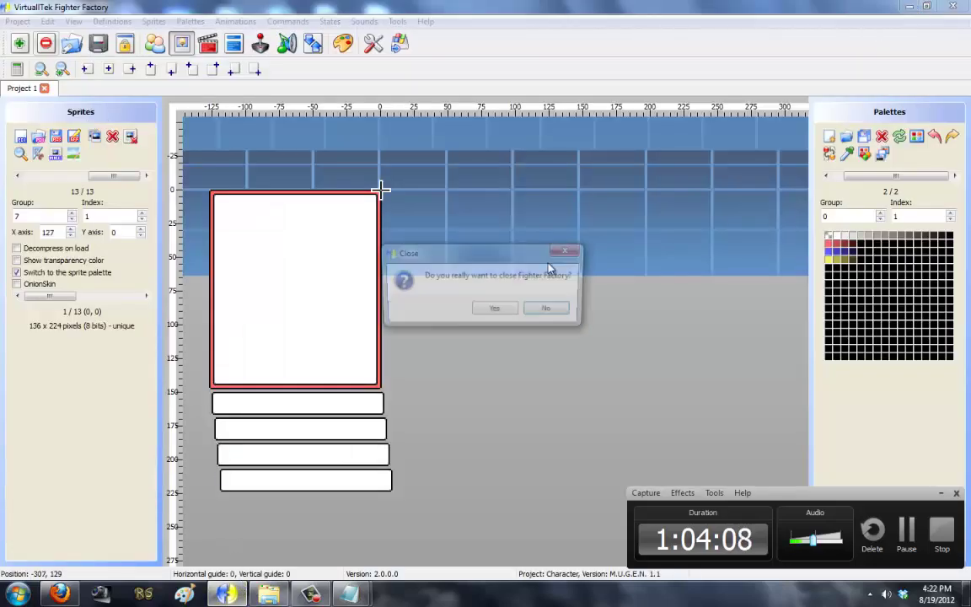
click(496, 313)
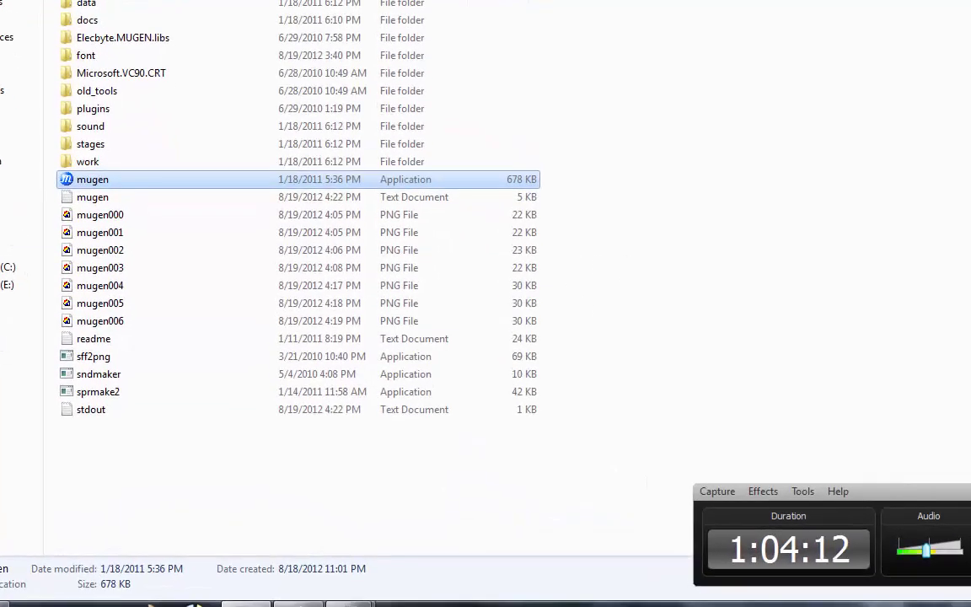
key(alt+Tab)
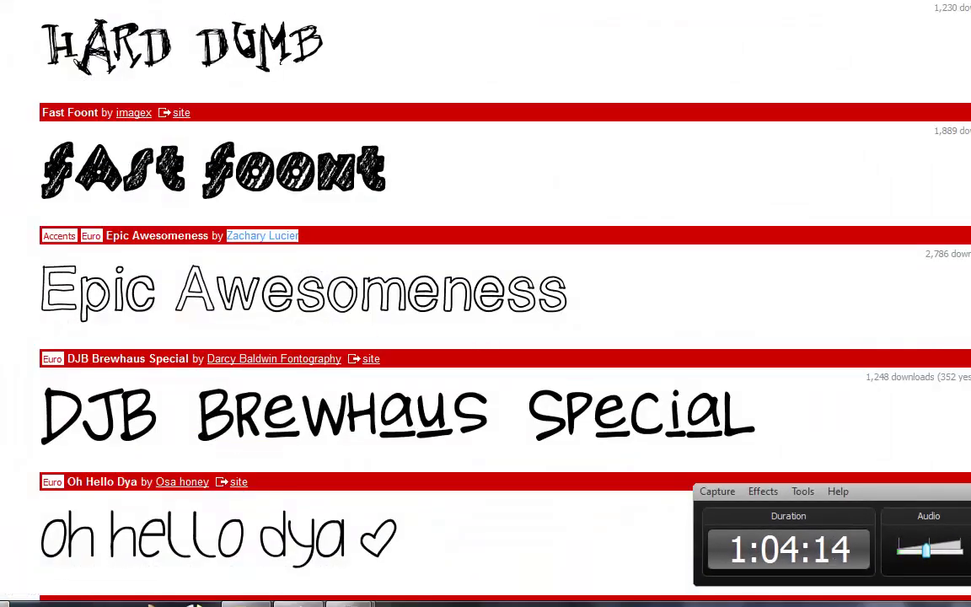
key(alt+Tab)
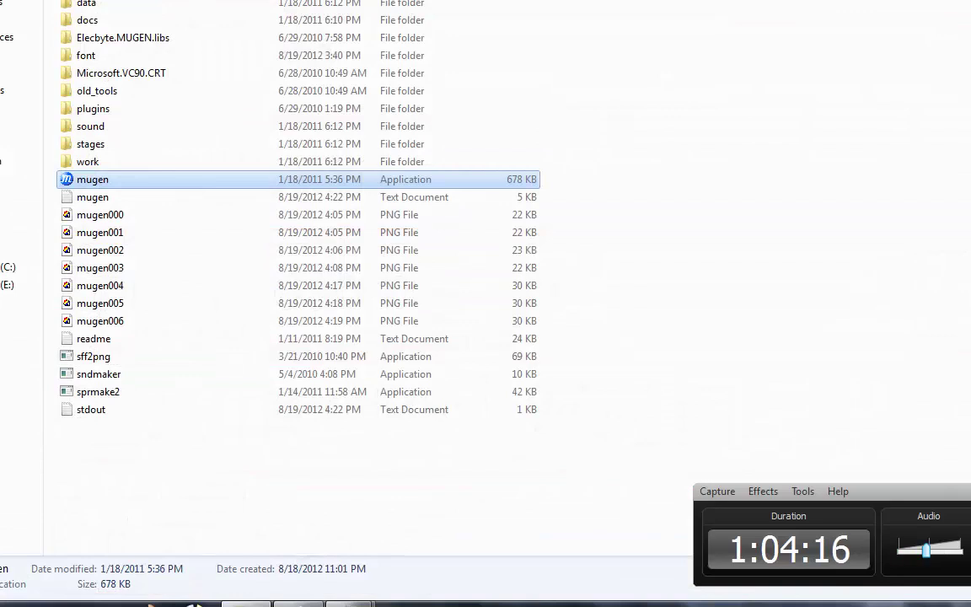